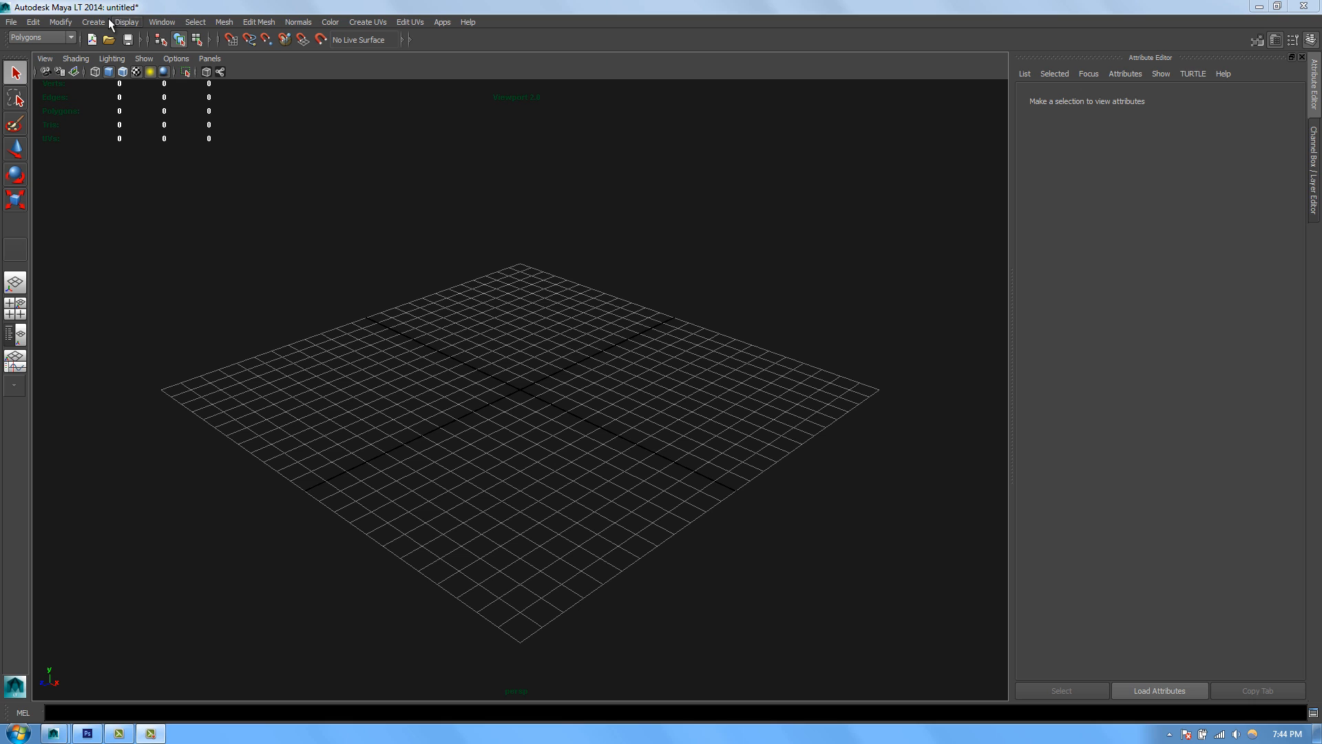
# Step: Draw a polygon plane freehand on the grid, with a height of about 13.7 units
pyautogui.click(93, 21)
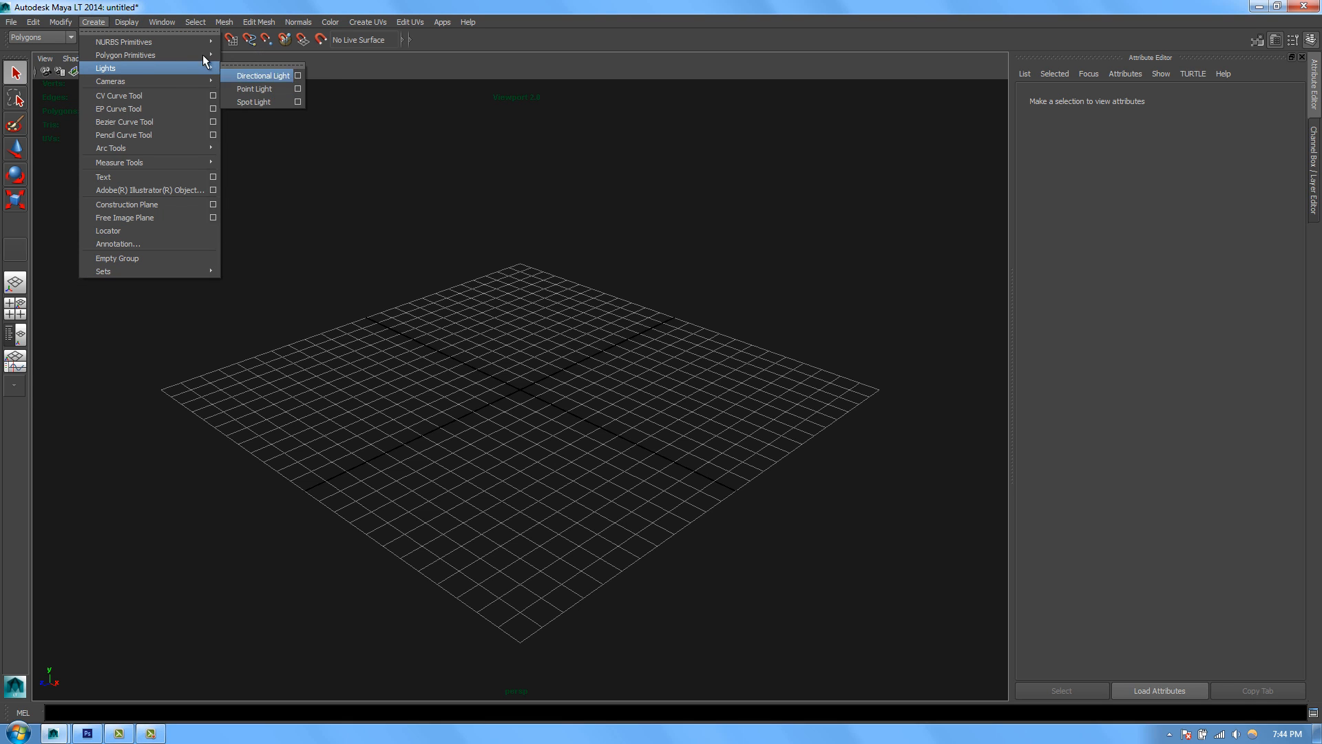
pyautogui.moveTo(203, 55)
pyautogui.click(270, 115)
pyautogui.moveTo(356, 432); pyautogui.dragTo(728, 405)
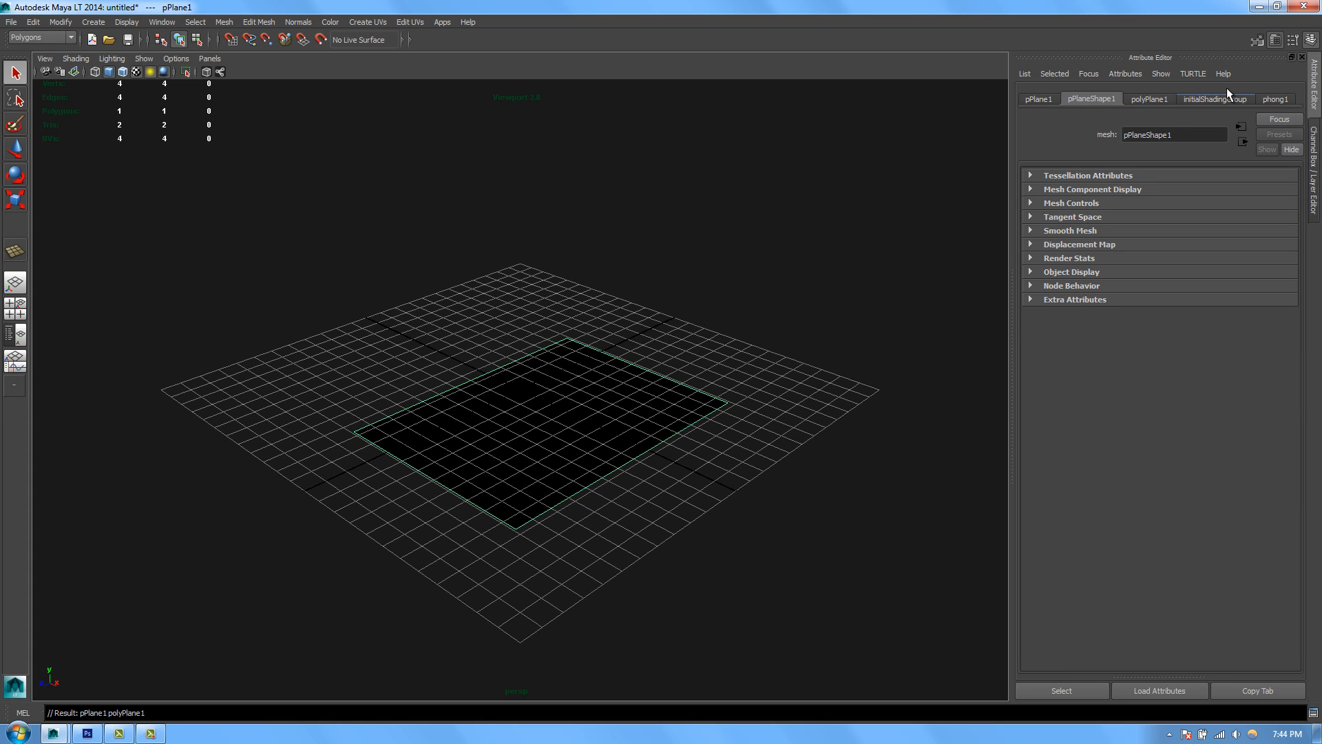
# Step: Set the polygon plane's width and height to 10
pyautogui.click(1149, 99)
pyautogui.doubleClick(1166, 192)
pyautogui.write('10')
pyautogui.press('Tab')
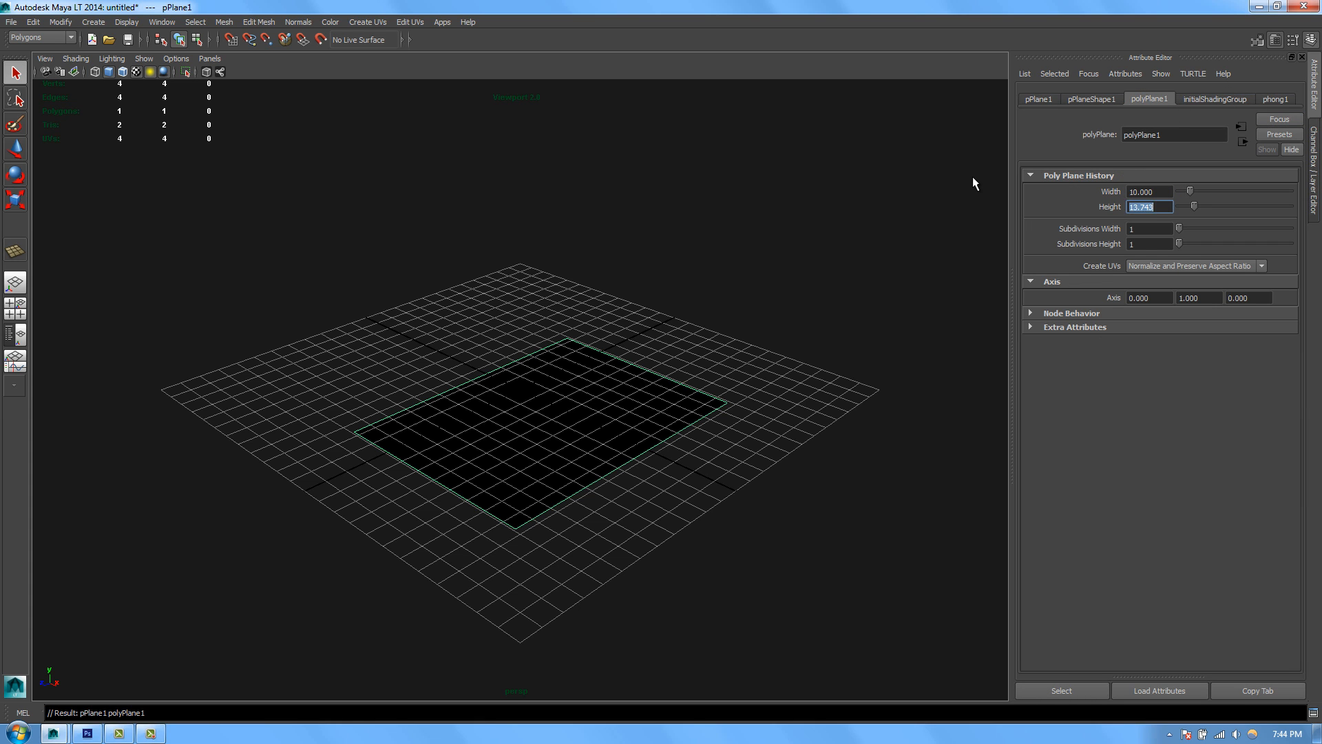
pyautogui.write('10')
pyautogui.press('Return')
# Step: Stand the plane upright by setting its Rotate X to 90
pyautogui.keyDown('alt'); pyautogui.moveTo(780, 273); pyautogui.dragTo(682, 366); pyautogui.keyUp('alt')
pyautogui.press('e')
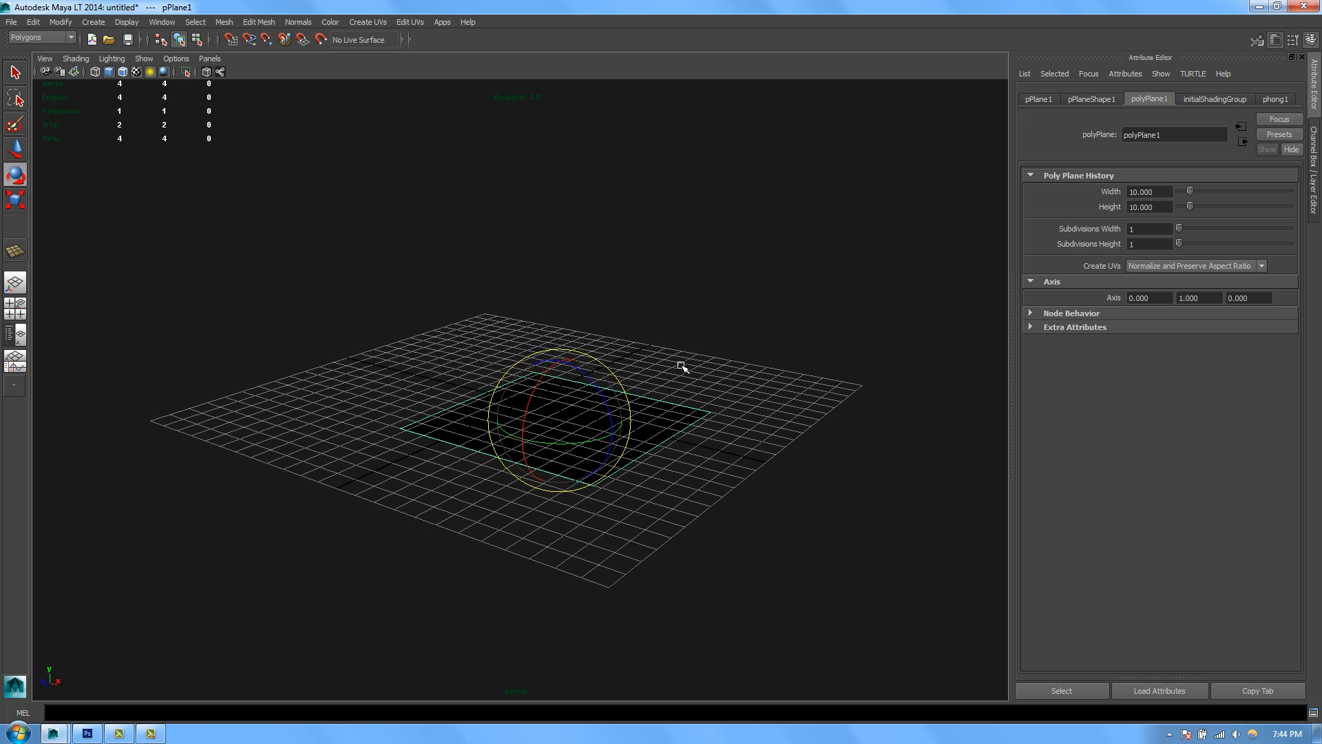
pyautogui.moveTo(543, 378); pyautogui.dragTo(541, 426)
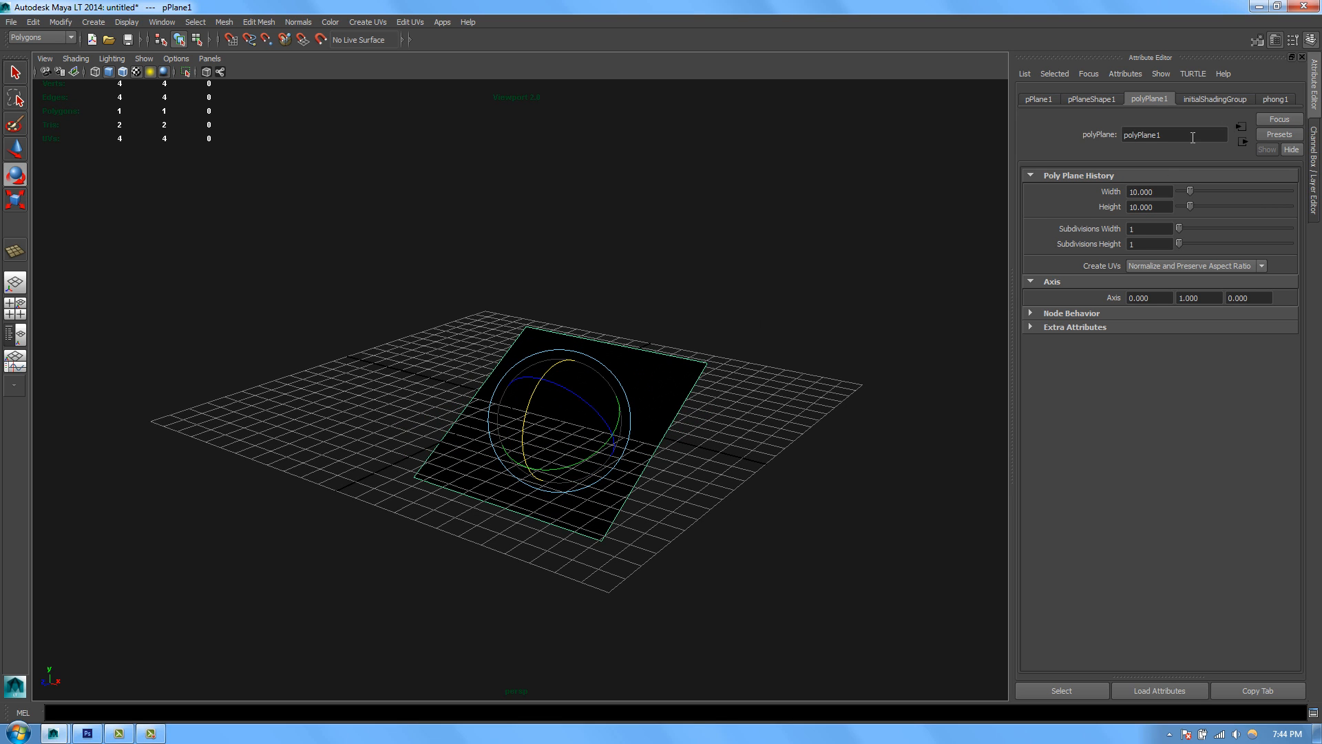
pyautogui.click(1314, 169)
pyautogui.doubleClick(1269, 146)
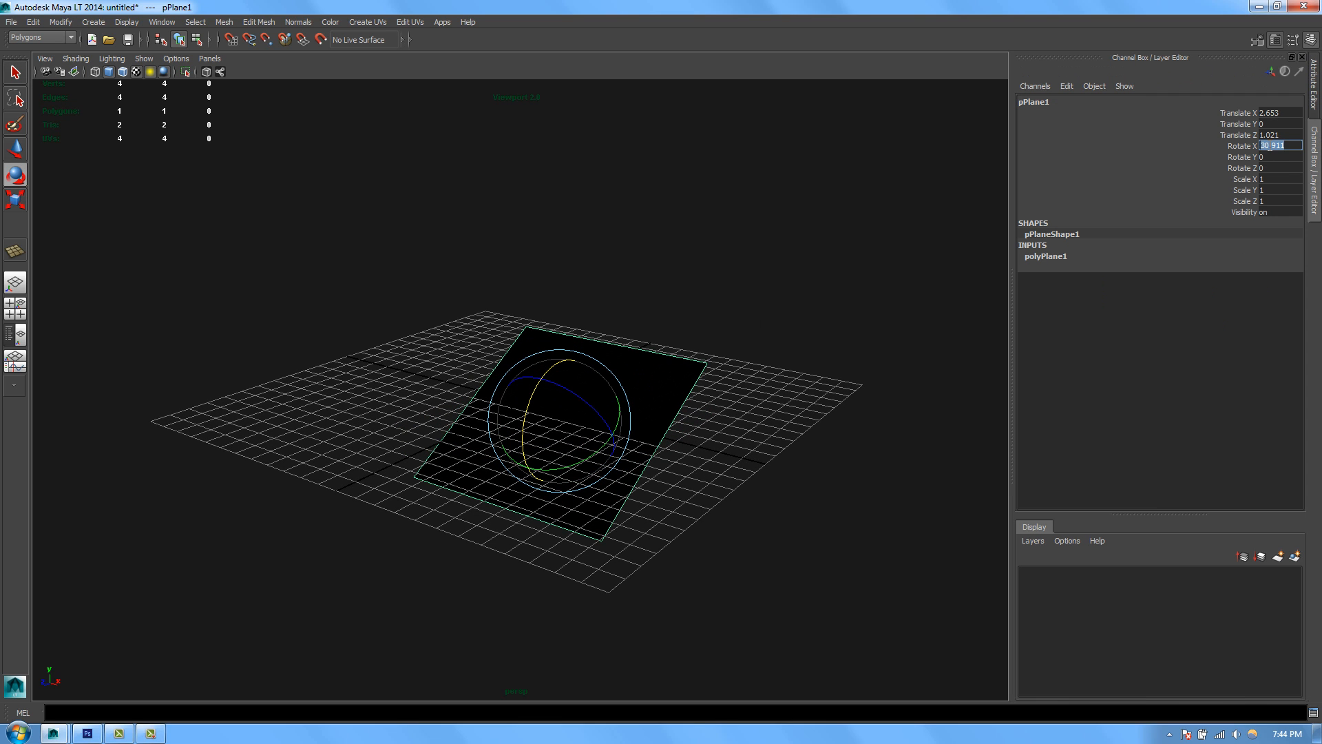
pyautogui.write('90')
pyautogui.press('Return')
# Step: Centre the plane at the origin by setting its Translate X, Y and Z to 0
pyautogui.press('w')
pyautogui.keyDown('alt'); pyautogui.moveTo(915, 224); pyautogui.dragTo(1000, 234); pyautogui.keyUp('alt')
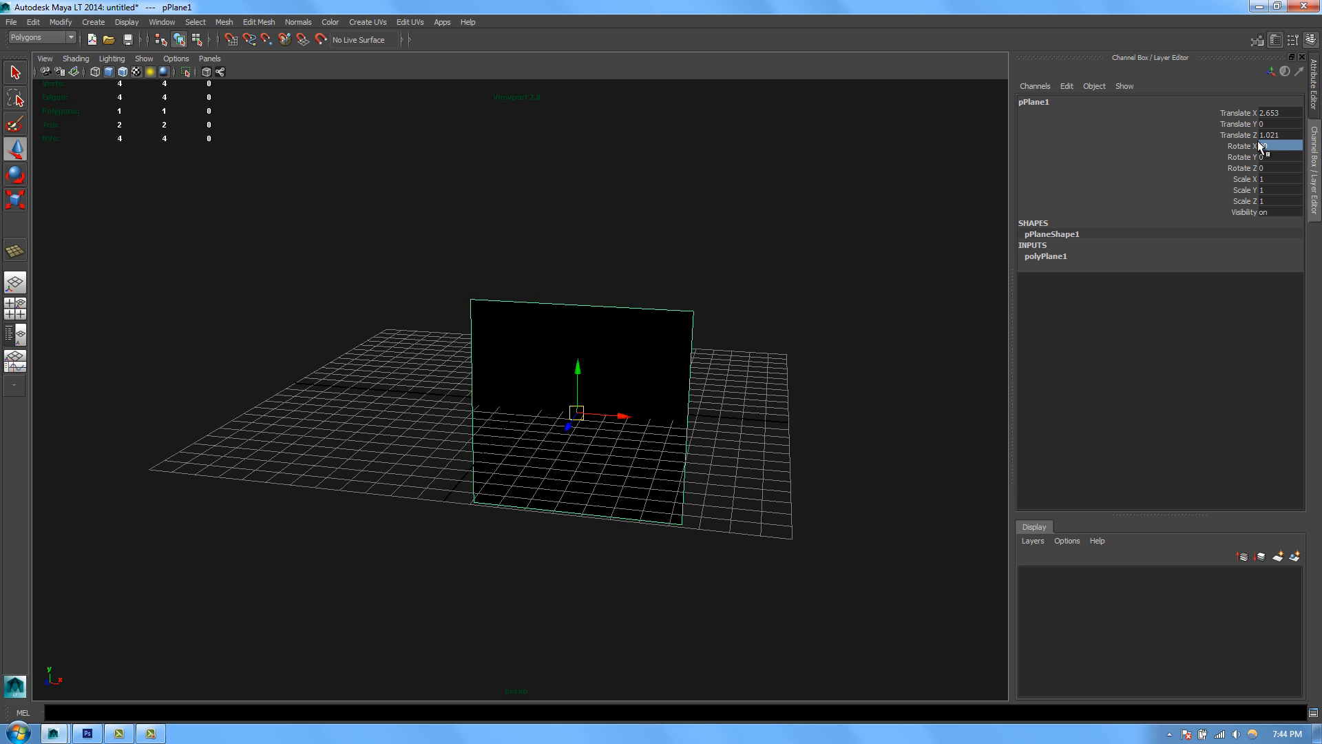
pyautogui.write('0')
pyautogui.press('Return')
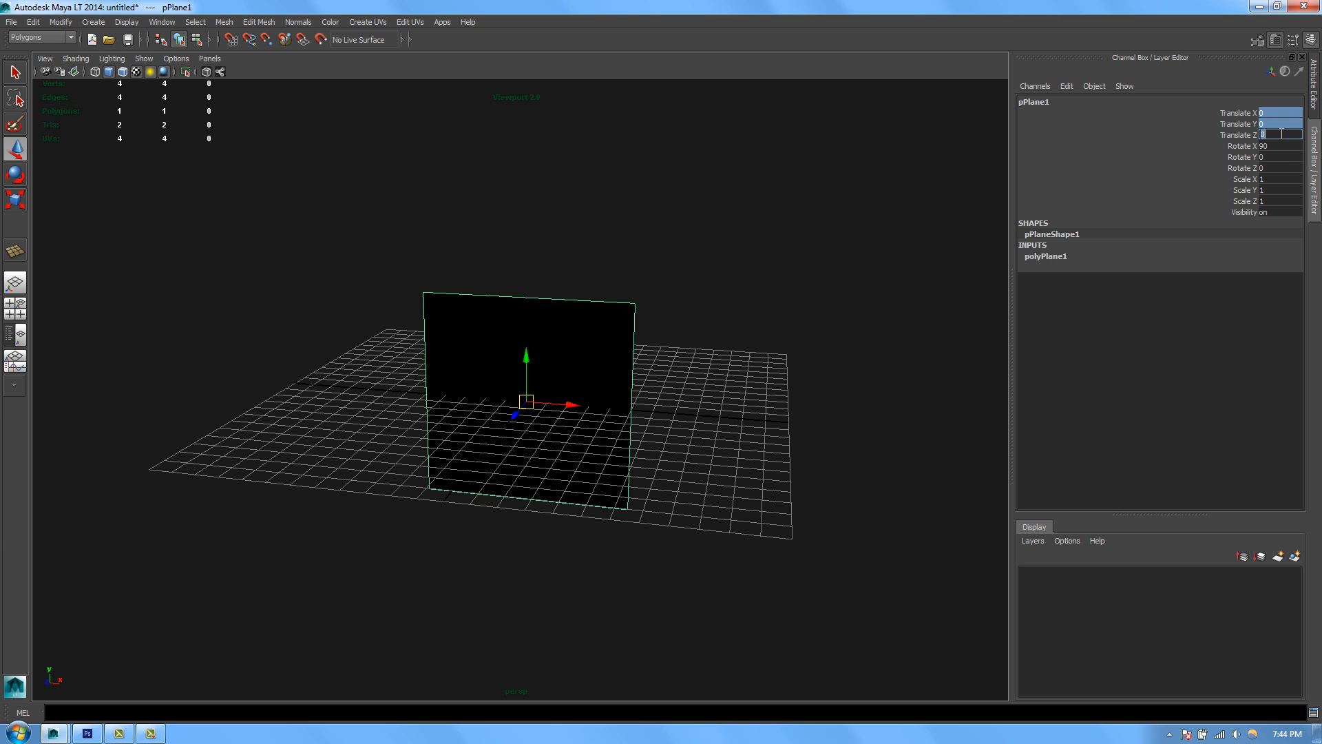
# Step: Open the Hypershade and create a new Shaderfx Shader material
pyautogui.keyDown('alt'); pyautogui.moveTo(480, 221); pyautogui.dragTo(487, 251); pyautogui.keyUp('alt')
pyautogui.keyDown('alt'); pyautogui.moveTo(485, 250); pyautogui.dragTo(419, 304, button='right'); pyautogui.keyUp('alt')
pyautogui.keyDown('alt'); pyautogui.moveTo(420, 304); pyautogui.dragTo(418, 302); pyautogui.keyUp('alt')
pyautogui.keyDown('alt'); pyautogui.moveTo(418, 302); pyautogui.dragTo(397, 269, button='right'); pyautogui.keyUp('alt')
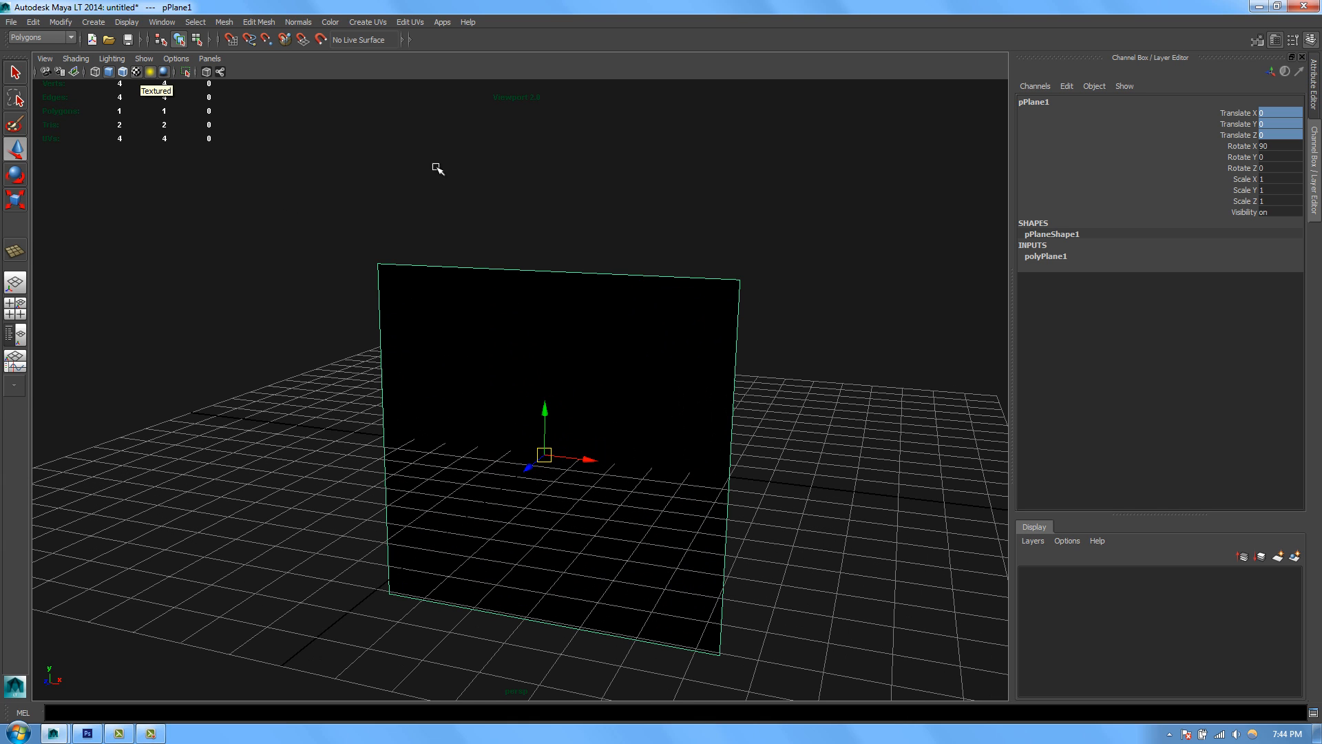
pyautogui.keyDown('alt'); pyautogui.moveTo(443, 175); pyautogui.dragTo(435, 167, button='middle'); pyautogui.keyUp('alt')
pyautogui.keyDown('alt'); pyautogui.moveTo(435, 167); pyautogui.dragTo(440, 163); pyautogui.keyUp('alt')
pyautogui.click(678, 341)
pyautogui.press('h')
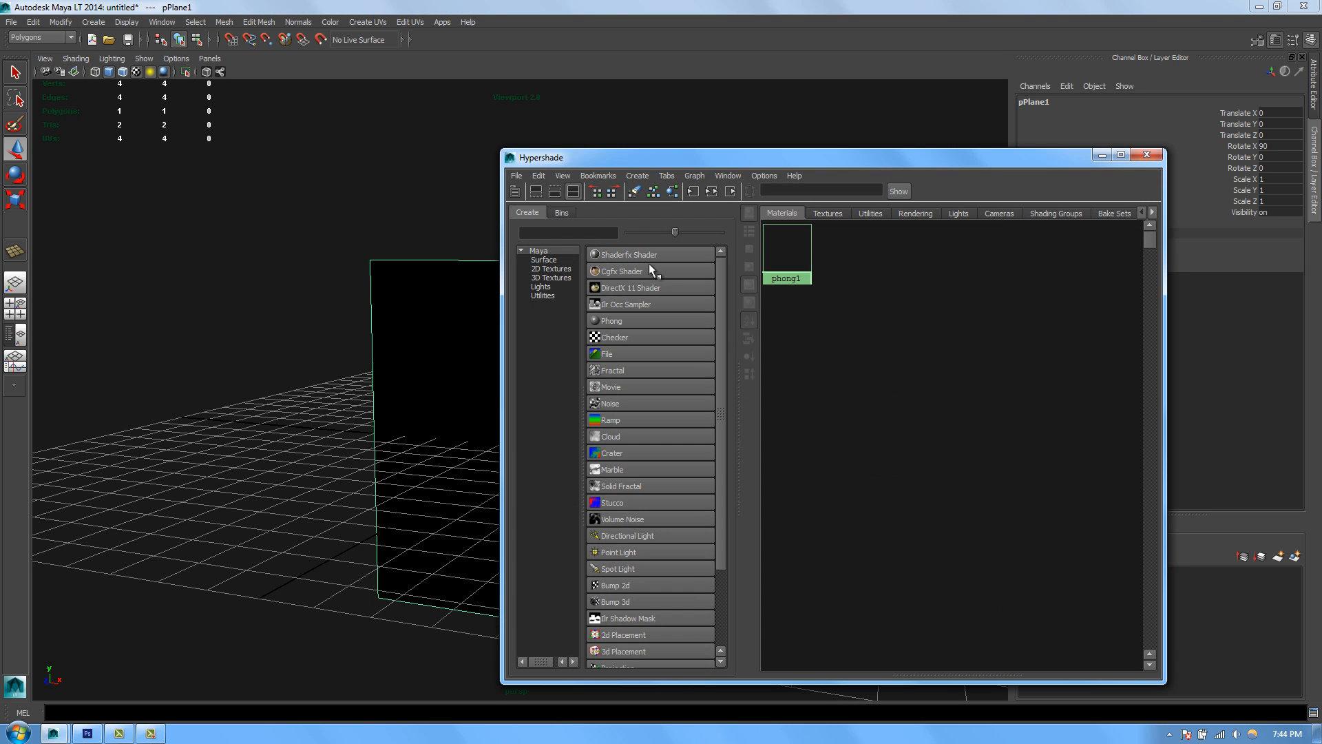
pyautogui.click(626, 253)
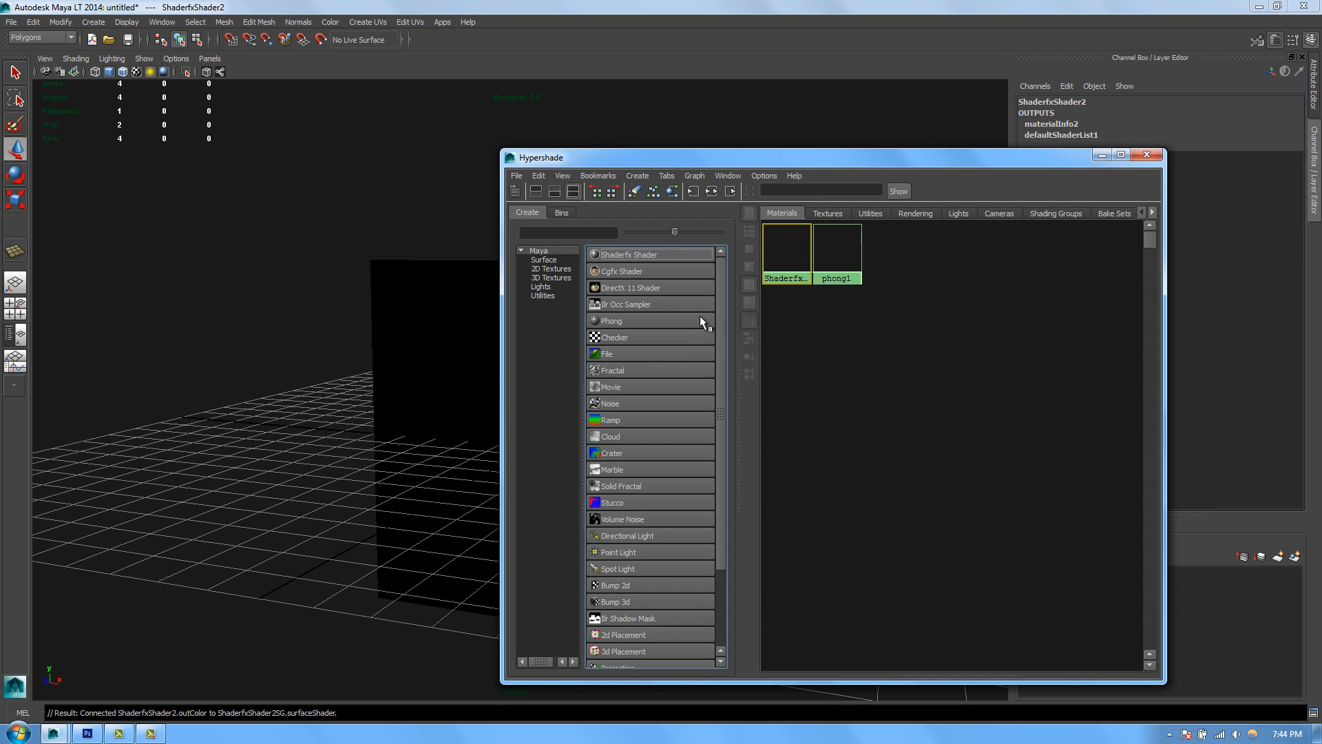
# Step: Assign the new Shaderfx Shader material to the upright plane
pyautogui.click(472, 334)
pyautogui.keyDown('alt'); pyautogui.moveTo(472, 333); pyautogui.dragTo(313, 330, button='middle'); pyautogui.keyUp('alt')
pyautogui.scroll(-2, 450, 285)
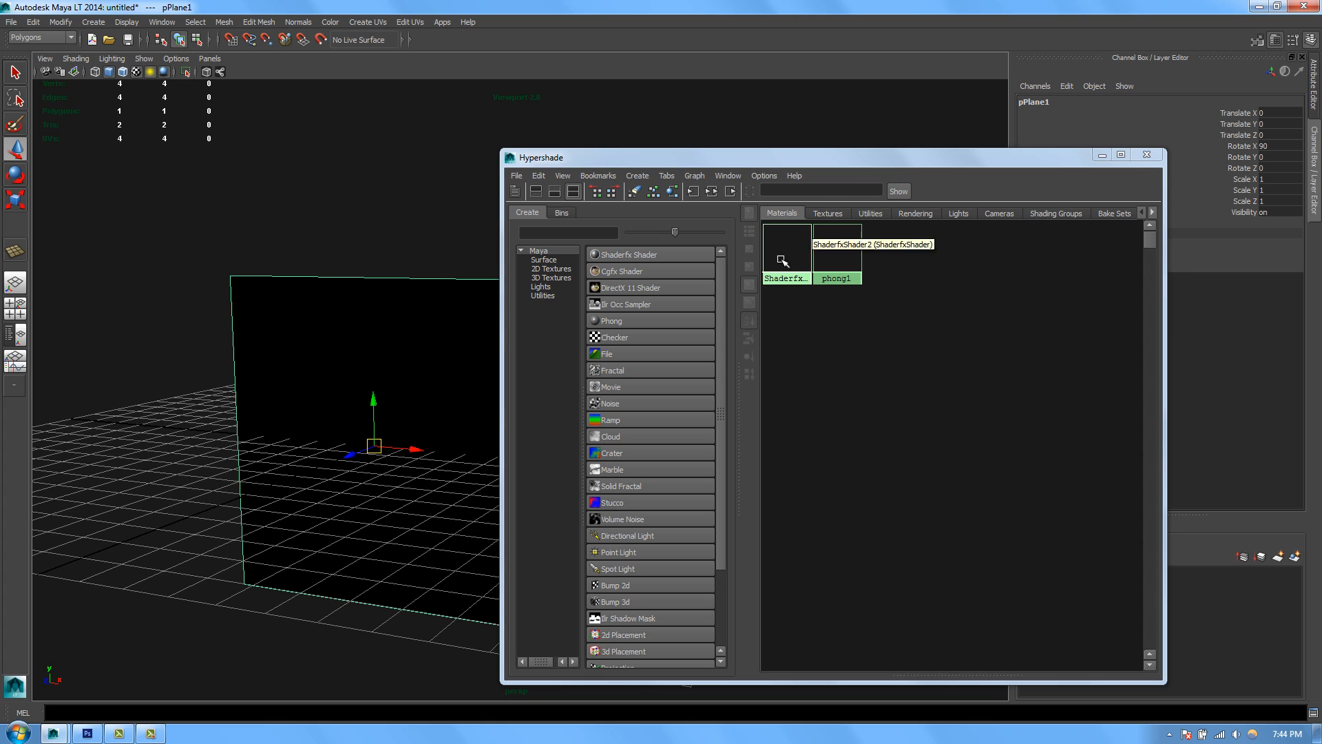
pyautogui.moveTo(779, 258); pyautogui.dragTo(782, 226, button='right')
pyautogui.moveTo(899, 164); pyautogui.dragTo(833, 155)
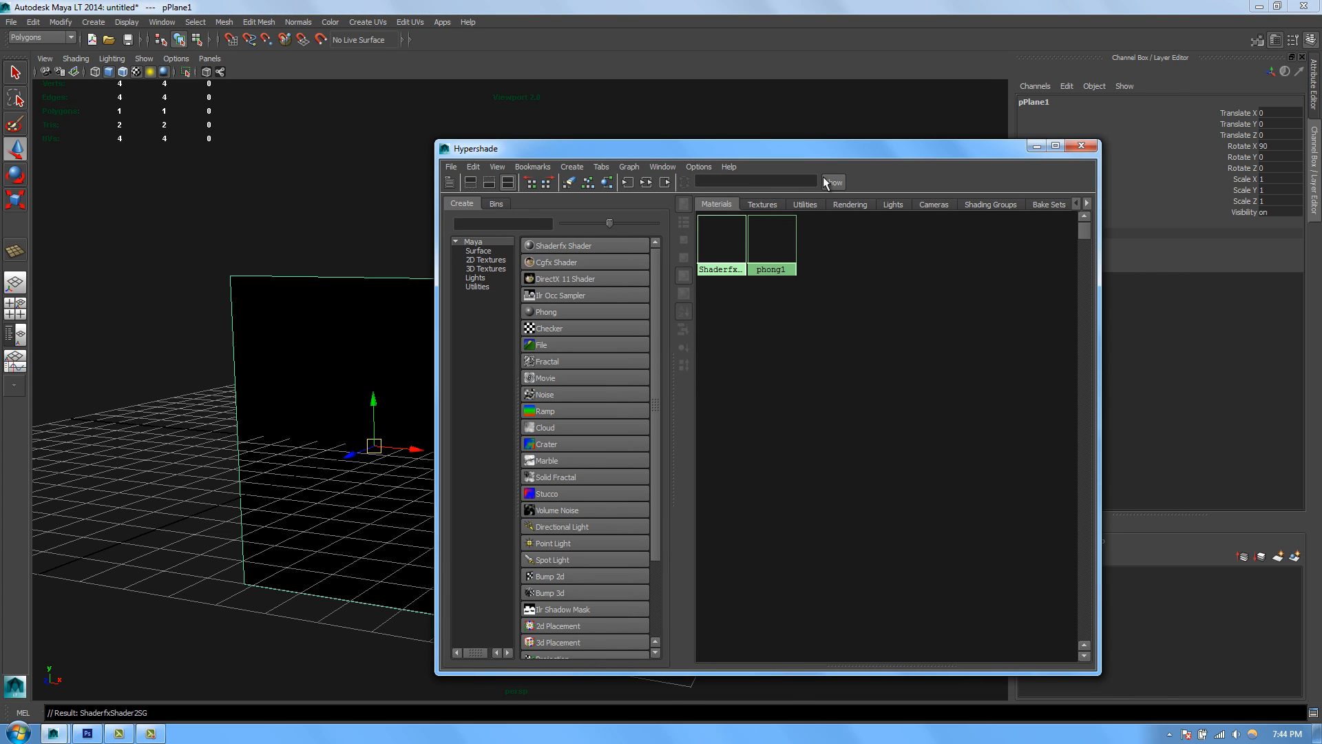
# Step: Rename the Shaderfx material DistortUVExample, close the Hypershade and open the material in the ShaderFX editor
pyautogui.click(722, 238)
pyautogui.moveTo(994, 150); pyautogui.dragTo(908, 151)
pyautogui.click(1316, 98)
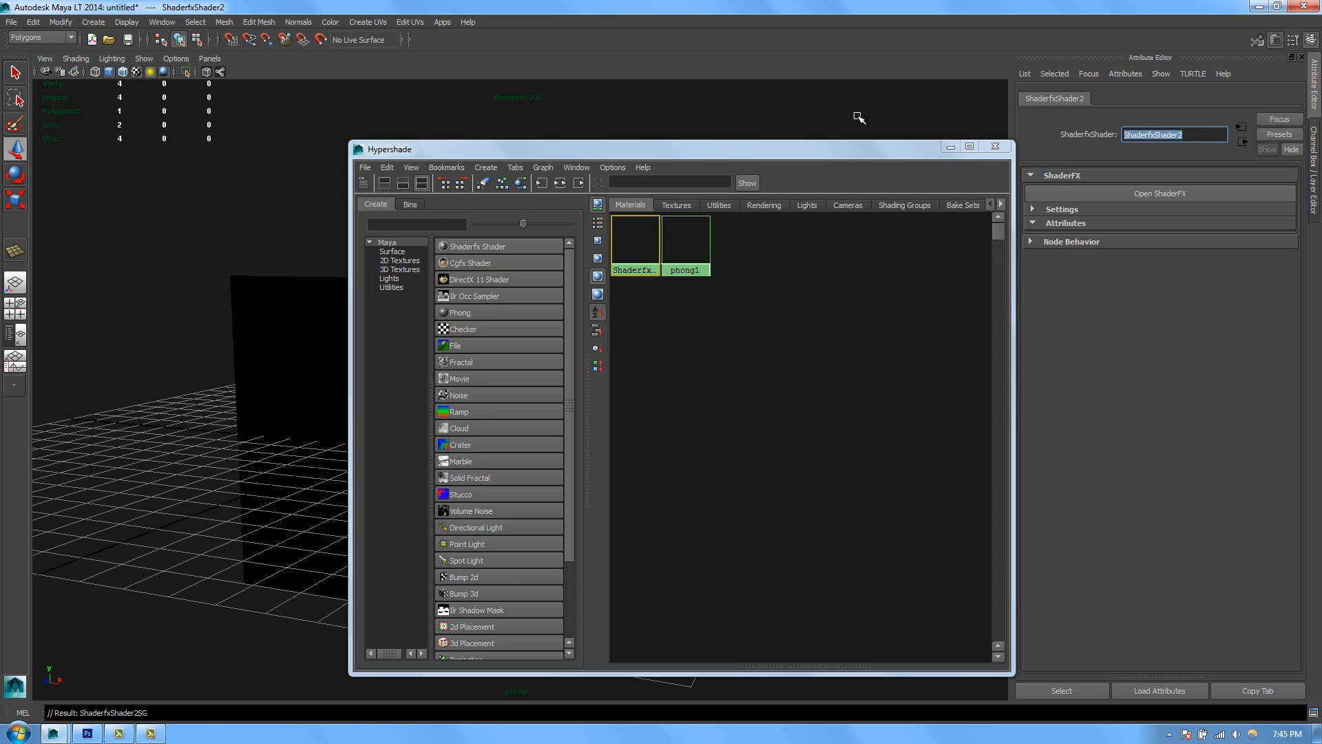
pyautogui.write('Distr')
pyautogui.press('BackSpace')
pyautogui.write('ortUVExample')
pyautogui.press('Return')
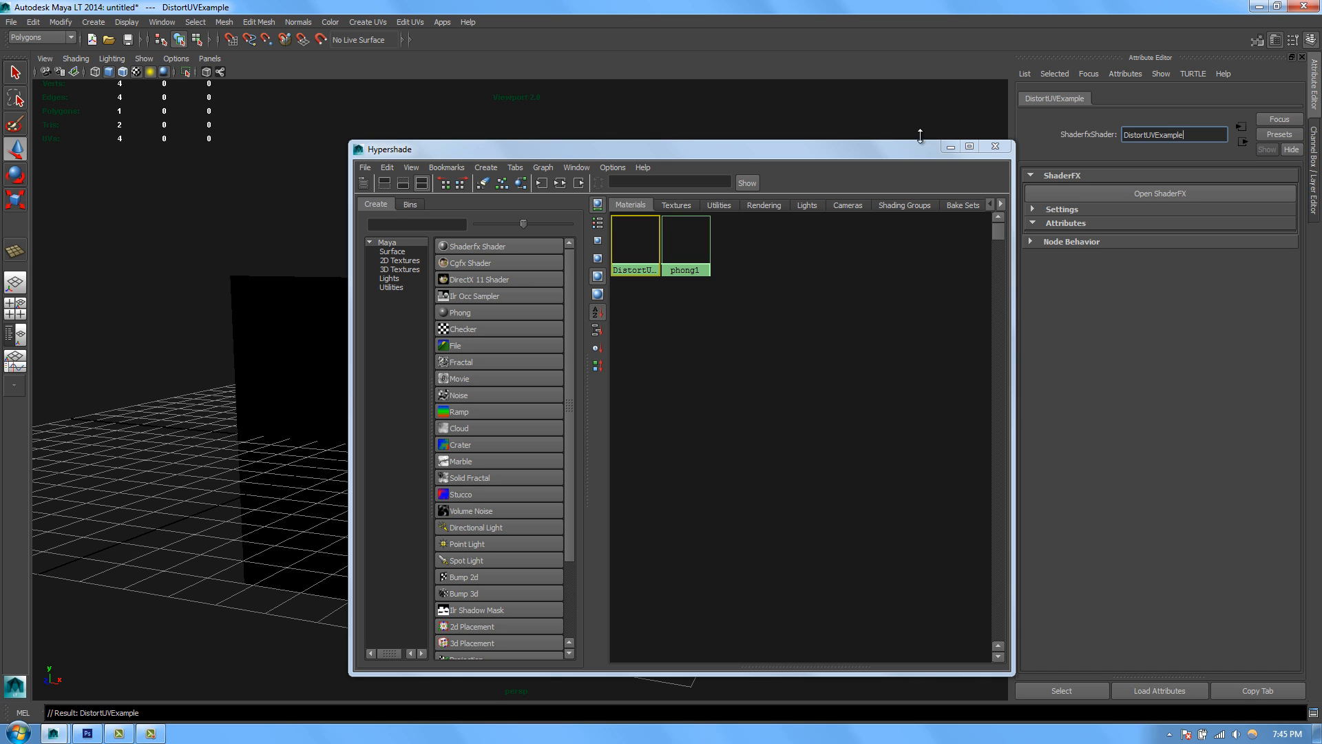
pyautogui.click(992, 149)
pyautogui.click(1080, 196)
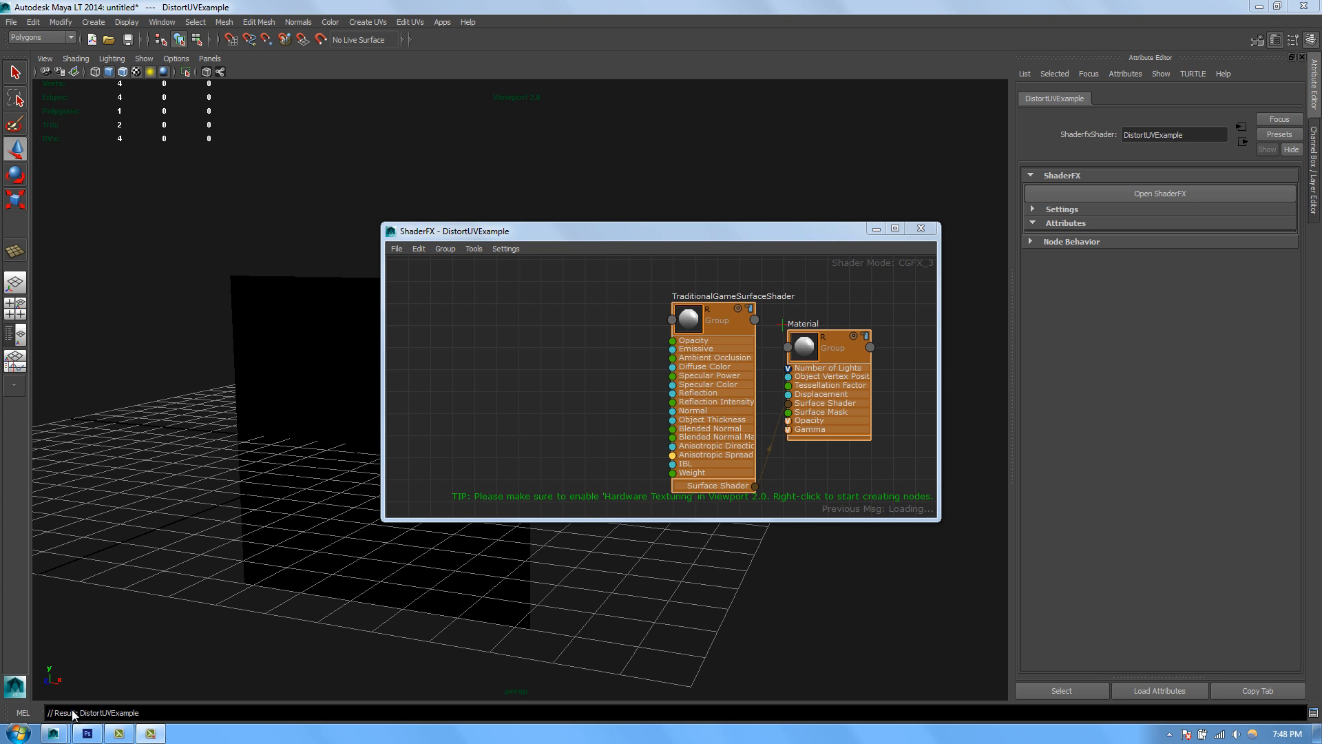
# Step: Switch to Photoshop and examine the individual colour channels of Masks_RGB.png, including green and blue
pyautogui.click(87, 733)
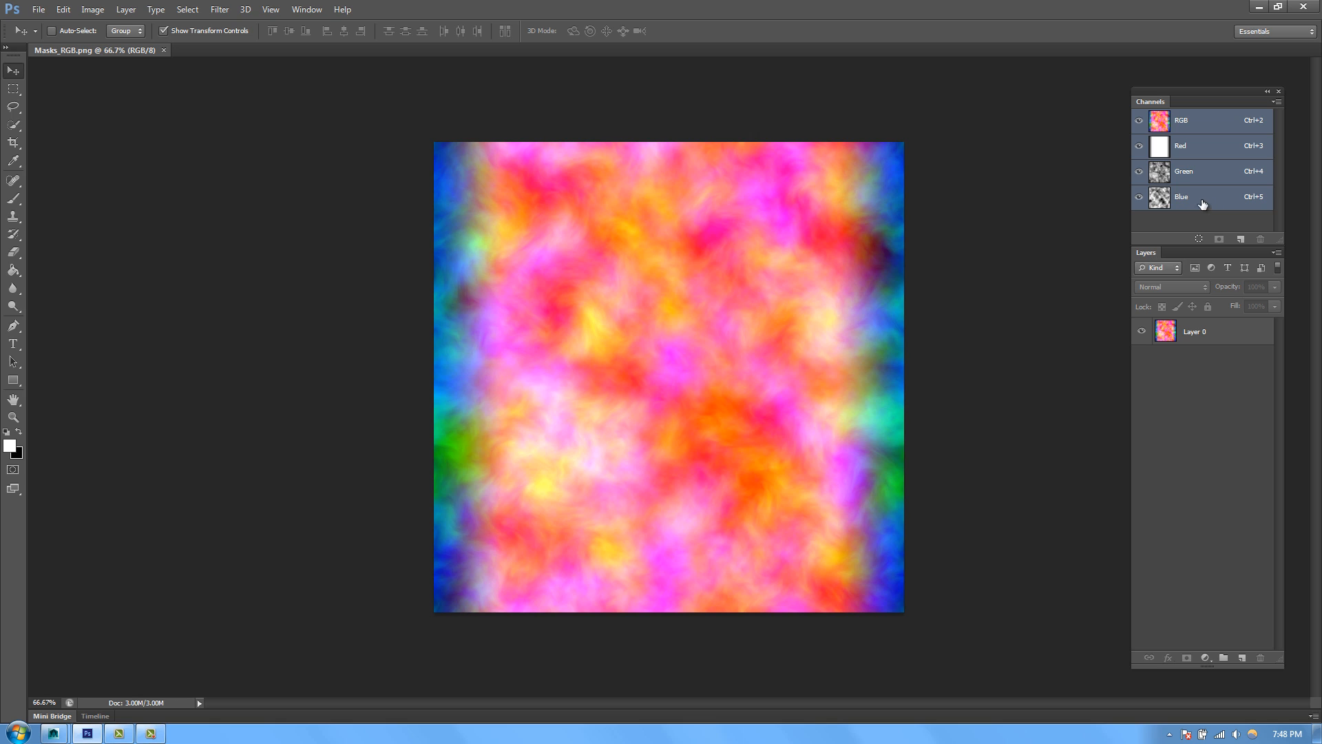
pyautogui.click(1175, 155)
pyautogui.click(1174, 172)
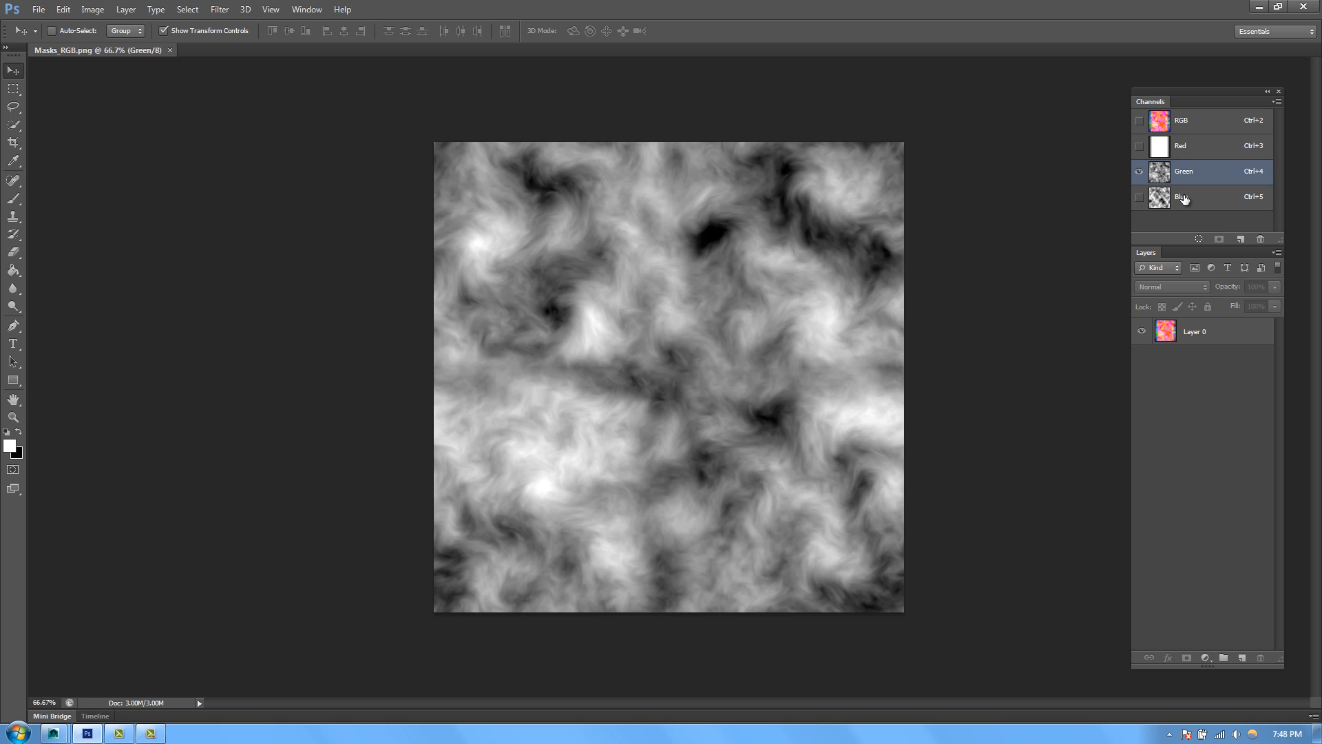
pyautogui.click(1185, 199)
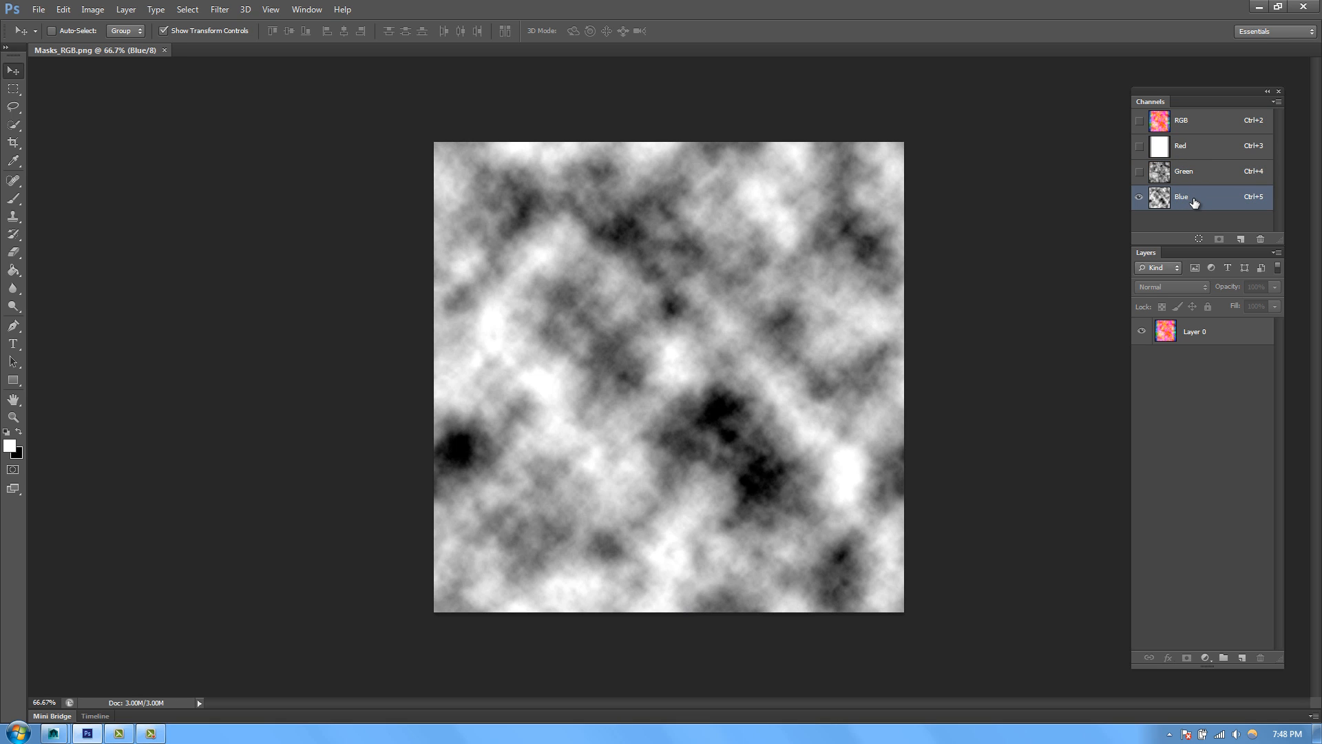
pyautogui.click(1177, 123)
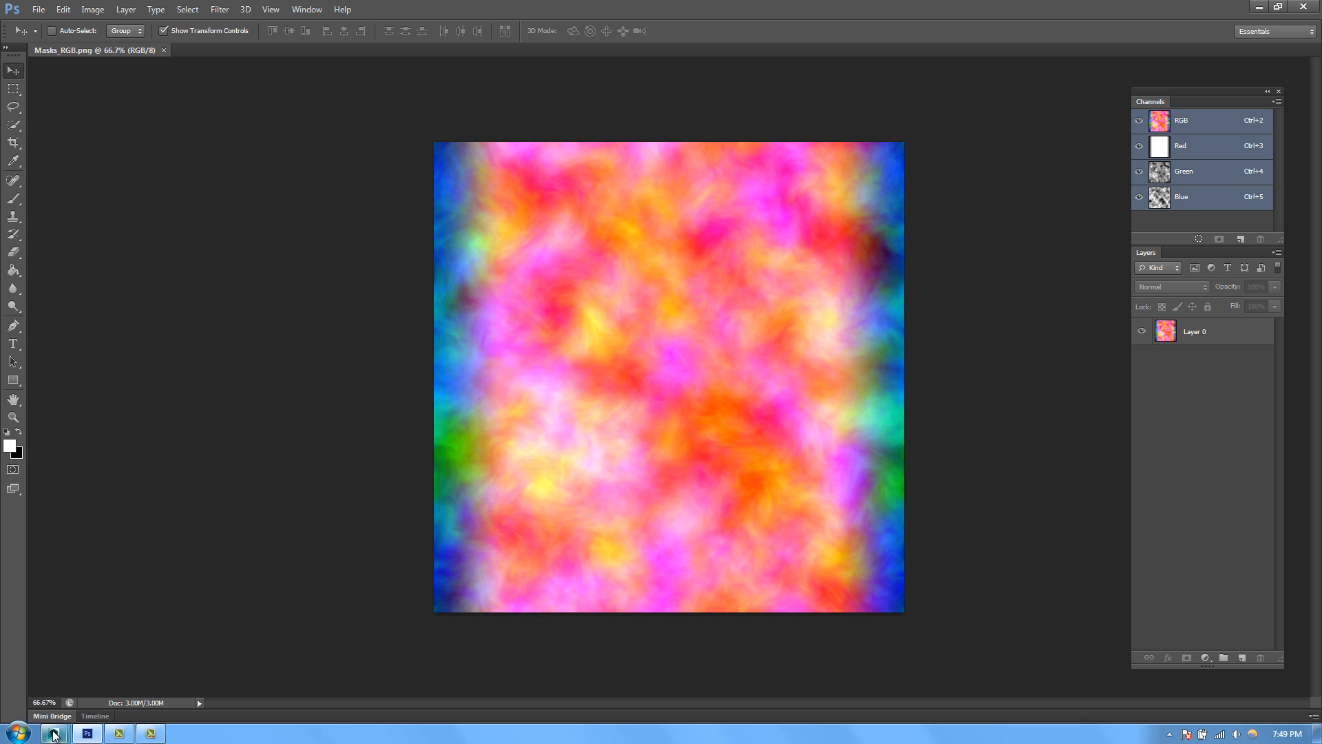
pyautogui.click(1196, 205)
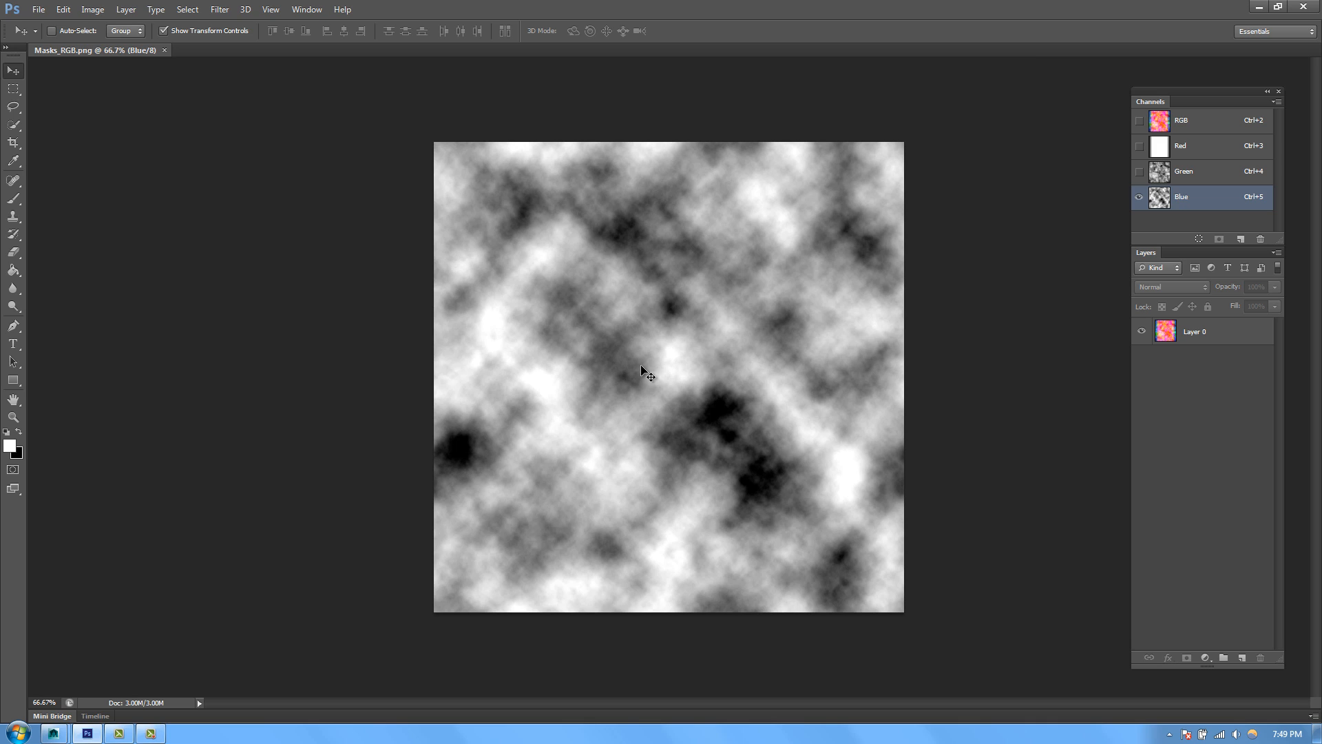
# Step: Switch back to Maya LT, enlarge the ShaderFX editor and add a Texture Map node to the graph
pyautogui.moveTo(53, 733)
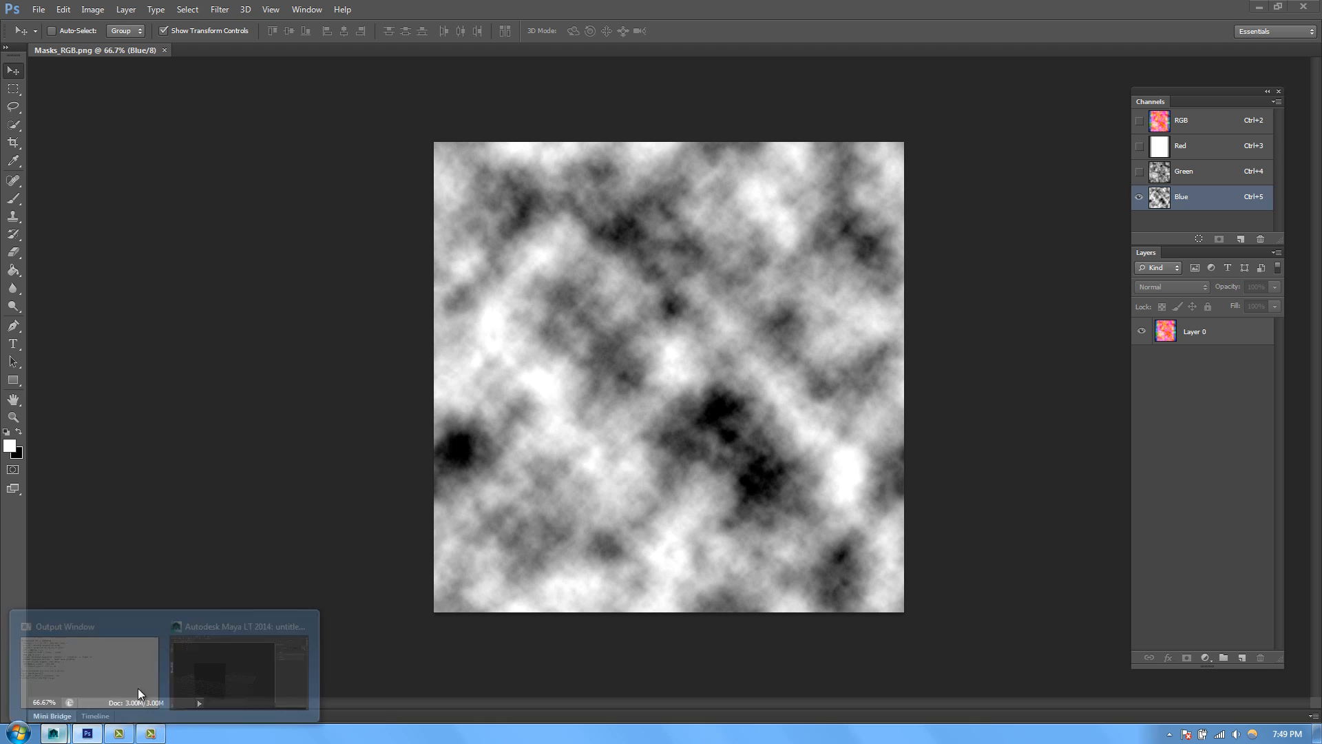
pyautogui.click(242, 661)
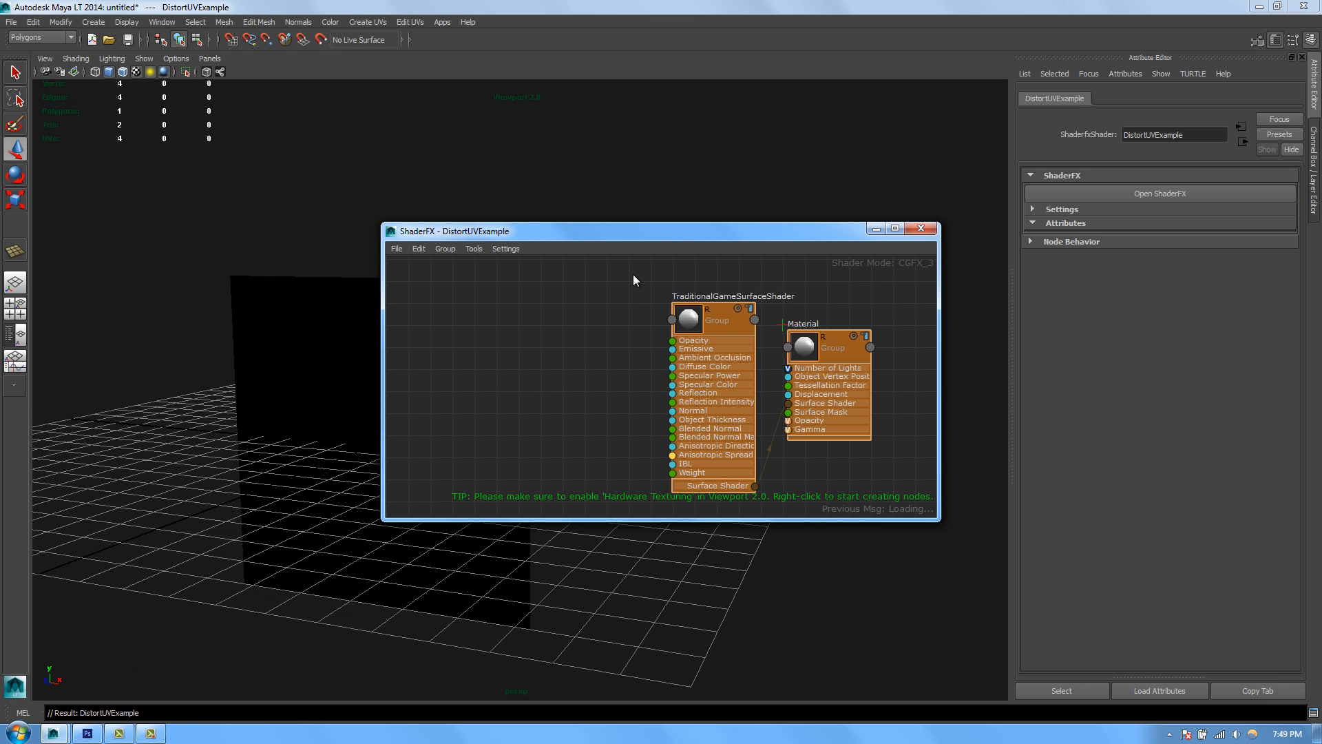
pyautogui.moveTo(485, 237); pyautogui.dragTo(477, 133)
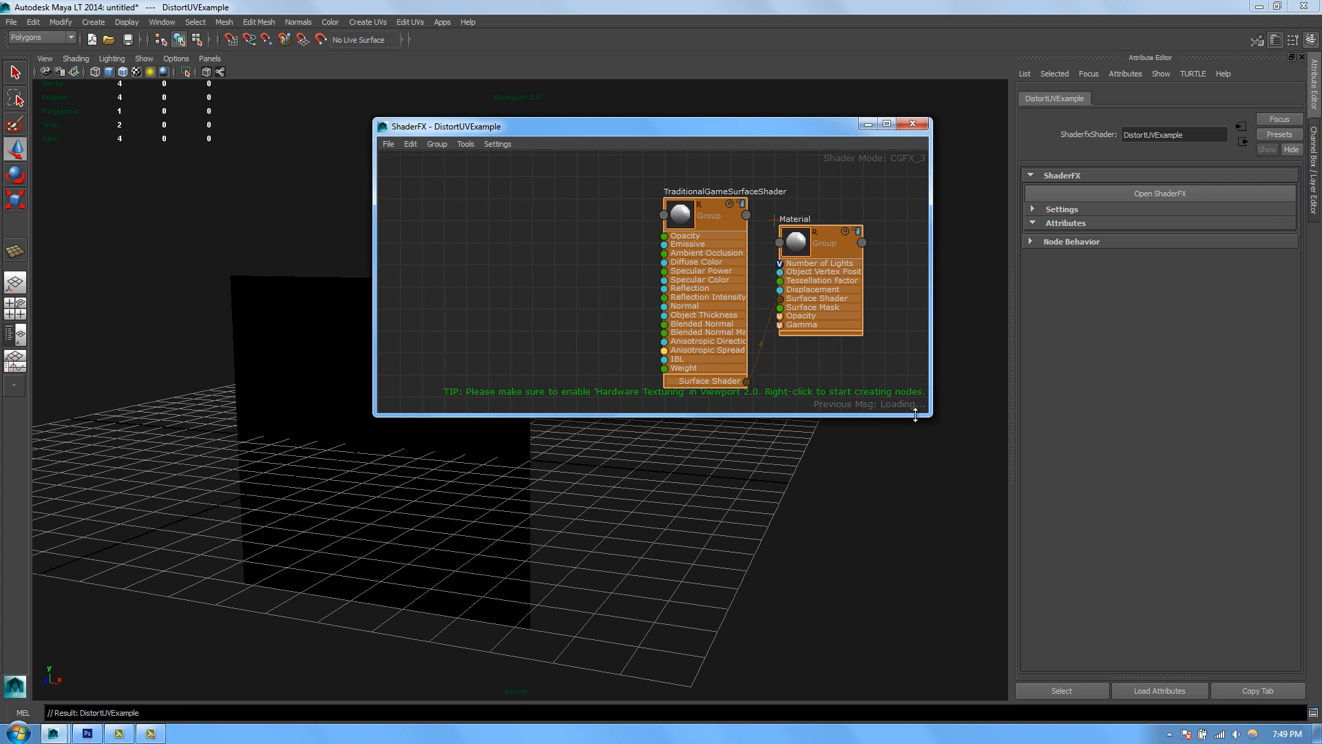
pyautogui.moveTo(926, 416); pyautogui.dragTo(966, 627)
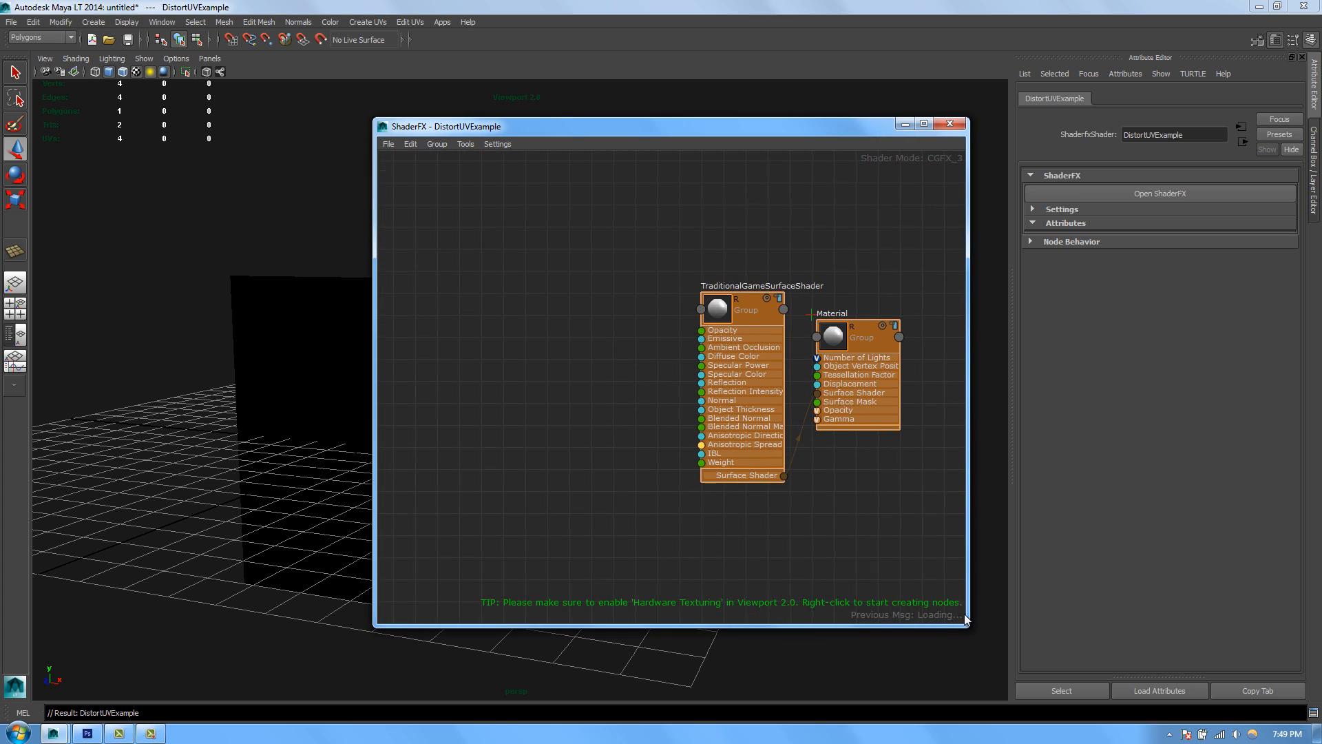
pyautogui.rightClick(460, 274)
pyautogui.moveTo(499, 275)
pyautogui.moveTo(610, 371)
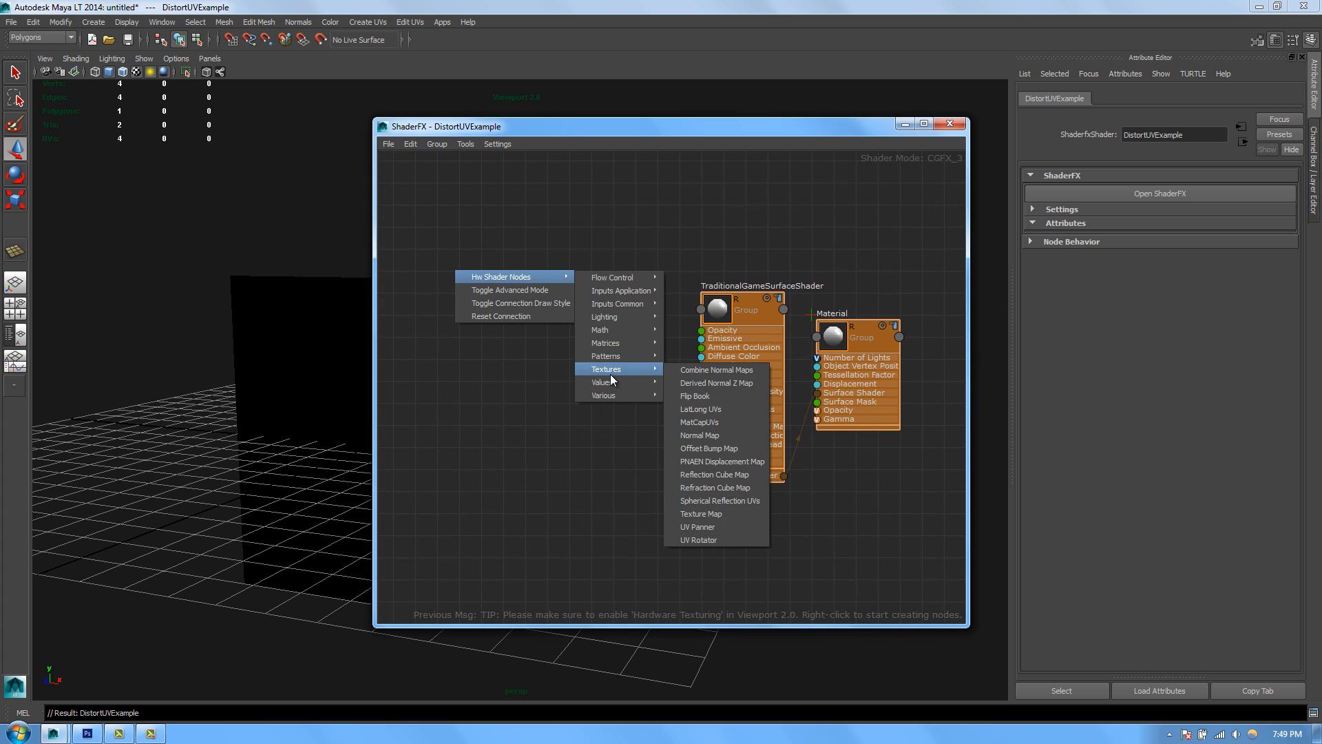
pyautogui.click(715, 513)
pyautogui.click(501, 383)
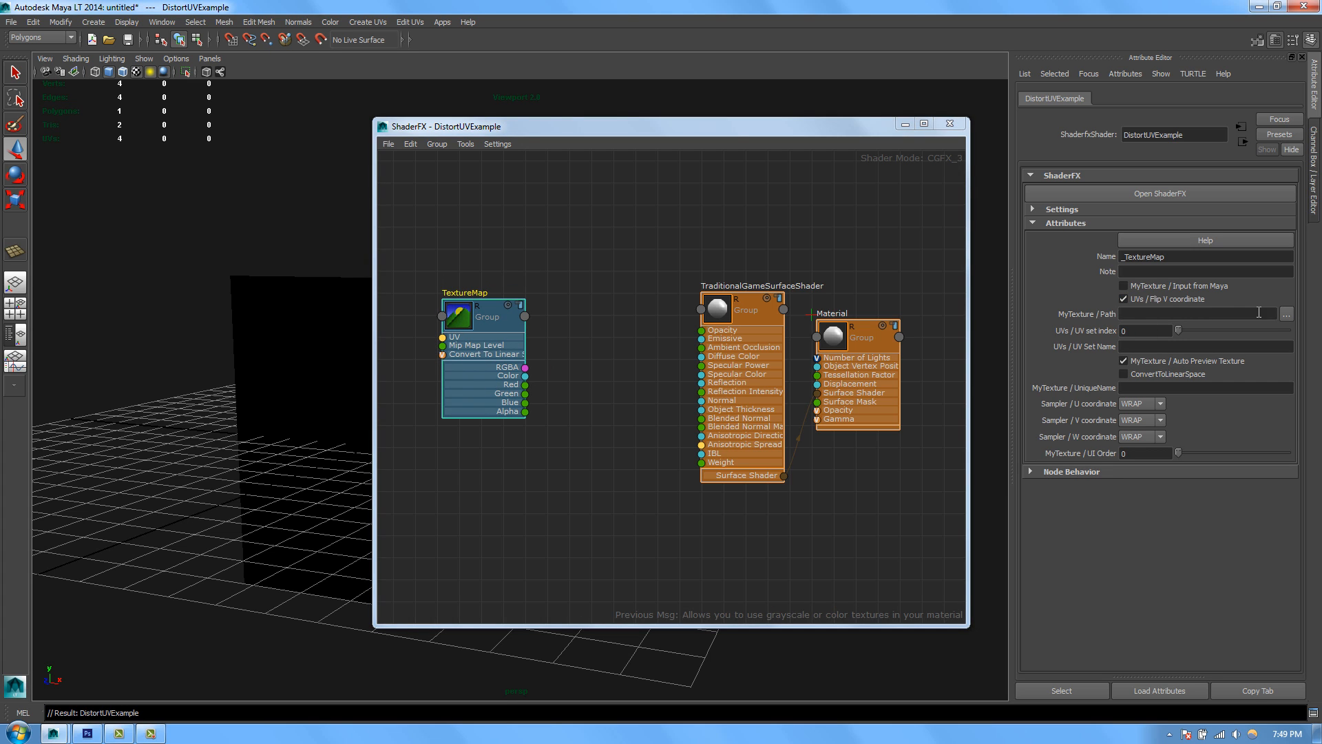
# Step: Load Masks_RGB.png from the TurbulentFire project's images folder into the Texture Map node
pyautogui.click(1286, 314)
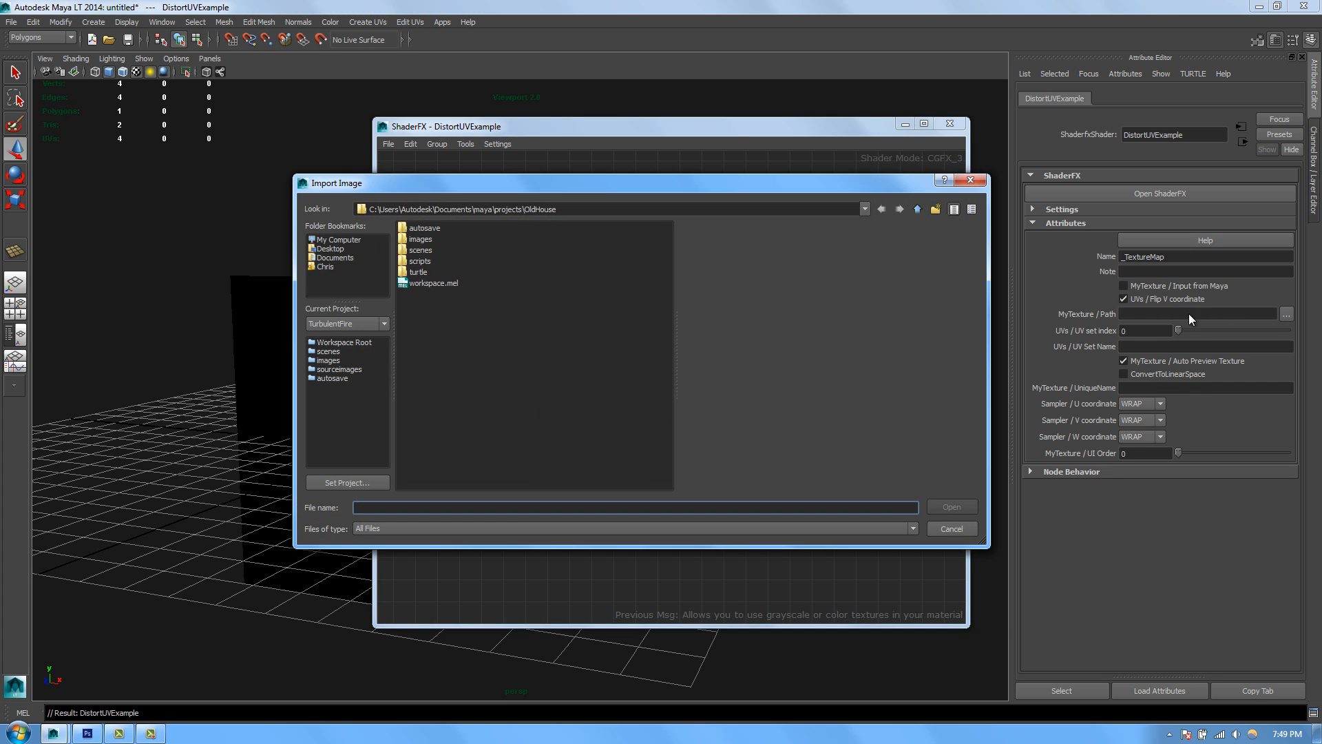
pyautogui.click(329, 361)
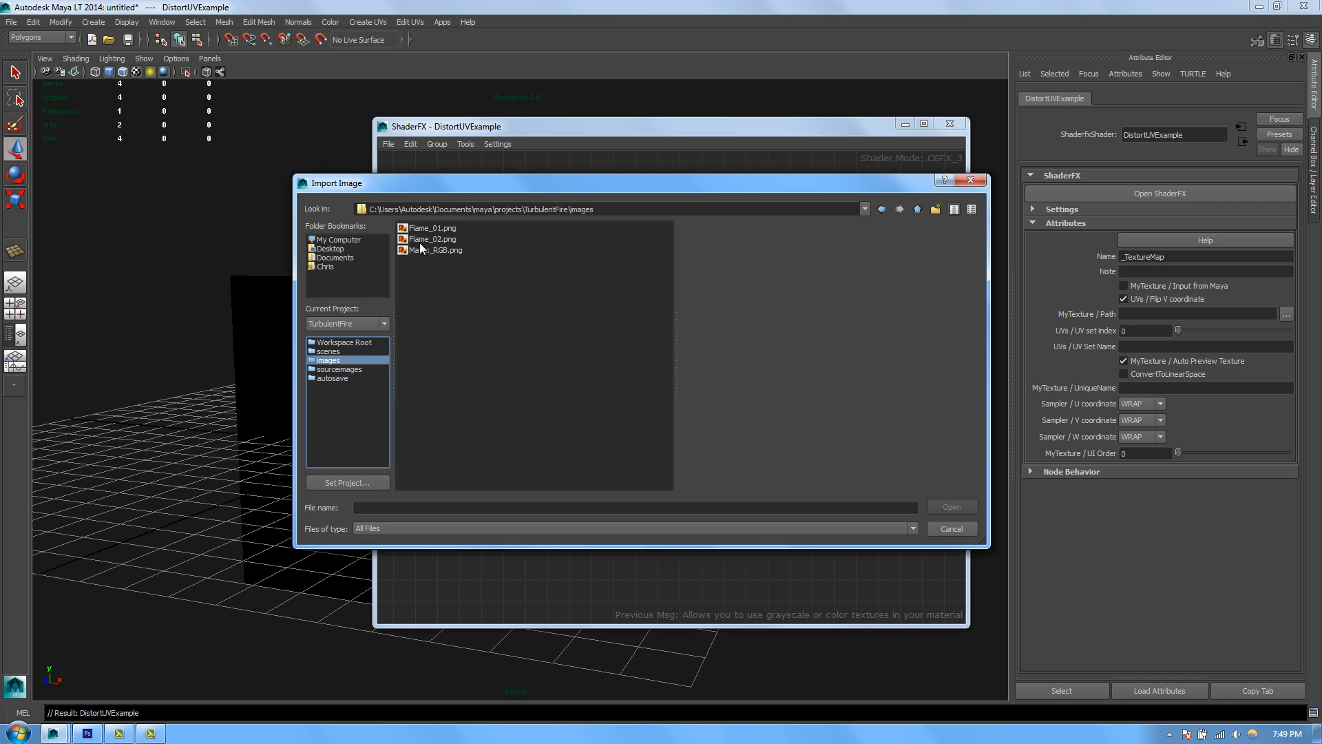
pyautogui.doubleClick(419, 249)
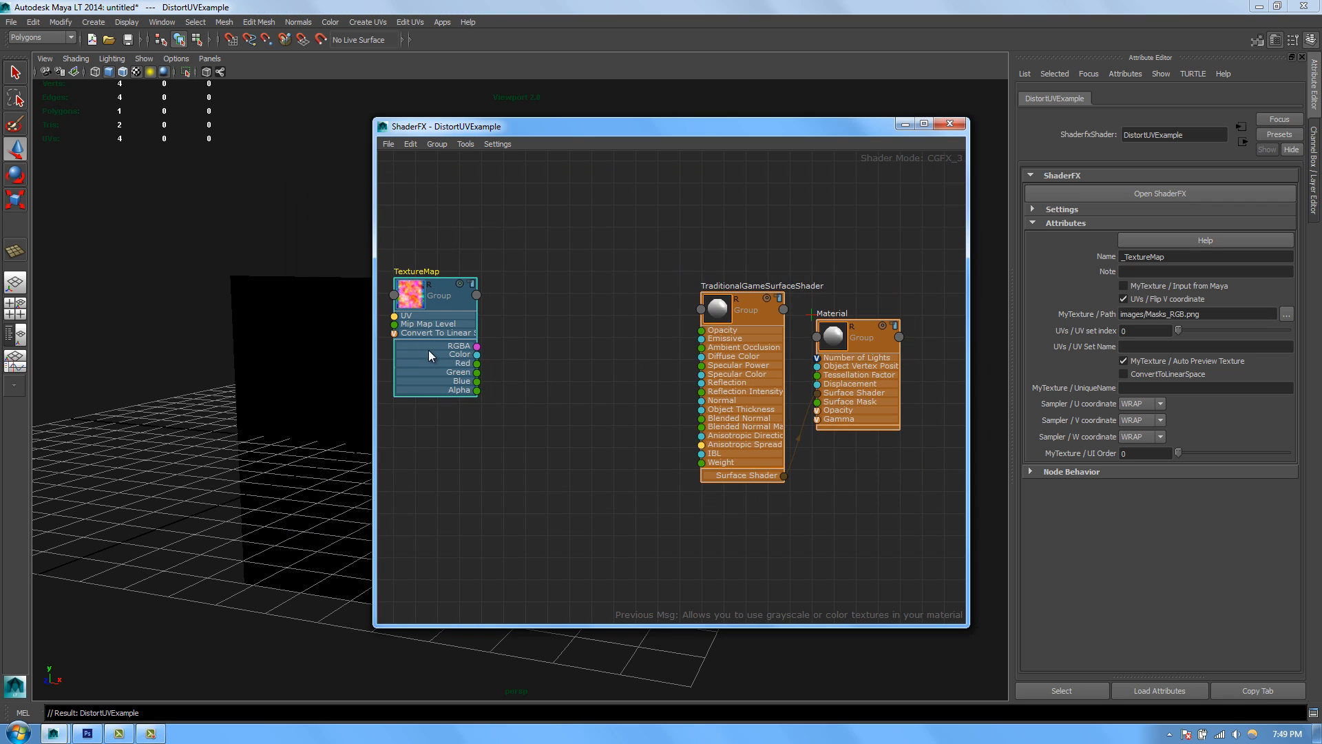
# Step: Add a UV Set node to the shader graph and place it above the Texture Map node
pyautogui.click(503, 425)
pyautogui.scroll(-2, 514, 361)
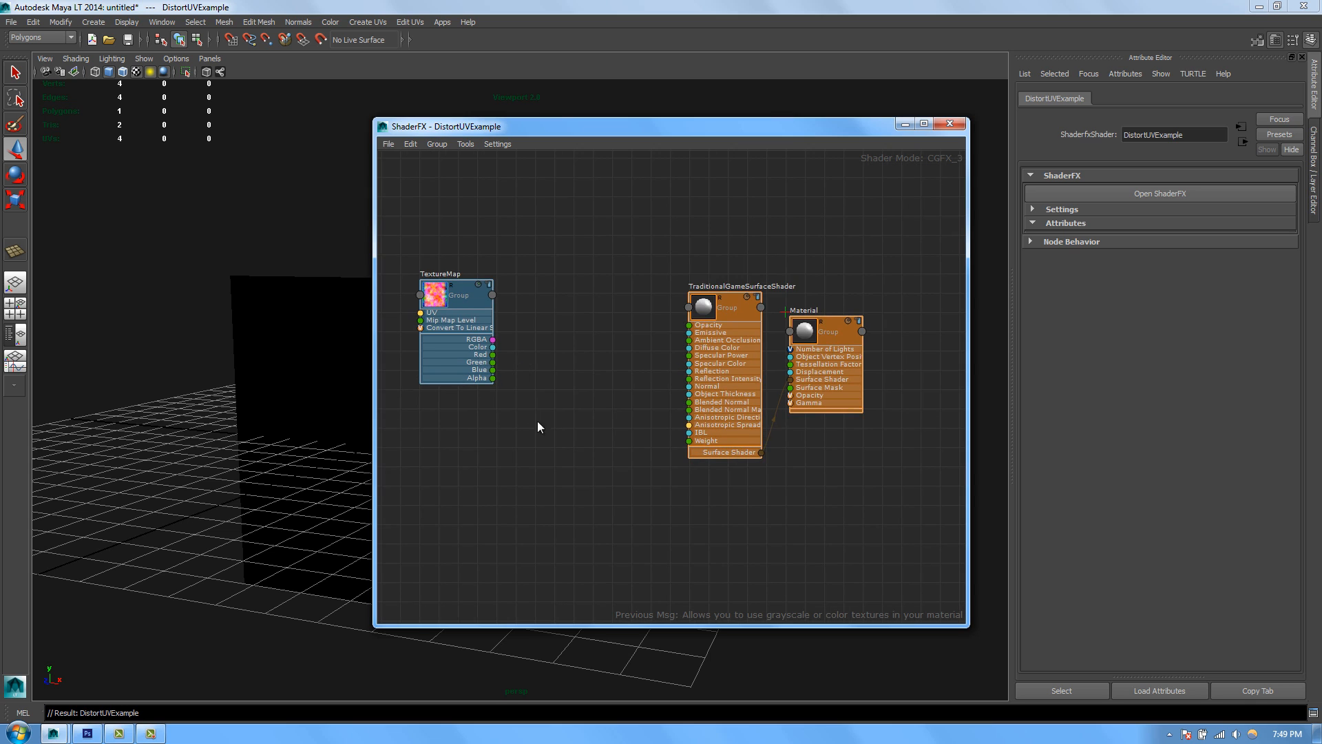
pyautogui.rightClick(577, 253)
pyautogui.moveTo(590, 260)
pyautogui.moveTo(728, 369)
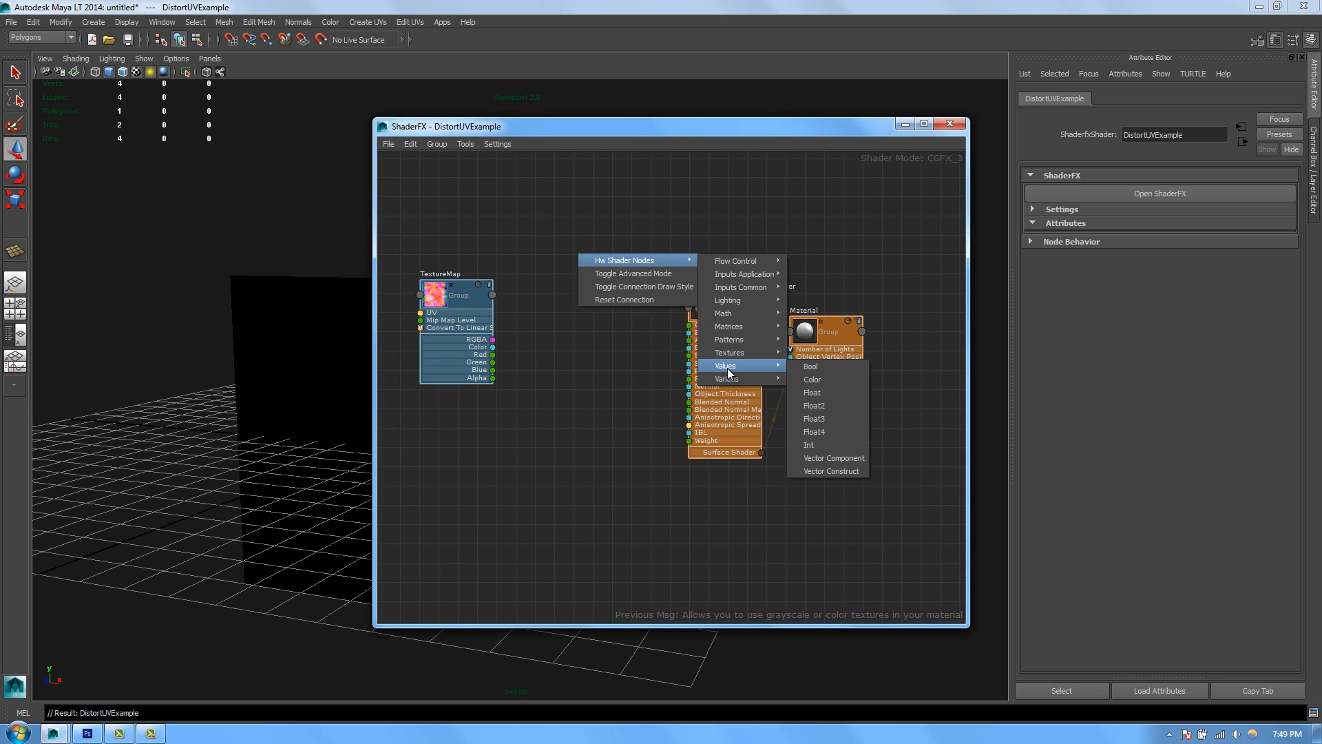
pyautogui.moveTo(742, 287)
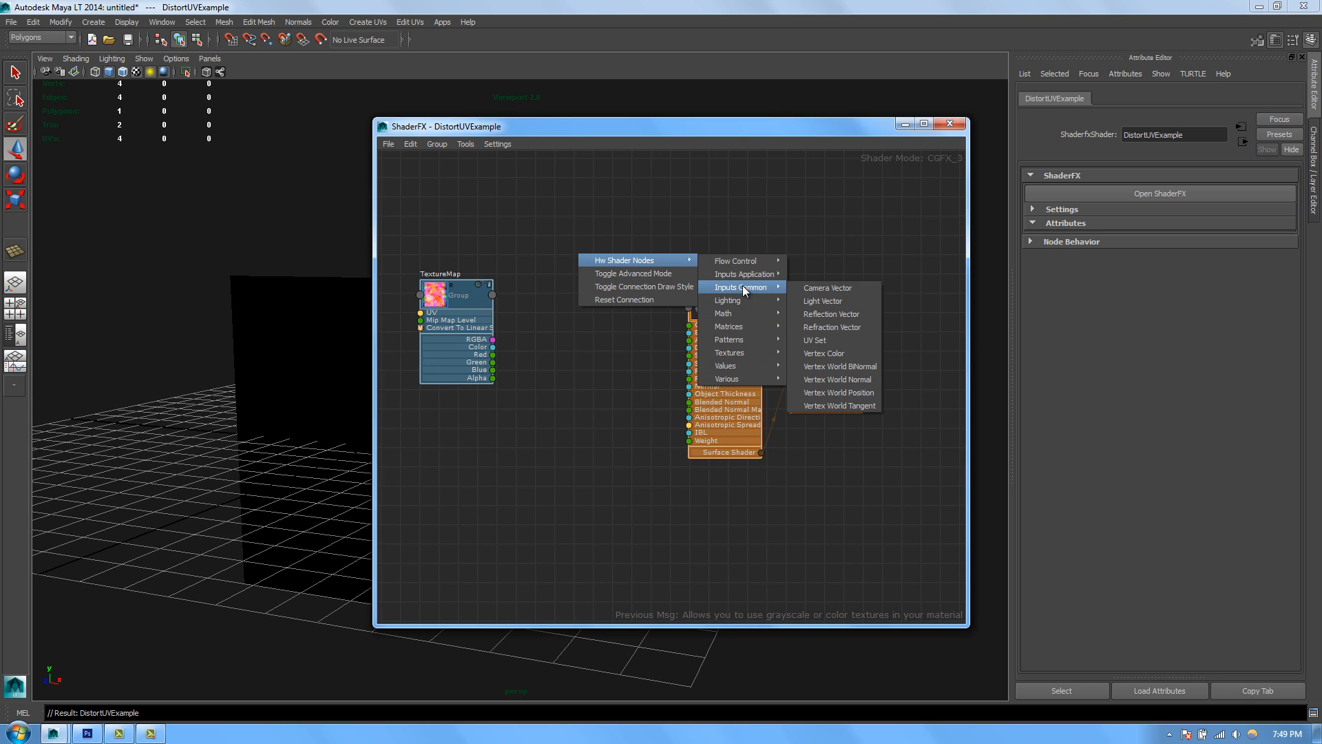
pyautogui.click(824, 341)
pyautogui.moveTo(592, 285); pyautogui.dragTo(472, 227)
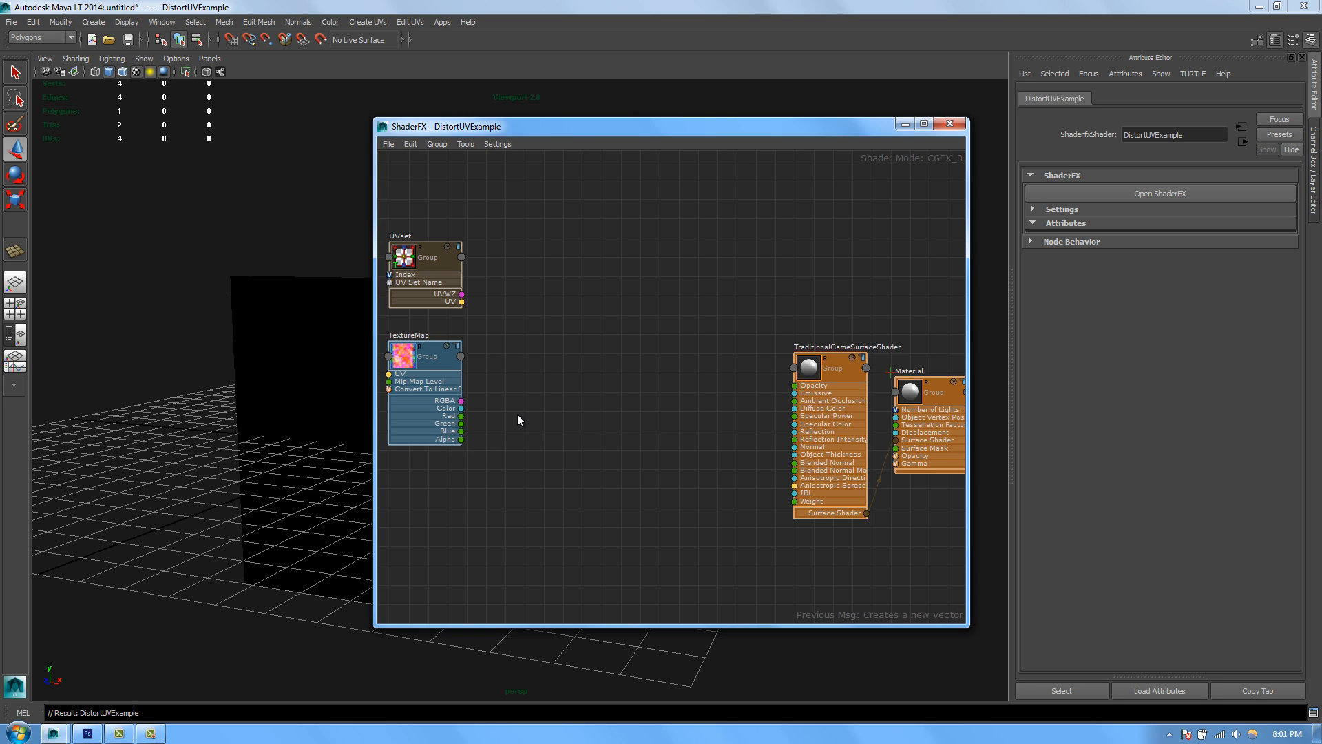
# Step: Add a Vector Construct node beside the Texture Map and connect the texture's Green and Blue outputs to its X and Y inputs
pyautogui.rightClick(517, 414)
pyautogui.moveTo(544, 420)
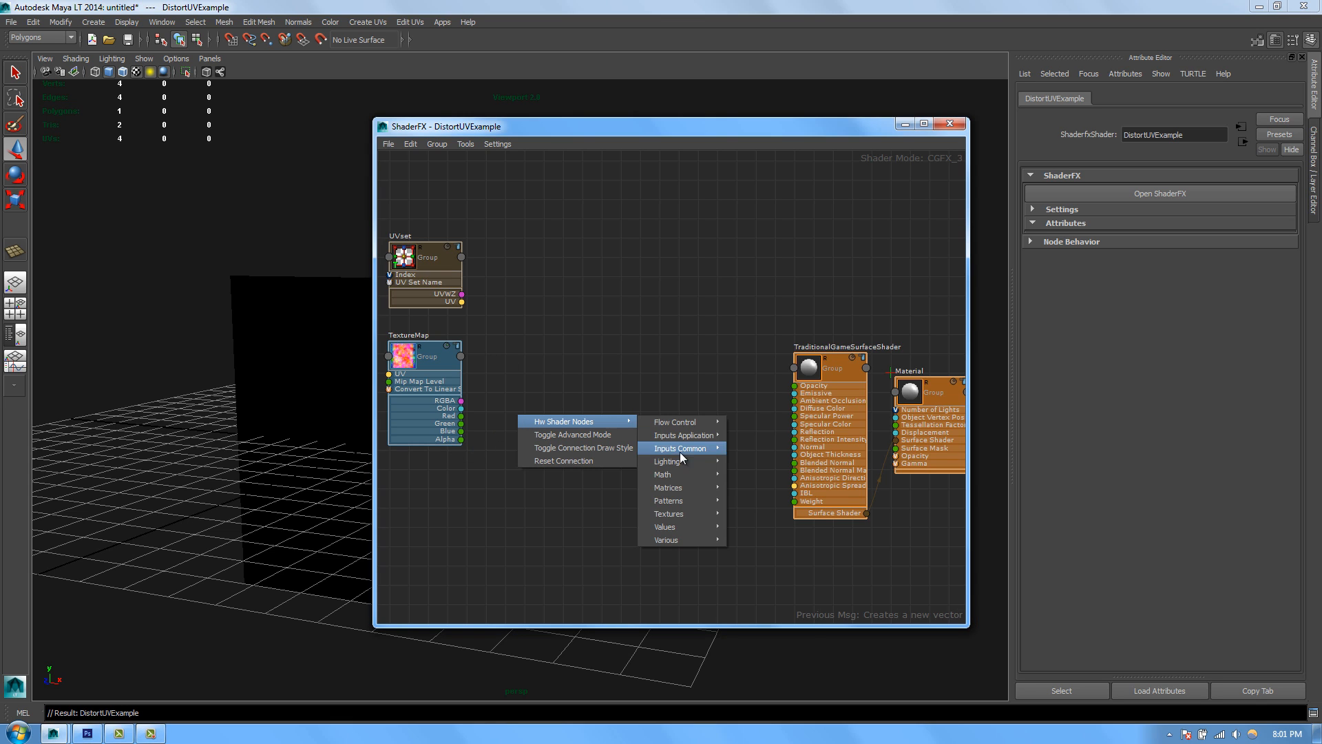
pyautogui.moveTo(683, 525)
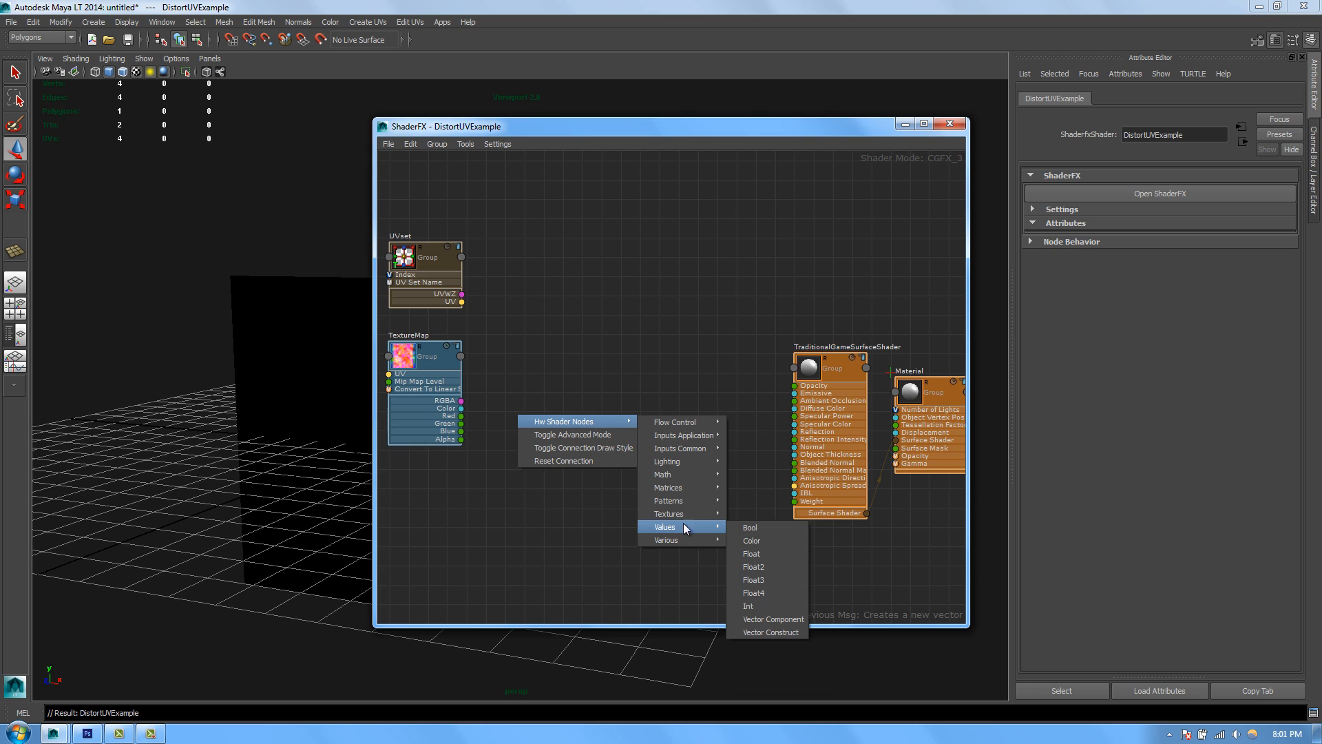
pyautogui.click(778, 630)
pyautogui.moveTo(538, 431); pyautogui.dragTo(519, 371)
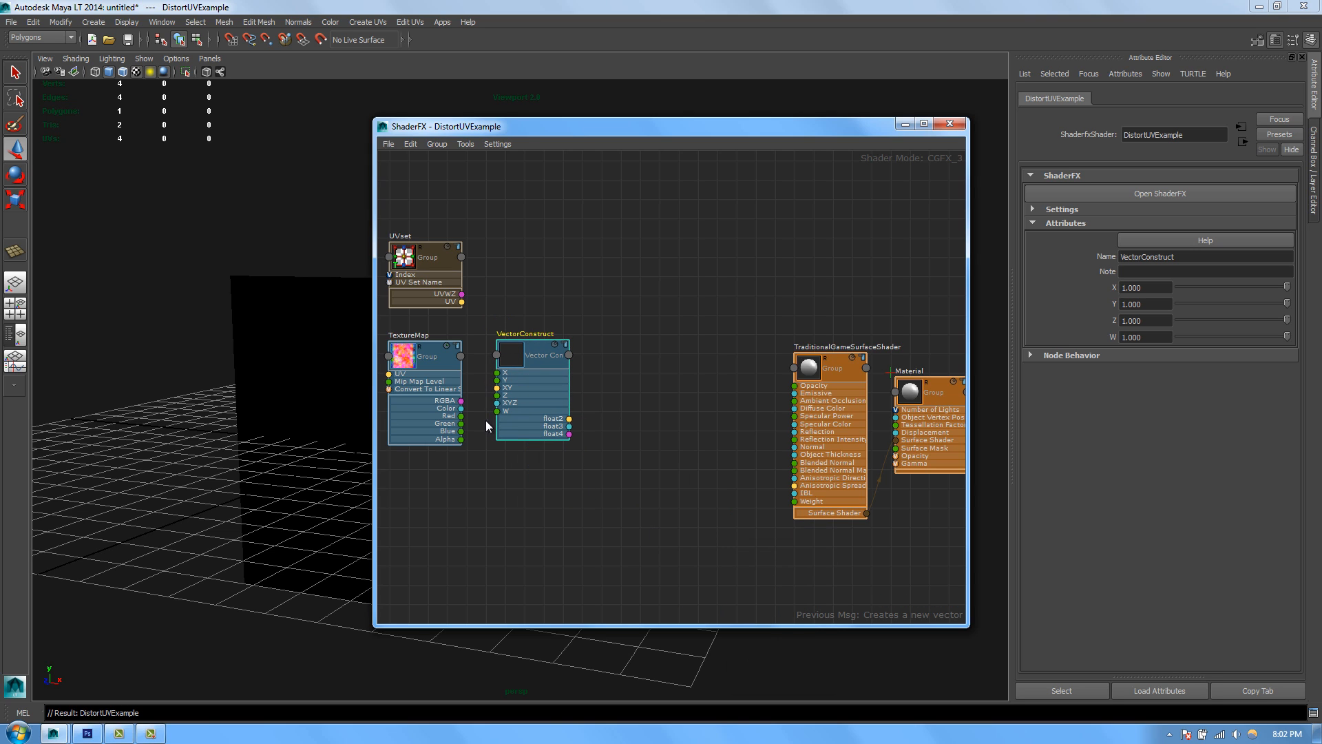
pyautogui.moveTo(461, 431); pyautogui.dragTo(520, 405)
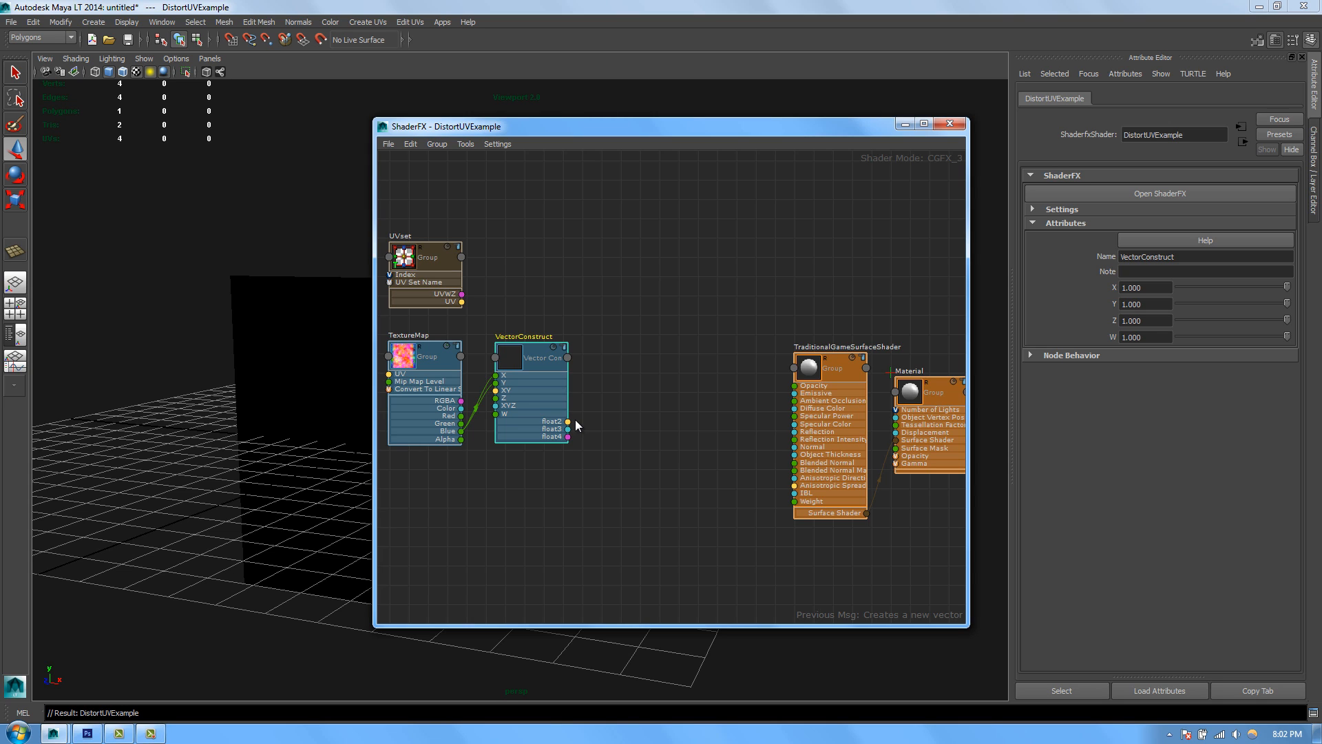
# Step: Add a Multiply math node and place it to the right of the Vector Construct node
pyautogui.rightClick(611, 383)
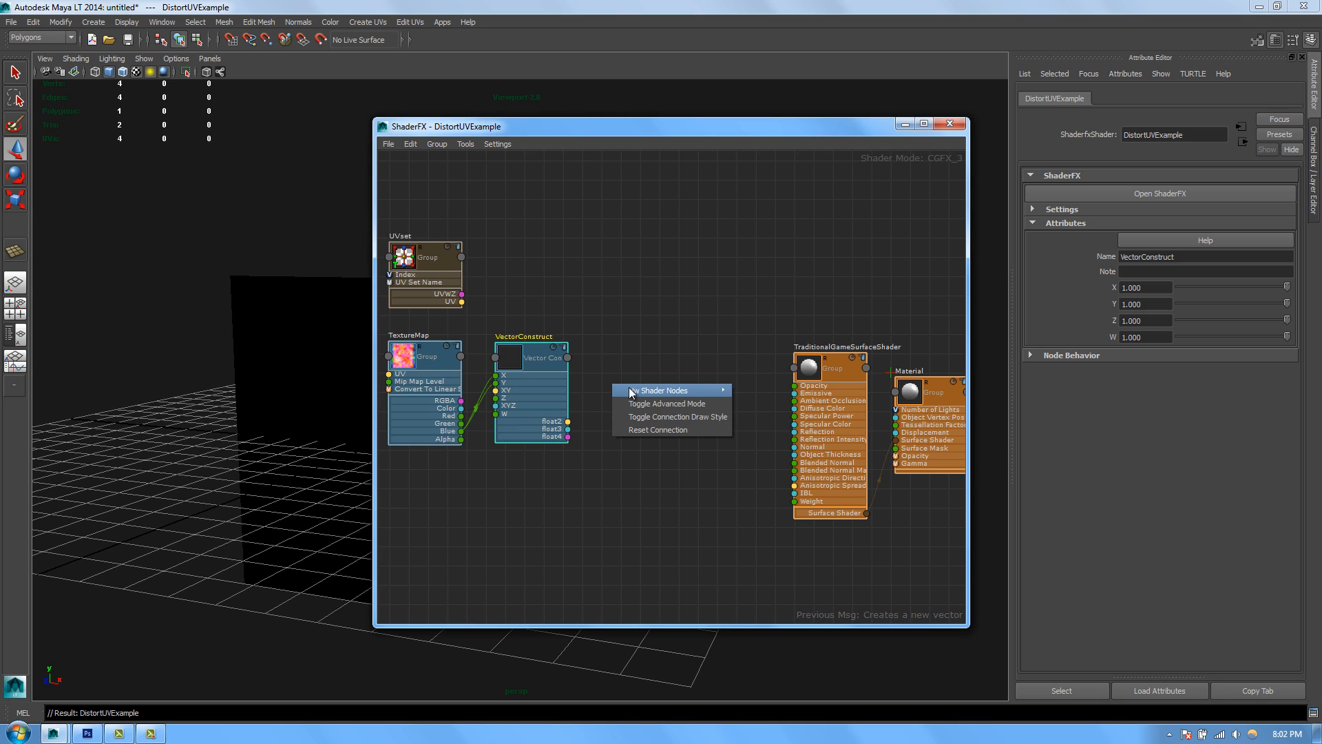
pyautogui.moveTo(655, 390)
pyautogui.moveTo(774, 432)
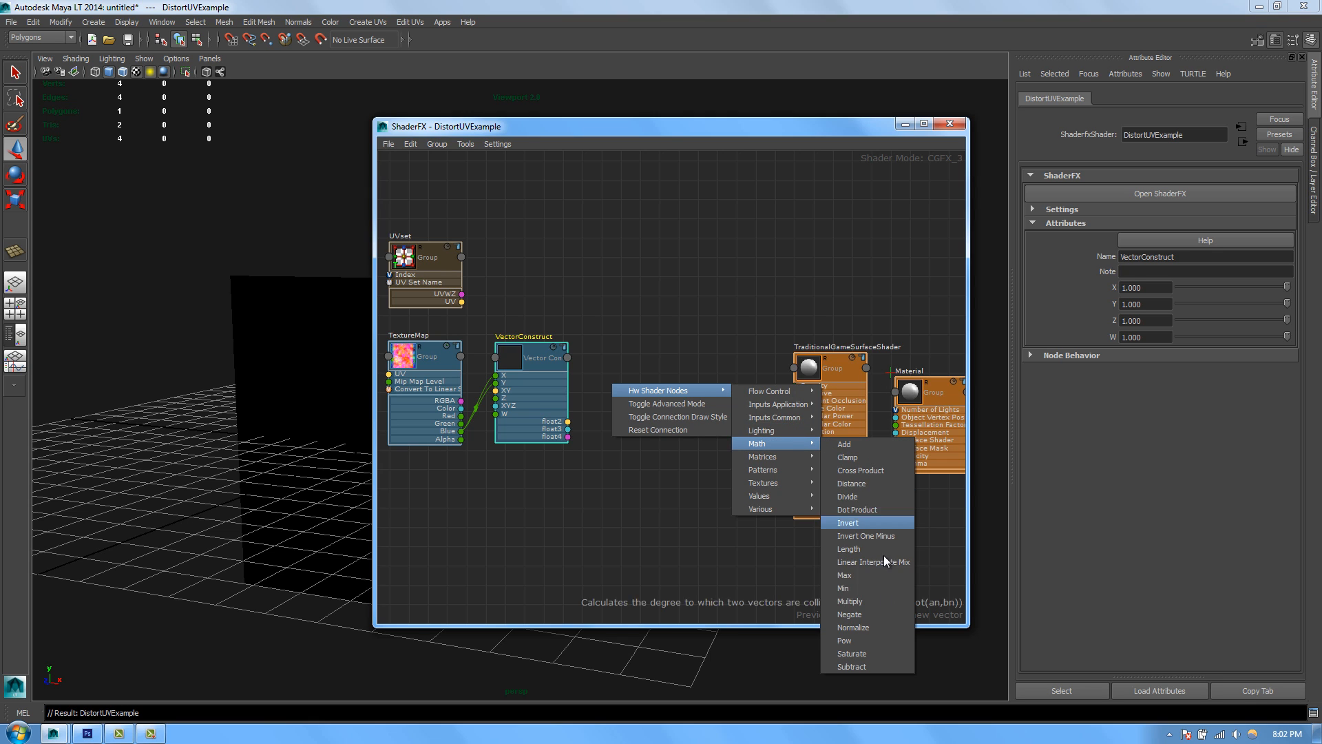
pyautogui.click(865, 604)
pyautogui.moveTo(640, 406); pyautogui.dragTo(631, 417)
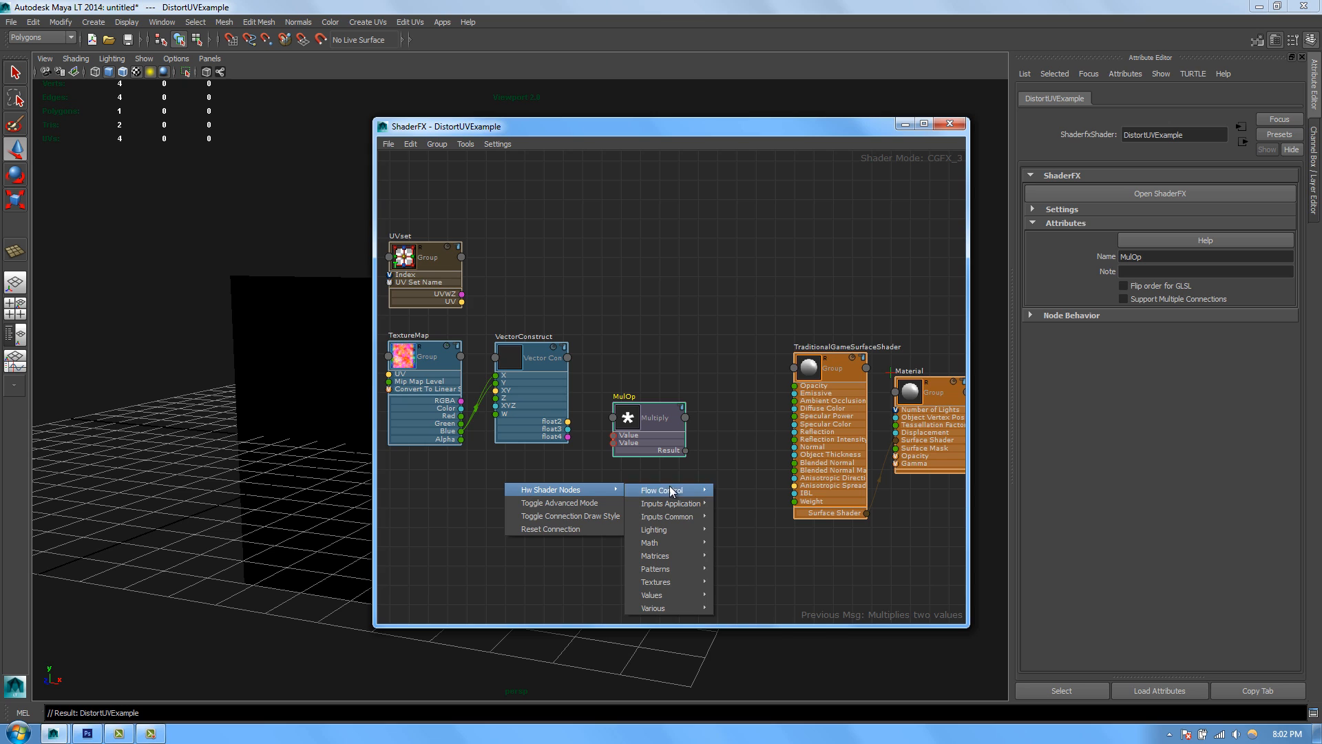
# Step: Add a Float node below Vector Construct and connect Vector Construct's float2 and the Float output to the Multiply node's two inputs
pyautogui.moveTo(683, 594)
pyautogui.click(733, 622)
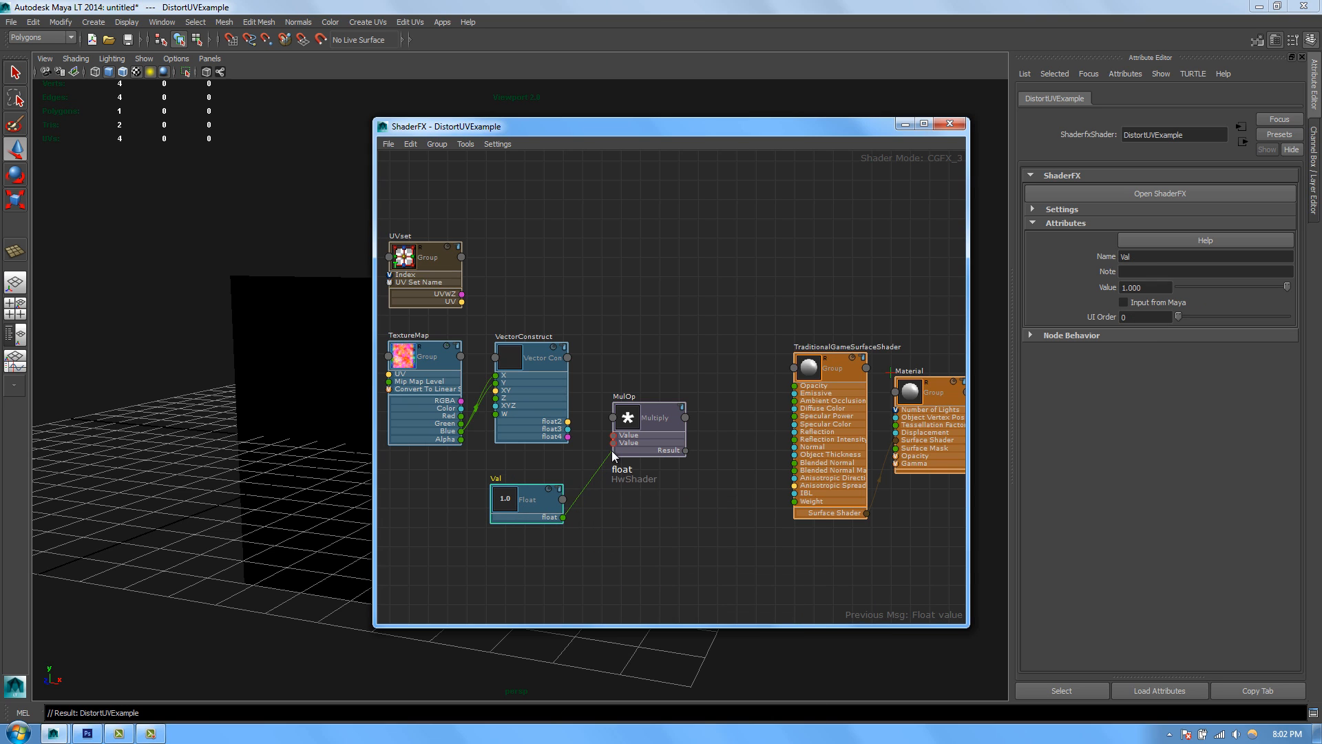
pyautogui.moveTo(611, 450)
pyautogui.mouseDown()
pyautogui.moveTo(597, 432)
pyautogui.moveTo(615, 441)
pyautogui.mouseUp()
pyautogui.click(633, 448)
pyautogui.moveTo(539, 498); pyautogui.dragTo(541, 486)
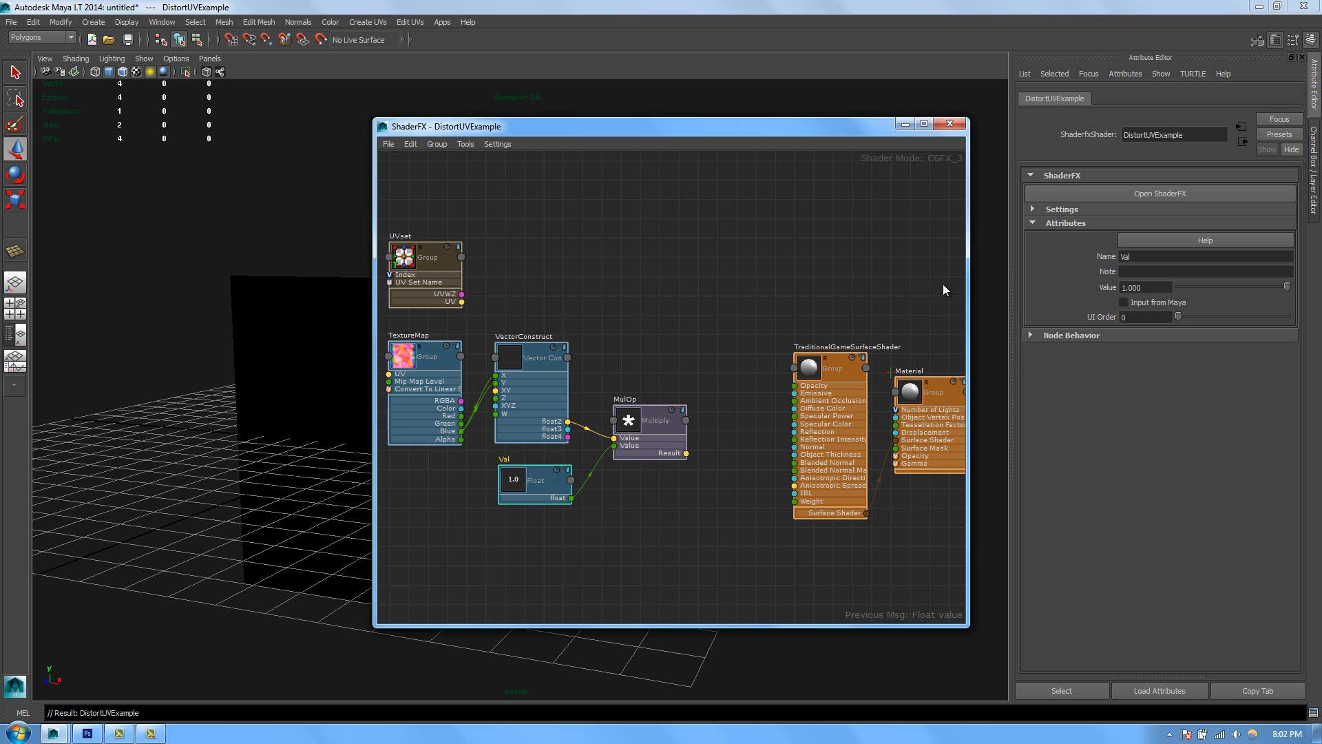
# Step: Rename the Float node UVDistortionStrength, set its value to 0.3 and enable Input from Maya
pyautogui.moveTo(1144, 257); pyautogui.dragTo(999, 250)
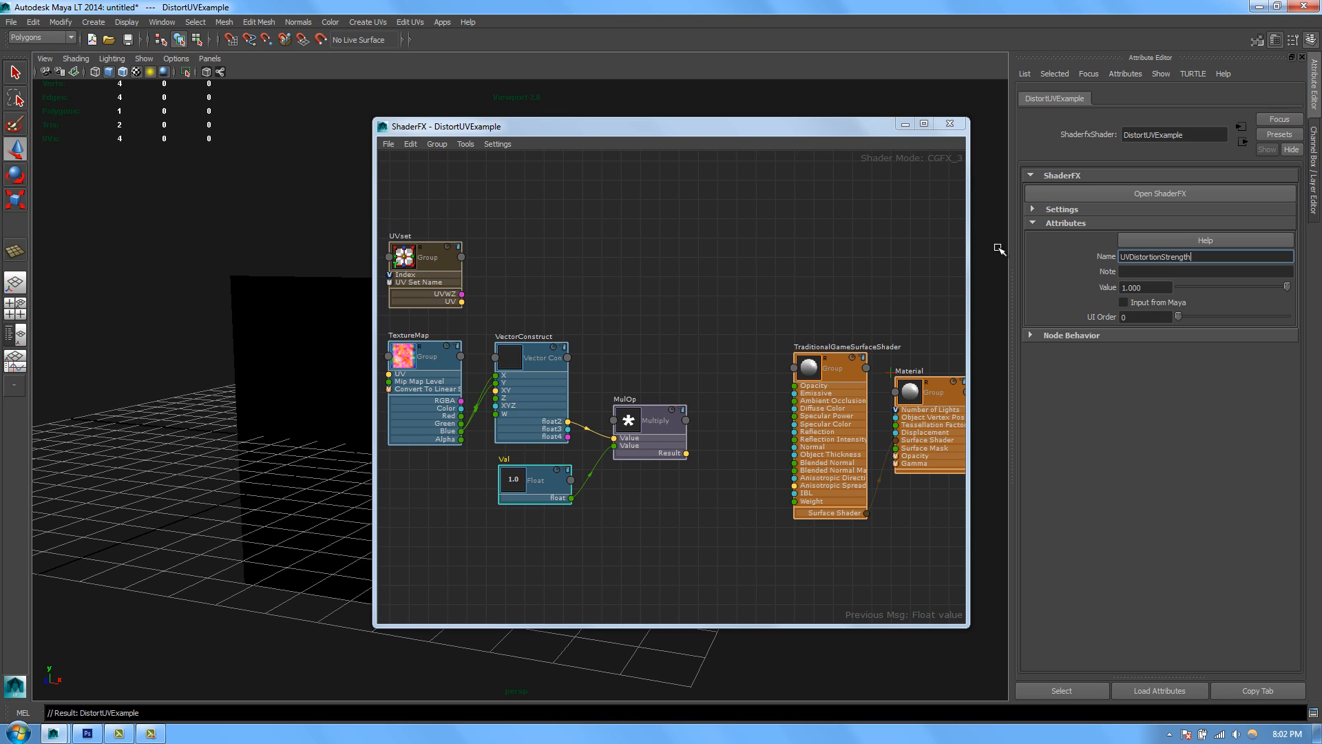
pyautogui.press('Return')
pyautogui.moveTo(1163, 287); pyautogui.dragTo(910, 249)
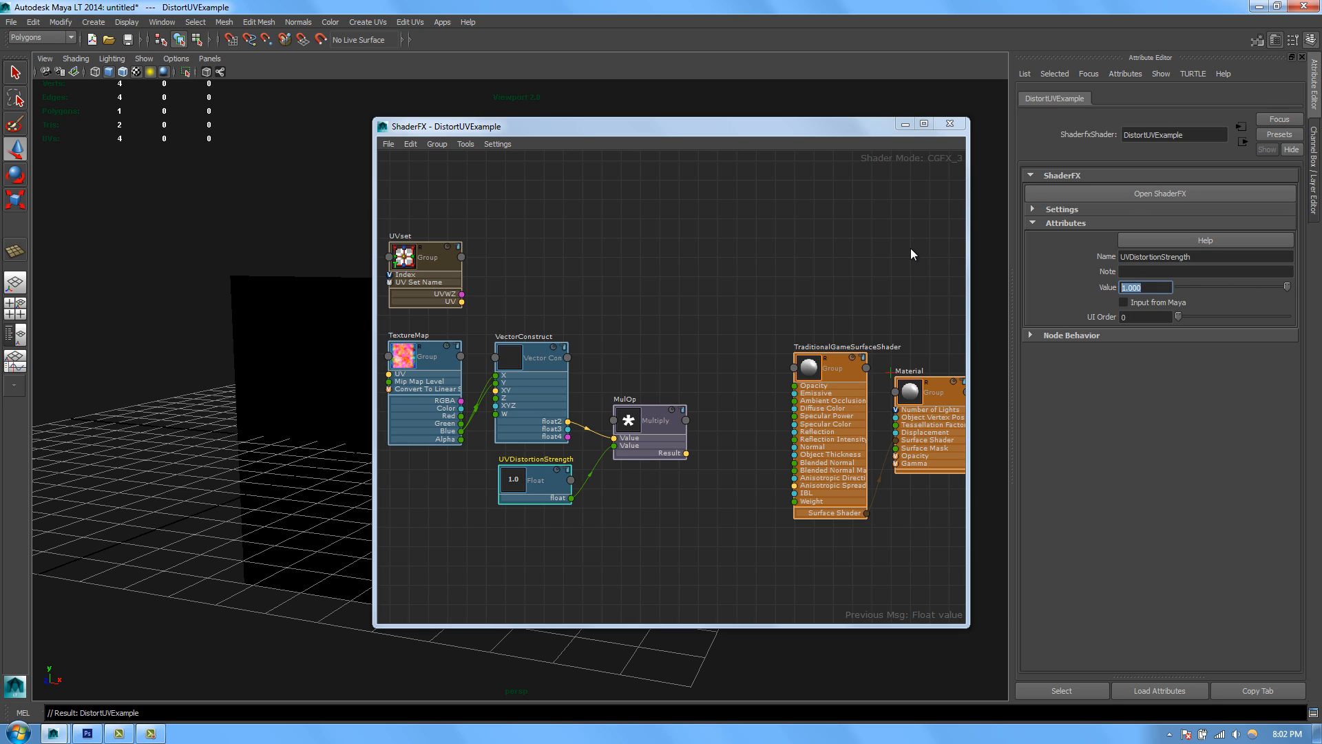
pyautogui.write('0.5')
pyautogui.press('Return')
pyautogui.click(1153, 302)
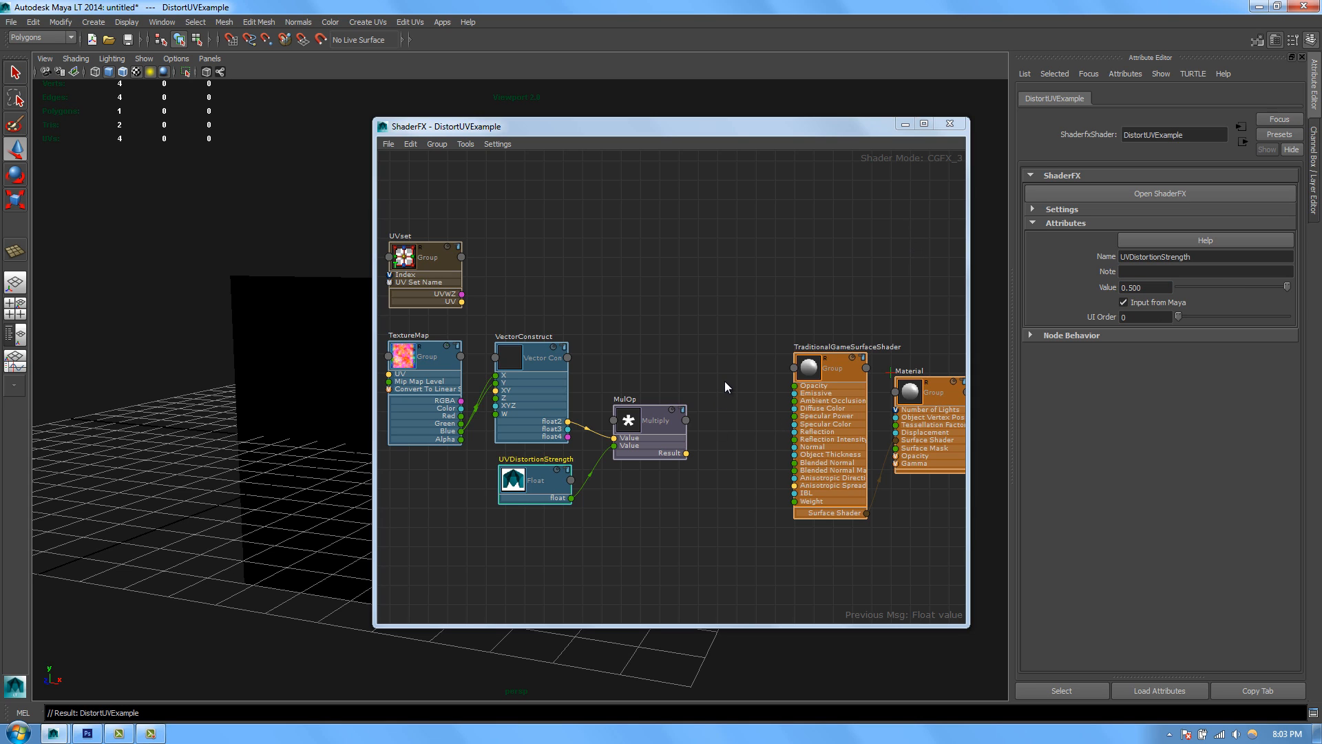
# Step: Shift the texture, vector, float and Multiply nodes left, and place an Add math node in the space before the surface shader
pyautogui.moveTo(682, 503); pyautogui.dragTo(378, 334)
pyautogui.moveTo(654, 446); pyautogui.dragTo(526, 446)
pyautogui.scroll(-2, 663, 500)
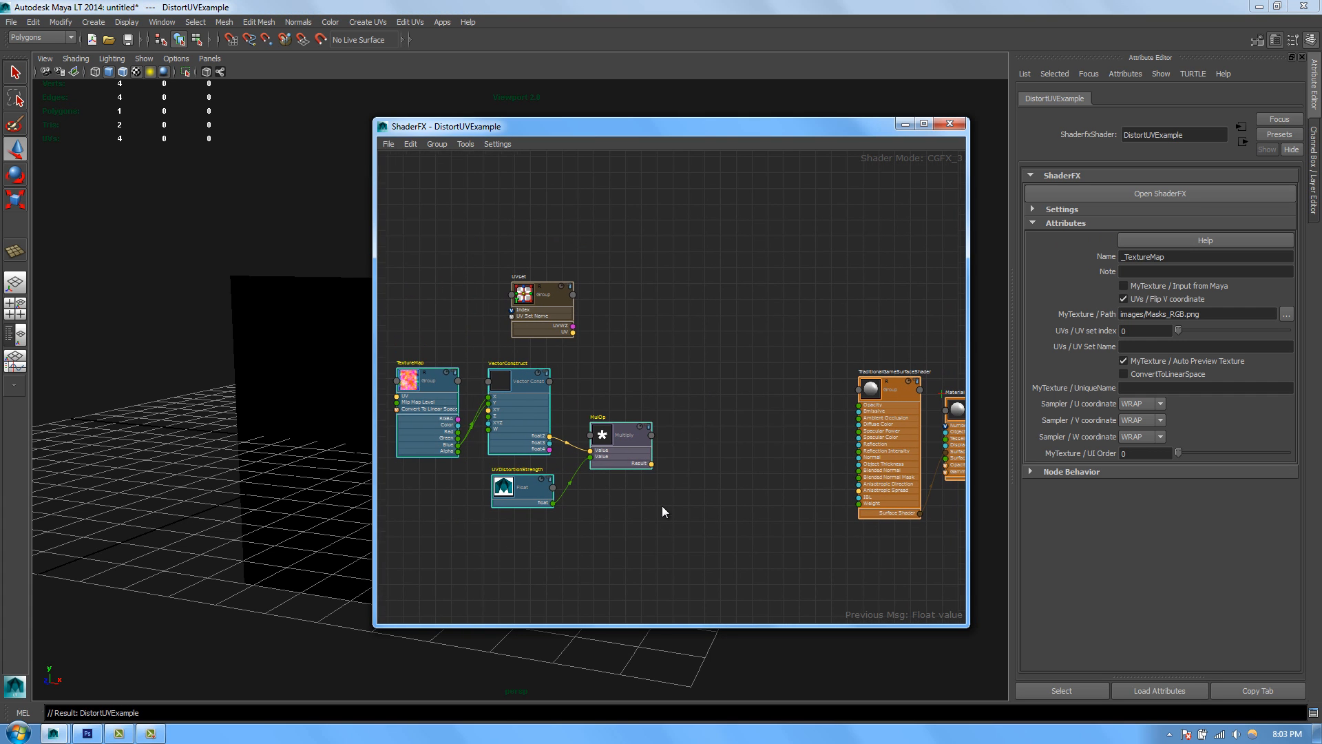
pyautogui.rightClick(684, 392)
pyautogui.moveTo(730, 393)
pyautogui.moveTo(857, 446)
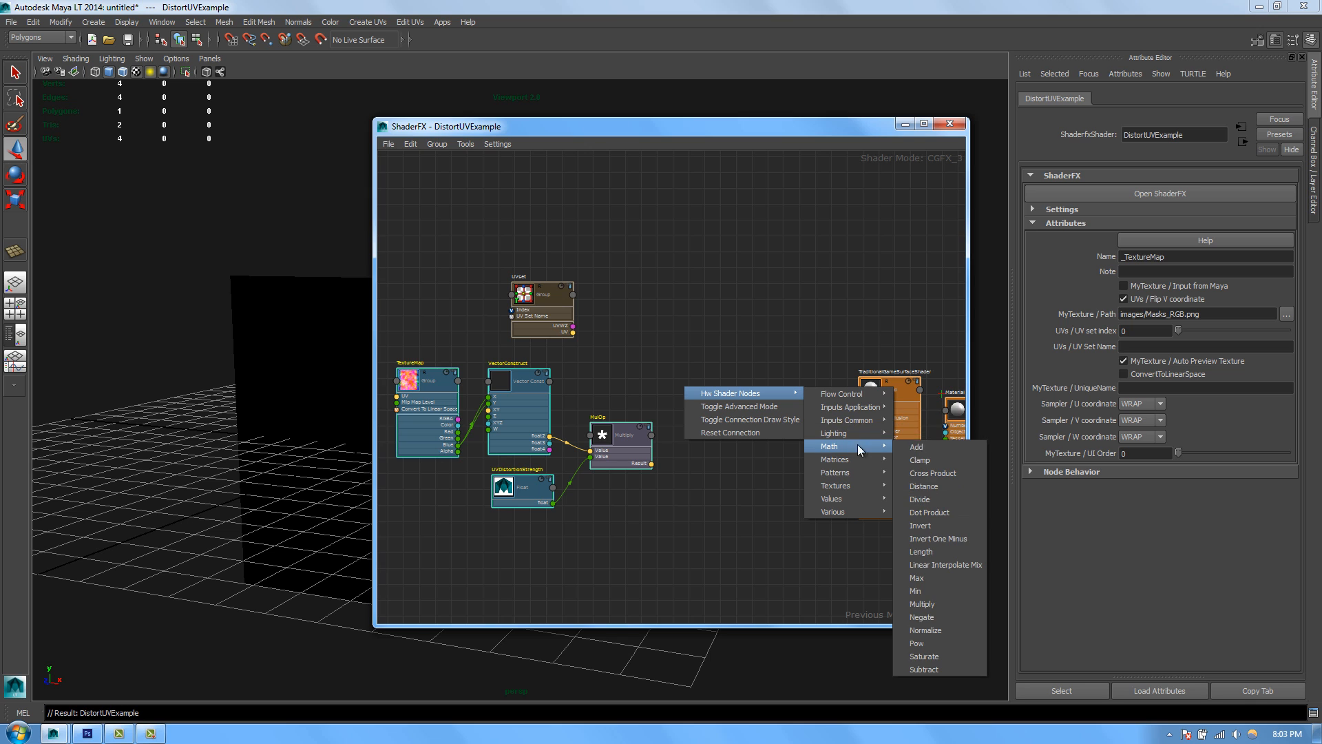
pyautogui.click(937, 444)
pyautogui.scroll(3, 639, 391)
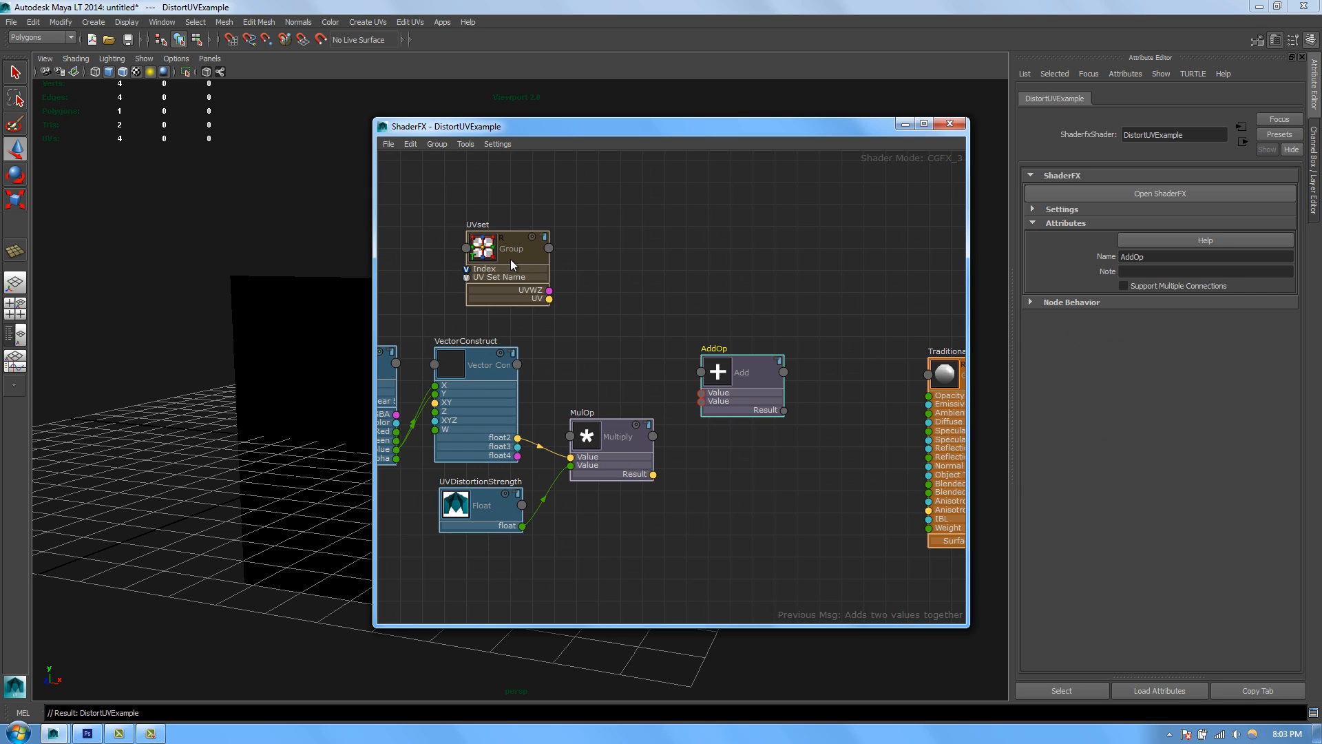
# Step: Connect the UV Set's UV output and the Multiply result to the Add node, and show preview swatches on the Add and UV Set nodes
pyautogui.moveTo(511, 258); pyautogui.dragTo(480, 250)
pyautogui.moveTo(519, 290); pyautogui.dragTo(700, 393)
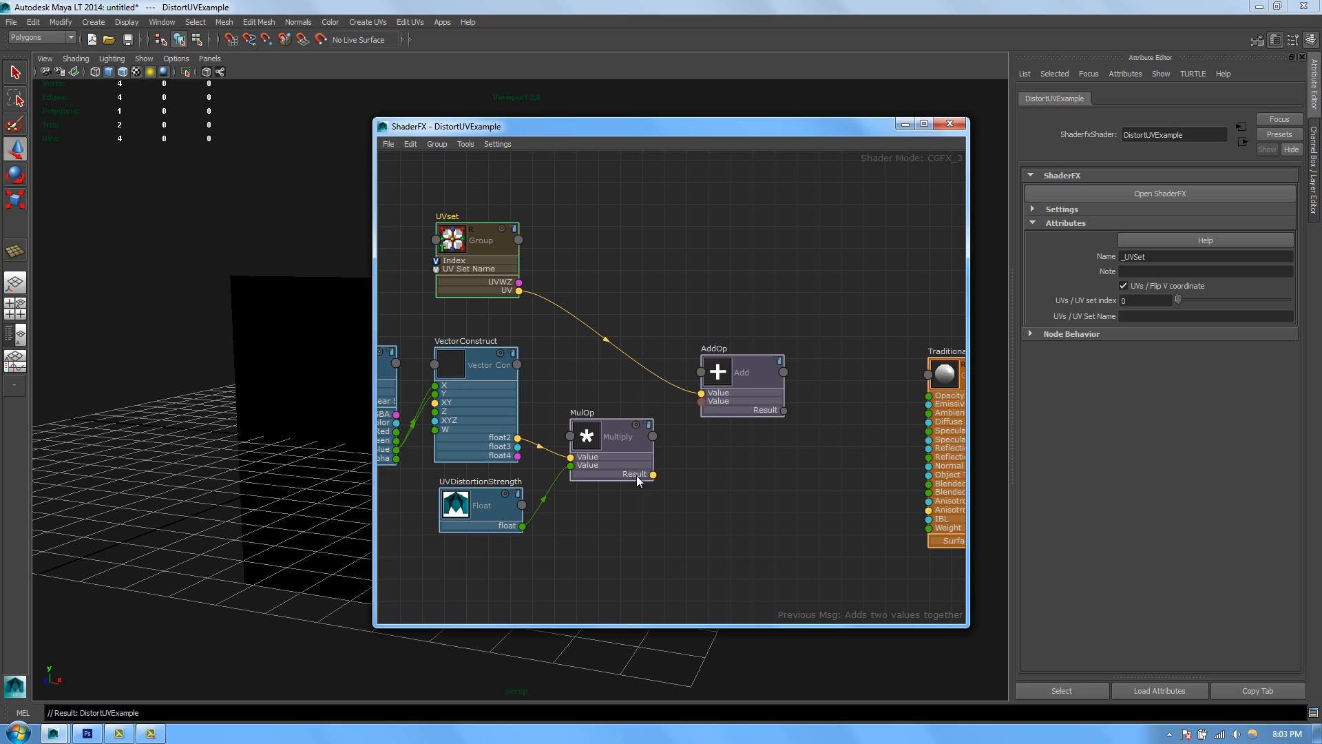
pyautogui.moveTo(652, 475); pyautogui.dragTo(701, 402)
pyautogui.click(766, 361)
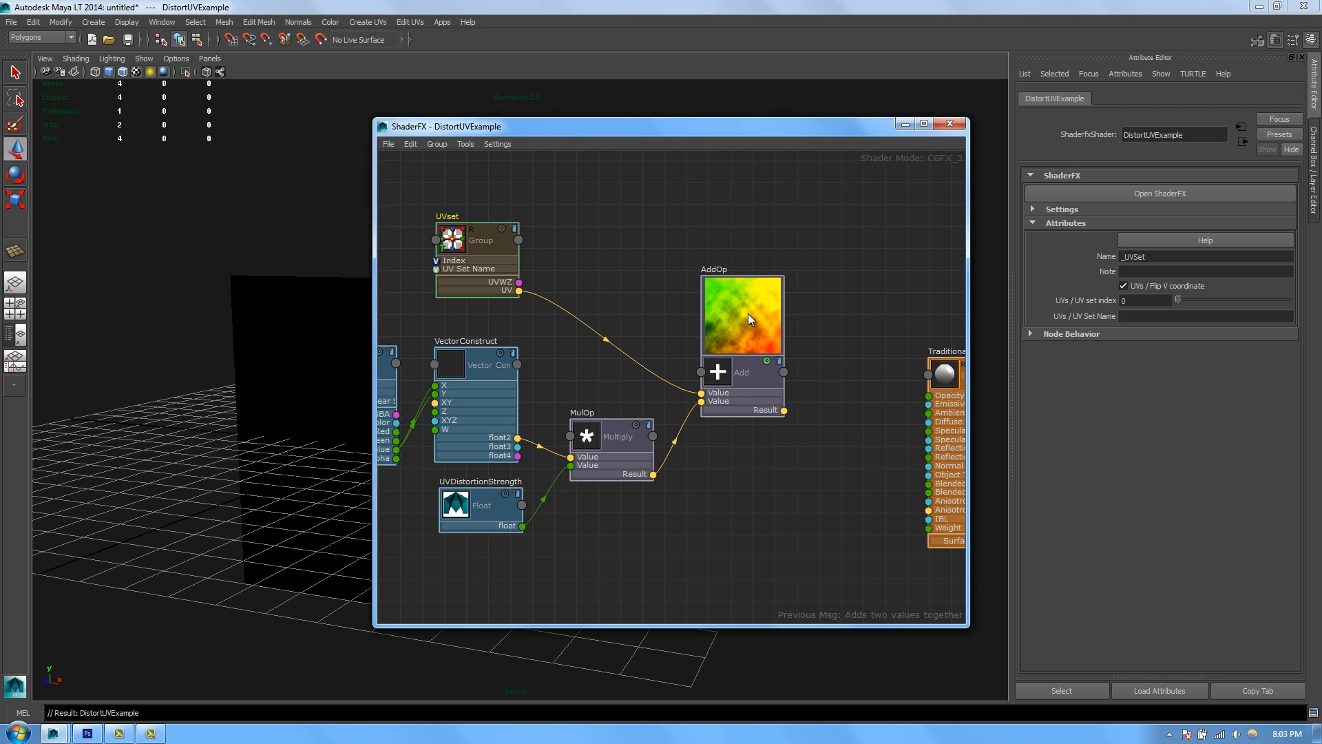
pyautogui.click(501, 228)
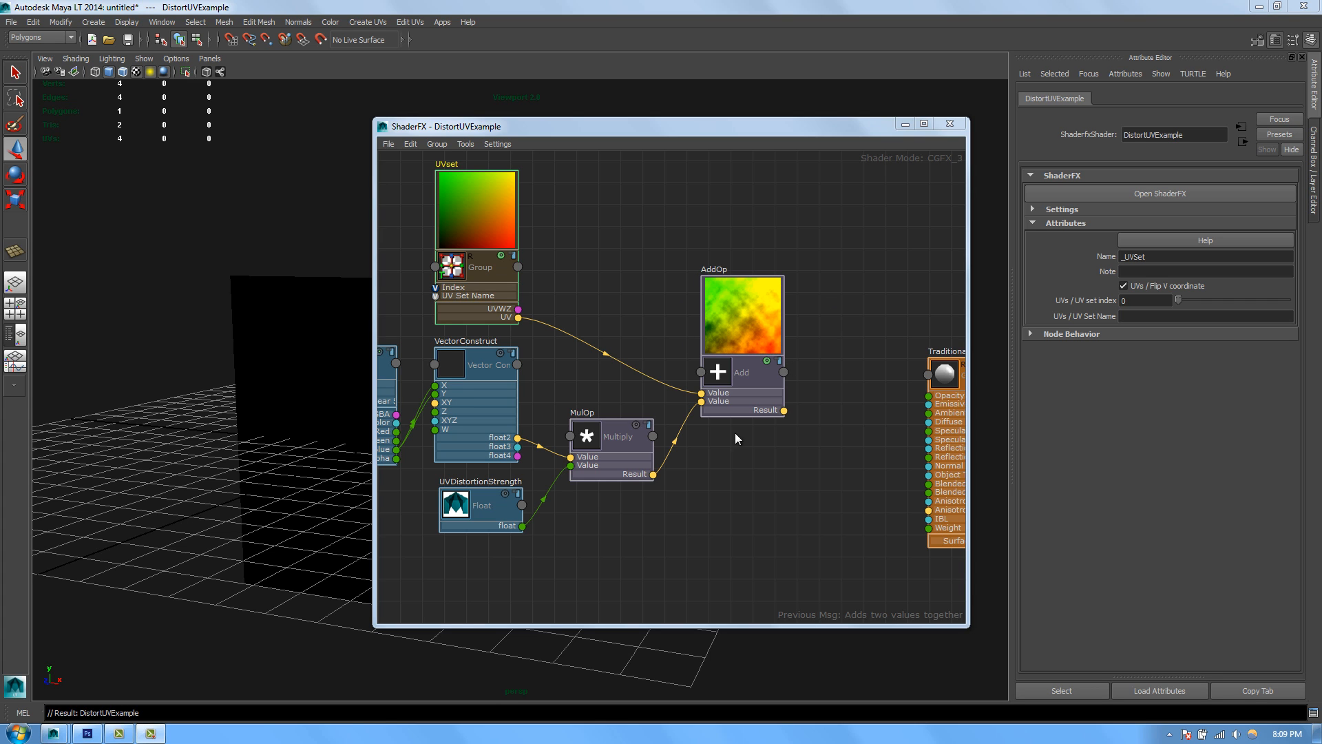
# Step: Switch to Photoshop and create a new 512 × 512 pixel RGB document with a white background
pyautogui.click(87, 732)
pyautogui.hotkey('ctrl', 'n')
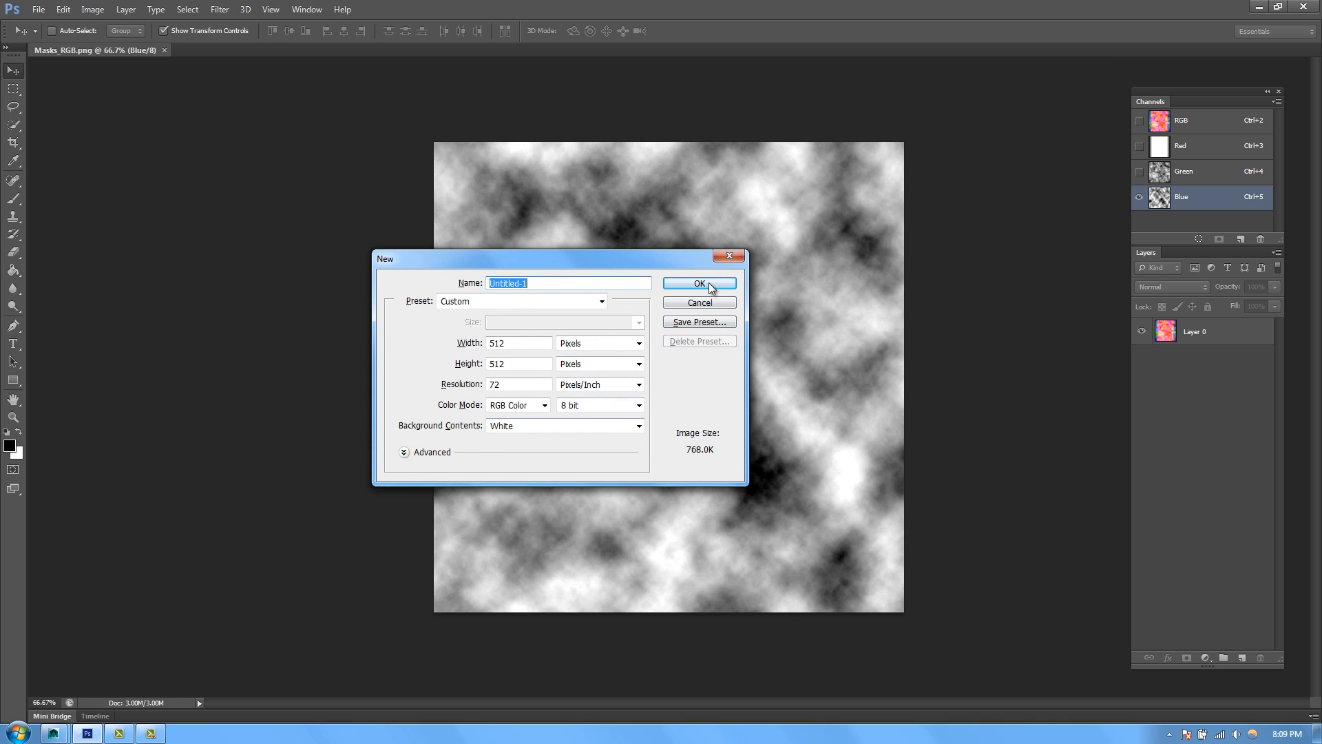
pyautogui.click(713, 287)
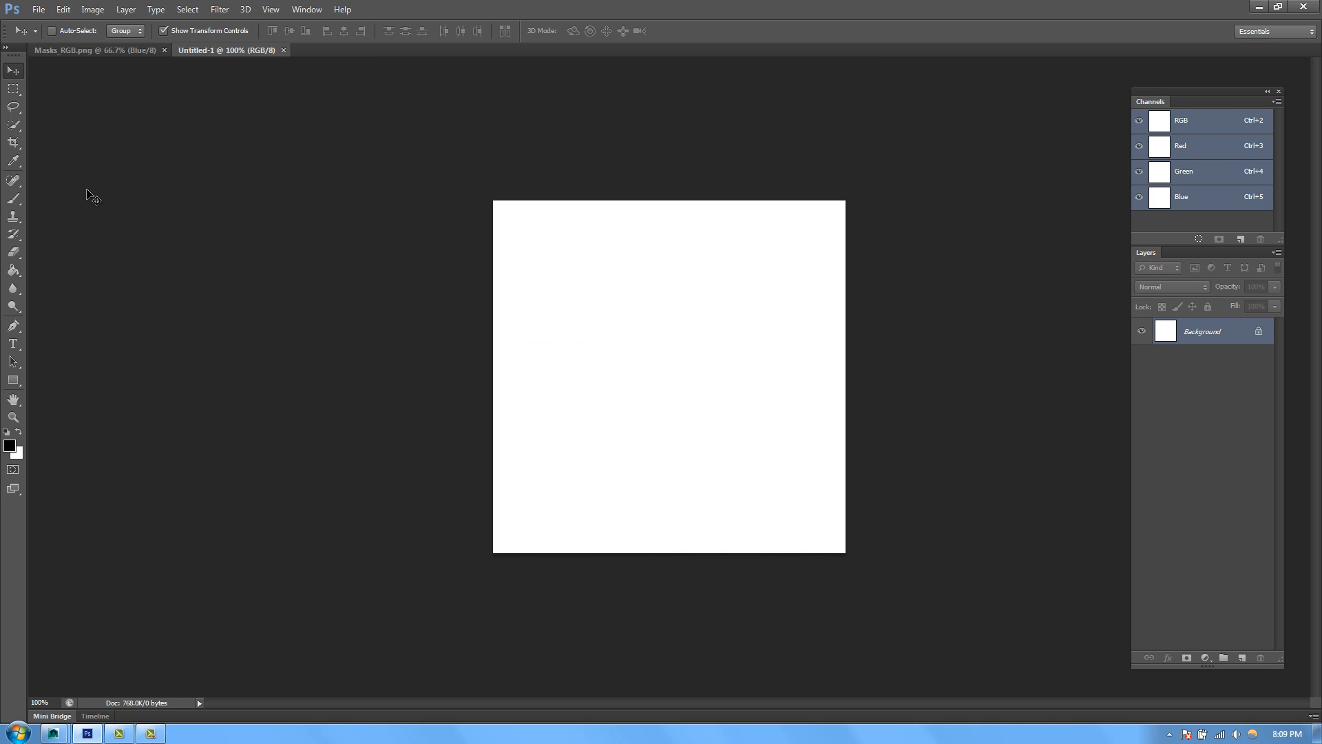
# Step: Fill the red channel with a left-to-right black-to-white gradient and the green channel with a bottom-to-top one
pyautogui.moveTo(14, 270); pyautogui.dragTo(69, 268)
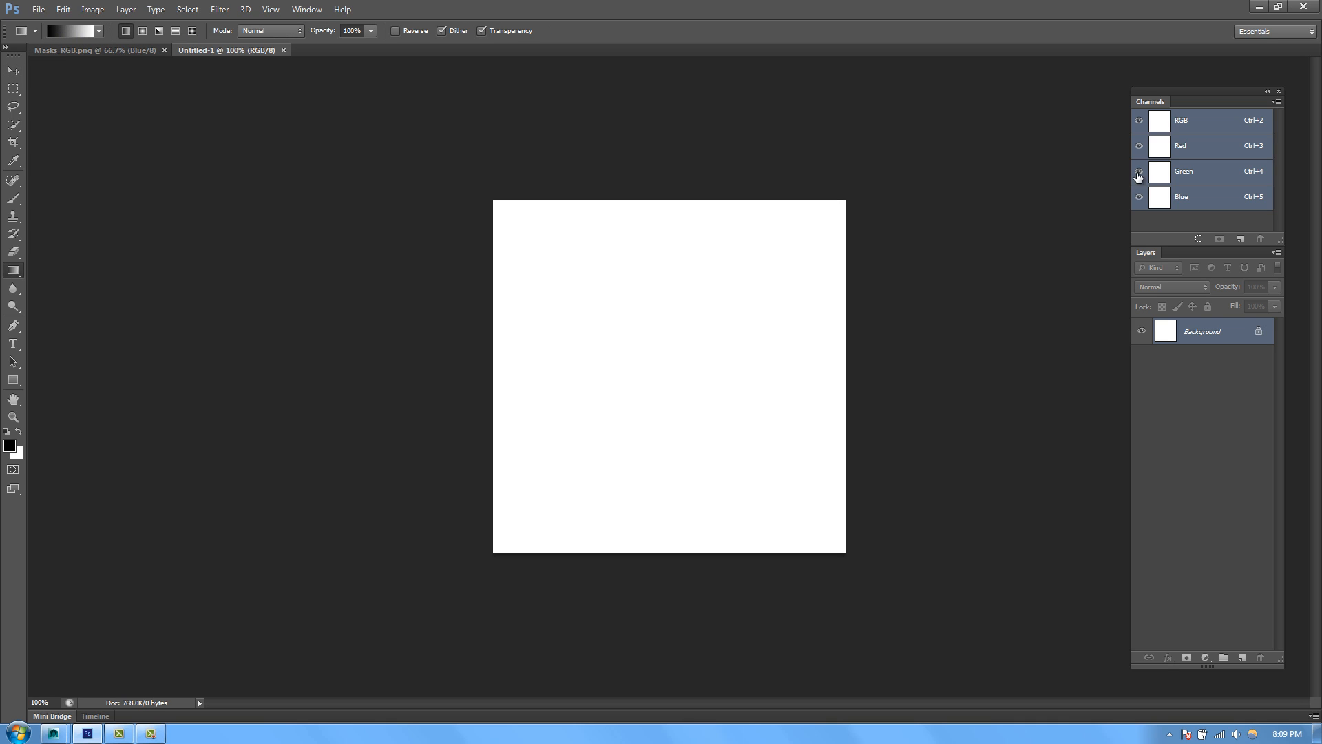
pyautogui.click(1158, 153)
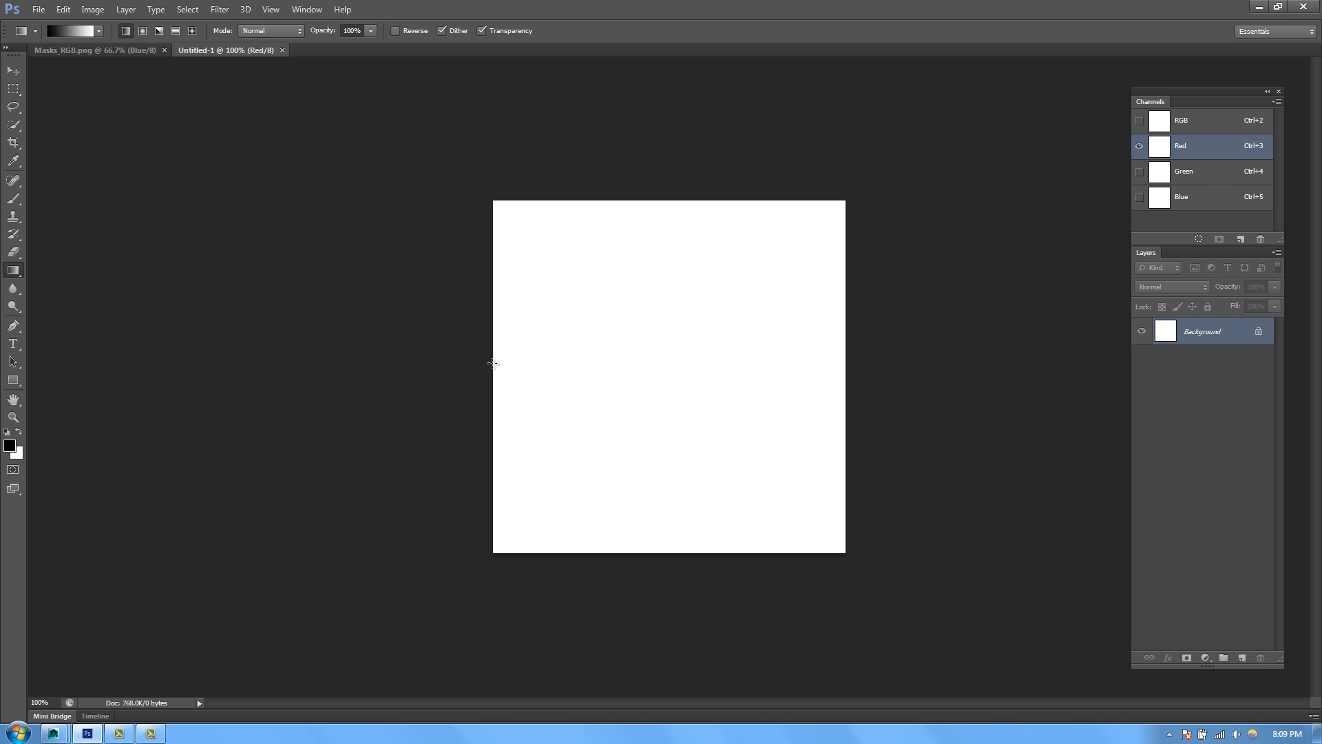
pyautogui.keyDown('shift'); pyautogui.moveTo(578, 363); pyautogui.dragTo(846, 353); pyautogui.keyUp('shift')
pyautogui.click(1171, 173)
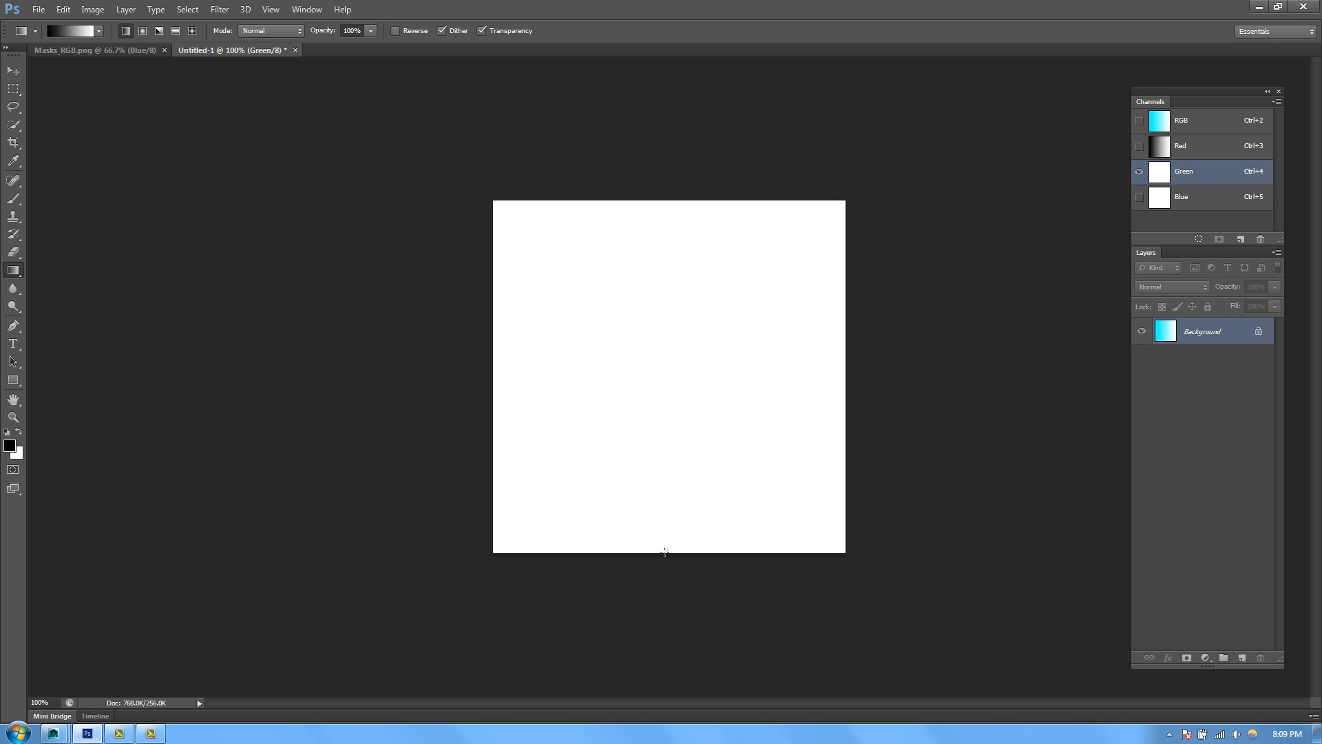
pyautogui.keyDown('shift'); pyautogui.moveTo(663, 552); pyautogui.dragTo(697, 201); pyautogui.keyUp('shift')
# Step: Fill the blue channel with black at 100% opacity and display the RGB composite
pyautogui.hotkey('ctrl', '5')
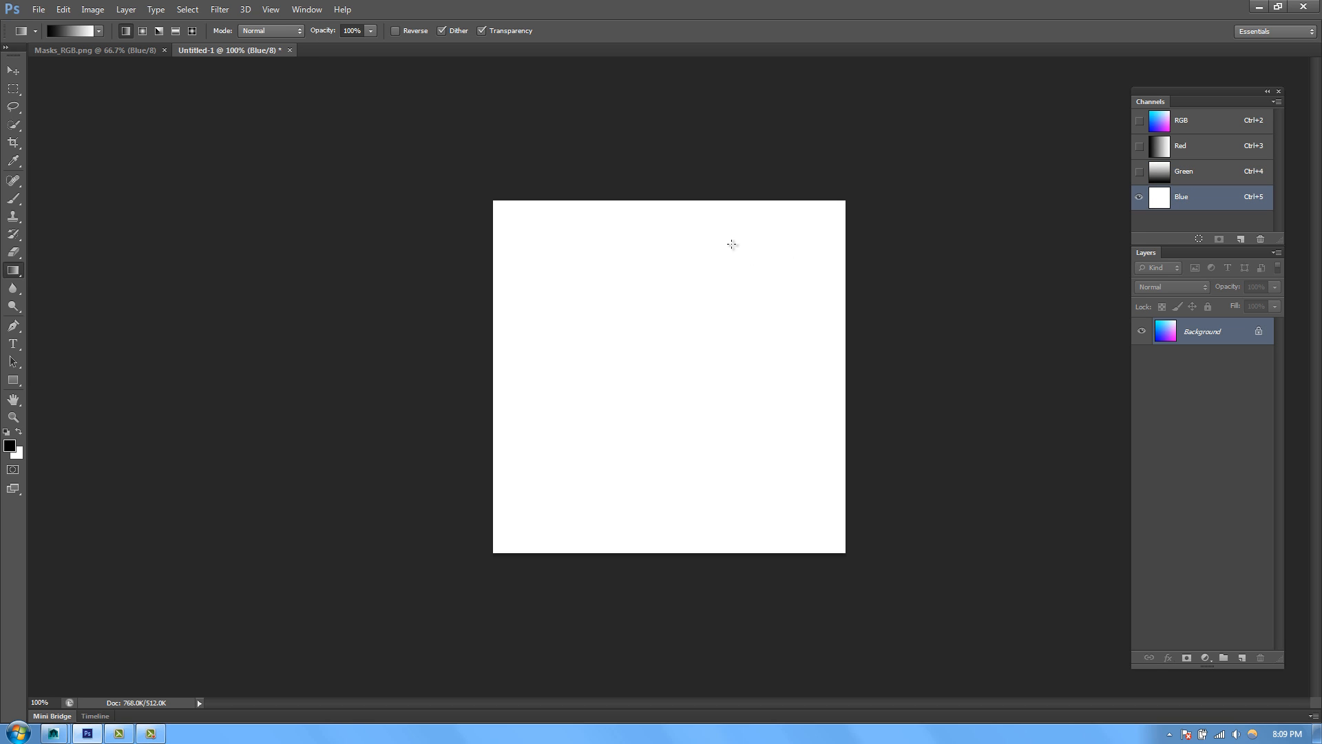
pyautogui.hotkey('shift', 'F5')
pyautogui.click(723, 218)
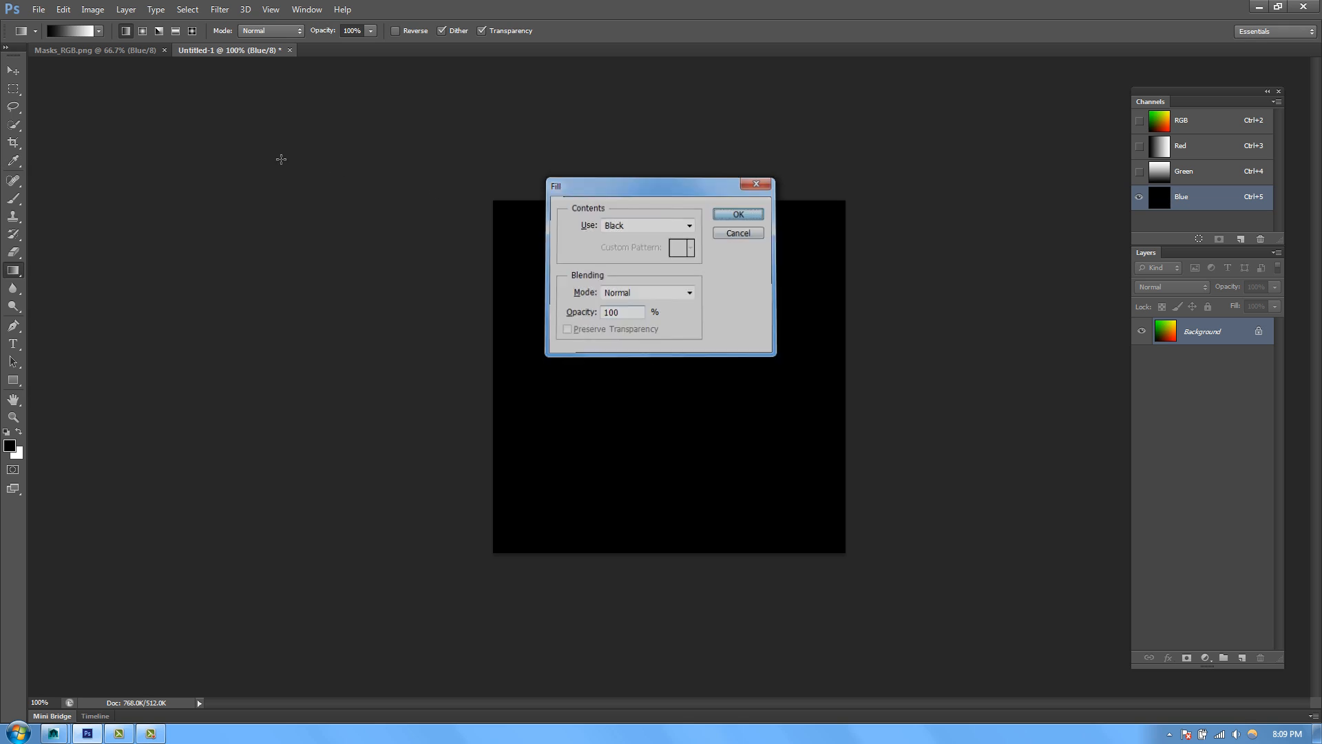
pyautogui.press('v')
pyautogui.click(1179, 123)
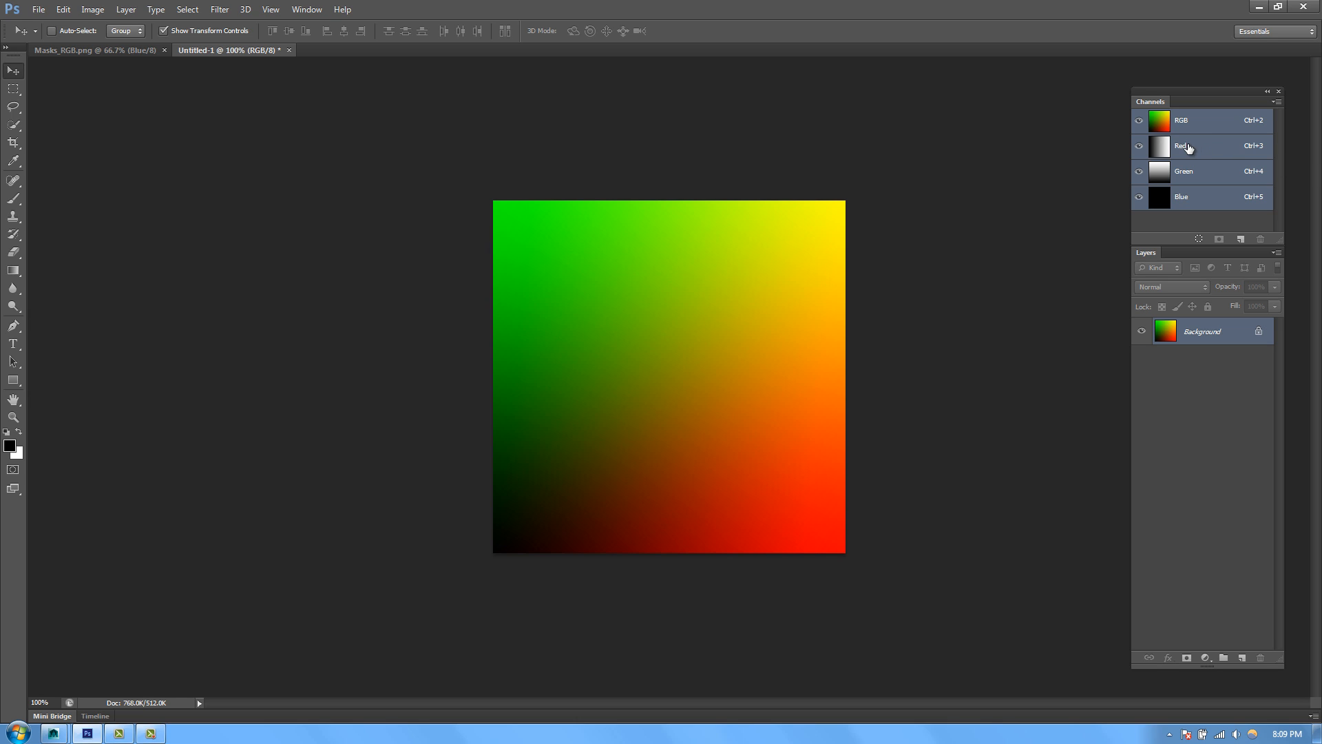
# Step: Examine the gradients in the red and green channels individually, and return to the RGB composite
pyautogui.click(1184, 146)
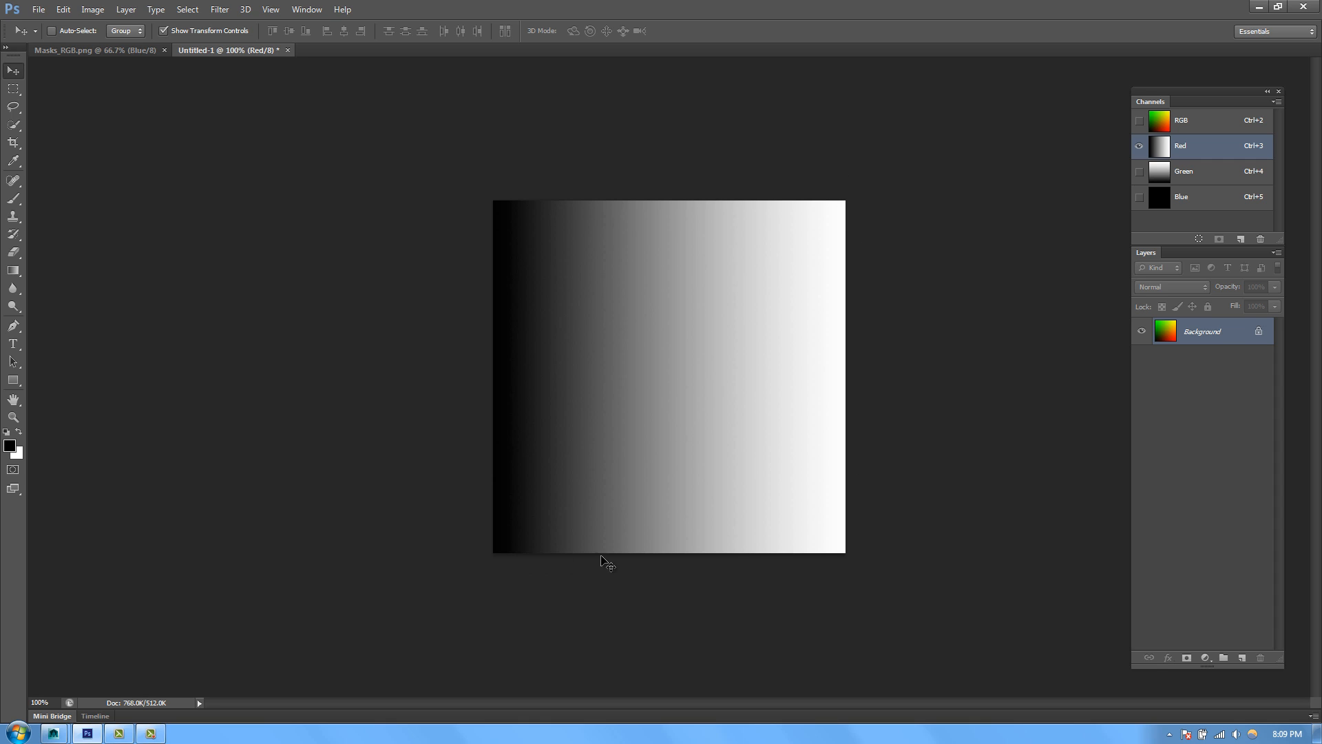
pyautogui.click(1182, 171)
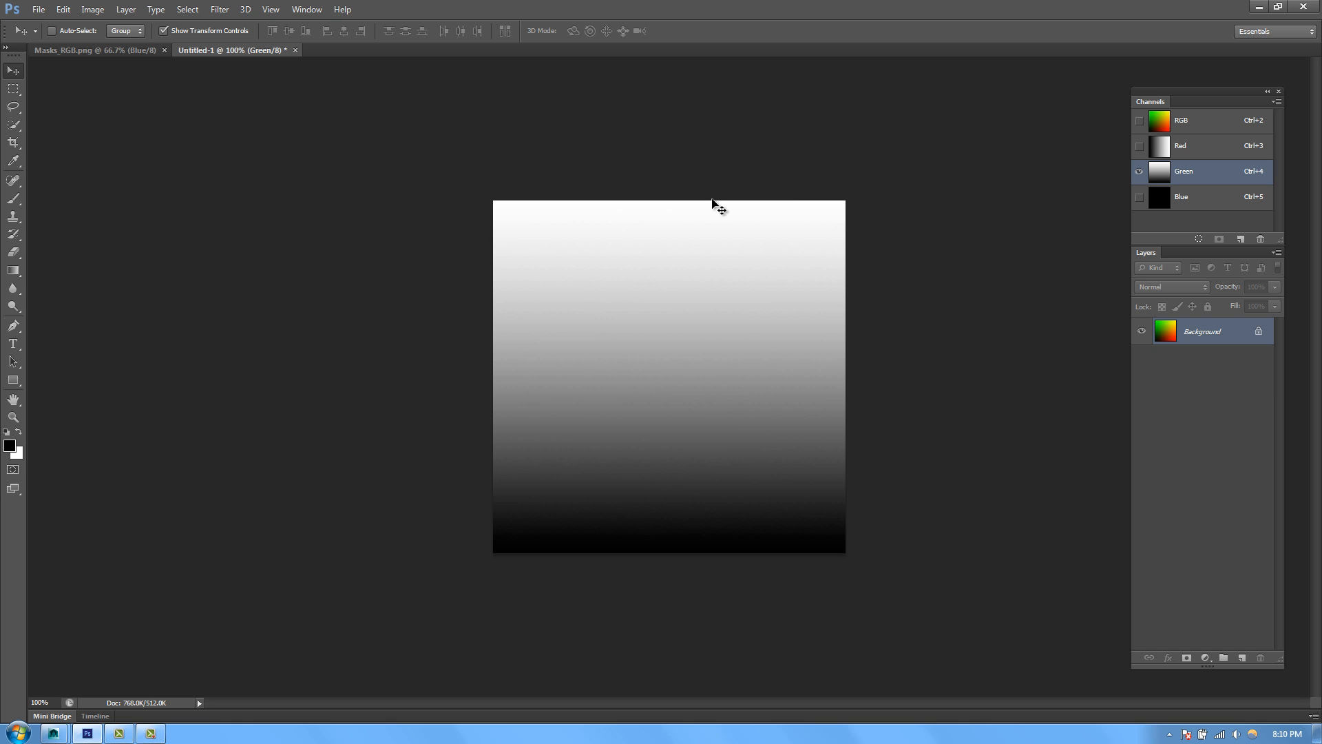
pyautogui.click(1171, 124)
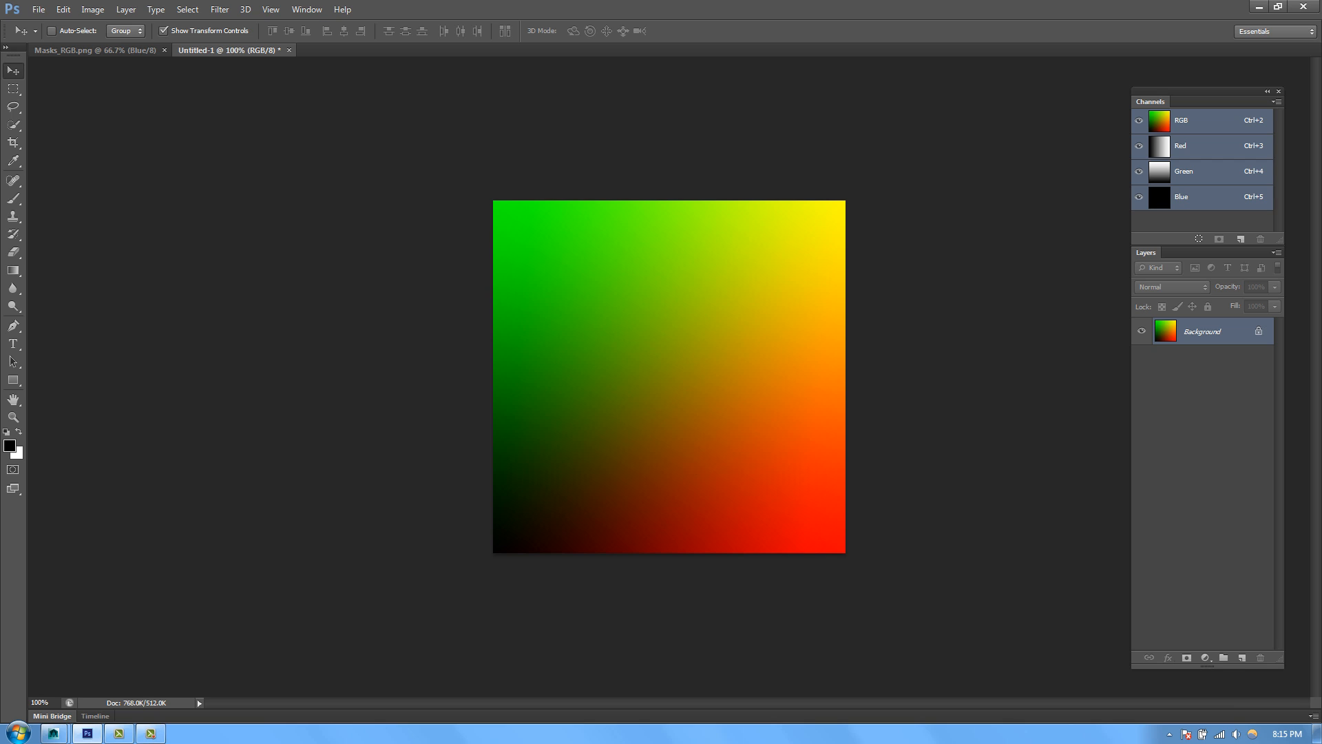
# Step: Add a new layer above the gradient background and render the Clouds filter on it
pyautogui.click(1242, 658)
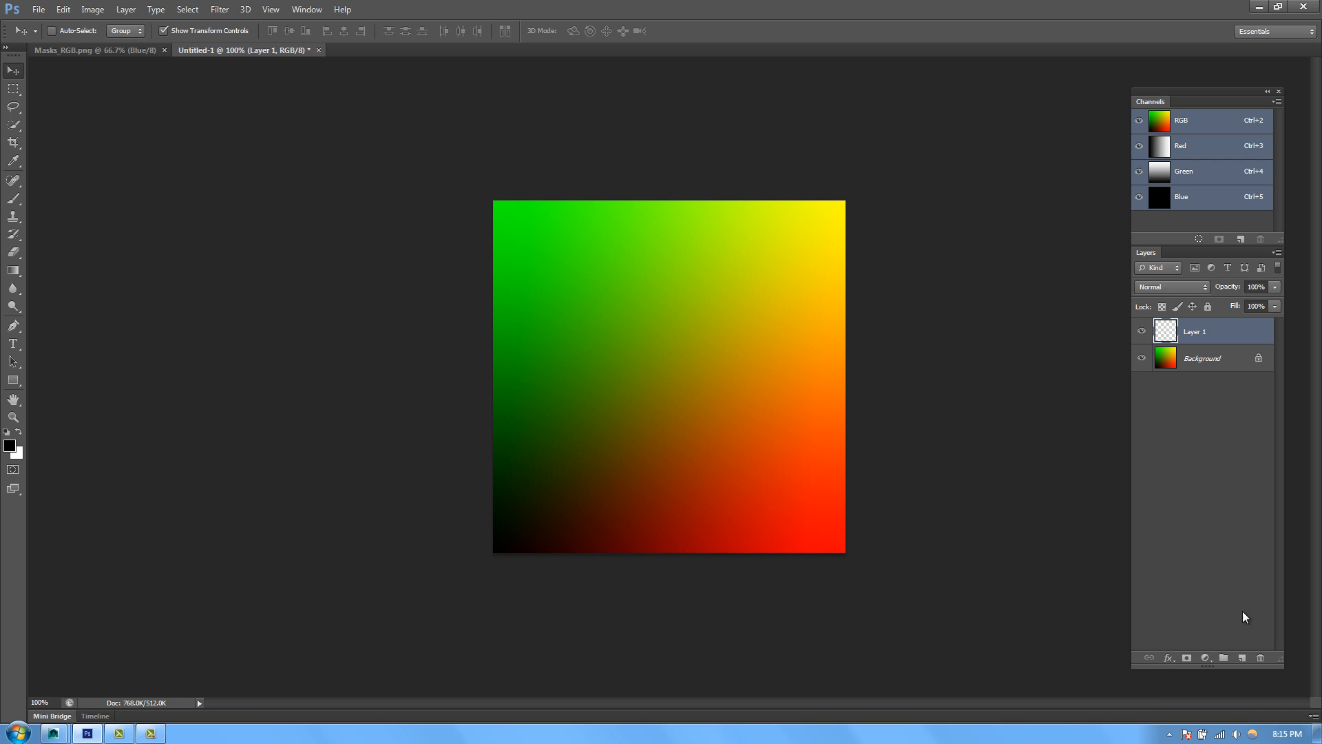
pyautogui.click(222, 10)
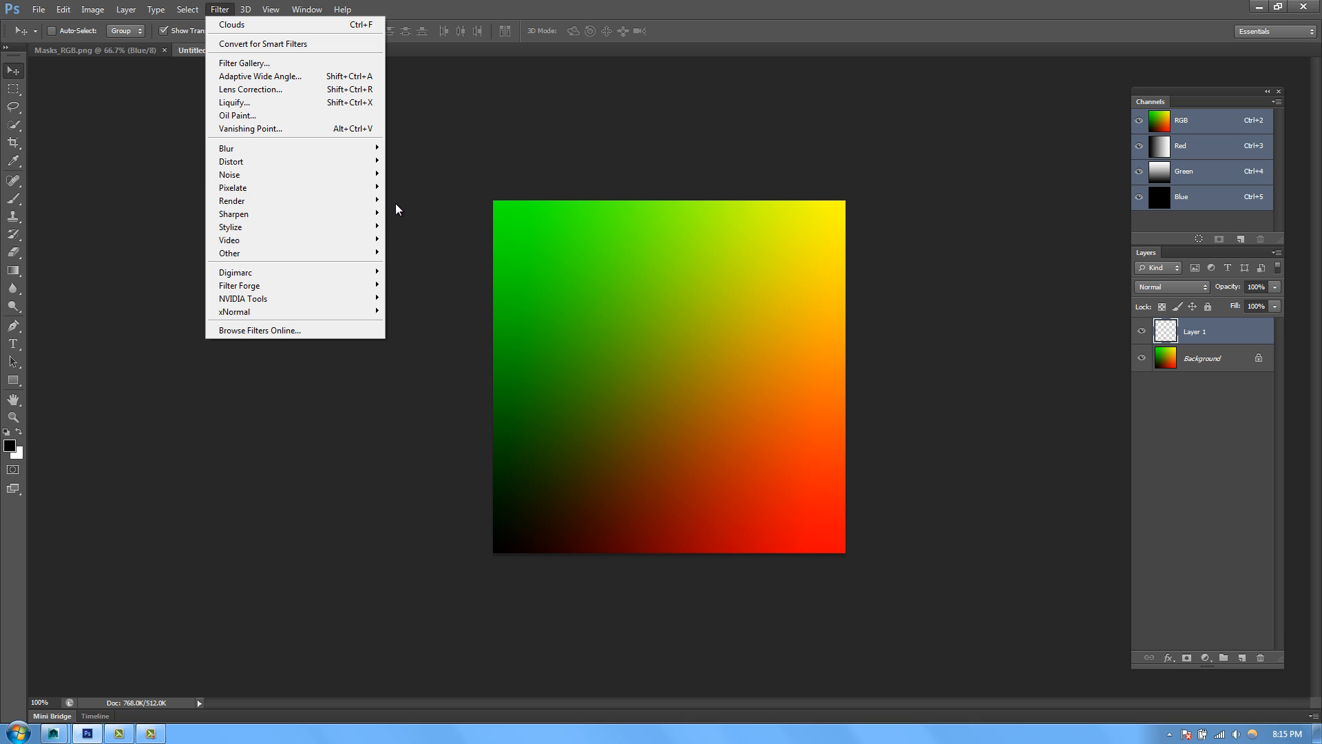
pyautogui.click(424, 200)
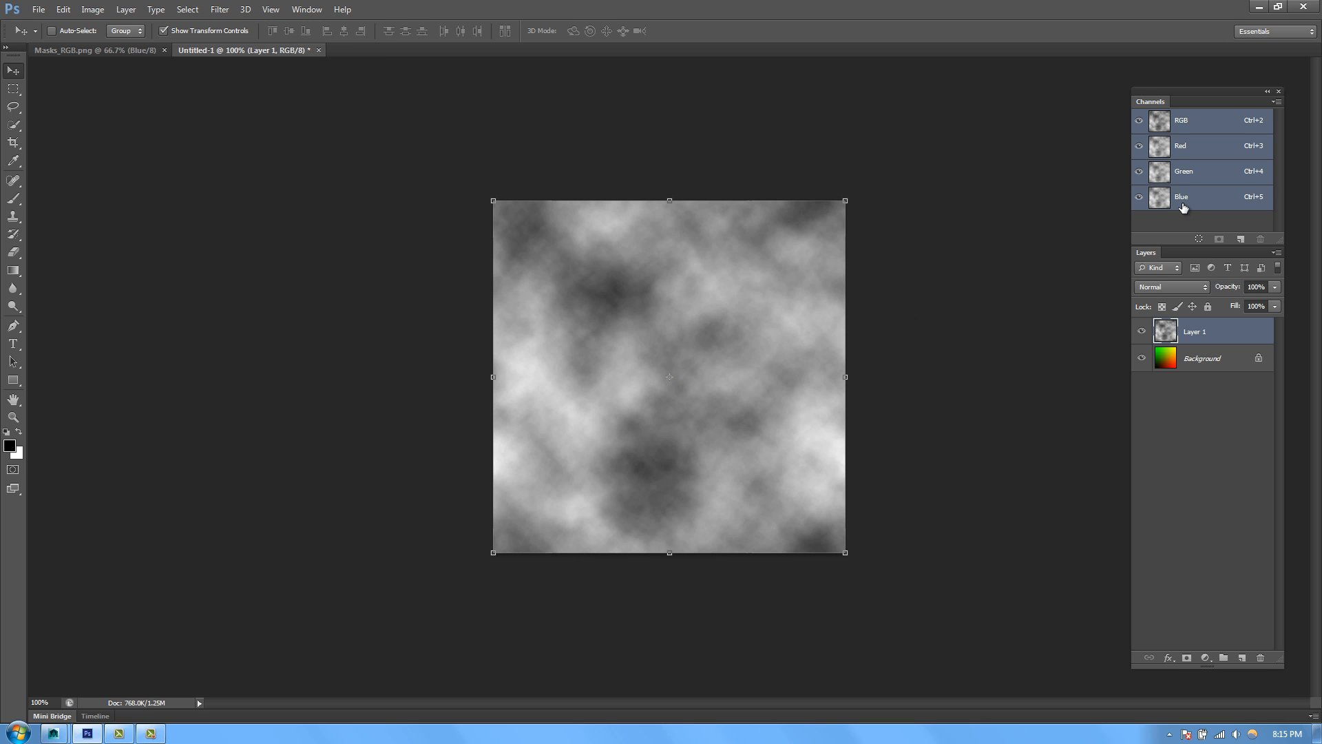
# Step: Fill the clouds layer's blue channel with black and return to the RGB composite
pyautogui.click(1183, 197)
pyautogui.press('i')
pyautogui.hotkey('shift', 'F5')
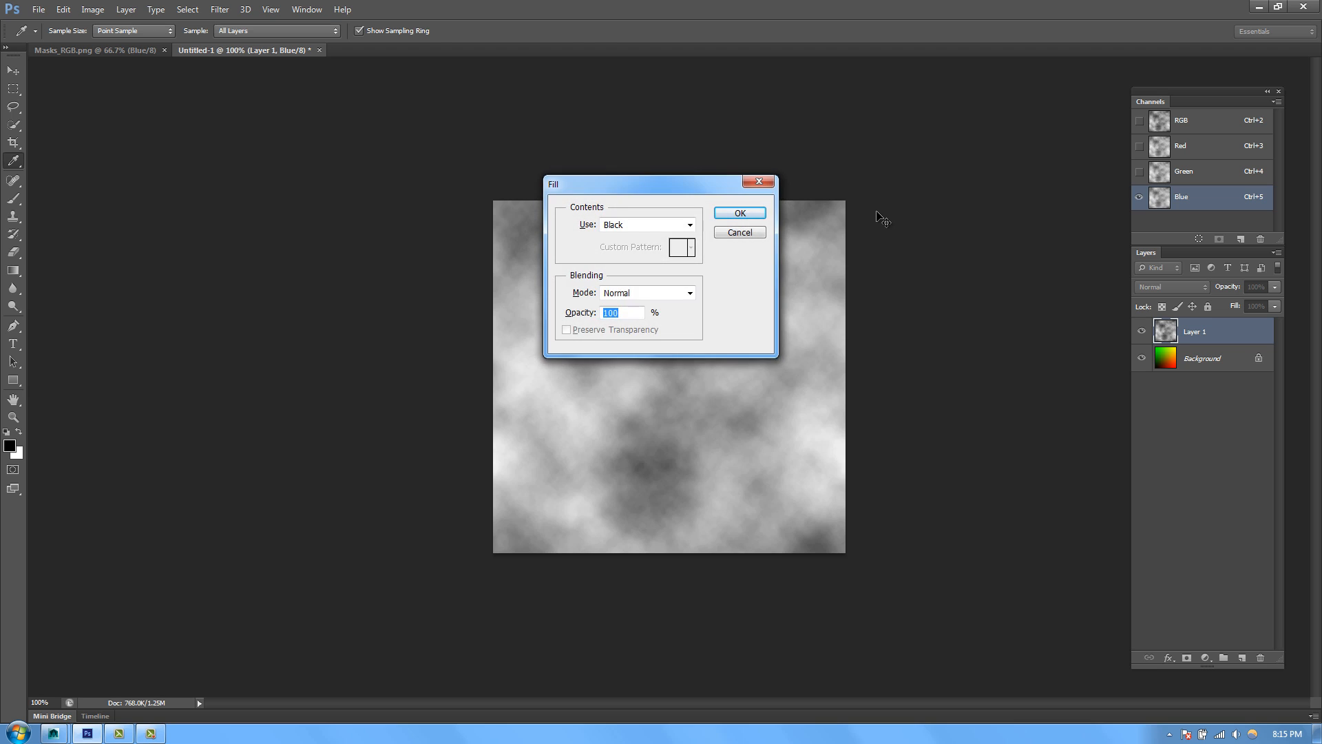
pyautogui.press('Return')
pyautogui.press('v')
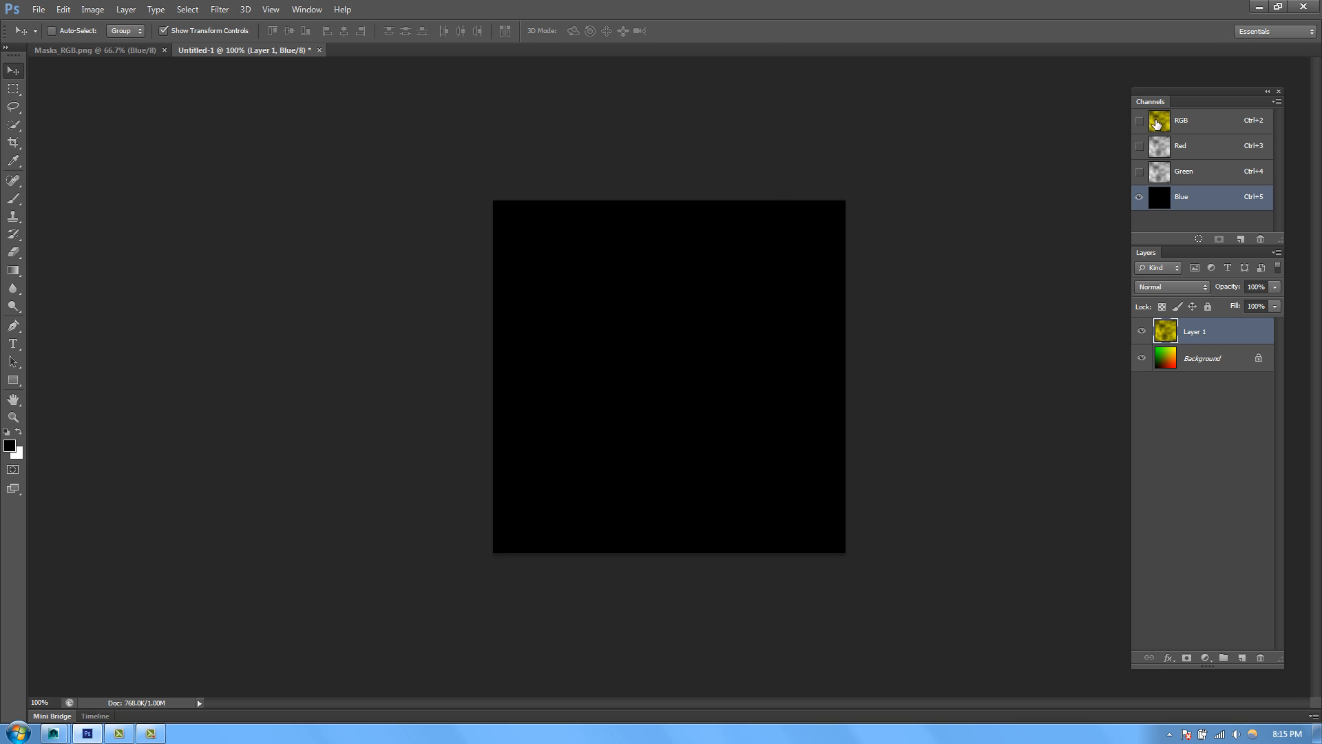
pyautogui.click(1157, 123)
# Step: Set the clouds layer's blend mode to Linear Dodge (Add)
pyautogui.click(1163, 289)
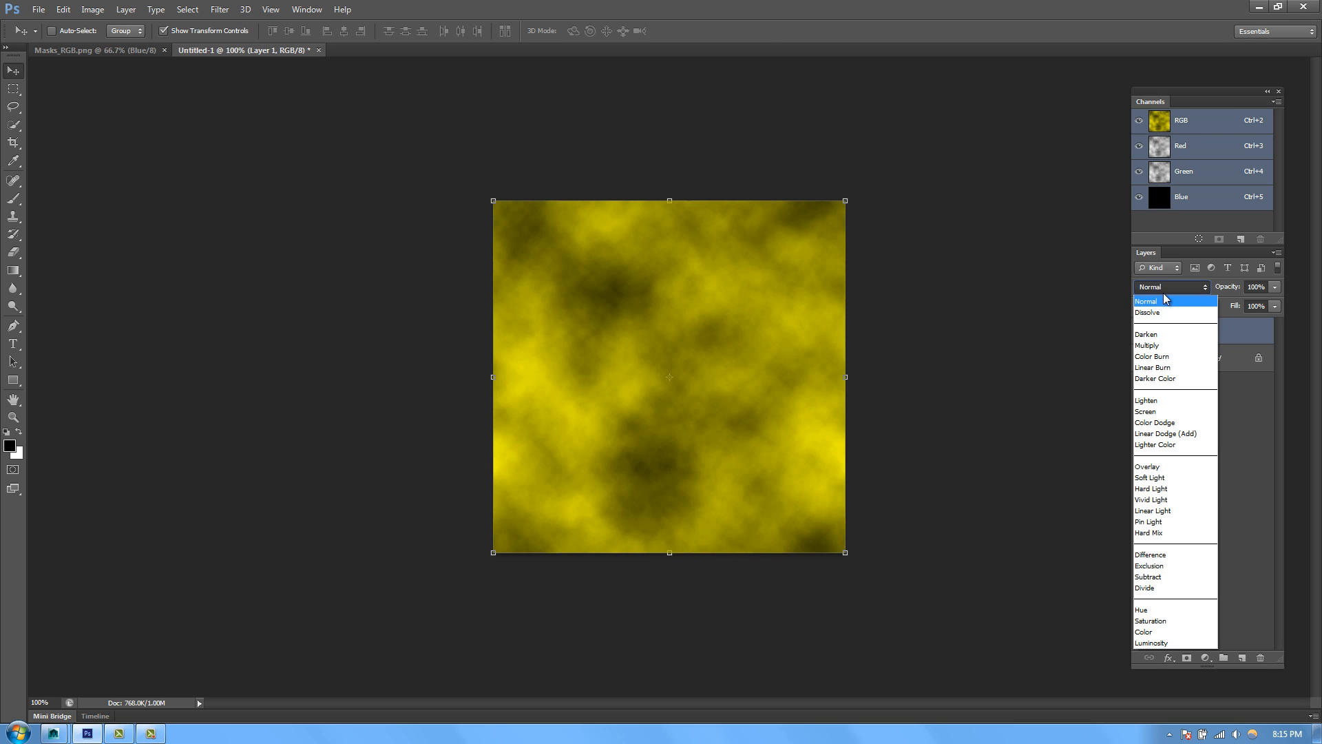
pyautogui.click(1169, 434)
pyautogui.click(1185, 453)
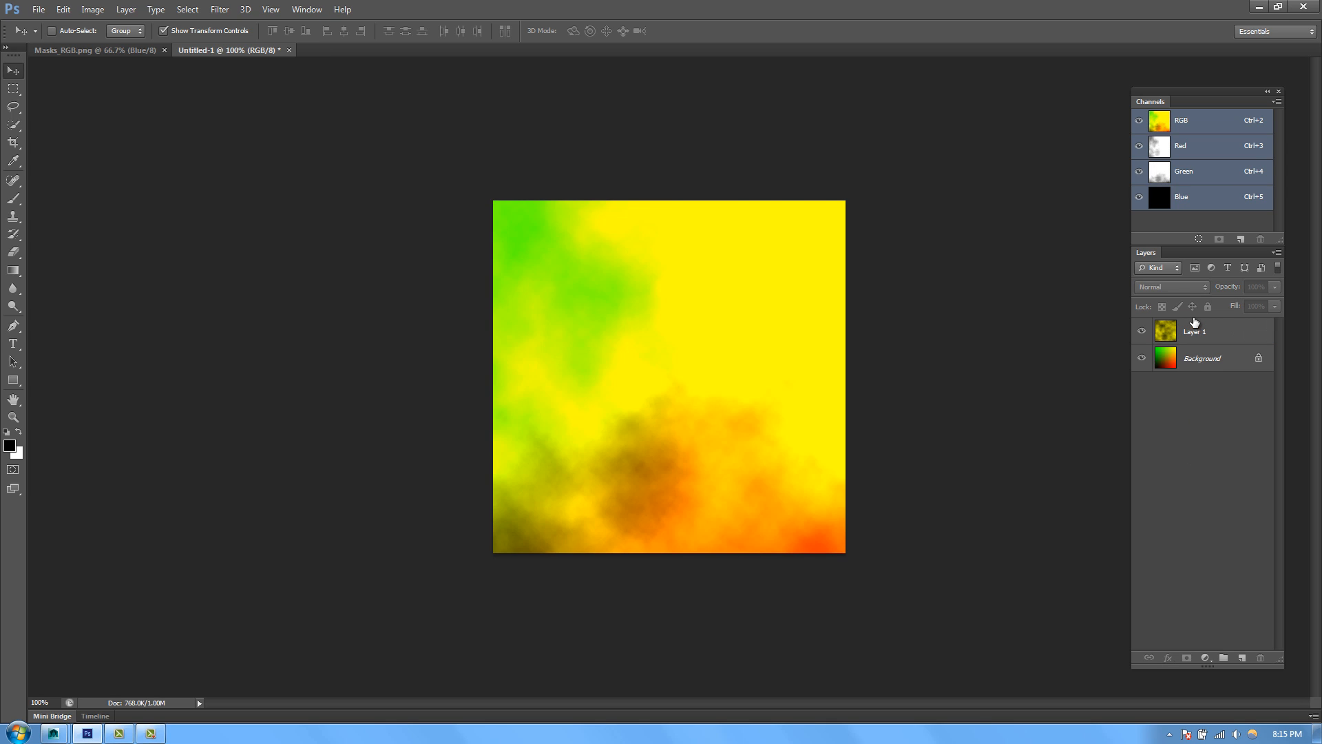
# Step: Reduce the clouds layer's opacity to 30% and toggle its visibility off and on to compare the blend with the plain gradient
pyautogui.click(1195, 332)
pyautogui.click(1274, 287)
pyautogui.moveTo(1275, 301); pyautogui.dragTo(1228, 310)
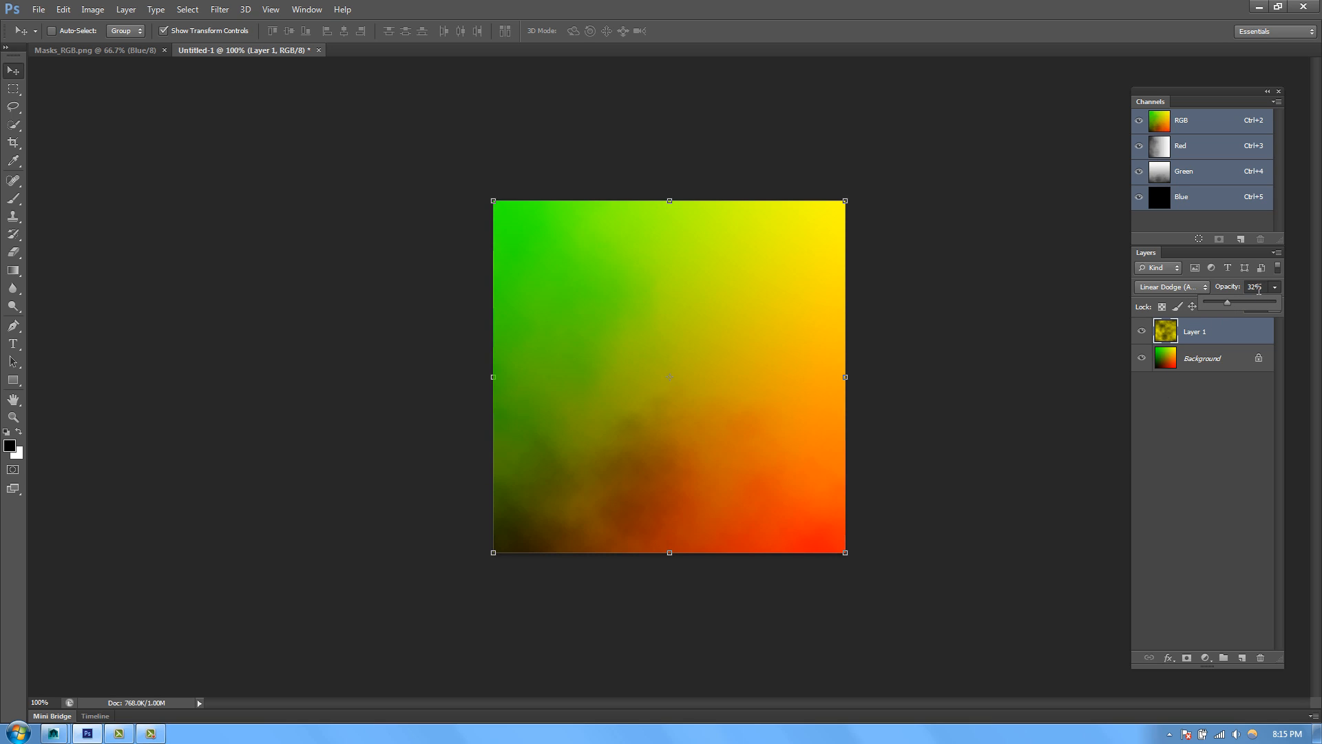
pyautogui.click(1259, 289)
pyautogui.write('30')
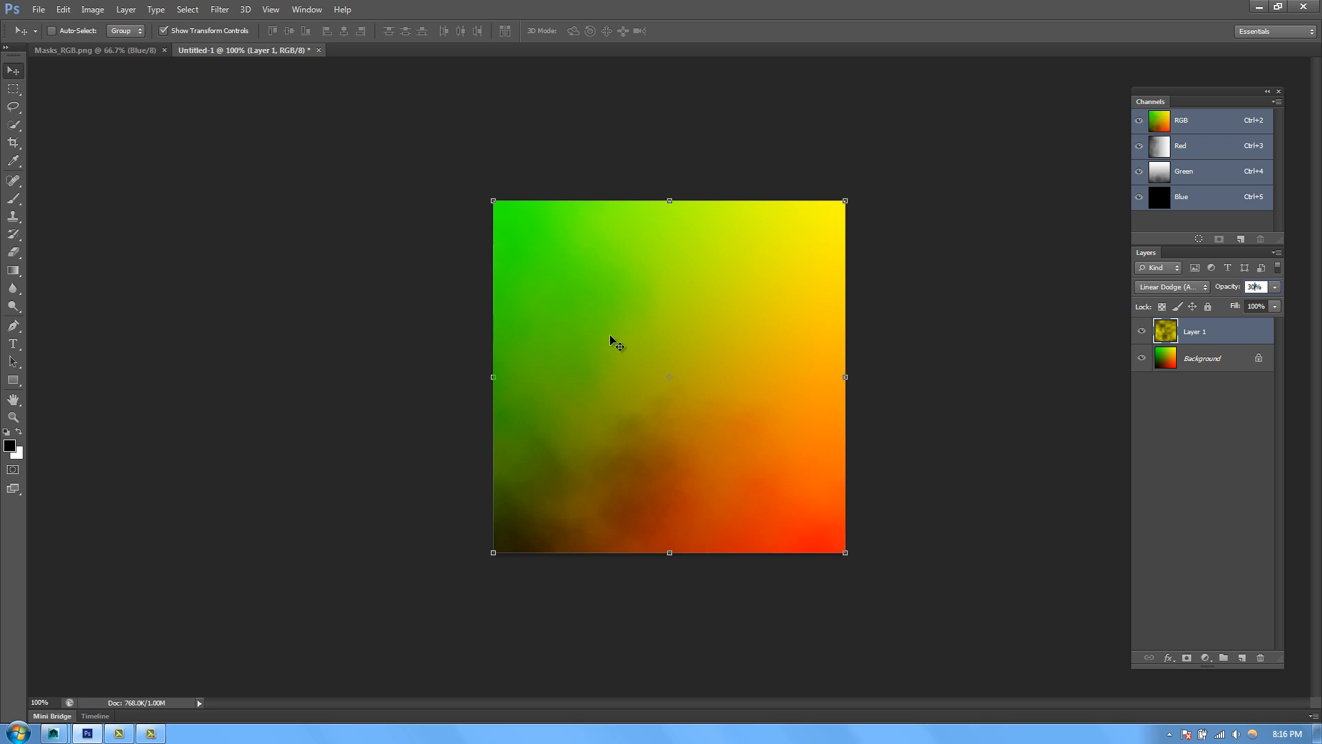
pyautogui.click(1141, 331)
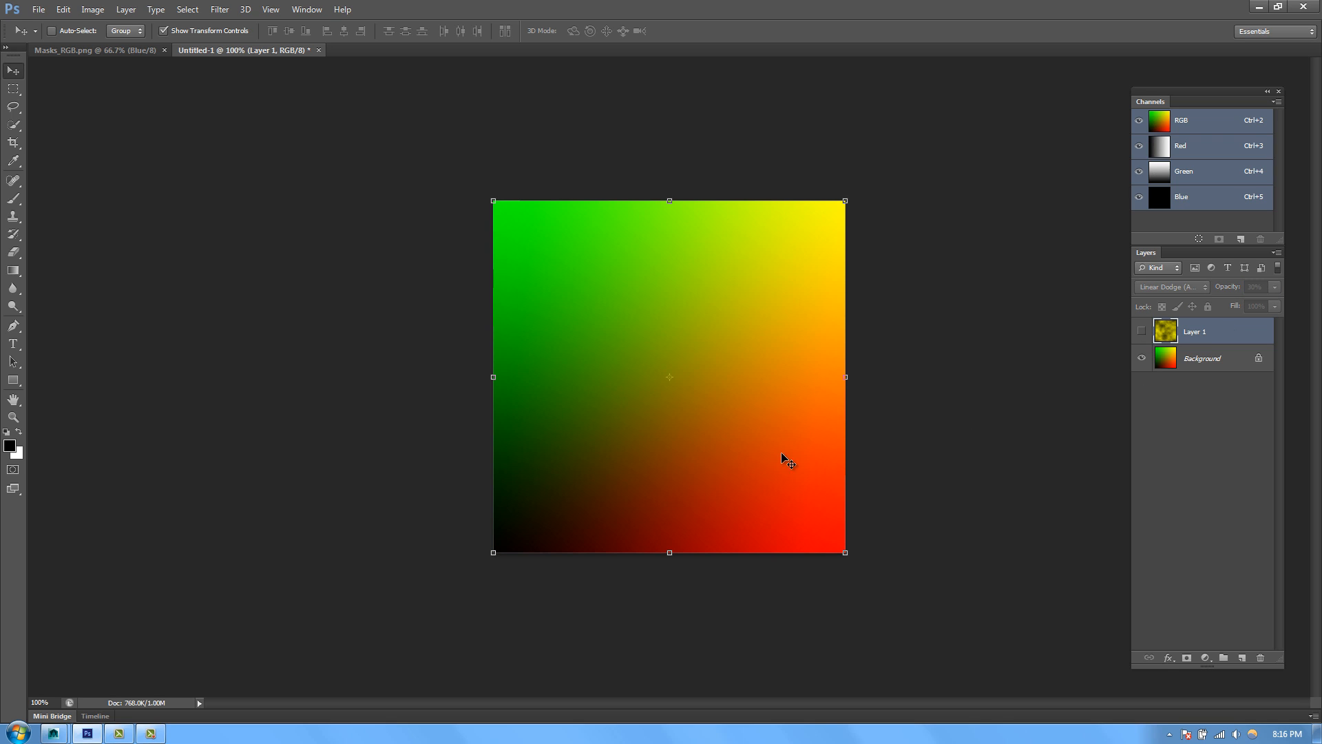
pyautogui.click(1142, 331)
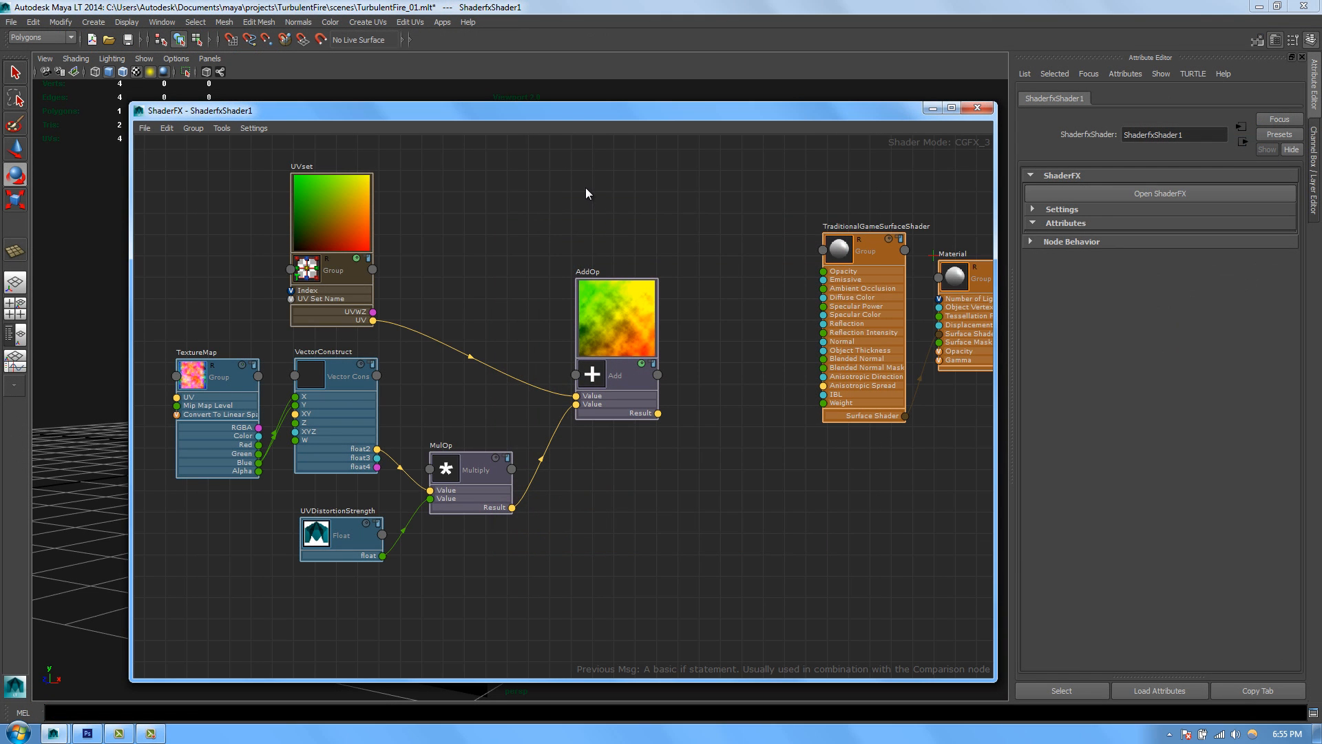
# Step: In Maya LT's ShaderFX editor, add a Checker 2D pattern node and place it between AddOp and TraditionalGameSurfaceShader
pyautogui.rightClick(587, 207)
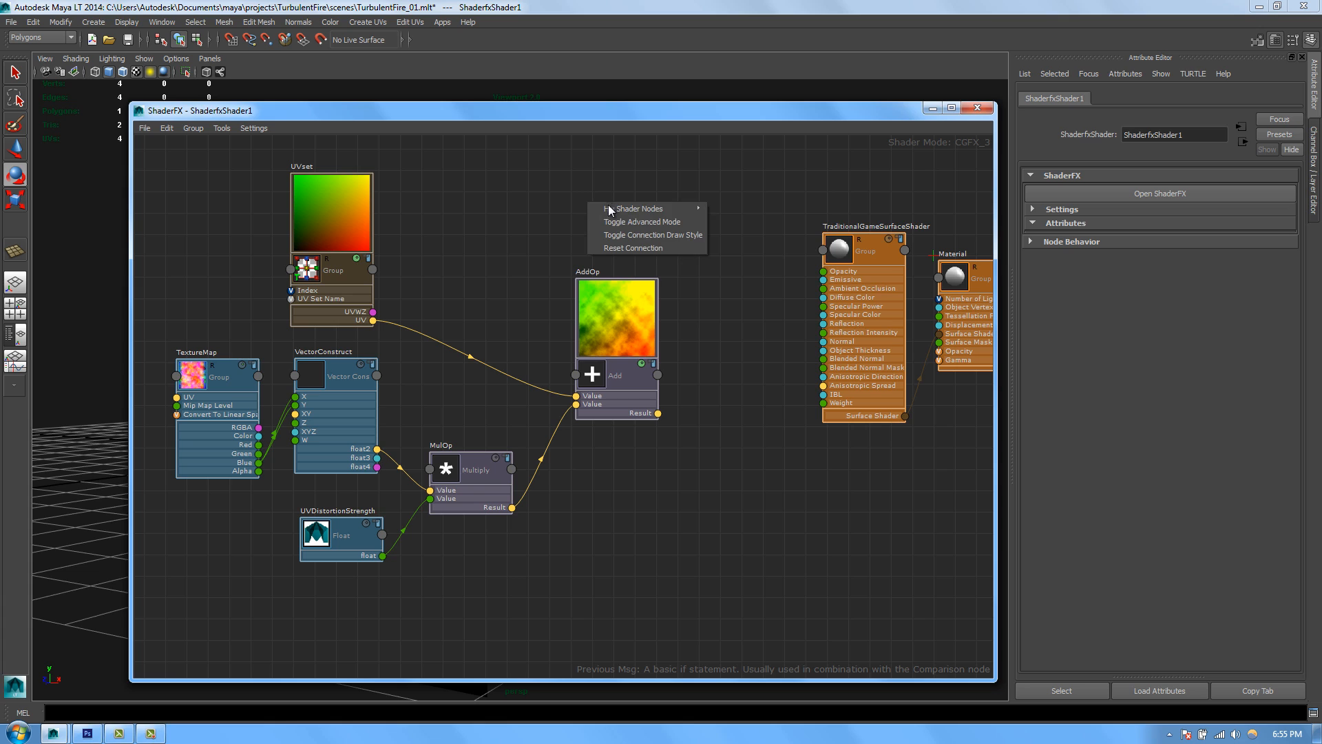
pyautogui.moveTo(654, 208)
pyautogui.moveTo(740, 288)
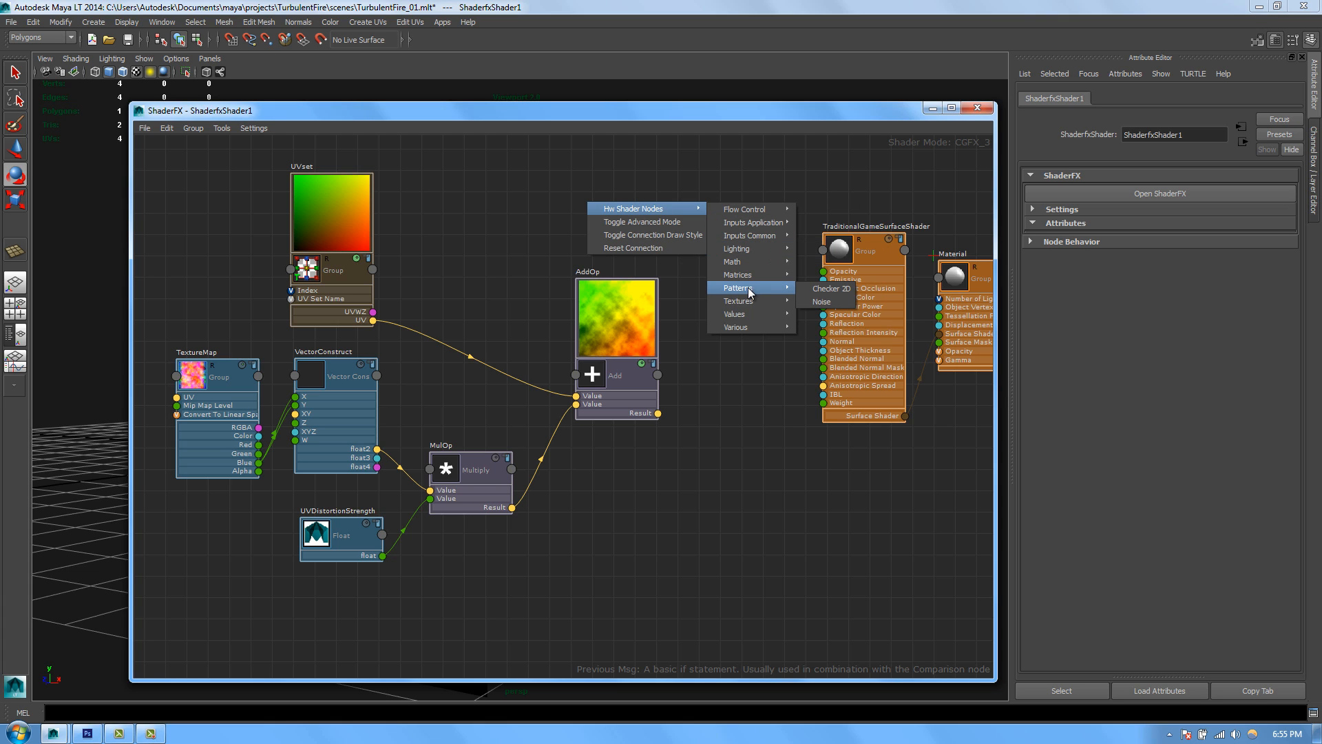
pyautogui.click(841, 290)
pyautogui.moveTo(620, 233); pyautogui.dragTo(754, 253)
# Step: Add a Color value node above AddOp and duplicate it, placing the copy below the original
pyautogui.rightClick(585, 205)
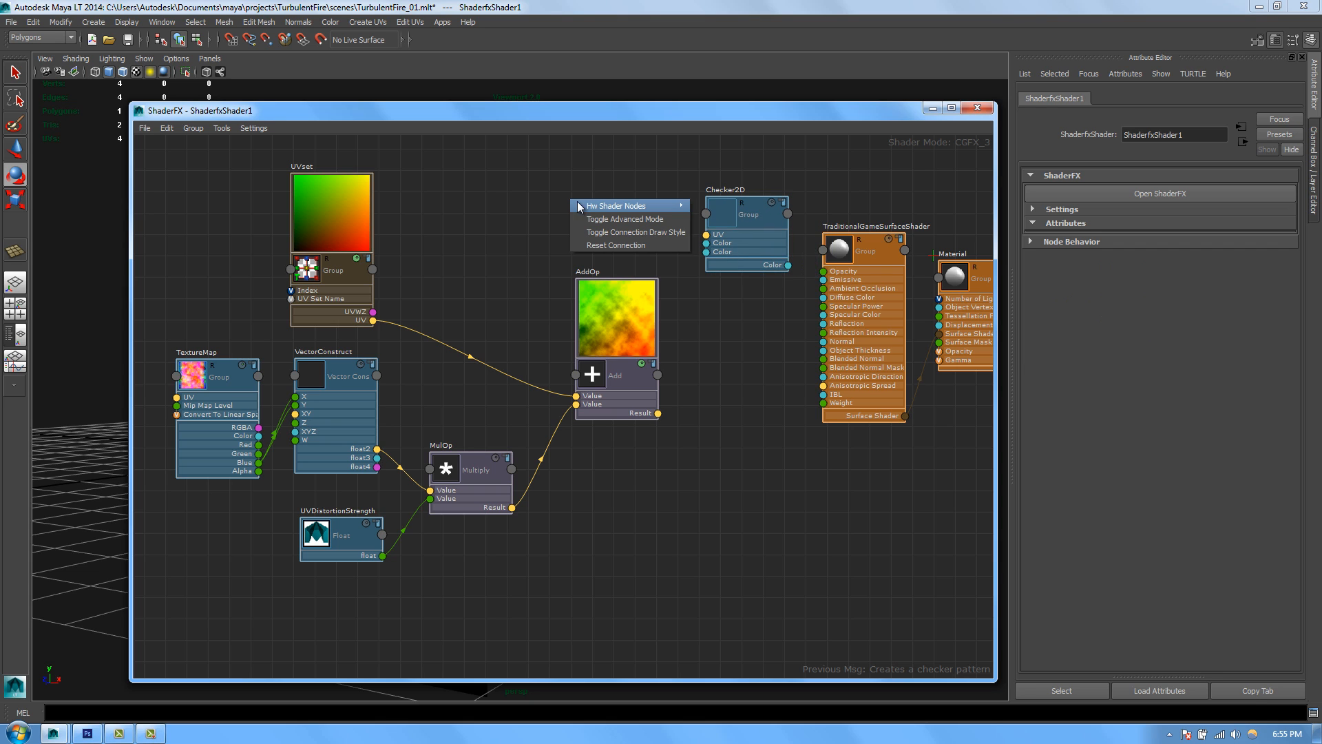
pyautogui.moveTo(627, 206)
pyautogui.moveTo(728, 299)
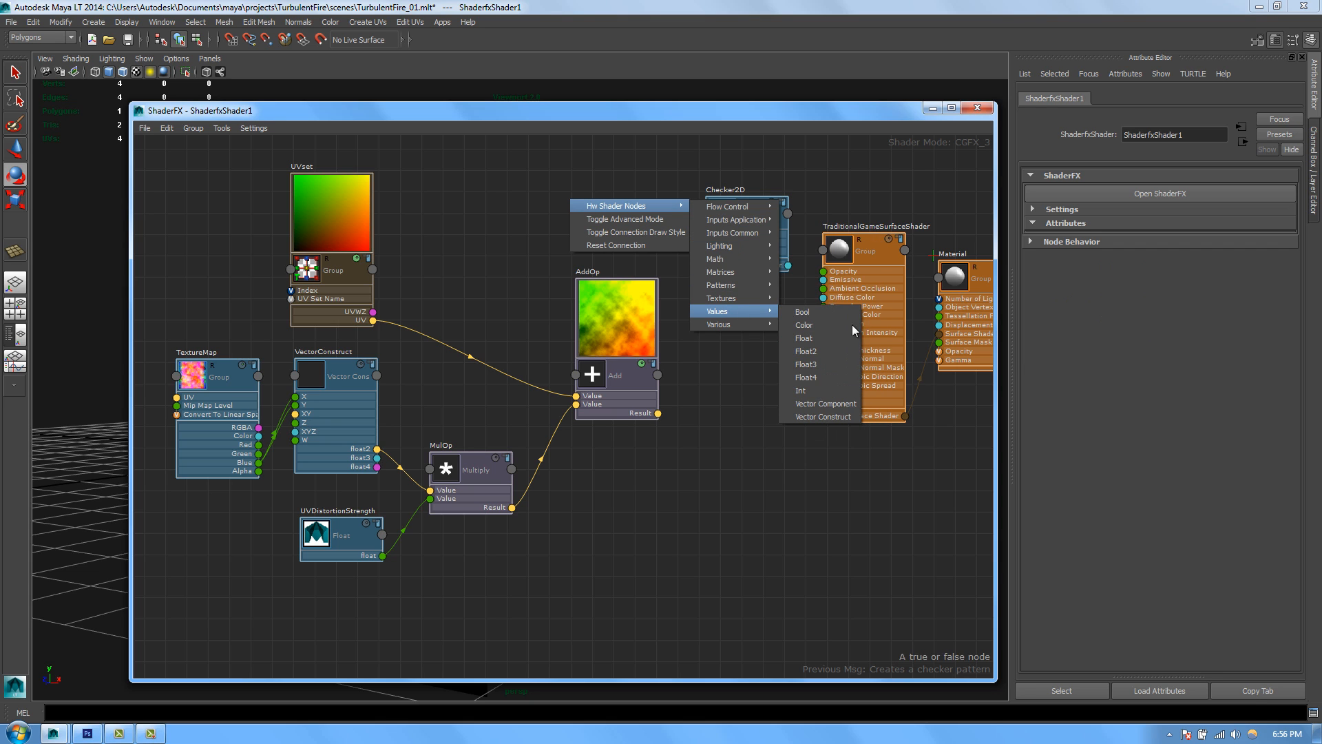
pyautogui.click(846, 324)
pyautogui.click(578, 196)
pyautogui.moveTo(579, 193); pyautogui.dragTo(574, 191)
pyautogui.moveTo(614, 207); pyautogui.dragTo(626, 274, button='middle')
pyautogui.moveTo(560, 254); pyautogui.dragTo(558, 225)
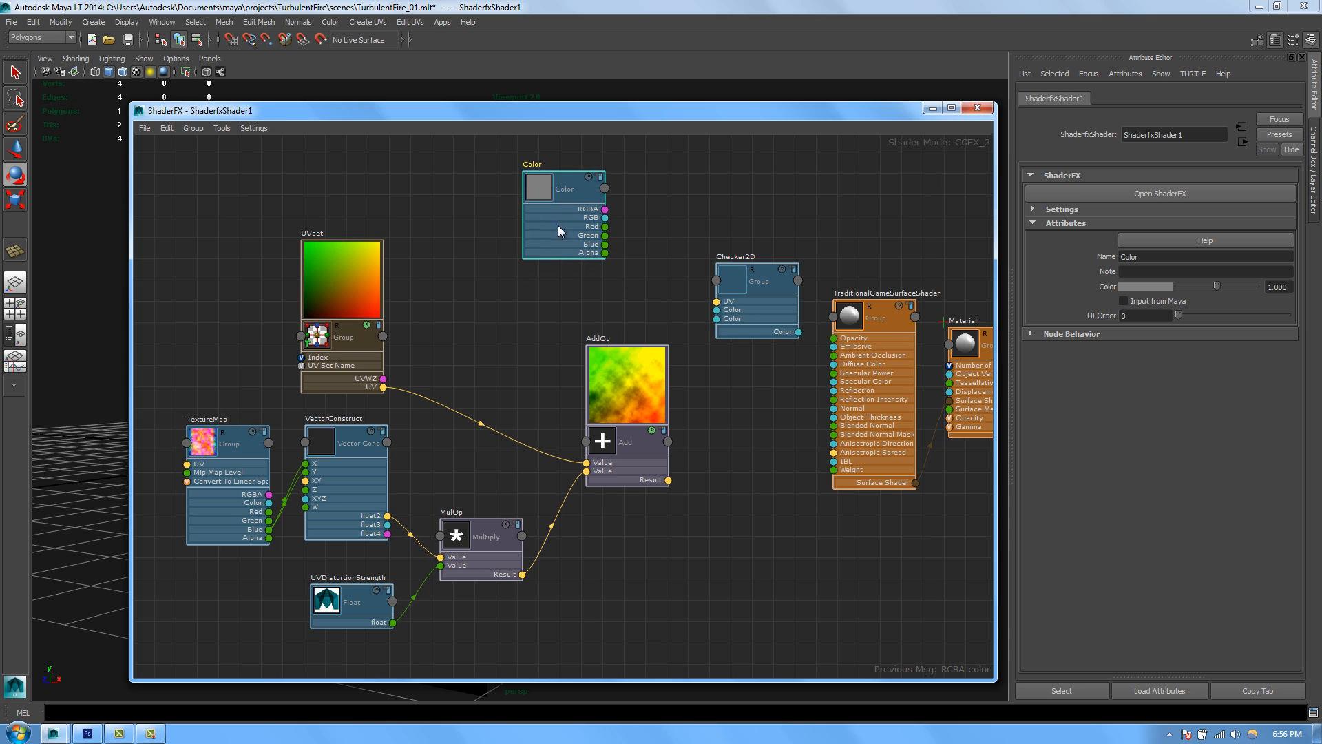
pyautogui.hotkey('ctrl', 'd')
pyautogui.moveTo(337, 230); pyautogui.dragTo(587, 304)
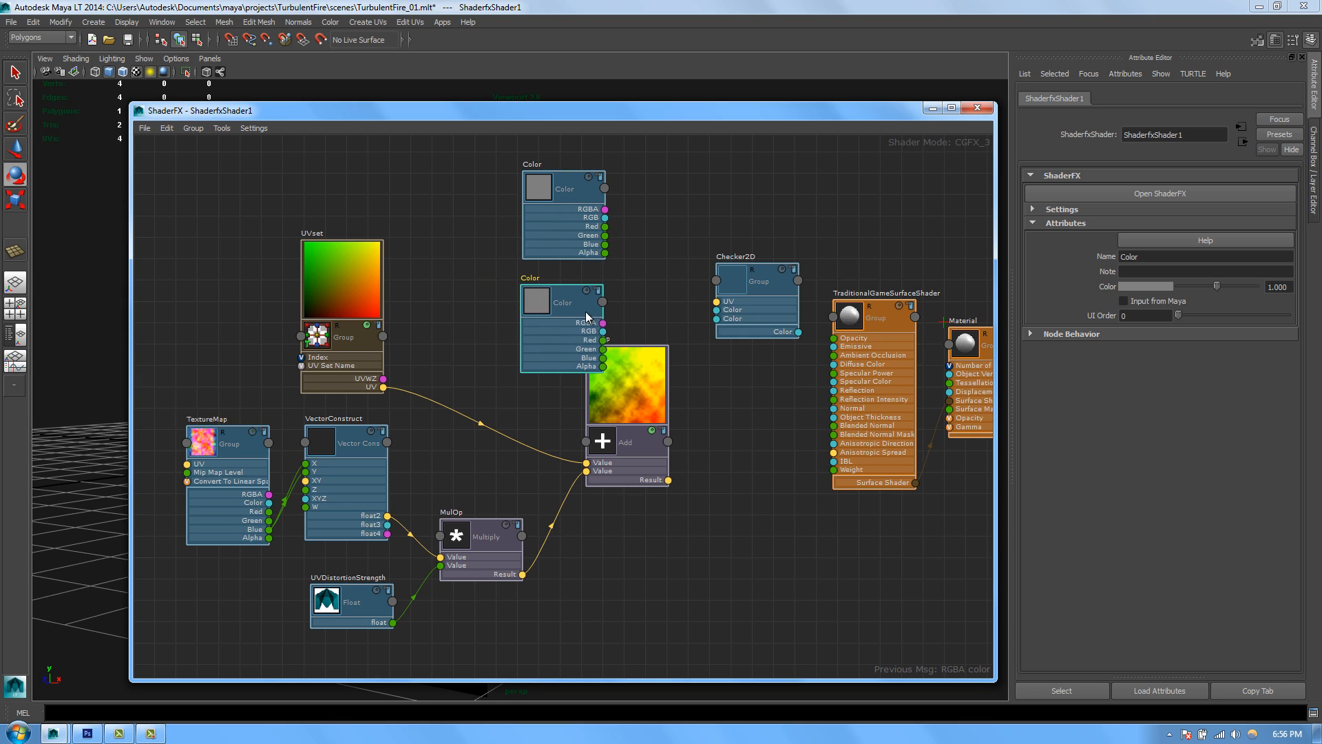
# Step: Make the upper Color node white and the lower one black, and connect them to Checker2D's two Color inputs
pyautogui.click(1216, 285)
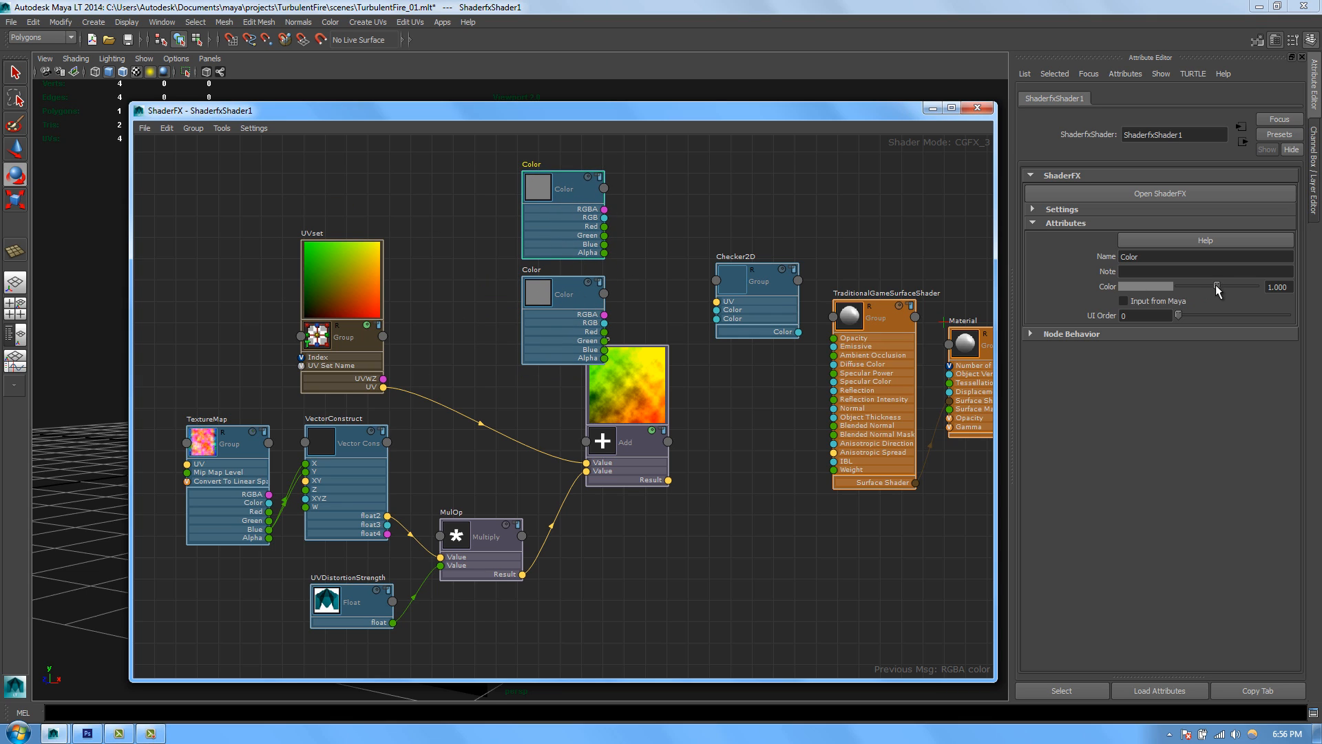
pyautogui.moveTo(1216, 286); pyautogui.dragTo(1178, 286)
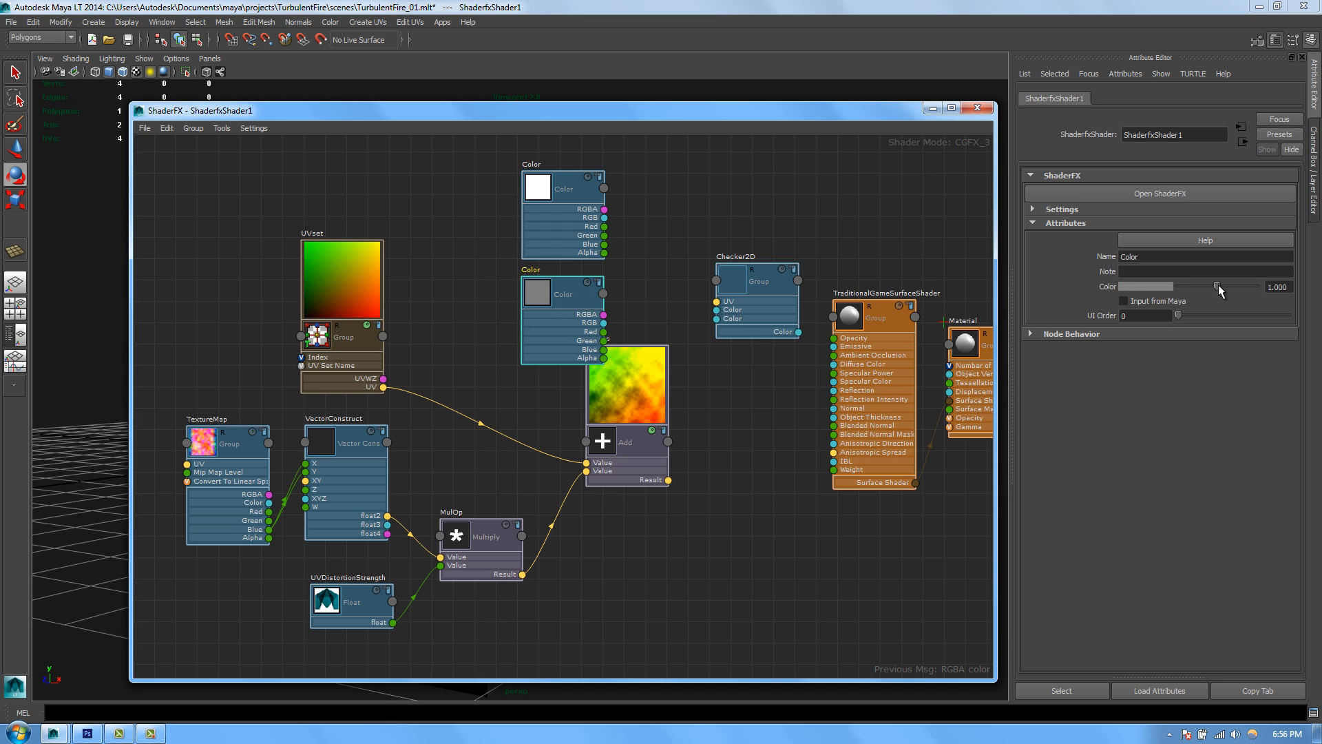
pyautogui.moveTo(551, 325); pyautogui.dragTo(604, 217)
pyautogui.click(599, 177)
pyautogui.click(606, 281)
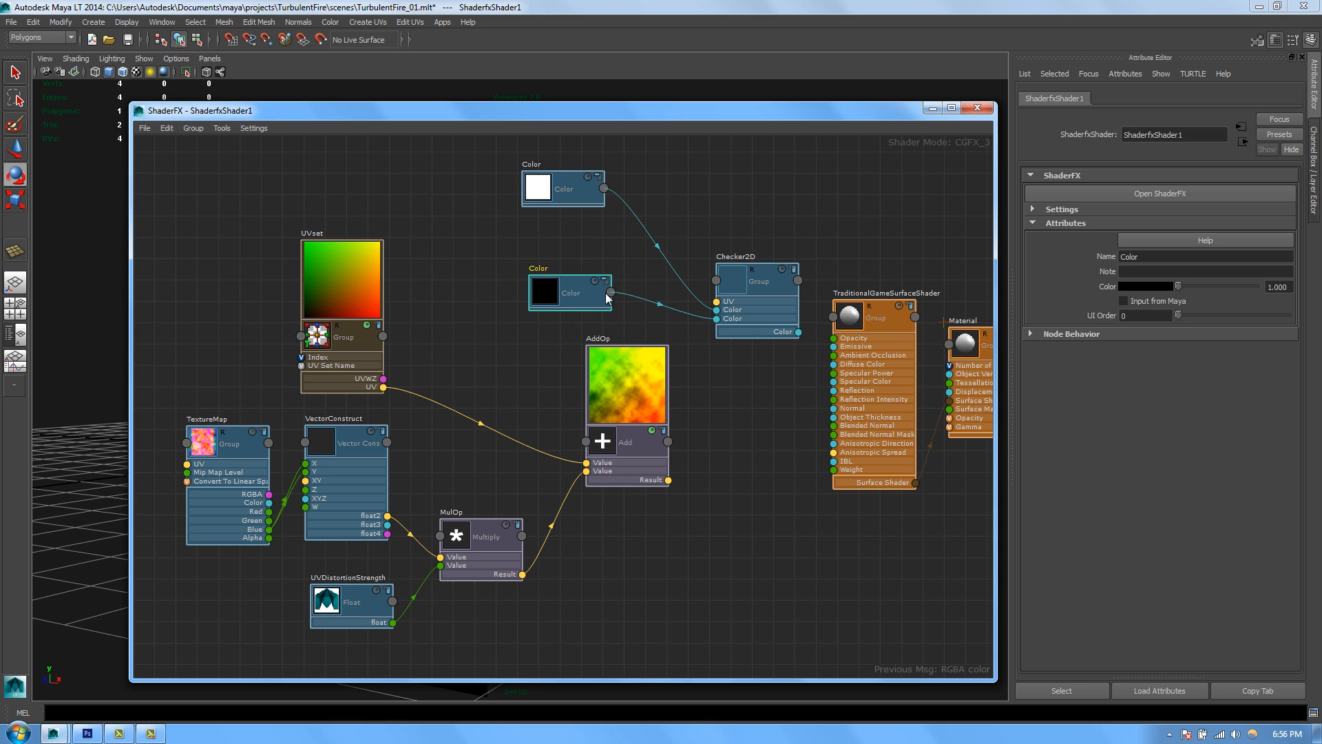
pyautogui.moveTo(593, 299); pyautogui.dragTo(587, 242)
pyautogui.moveTo(742, 292); pyautogui.dragTo(740, 249)
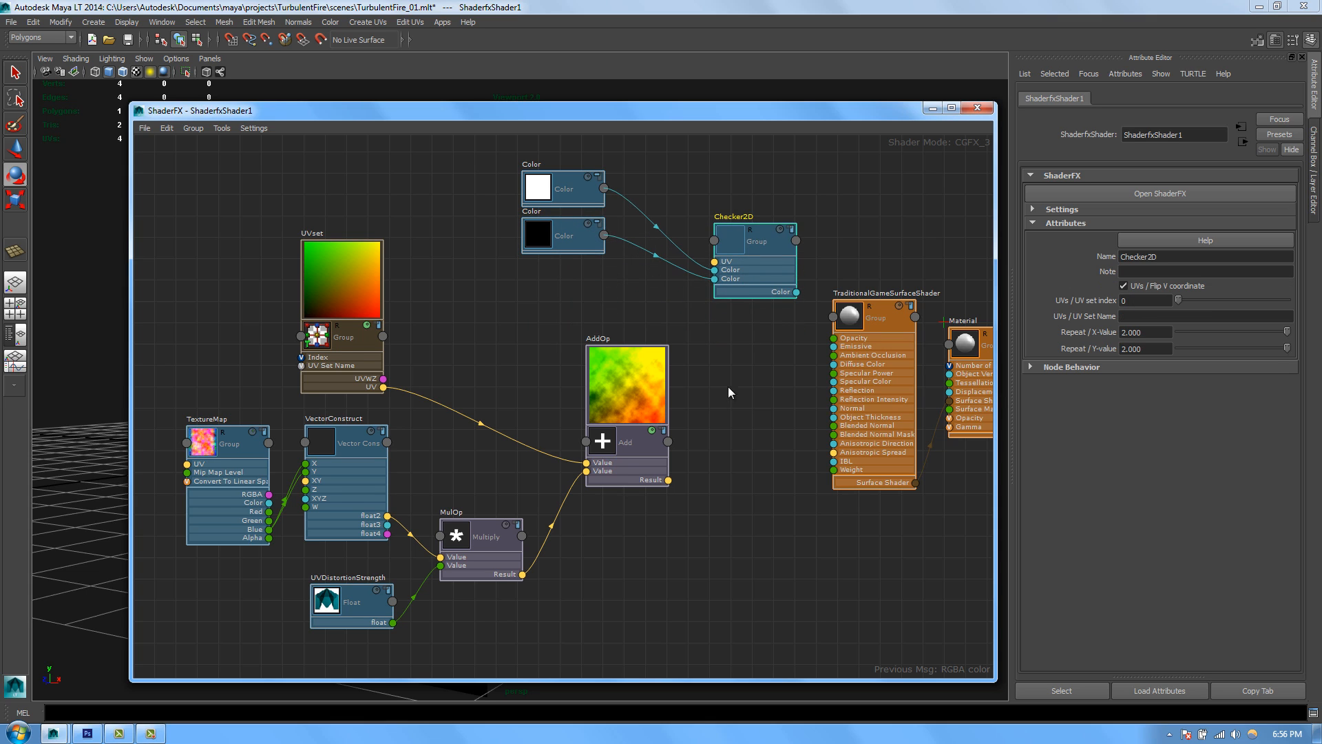
# Step: Connect AddOp's Result to Checker2D's UV input and turn on the Checker2D node's preview
pyautogui.keyDown('alt'); pyautogui.moveTo(623, 443); pyautogui.dragTo(651, 423, button='middle'); pyautogui.keyUp('alt')
pyautogui.doubleClick(664, 382)
pyautogui.moveTo(663, 382); pyautogui.dragTo(595, 307)
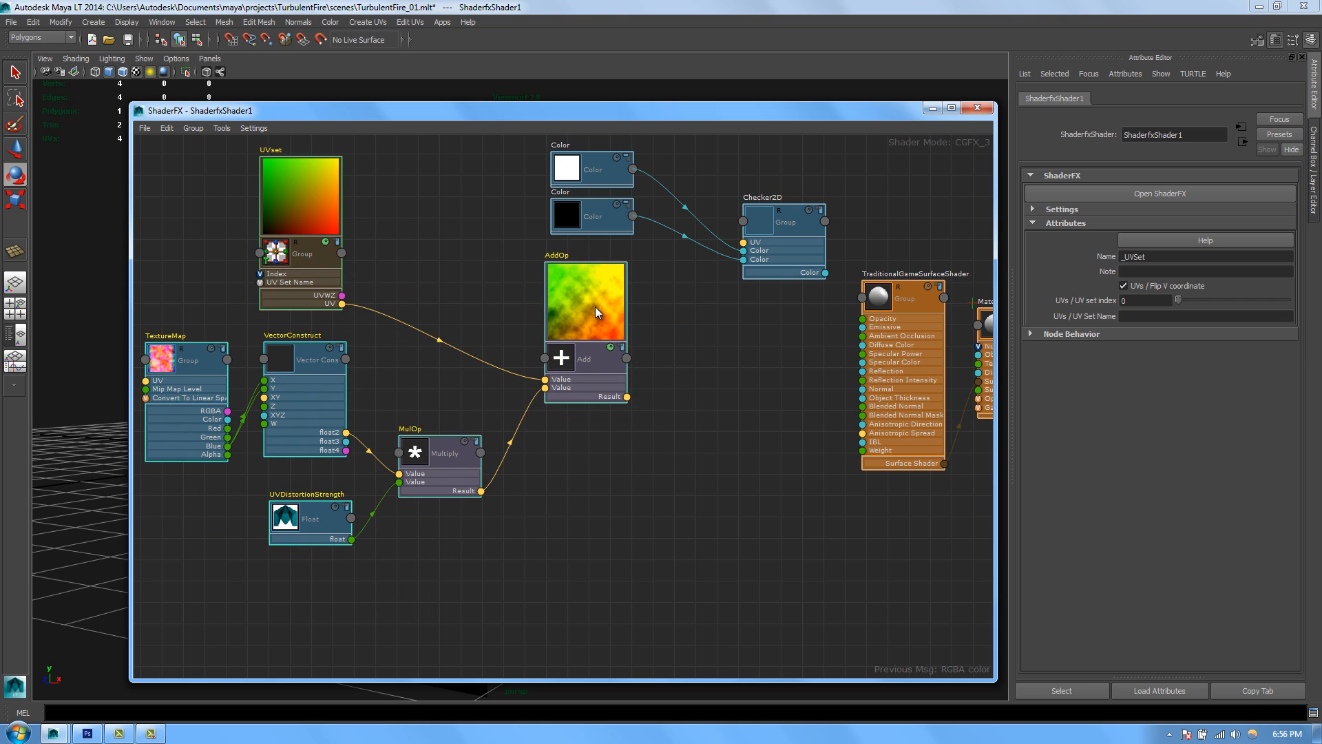
pyautogui.moveTo(627, 397)
pyautogui.mouseDown()
pyautogui.moveTo(781, 252)
pyautogui.moveTo(627, 396)
pyautogui.mouseUp()
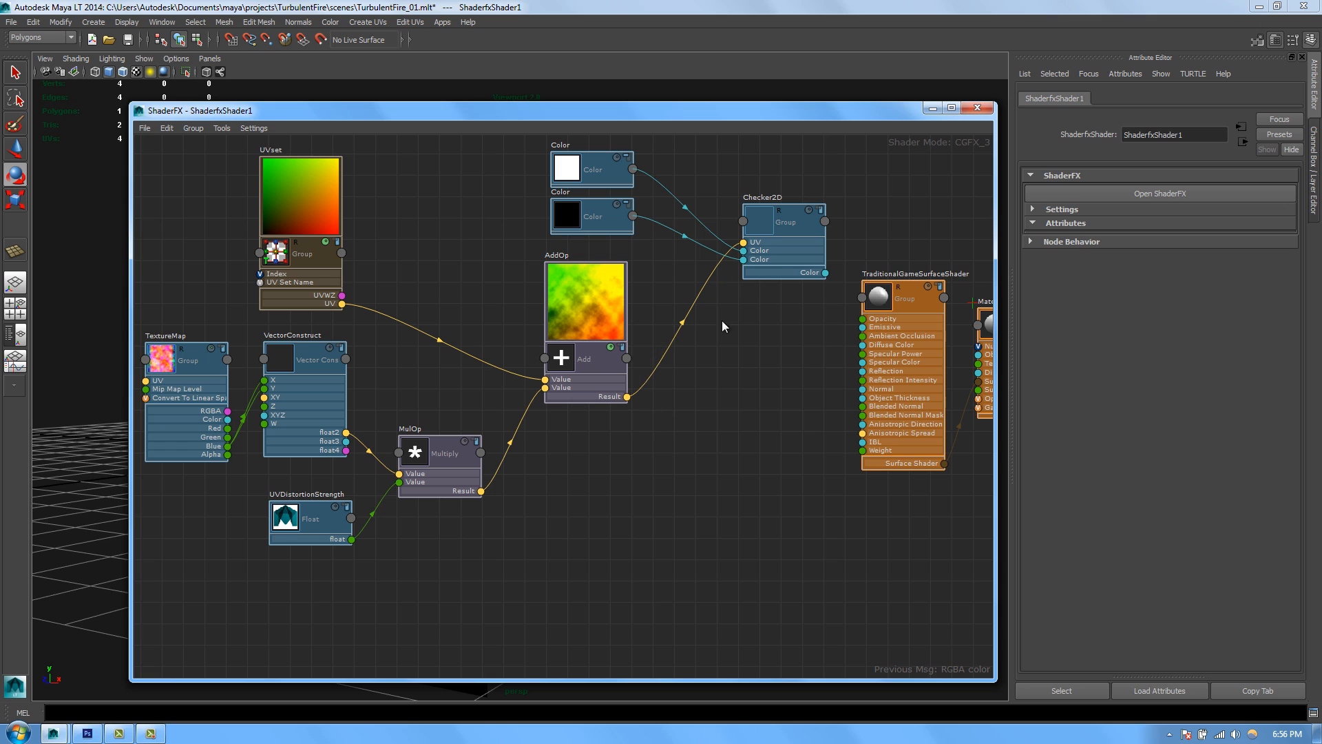
pyautogui.click(791, 277)
pyautogui.click(809, 209)
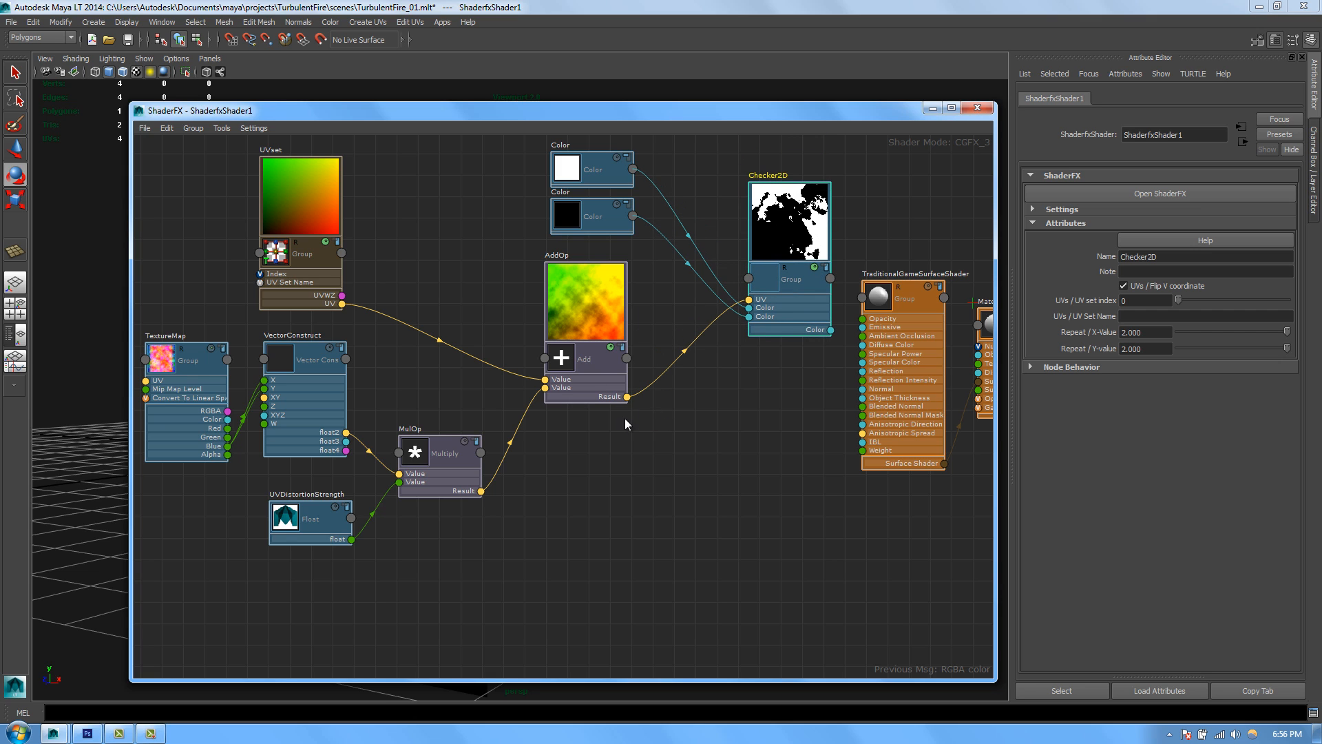
# Step: Add a Multiply node beside AddOp and connect AddOp's Result to its first Value input
pyautogui.click(691, 387)
pyautogui.rightClick(691, 387)
pyautogui.moveTo(704, 395)
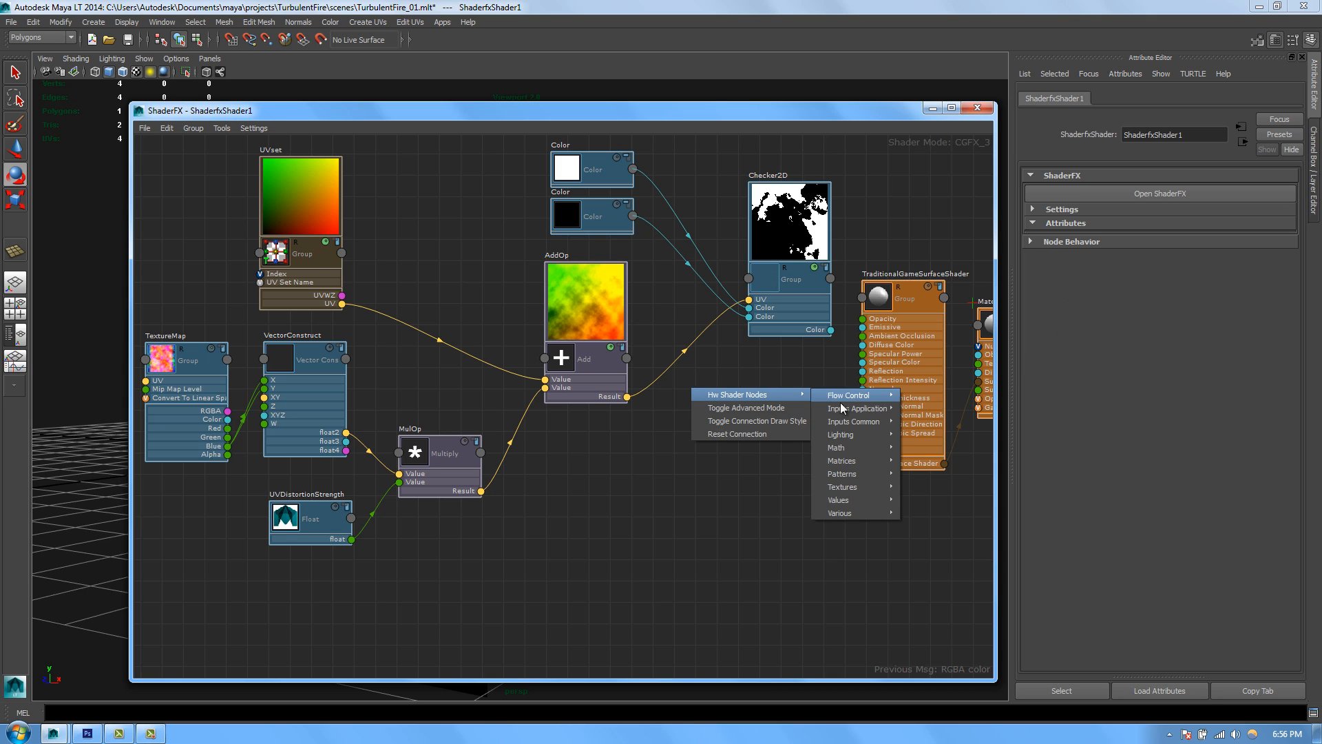
pyautogui.moveTo(854, 448)
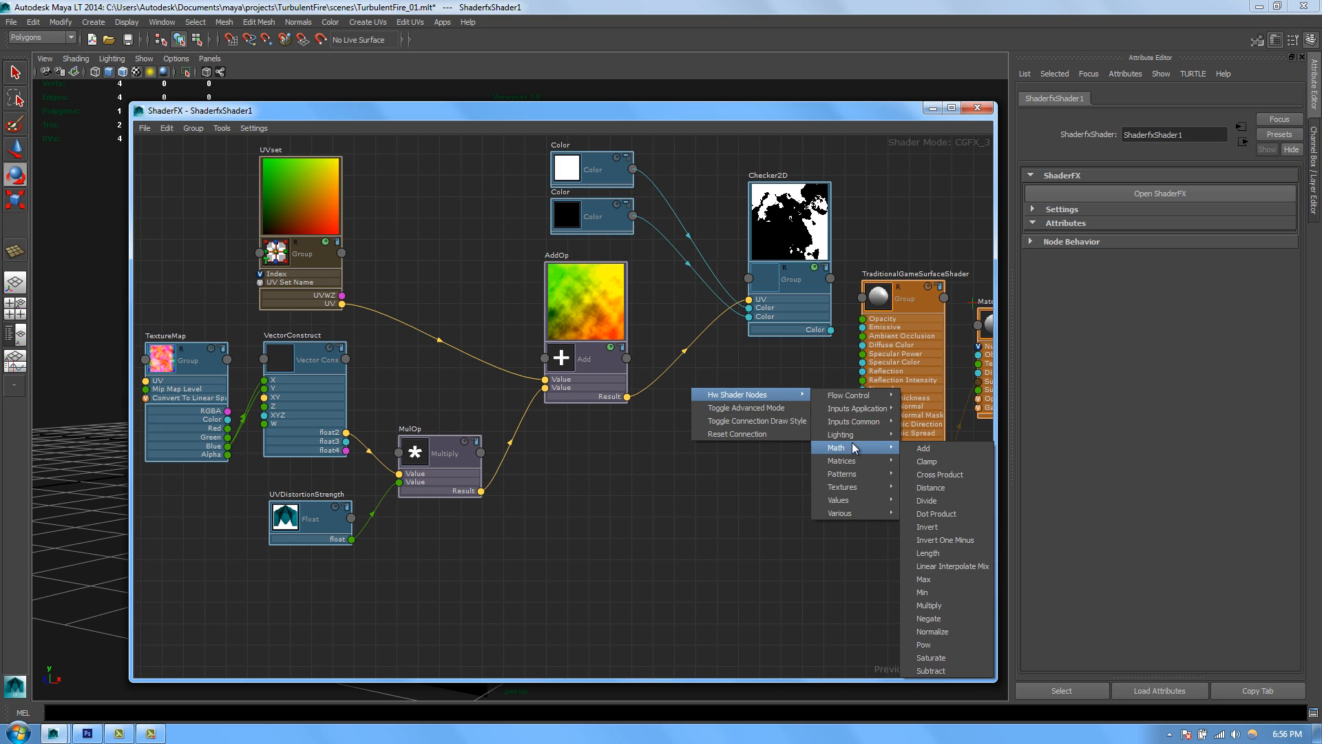
pyautogui.click(943, 606)
pyautogui.moveTo(627, 397); pyautogui.dragTo(706, 405)
# Step: Add a Float node with a value of 5 and connect it to the new Multiply node's second Value input
pyautogui.click(581, 450)
pyautogui.rightClick(581, 448)
pyautogui.moveTo(683, 456)
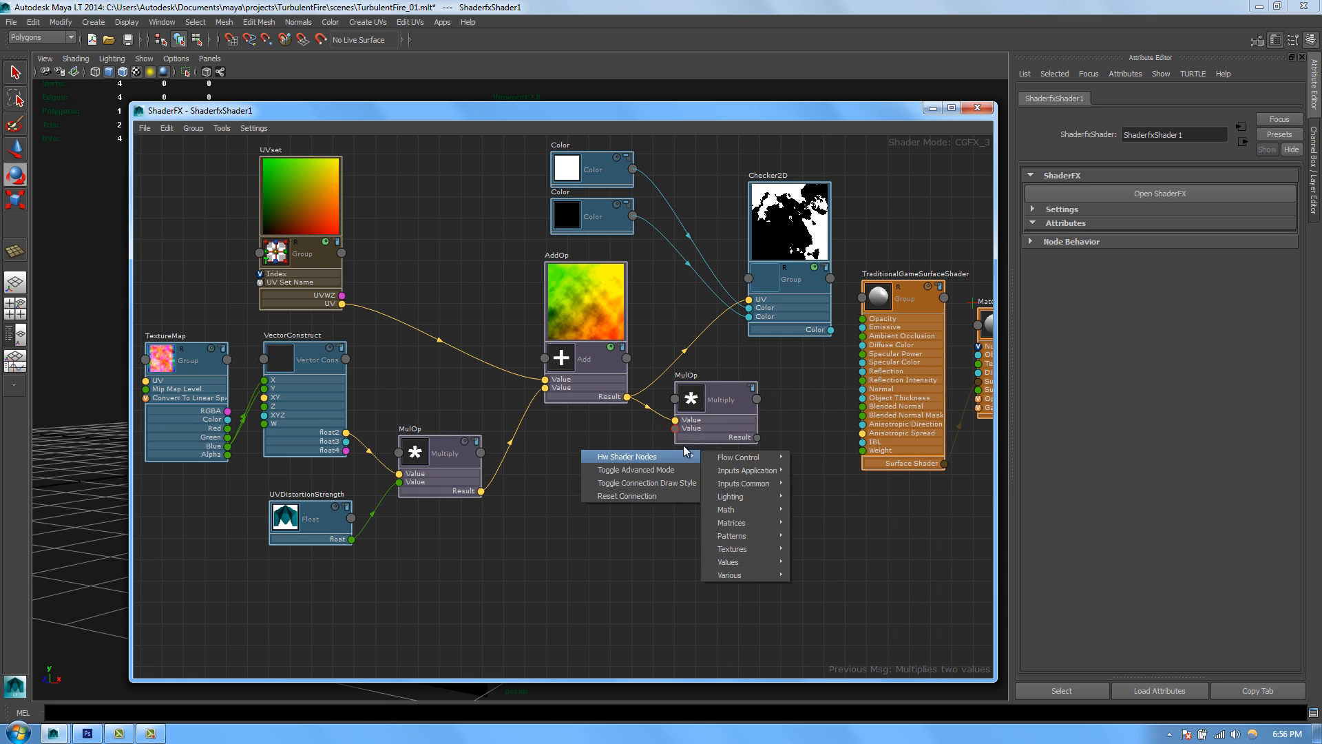
pyautogui.moveTo(766, 560)
pyautogui.click(832, 589)
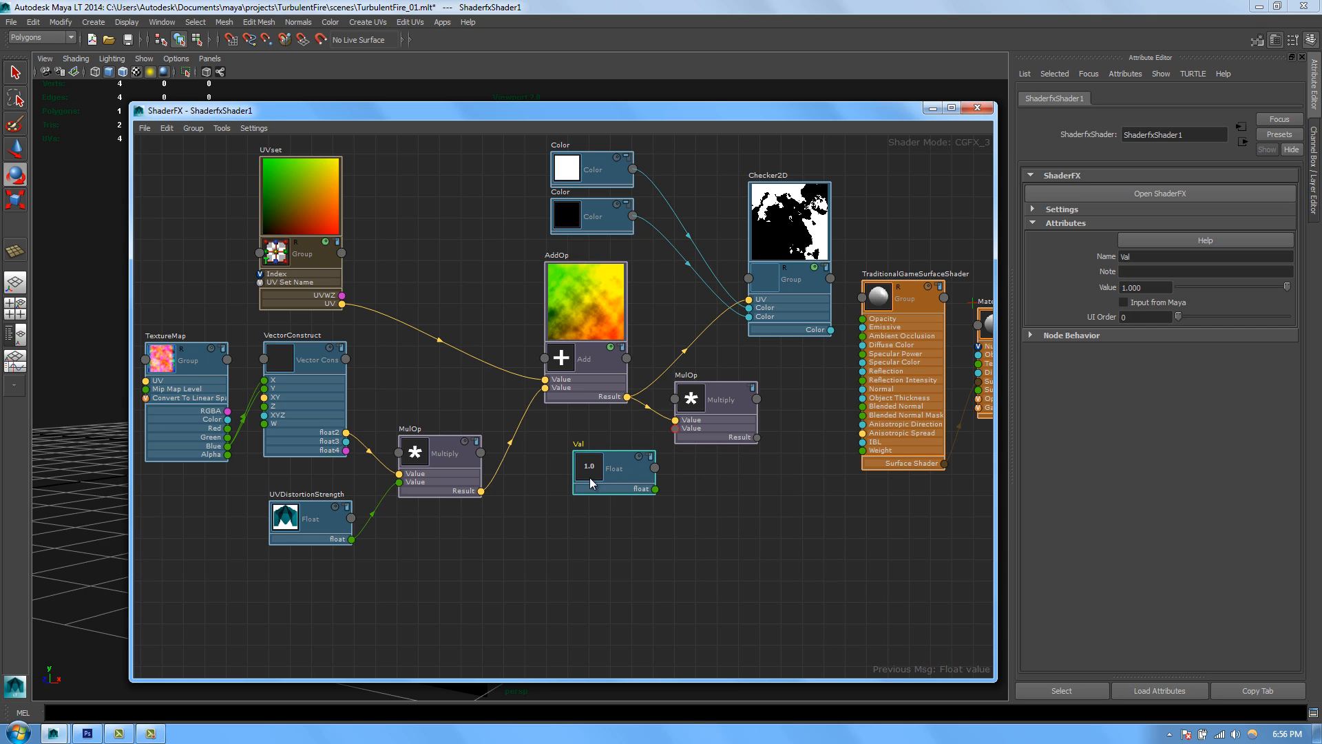
pyautogui.moveTo(616, 492); pyautogui.dragTo(670, 438)
pyautogui.moveTo(572, 485); pyautogui.dragTo(586, 478)
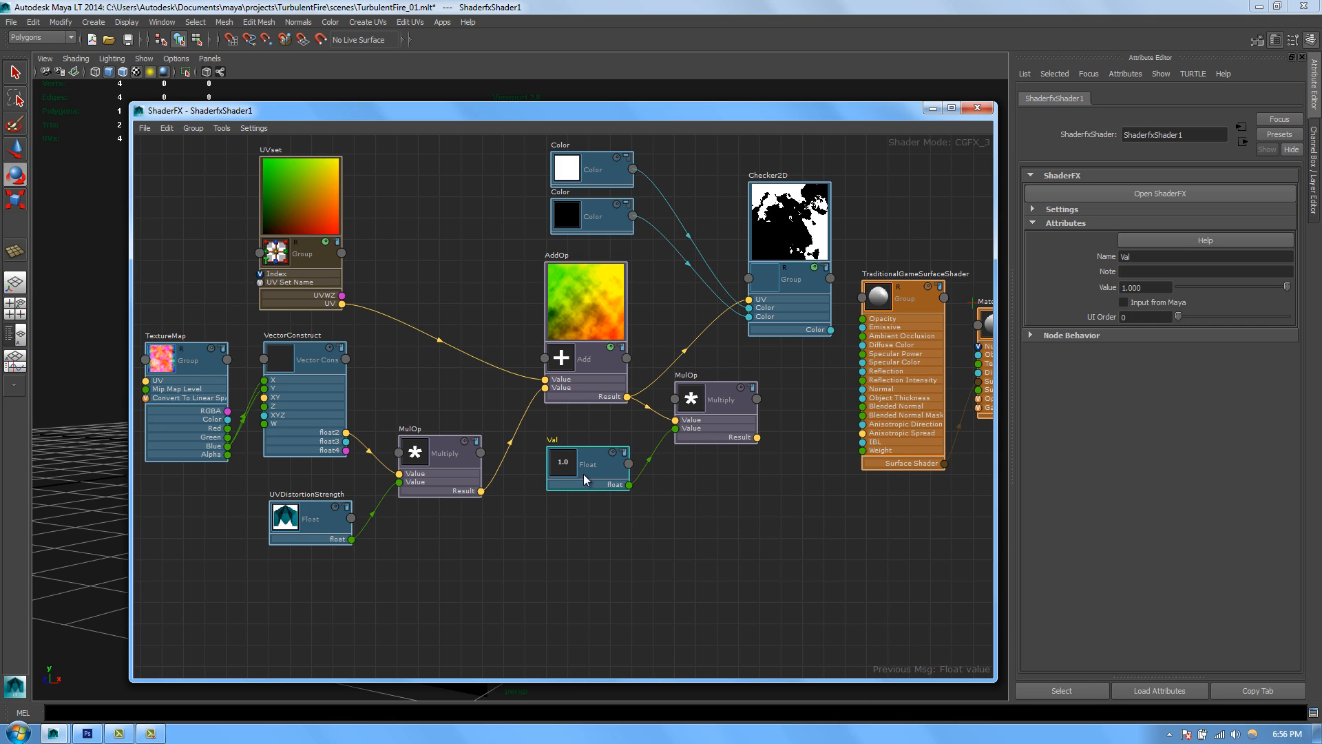
pyautogui.click(1134, 283)
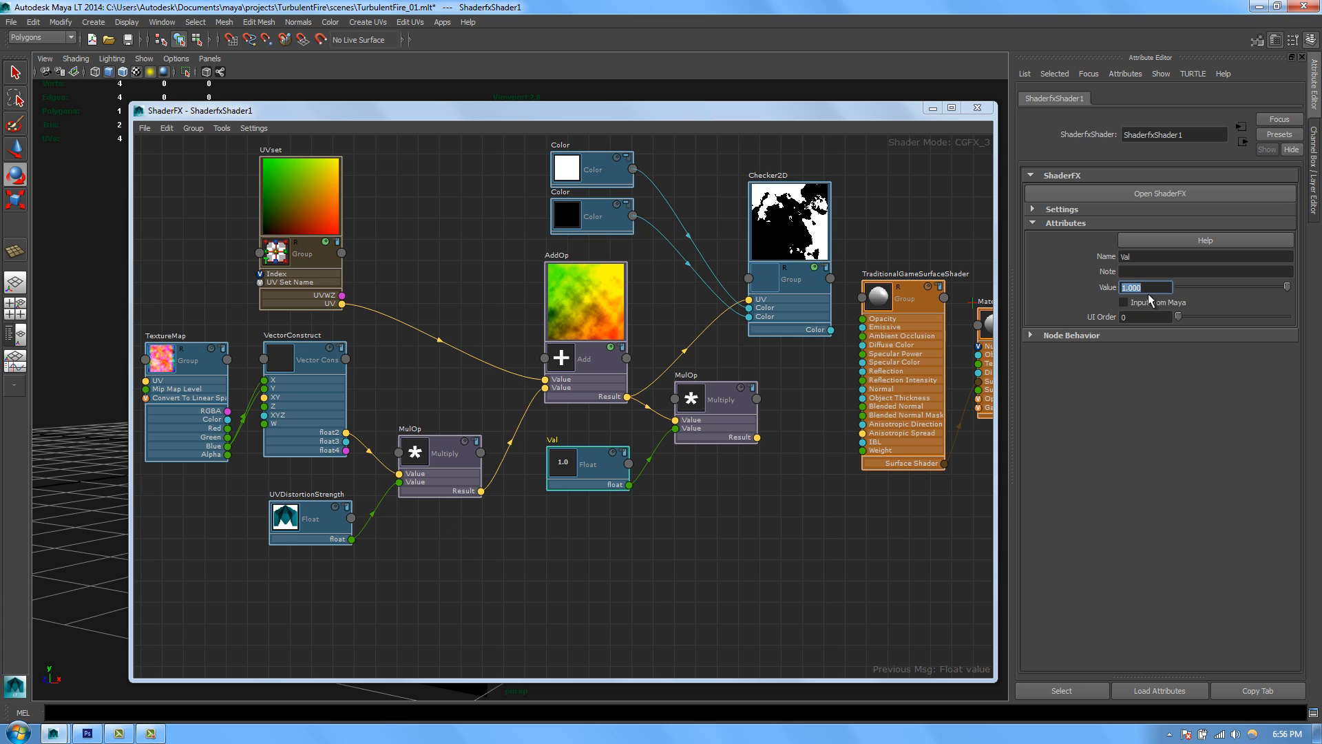
pyautogui.write('5')
pyautogui.press('Return')
# Step: Connect the new Multiply node's Result to Checker2D's UV input and rearrange the nodes to make the wiring readable
pyautogui.moveTo(757, 438); pyautogui.dragTo(760, 299)
pyautogui.moveTo(792, 200); pyautogui.dragTo(796, 205)
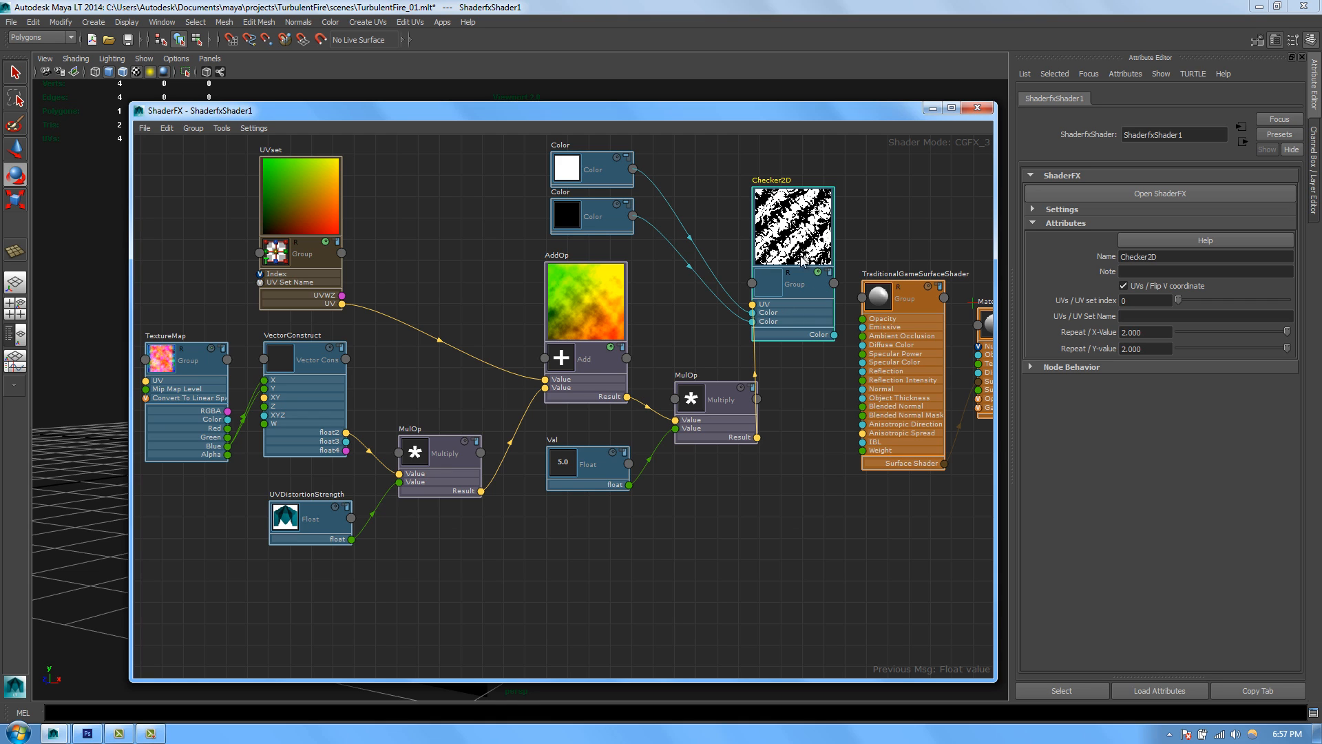
pyautogui.moveTo(725, 431); pyautogui.dragTo(618, 373)
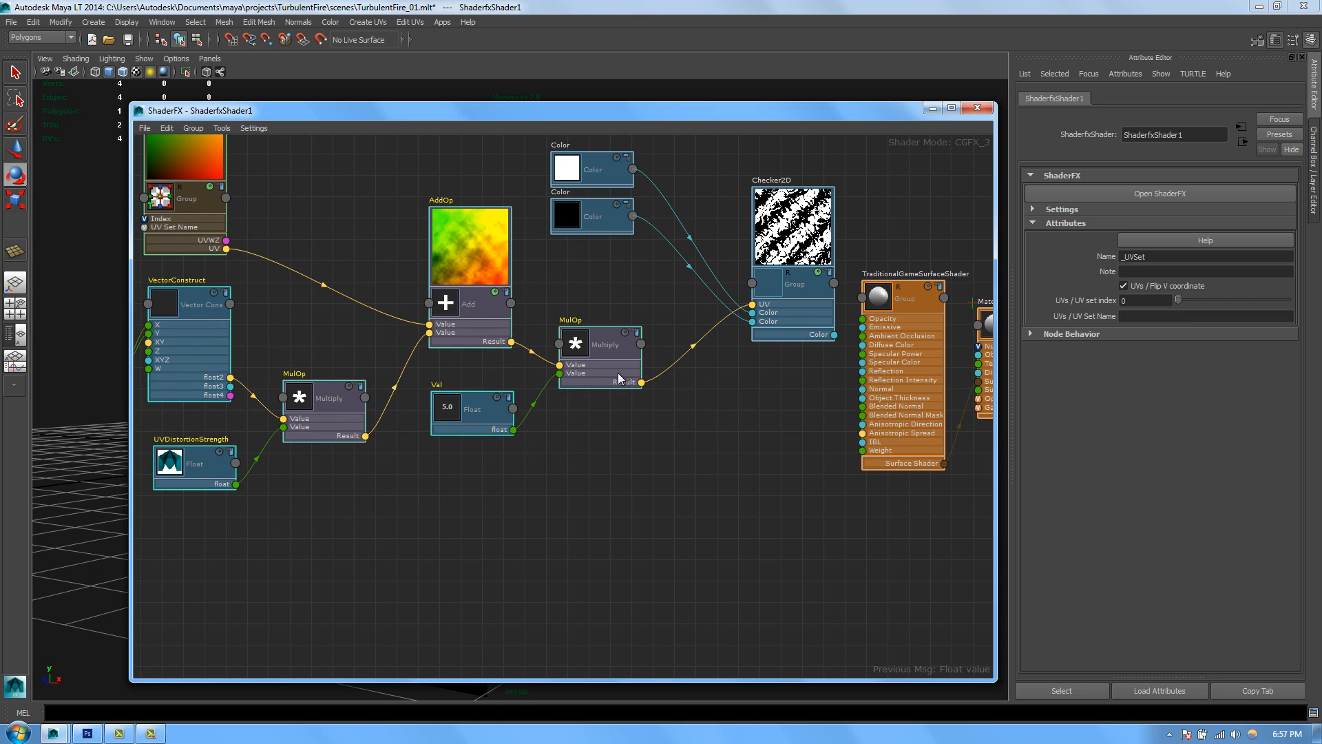
pyautogui.moveTo(777, 288); pyautogui.dragTo(740, 280)
pyautogui.keyDown('alt'); pyautogui.moveTo(787, 376); pyautogui.dragTo(787, 391, button='middle'); pyautogui.keyUp('alt')
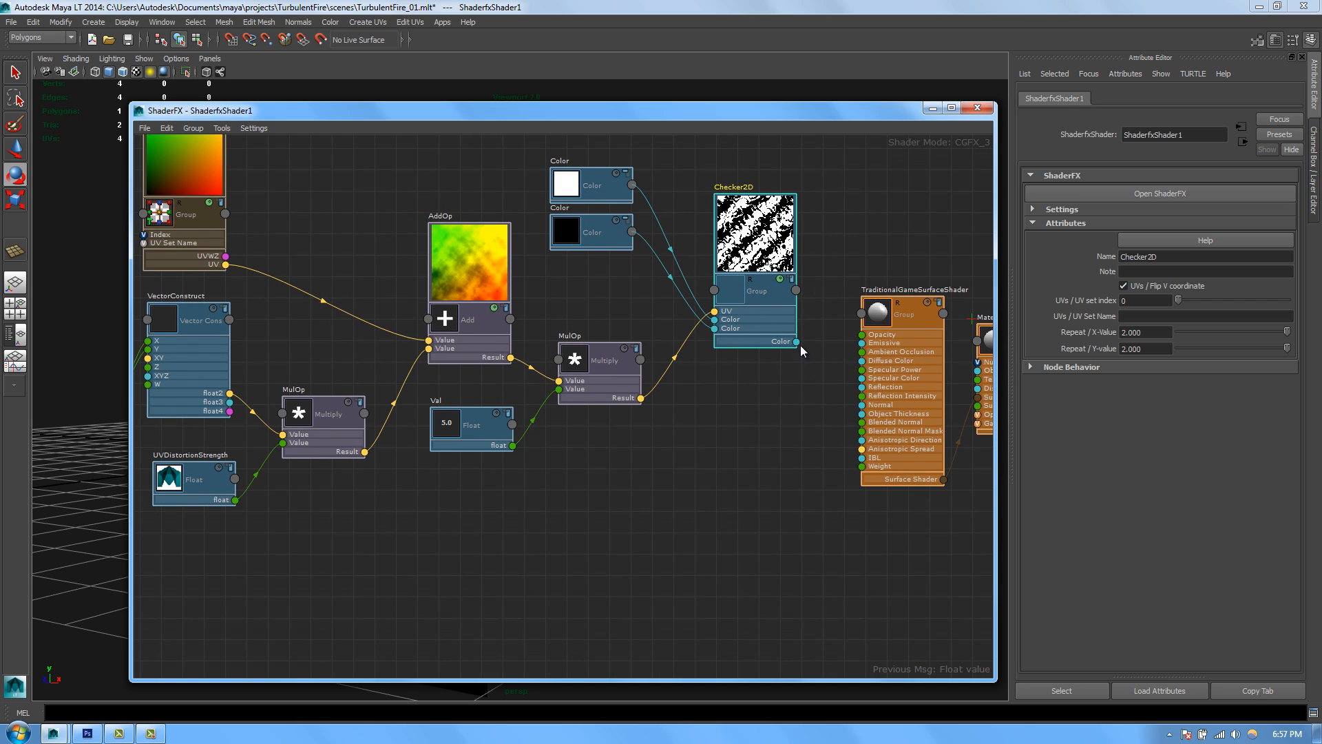
# Step: Connect Checker2D's Color output to the TraditionalGameSurfaceShader's Emissive input and close the ShaderFX editor
pyautogui.moveTo(797, 342); pyautogui.dragTo(861, 342)
pyautogui.moveTo(657, 116); pyautogui.dragTo(830, 103)
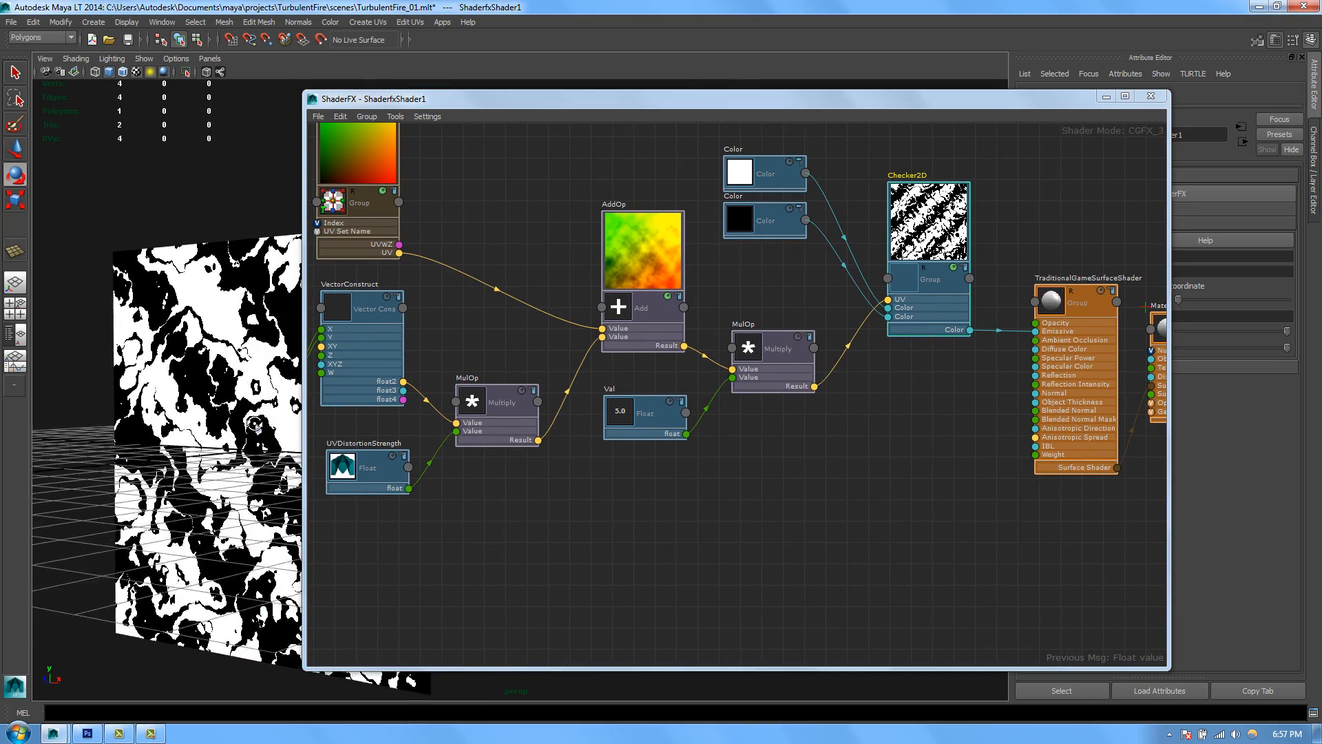
pyautogui.click(1150, 96)
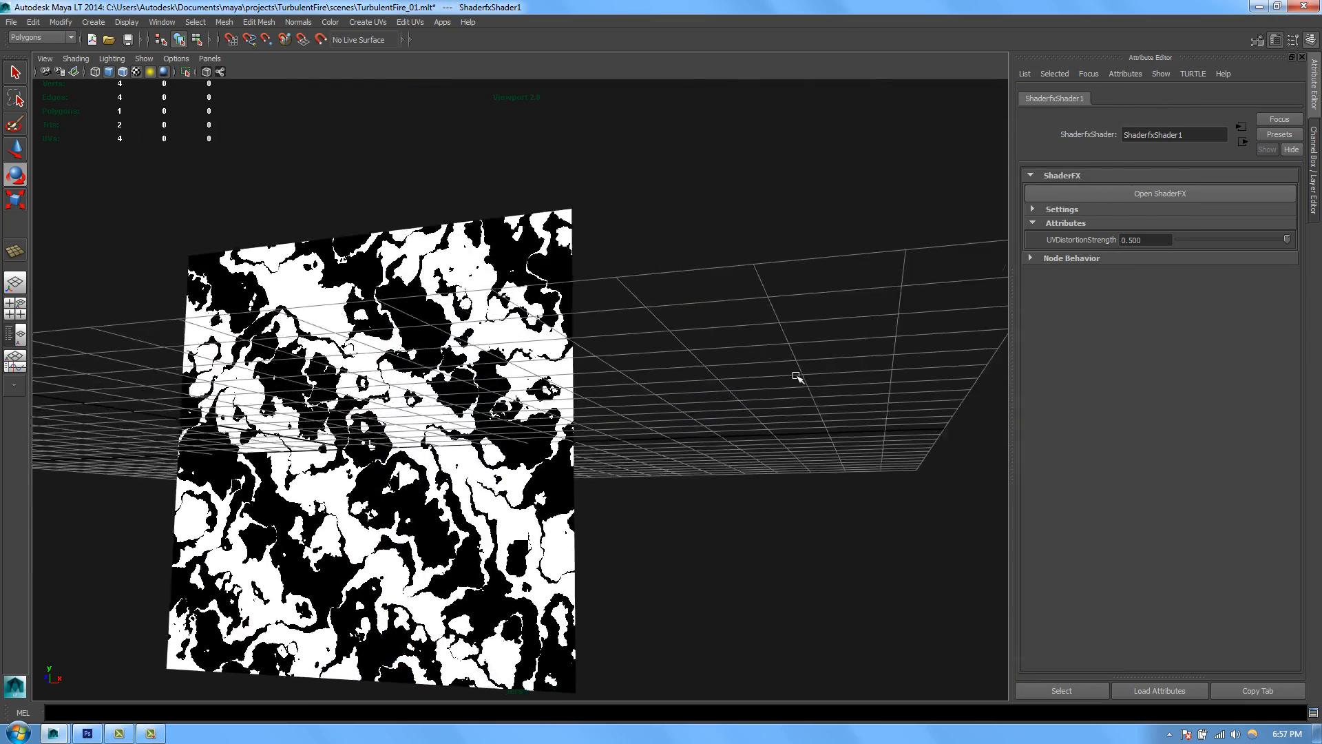
# Step: Test a UVDistortionStrength of 0.051 on the checkered plane, and return it to 0.5
pyautogui.keyDown('alt'); pyautogui.moveTo(680, 415); pyautogui.dragTo(852, 331); pyautogui.keyUp('alt')
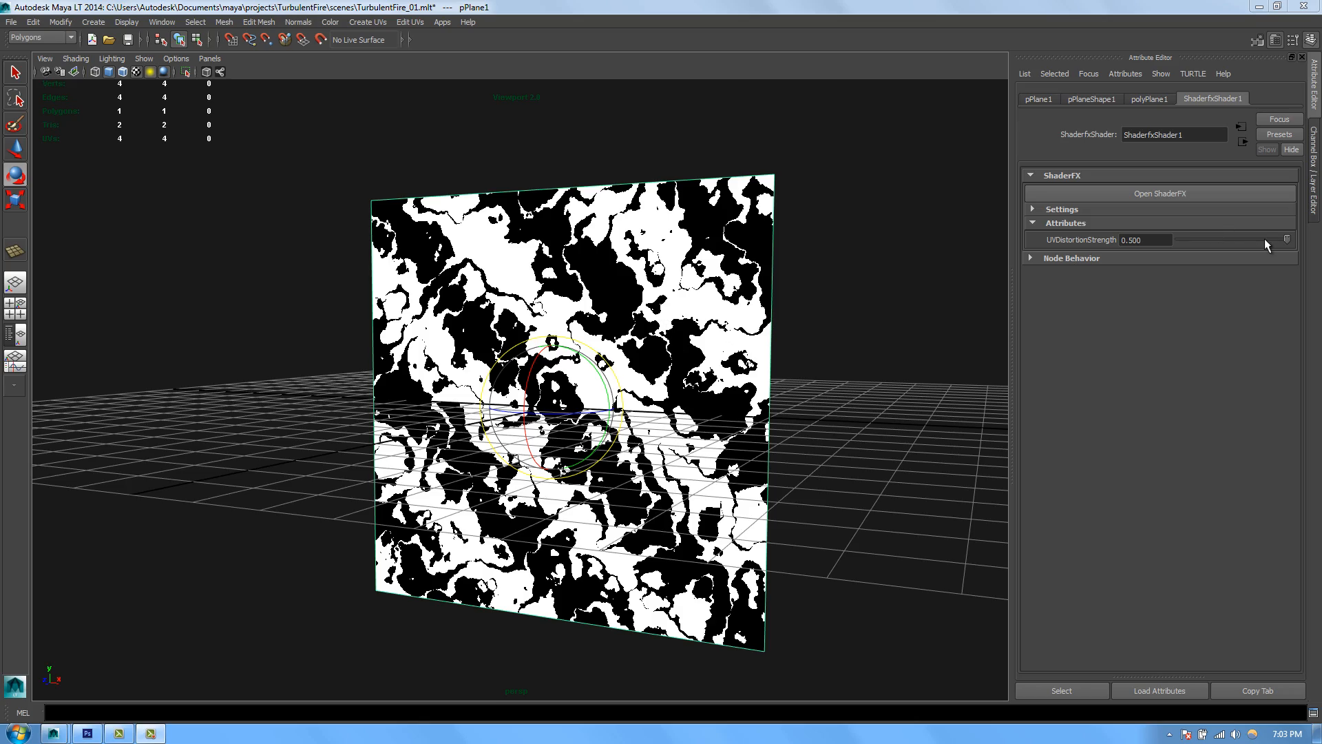
pyautogui.moveTo(1287, 238)
pyautogui.mouseDown()
pyautogui.moveTo(1176, 242)
pyautogui.moveTo(1189, 243)
pyautogui.mouseUp()
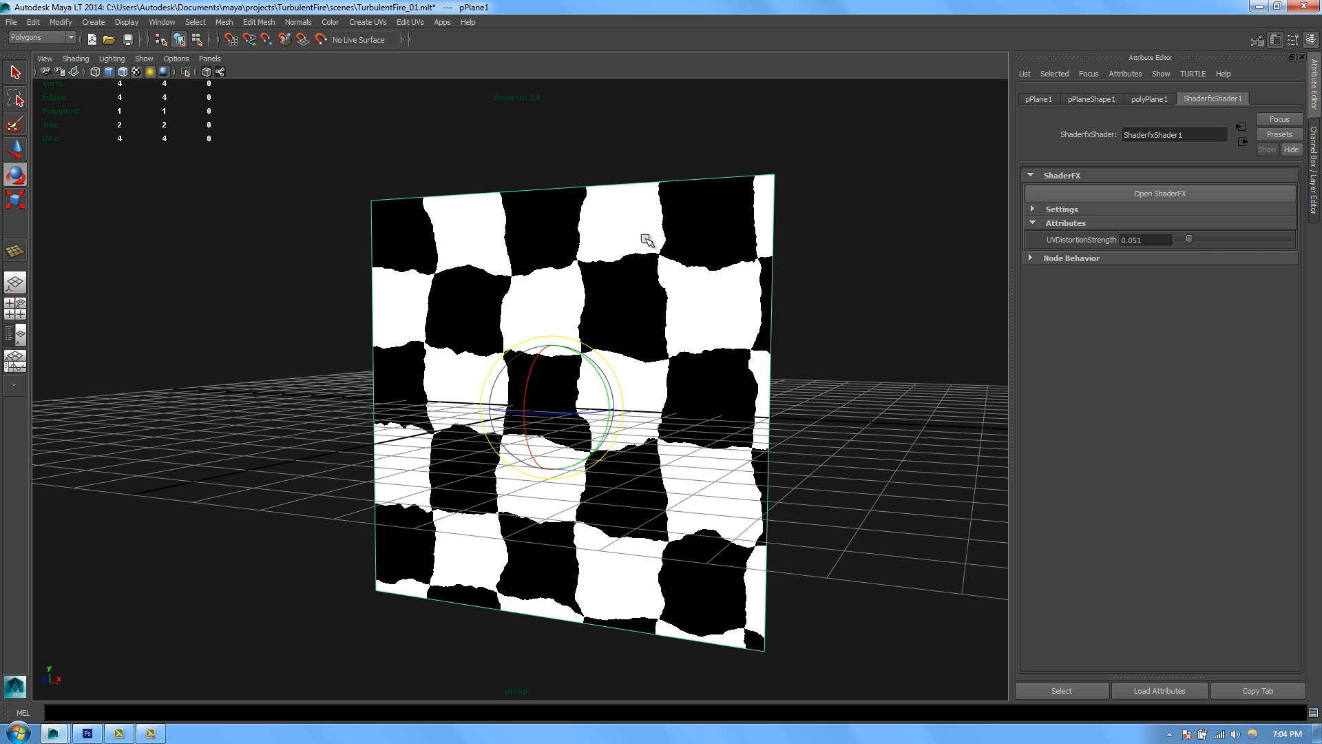
pyautogui.moveTo(1188, 234); pyautogui.dragTo(1301, 239)
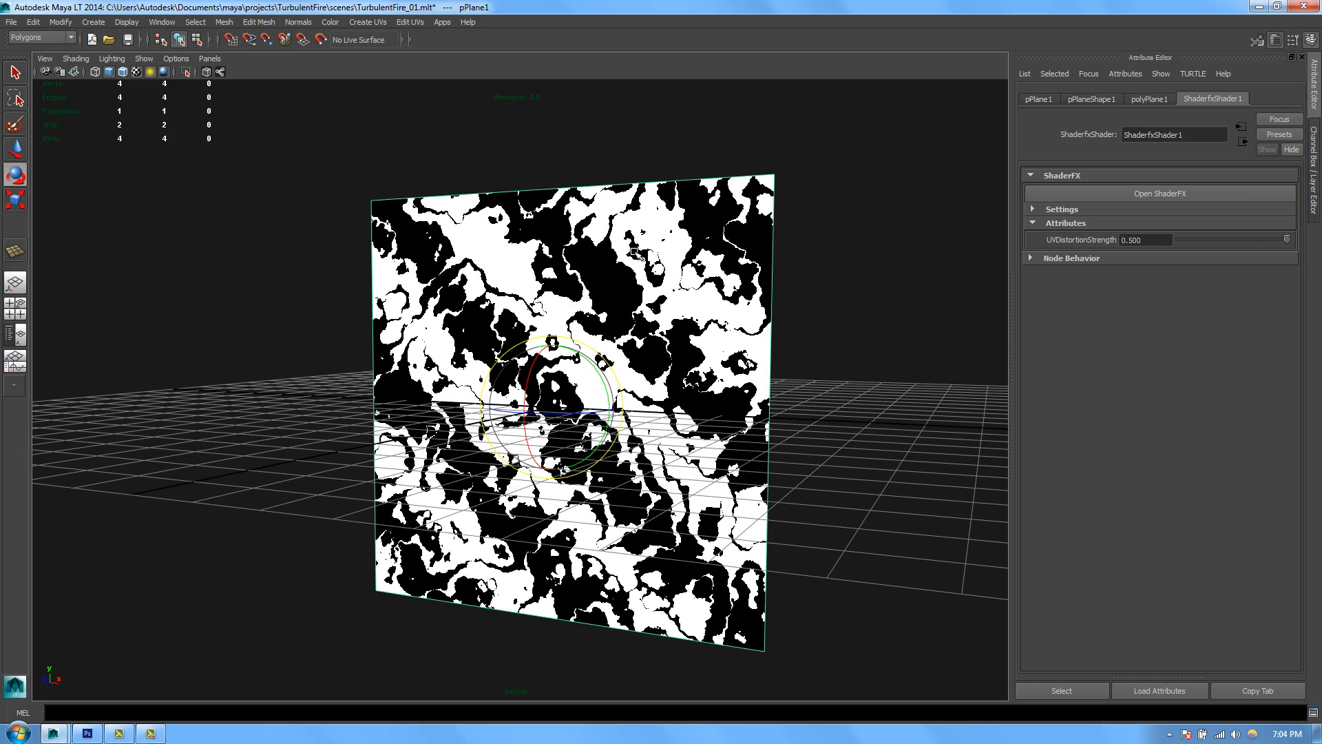
# Step: Reopen the ShaderFX editor and enlarge its window to show more of the node network
pyautogui.click(1113, 195)
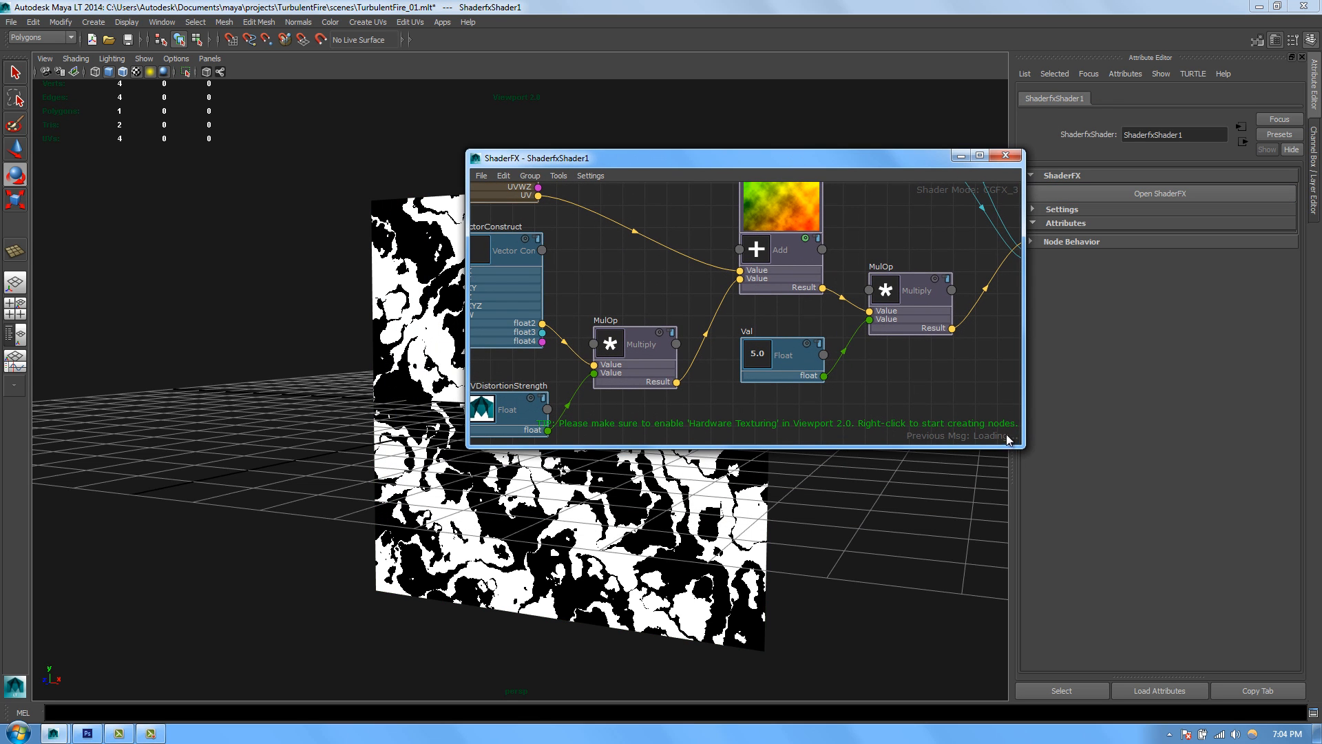
pyautogui.moveTo(1022, 444); pyautogui.dragTo(1112, 649)
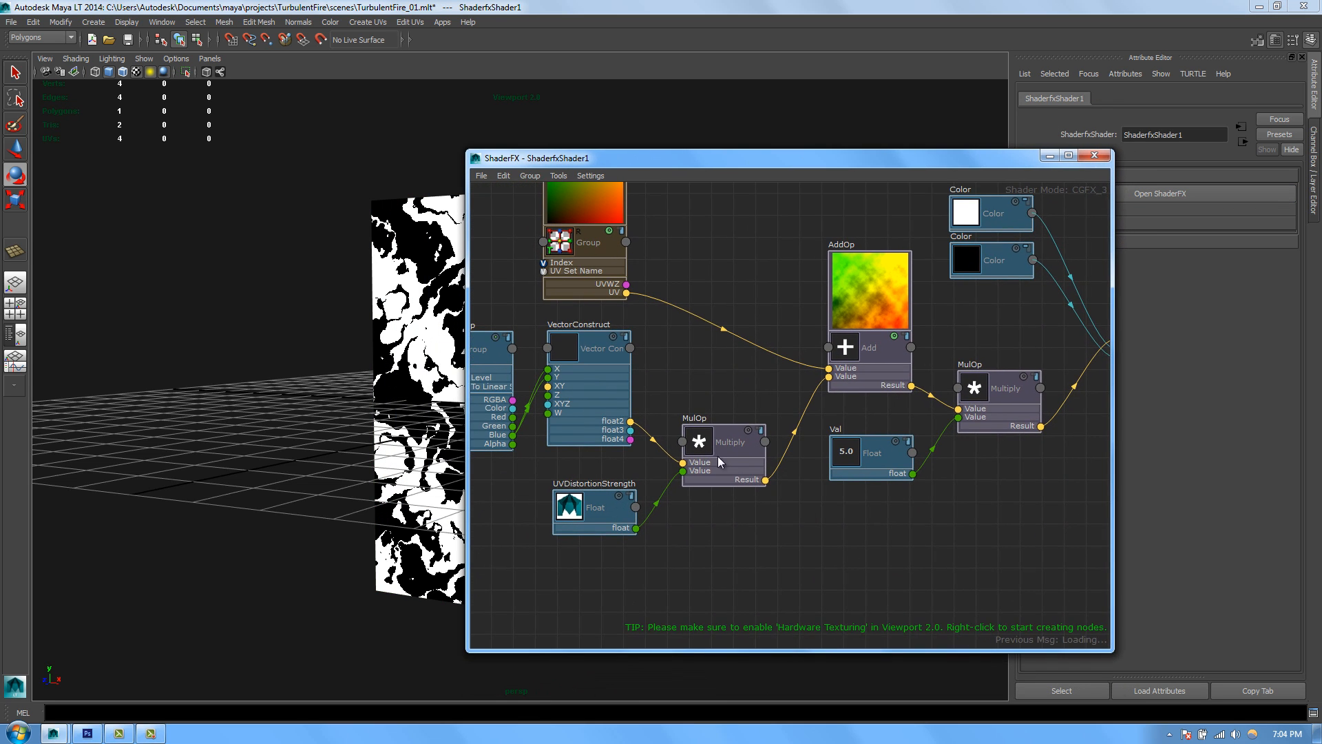
# Step: Add a UV Panner node to the shader network, placed near the Multiply node that feeds Checker2D
pyautogui.scroll(-1, 757, 364)
pyautogui.keyDown('alt'); pyautogui.moveTo(756, 361); pyautogui.dragTo(745, 444, button='middle'); pyautogui.keyUp('alt')
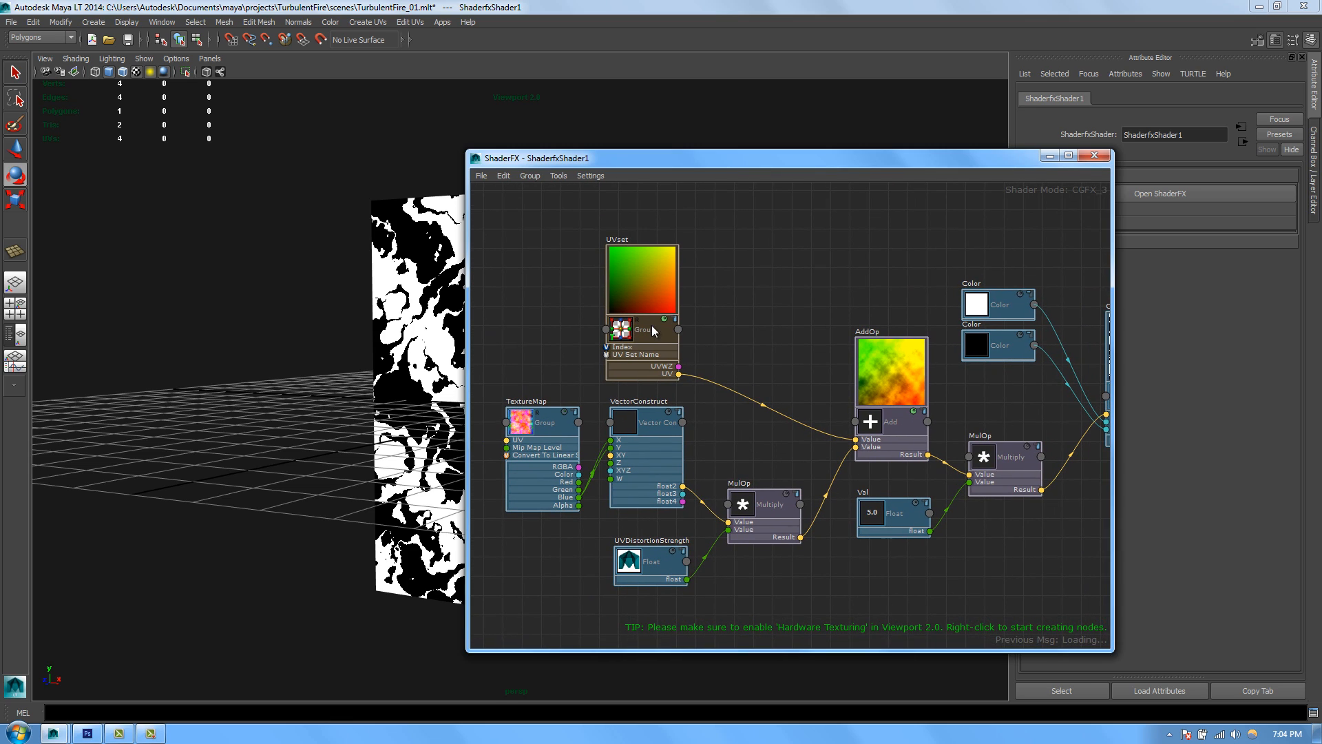
pyautogui.scroll(3, 368, 353)
pyautogui.keyDown('alt'); pyautogui.moveTo(303, 363); pyautogui.dragTo(279, 342); pyautogui.keyUp('alt')
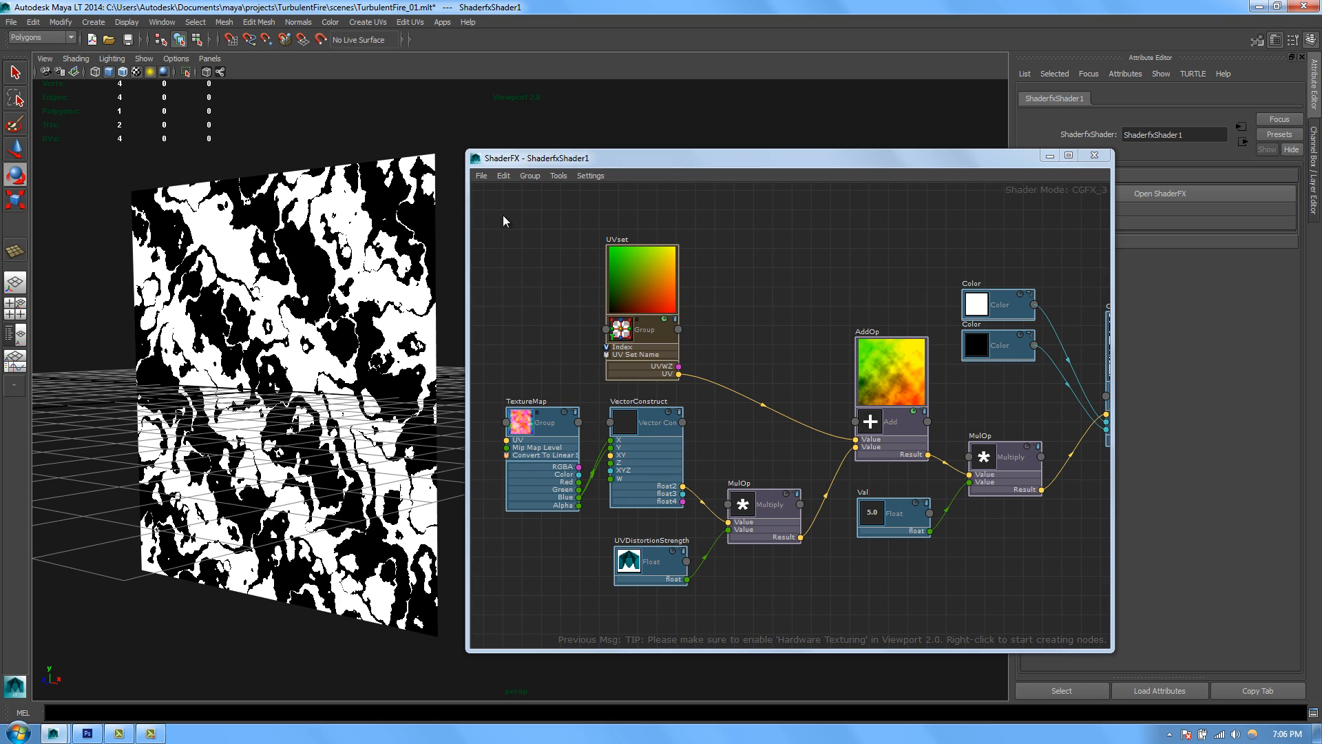
pyautogui.moveTo(799, 393); pyautogui.dragTo(568, 320, button='middle')
pyautogui.rightClick(770, 484)
pyautogui.moveTo(829, 490)
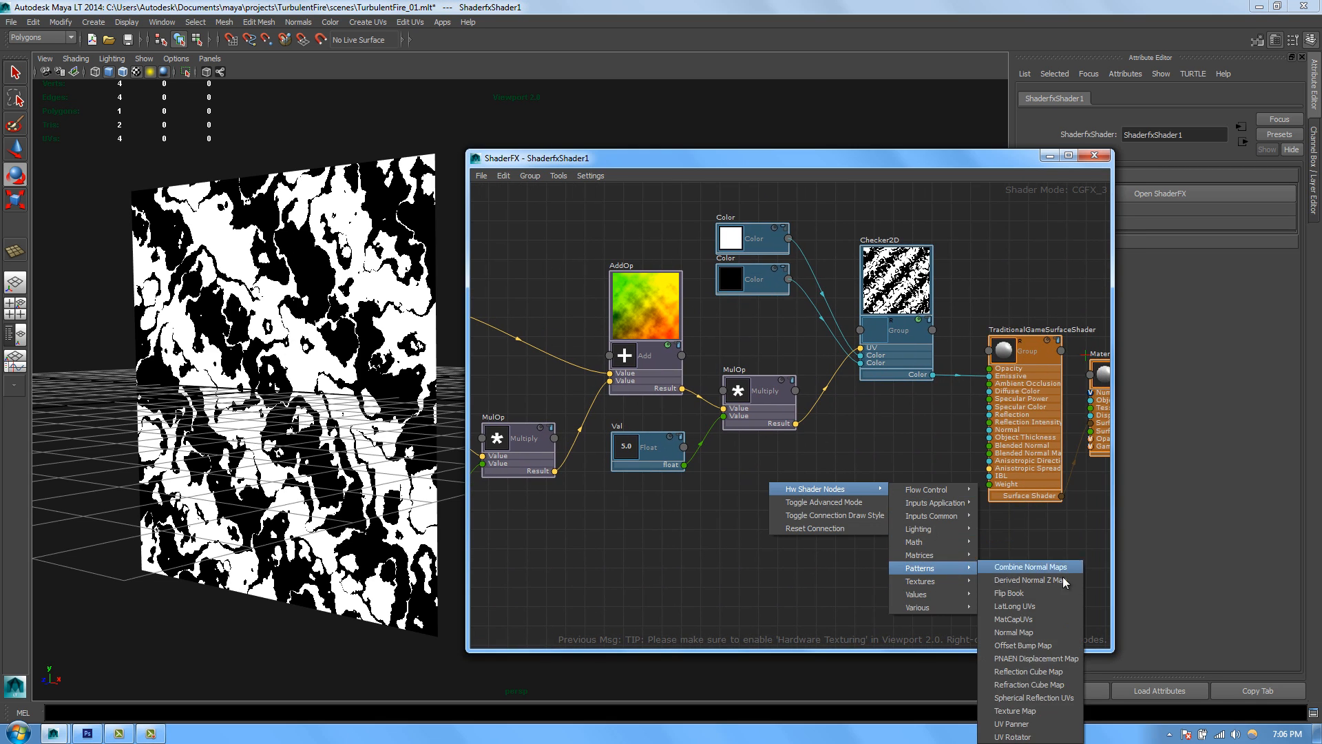
pyautogui.moveTo(928, 582)
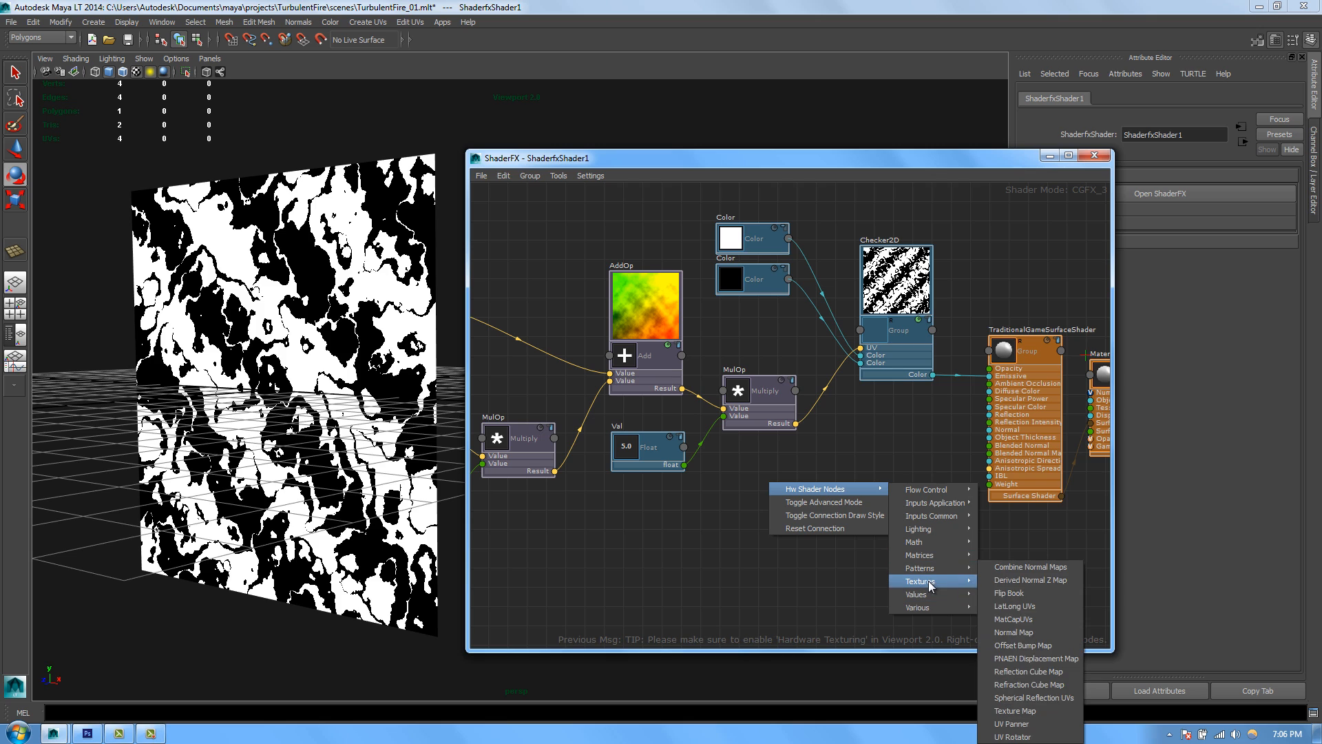
pyautogui.click(1010, 724)
pyautogui.moveTo(774, 530); pyautogui.dragTo(798, 488)
pyautogui.moveTo(753, 414); pyautogui.dragTo(739, 426, button='middle')
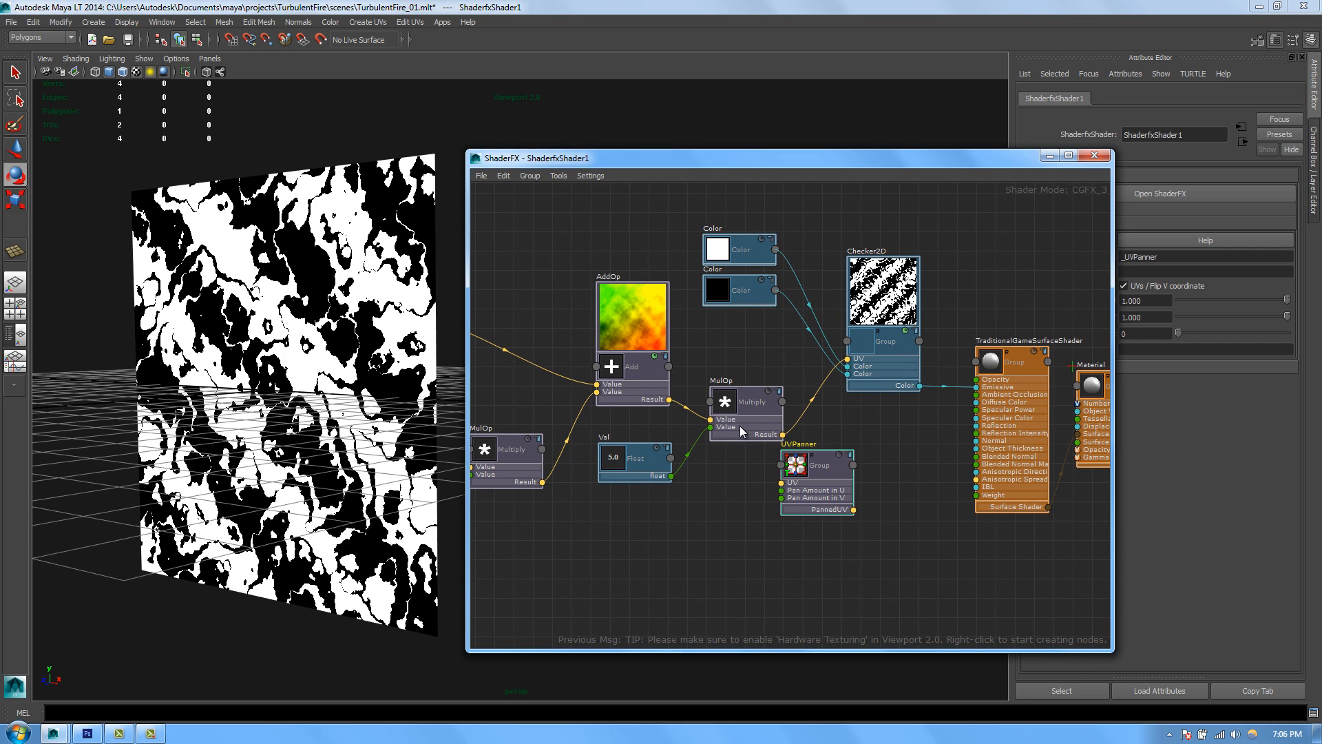
# Step: Insert UVPanner before Checker2D by wiring Multiply's Result to its UV input and its PannedUV output to Checker2D's UV input
pyautogui.moveTo(767, 423); pyautogui.dragTo(691, 416)
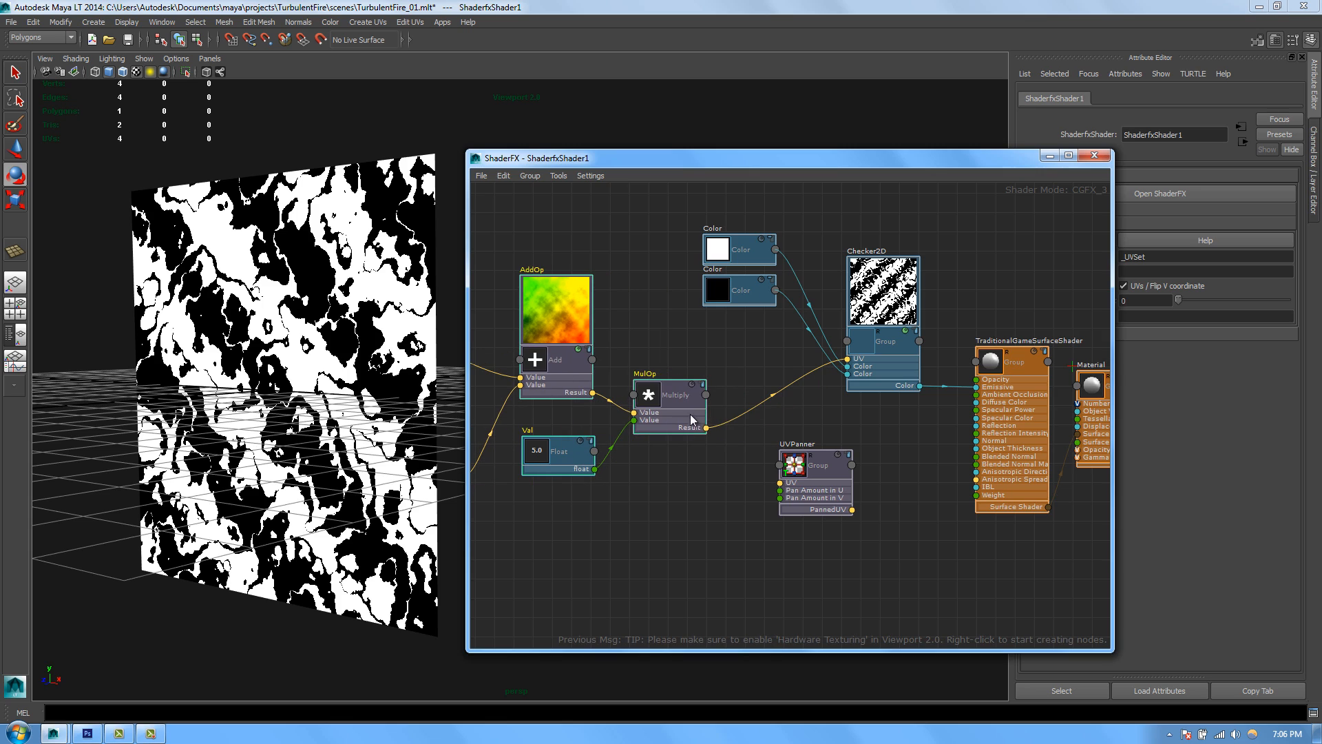
pyautogui.moveTo(799, 488); pyautogui.dragTo(706, 427)
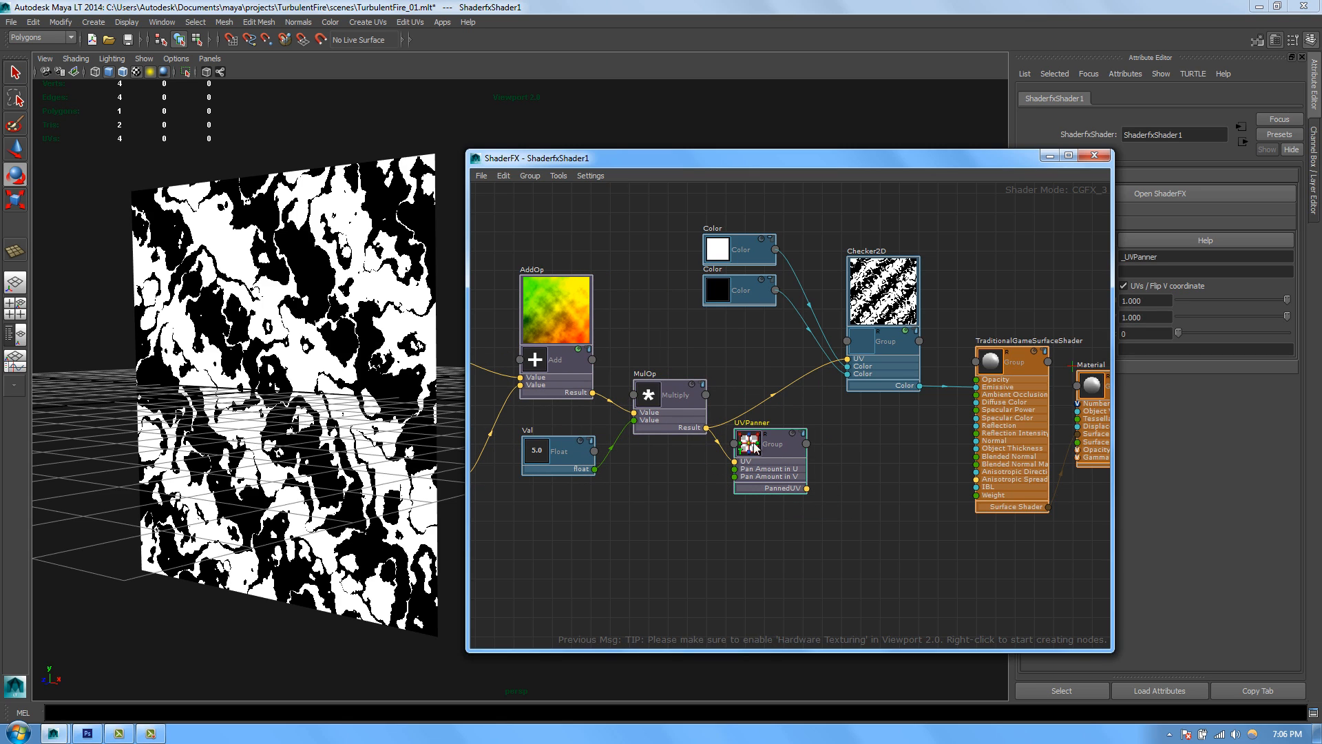
pyautogui.moveTo(801, 491); pyautogui.dragTo(847, 360)
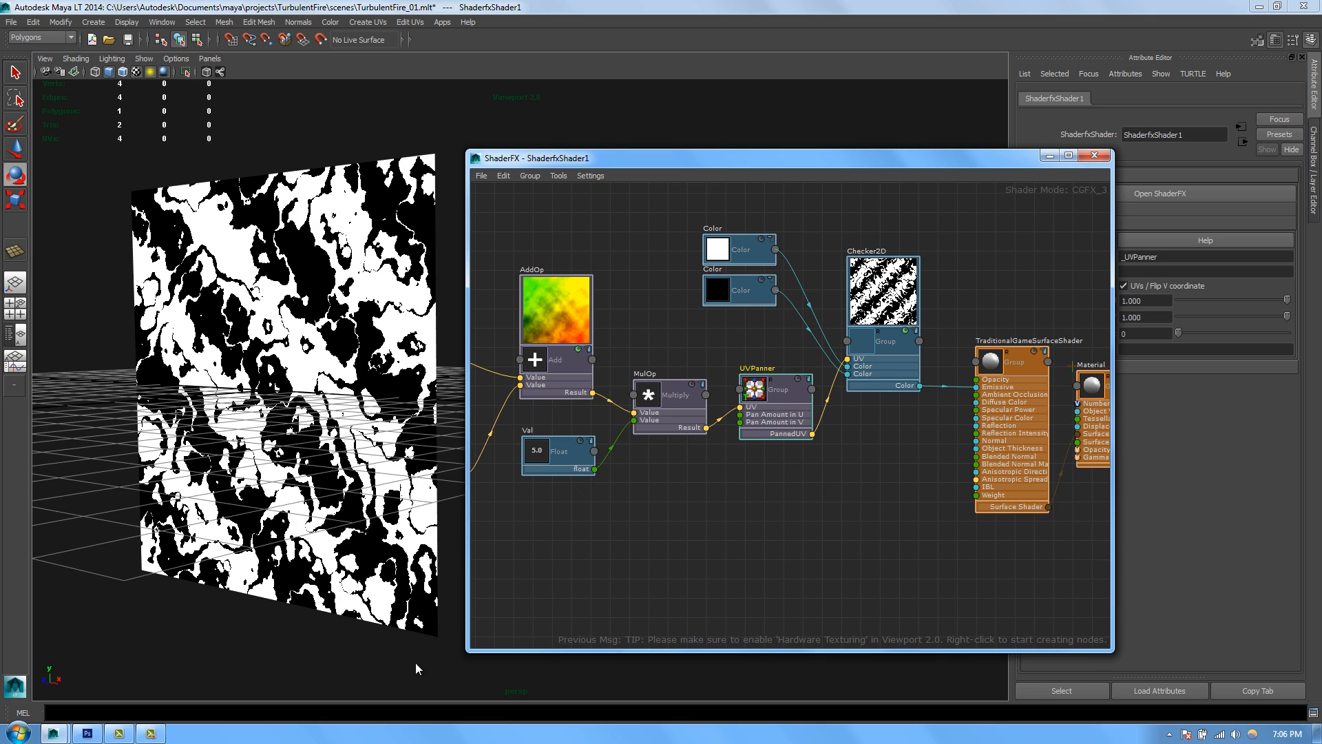
# Step: Display the Range Slider and Time Slider, and scrub the timeline to preview the checker pattern
pyautogui.rightClick(4, 707)
pyautogui.click(20, 677)
pyautogui.rightClick(4, 709)
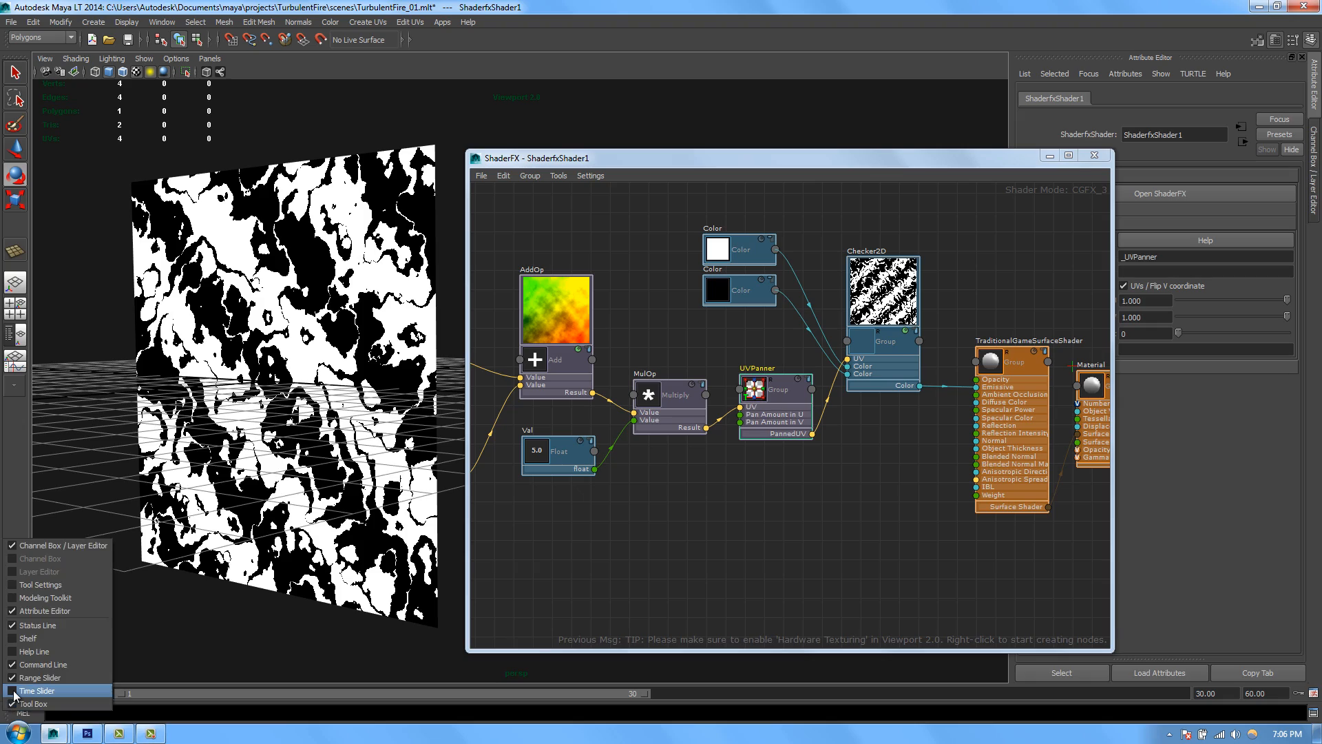
pyautogui.click(20, 665)
pyautogui.click(48, 680)
pyautogui.moveTo(74, 680); pyautogui.dragTo(2, 719)
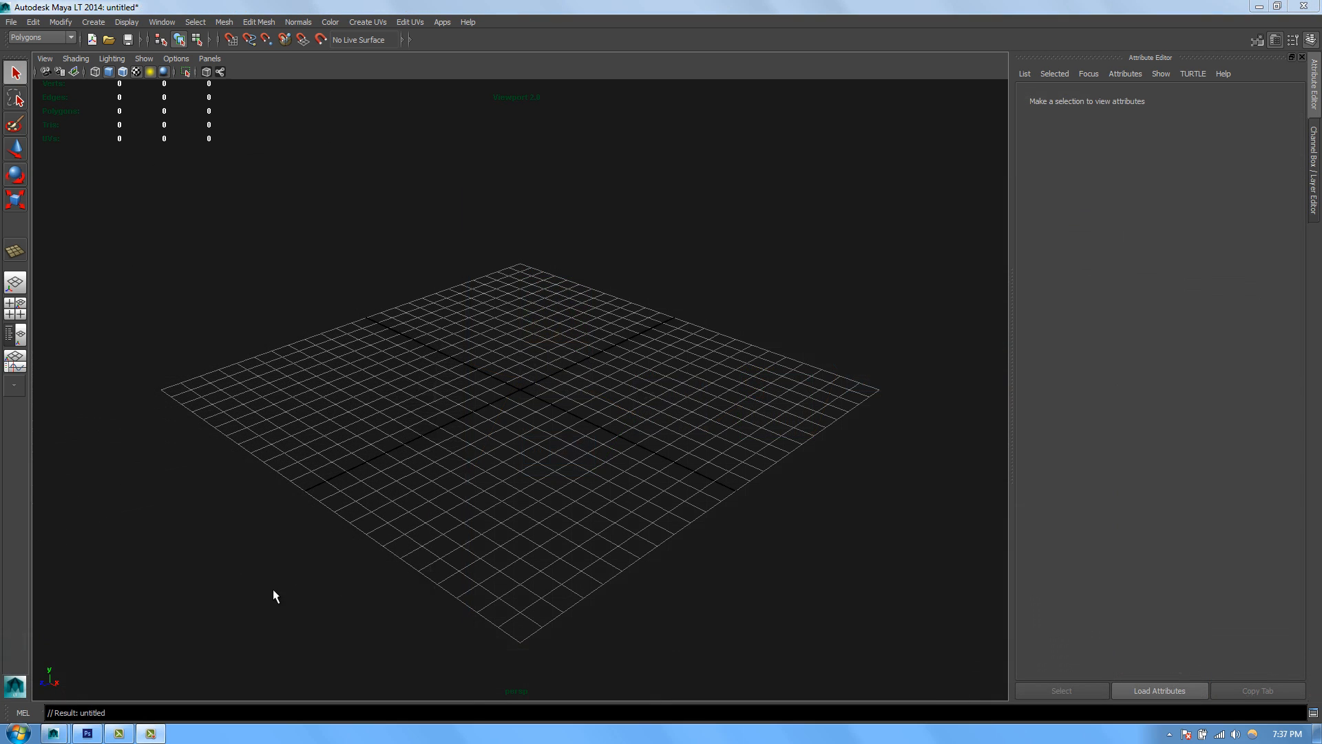
# Step: Switch to Photoshop to examine the Flame_01.png sprite, and return to Maya LT
pyautogui.click(90, 732)
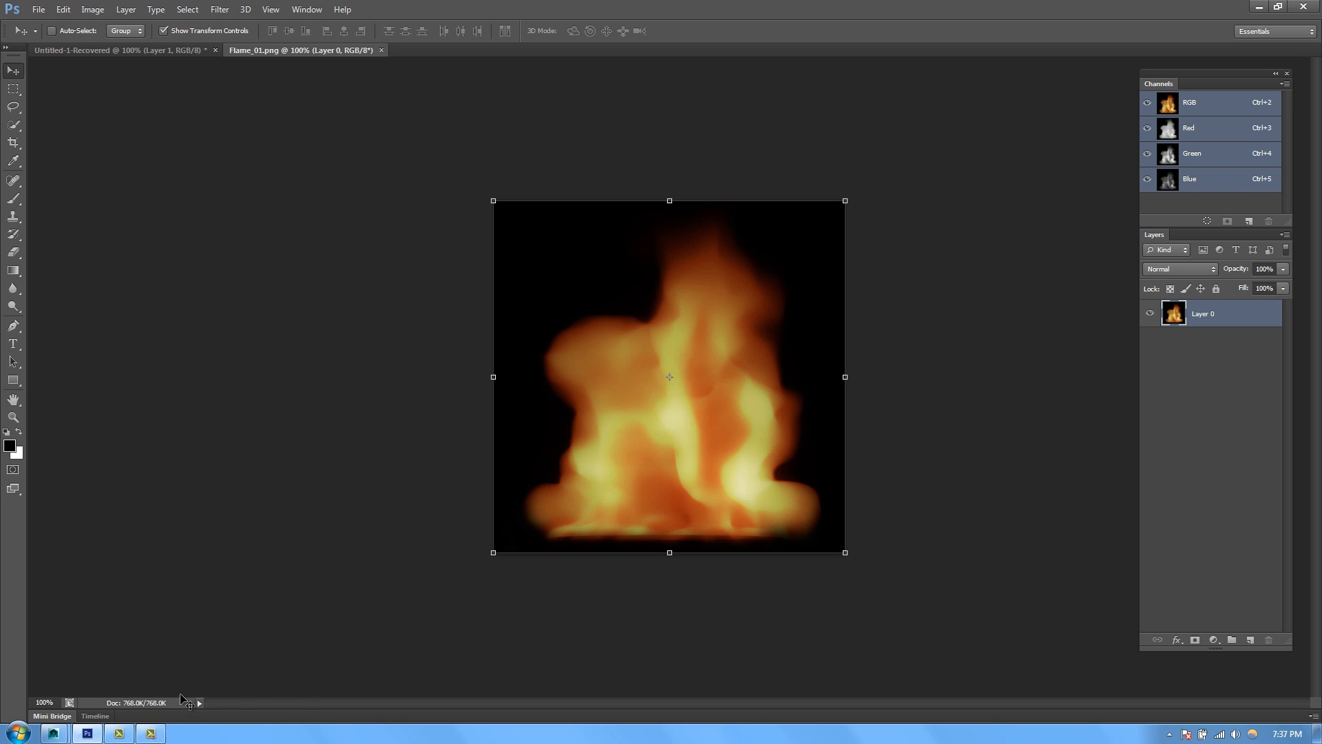
pyautogui.moveTo(53, 733)
pyautogui.click(238, 678)
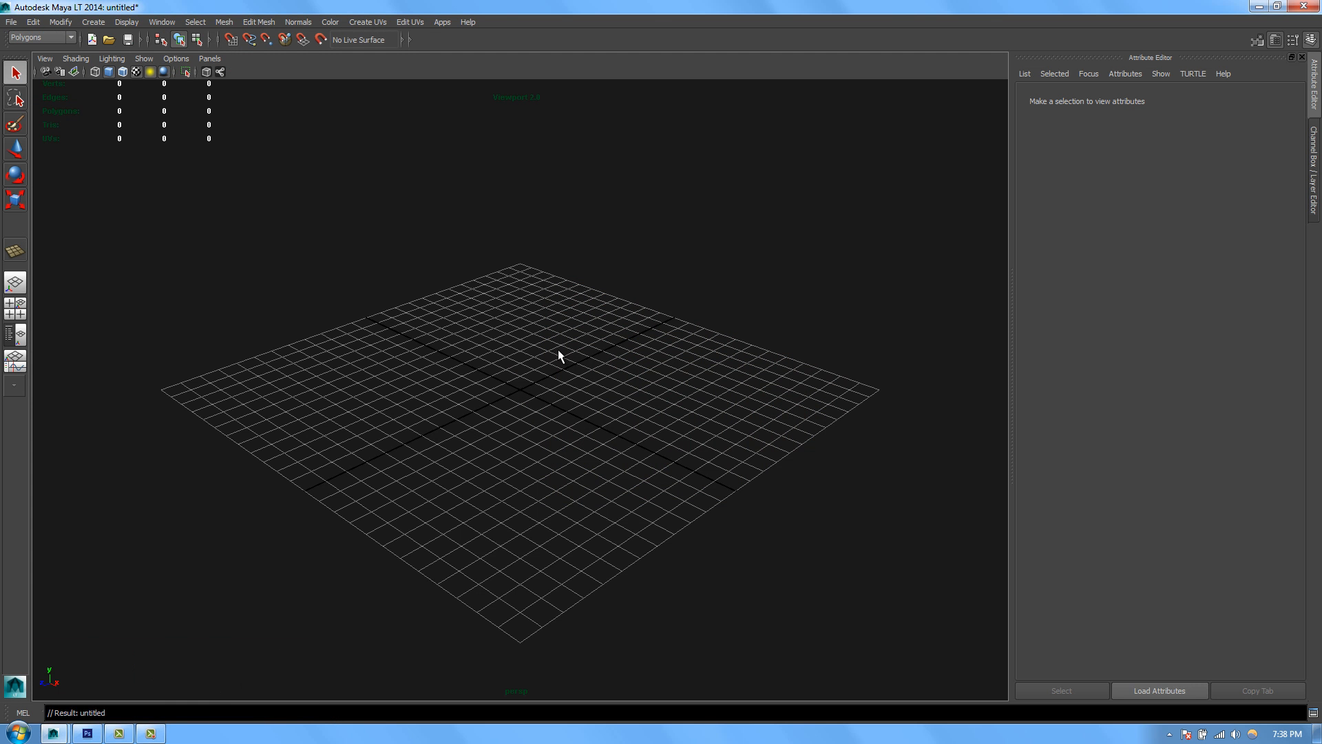
# Step: Create a new ShaderFX shader in the Hypershade and name it TurbulentFire_01
pyautogui.hotkey('shift', 't')
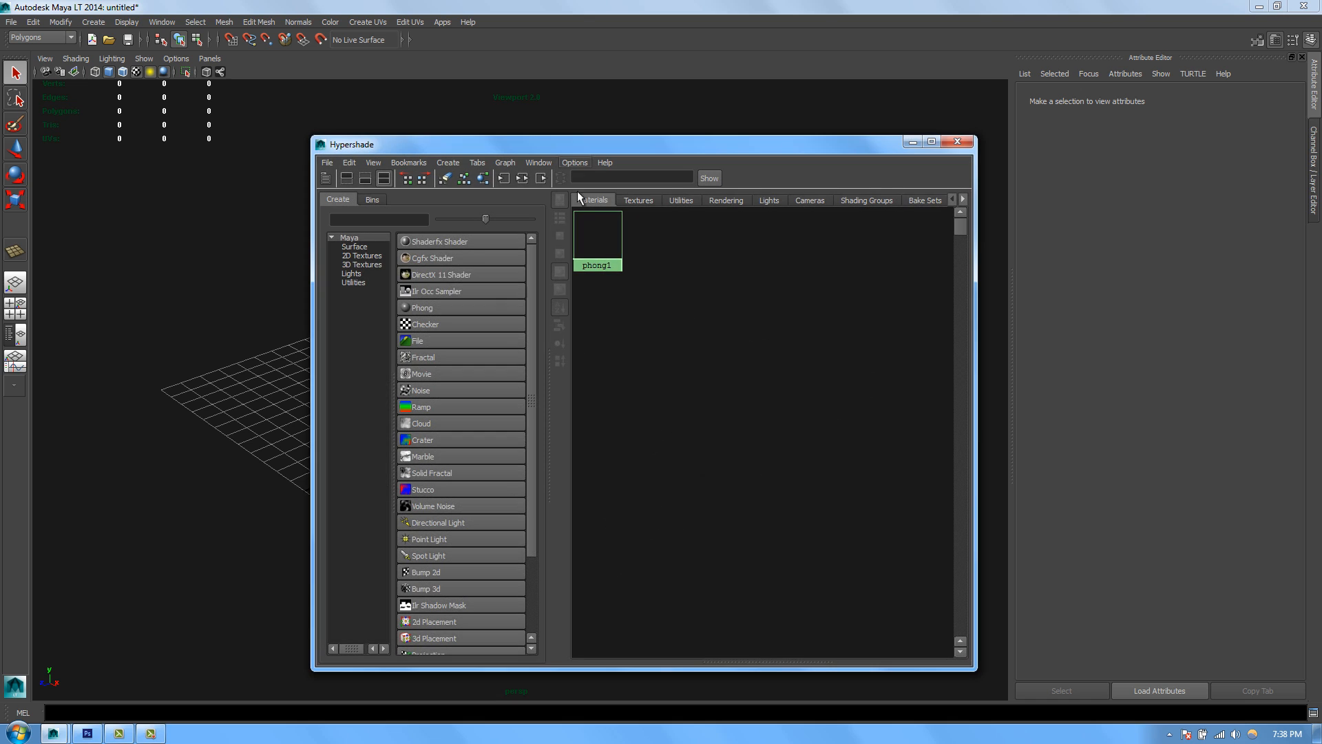
pyautogui.click(438, 242)
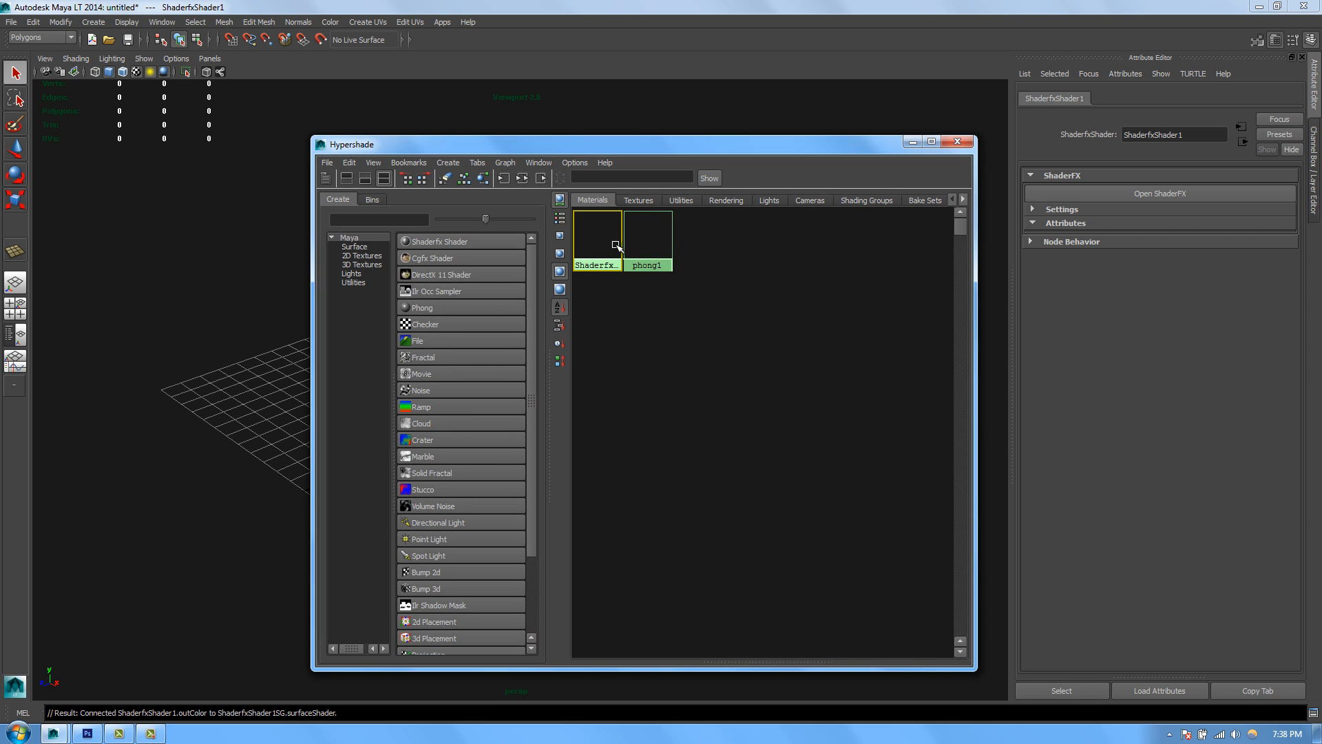
pyautogui.doubleClick(1177, 136)
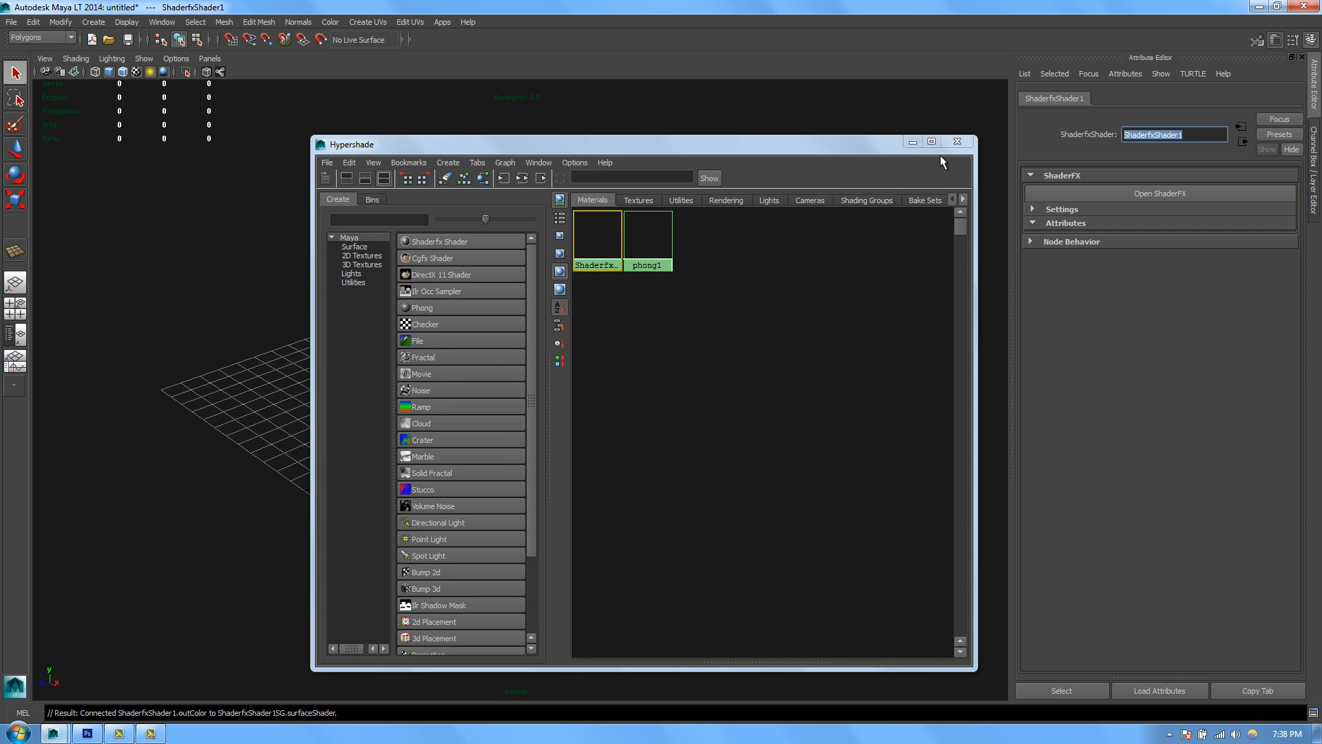
pyautogui.write('TurbulentFire_01')
pyautogui.press('Return')
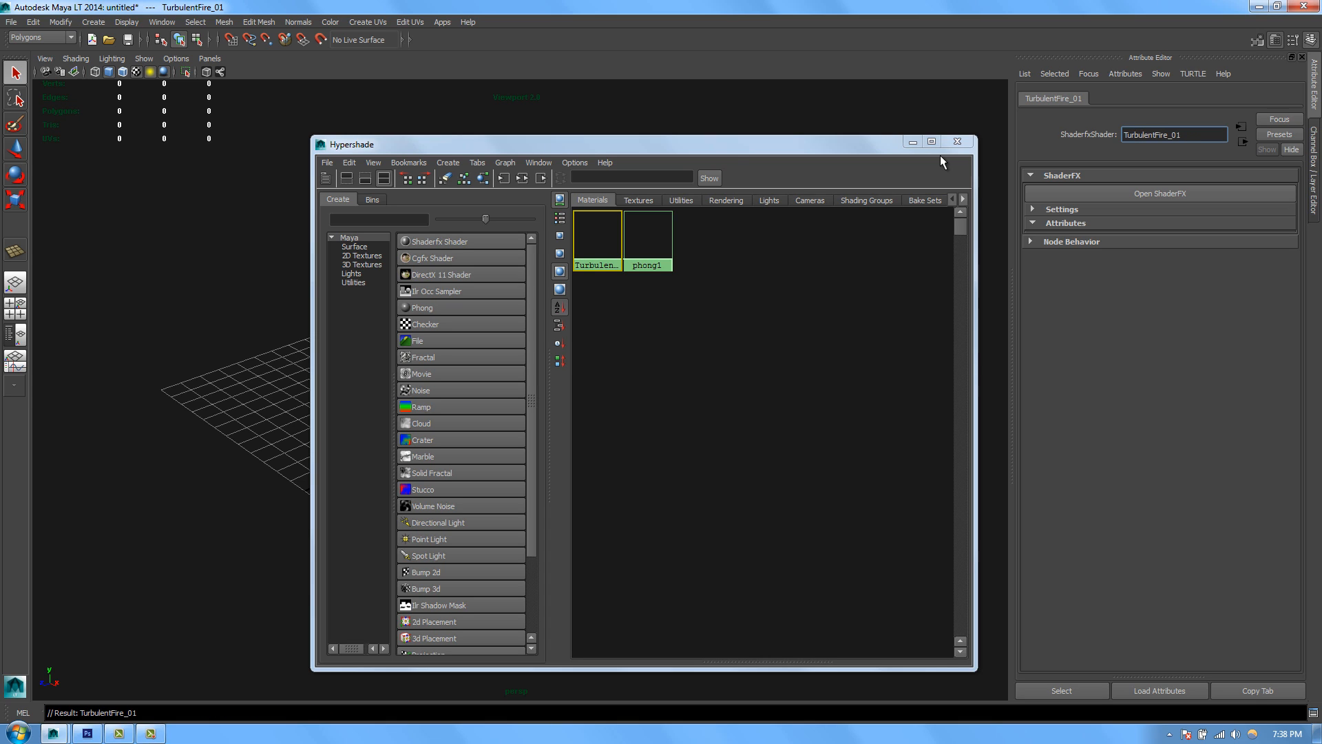
# Step: Save the scene as TurbulentFire_02 in the TurbulentFire project's scenes folder
pyautogui.click(11, 21)
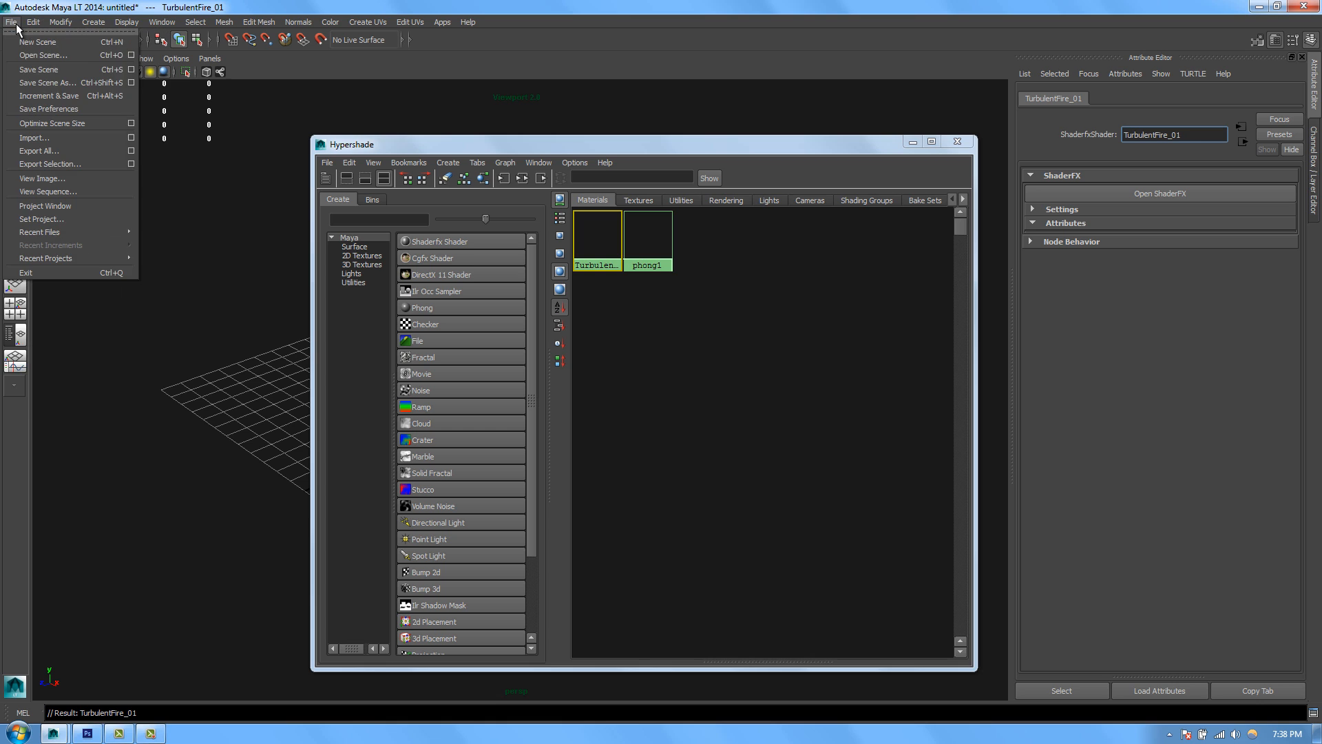
pyautogui.click(47, 82)
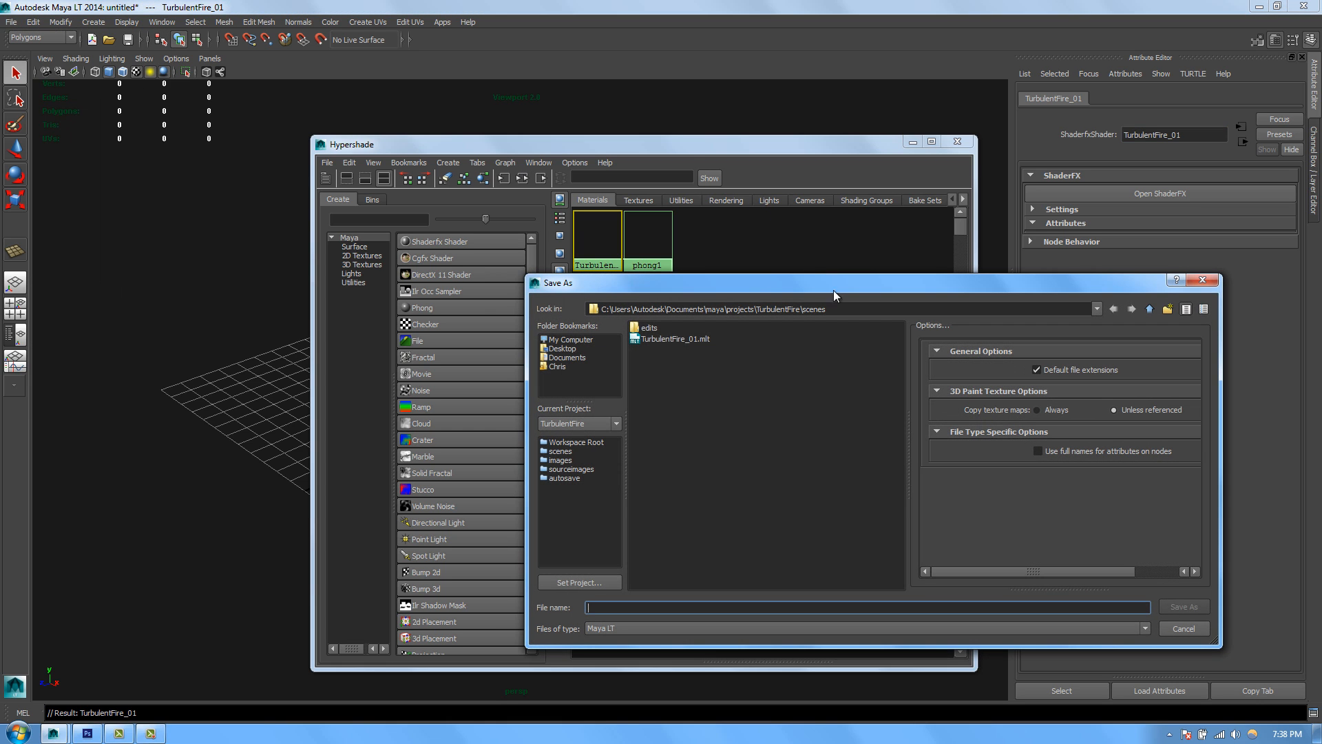
pyautogui.click(694, 341)
pyautogui.moveTo(639, 608); pyautogui.dragTo(815, 577)
pyautogui.write('2')
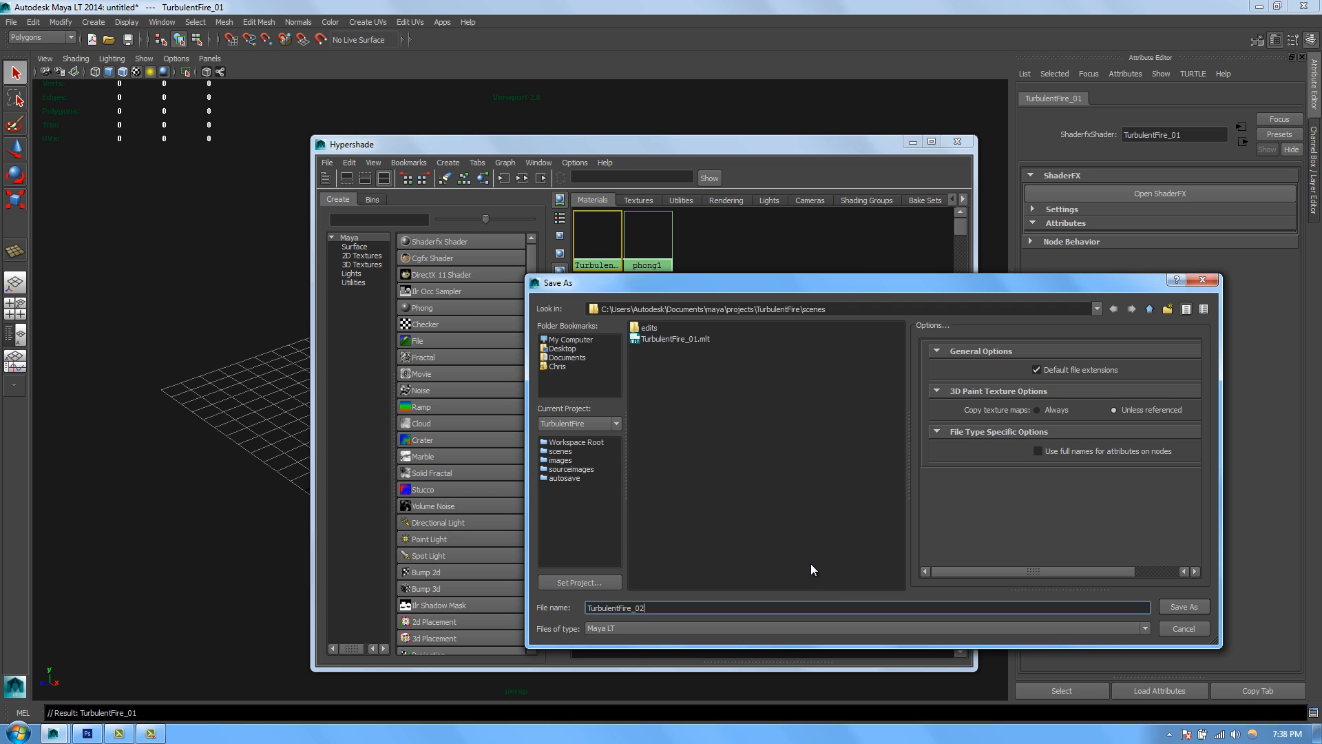
pyautogui.press('Return')
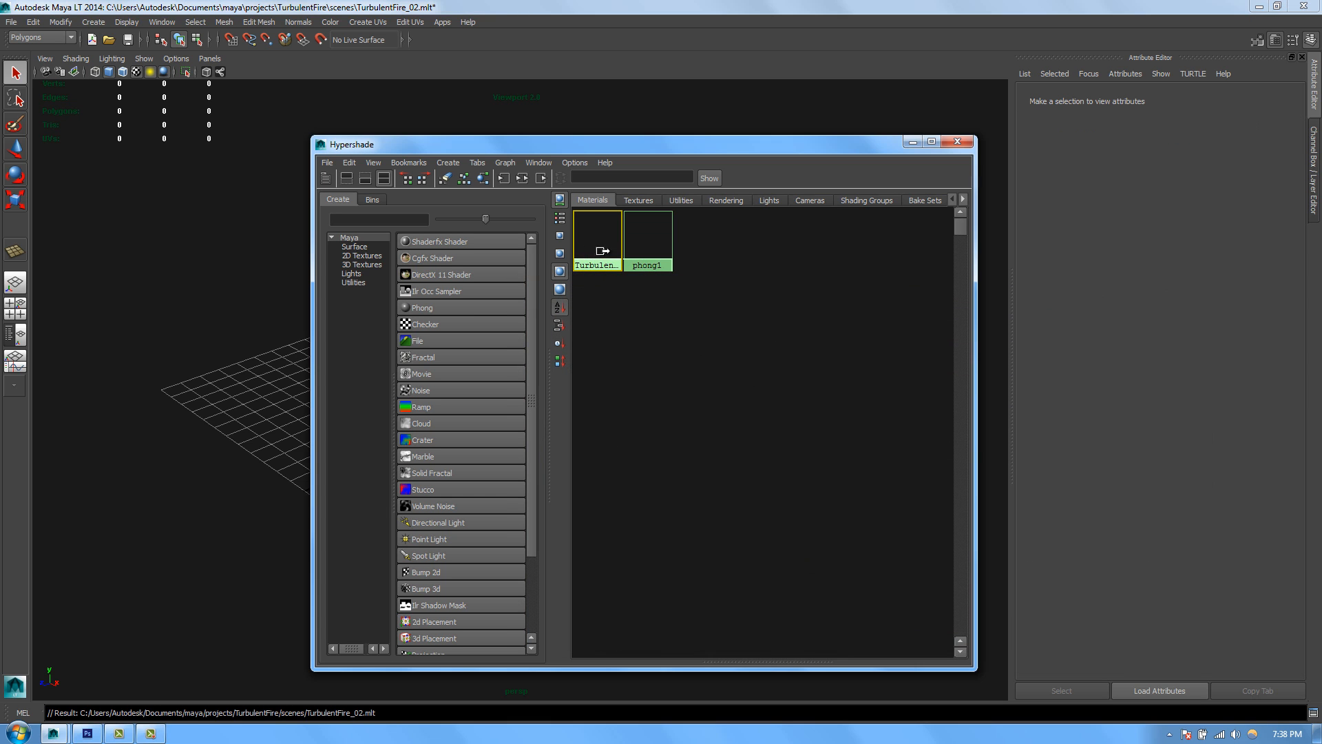
# Step: Open the TurbulentFire_01 material in the ShaderFX editor, close the Hypershade, and enlarge the editor over the viewport
pyautogui.doubleClick(599, 249)
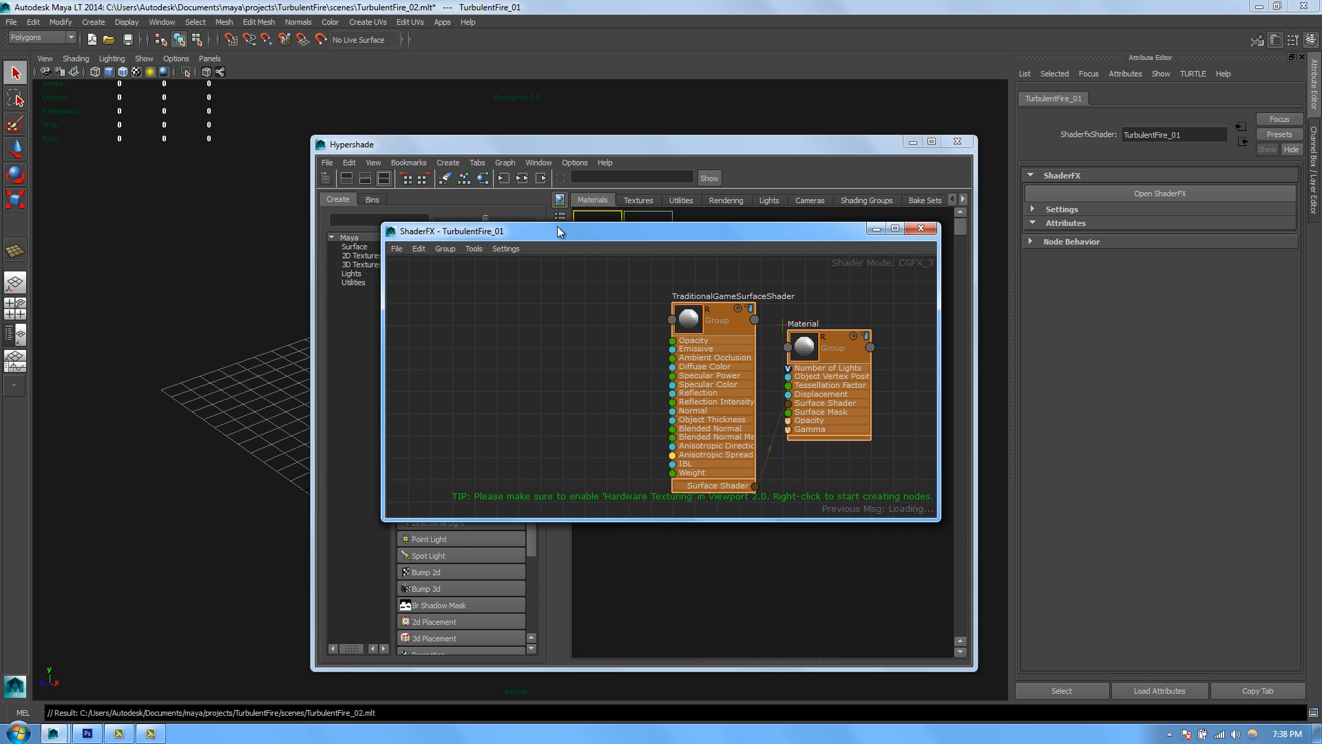
pyautogui.moveTo(558, 232); pyautogui.dragTo(415, 156)
pyautogui.moveTo(796, 444); pyautogui.dragTo(883, 674)
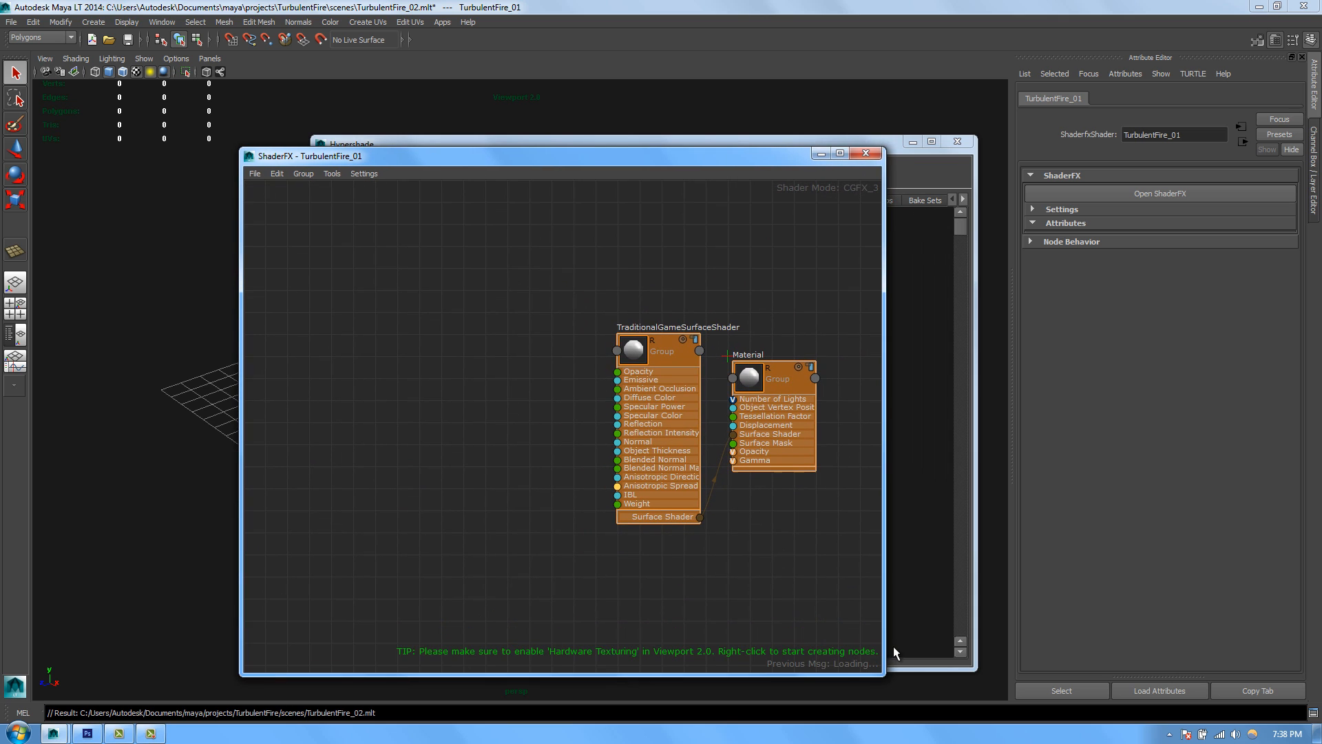
pyautogui.click(956, 142)
pyautogui.moveTo(633, 161); pyautogui.dragTo(464, 111)
pyautogui.moveTo(750, 630); pyautogui.dragTo(1006, 687)
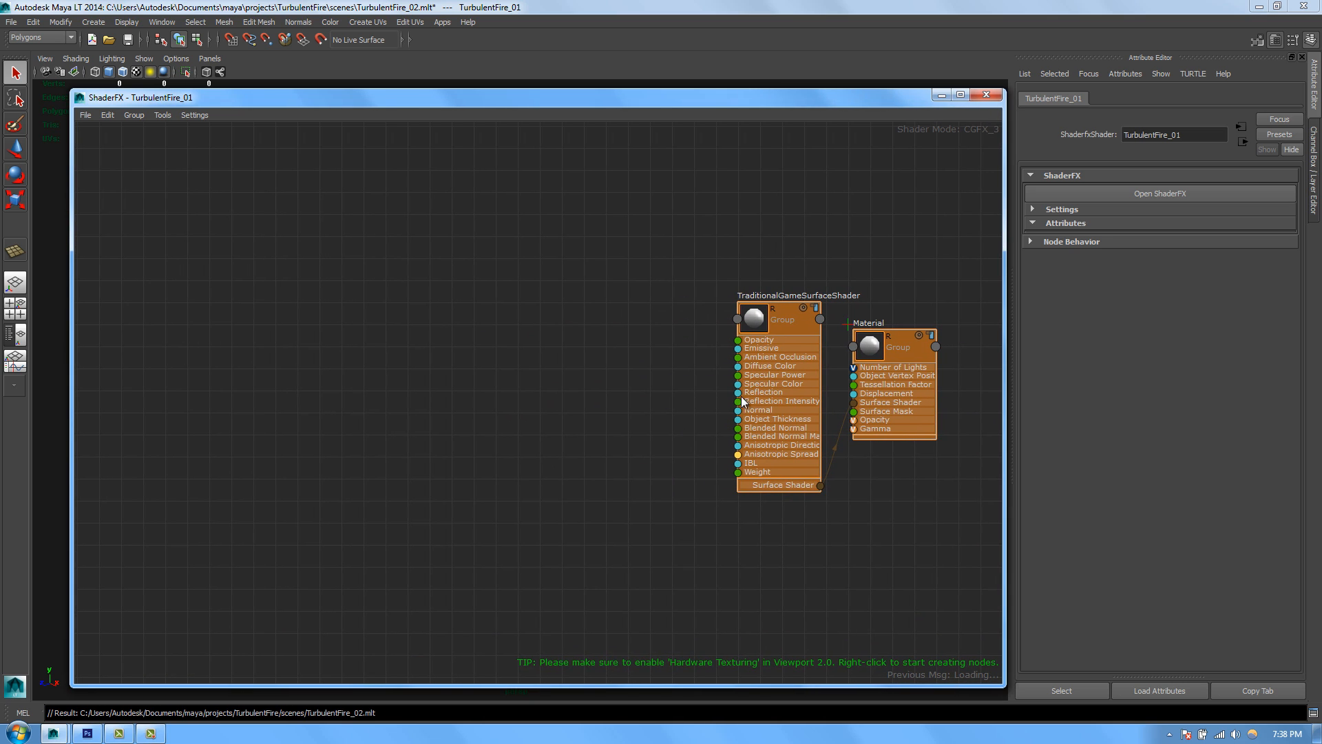
# Step: Add a Texture Map node beside the TraditionalGameSurfaceShader node and name it FireSprite
pyautogui.rightClick(434, 233)
pyautogui.moveTo(482, 239)
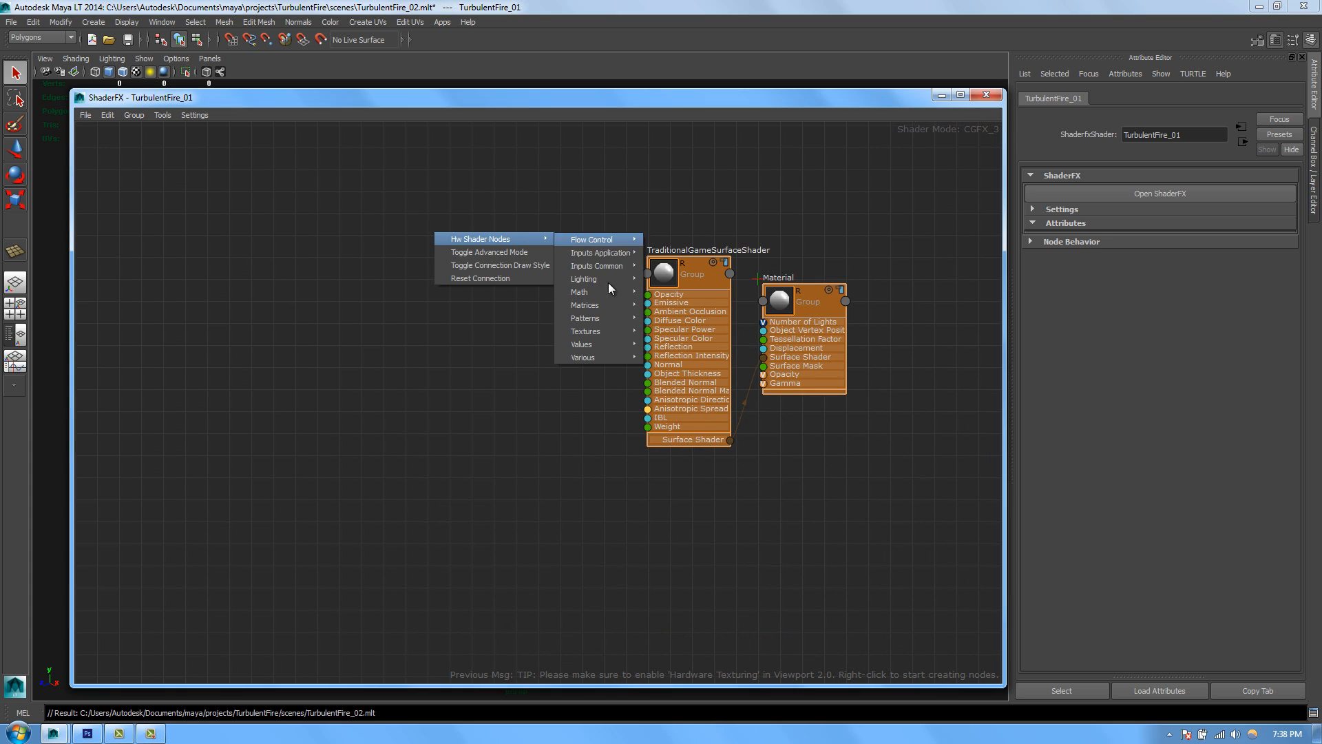
pyautogui.moveTo(585, 332)
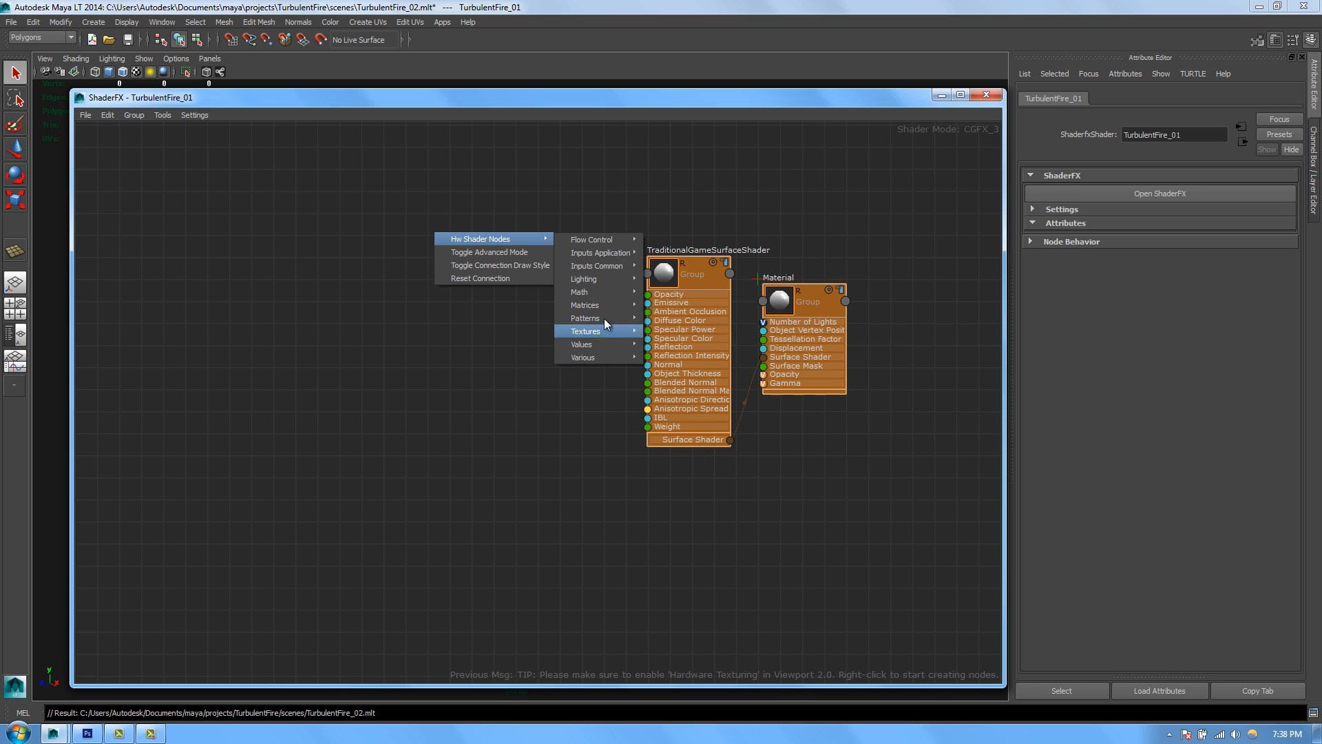
pyautogui.click(733, 477)
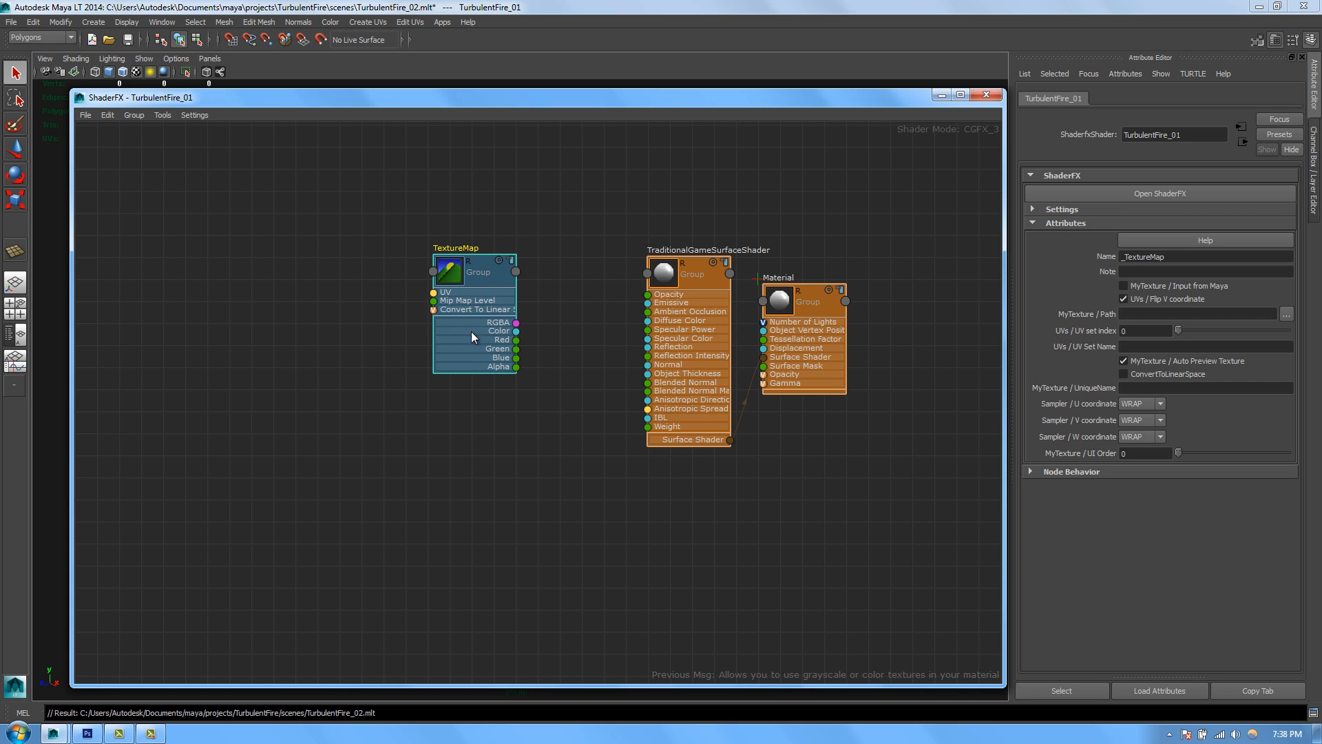
pyautogui.click(1191, 257)
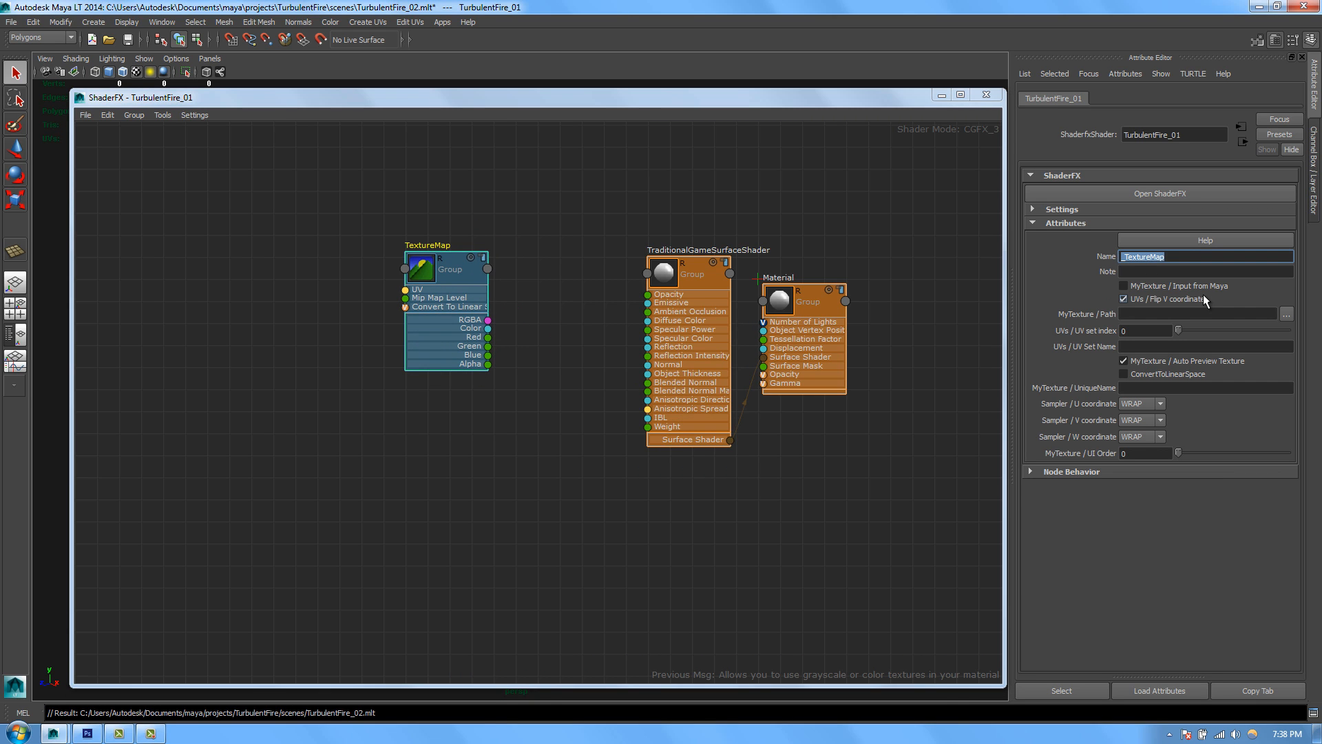
pyautogui.write('FireSprite')
pyautogui.press('Return')
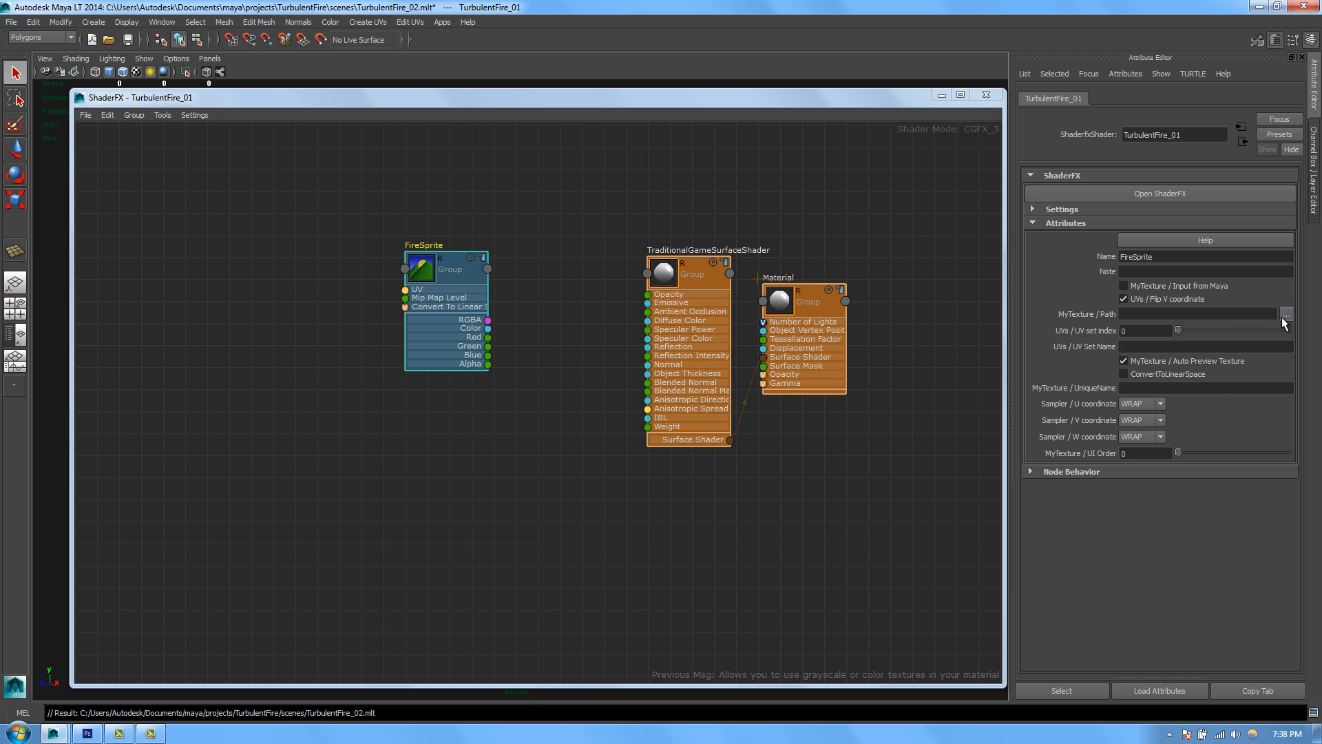
# Step: Load Flame_01.png from the project's images folder as the FireSprite node's texture
pyautogui.click(1285, 315)
pyautogui.moveTo(977, 283); pyautogui.dragTo(659, 169)
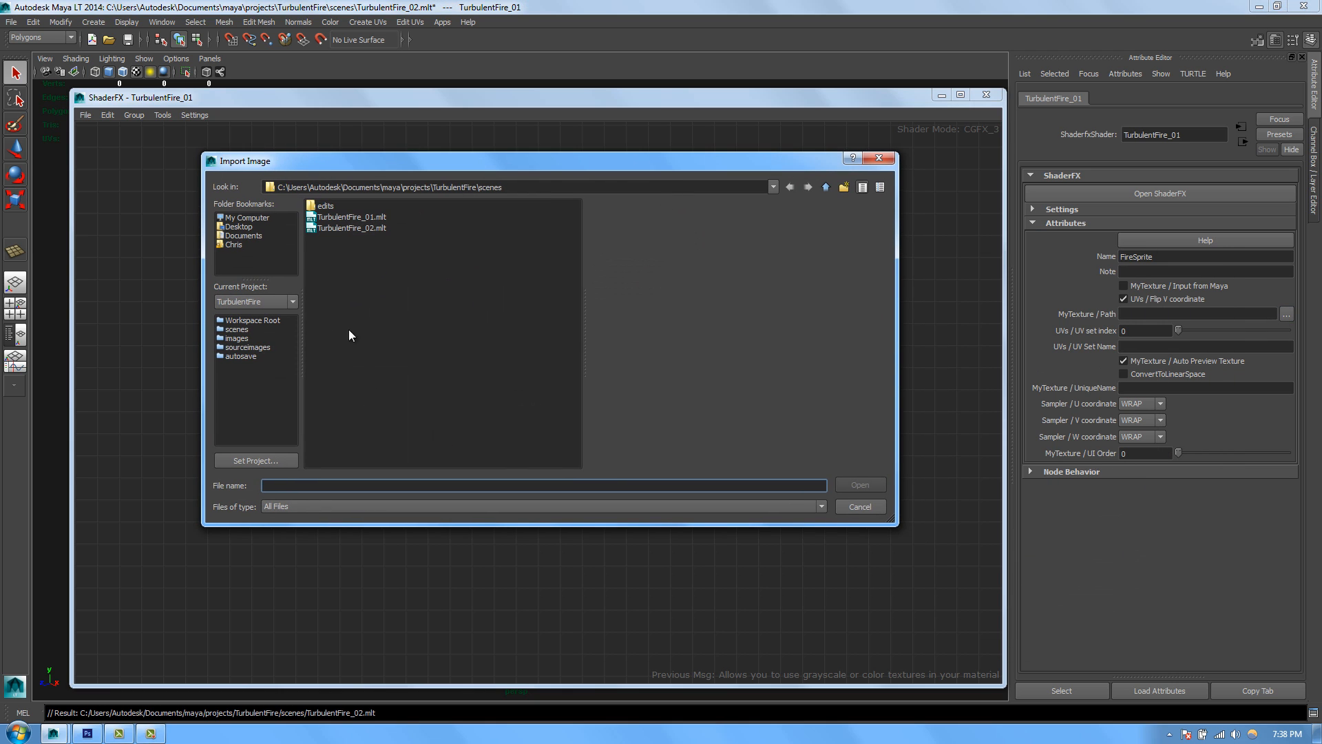
pyautogui.click(235, 338)
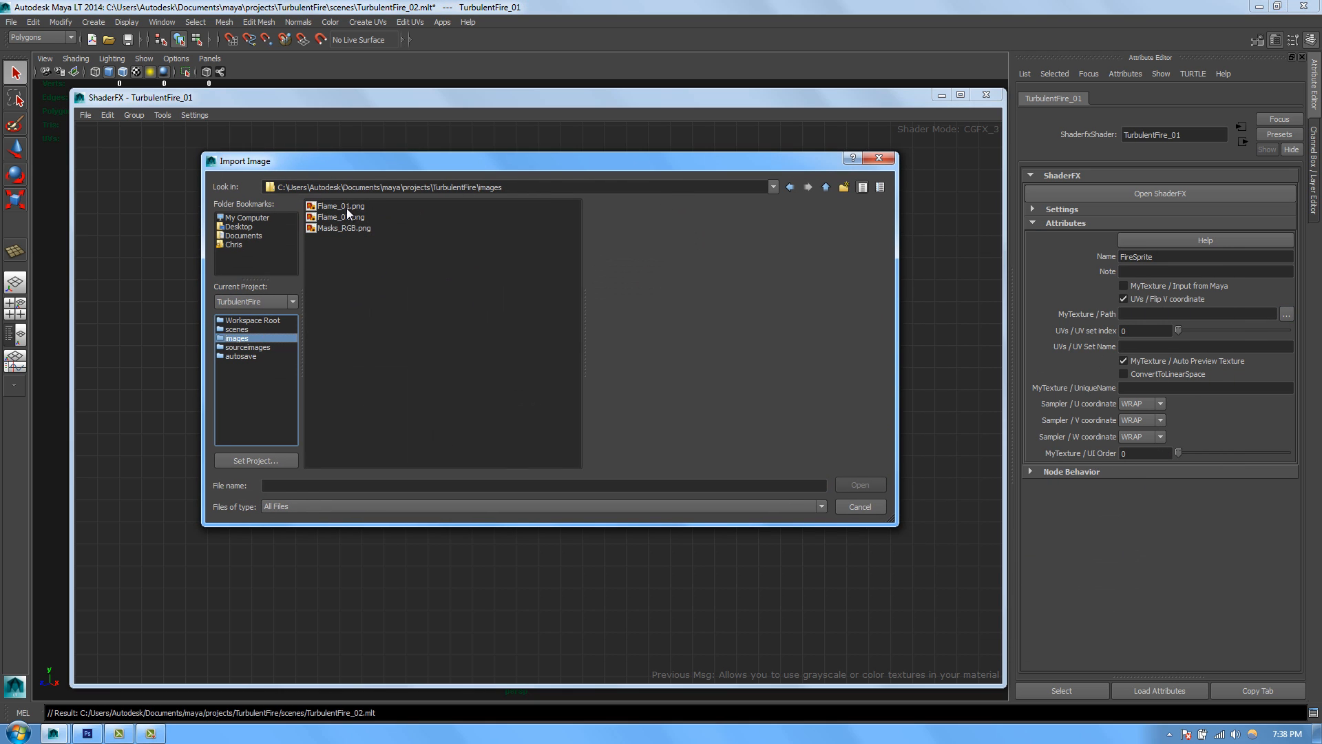
pyautogui.click(346, 206)
pyautogui.click(859, 484)
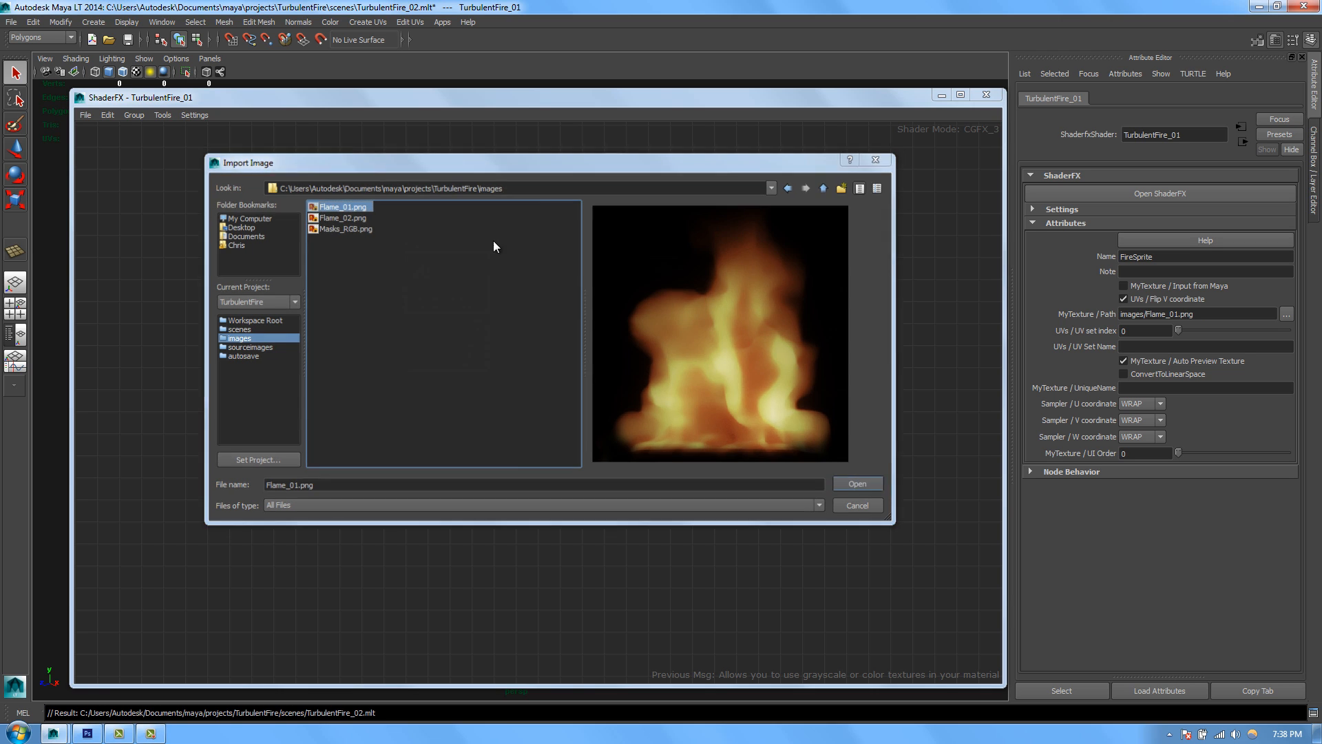
# Step: Turn on FireSprite's preview and connect its Color output to the TraditionalGameSurfaceShader's Emissive input
pyautogui.moveTo(509, 294); pyautogui.dragTo(518, 303)
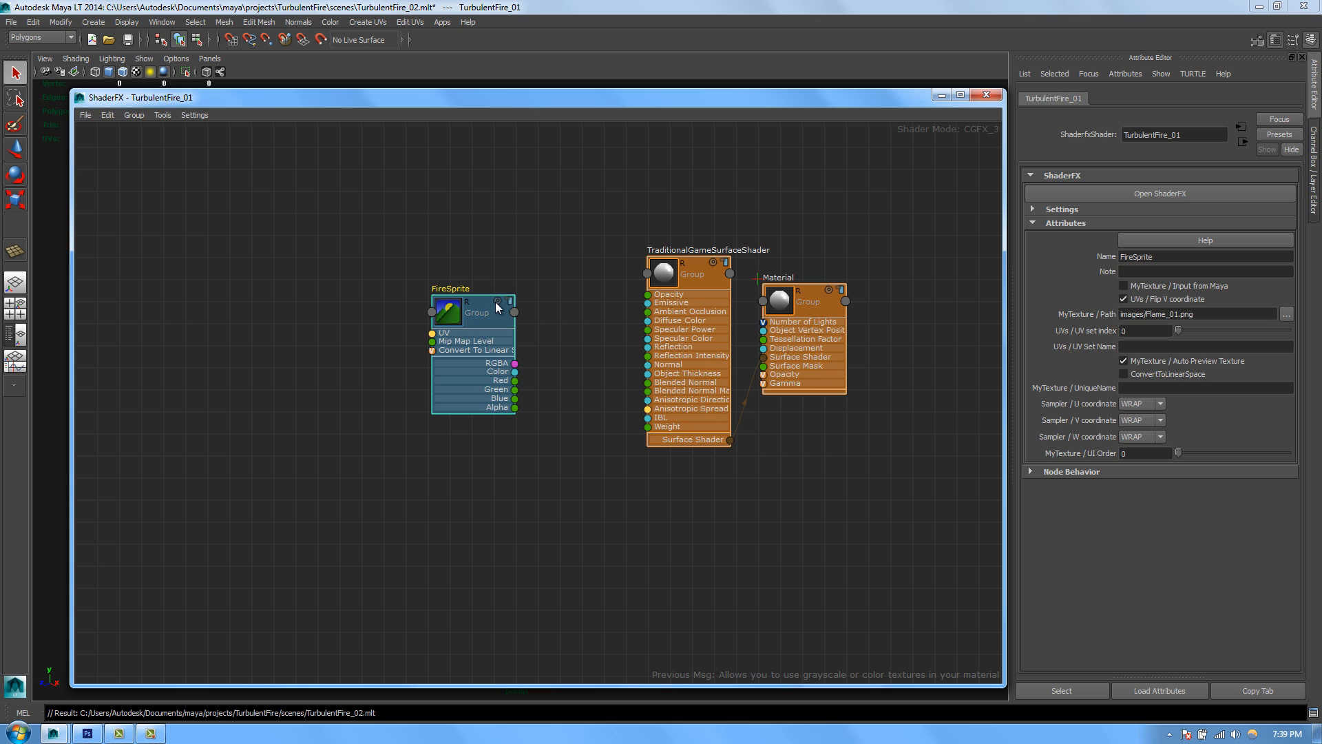
pyautogui.click(496, 301)
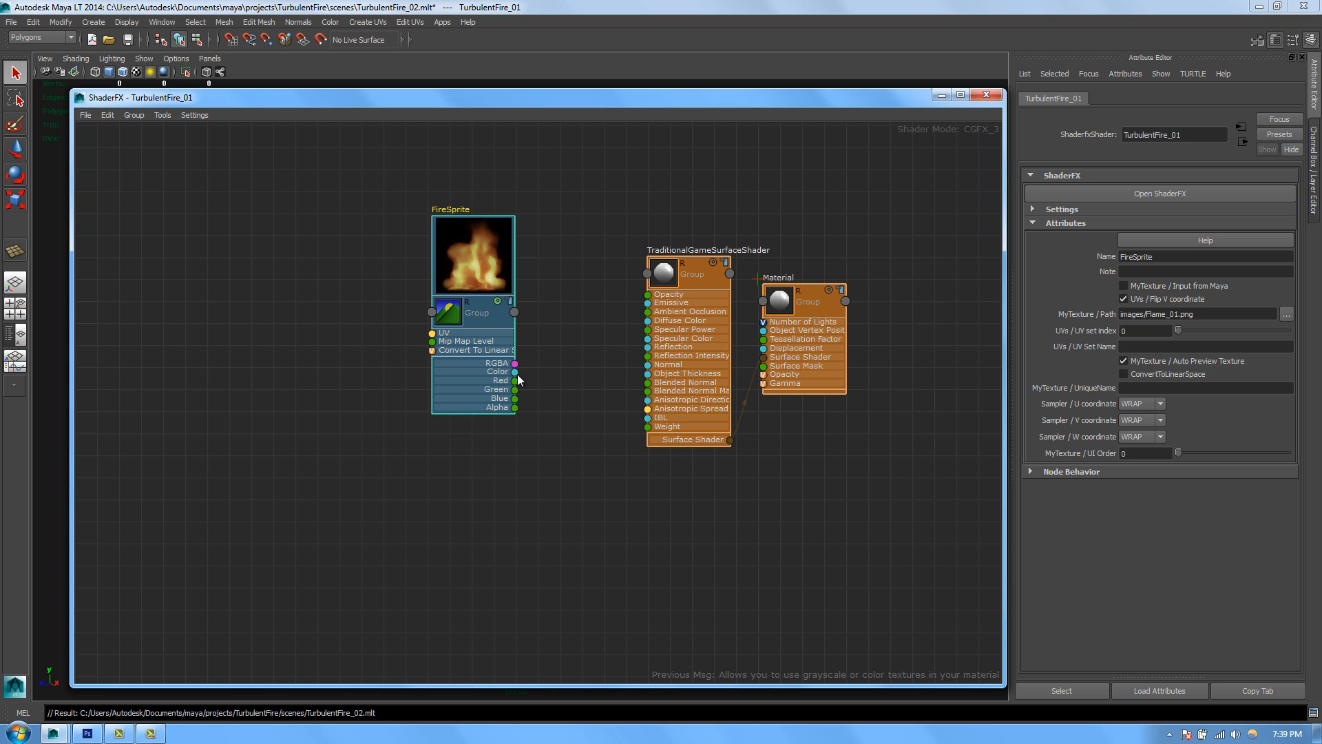
pyautogui.click(569, 370)
pyautogui.moveTo(513, 373); pyautogui.dragTo(647, 303)
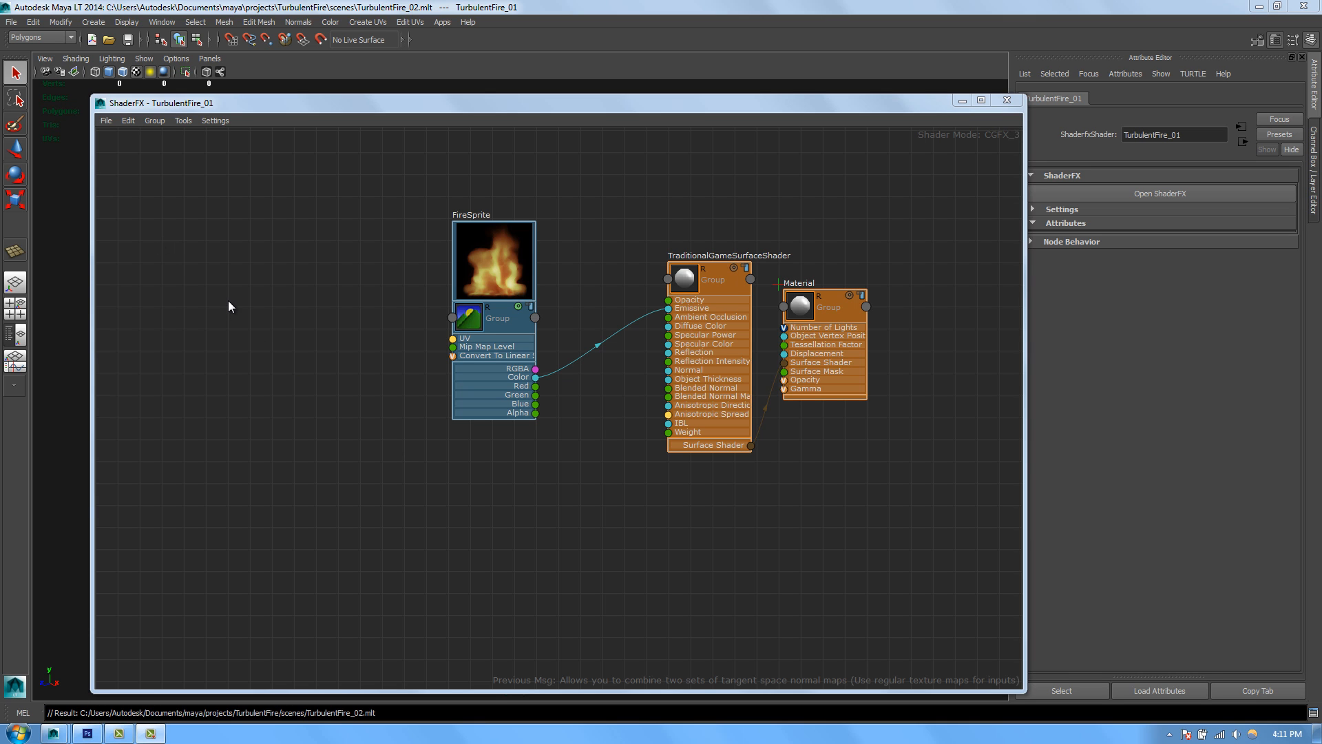
pyautogui.keyDown('alt'); pyautogui.moveTo(212, 315); pyautogui.dragTo(434, 382, button='middle'); pyautogui.keyUp('alt')
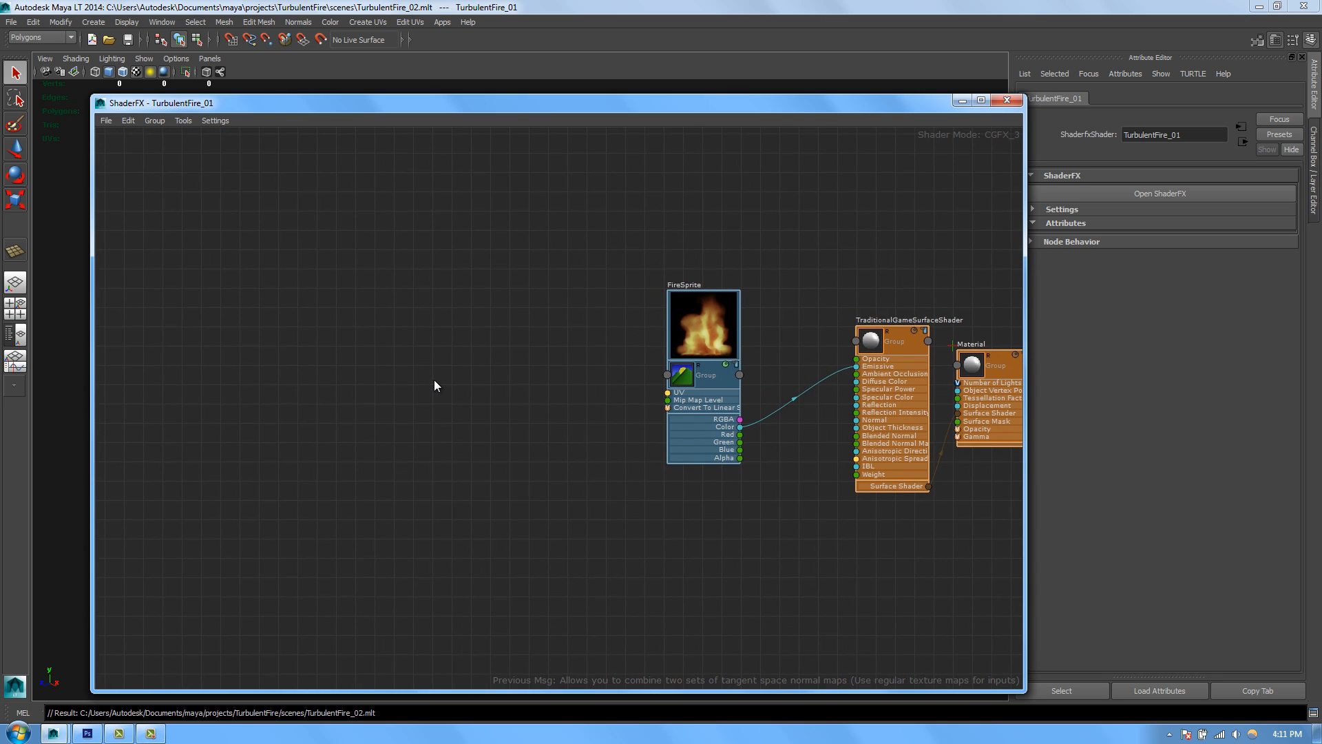
# Step: Add a UV Set node at the start of the TurbulentFire_01 graph, well ahead of the FireSprite node
pyautogui.keyDown('alt'); pyautogui.moveTo(291, 400); pyautogui.dragTo(406, 382, button='middle'); pyautogui.keyUp('alt')
pyautogui.moveTo(229, 296)
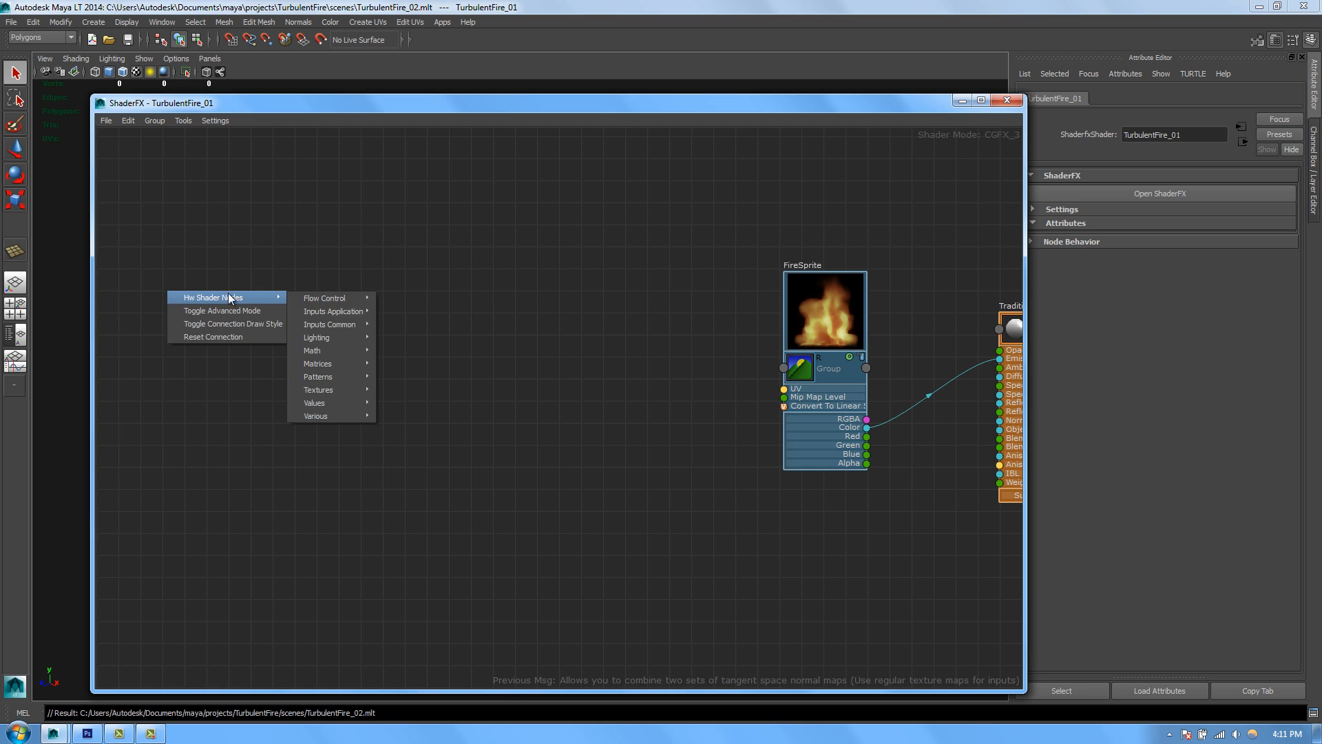
pyautogui.moveTo(329, 324)
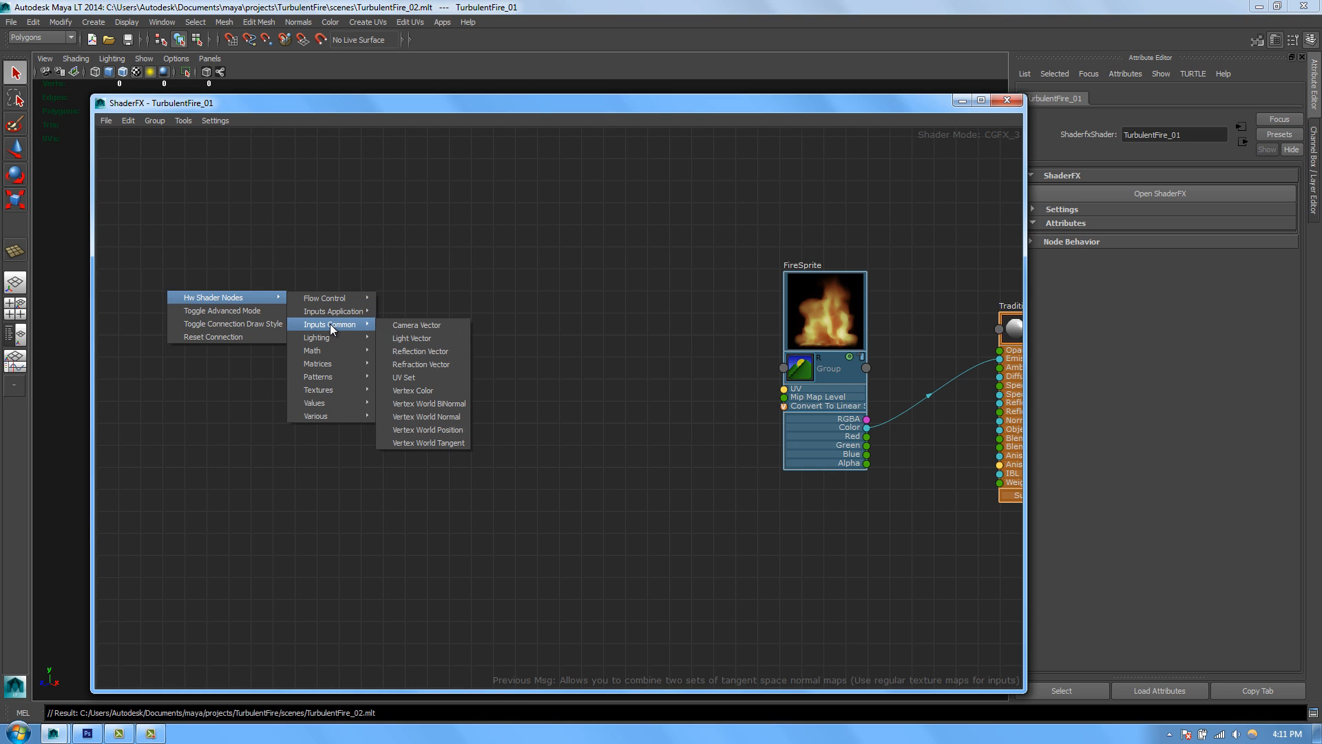
pyautogui.click(435, 378)
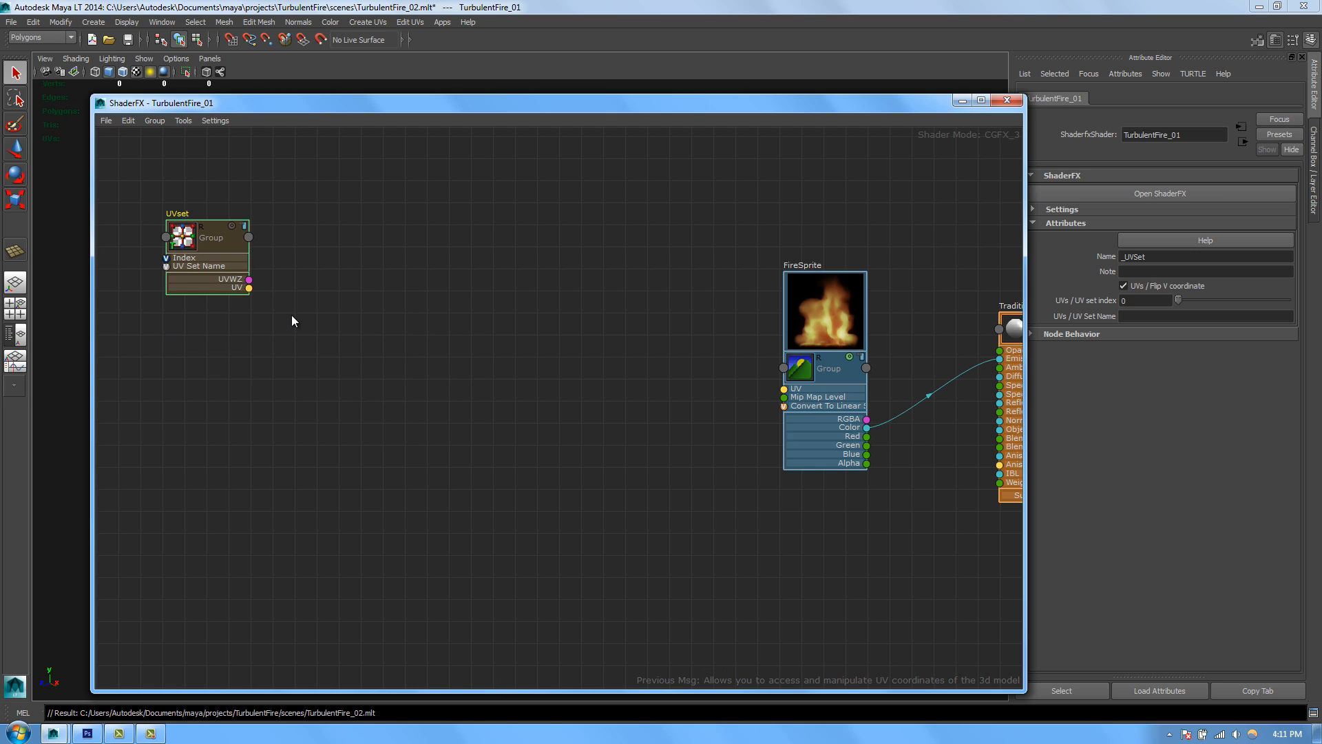
# Step: Add a Texture Map node beside the UVset node and name it DistortionNoise
pyautogui.rightClick(333, 297)
pyautogui.moveTo(342, 301)
pyautogui.moveTo(504, 398)
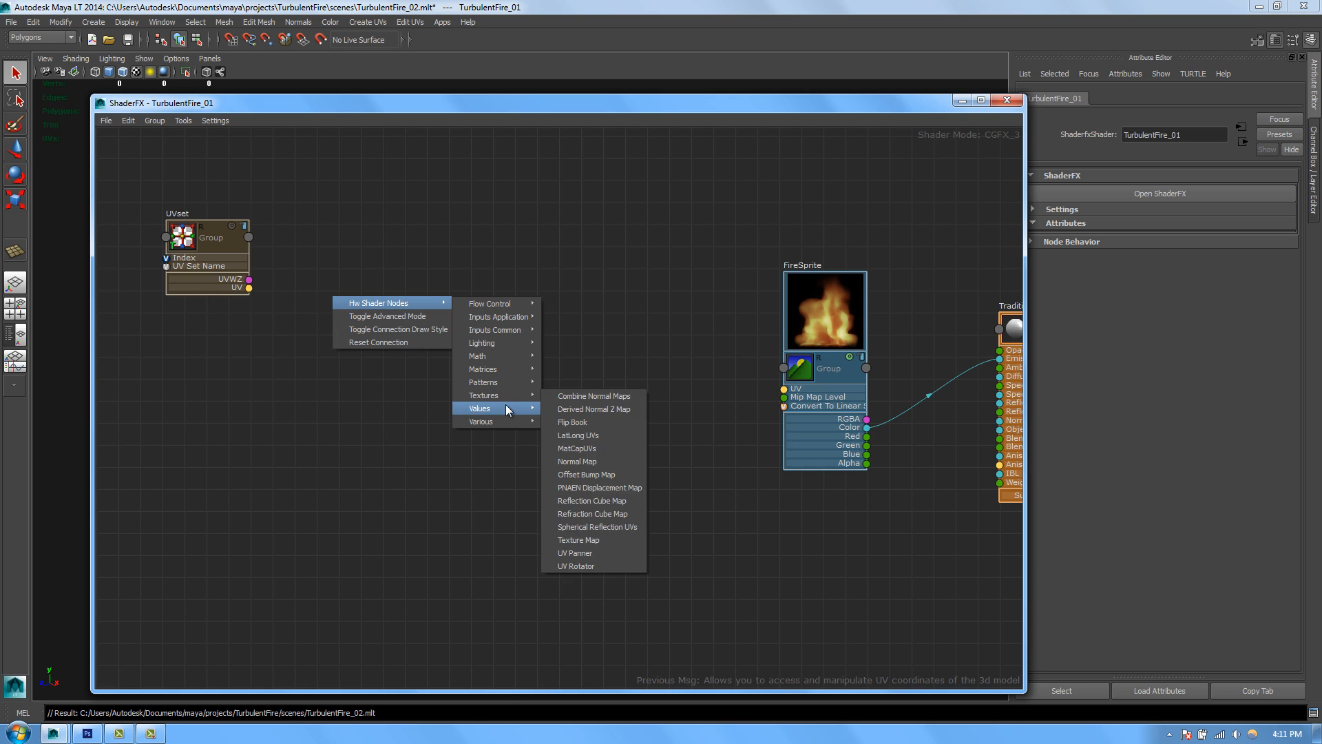
pyautogui.click(601, 541)
pyautogui.click(351, 316)
pyautogui.moveTo(351, 316); pyautogui.dragTo(335, 261)
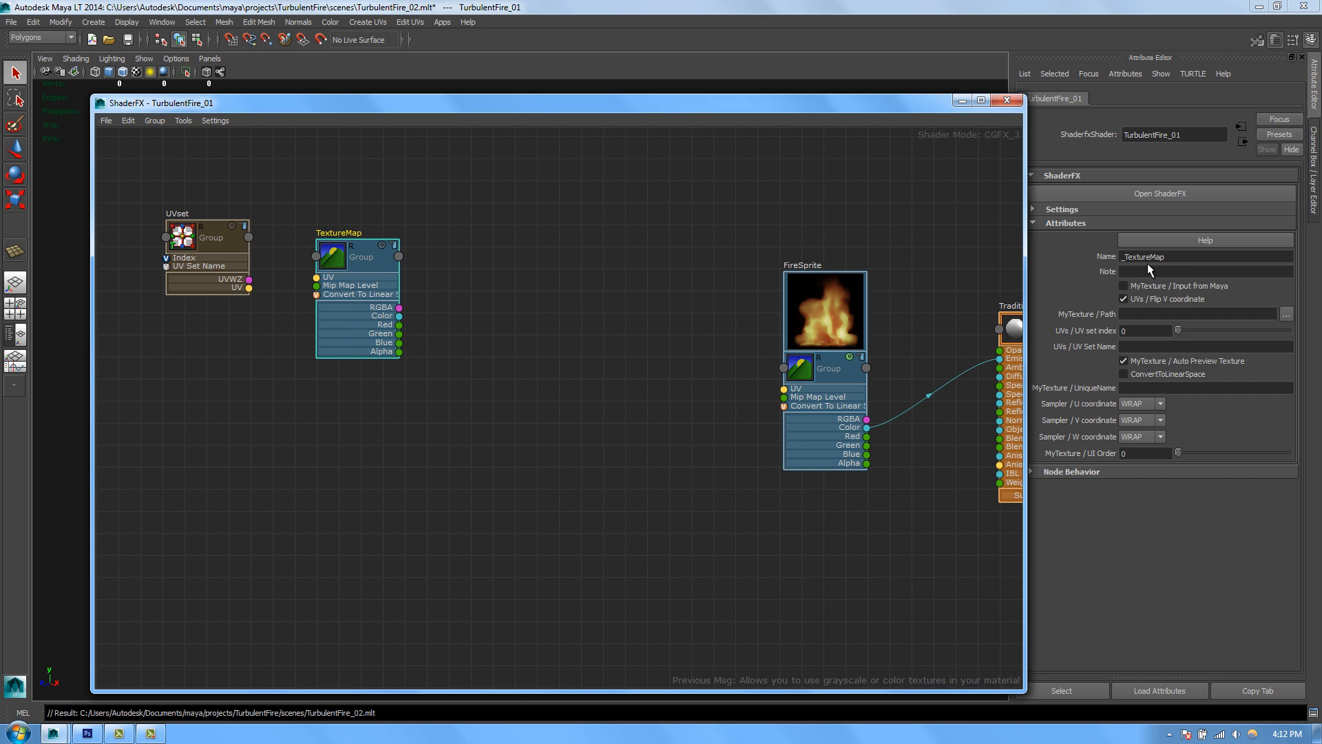
pyautogui.click(1124, 256)
pyautogui.write('Distortio')
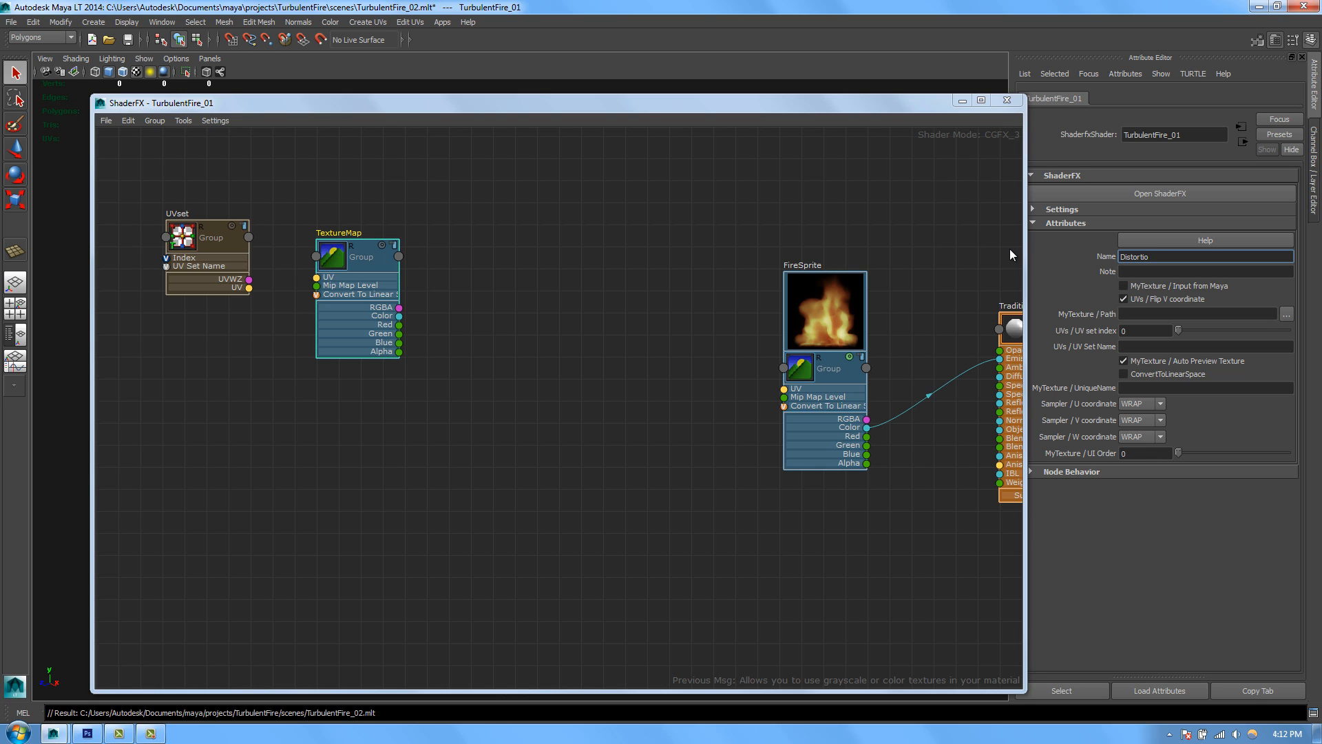
pyautogui.write('nNoise')
# Step: Load Masks_RGB.png as the DistortionNoise texture and connect UVset's UV output to its UV input
pyautogui.click(1287, 315)
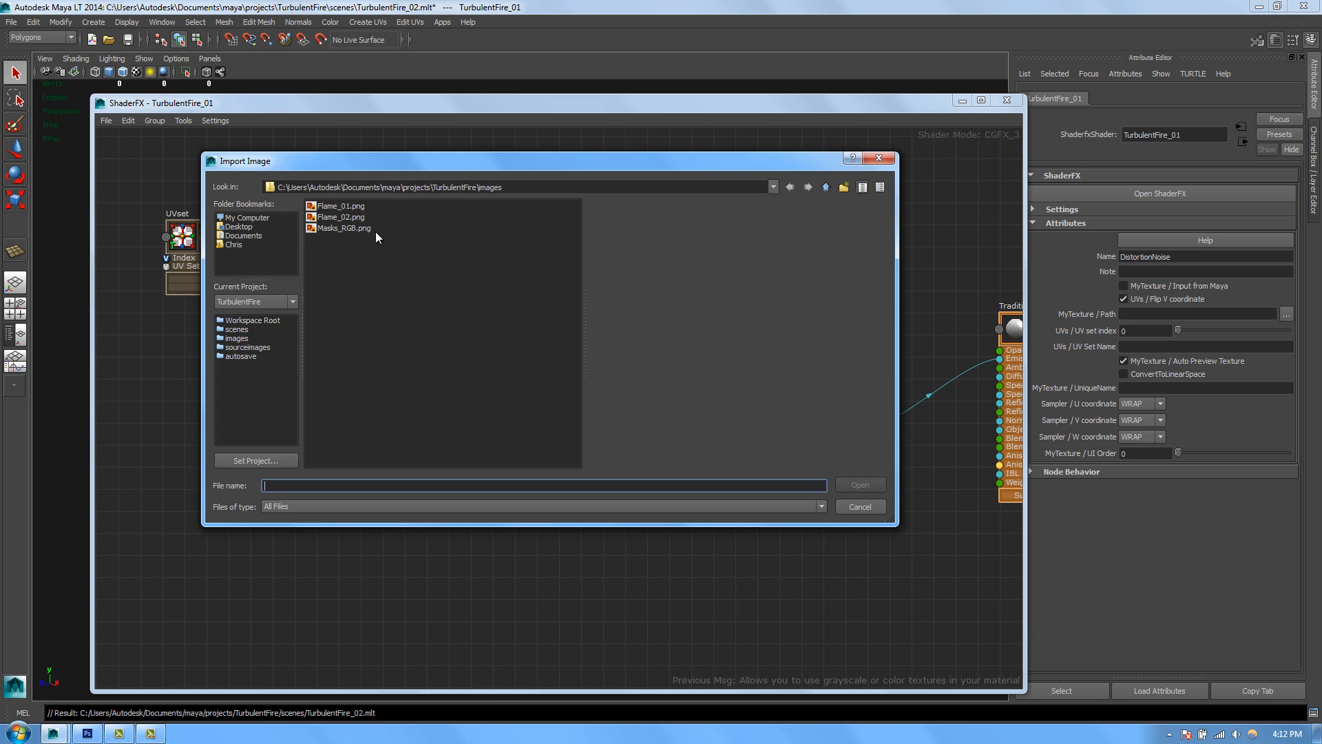
pyautogui.click(351, 229)
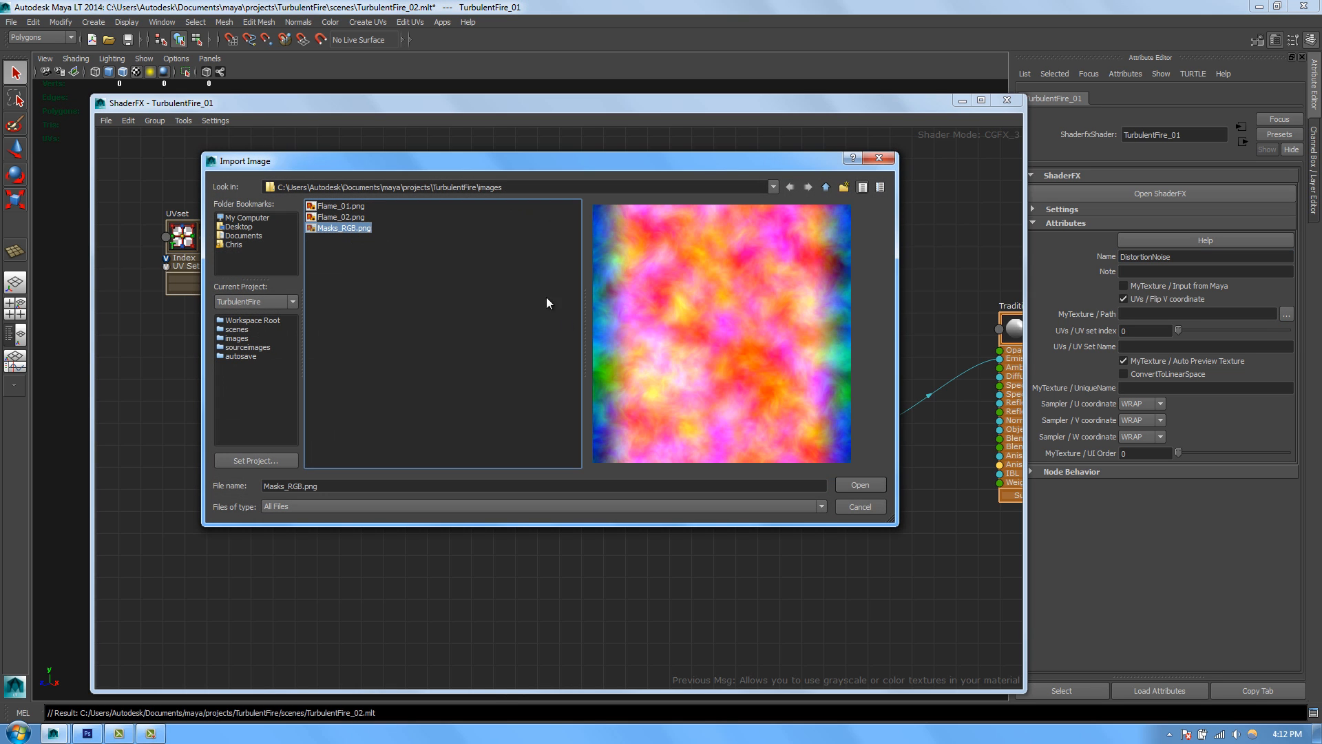
pyautogui.click(840, 484)
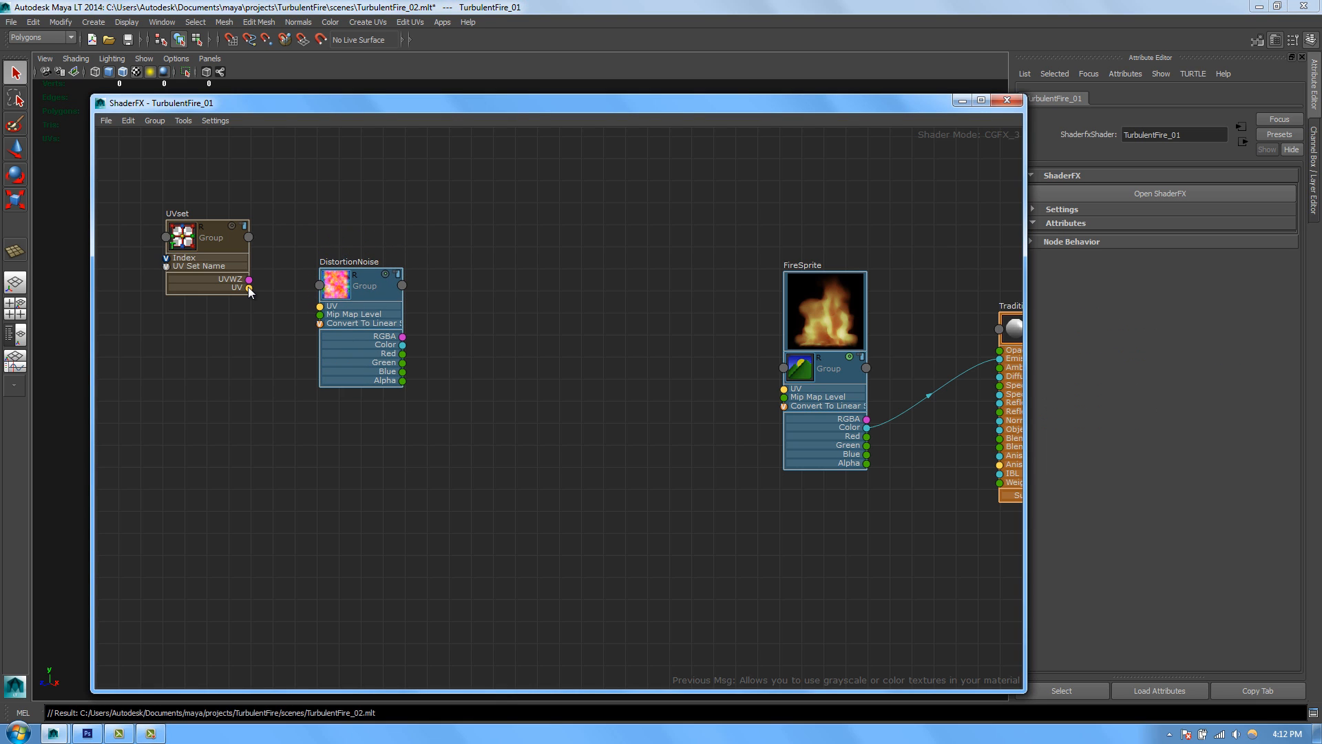
pyautogui.moveTo(249, 290); pyautogui.dragTo(319, 314)
# Step: Add a Multiply math node between DistortionNoise and FireSprite
pyautogui.rightClick(449, 268)
pyautogui.moveTo(561, 274)
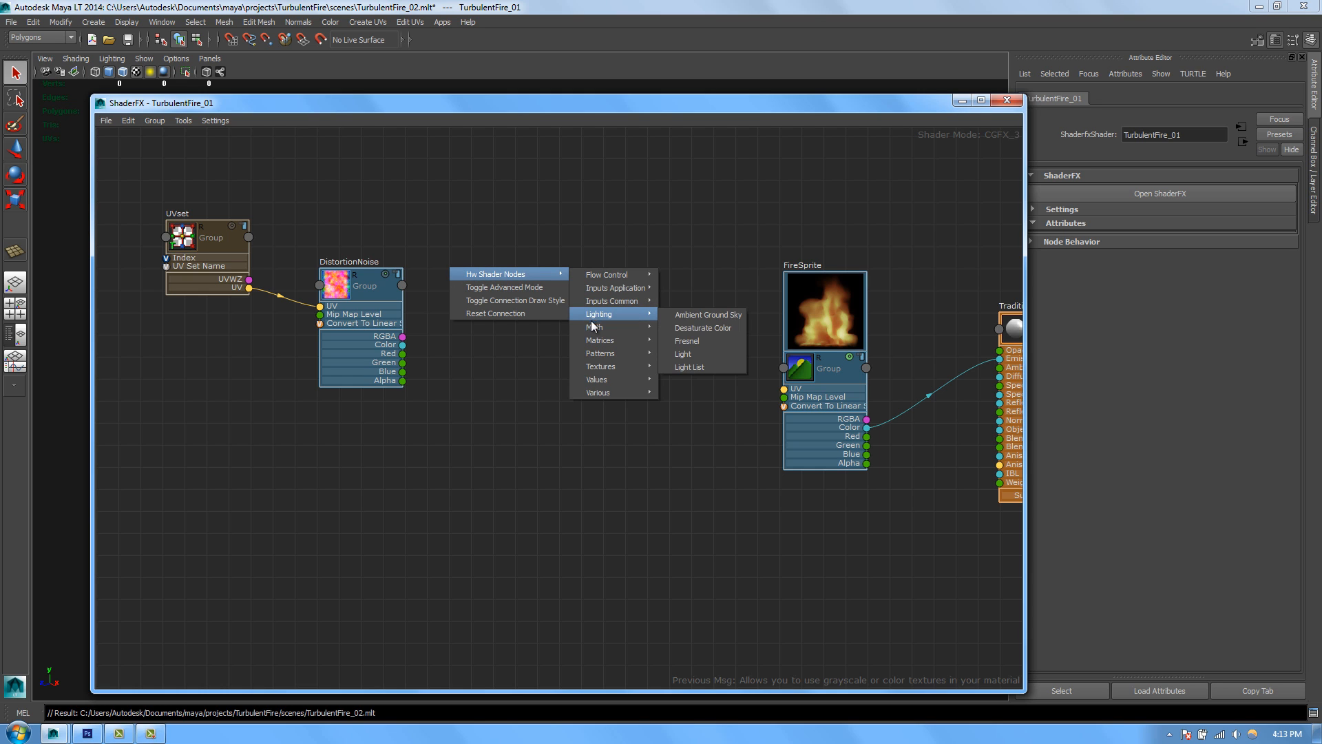
pyautogui.moveTo(611, 326)
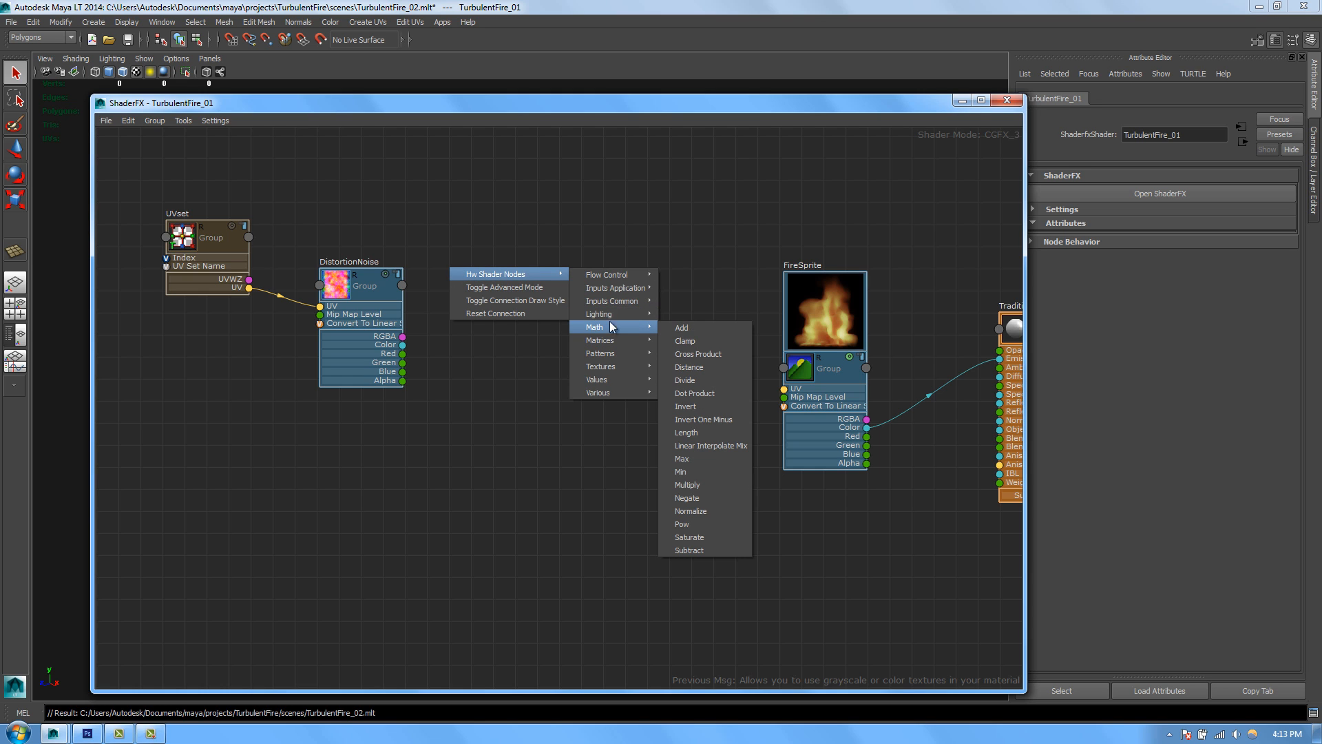
pyautogui.click(693, 486)
pyautogui.moveTo(501, 311); pyautogui.dragTo(477, 366)
# Step: Add a Float value node below DistortionNoise, name it DistortionStrength, and set its value to 0.75
pyautogui.rightClick(373, 455)
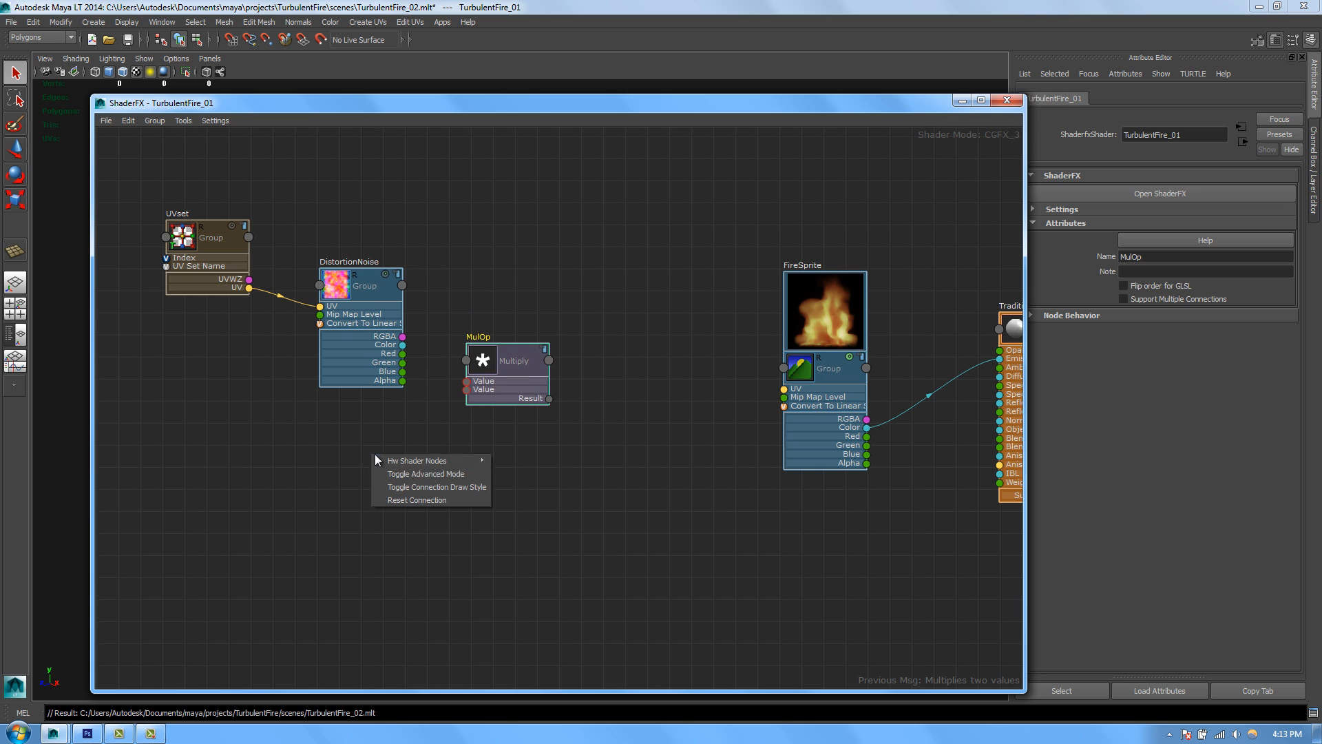
pyautogui.moveTo(420, 461)
pyautogui.moveTo(541, 568)
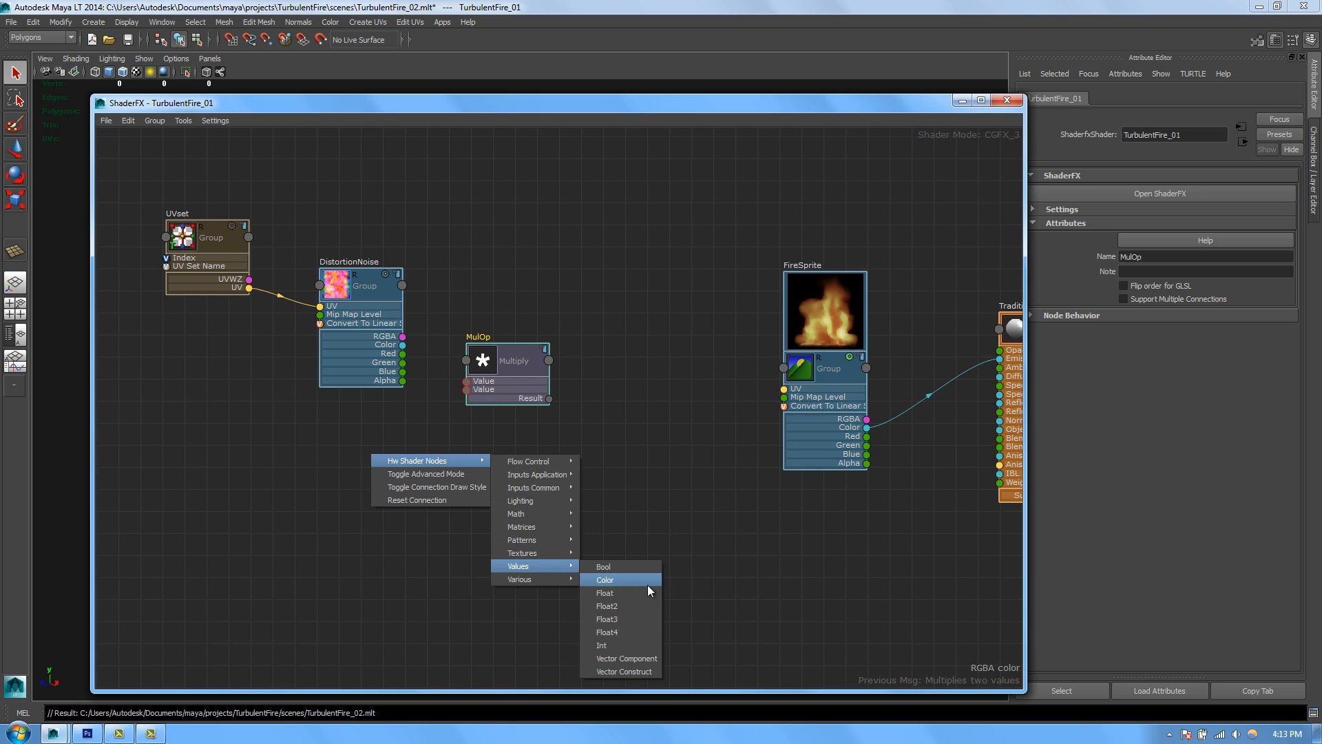
pyautogui.click(629, 592)
pyautogui.moveTo(414, 479); pyautogui.dragTo(359, 449)
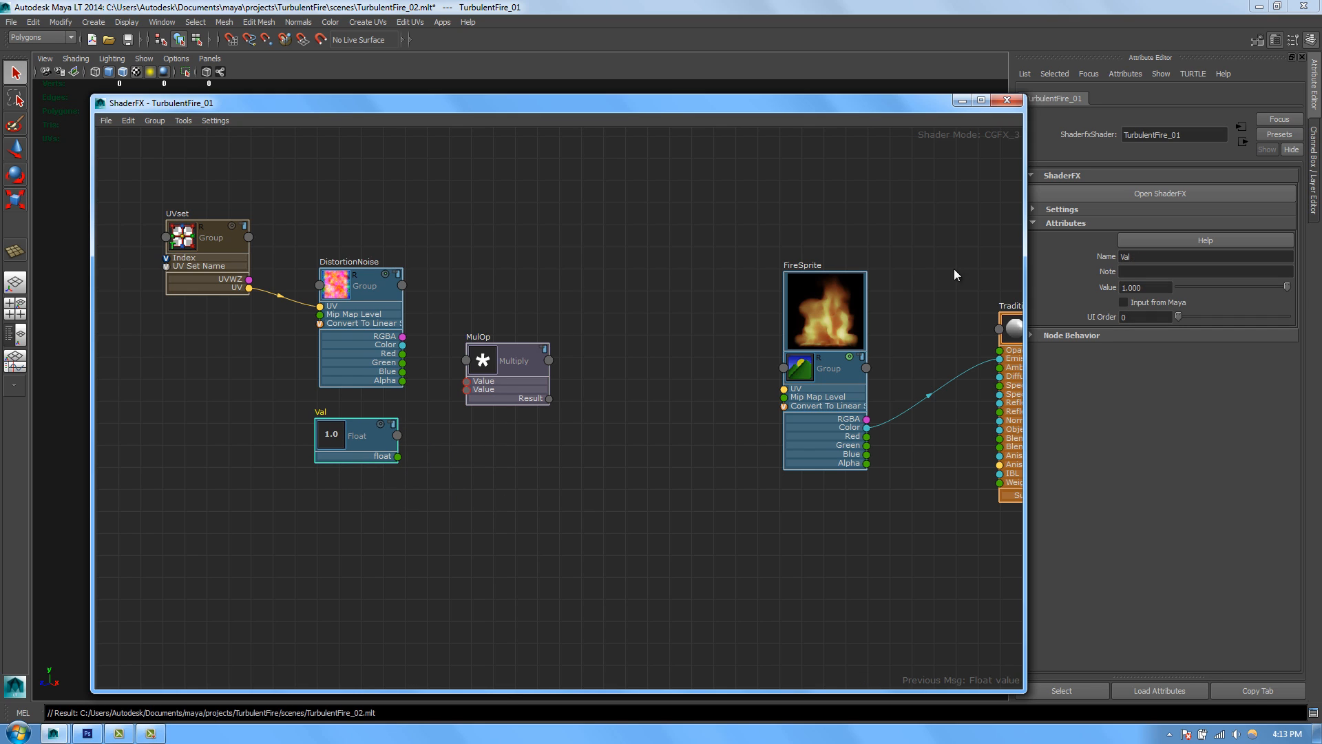
pyautogui.doubleClick(1140, 254)
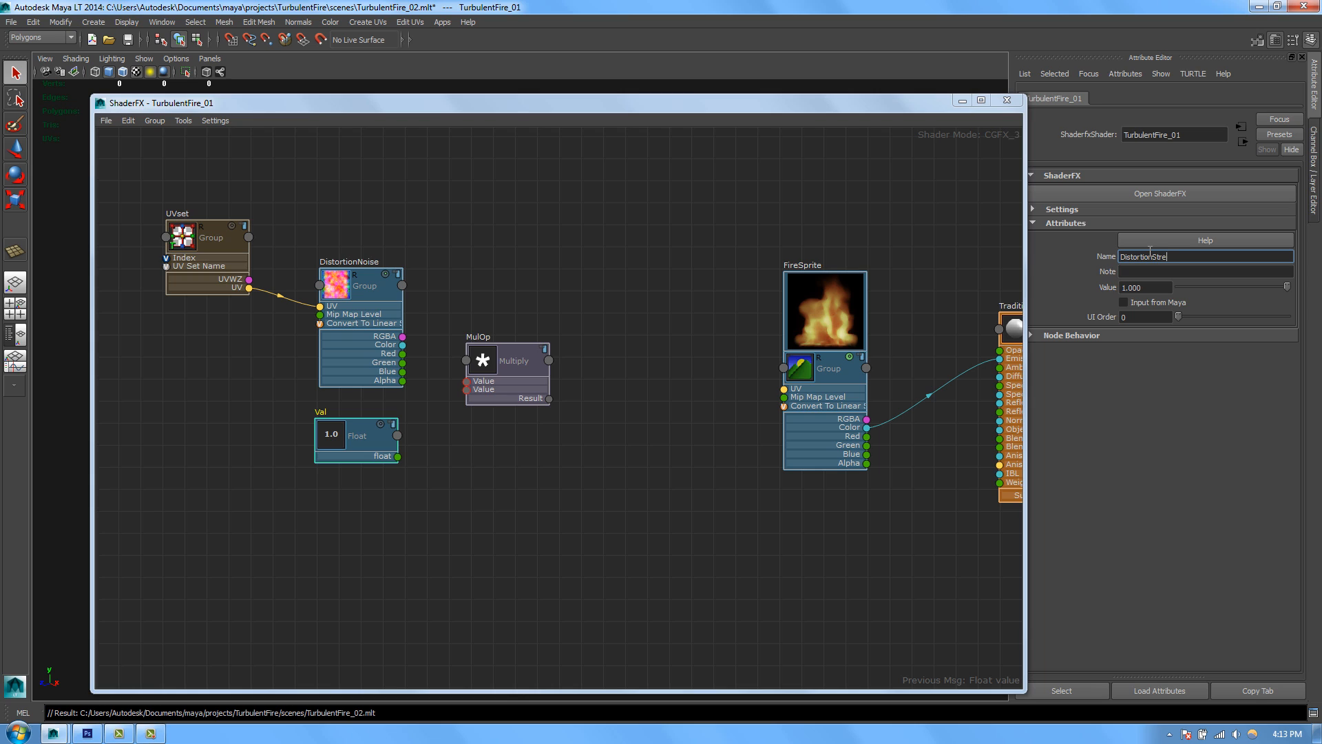
pyautogui.write('DistortionStrength')
pyautogui.press('Return')
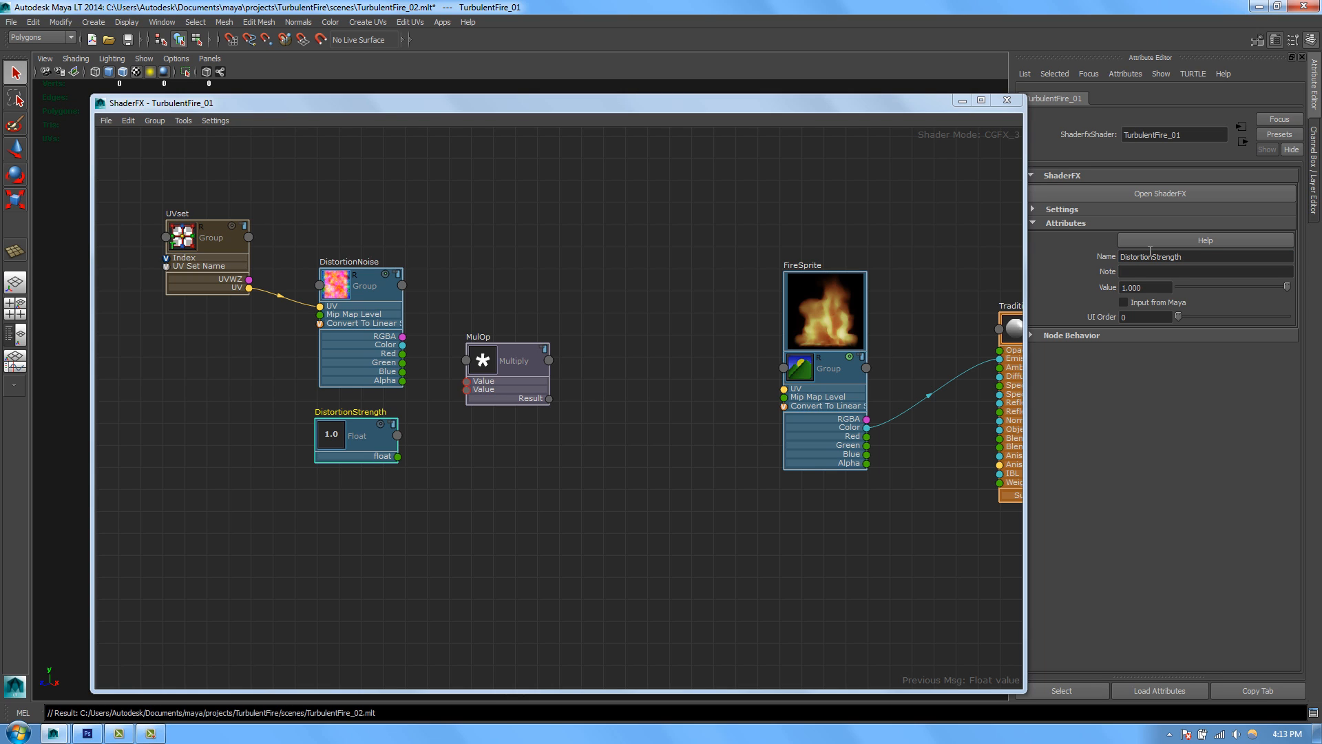
pyautogui.write('0.75')
pyautogui.press('Return')
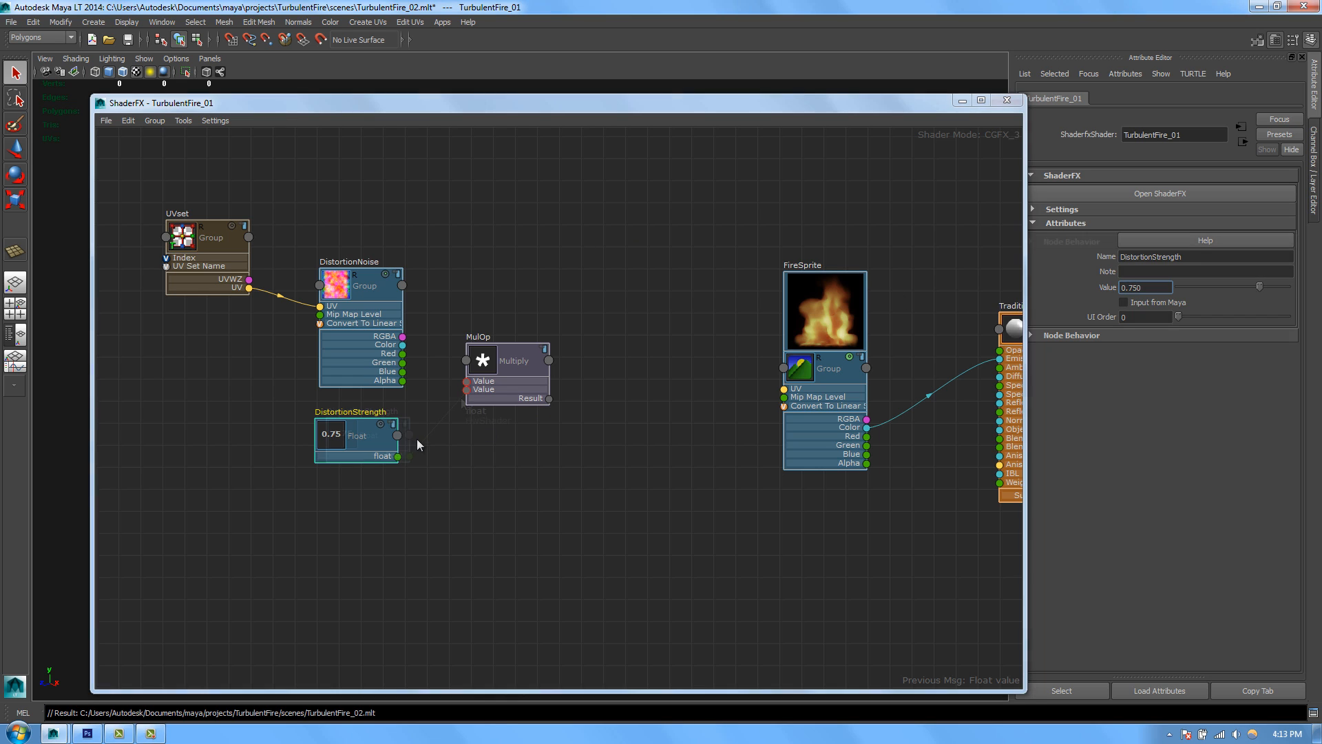
# Step: Connect DistortionNoise's Green output and DistortionStrength's float output to the Multiply node's two Value inputs
pyautogui.moveTo(410, 456); pyautogui.dragTo(466, 390)
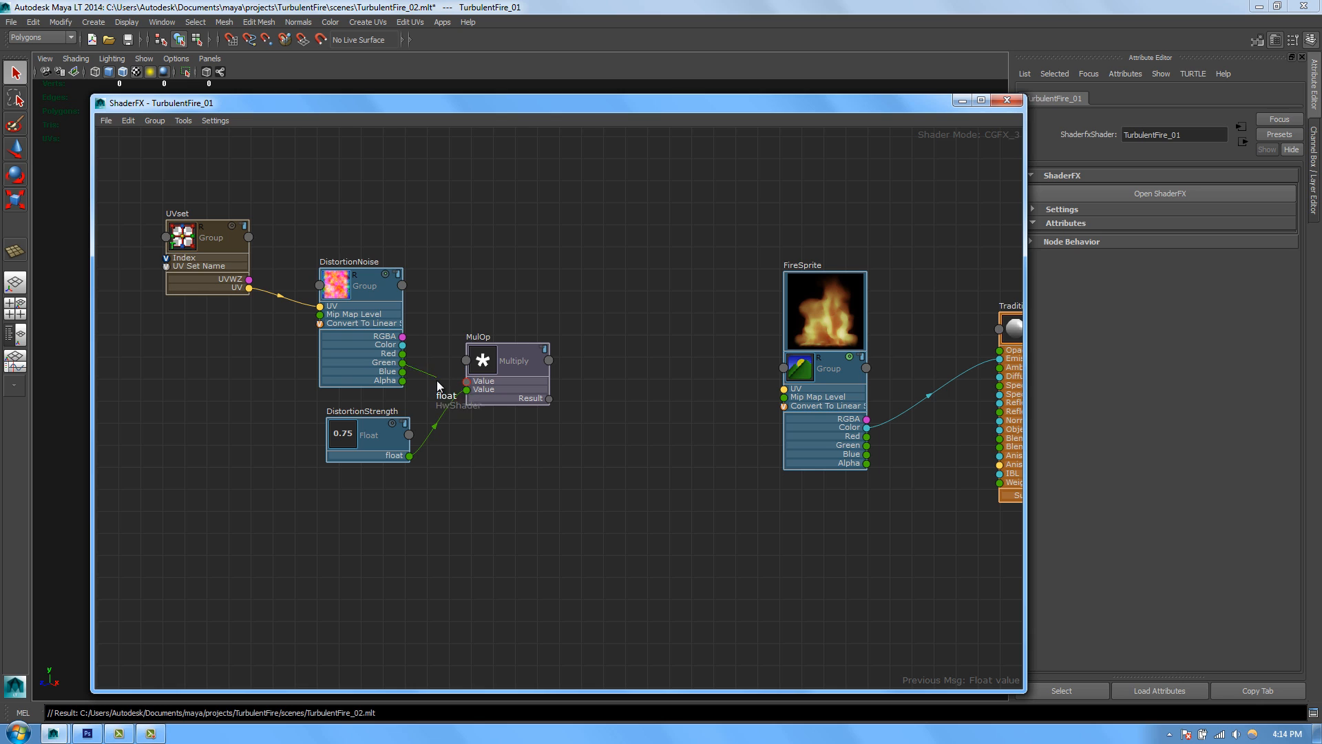
pyautogui.moveTo(468, 381); pyautogui.dragTo(468, 381)
# Step: Switch to Photoshop to examine the green channel of Masks_RGB.png, and return to Maya LT
pyautogui.click(91, 734)
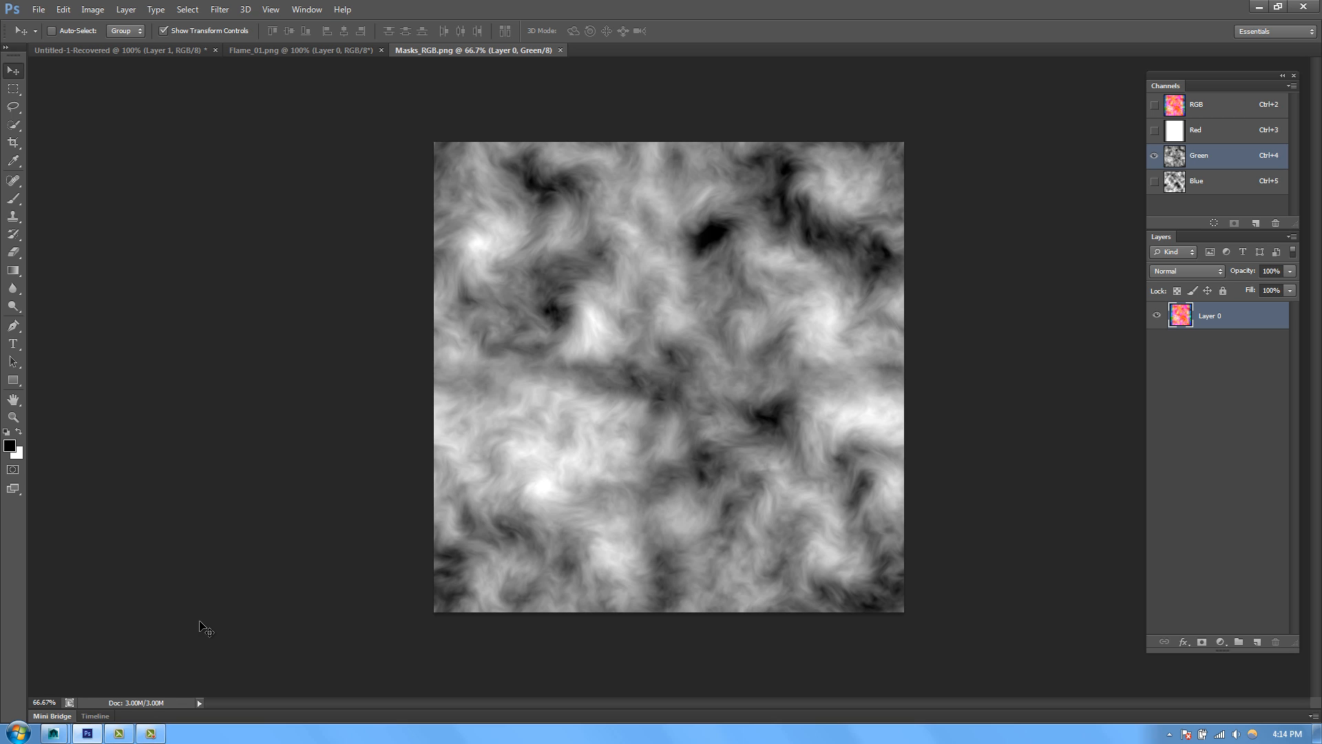
pyautogui.click(212, 677)
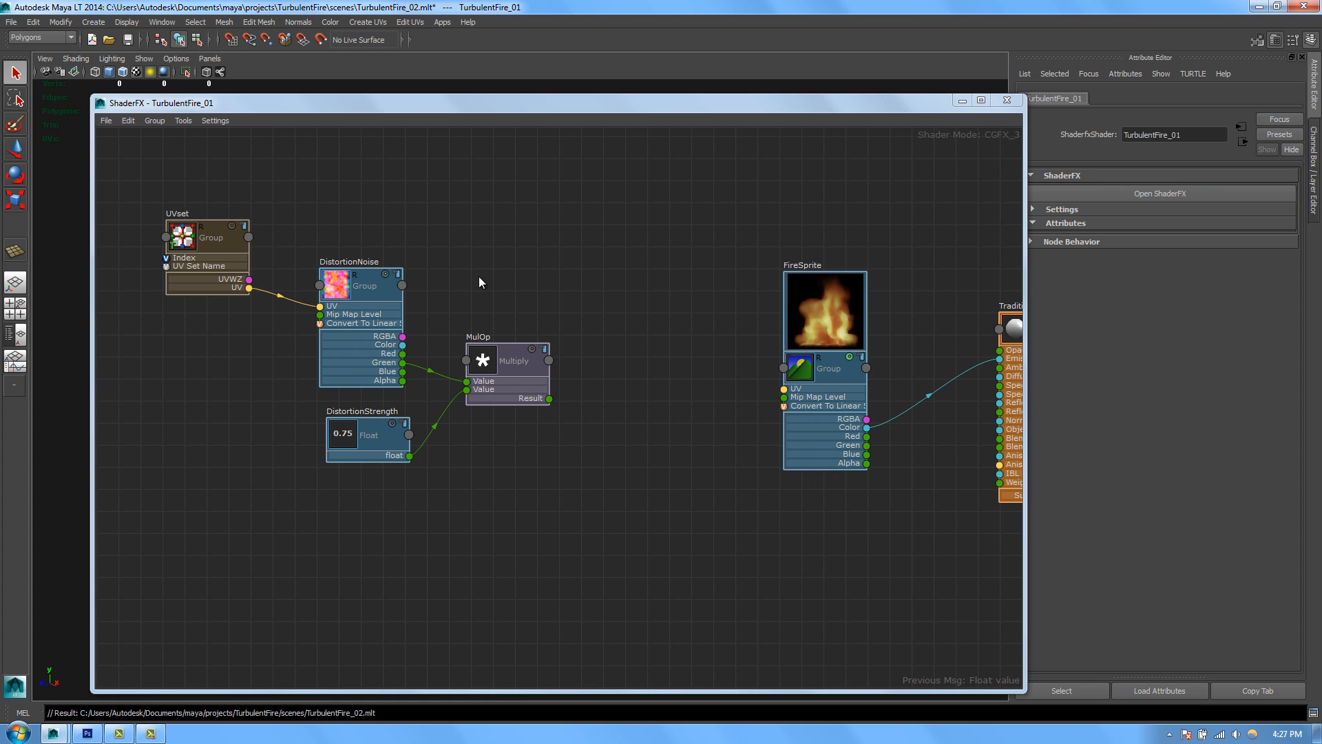
# Step: Turn on the previews of the Multiply and DistortionNoise nodes, and move UVset level with DistortionNoise
pyautogui.click(531, 349)
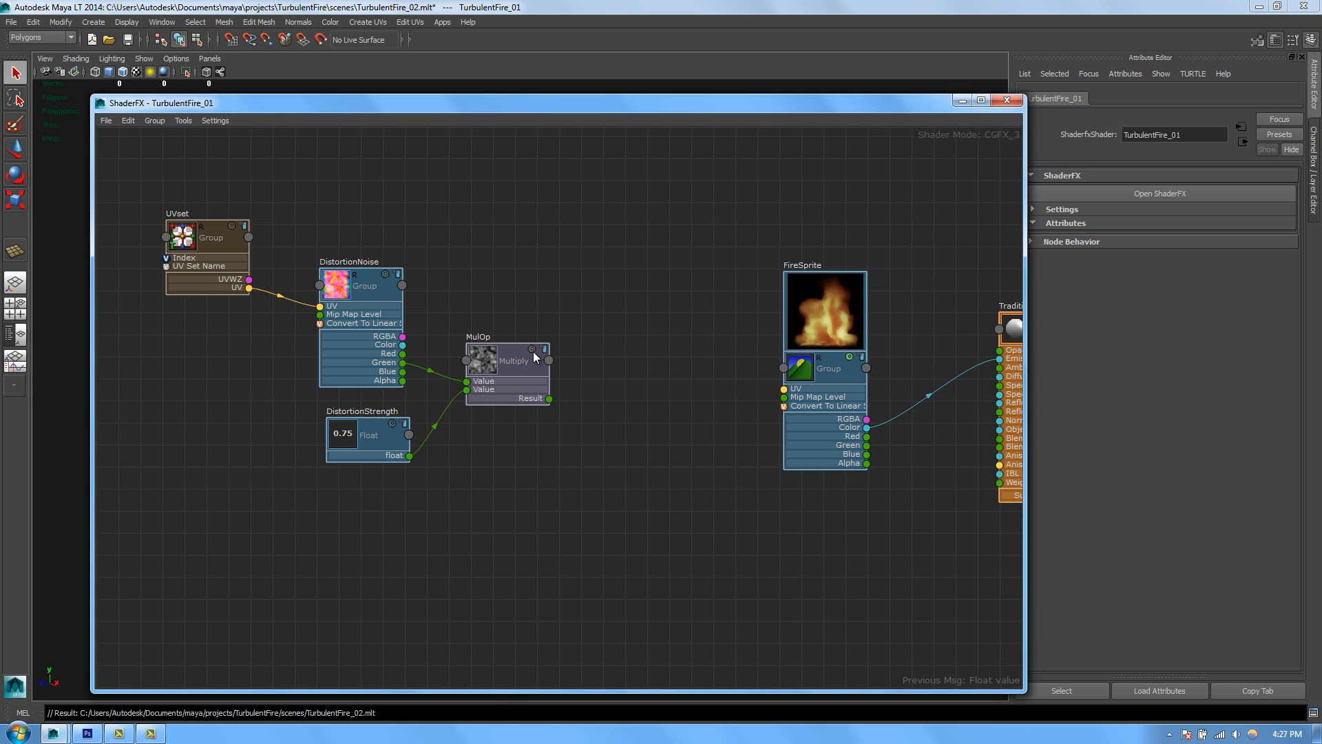
pyautogui.click(225, 296)
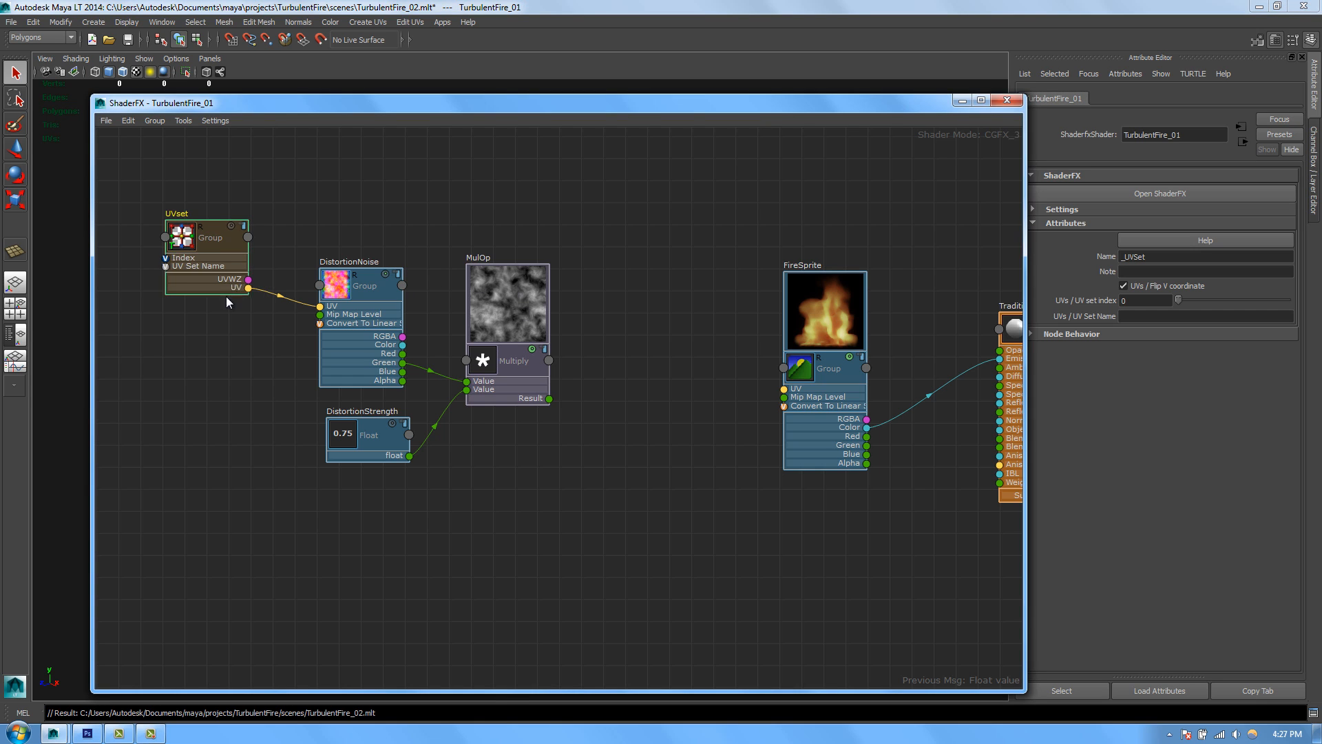
pyautogui.moveTo(226, 296); pyautogui.dragTo(199, 362)
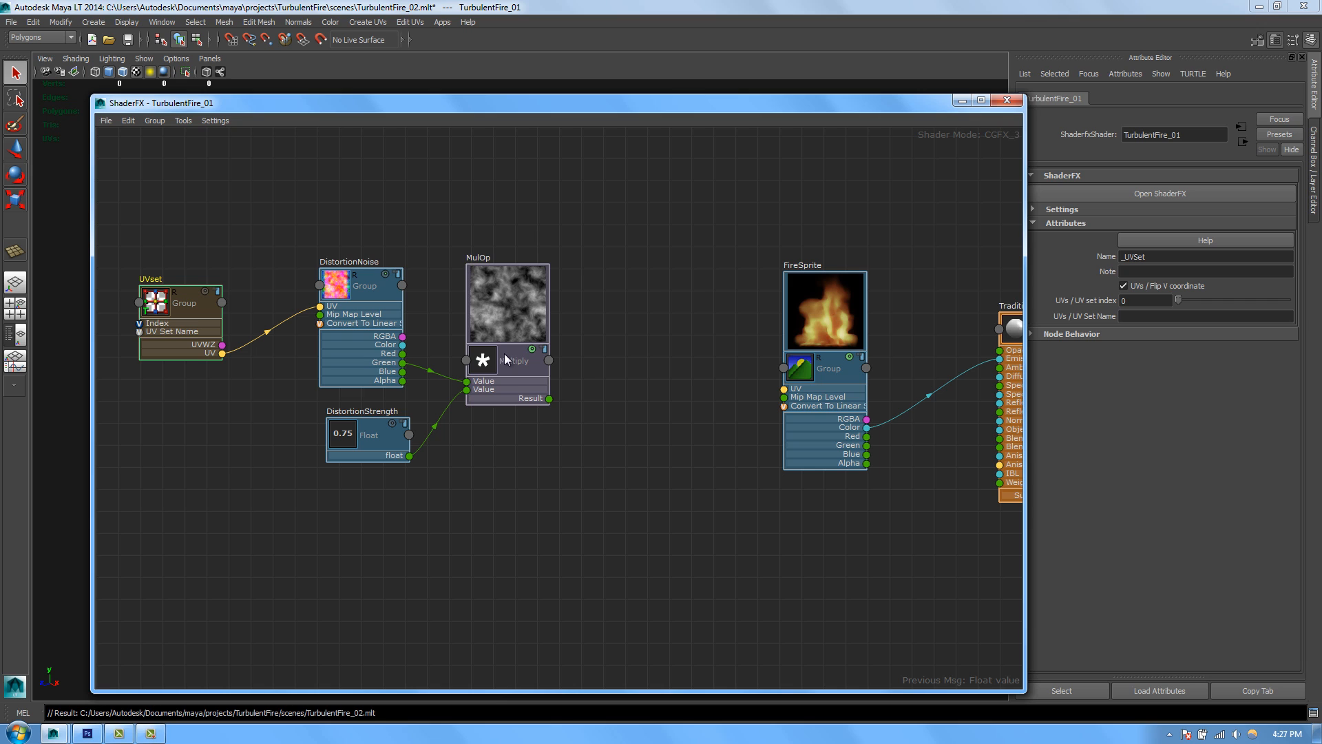
pyautogui.click(386, 274)
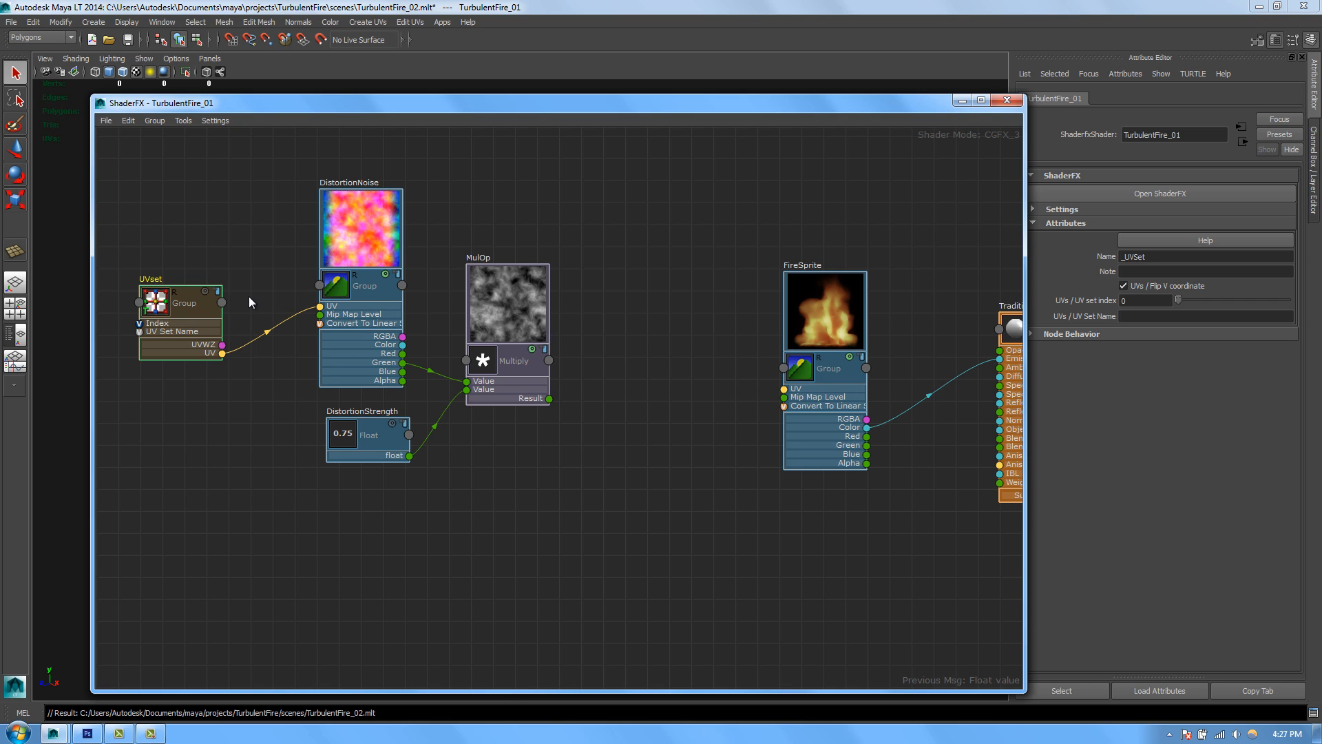
# Step: Make room after UVset and add a UV Panner node between it and DistortionNoise
pyautogui.moveTo(249, 298); pyautogui.dragTo(386, 310, button='middle')
pyautogui.moveTo(330, 346); pyautogui.dragTo(198, 326)
pyautogui.rightClick(304, 258)
pyautogui.moveTo(313, 262)
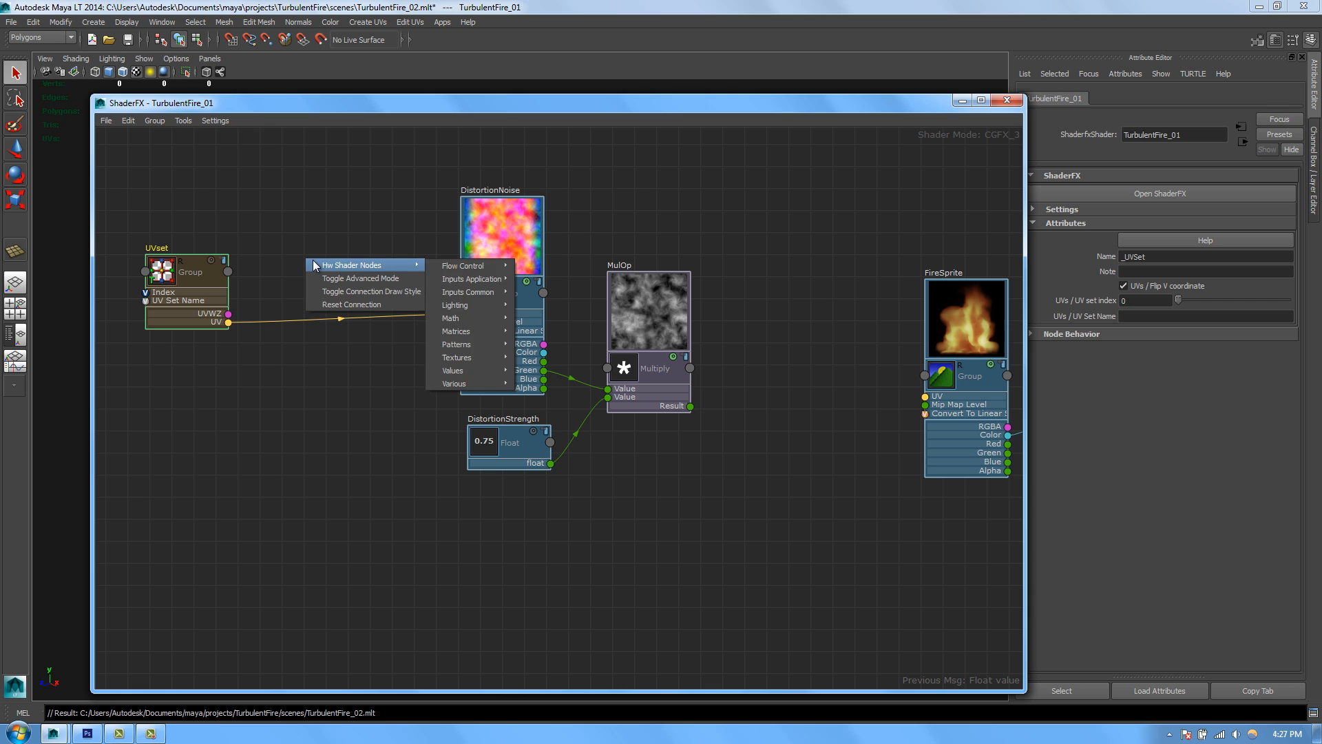
pyautogui.moveTo(464, 371)
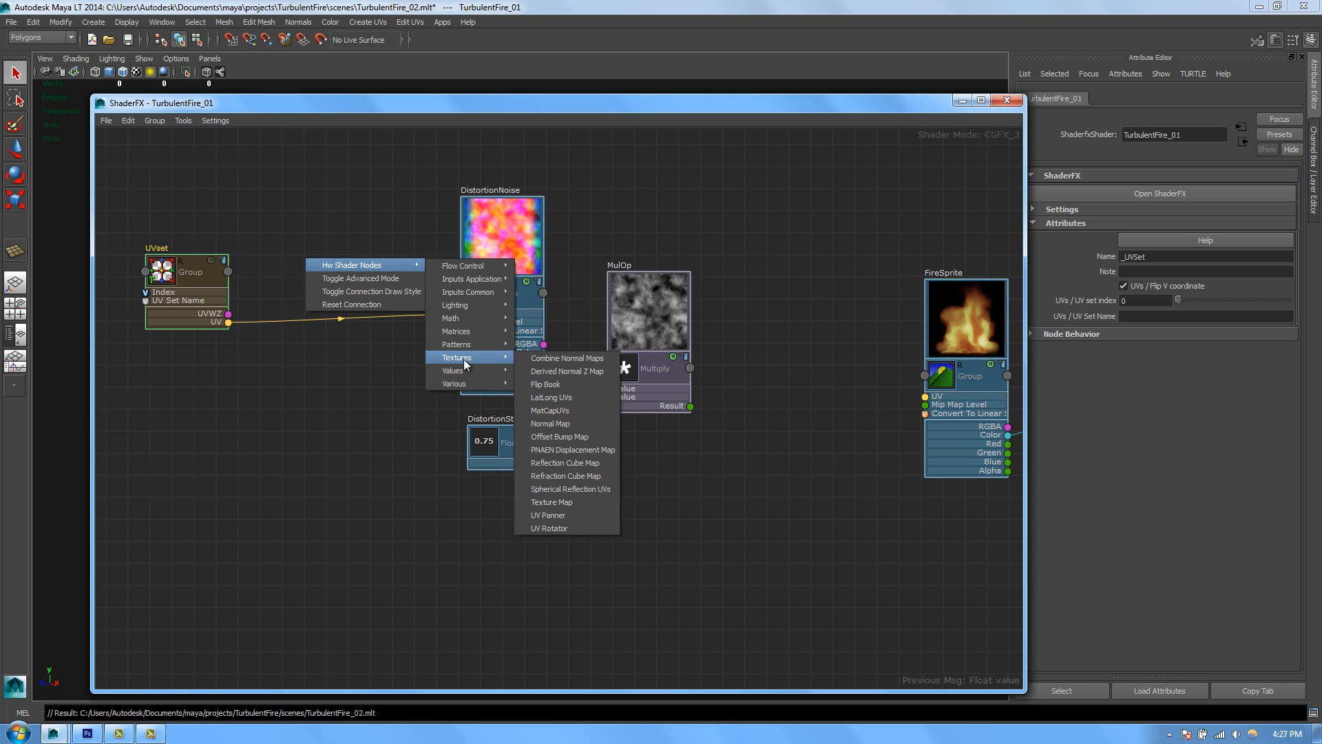
pyautogui.click(591, 515)
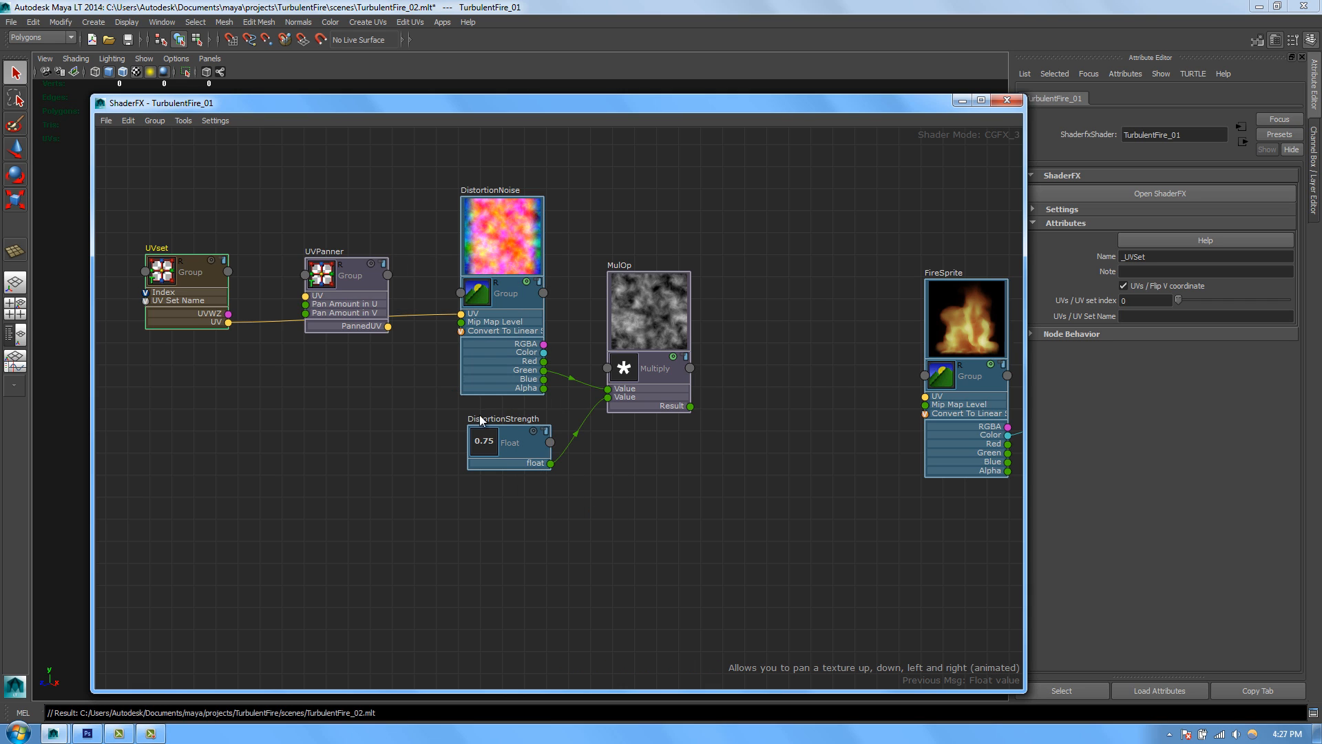
pyautogui.moveTo(324, 309); pyautogui.dragTo(317, 334)
# Step: Route UVset's UV output through UVPanner into DistortionNoise's UV input, and tidy the positions of both UV nodes
pyautogui.moveTo(199, 326); pyautogui.dragTo(201, 314)
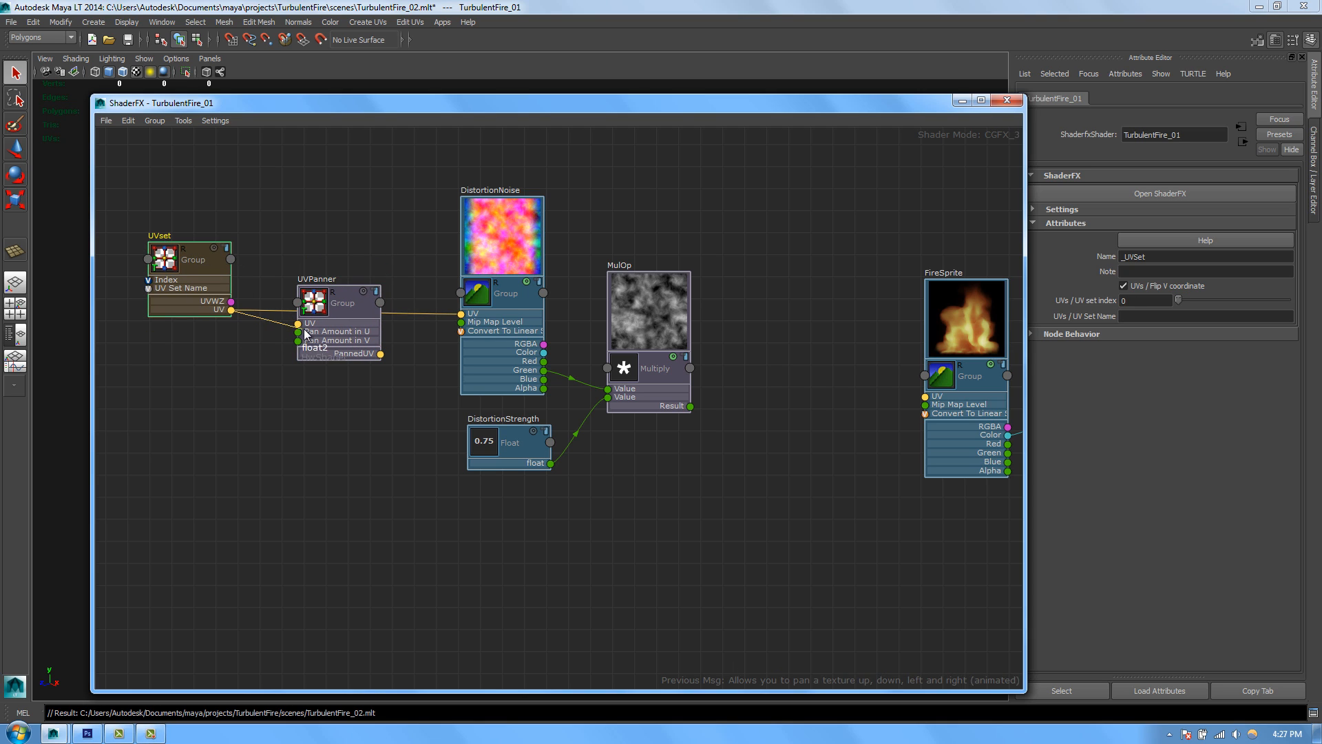
pyautogui.moveTo(342, 334); pyautogui.dragTo(345, 349)
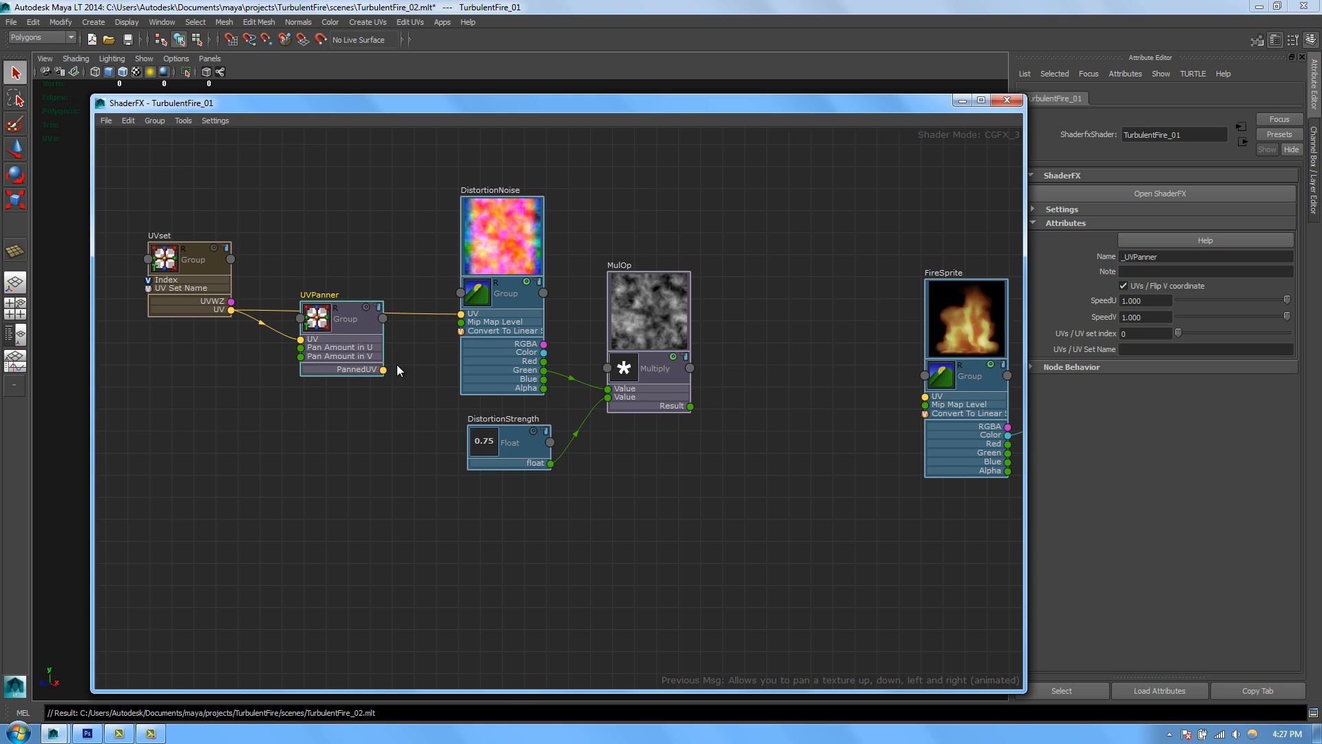
pyautogui.moveTo(383, 369); pyautogui.dragTo(461, 314)
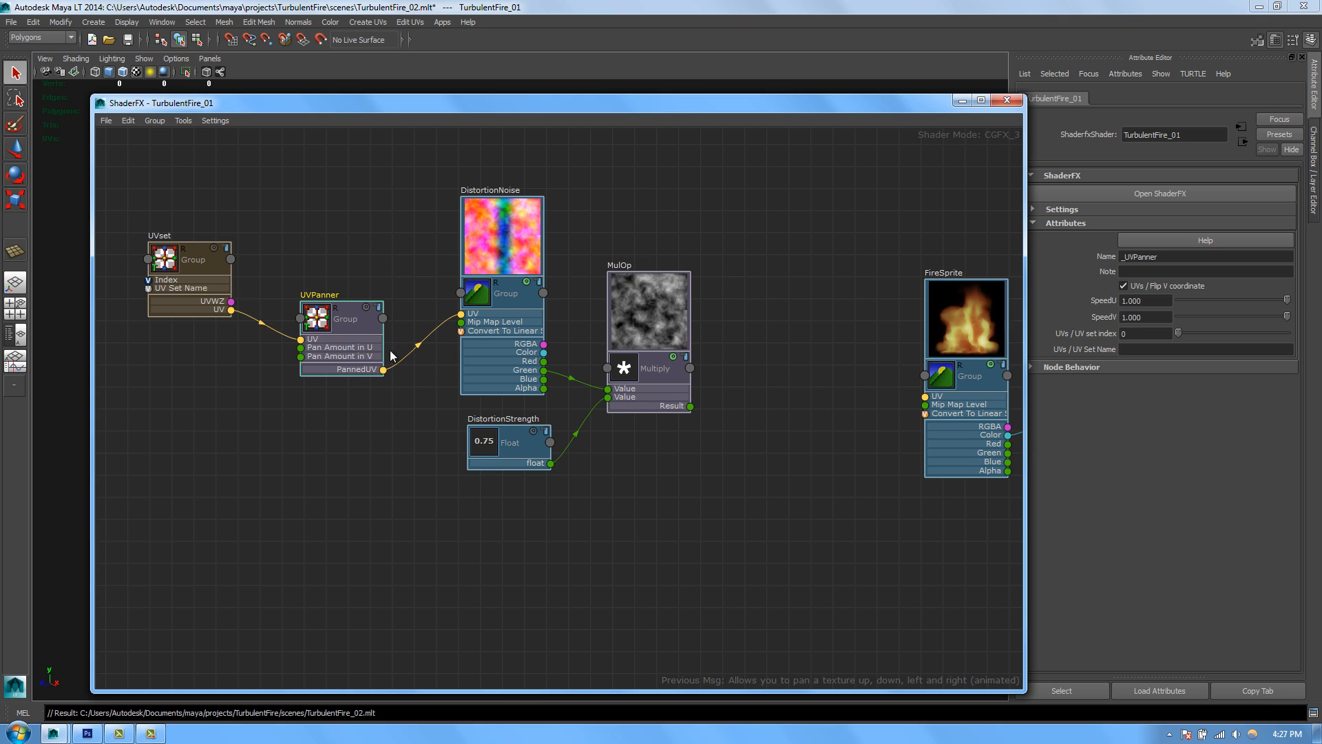
pyautogui.moveTo(363, 352); pyautogui.dragTo(369, 322)
pyautogui.moveTo(201, 293); pyautogui.dragTo(241, 324)
# Step: Enable Play Animated Shaders for the ShaderFX graph
pyautogui.click(216, 122)
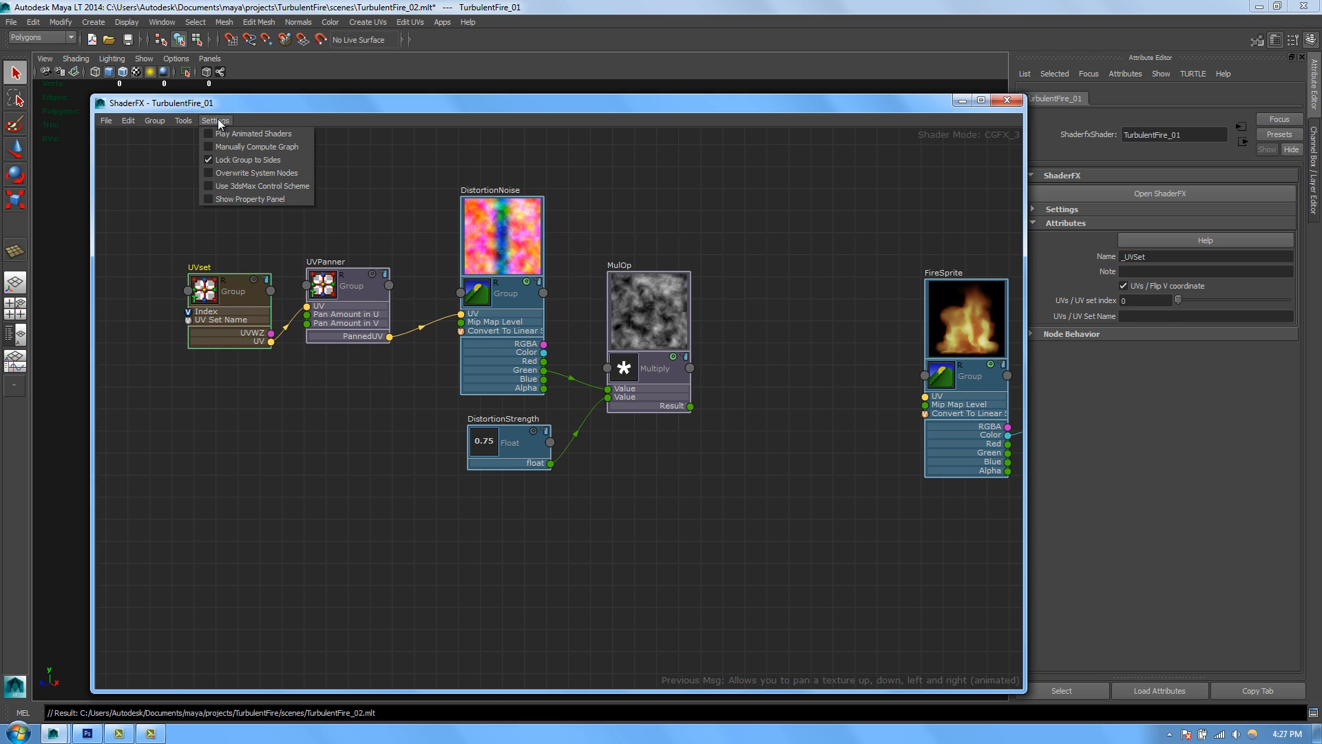
pyautogui.click(228, 134)
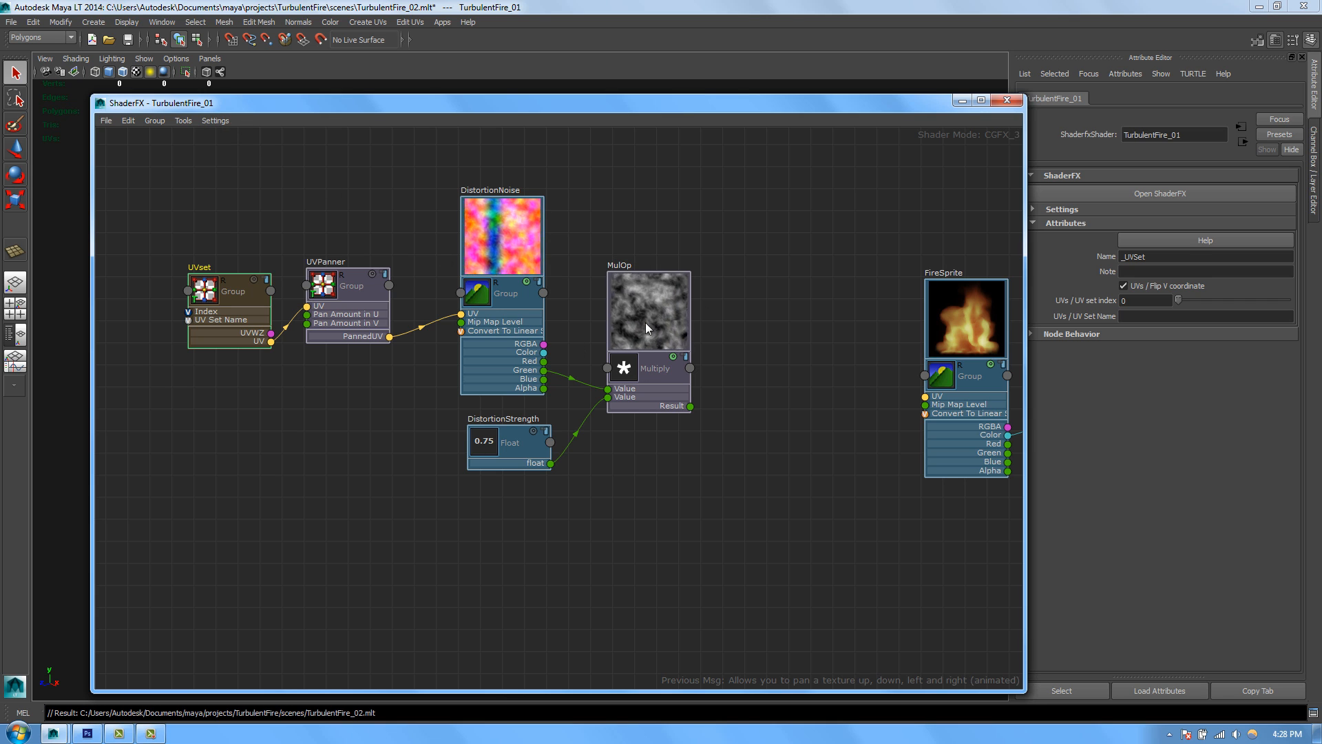
# Step: Set both SpeedU and SpeedV of the UVPanner node to 0.25
pyautogui.click(367, 287)
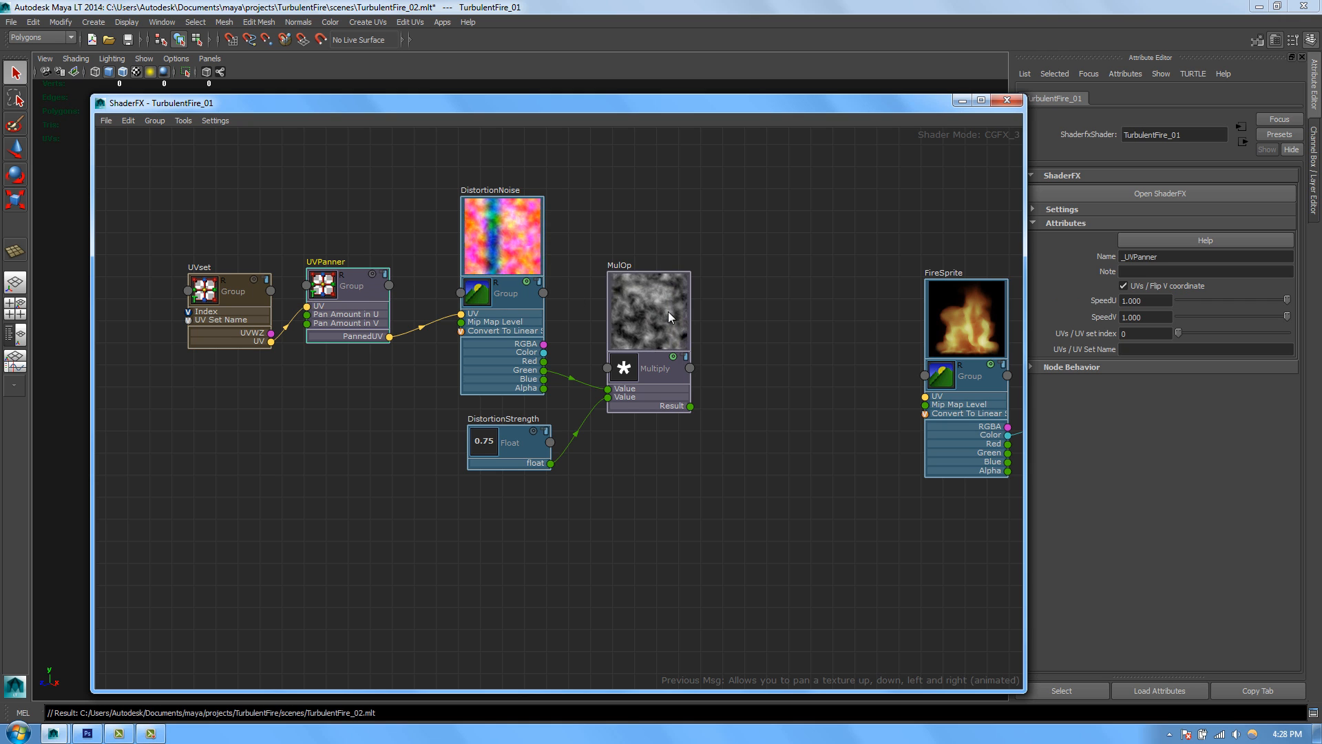
pyautogui.click(1151, 301)
pyautogui.moveTo(1152, 301); pyautogui.dragTo(1068, 322)
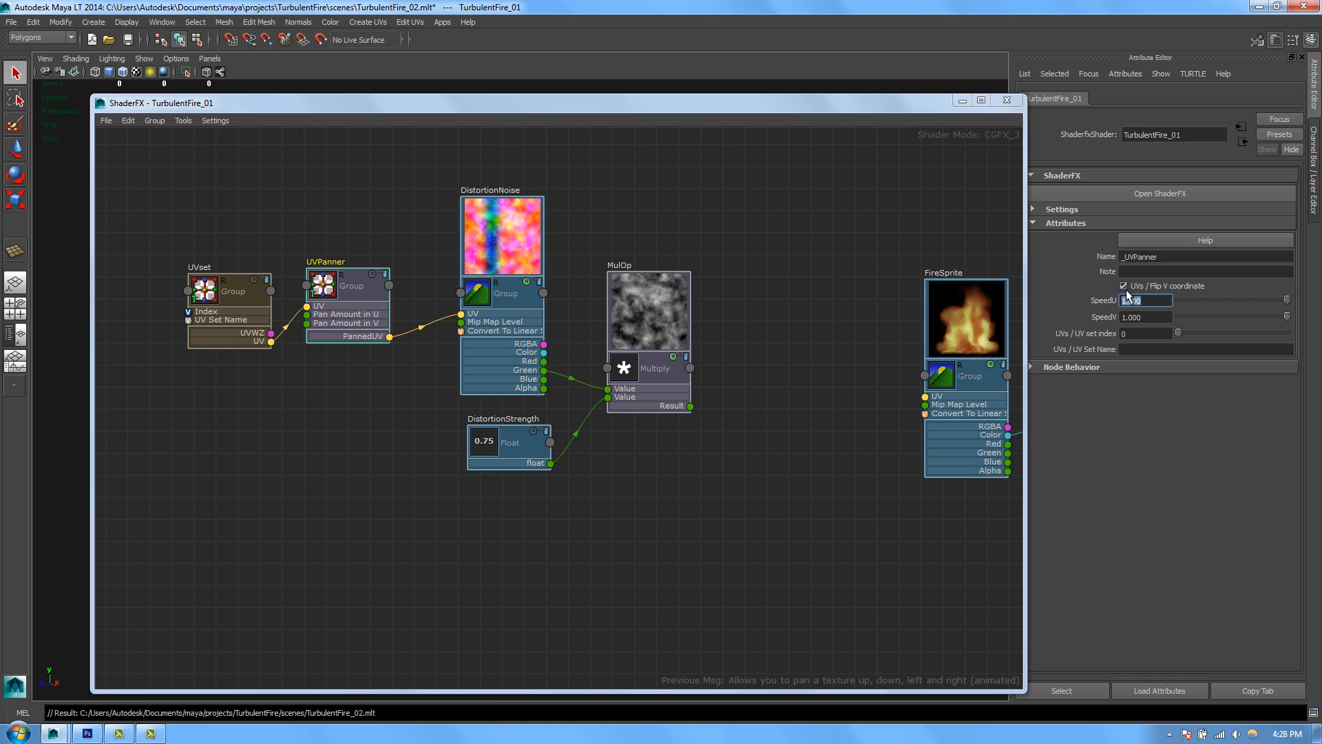
pyautogui.write('.2')
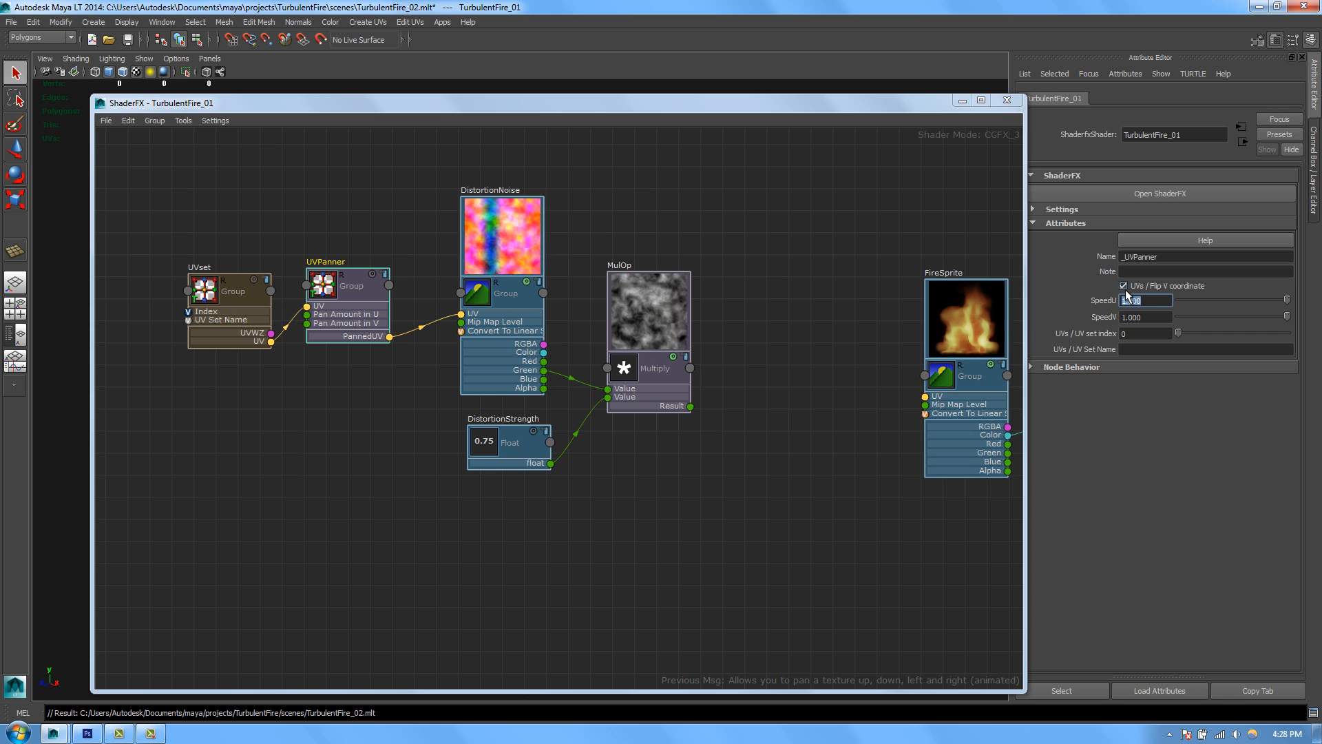
pyautogui.write('5')
pyautogui.press('Tab')
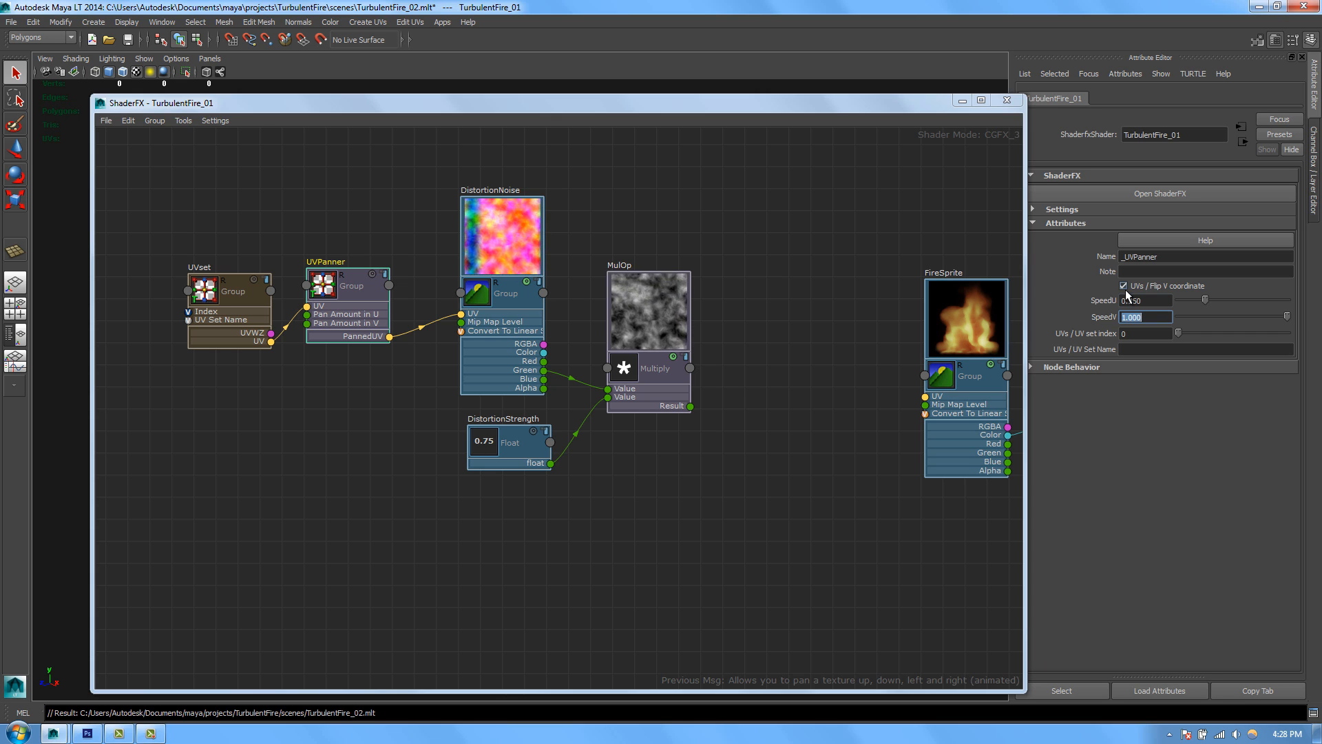
pyautogui.write('.25')
pyautogui.press('Return')
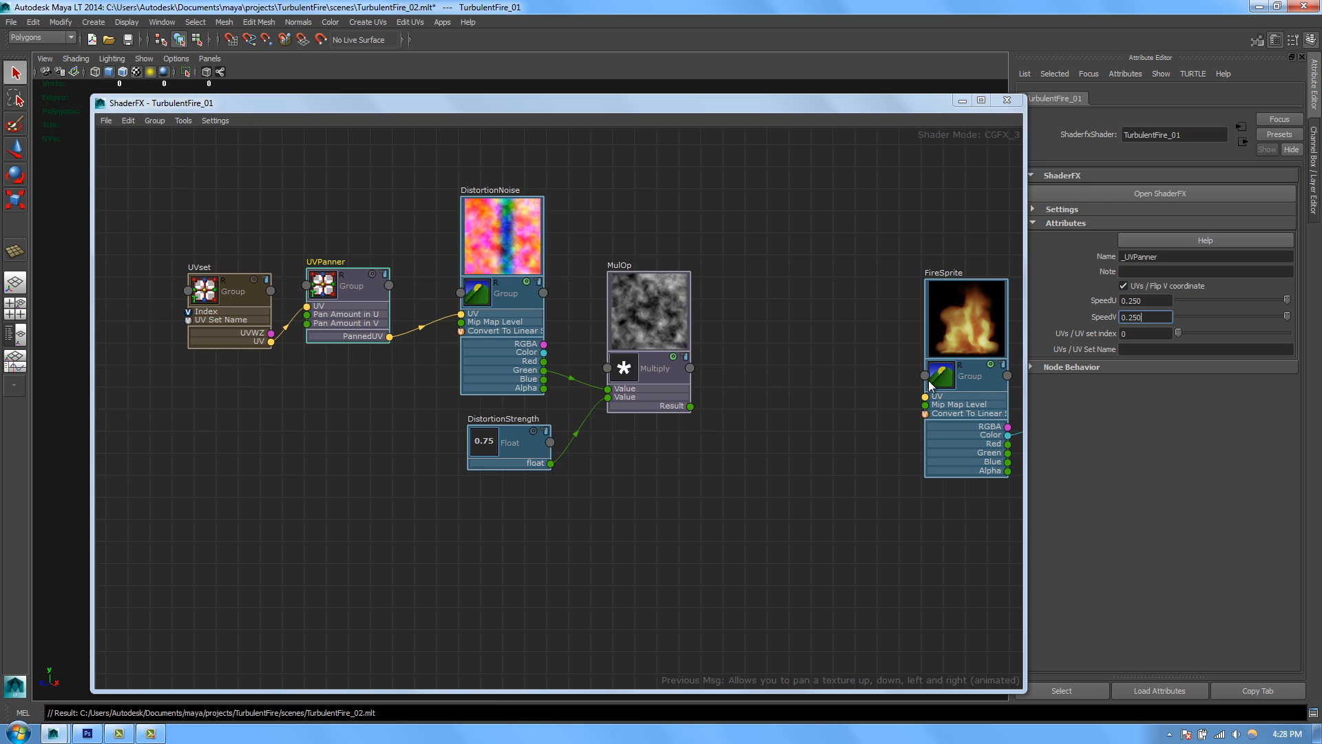
# Step: Add a Vector Construct node from the Values category and place it between MulOp and FireSprite
pyautogui.rightClick(732, 275)
pyautogui.moveTo(778, 282)
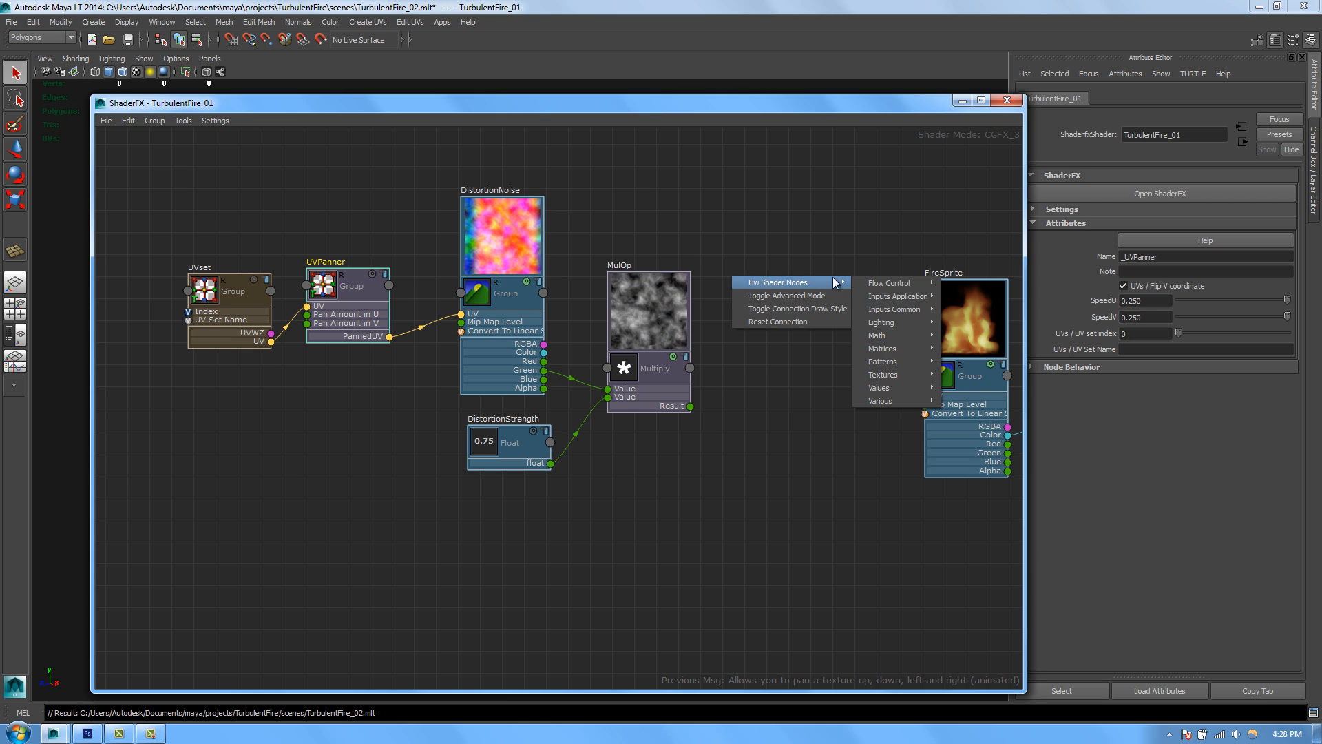
pyautogui.moveTo(883, 391)
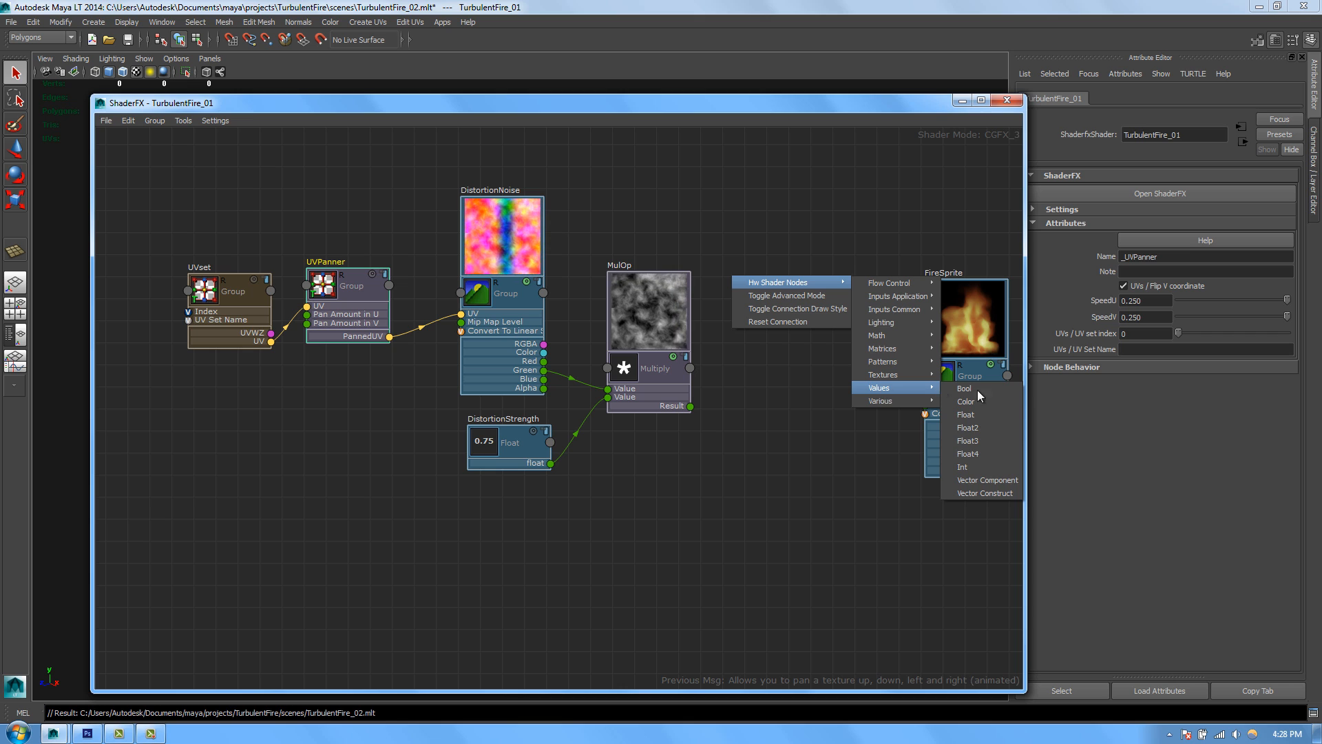
pyautogui.click(980, 492)
pyautogui.moveTo(791, 350); pyautogui.dragTo(797, 293)
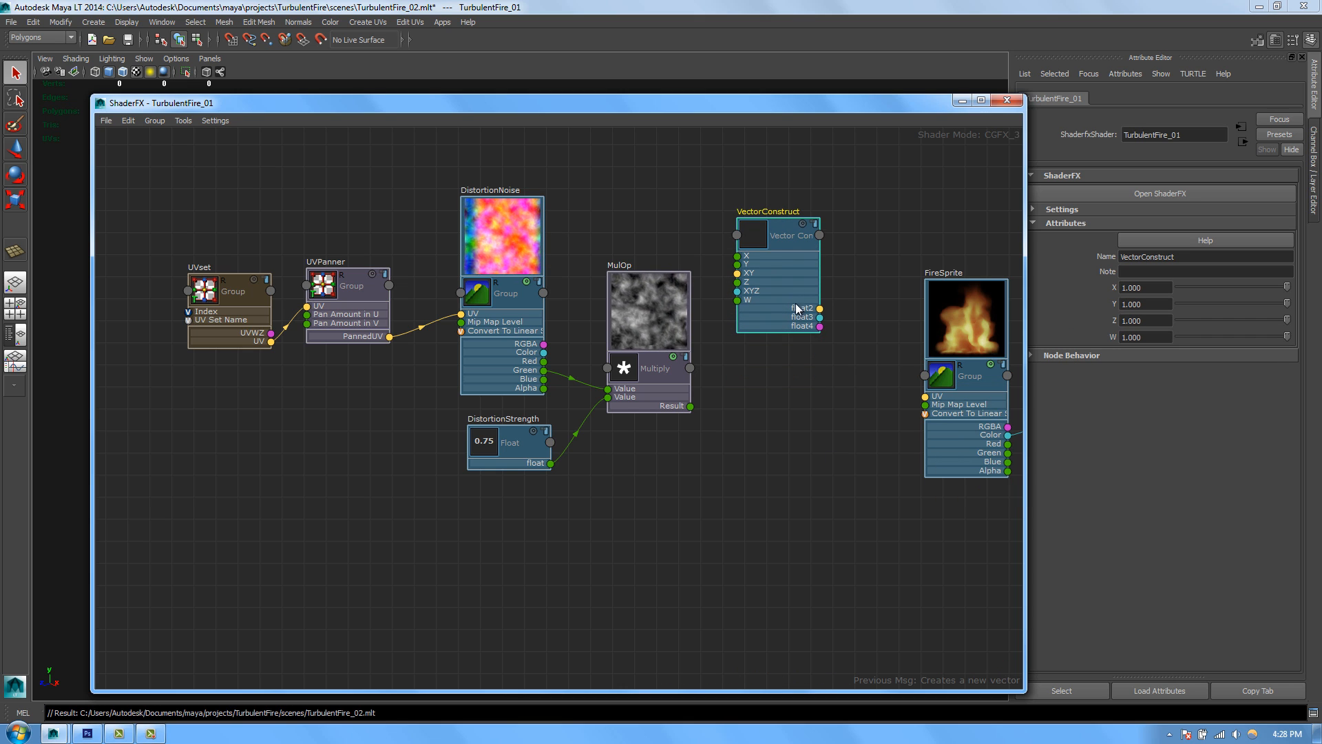
# Step: Connect MulOp's Result to the Y input of VectorConstruct and turn on the VectorConstruct preview
pyautogui.moveTo(690, 406); pyautogui.dragTo(780, 279)
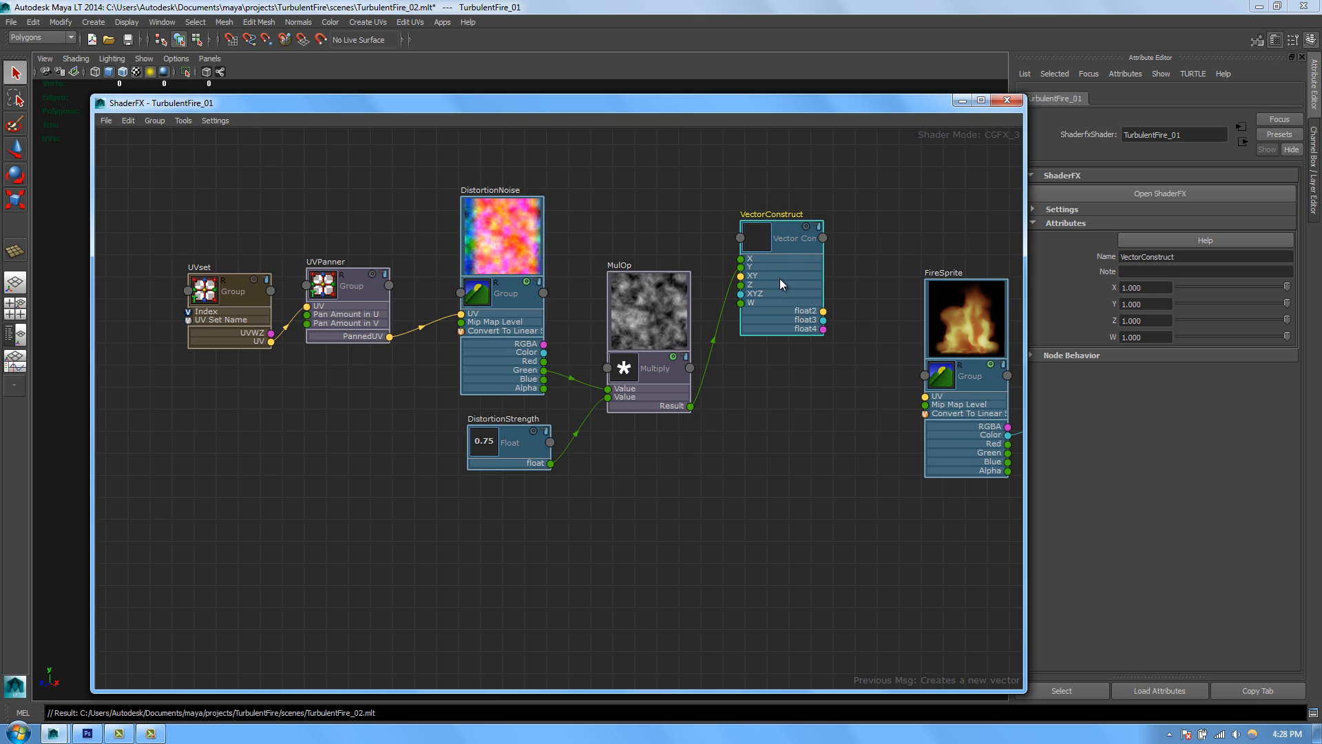
pyautogui.click(808, 229)
pyautogui.click(808, 229)
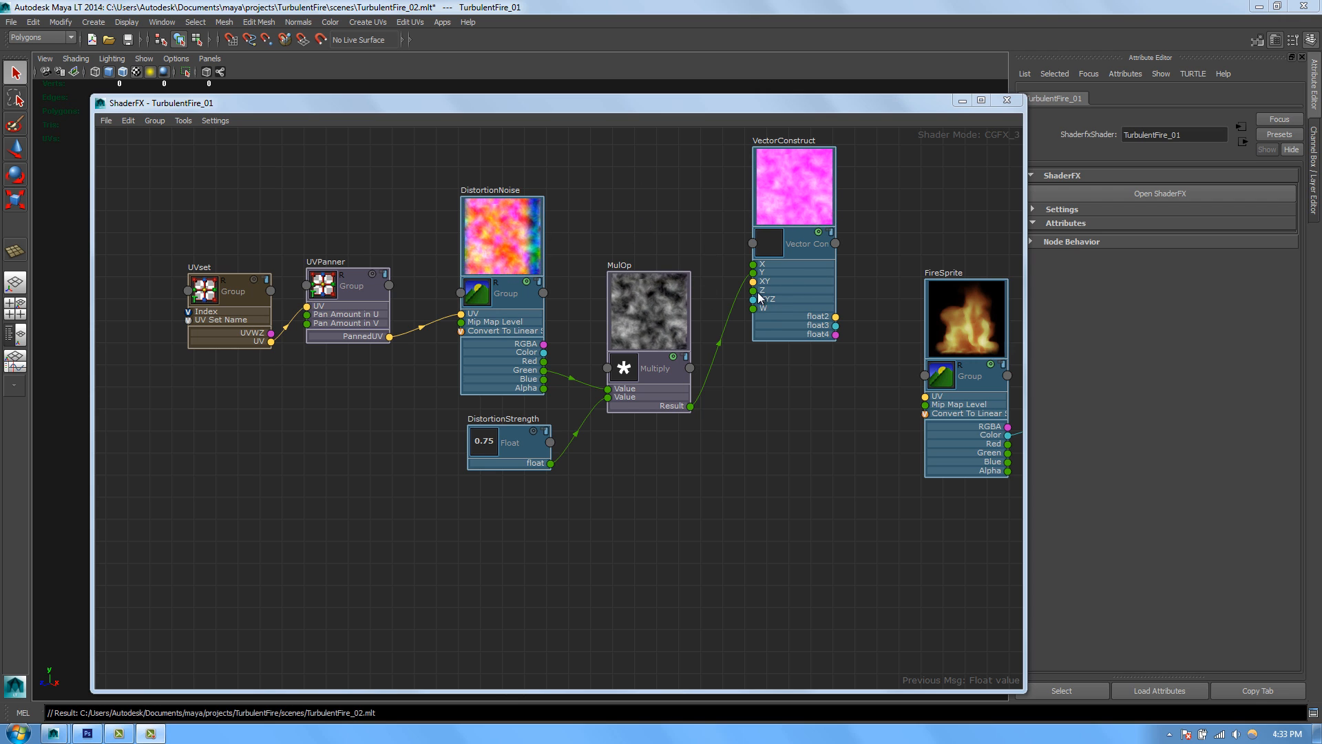
# Step: Add a Float node below MulOp, set its value to 0, and connect it to VectorConstruct's Z input
pyautogui.rightClick(638, 432)
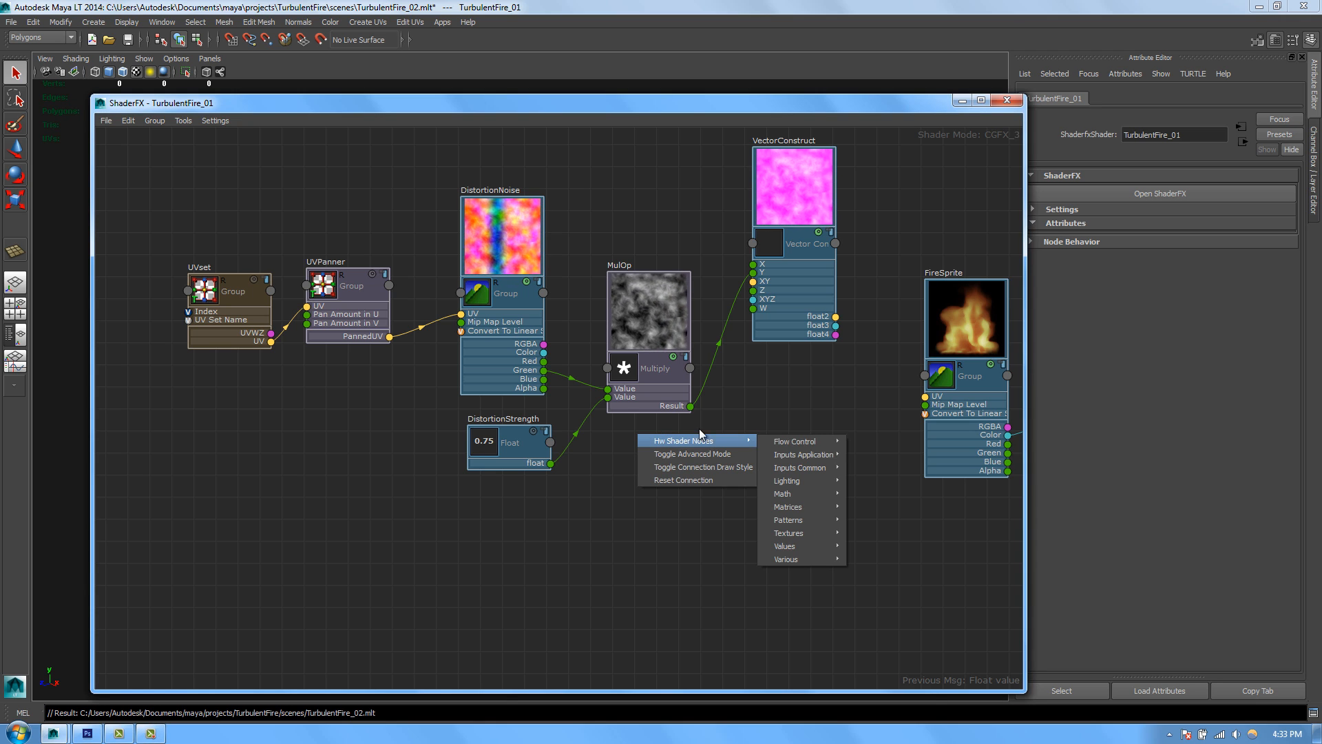
pyautogui.moveTo(796, 546)
pyautogui.click(871, 573)
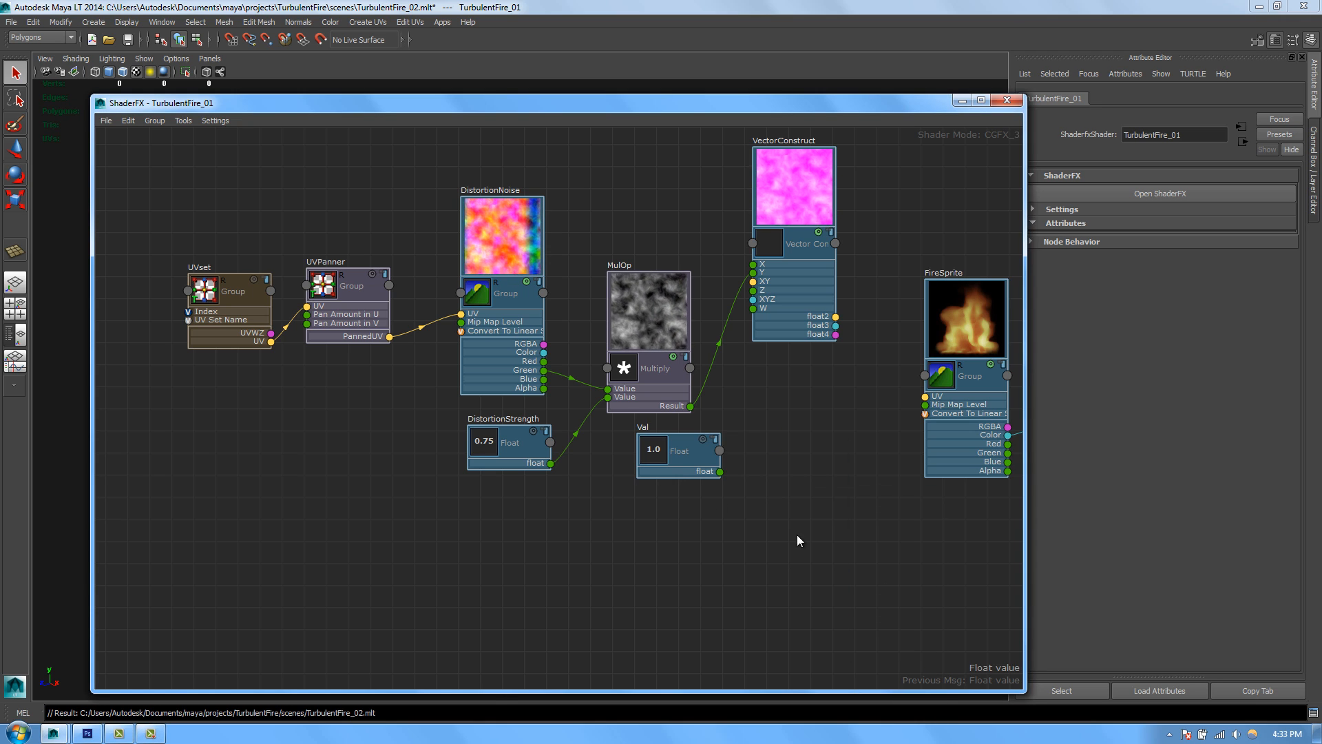
pyautogui.moveTo(1154, 287); pyautogui.dragTo(1088, 295)
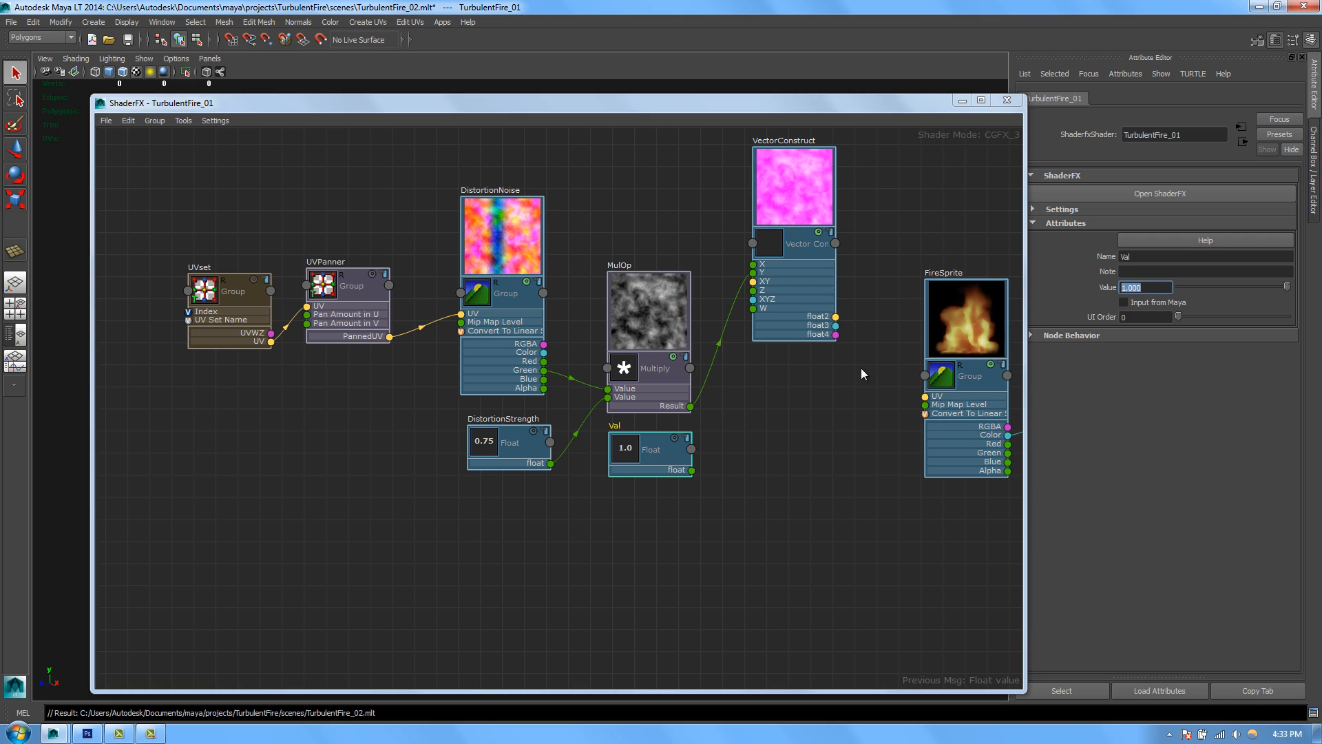
pyautogui.write('0')
pyautogui.press('Return')
pyautogui.moveTo(692, 470); pyautogui.dragTo(753, 290)
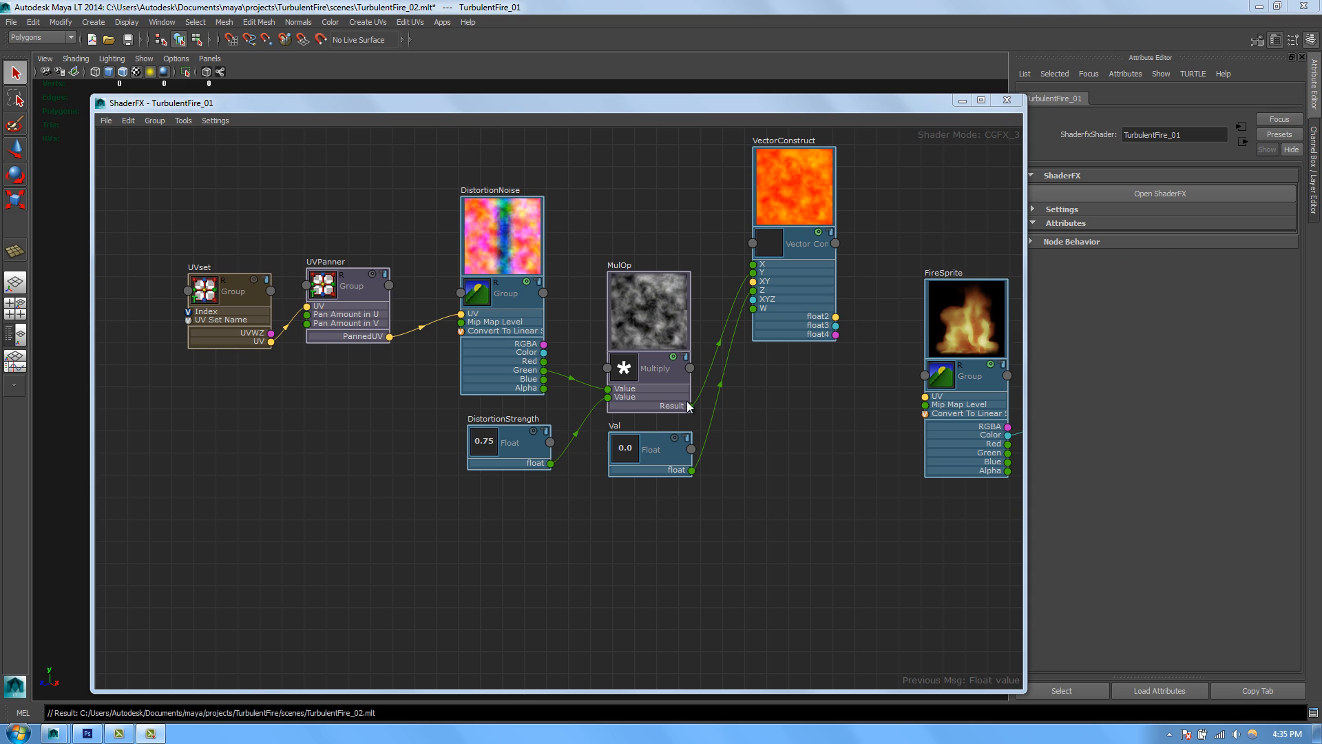
# Step: Try feeding MulOp's Result into VectorConstruct's X input as well, and delete that extra connection
pyautogui.moveTo(606, 301); pyautogui.dragTo(611, 251)
pyautogui.moveTo(687, 366); pyautogui.dragTo(680, 384)
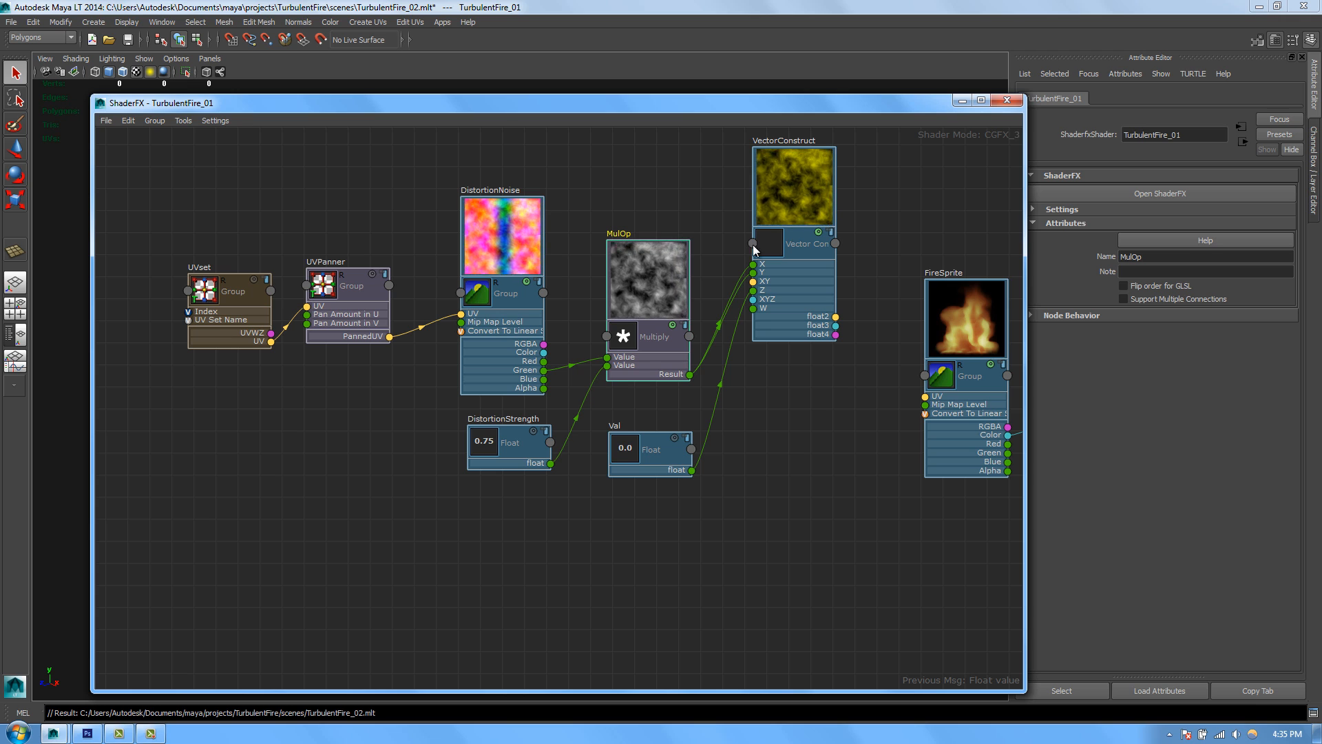
pyautogui.moveTo(656, 323); pyautogui.dragTo(657, 343)
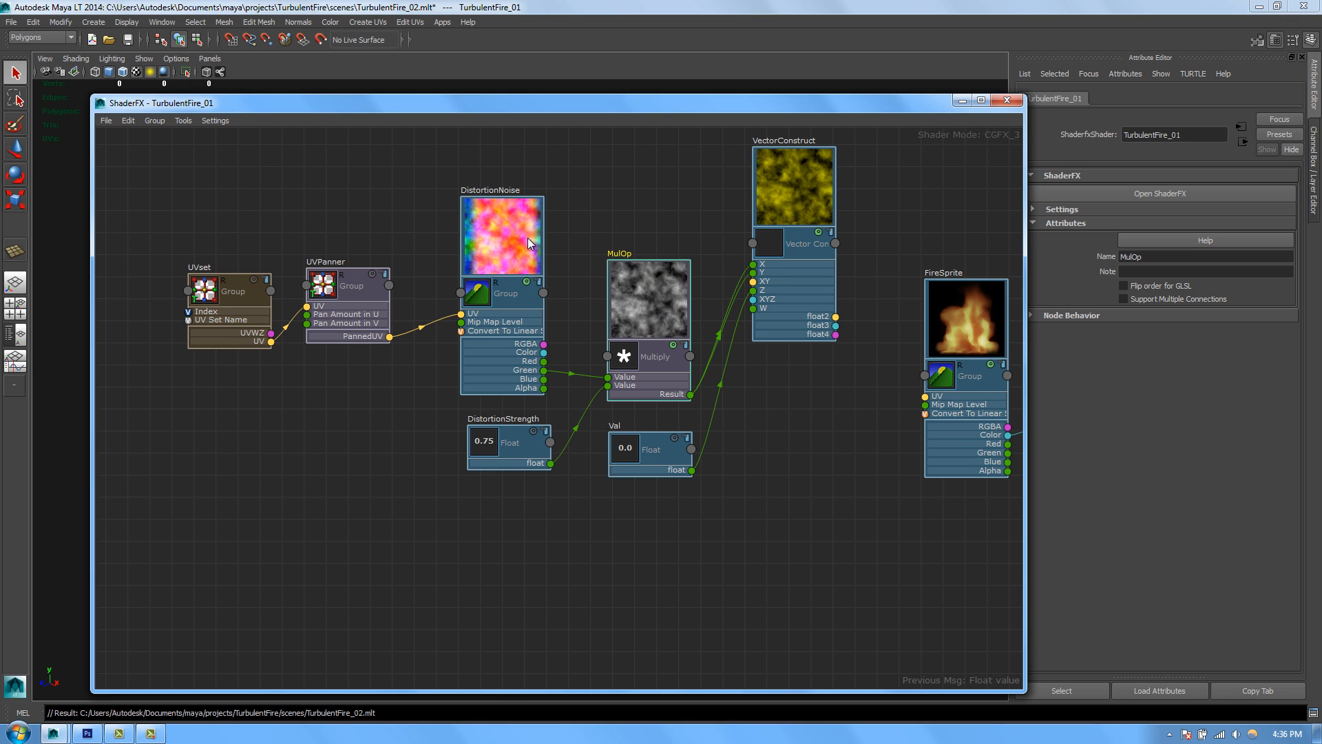
pyautogui.click(751, 269)
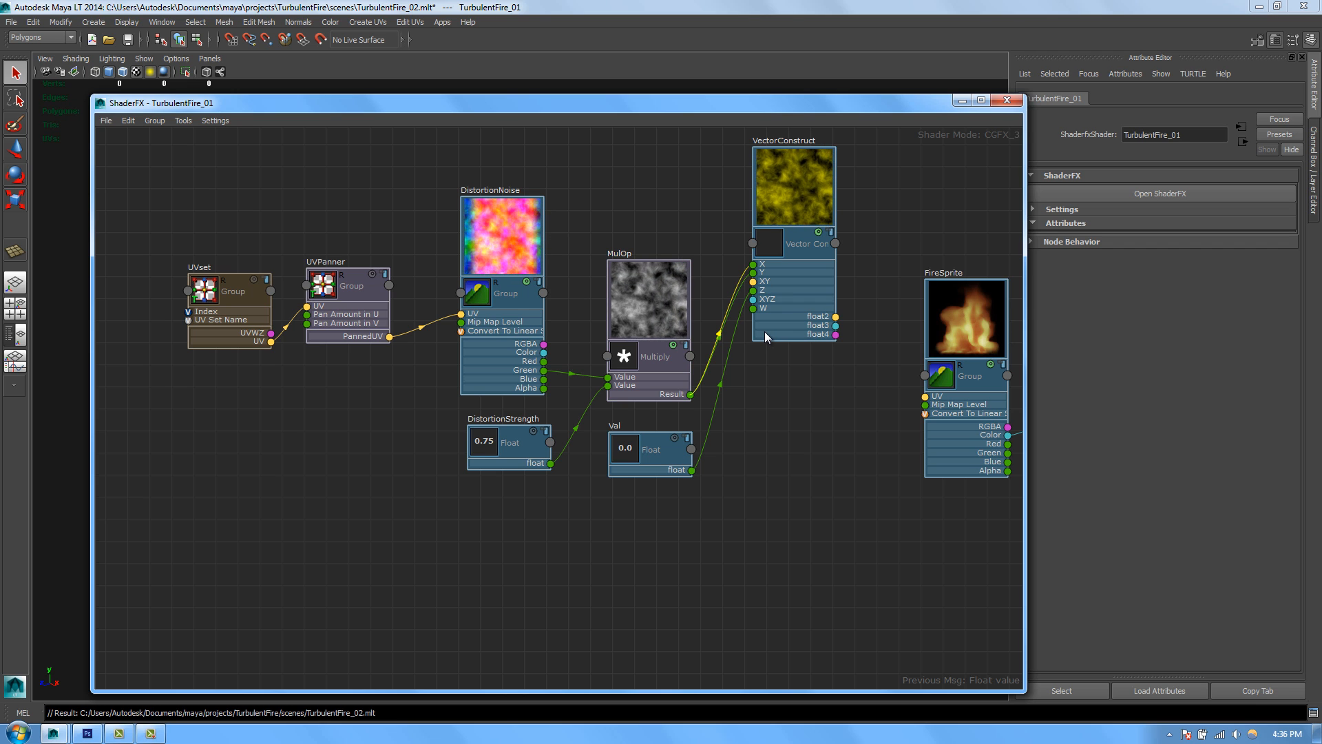
pyautogui.press('Delete')
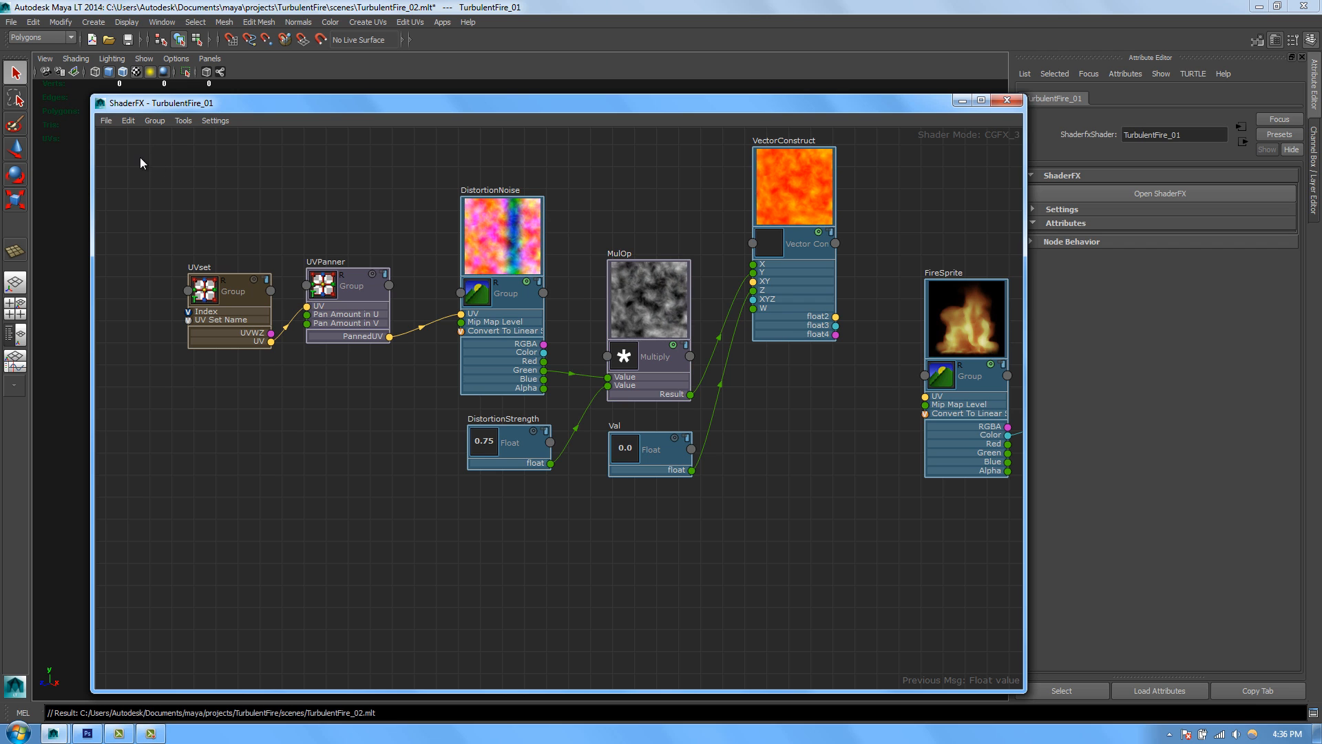
# Step: Group the UVset, UVPanner, DistortionNoise, DistortionStrength and MulOp nodes, and reposition the group node
pyautogui.moveTo(140, 157); pyautogui.dragTo(585, 485)
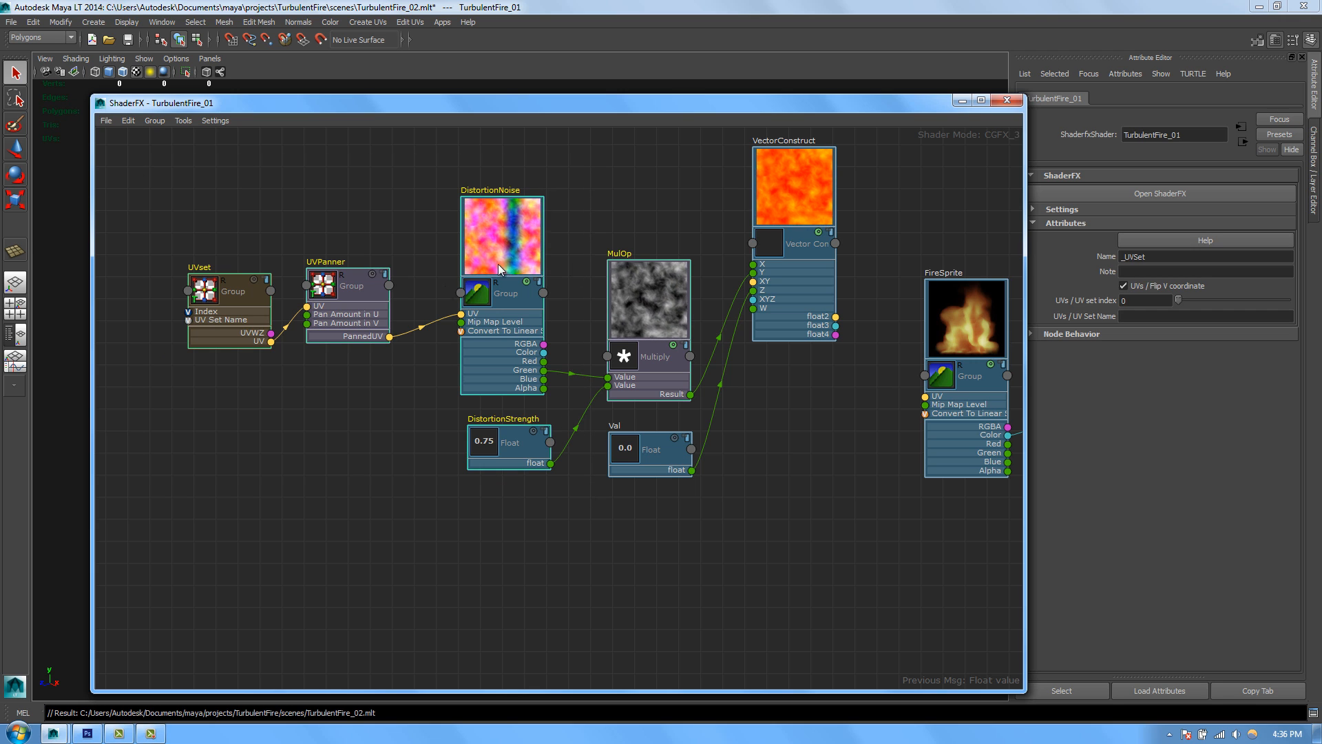
pyautogui.click(155, 122)
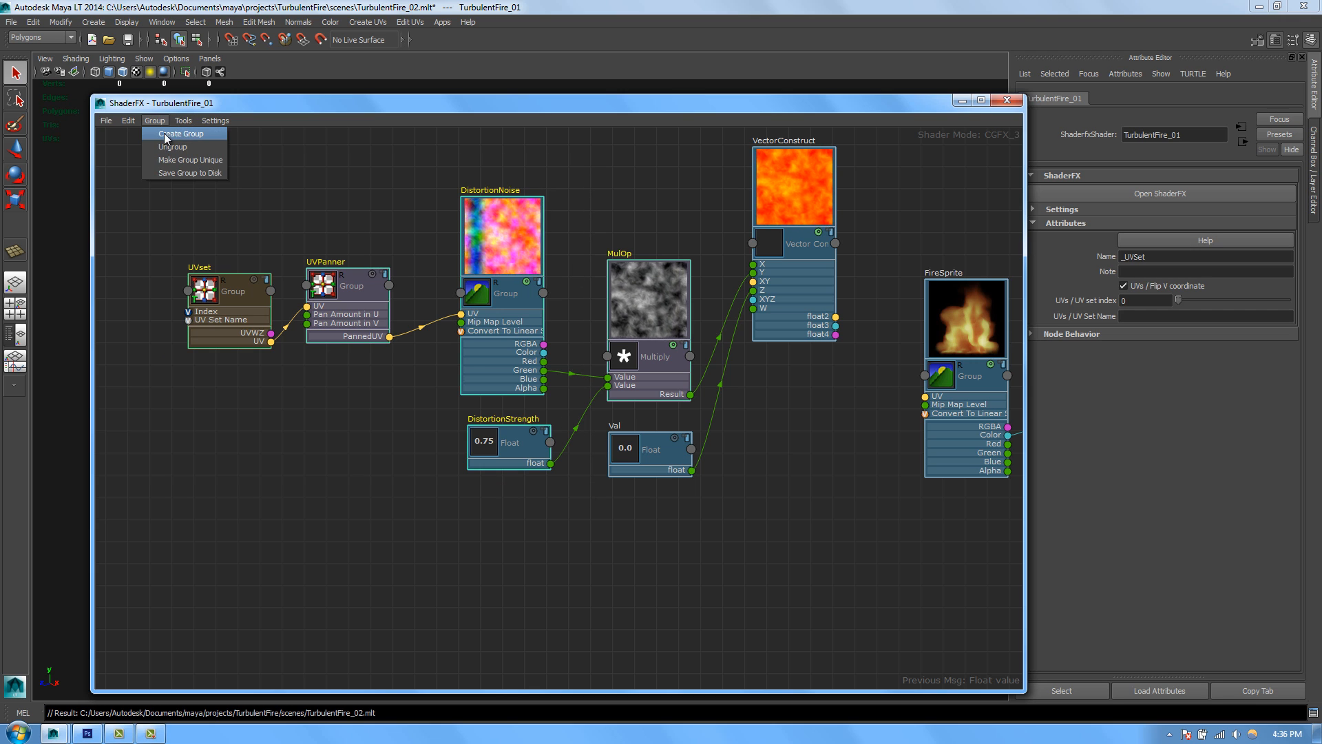
pyautogui.click(181, 134)
pyautogui.moveTo(448, 377); pyautogui.dragTo(475, 288)
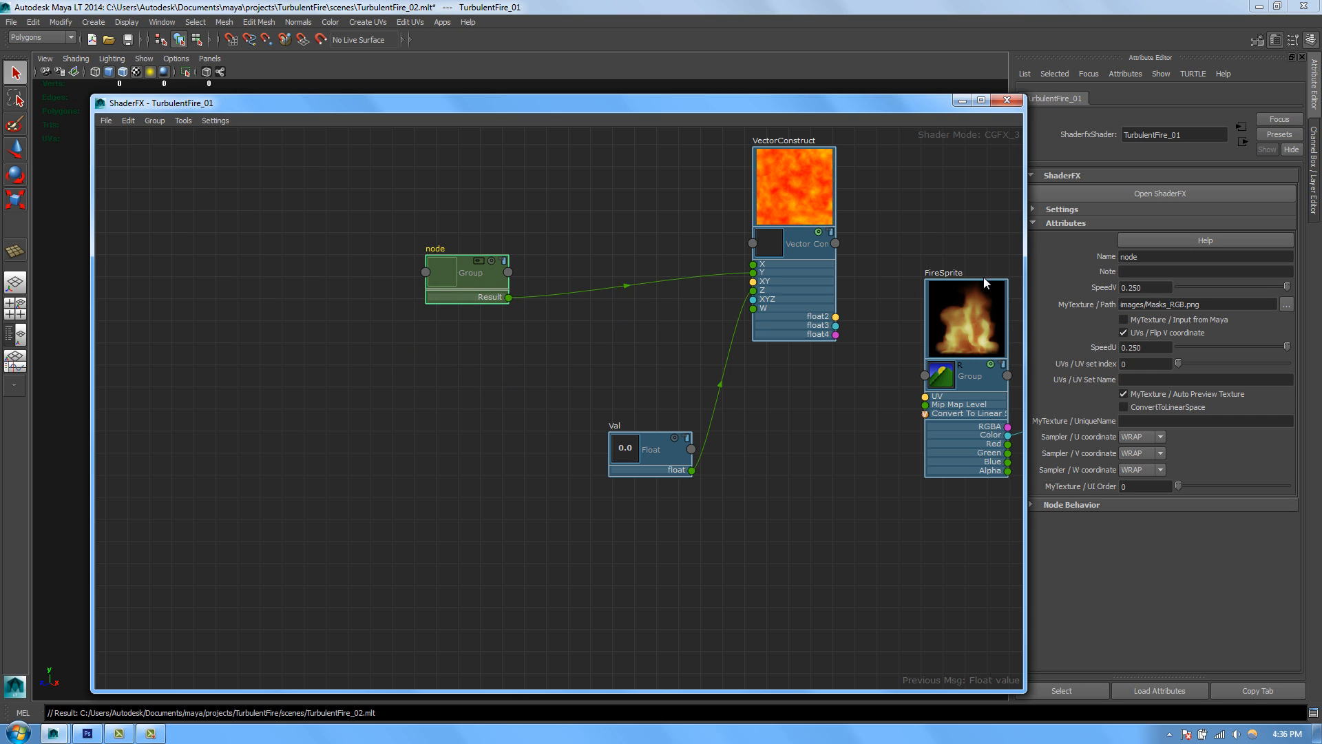
# Step: Rename the new group node Y_Distortion and move it closer to VectorConstruct
pyautogui.doubleClick(1141, 256)
pyautogui.write('Y')
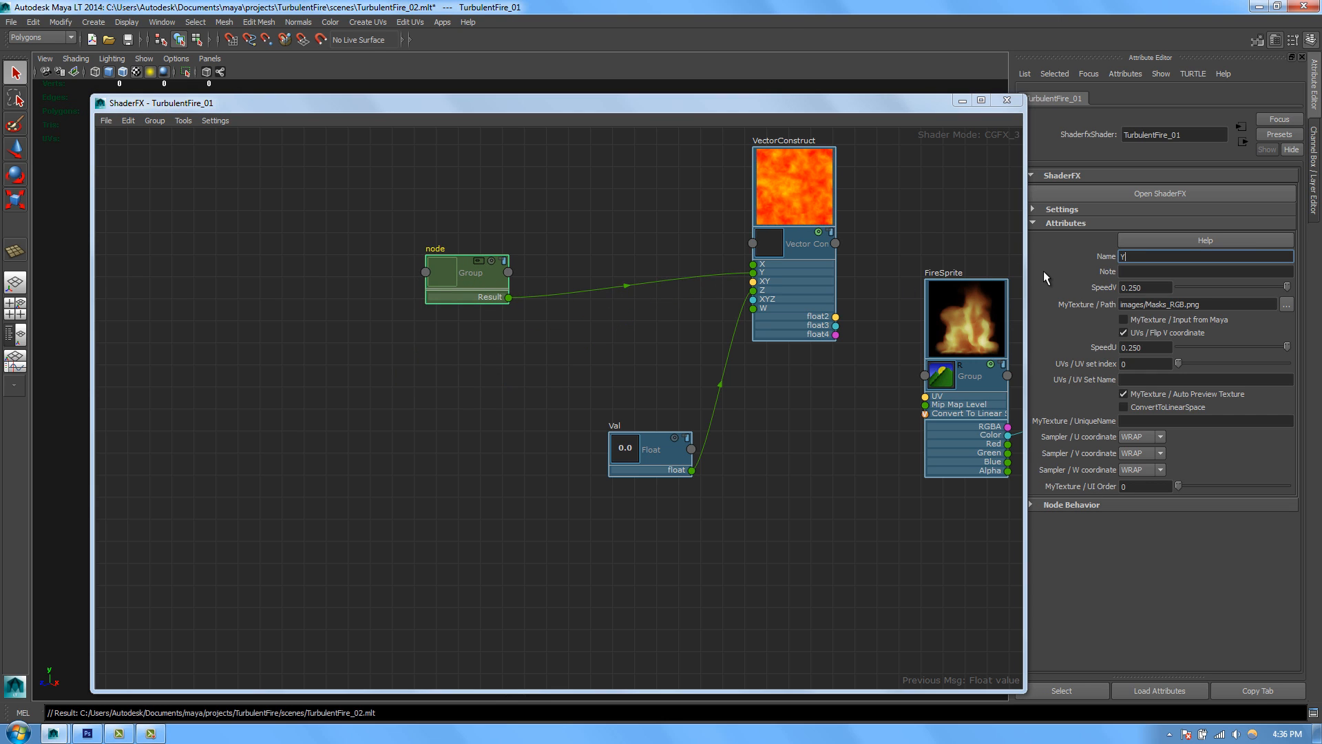
pyautogui.write('_Distoprti')
pyautogui.write('tion')
pyautogui.press('Return')
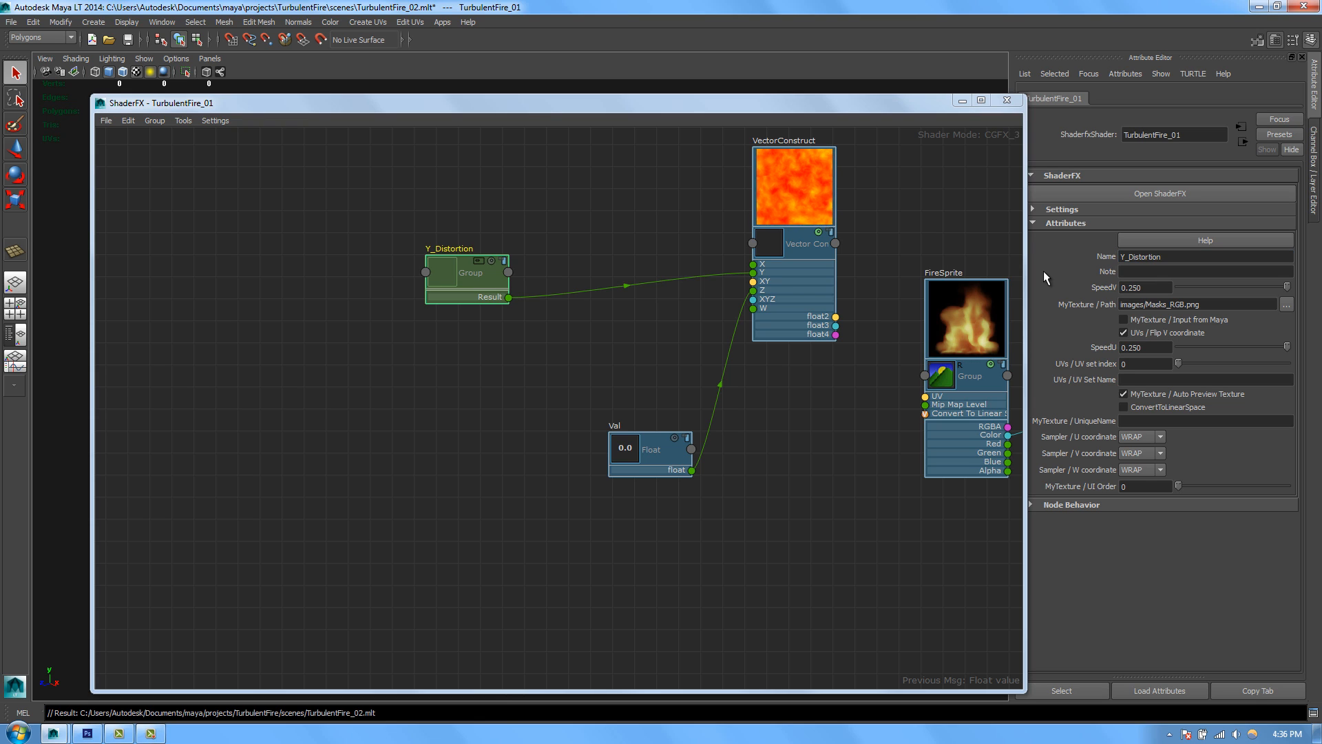
pyautogui.moveTo(486, 294); pyautogui.dragTo(521, 319)
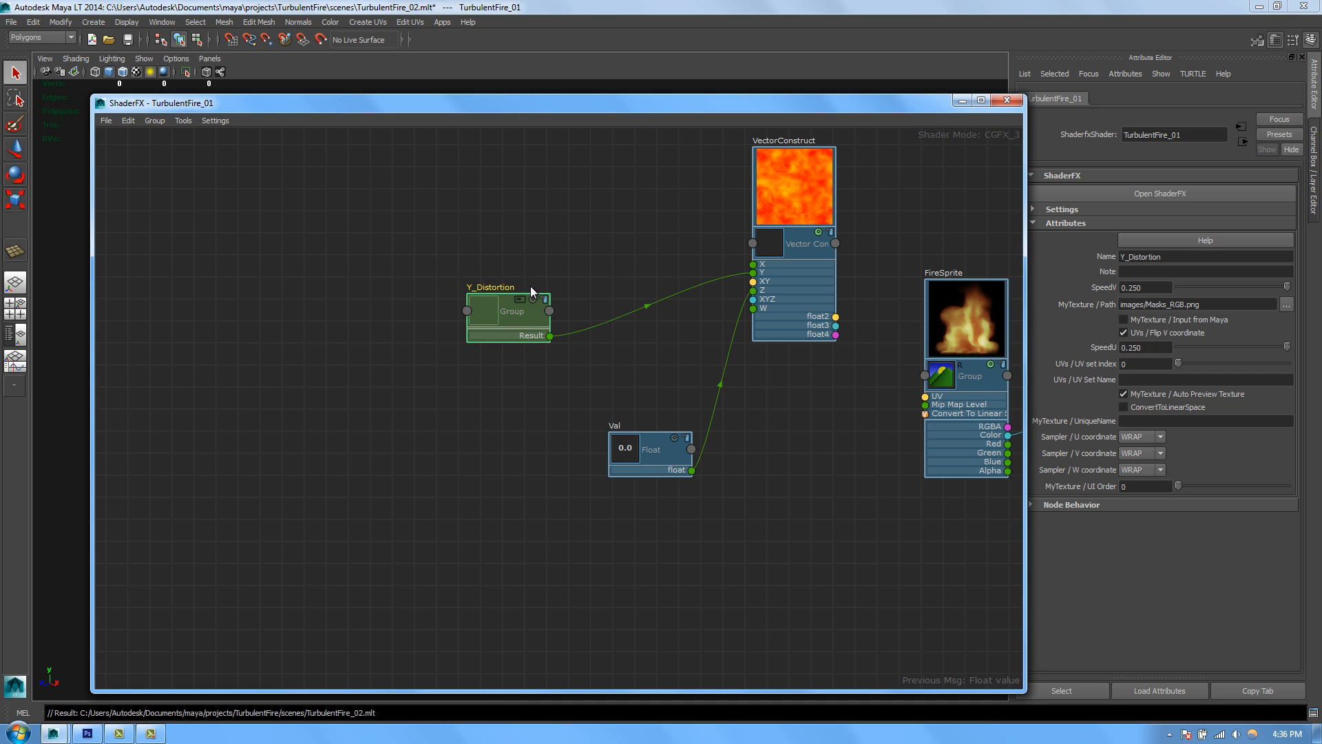
# Step: Enter the Y_Distortion group, move DistortionStrength away from the noise node, and exit the group
pyautogui.click(520, 301)
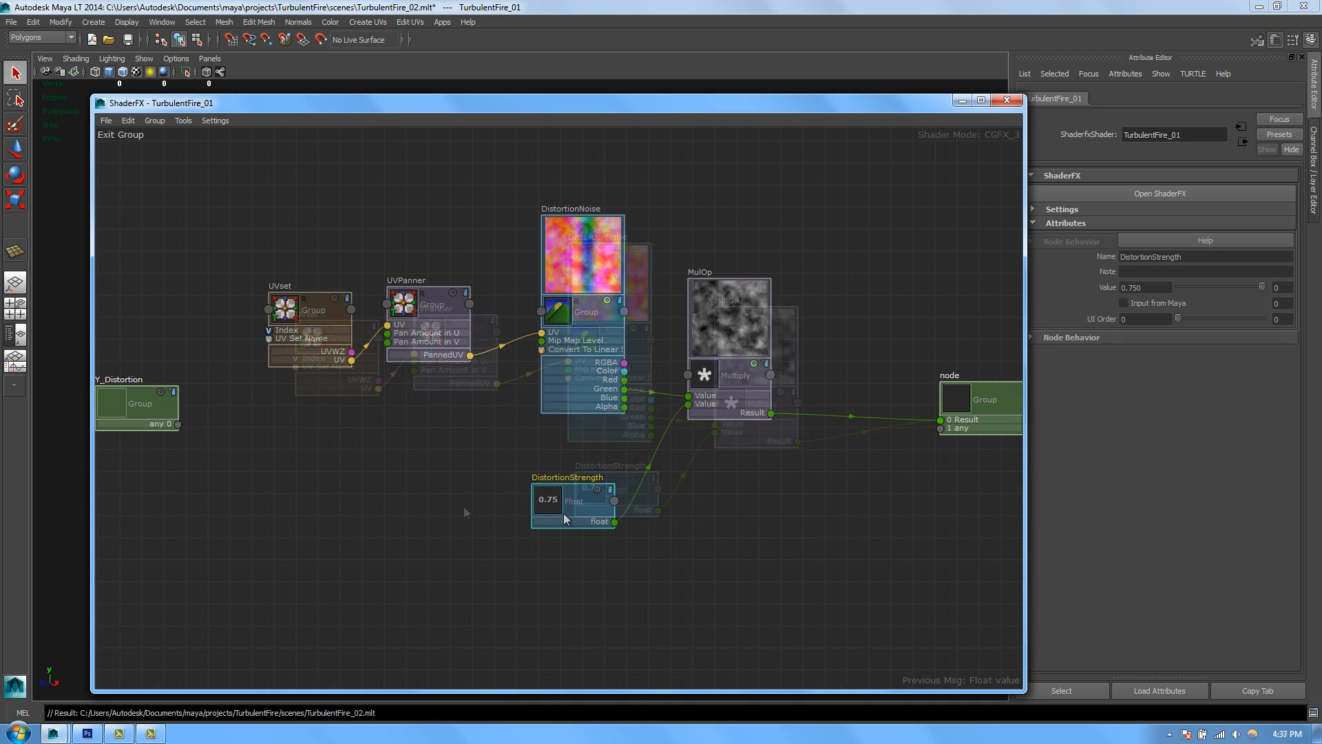
pyautogui.moveTo(595, 510); pyautogui.dragTo(514, 491)
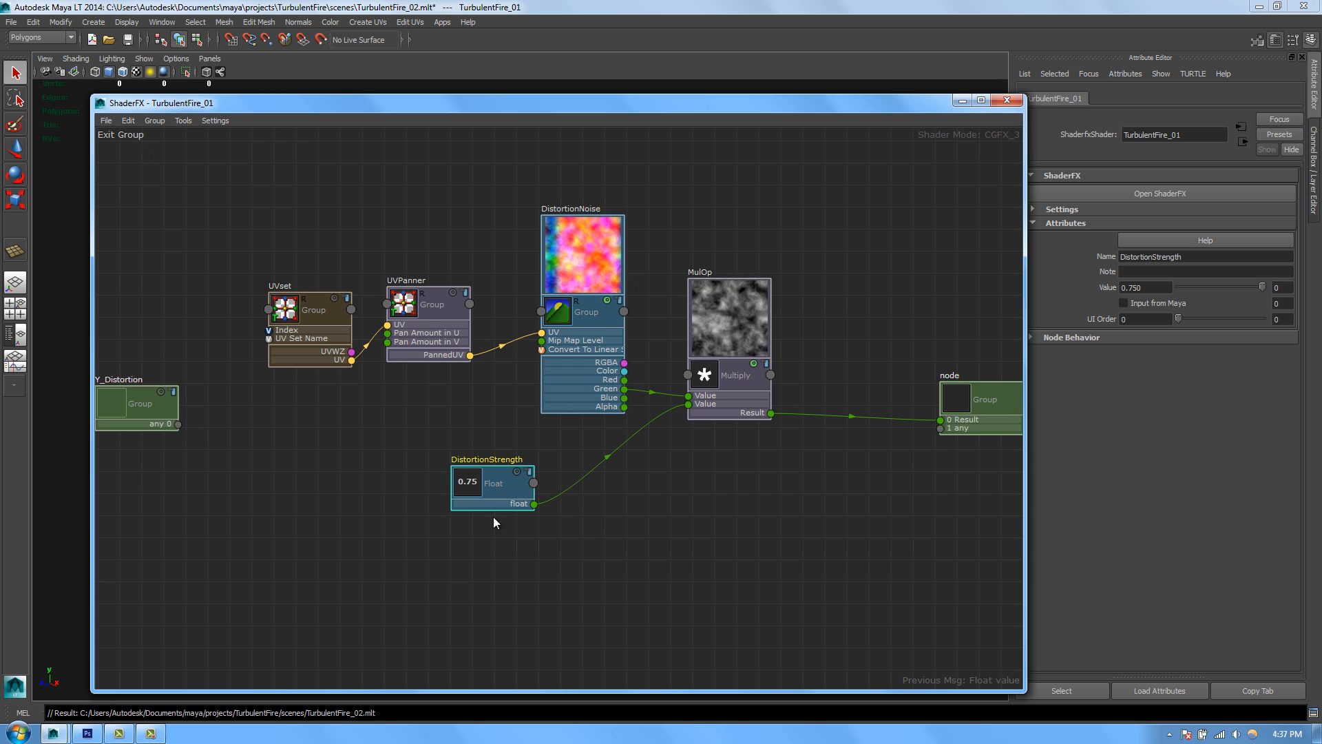
pyautogui.click(128, 135)
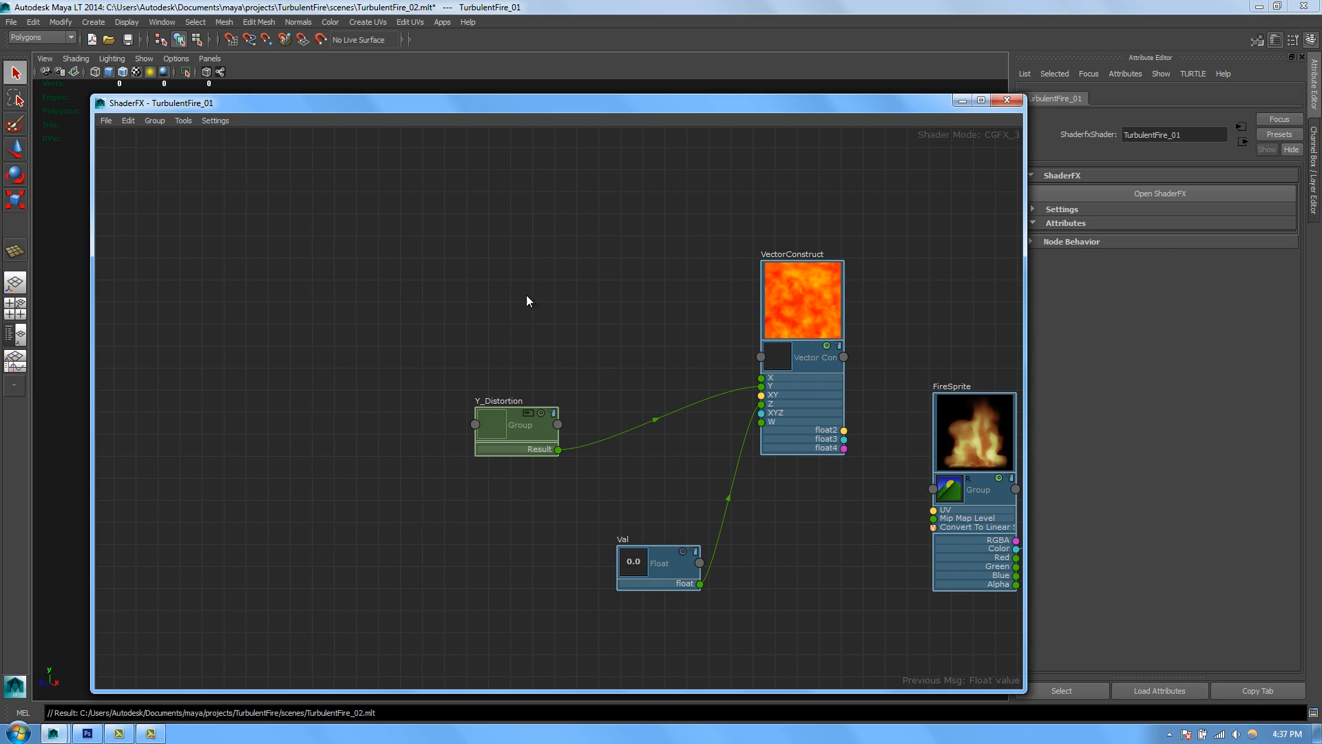
# Step: Reopen the Y_Distortion group and connect its input socket to MulOp's second Value in place of DistortionStrength
pyautogui.click(528, 413)
pyautogui.click(523, 513)
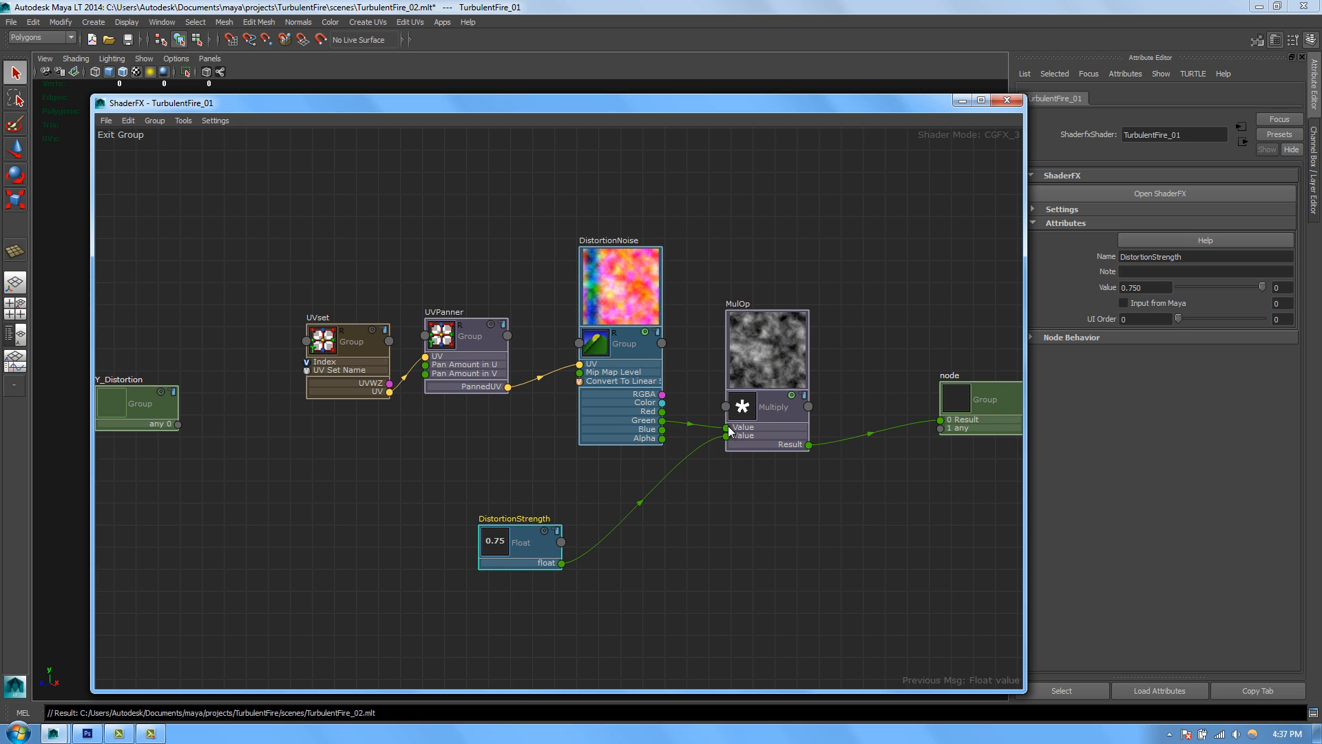
pyautogui.moveTo(728, 437); pyautogui.dragTo(178, 424)
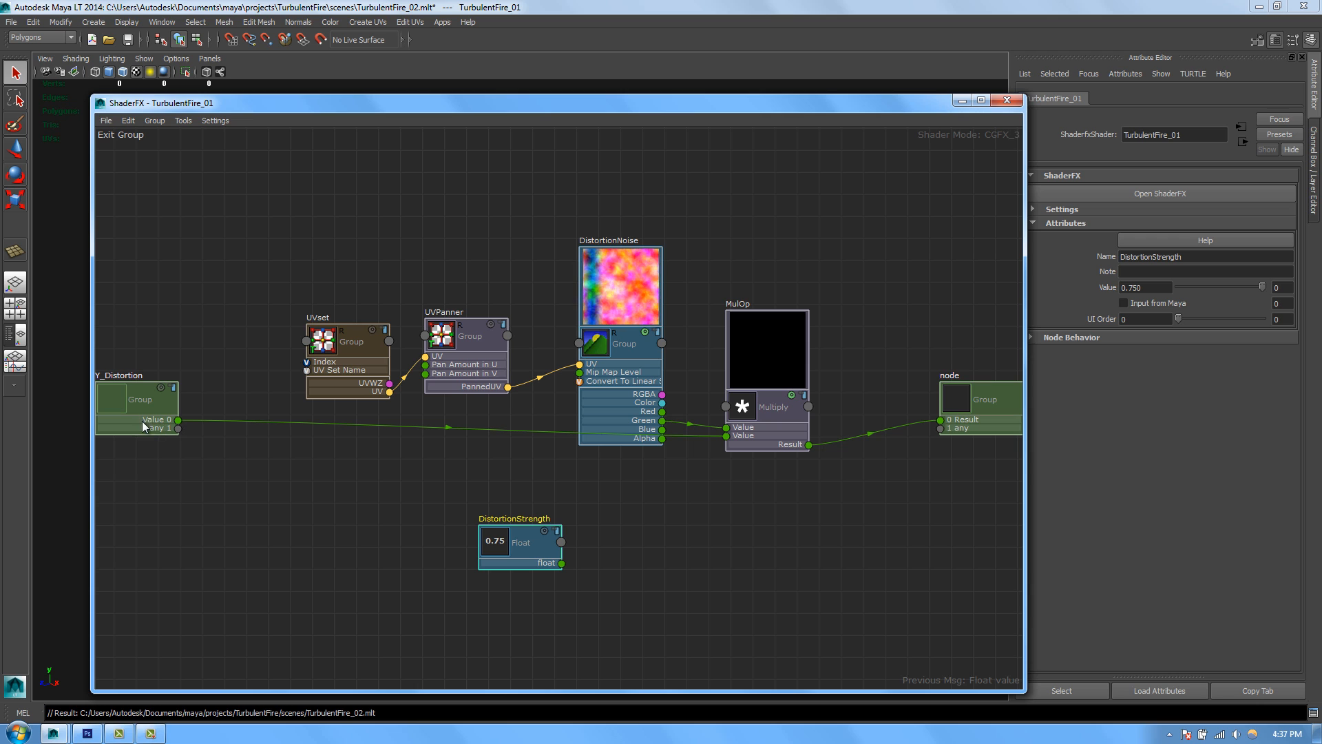
# Step: Label active socket 0 of the Y_Distortion group input as DistortionStrengthInput
pyautogui.click(169, 412)
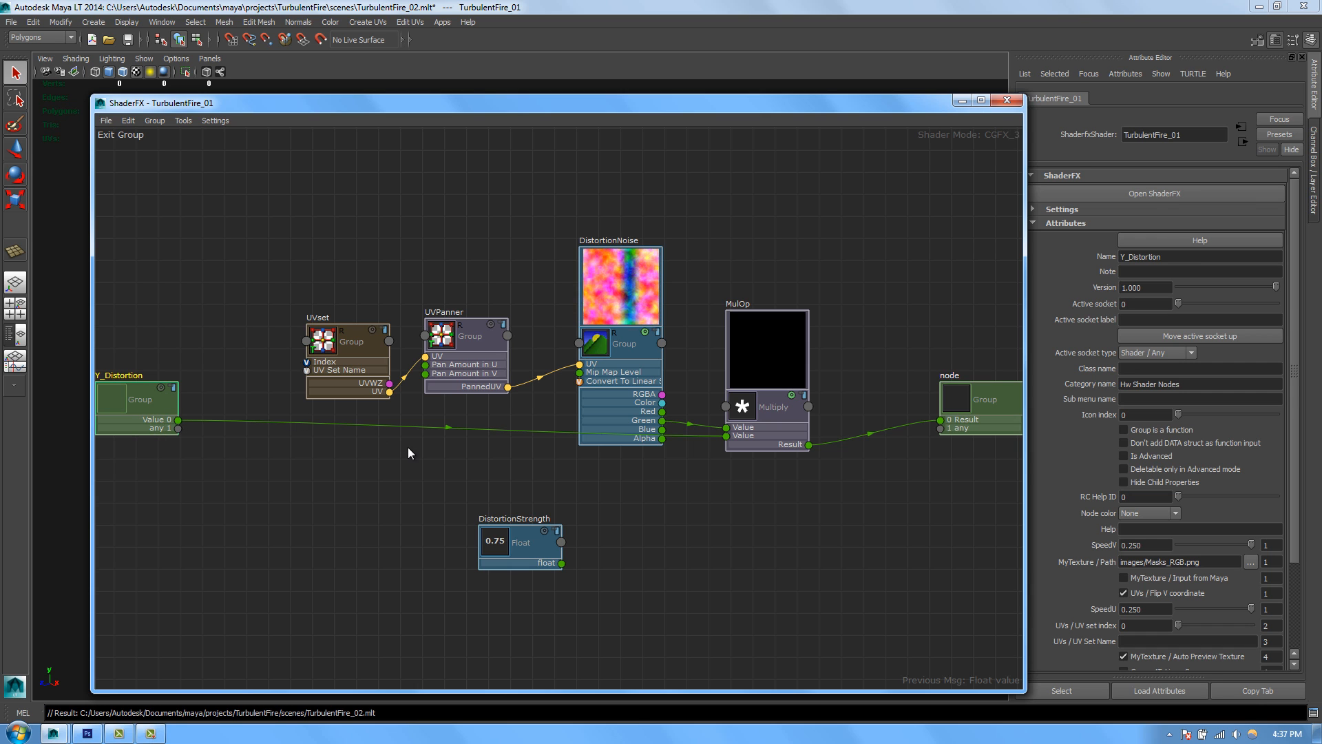
pyautogui.moveTo(921, 110); pyautogui.dragTo(895, 100)
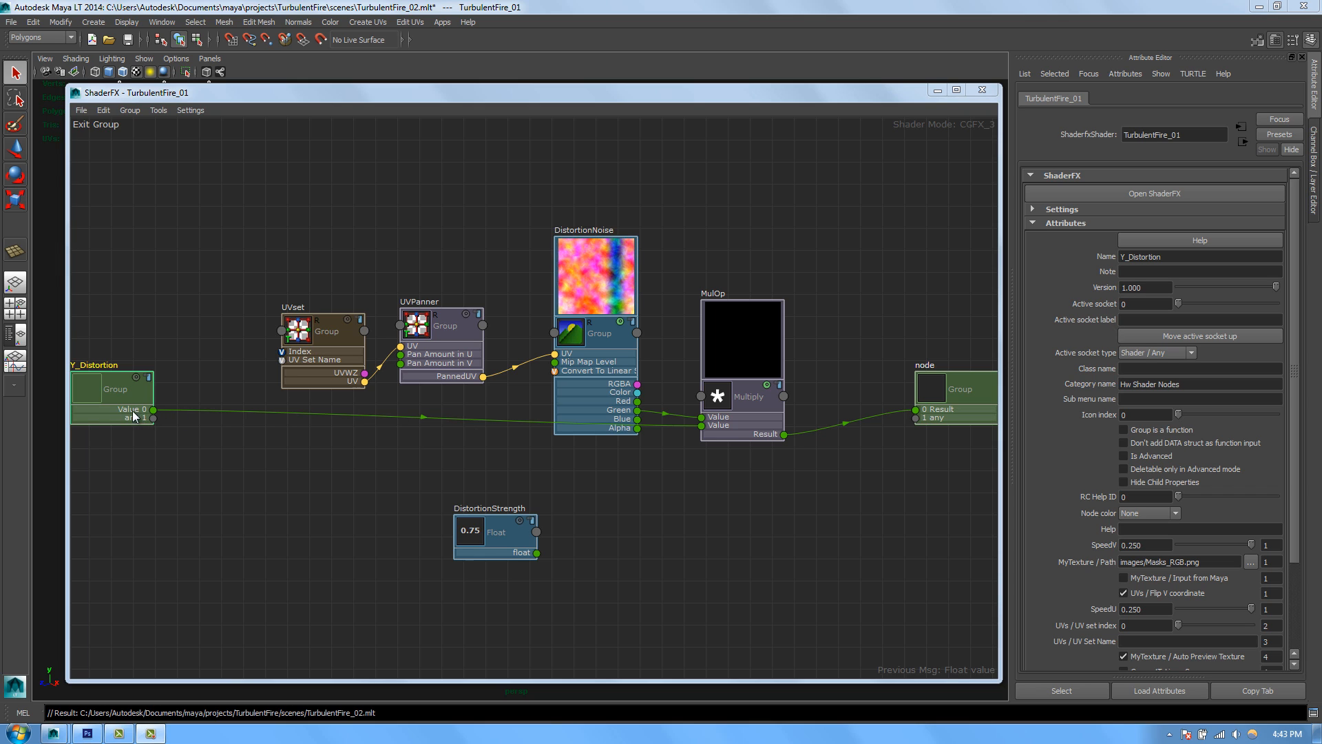
pyautogui.click(1138, 307)
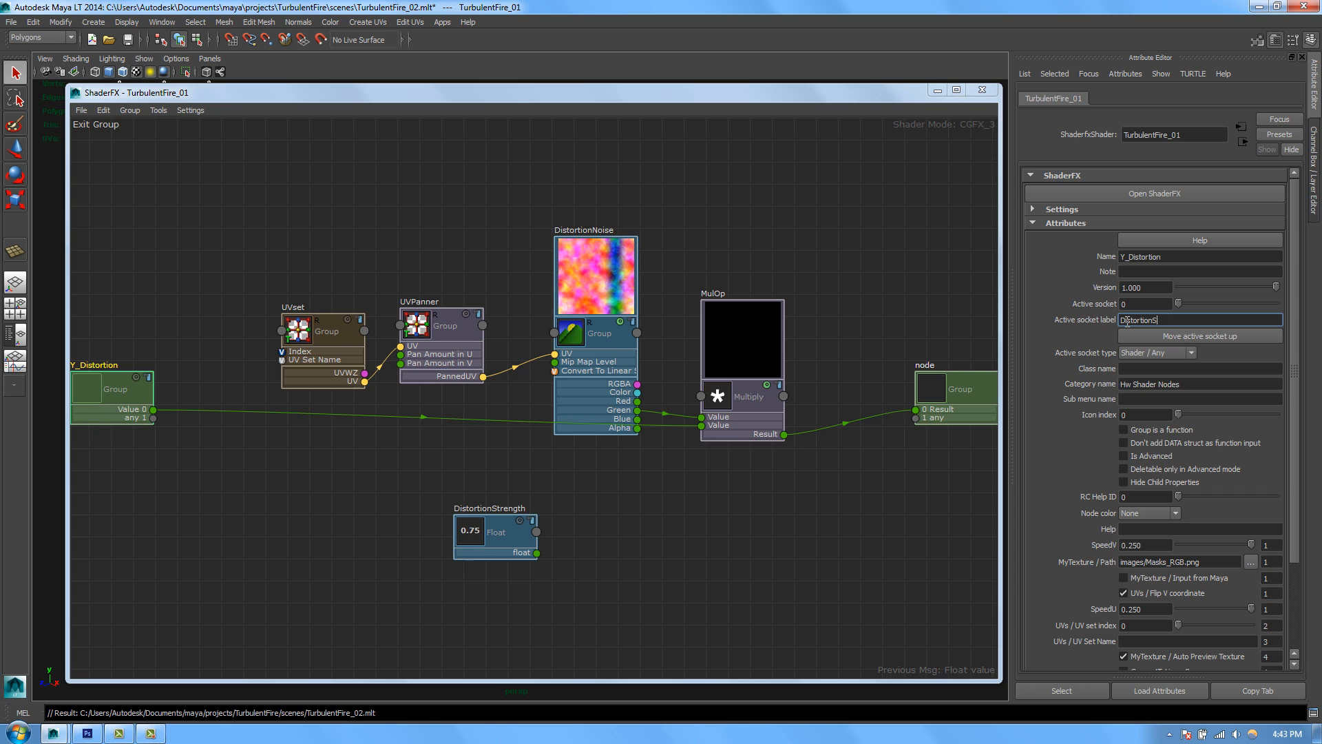
pyautogui.write('thInput')
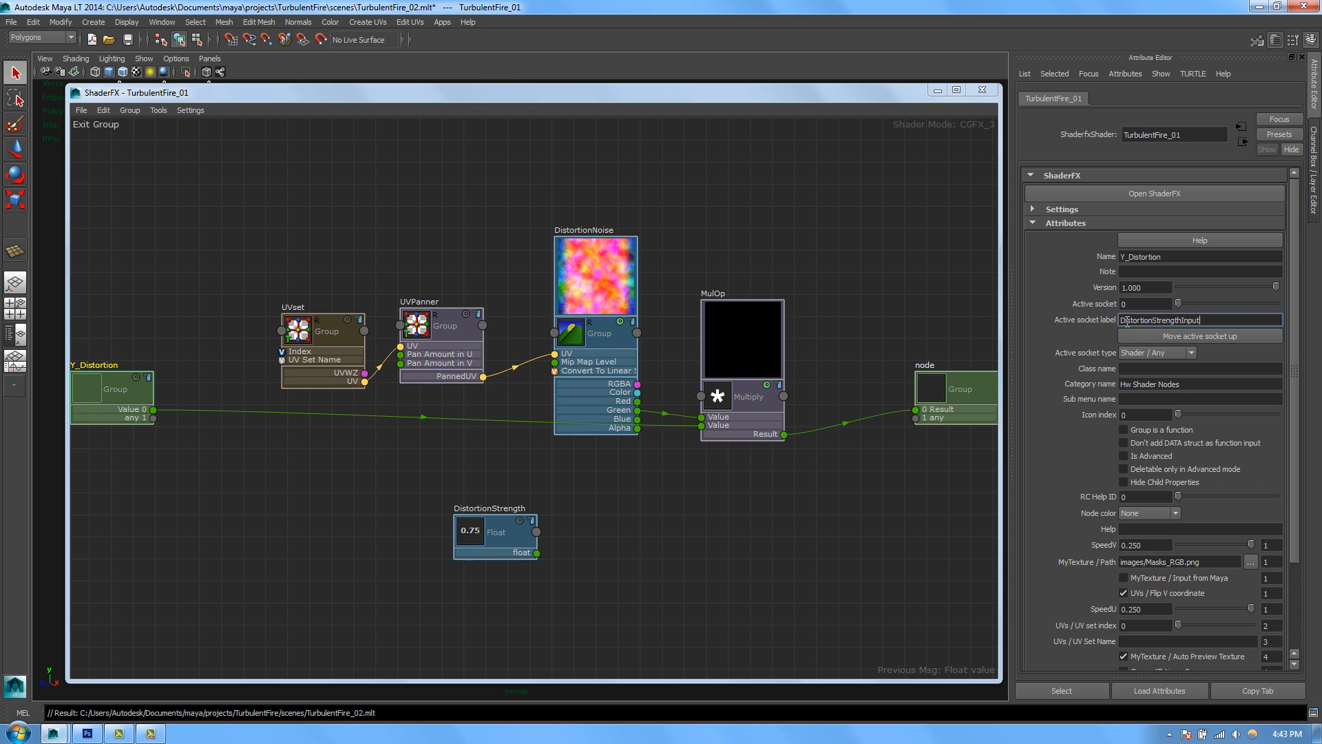
pyautogui.press('Return')
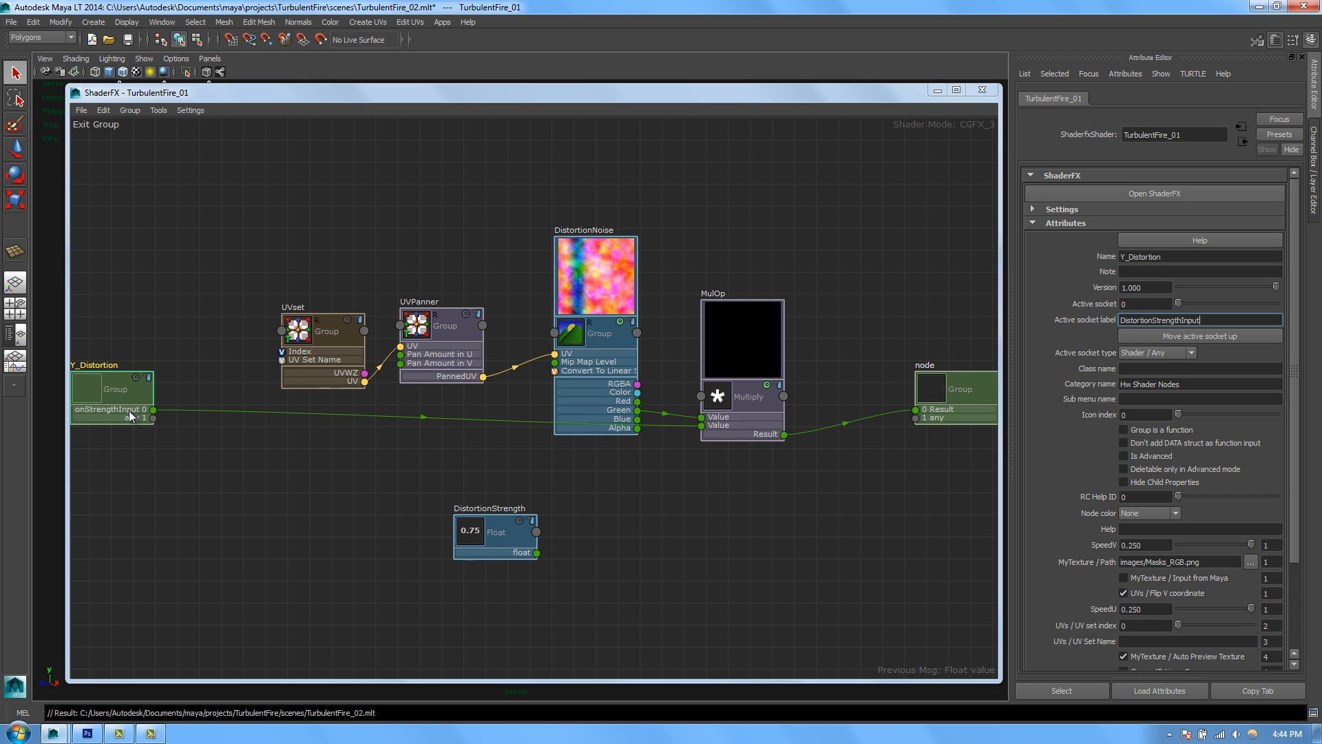
# Step: Copy the DistortionStrength float from inside Y_Distortion to the main graph and place it beside the group node
pyautogui.click(515, 535)
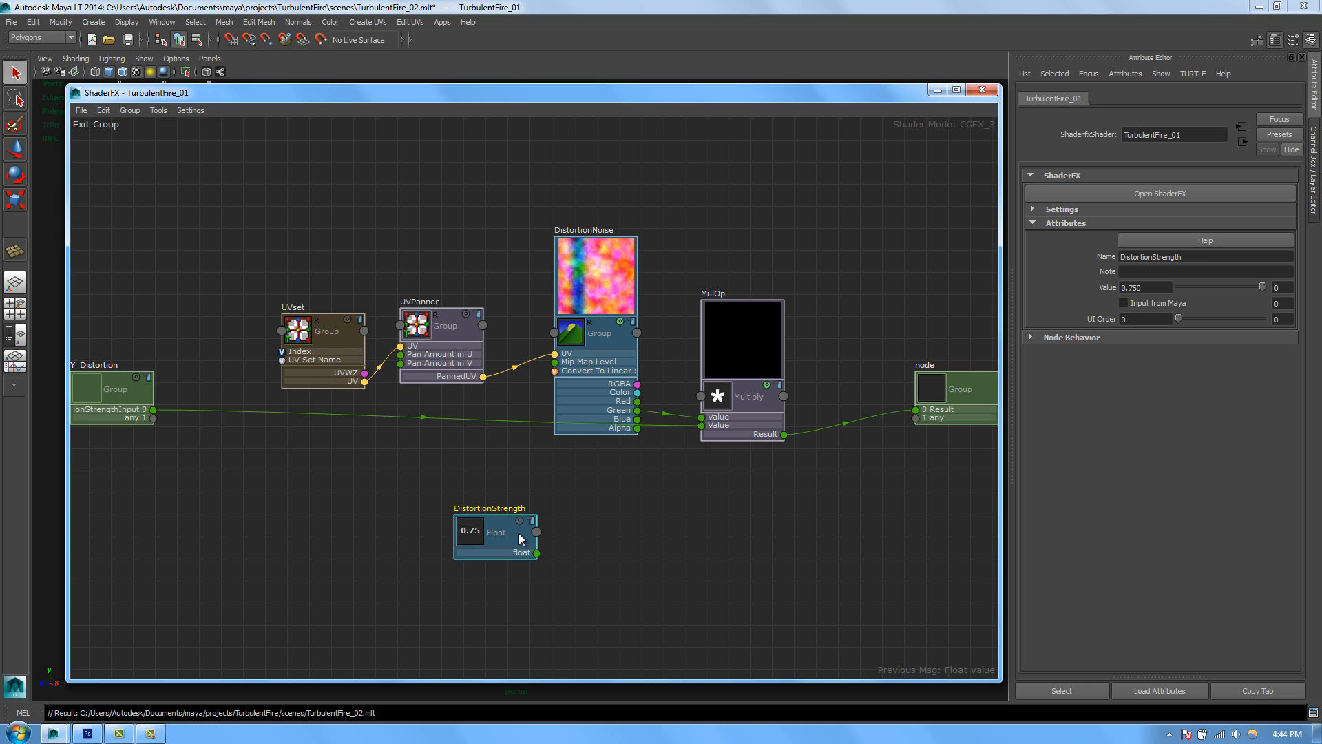
pyautogui.click(104, 126)
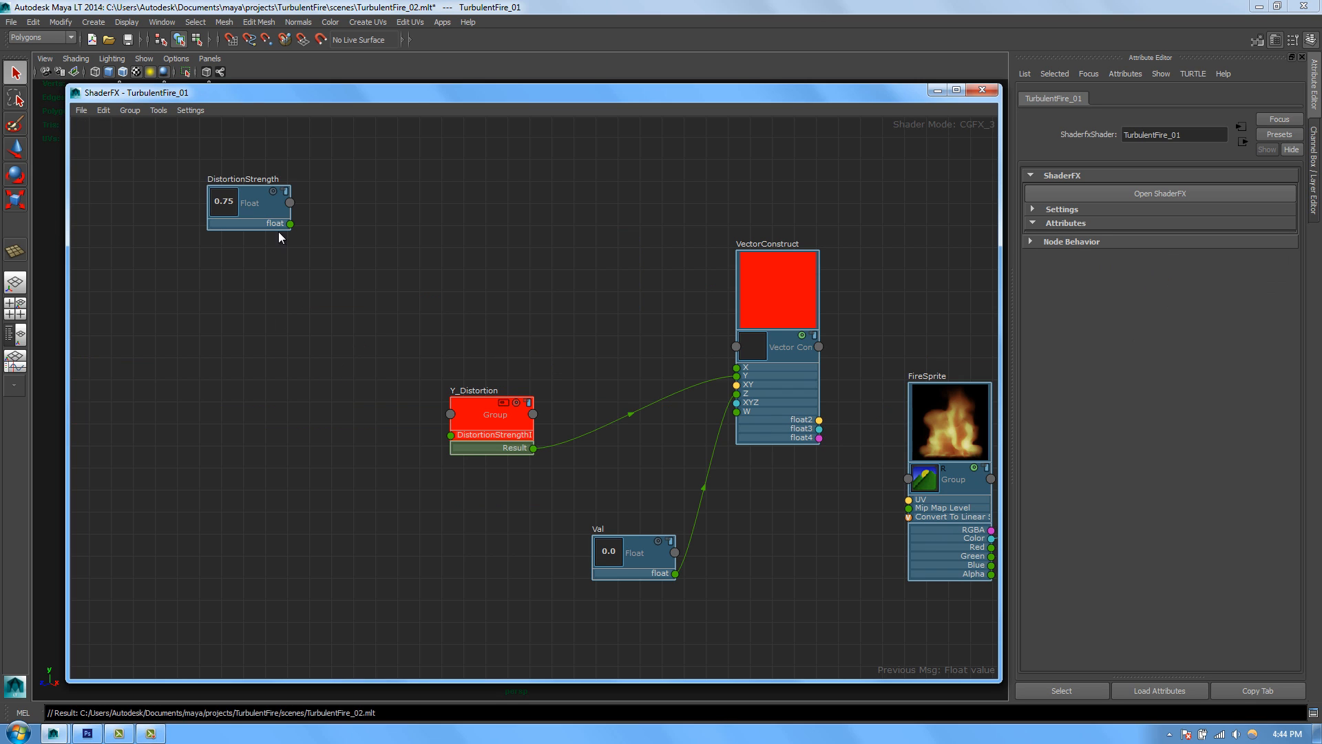
pyautogui.moveTo(242, 204); pyautogui.dragTo(335, 415)
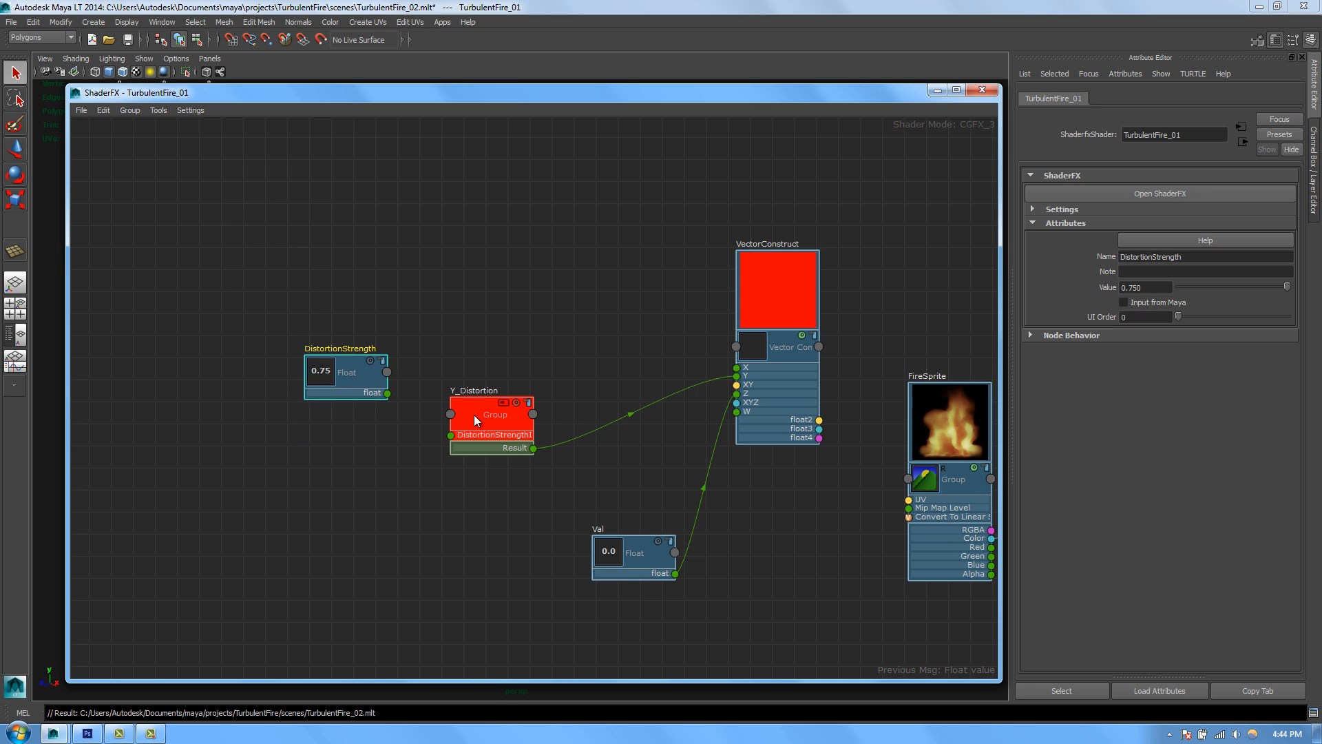
# Step: Connect the outer DistortionStrength float output to the DistortionStrengthInput socket of Y_Distortion and adjust the float node's position
pyautogui.doubleClick(506, 410)
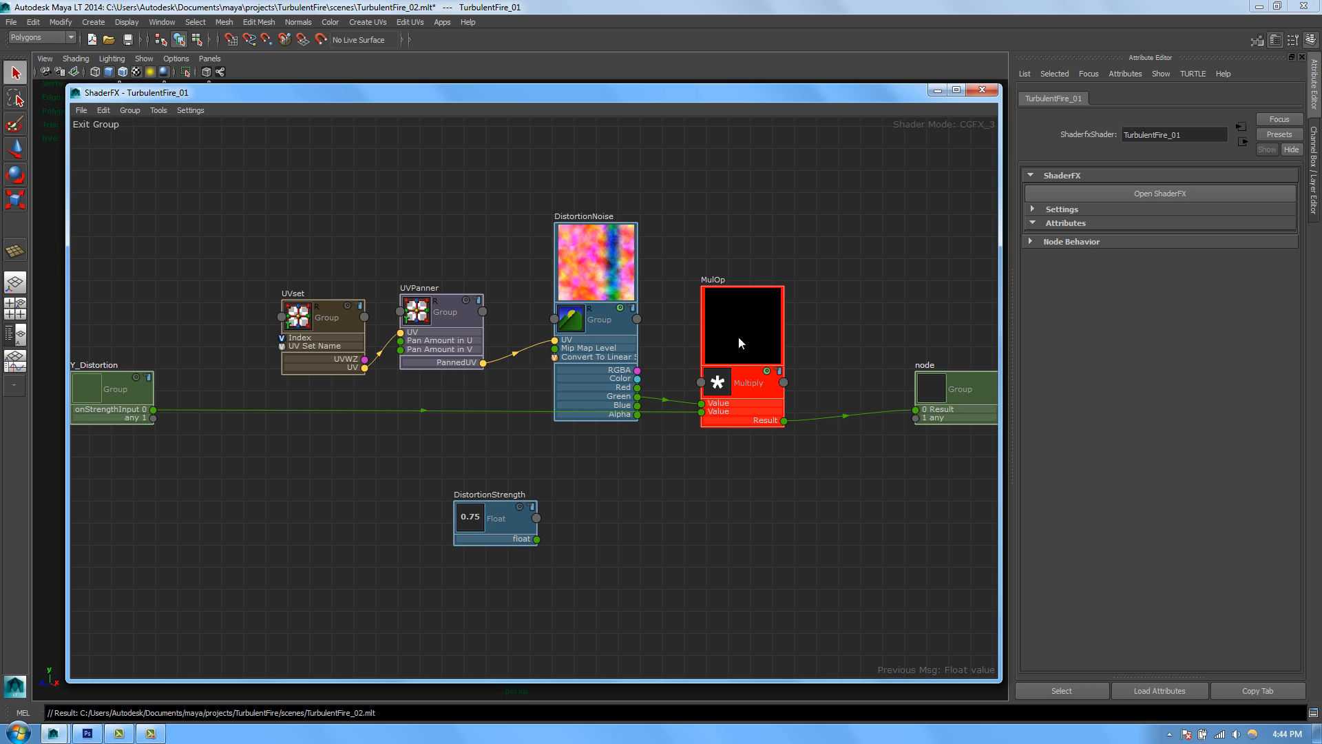
pyautogui.click(103, 128)
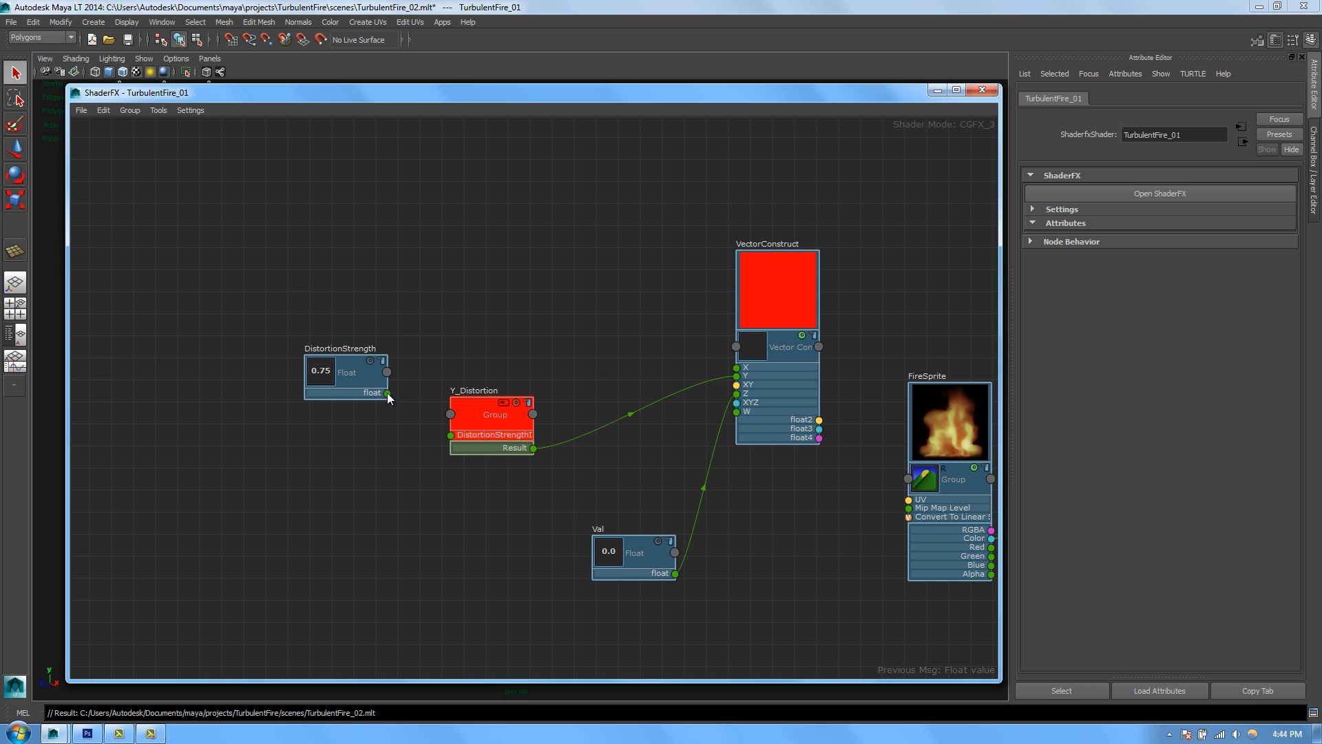
pyautogui.rightClick(450, 436)
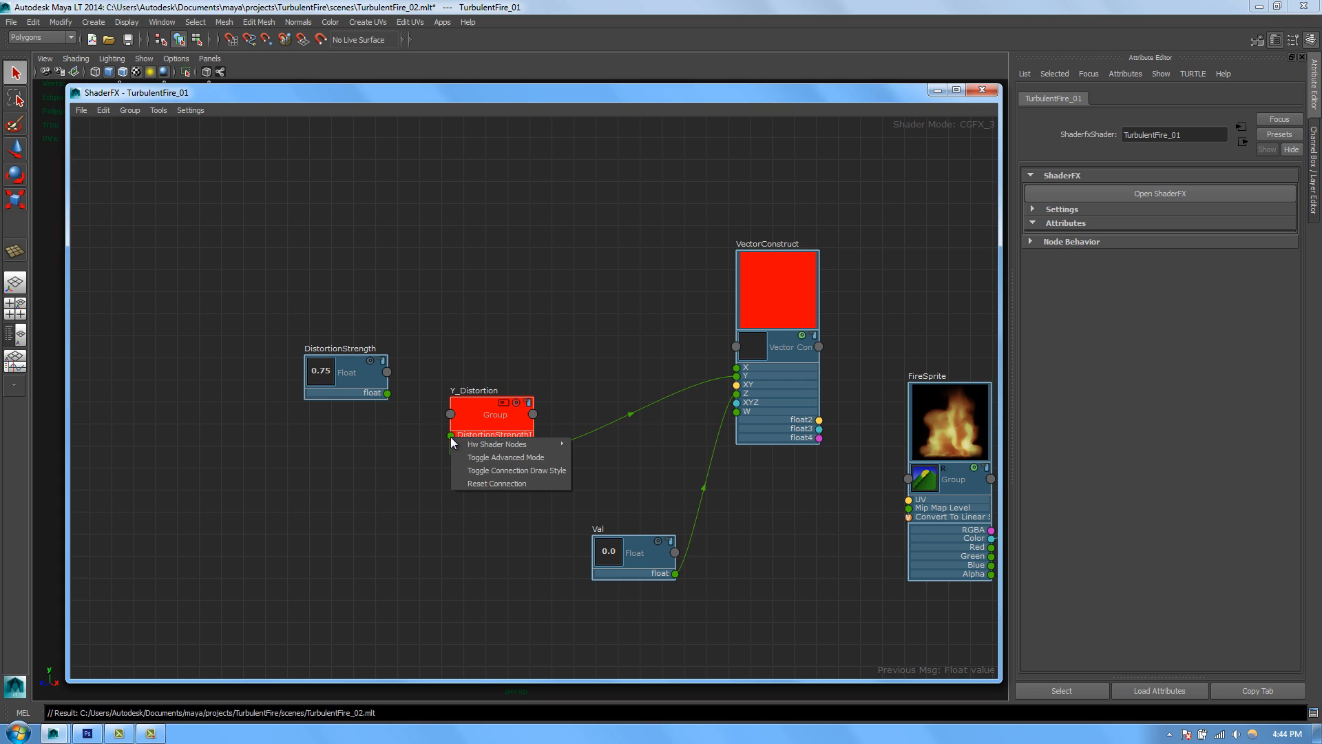
pyautogui.click(394, 406)
pyautogui.moveTo(455, 442); pyautogui.dragTo(451, 435)
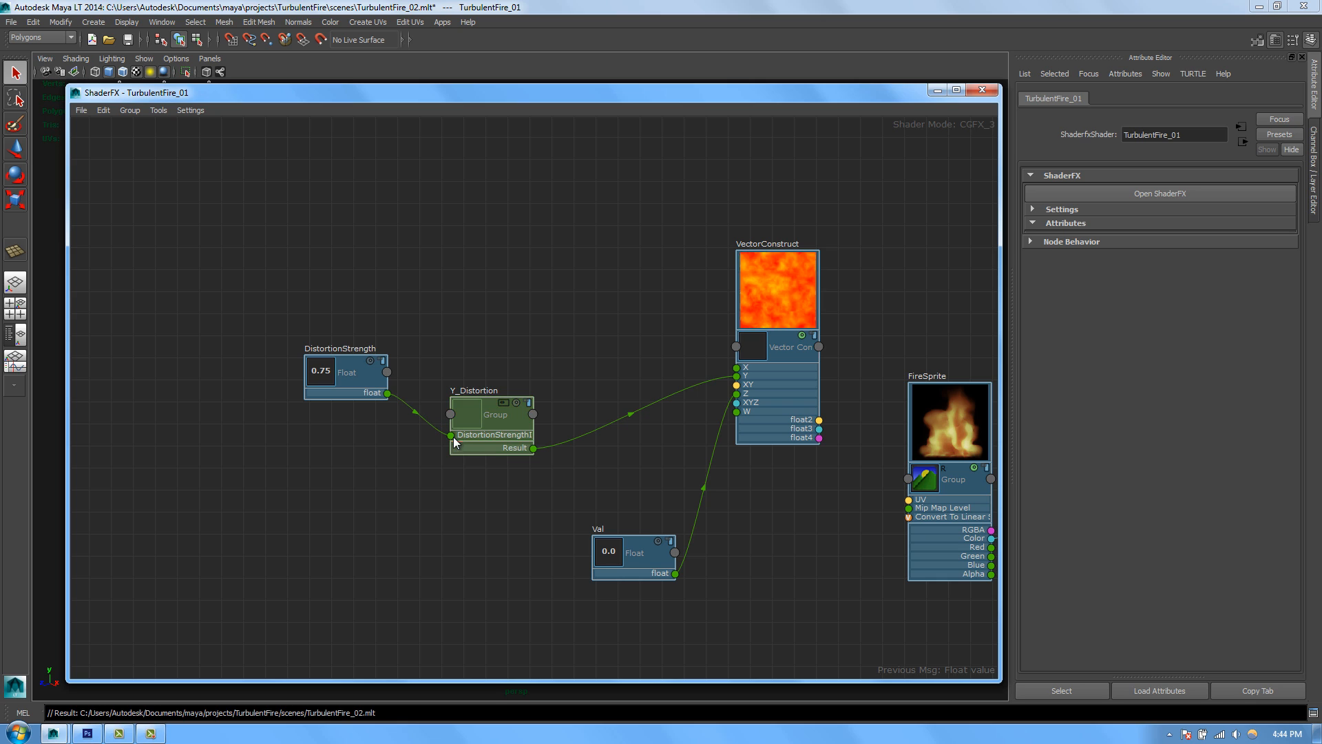
pyautogui.moveTo(359, 384); pyautogui.dragTo(353, 369)
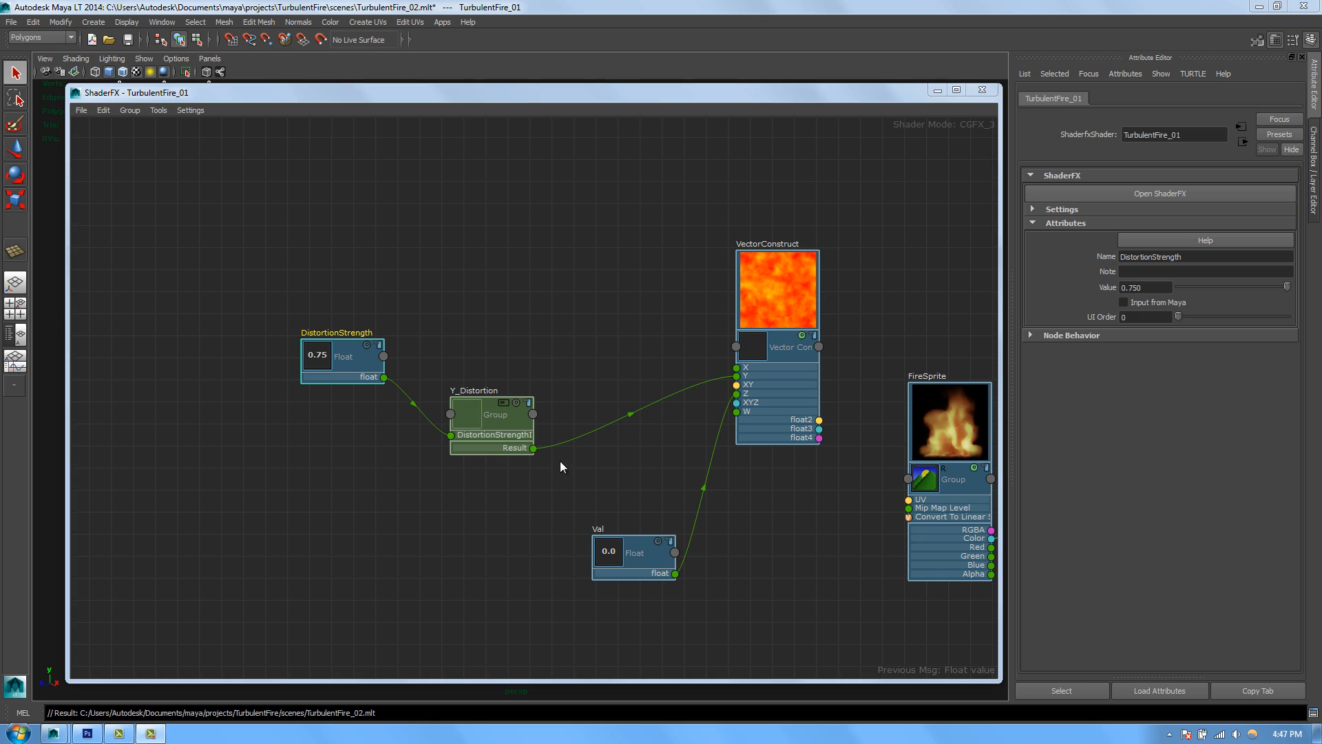
# Step: Duplicate the Y_Distortion group, place the copy above the original, and rename it X_Distortion
pyautogui.click(511, 421)
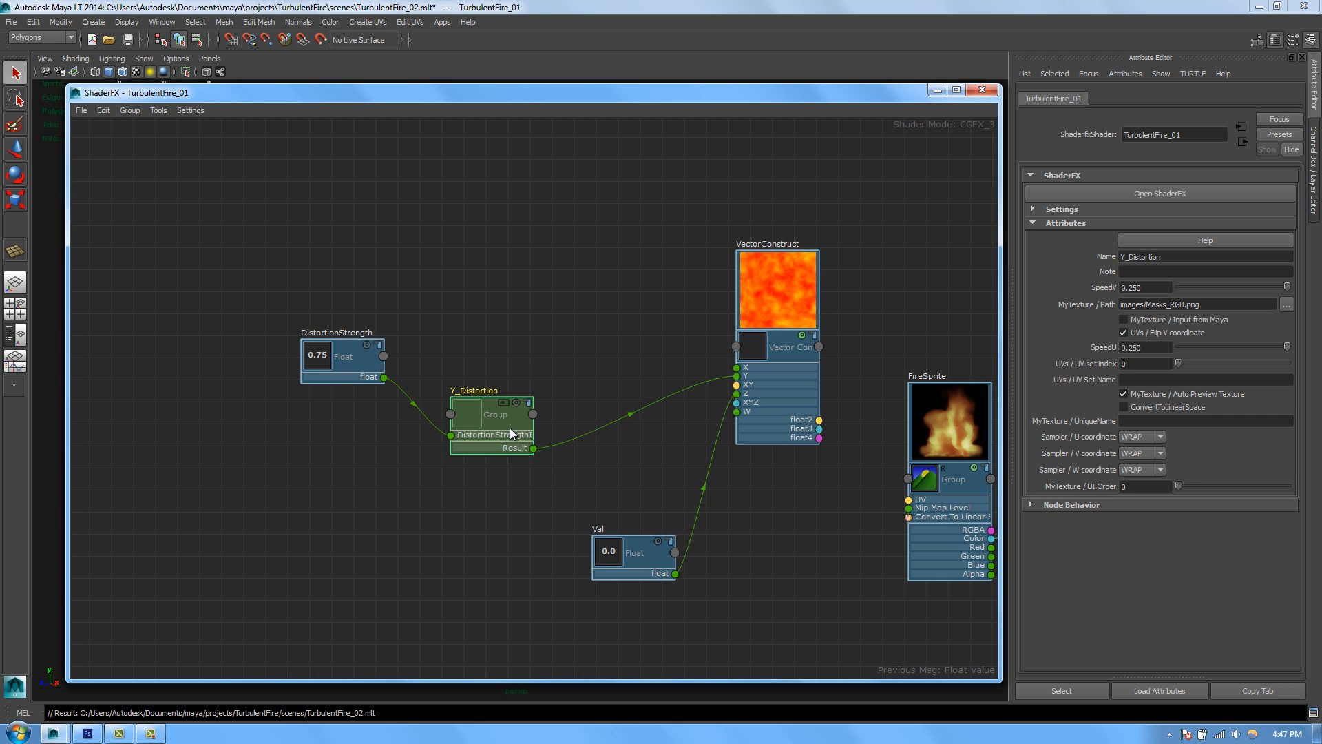
pyautogui.hotkey('ctrl', 'd')
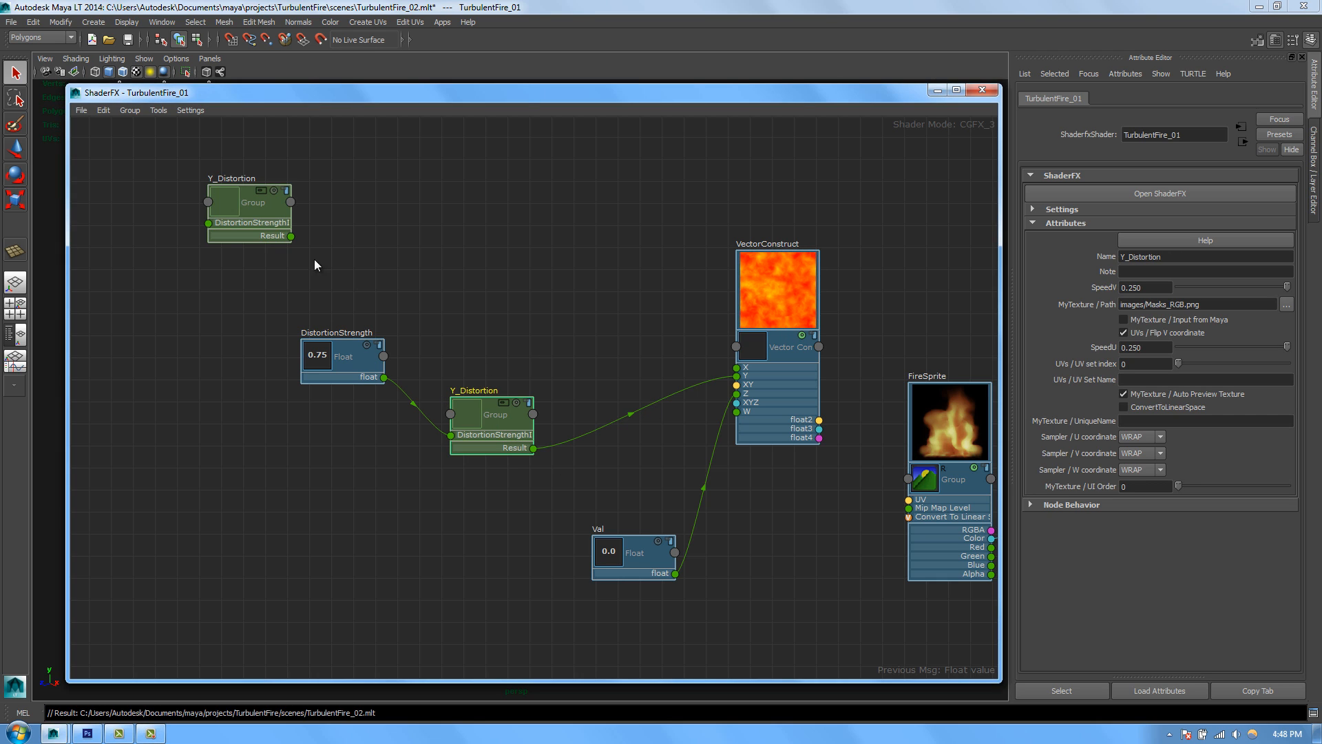
pyautogui.moveTo(250, 222); pyautogui.dragTo(493, 300)
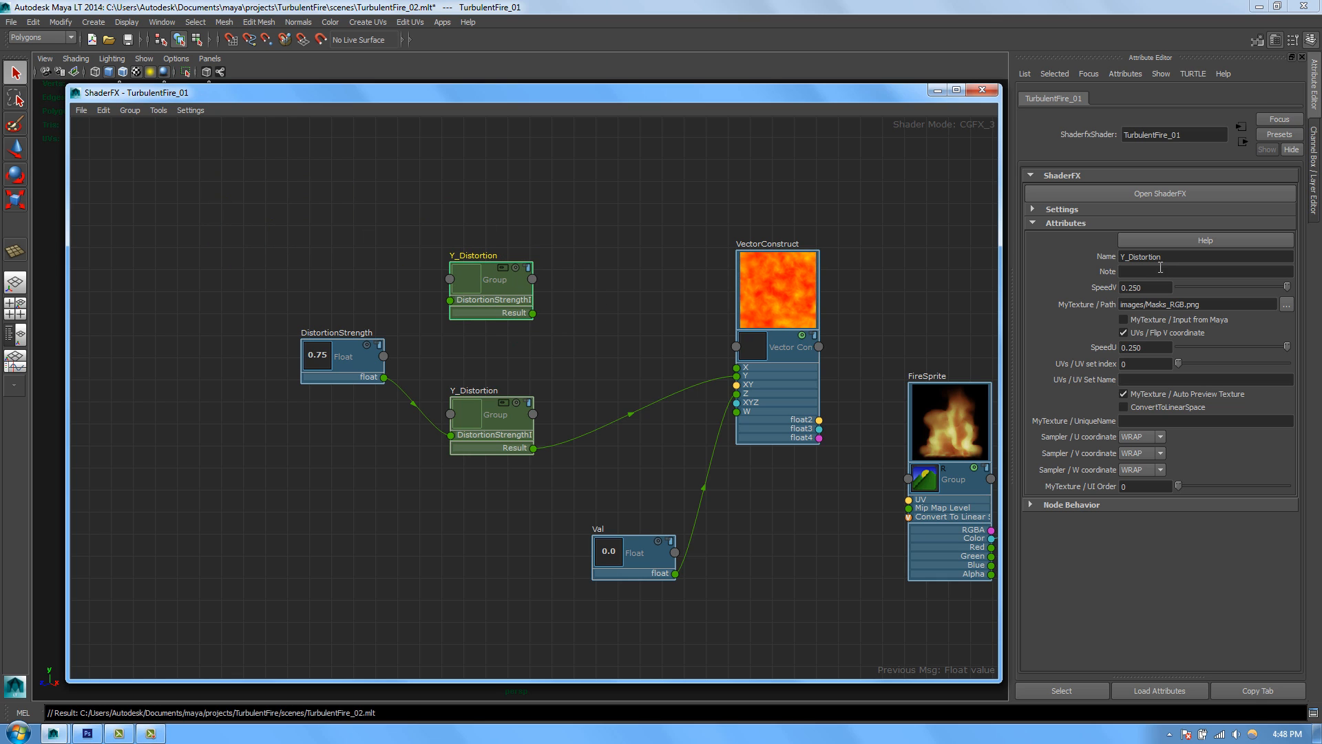
pyautogui.click(1130, 257)
pyautogui.press('BackSpace')
pyautogui.write('X')
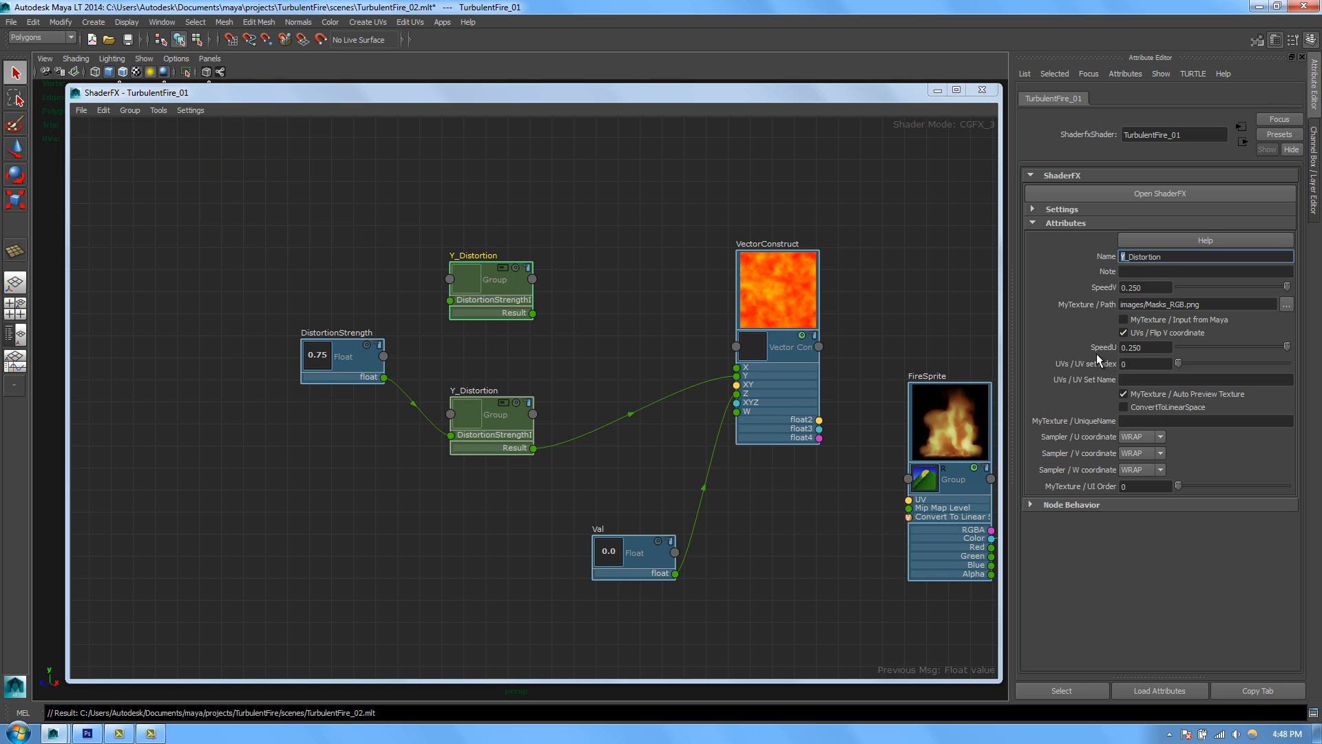
pyautogui.press('Return')
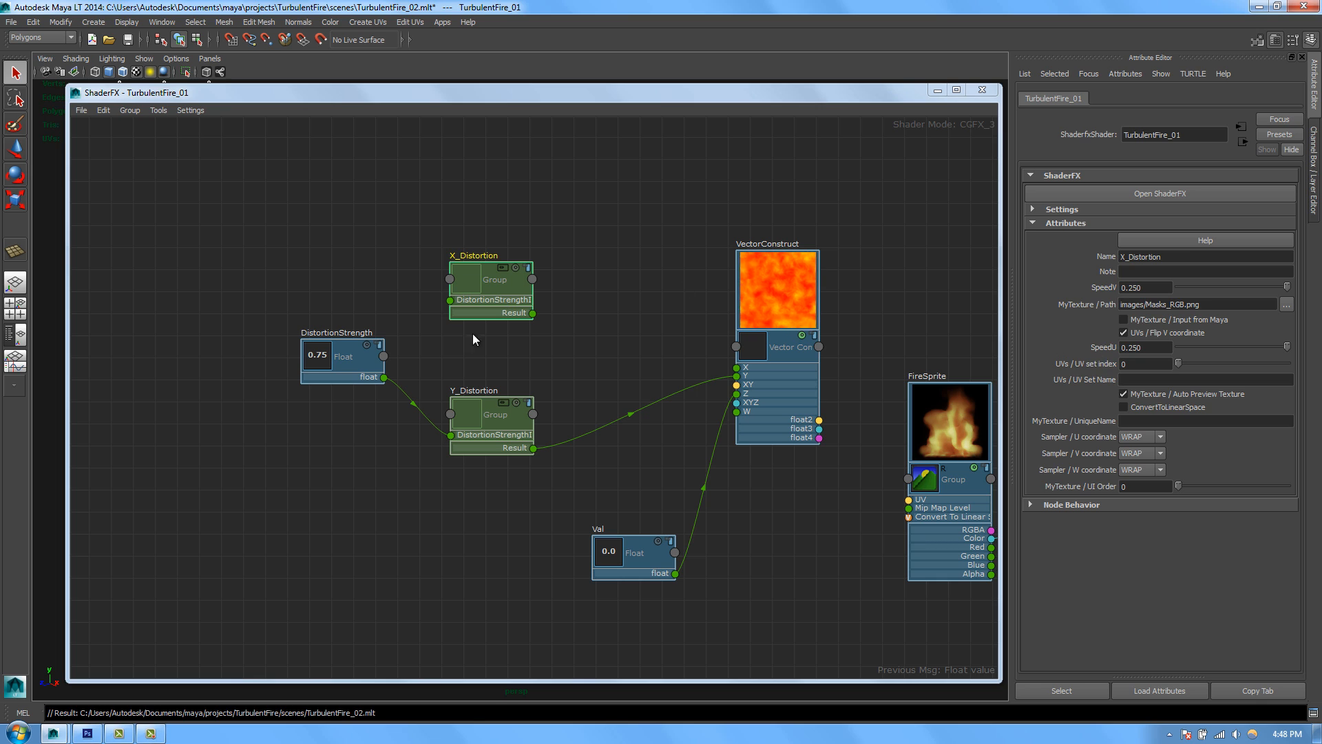
# Step: Connect DistortionStrength to X_Distortion's strength input and X_Distortion's Result to the X socket of VectorConstruct
pyautogui.moveTo(353, 361); pyautogui.dragTo(736, 368)
pyautogui.click(491, 321)
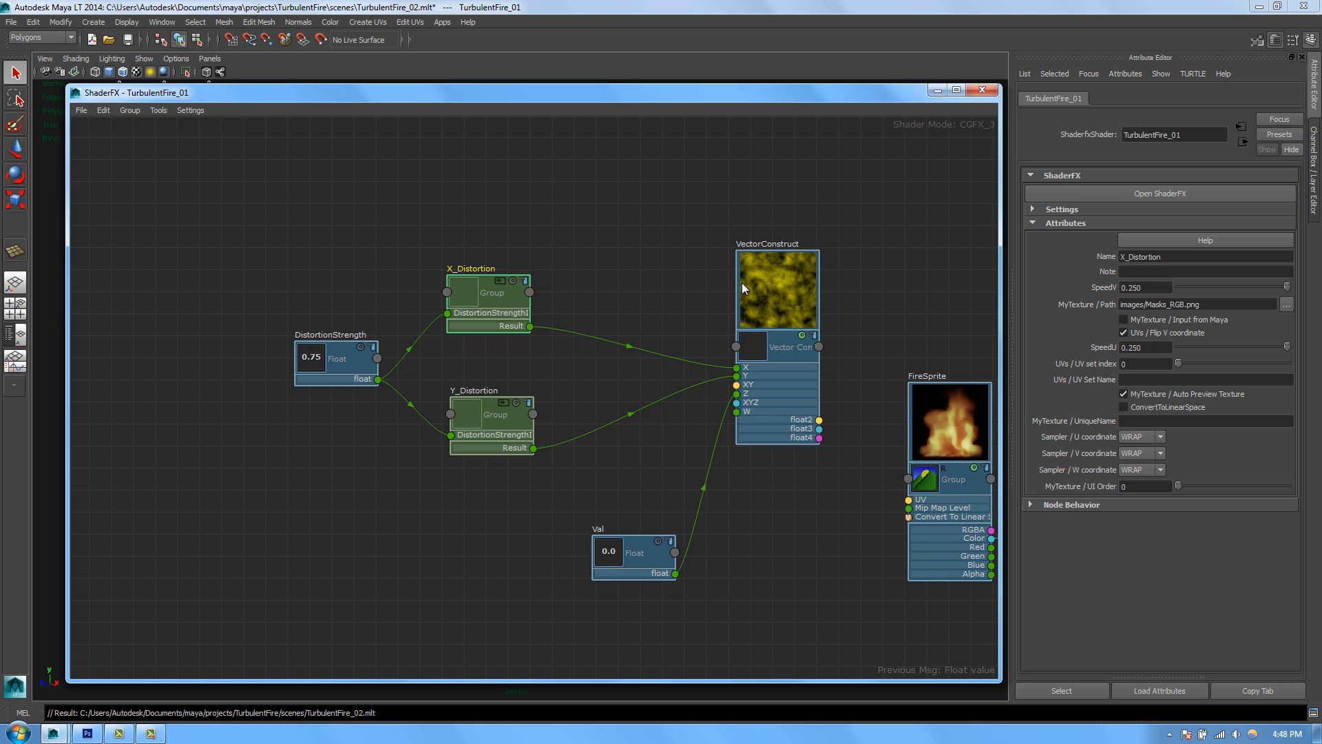
# Step: Inside X_Distortion, set UVPanner's SpeedU to -0.125 and SpeedV to -0.25, and exit the group
pyautogui.click(502, 281)
pyautogui.click(406, 308)
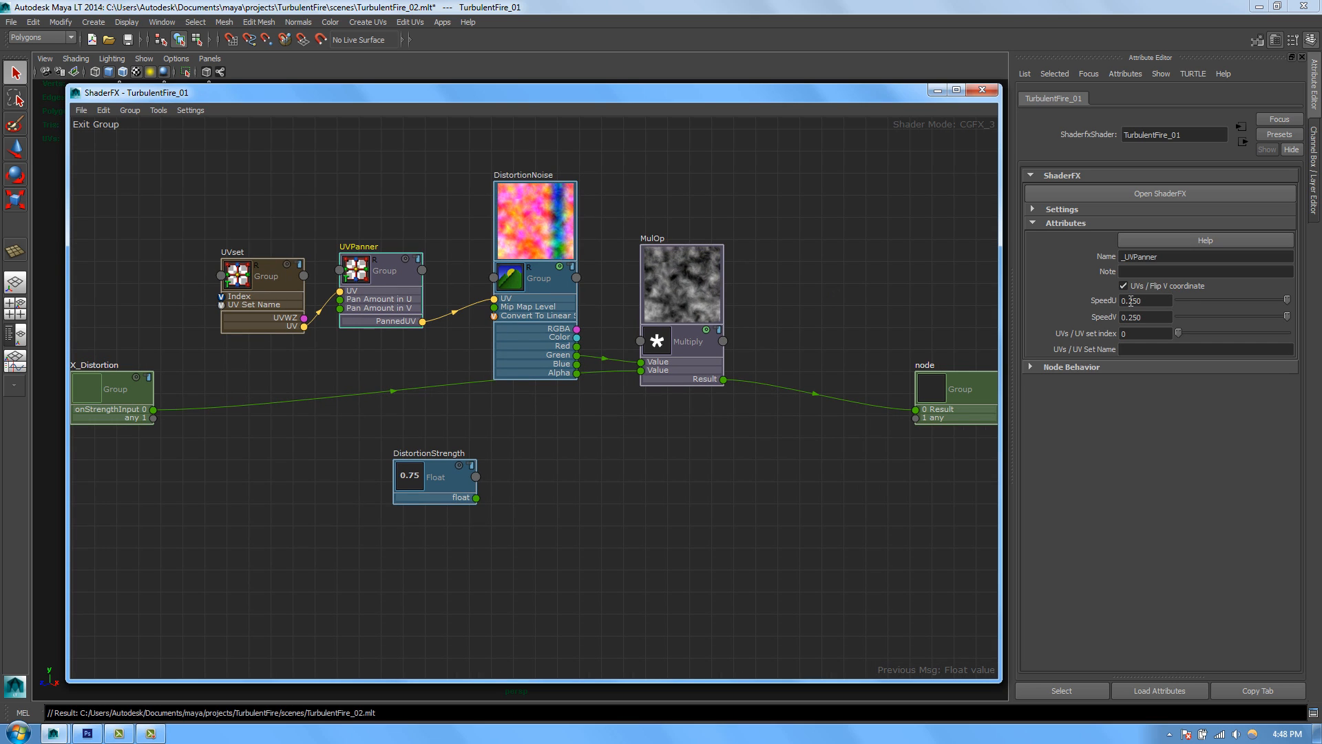
pyautogui.click(1143, 301)
pyautogui.write('-')
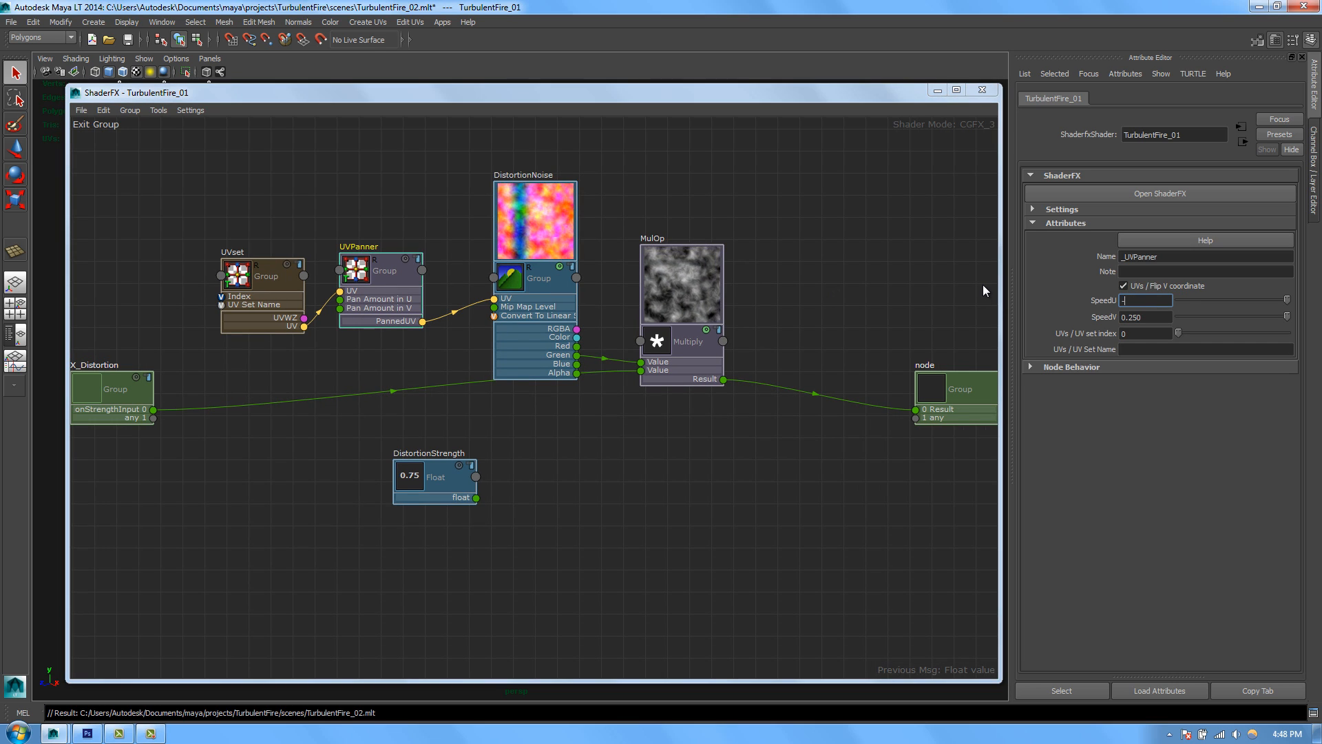
pyautogui.write('0.125')
pyautogui.press('Tab')
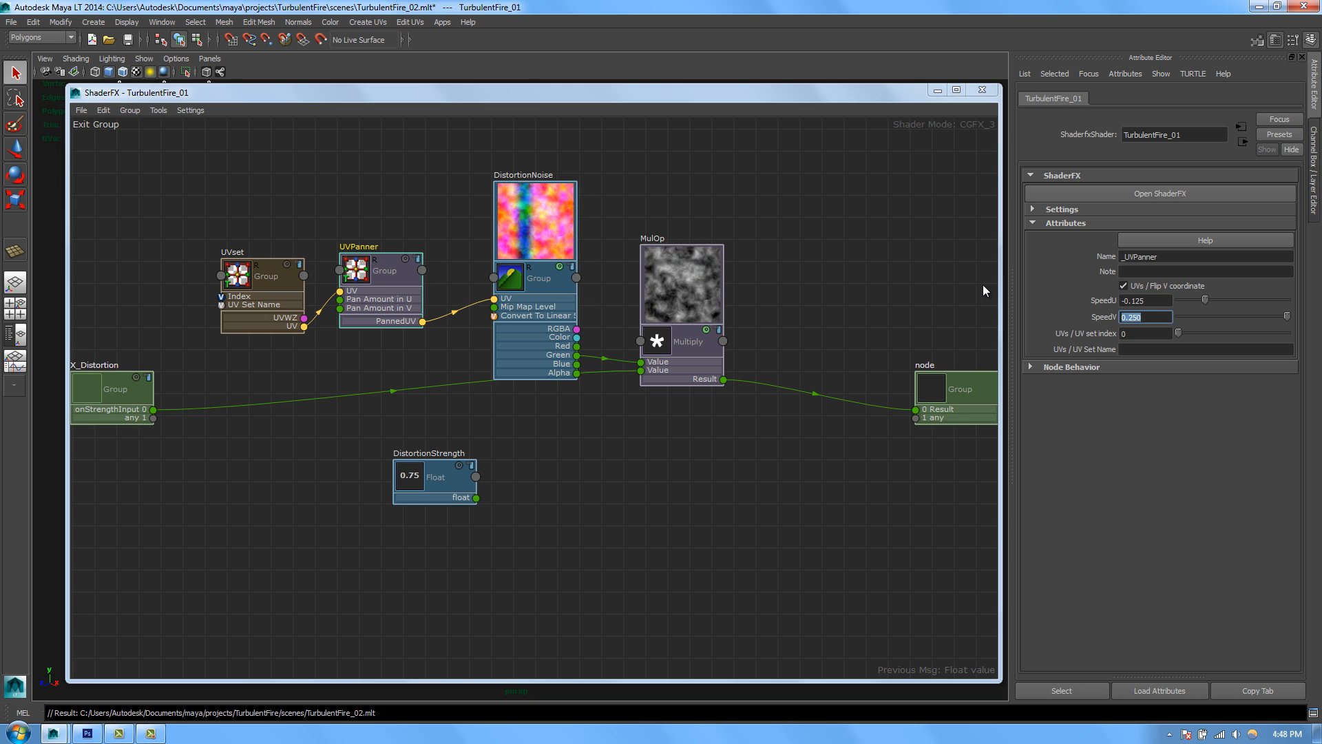
pyautogui.write('-0.')
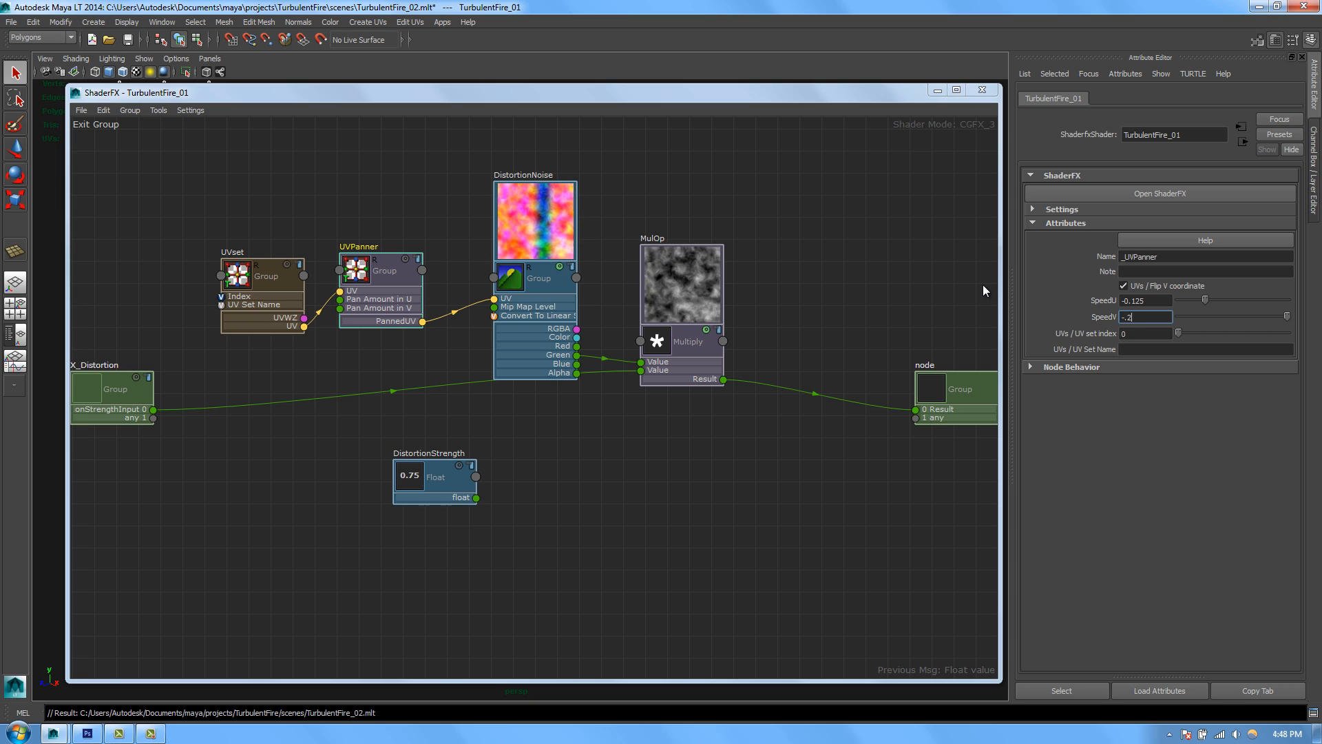
pyautogui.write('25')
pyautogui.press('Return')
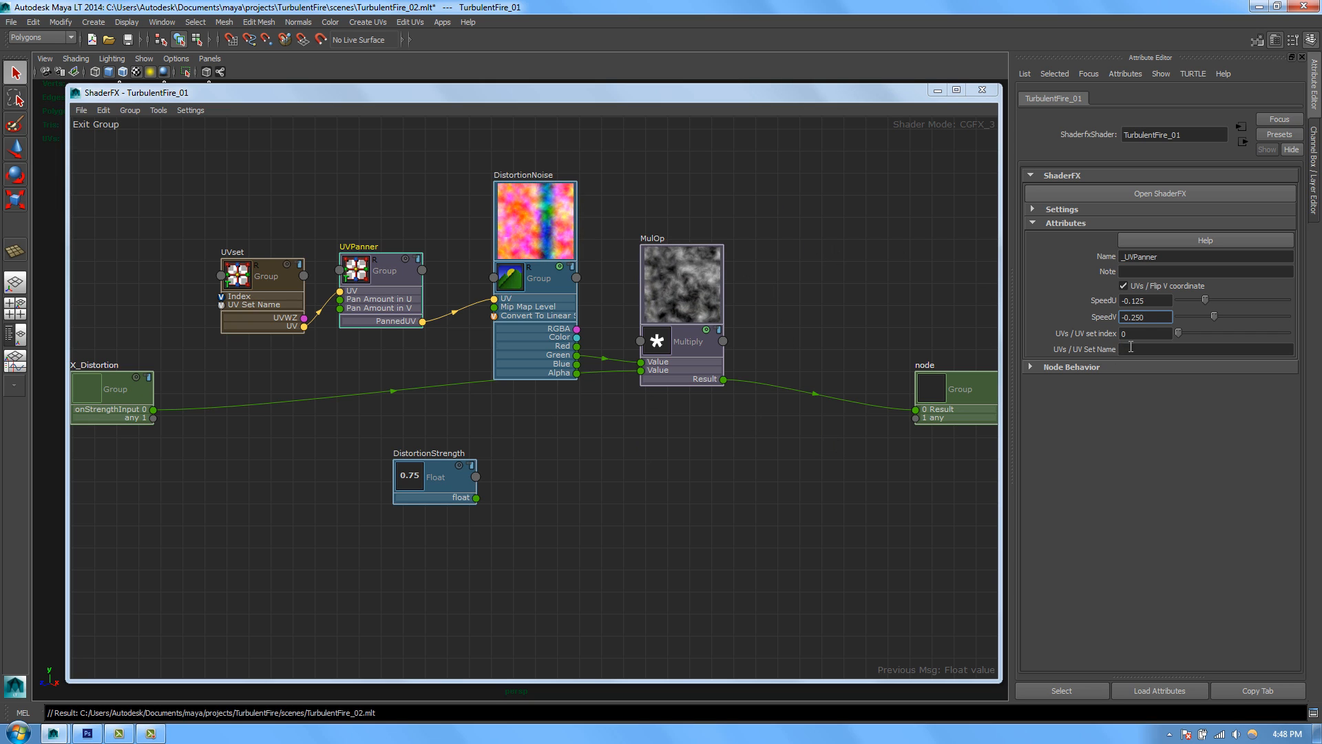
pyautogui.click(95, 125)
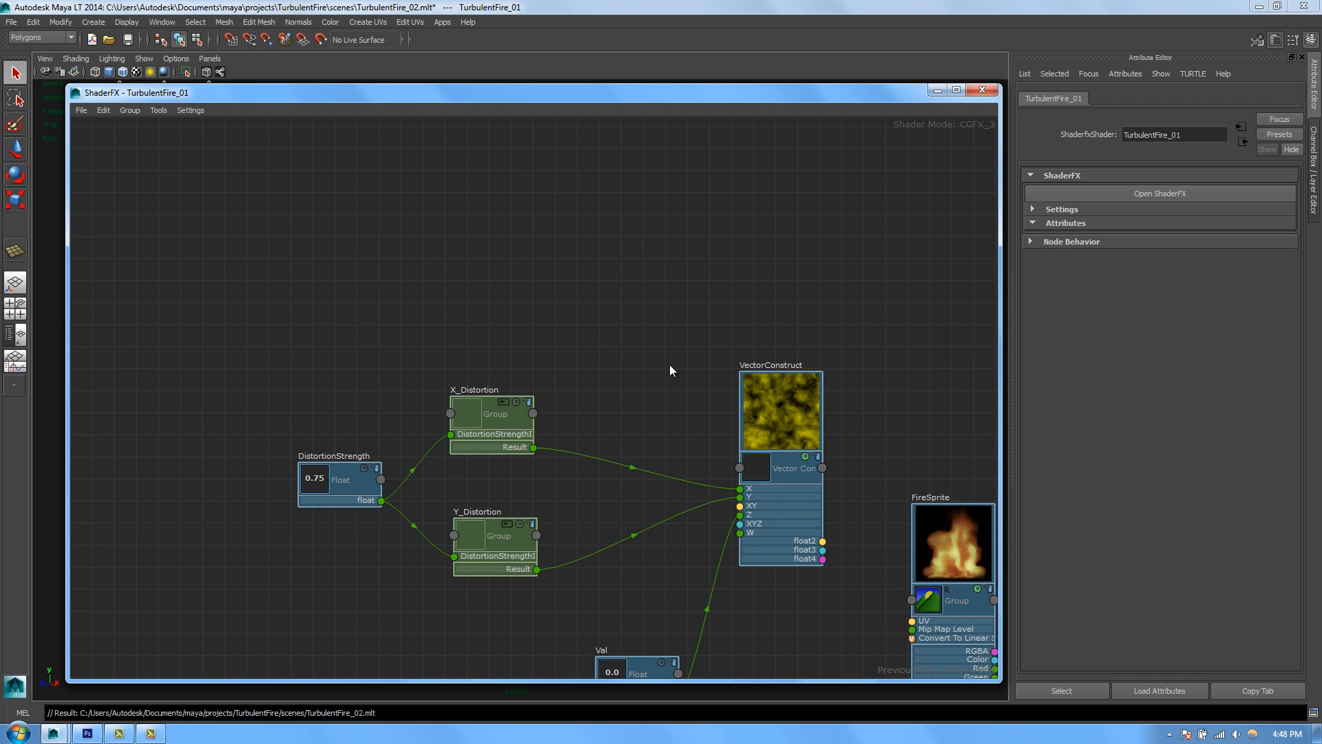
pyautogui.moveTo(663, 408); pyautogui.dragTo(649, 325, button='middle')
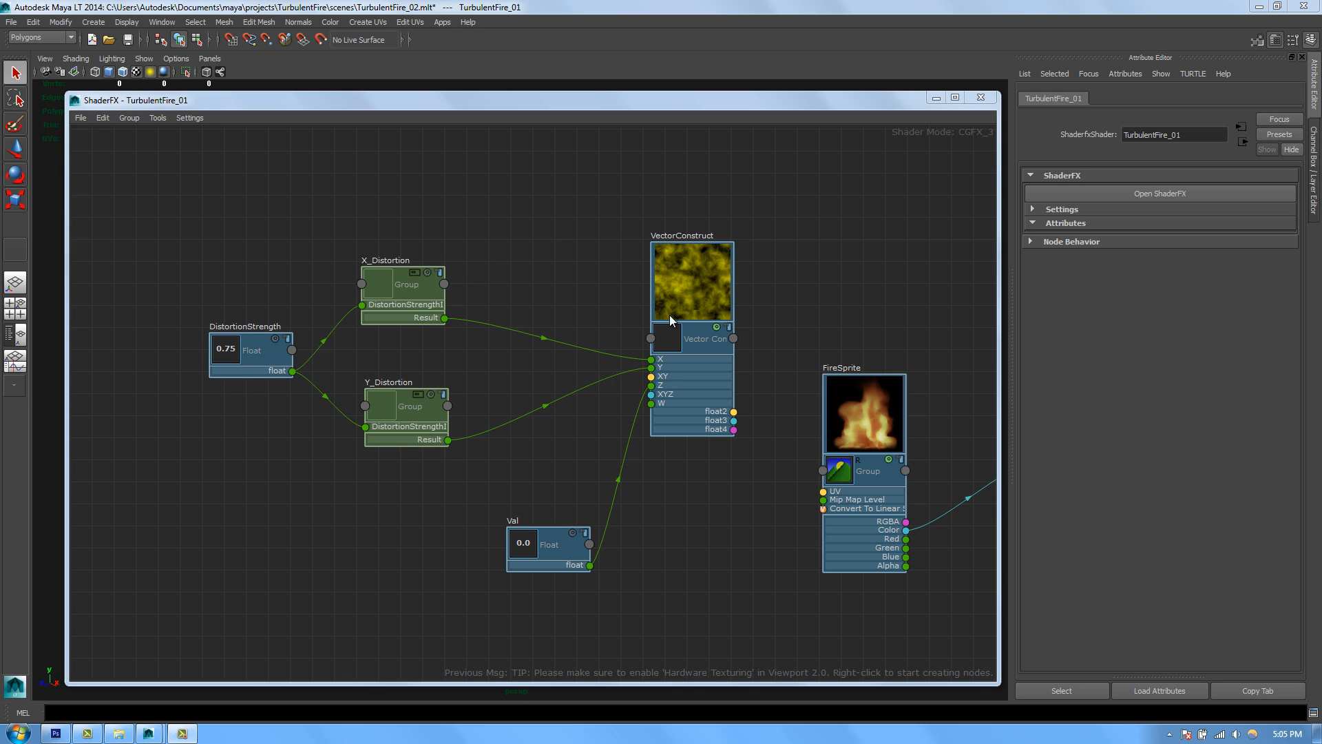
# Step: Open the X_Distortion group
pyautogui.doubleClick(416, 273)
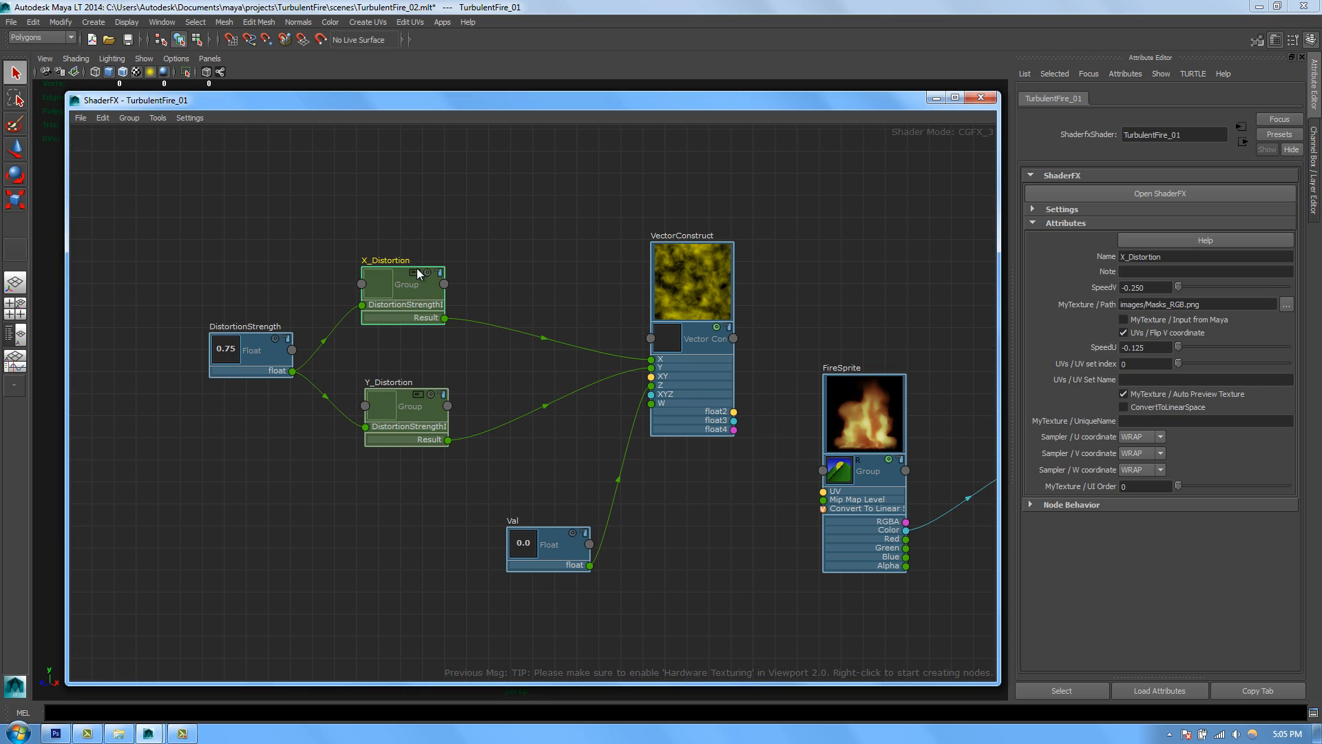
# Step: Inspect the UVPanner speed settings inside the X_Distortion and Y_Distortion groups
pyautogui.click(441, 332)
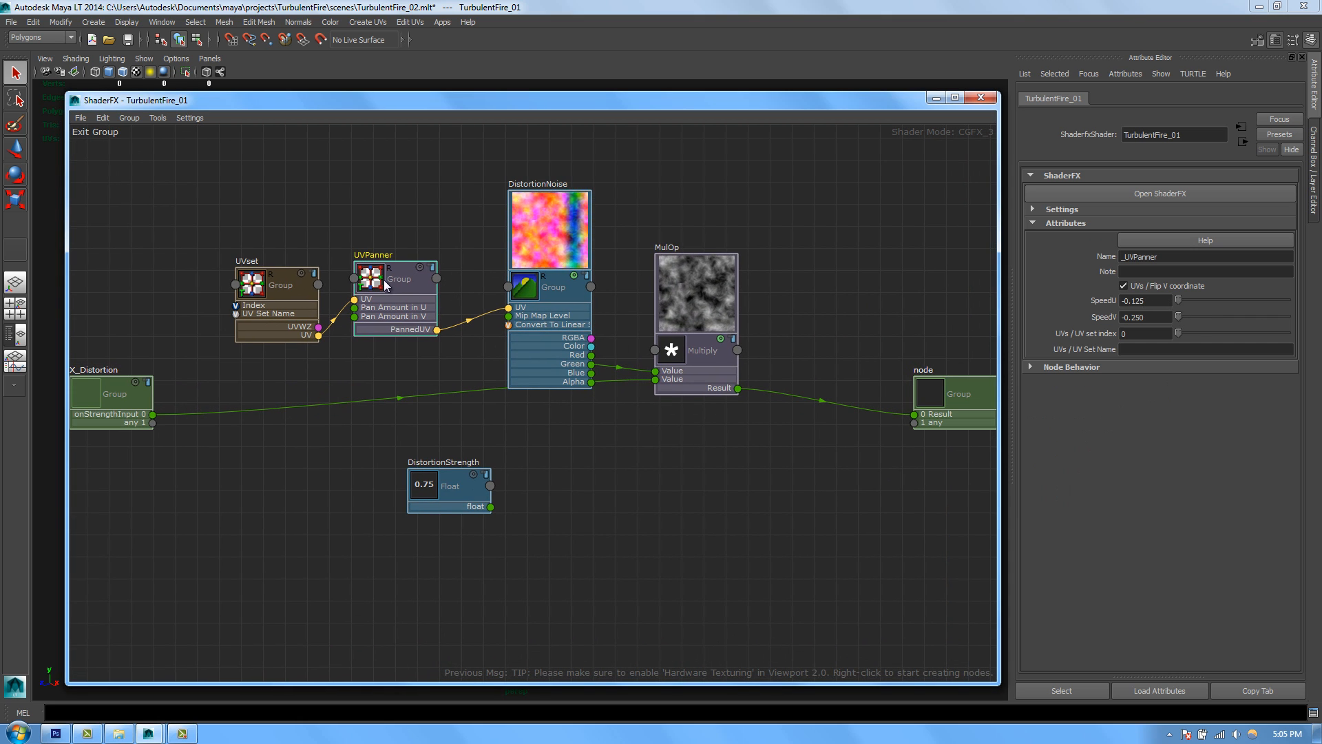
pyautogui.click(103, 132)
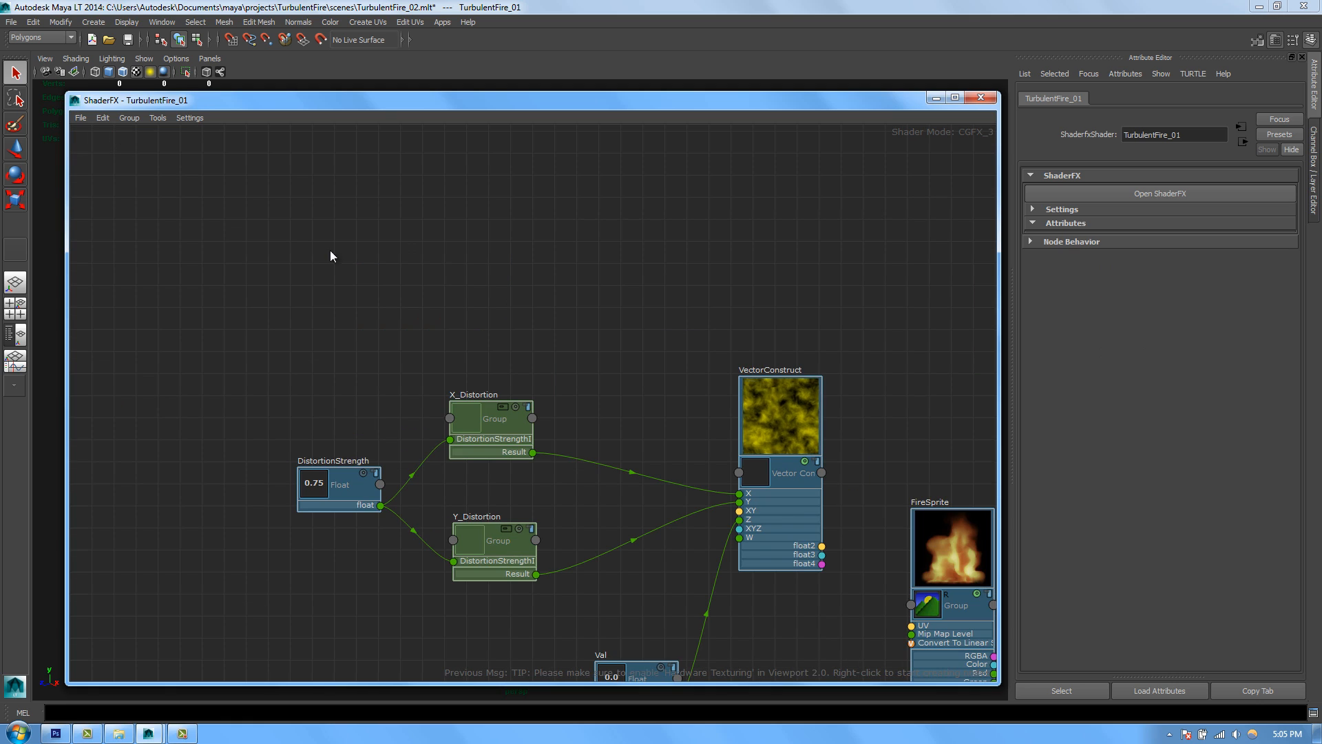
pyautogui.click(505, 529)
pyautogui.doubleClick(513, 530)
pyautogui.click(424, 325)
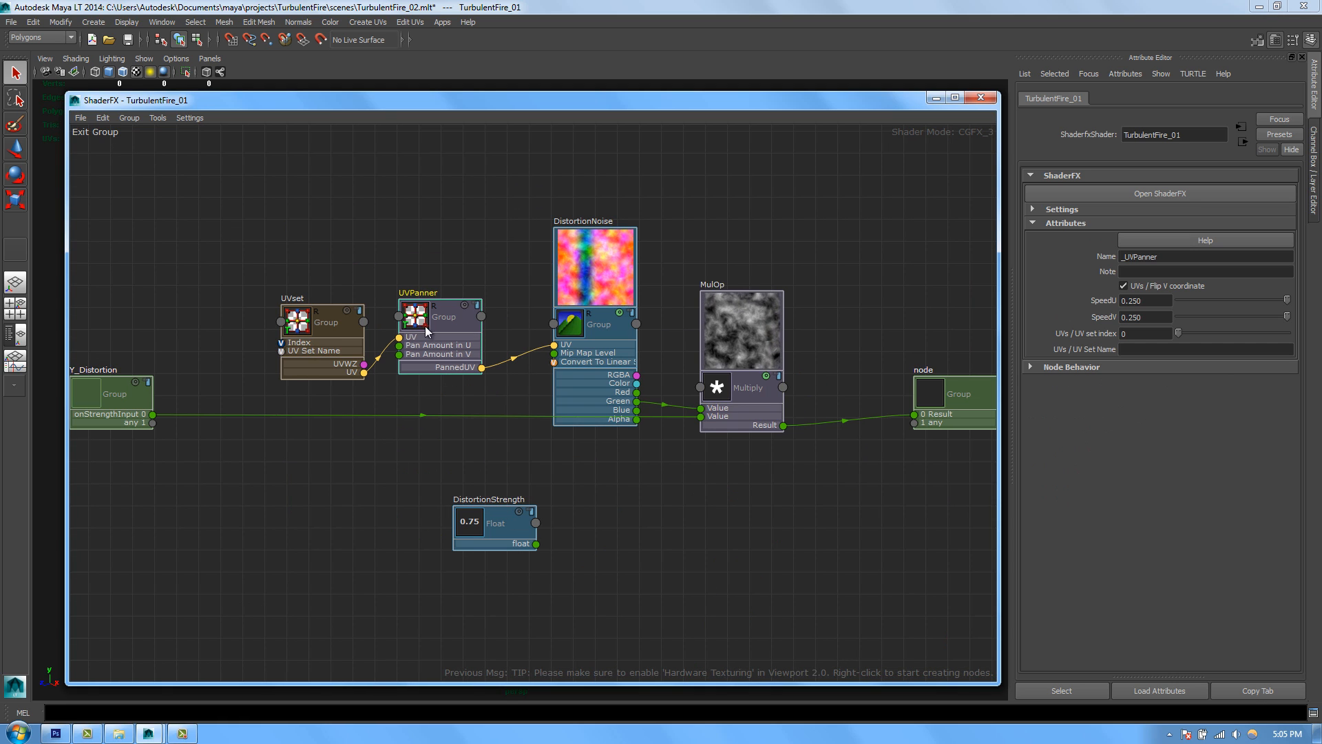
pyautogui.click(108, 133)
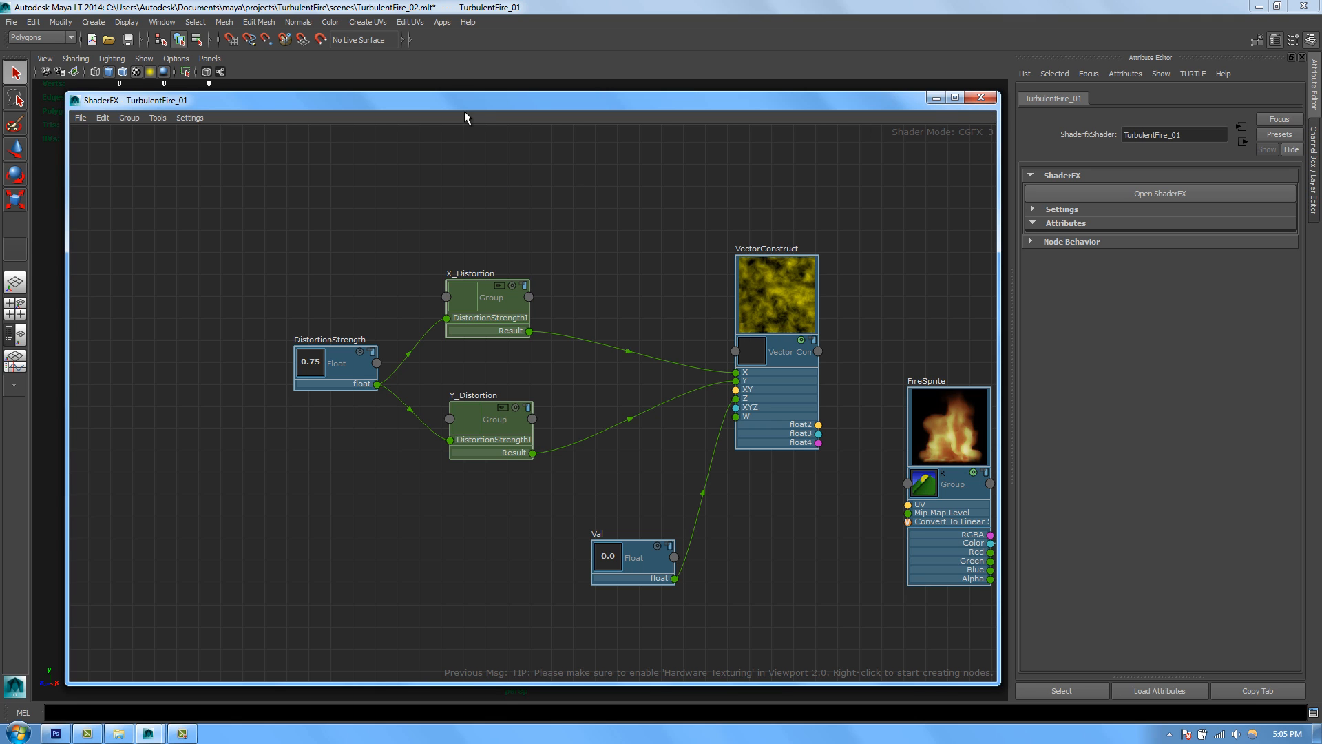
# Step: Close the ShaderFX and Hypershade windows and exit Maya LT
pyautogui.click(981, 98)
pyautogui.click(957, 141)
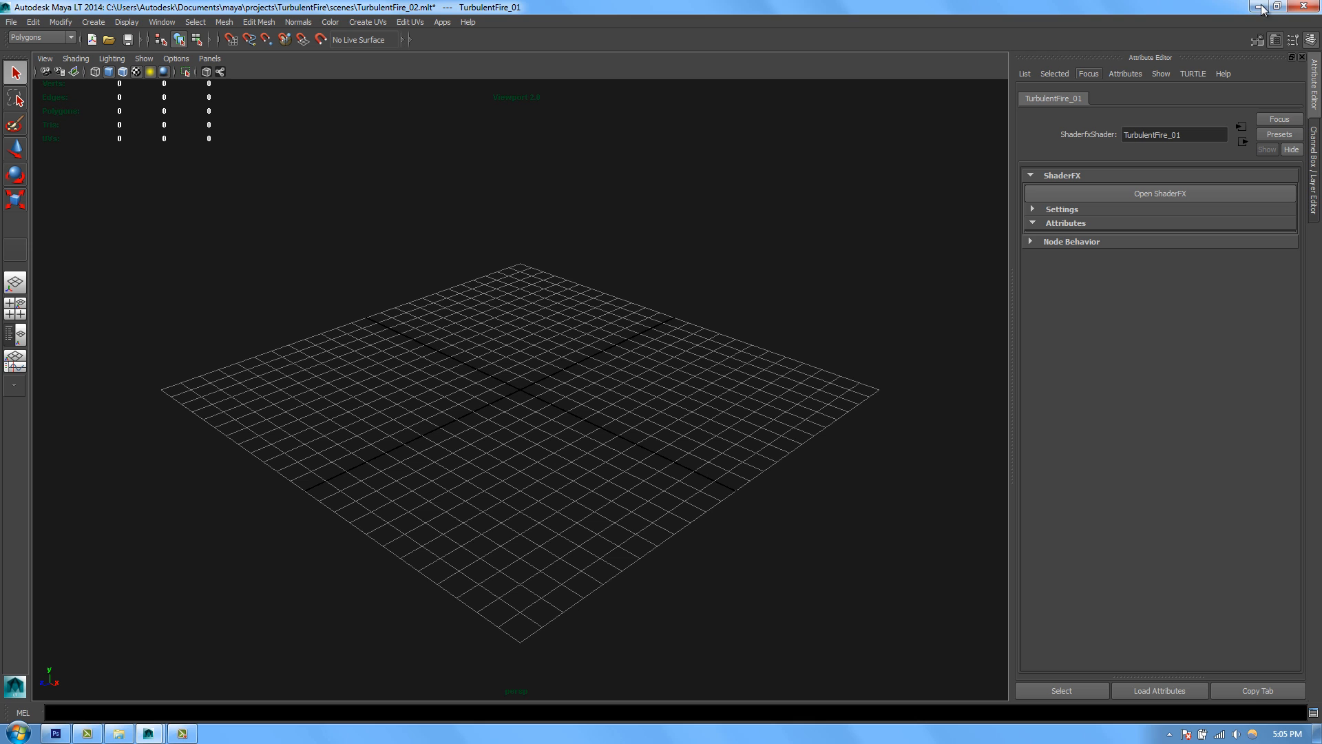
pyautogui.click(1317, 7)
pyautogui.click(663, 378)
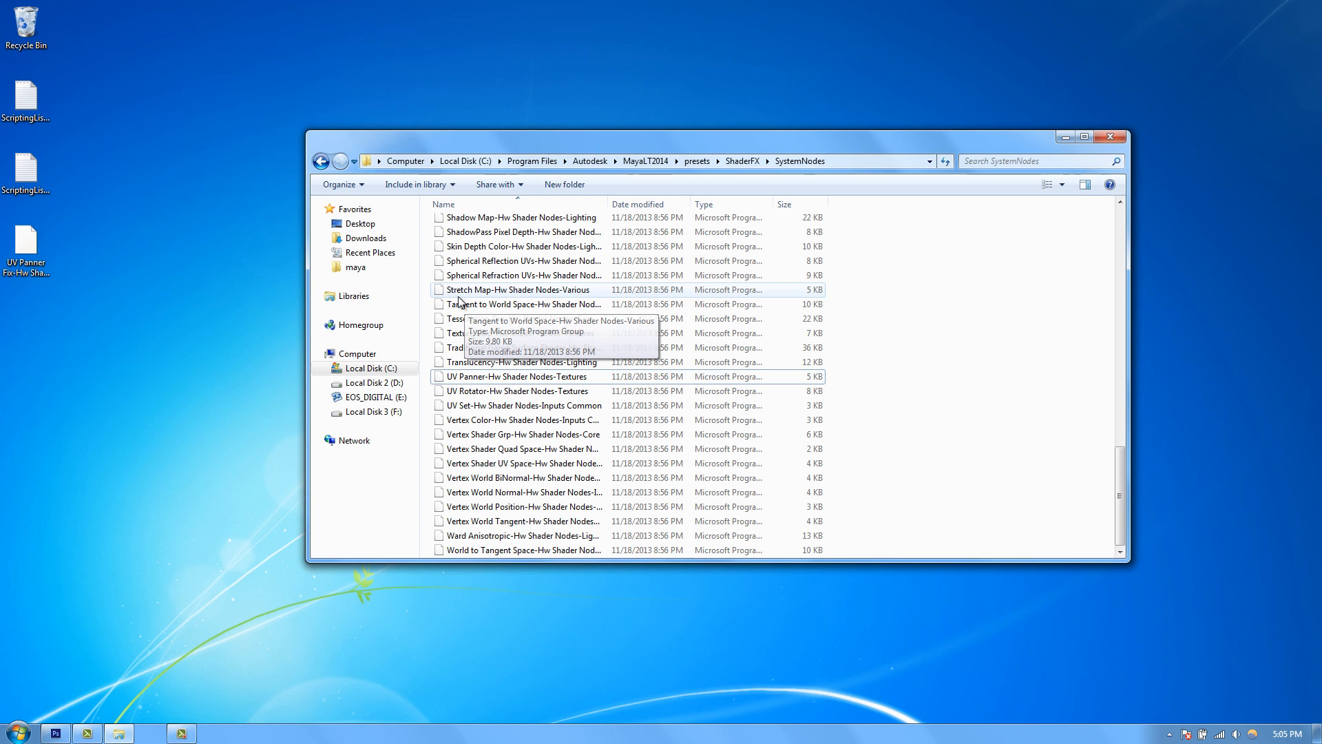
# Step: Copy the UV Panner Fix-Hw Shader Nodes-Textures file from the desktop into the ShaderFX SystemNodes folder
pyautogui.moveTo(43, 262); pyautogui.dragTo(412, 86)
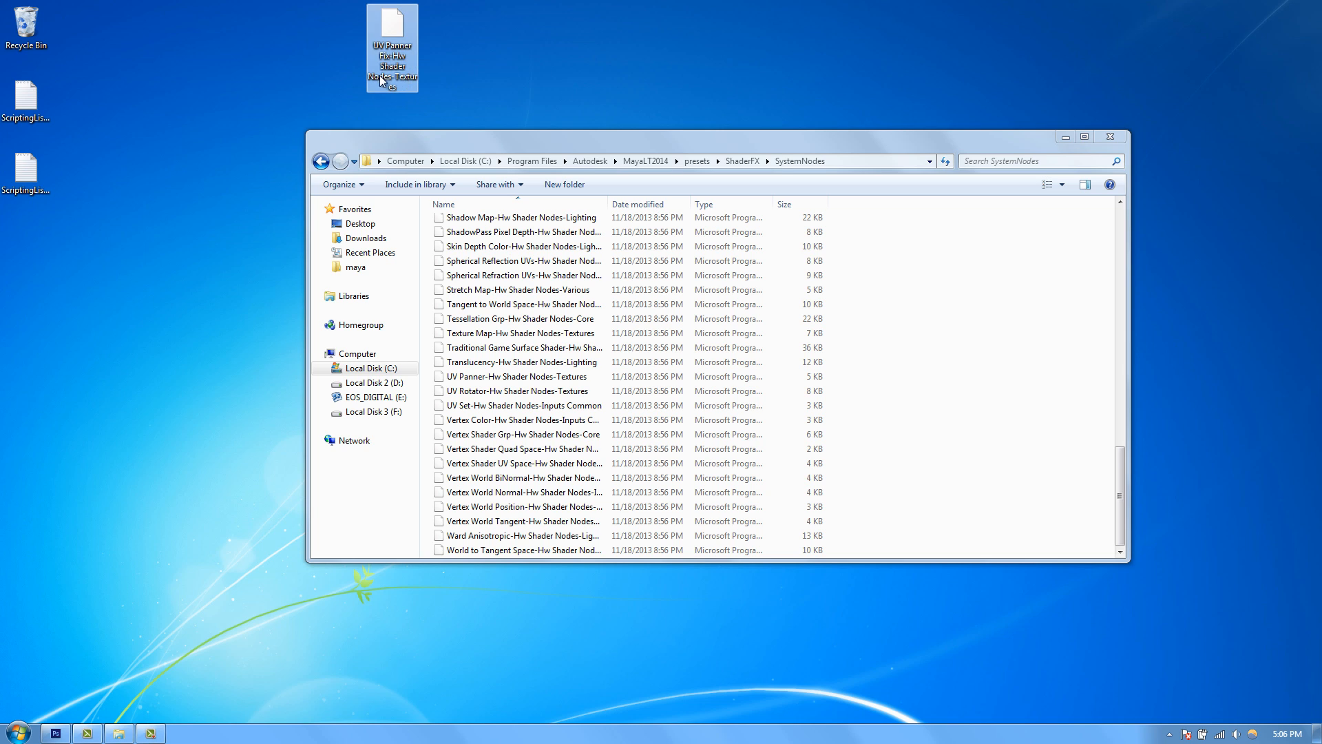
pyautogui.moveTo(767, 144); pyautogui.dragTo(730, 161)
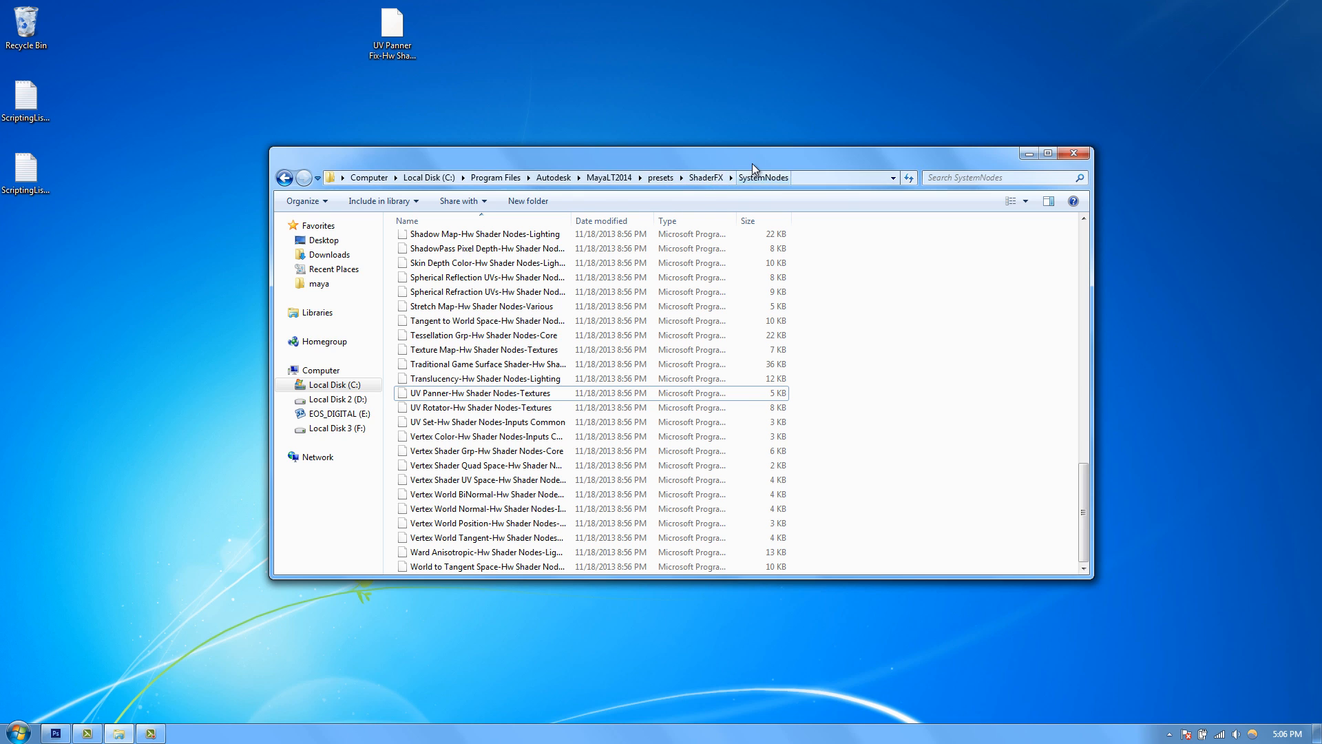
pyautogui.moveTo(747, 162); pyautogui.dragTo(726, 163)
pyautogui.click(384, 59)
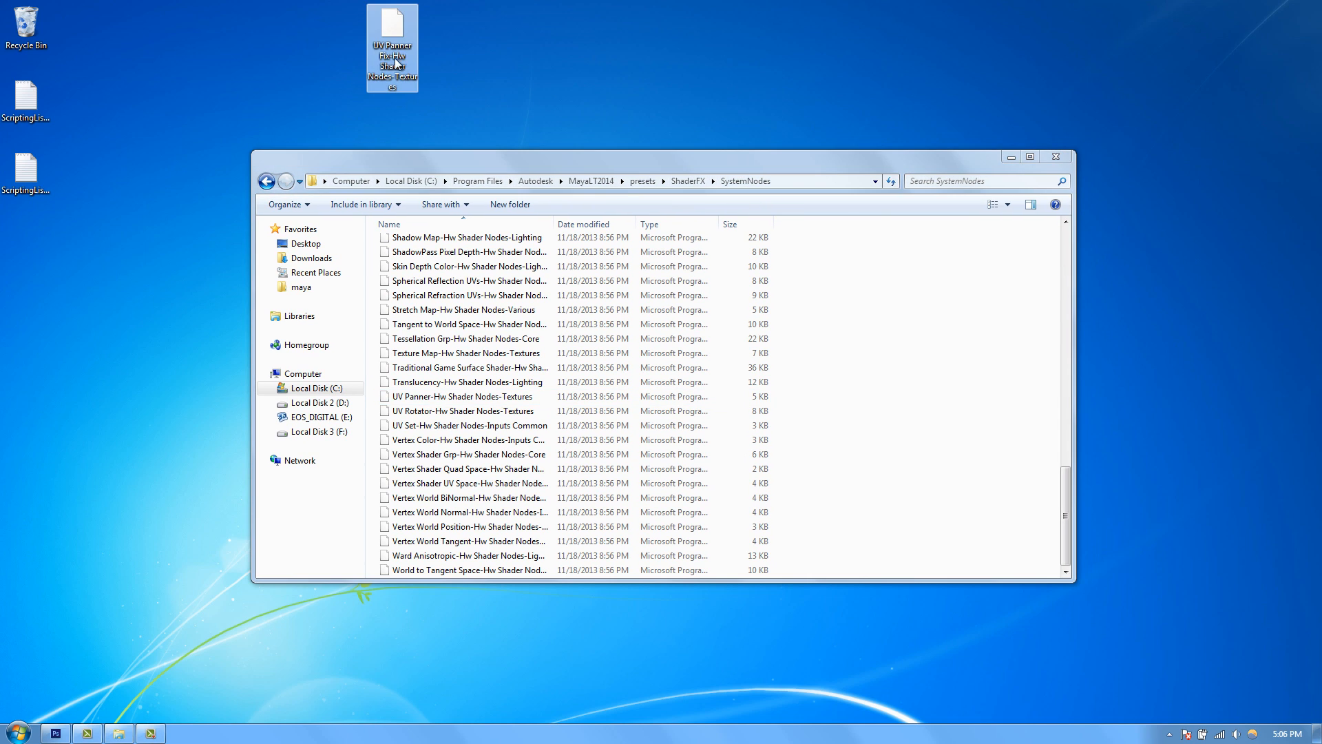
pyautogui.moveTo(395, 43); pyautogui.dragTo(842, 267)
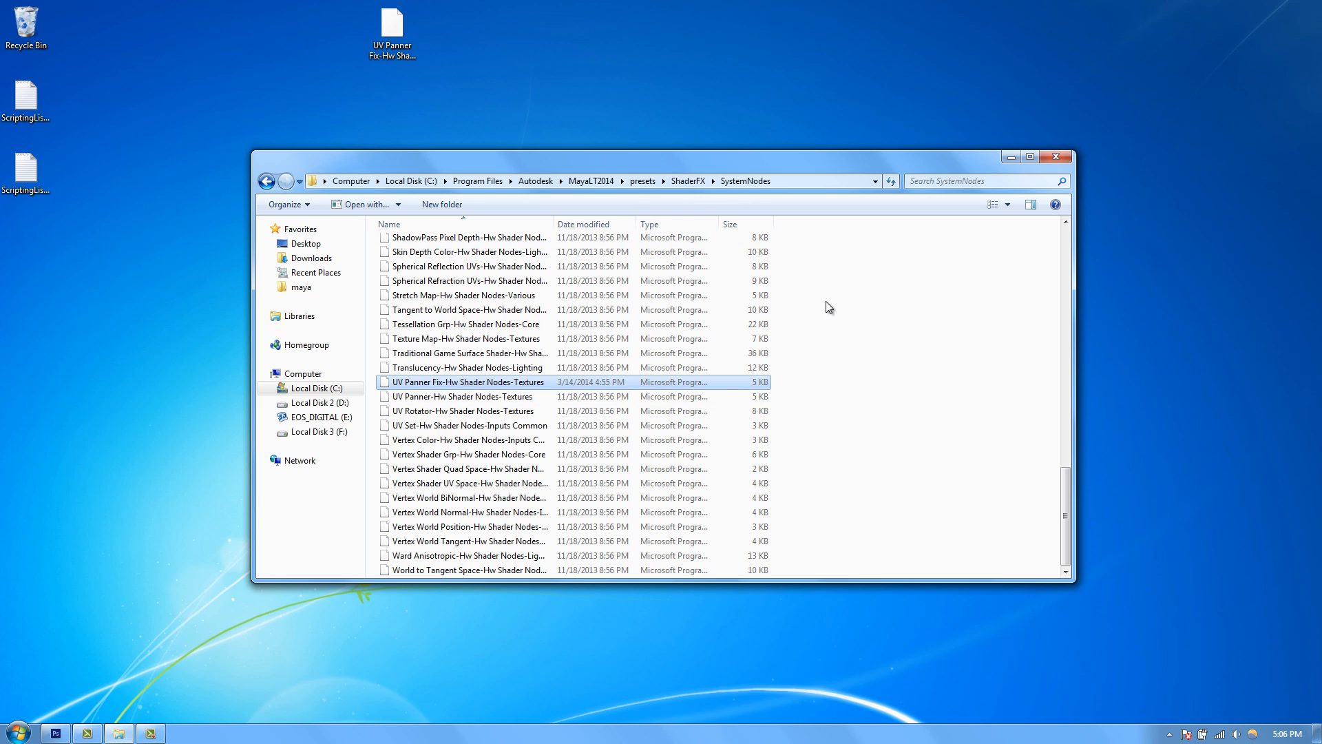
pyautogui.click(849, 472)
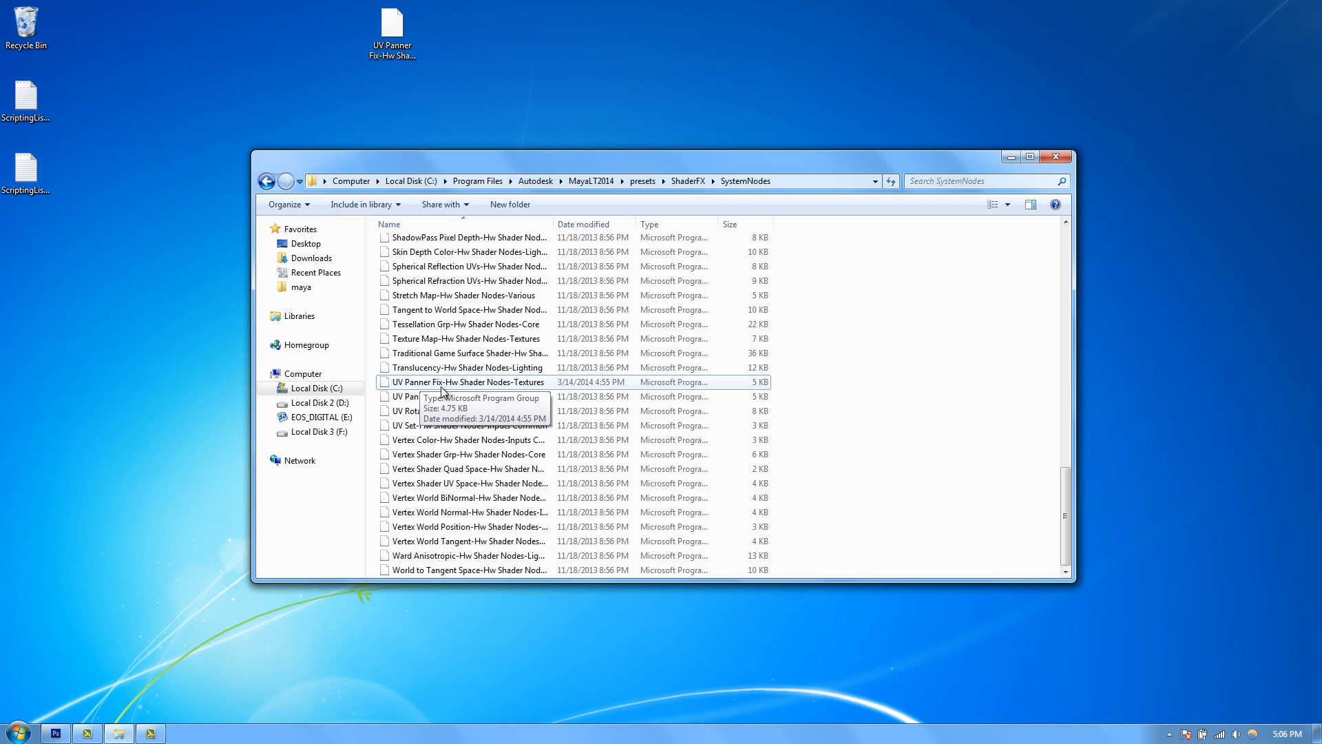
# Step: Relaunch Maya LT and reopen the recent scene TurbulentFire_02.mlt
pyautogui.click(18, 731)
pyautogui.click(138, 414)
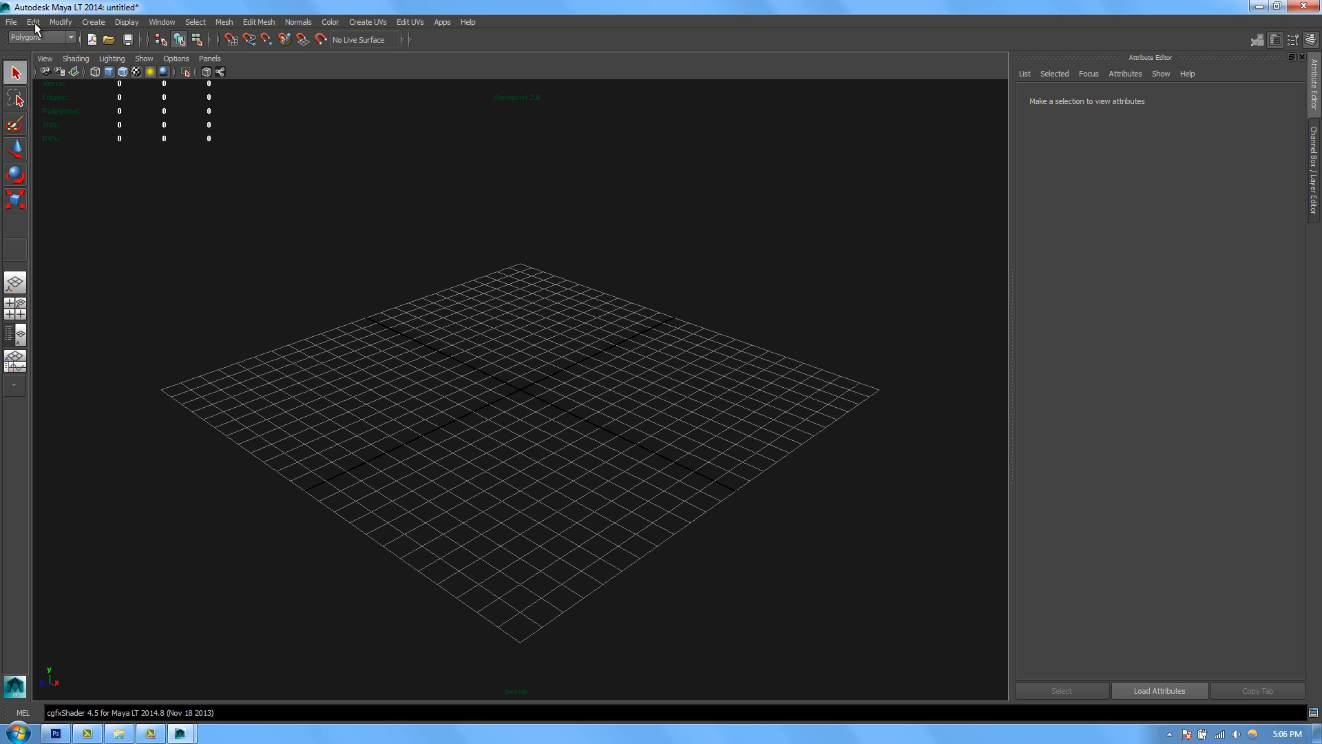
pyautogui.click(11, 22)
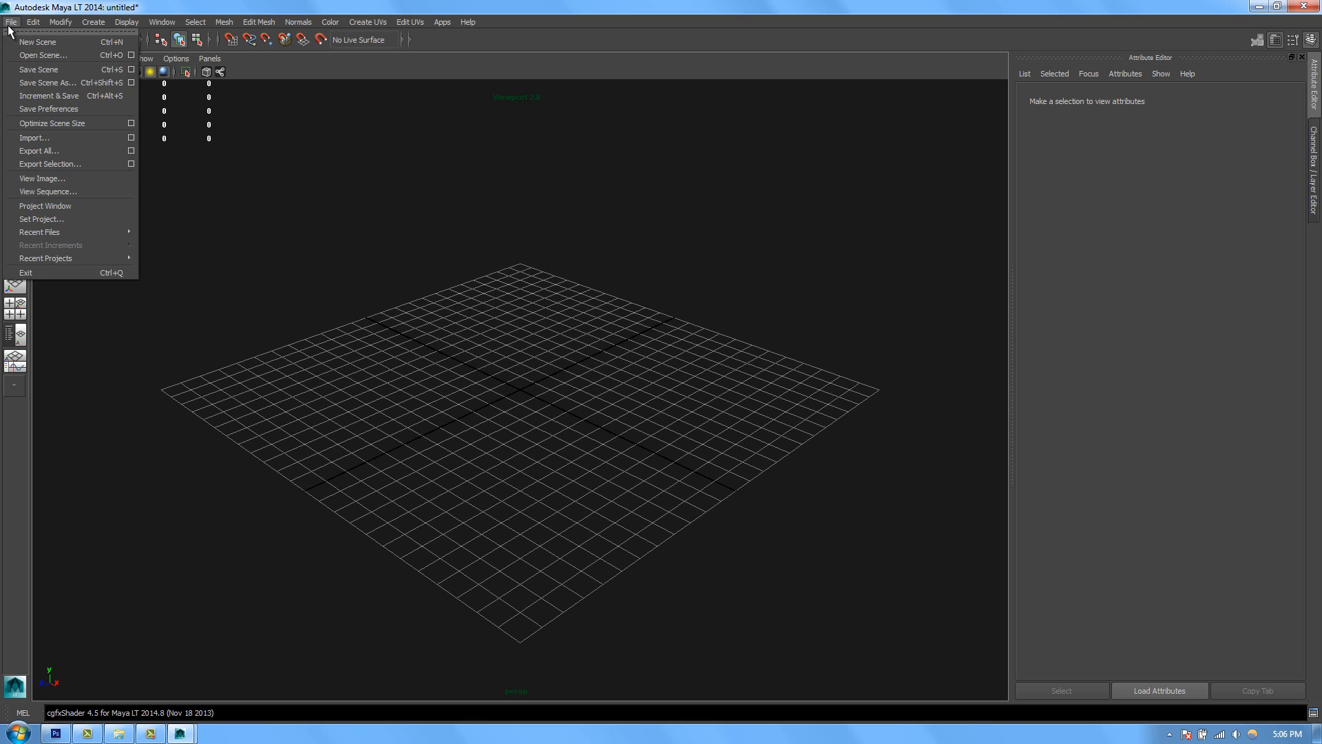
pyautogui.moveTo(83, 233)
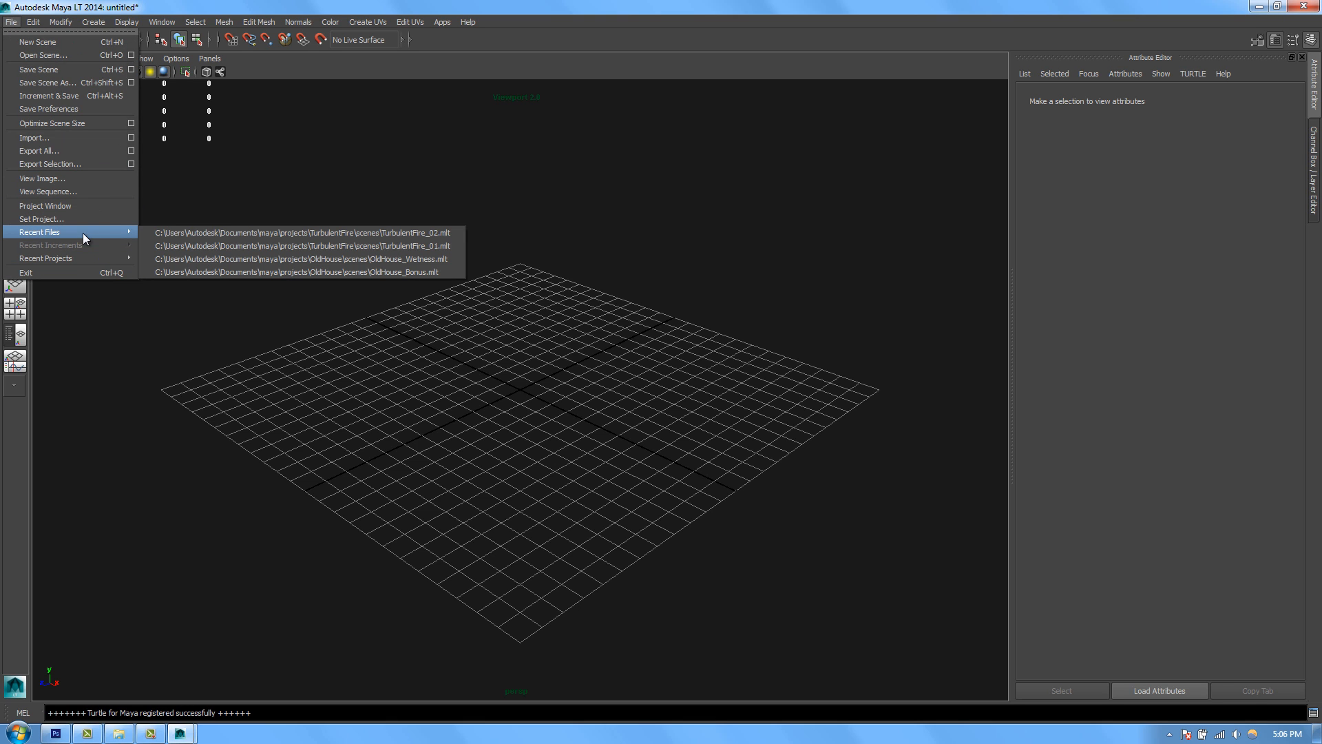
pyautogui.click(240, 234)
pyautogui.click(655, 373)
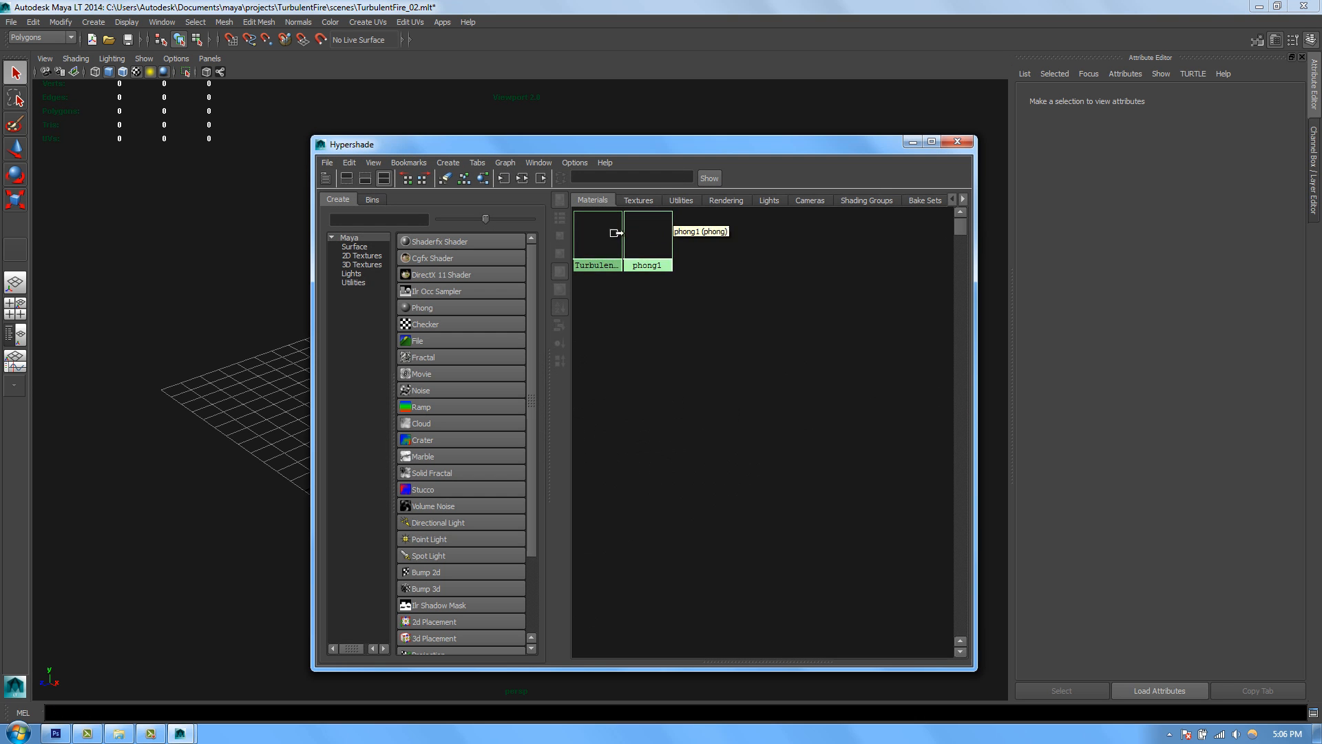
# Step: Open the TurbulentFire_01 material in ShaderFX and enlarge its window to show the distortion groups
pyautogui.click(1062, 199)
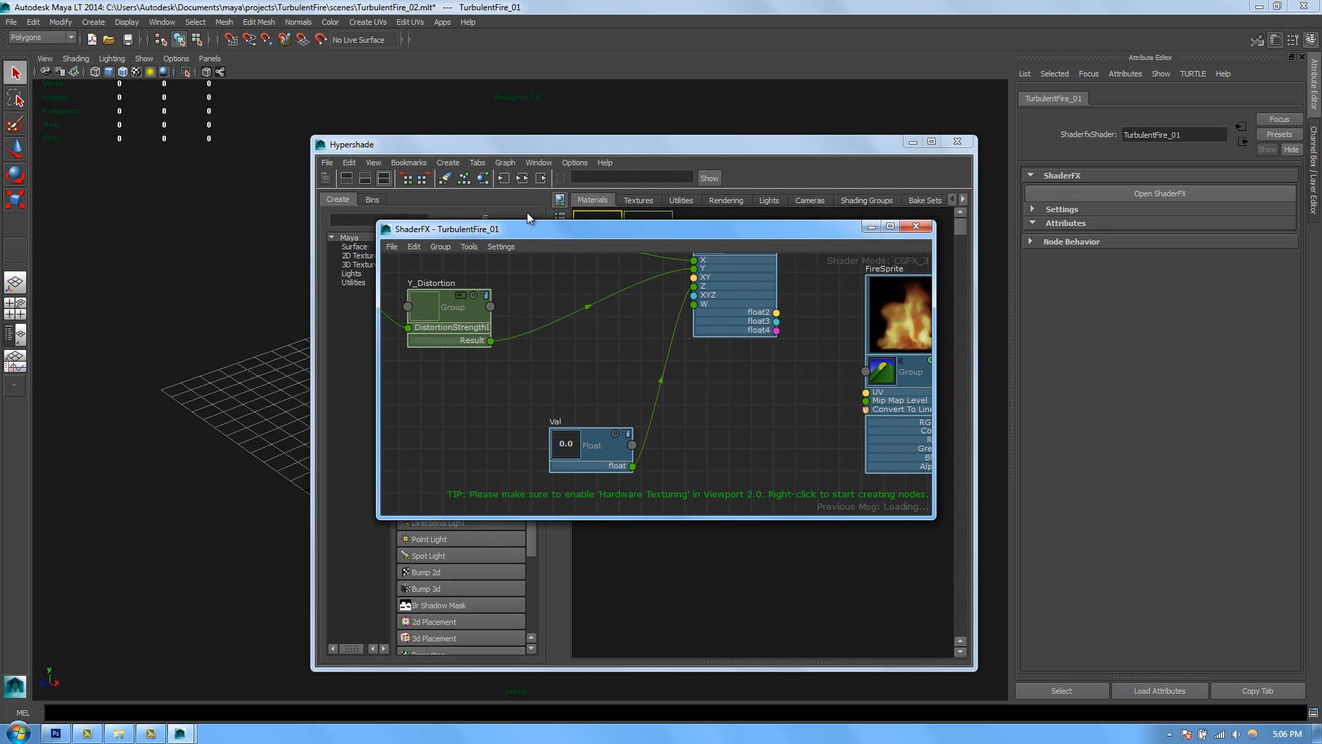
pyautogui.moveTo(526, 212); pyautogui.dragTo(276, 97)
pyautogui.moveTo(634, 387); pyautogui.dragTo(986, 652)
pyautogui.keyDown('alt'); pyautogui.moveTo(497, 350); pyautogui.dragTo(461, 424, button='middle'); pyautogui.keyUp('alt')
pyautogui.scroll(1, 460, 424)
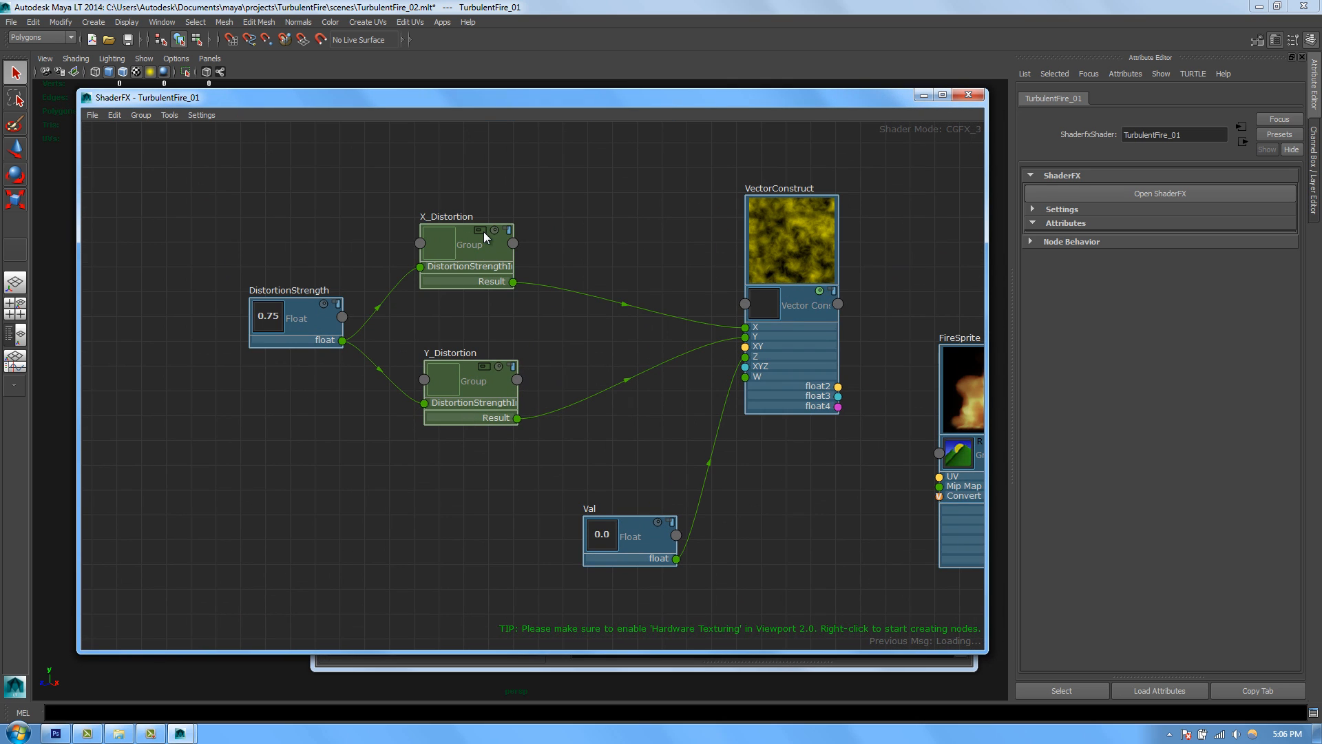
# Step: Check the available Textures shader nodes for the UV Panner Fix node
pyautogui.rightClick(515, 196)
pyautogui.moveTo(524, 203)
pyautogui.moveTo(666, 298)
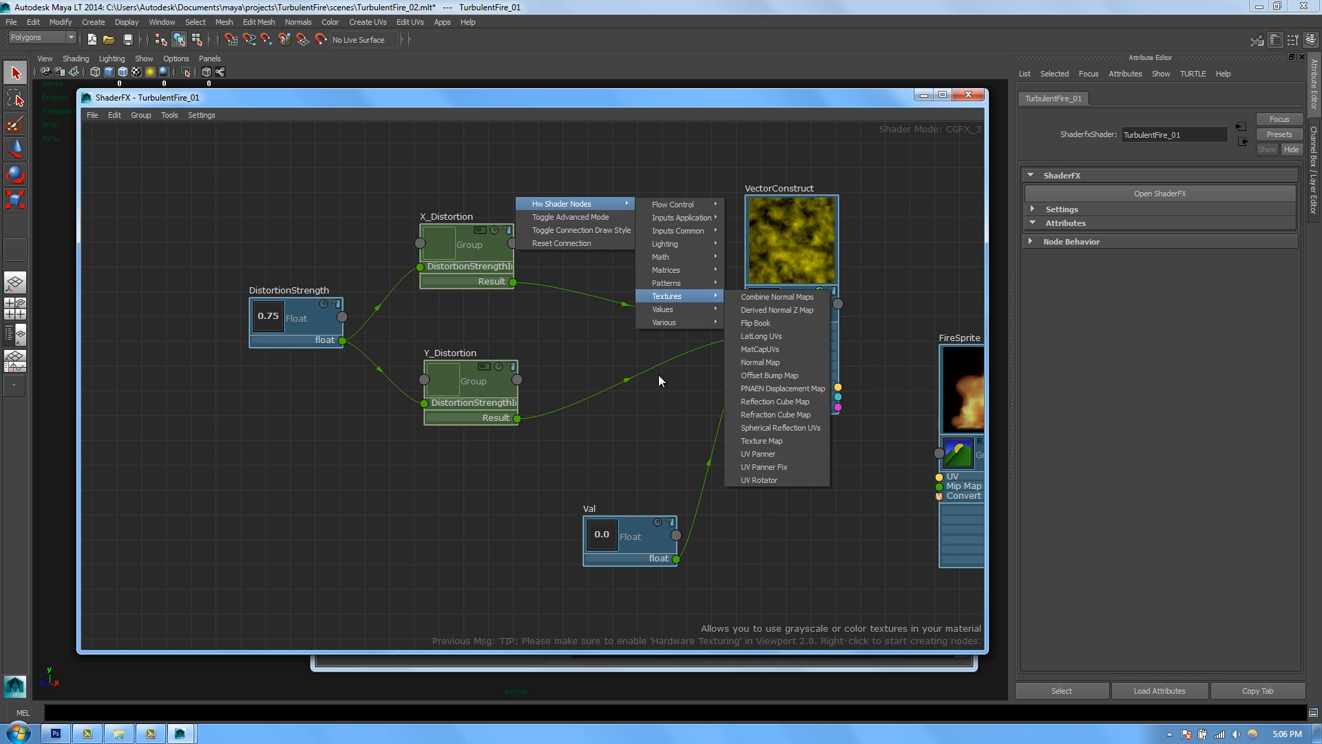
pyautogui.click(530, 308)
# Step: Enter the X_Distortion group and add a UV Panner Fix texture node above the existing UVPanner
pyautogui.doubleClick(486, 230)
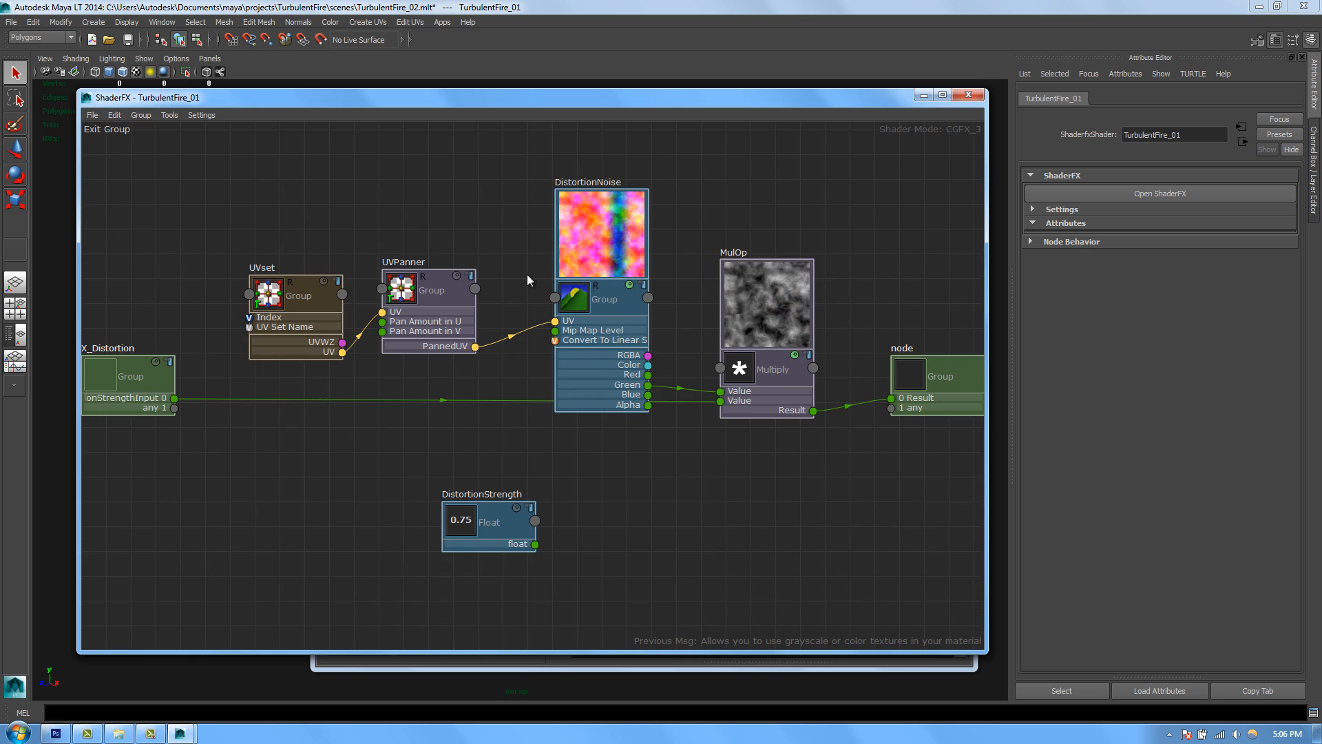
pyautogui.rightClick(403, 194)
pyautogui.moveTo(455, 200)
pyautogui.moveTo(573, 295)
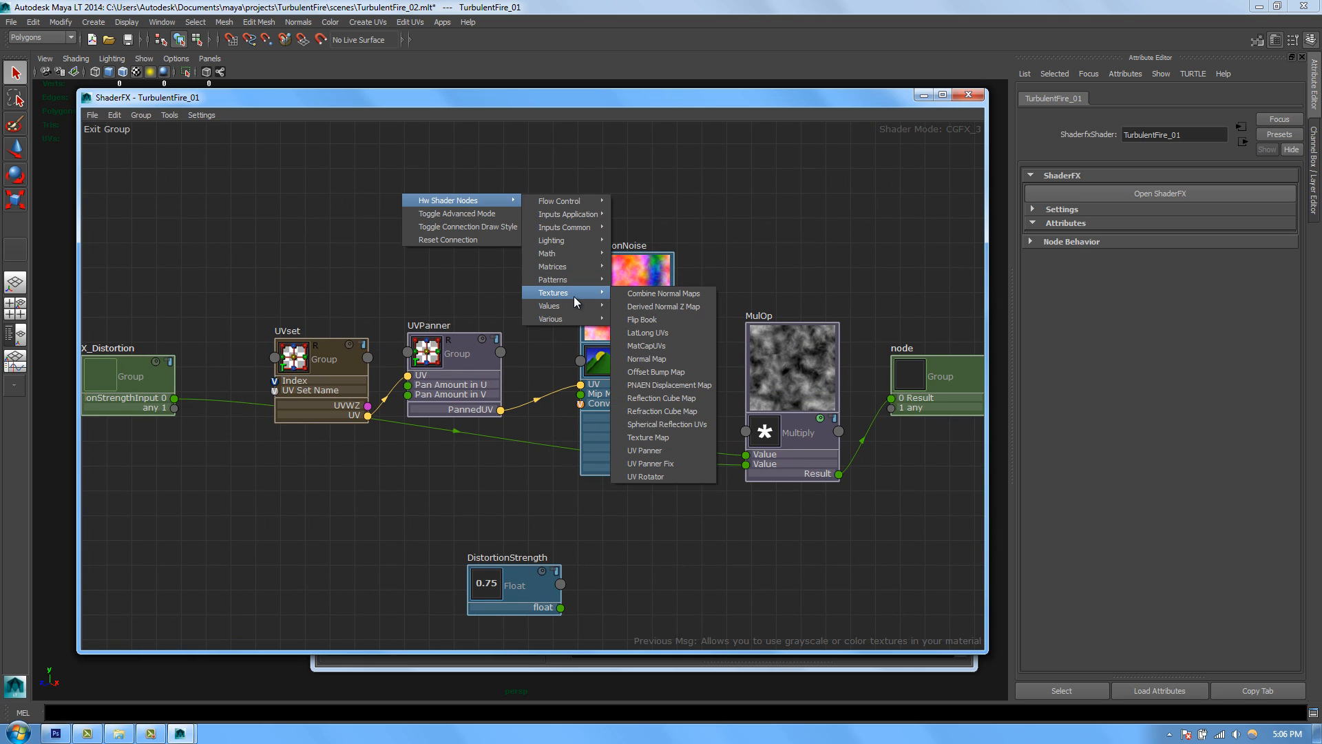
pyautogui.click(678, 457)
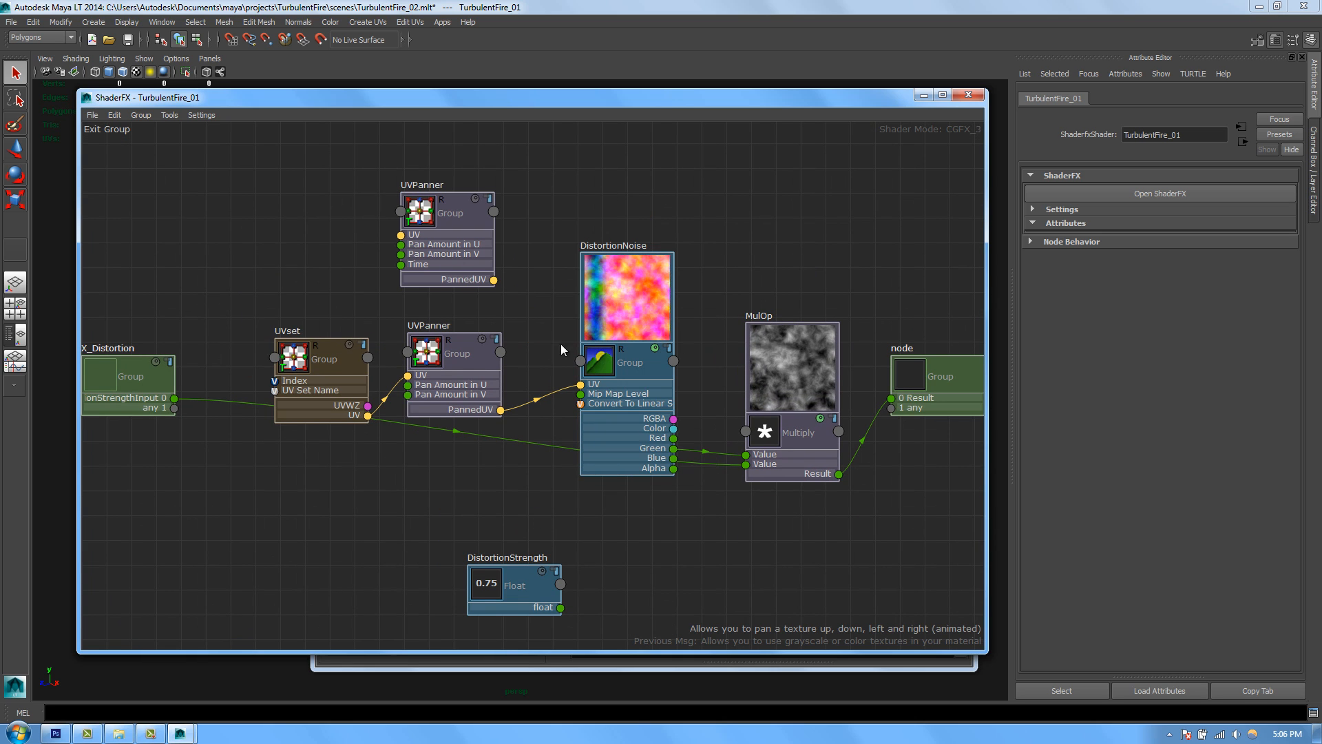
# Step: Wire the new panner between UVset's UV output and DistortionNoise's UV input, delete the old UVPanner and put the new one in its place
pyautogui.click(463, 264)
pyautogui.keyDown('alt'); pyautogui.moveTo(493, 312); pyautogui.dragTo(492, 270, button='middle'); pyautogui.keyUp('alt')
pyautogui.moveTo(313, 353); pyautogui.dragTo(580, 341)
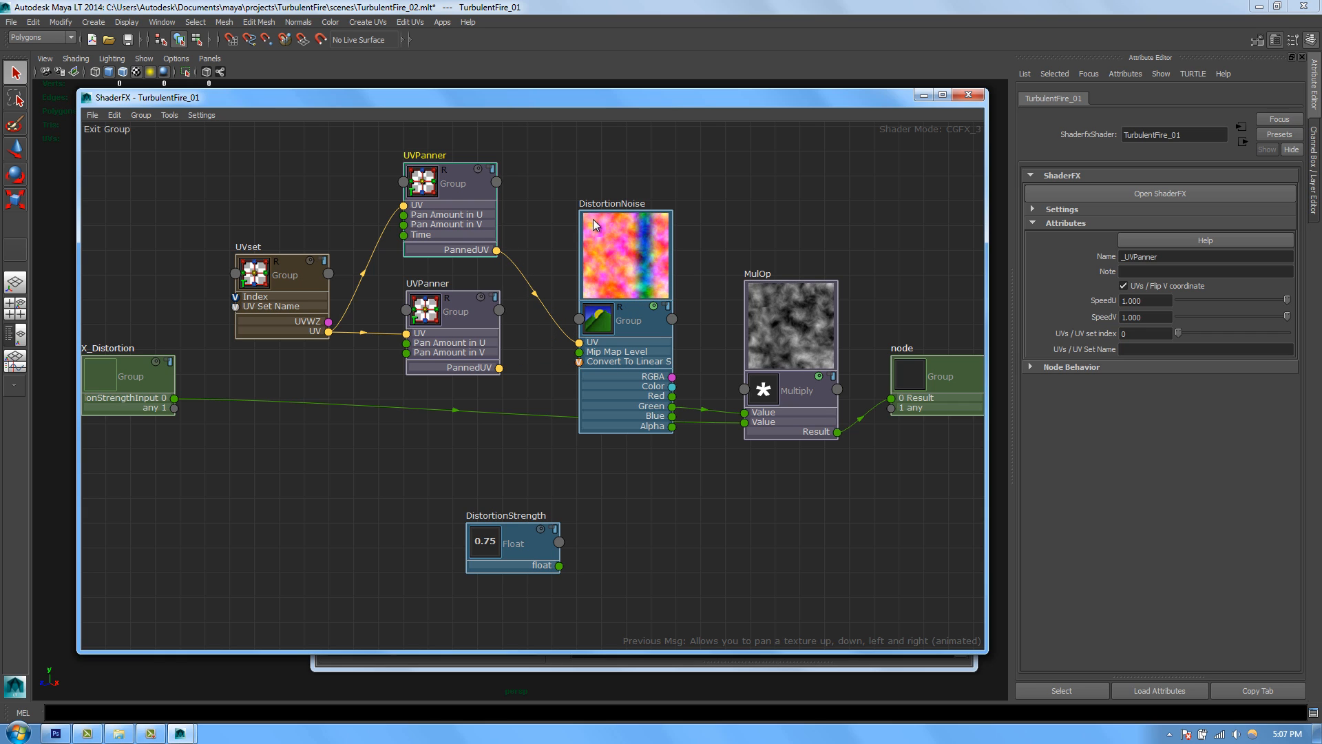
pyautogui.moveTo(439, 317); pyautogui.dragTo(441, 320)
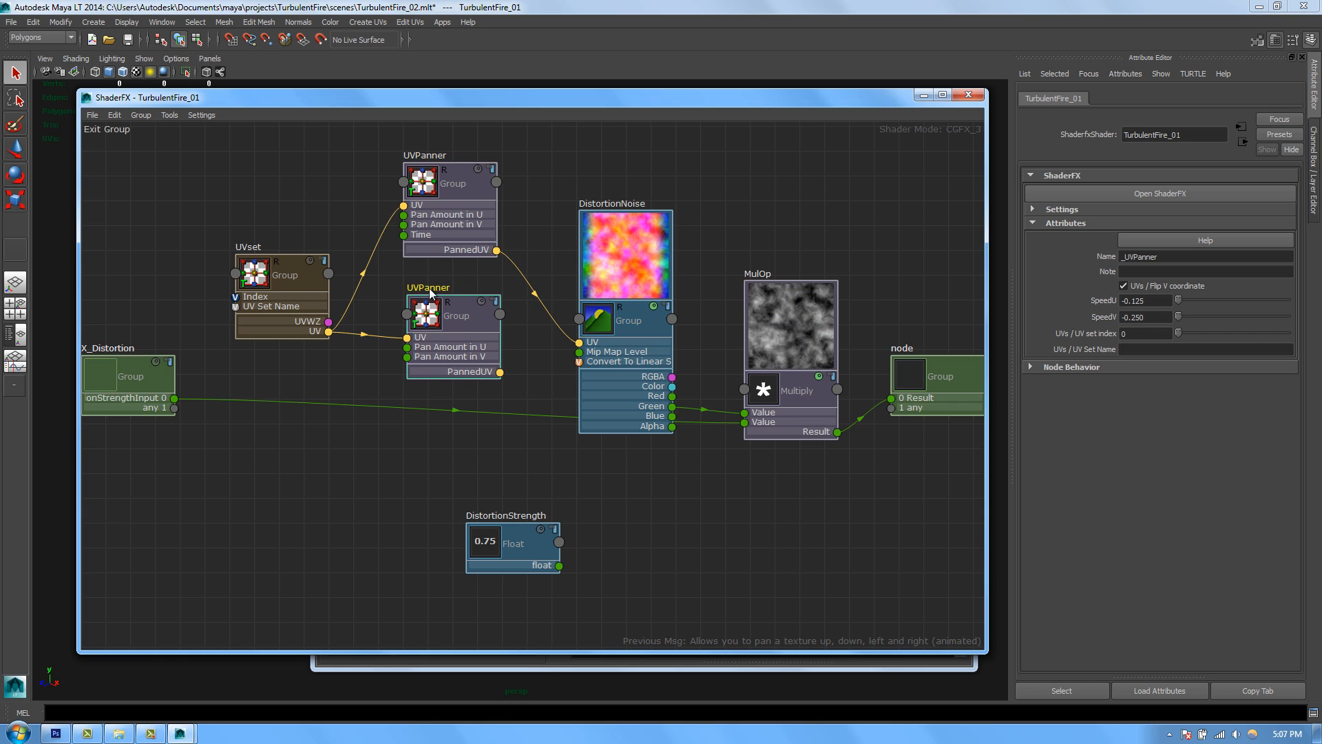
pyautogui.press('Delete')
pyautogui.moveTo(483, 207); pyautogui.dragTo(485, 287)
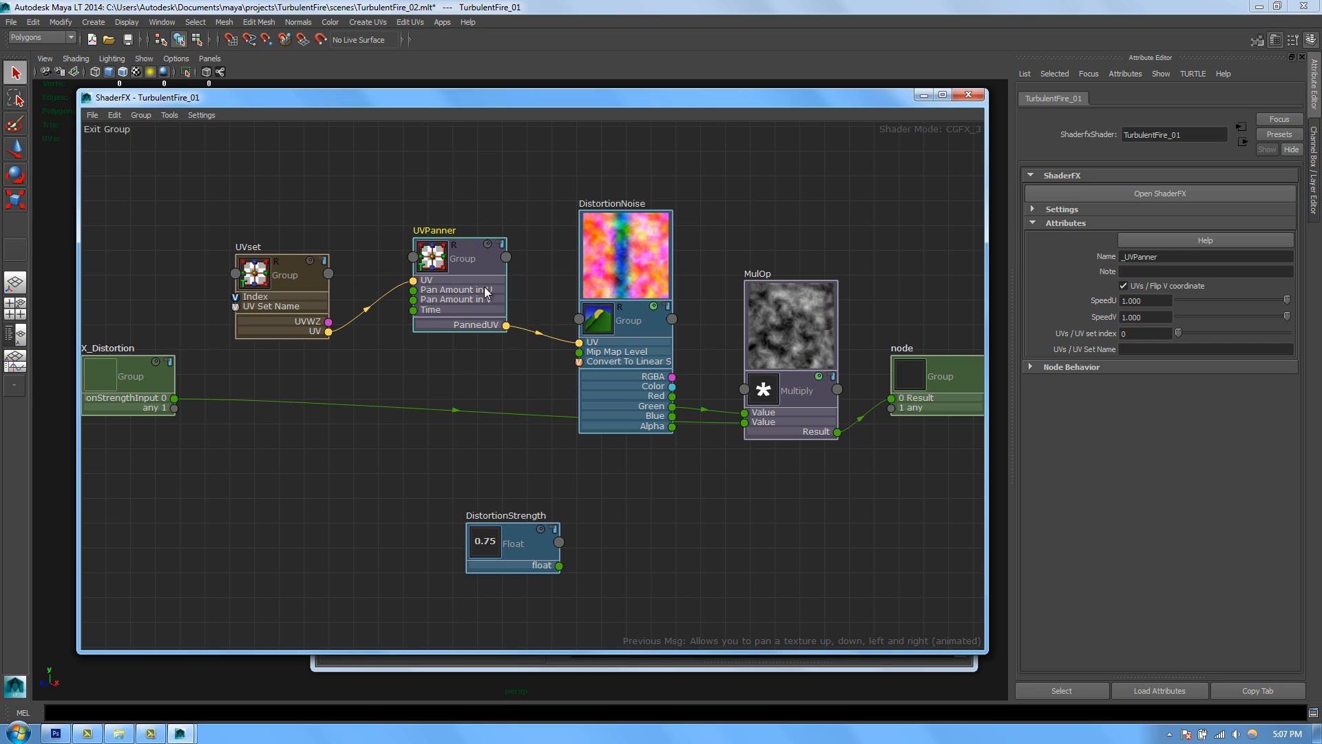
# Step: Set the new X_Distortion panner's SpeedU to -0.125 and SpeedV to -0.250, and exit the group
pyautogui.click(1143, 301)
pyautogui.write('-0.1')
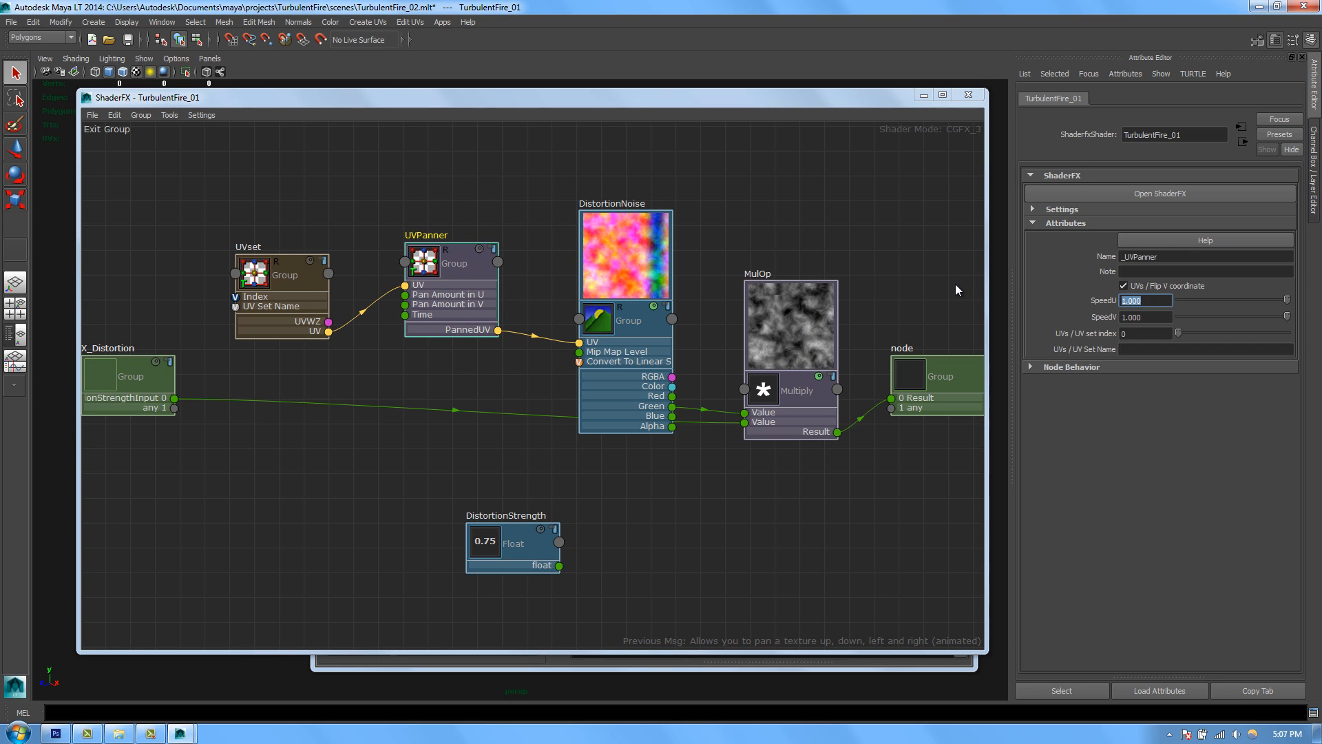
pyautogui.write('25')
pyautogui.press('Tab')
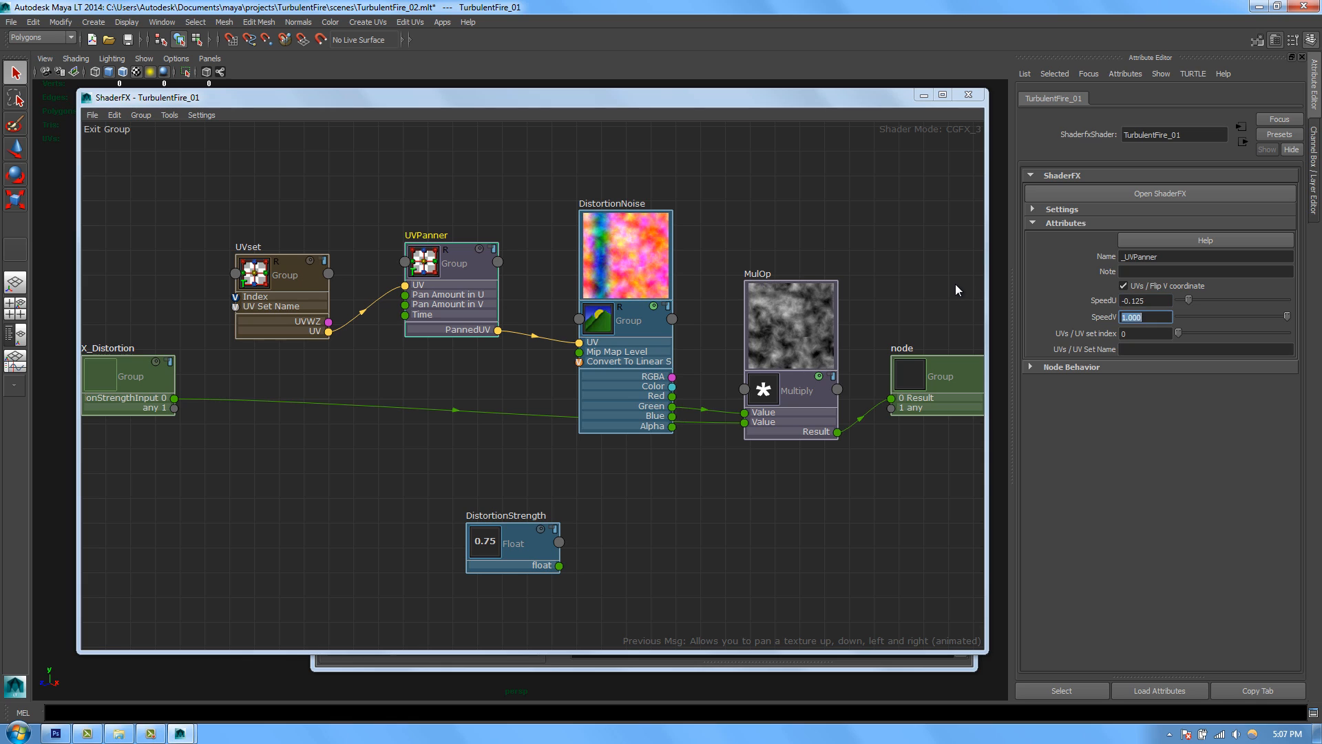
pyautogui.write('-.23')
pyautogui.press('Return')
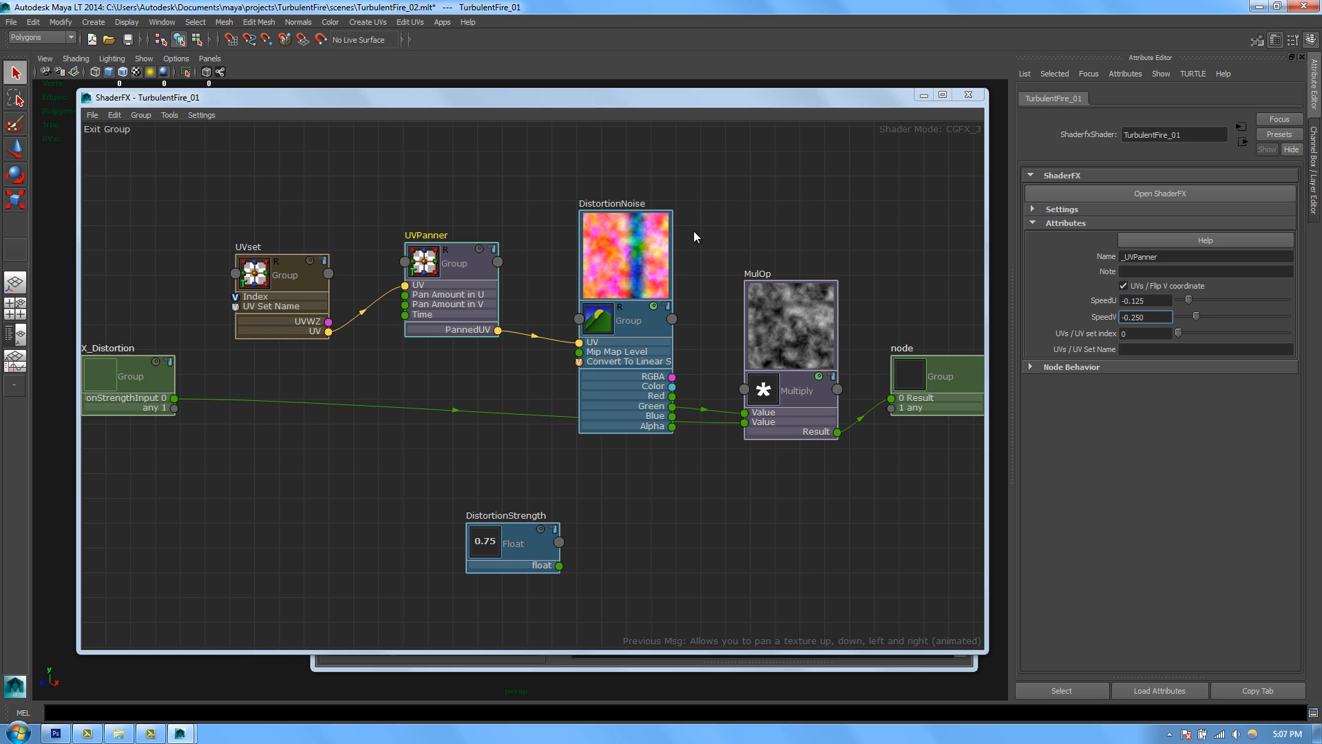
pyautogui.click(108, 131)
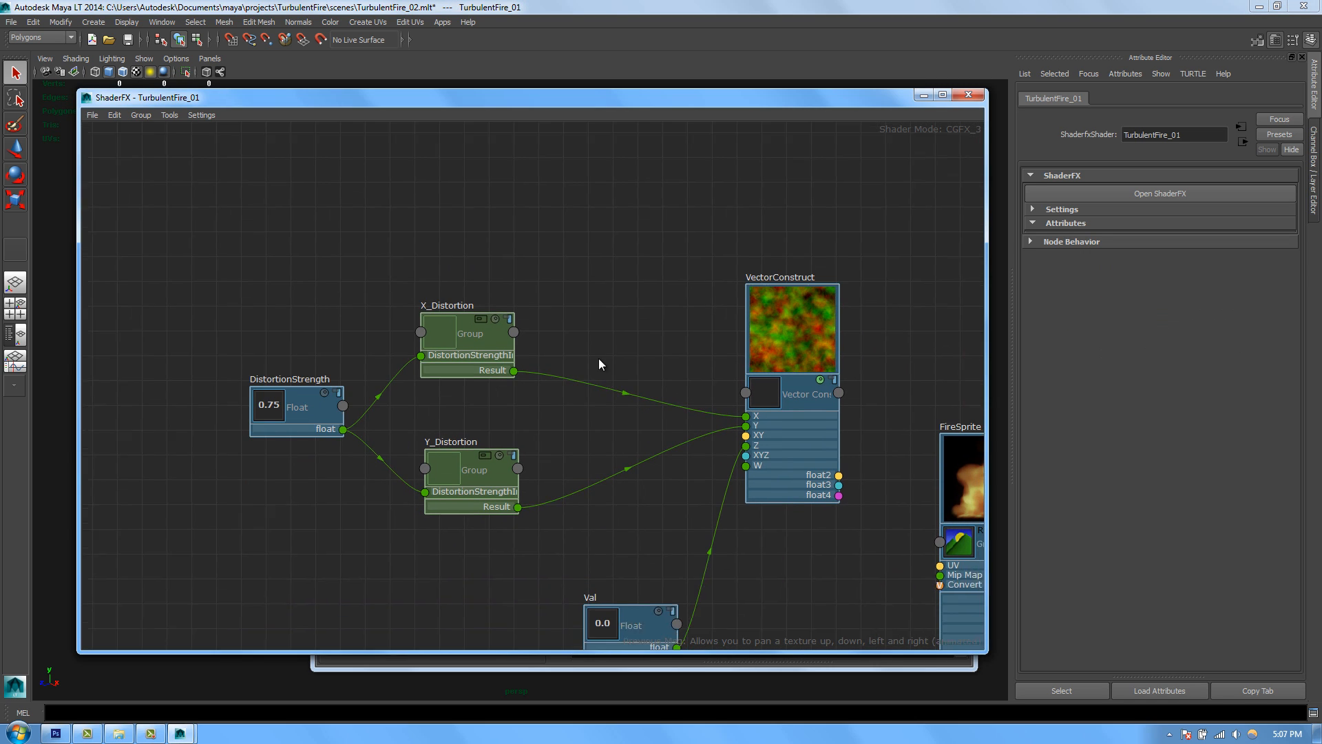
# Step: Enter the Y_Distortion group and add a UV Panner Fix texture node
pyautogui.doubleClick(474, 420)
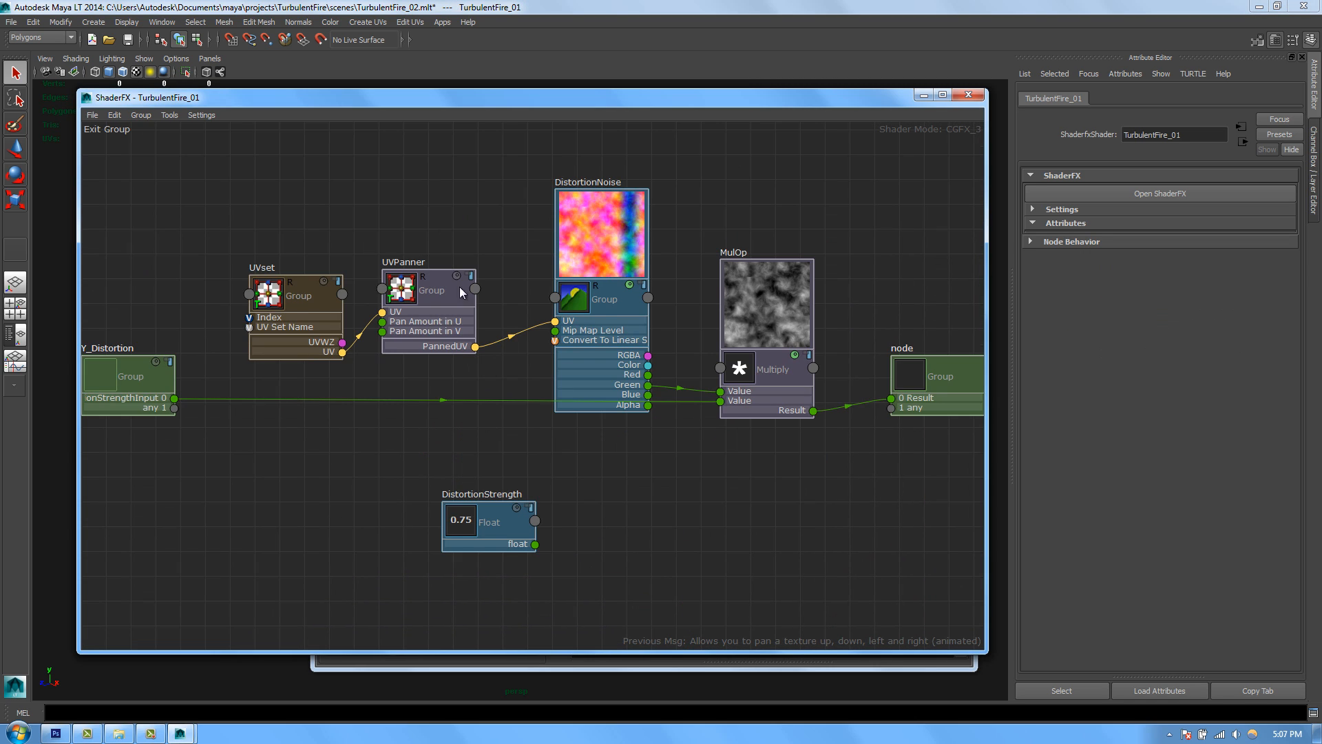
pyautogui.rightClick(391, 170)
pyautogui.moveTo(400, 175)
pyautogui.moveTo(576, 256)
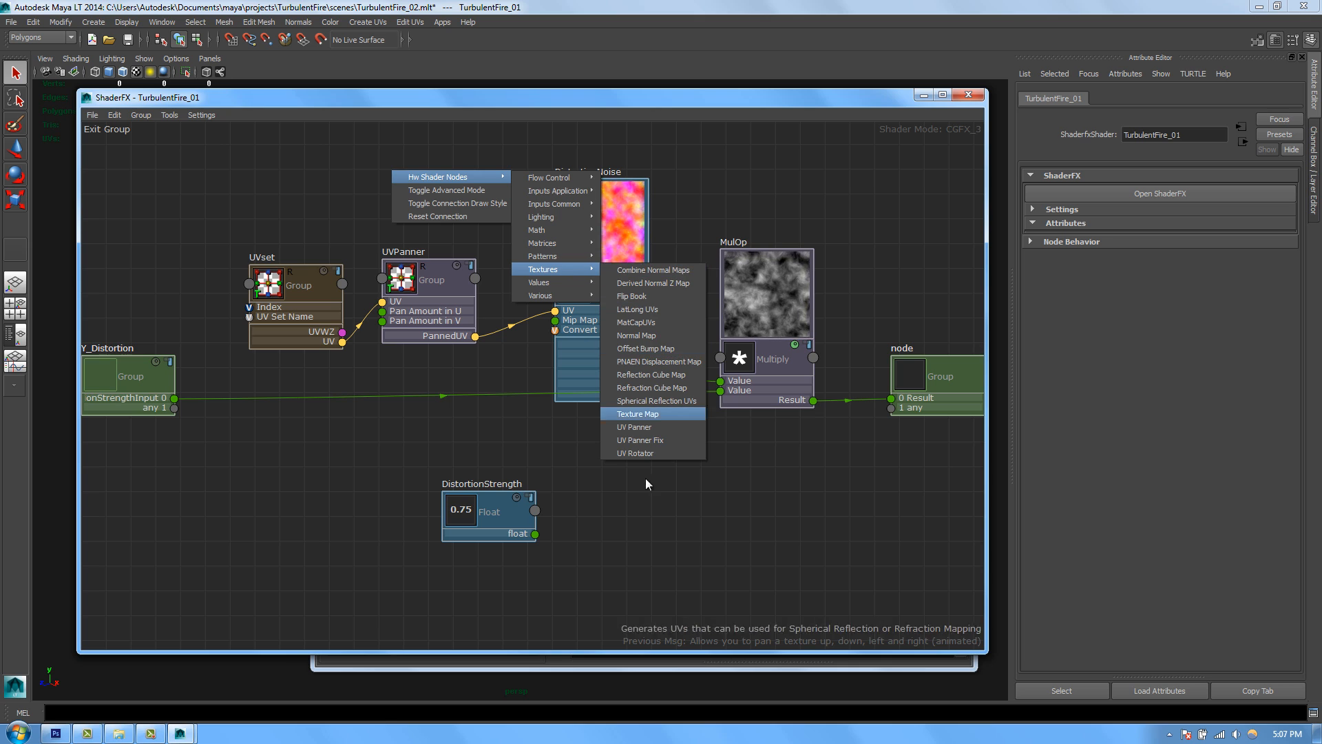
pyautogui.click(644, 443)
# Step: Replace the old UVPanner in Y_Distortion with the new one, connecting UVset's UV to it and its PannedUV to DistortionNoise's UV
pyautogui.moveTo(428, 199); pyautogui.dragTo(433, 295)
pyautogui.click(433, 309)
pyautogui.press('Delete')
pyautogui.click(444, 222)
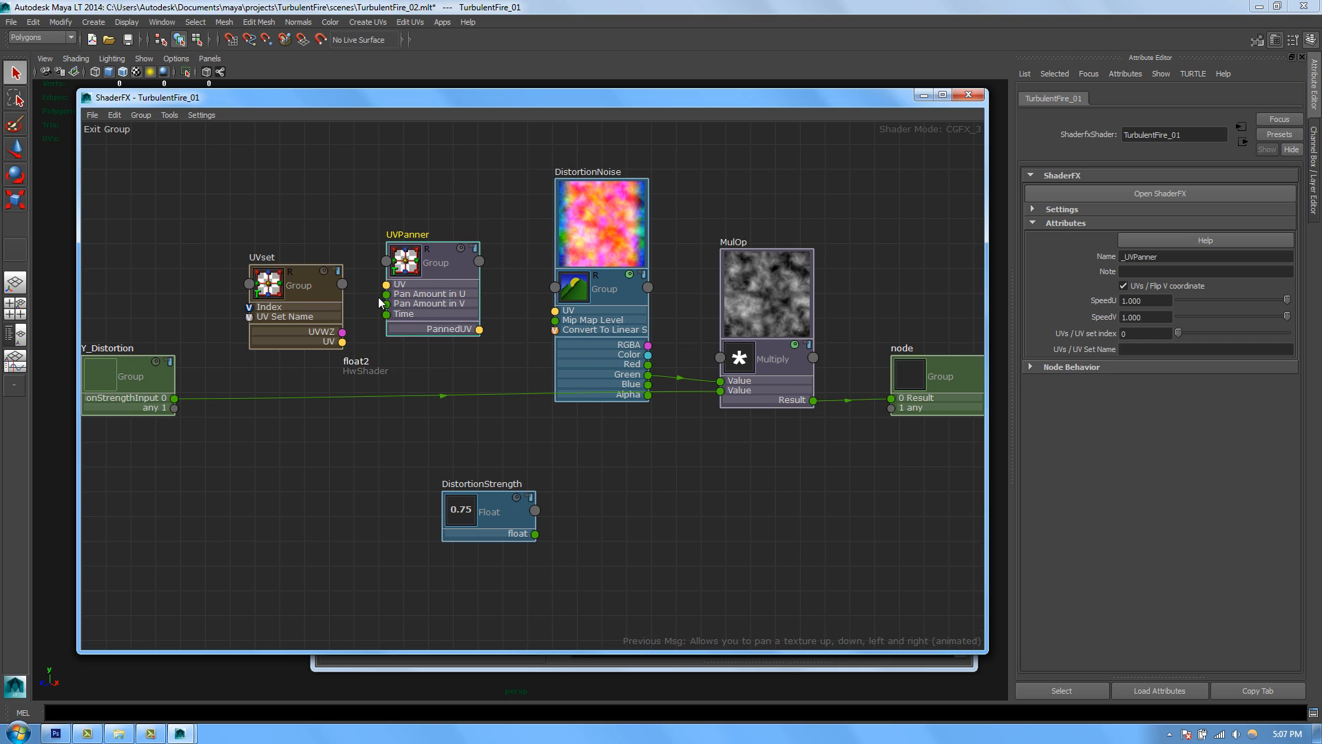
pyautogui.moveTo(342, 342); pyautogui.dragTo(387, 284)
pyautogui.moveTo(480, 330); pyautogui.dragTo(555, 311)
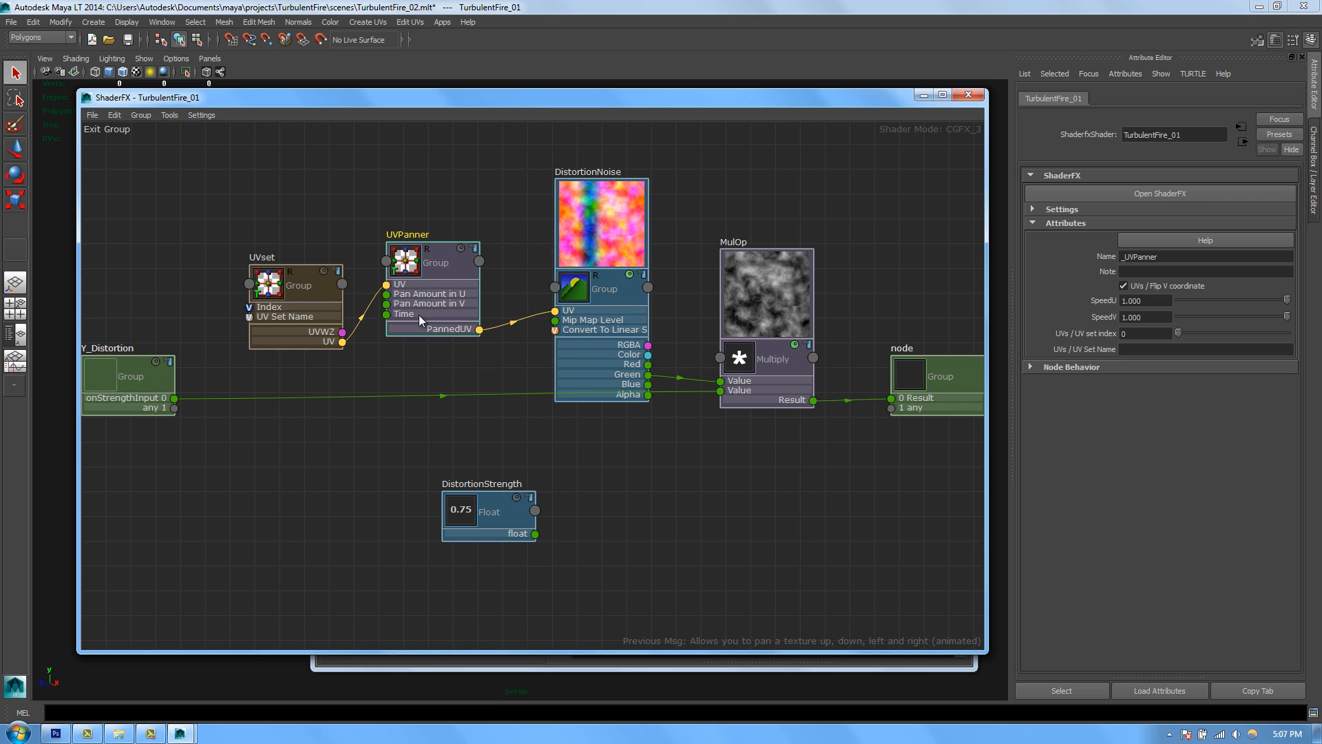
# Step: Set the new Y_Distortion panner's SpeedU and SpeedV to 0.25, and exit the group
pyautogui.doubleClick(1153, 302)
pyautogui.write('.')
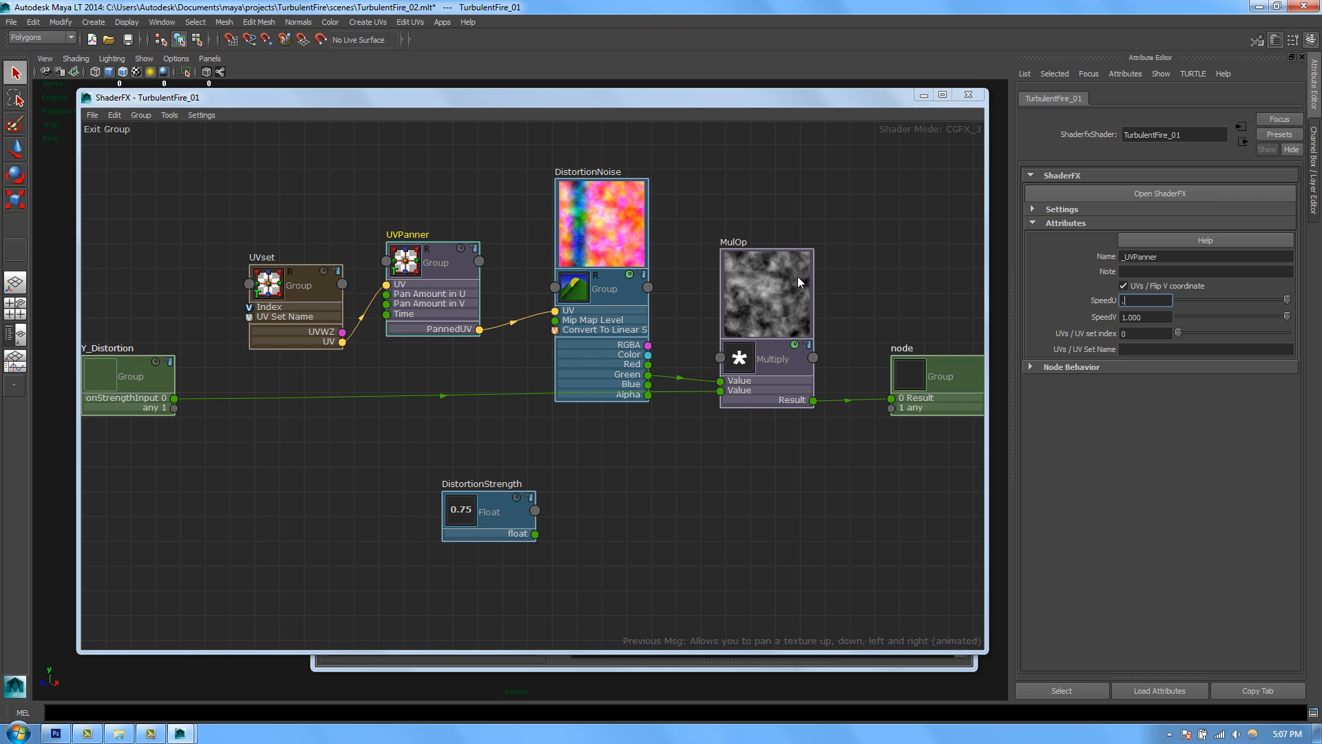
pyautogui.write('25')
pyautogui.press('Tab')
pyautogui.write('.25')
pyautogui.press('Return')
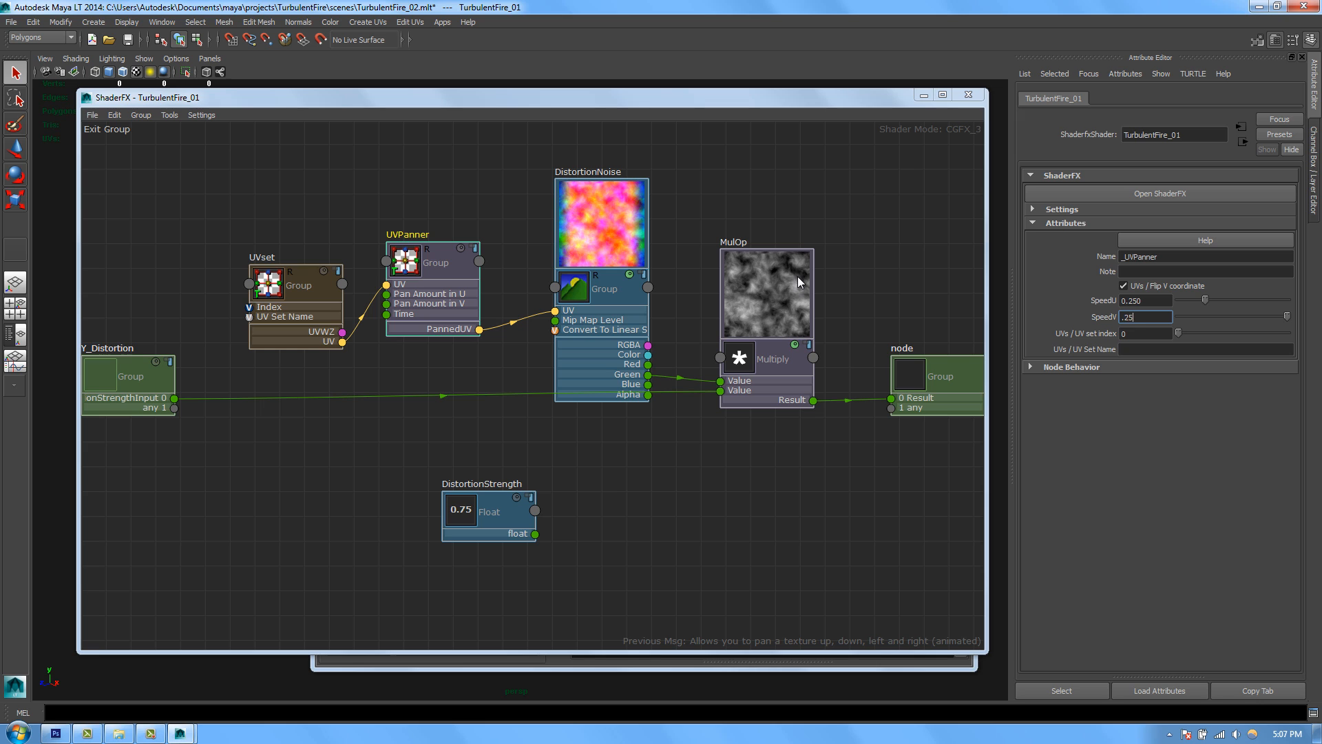
pyautogui.click(108, 132)
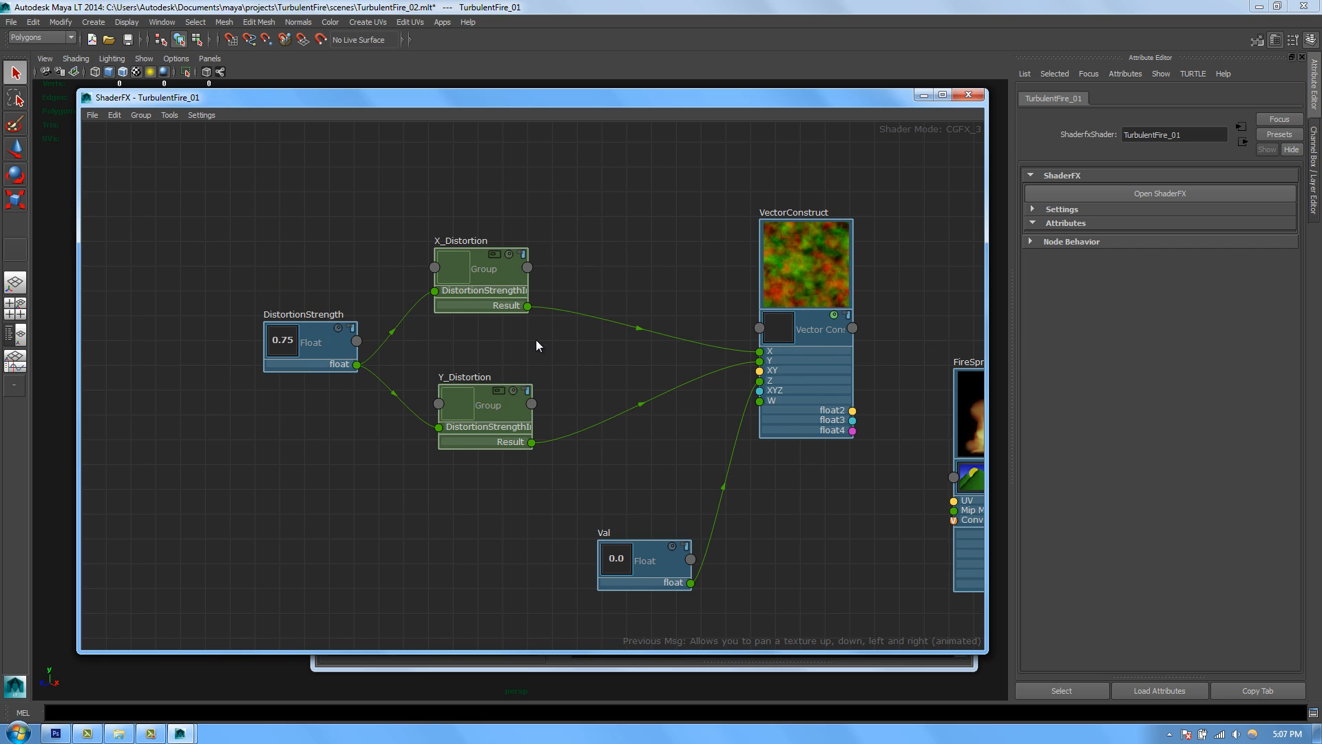
# Step: Check the Play Animated Shaders setting of the shader graph
pyautogui.click(200, 115)
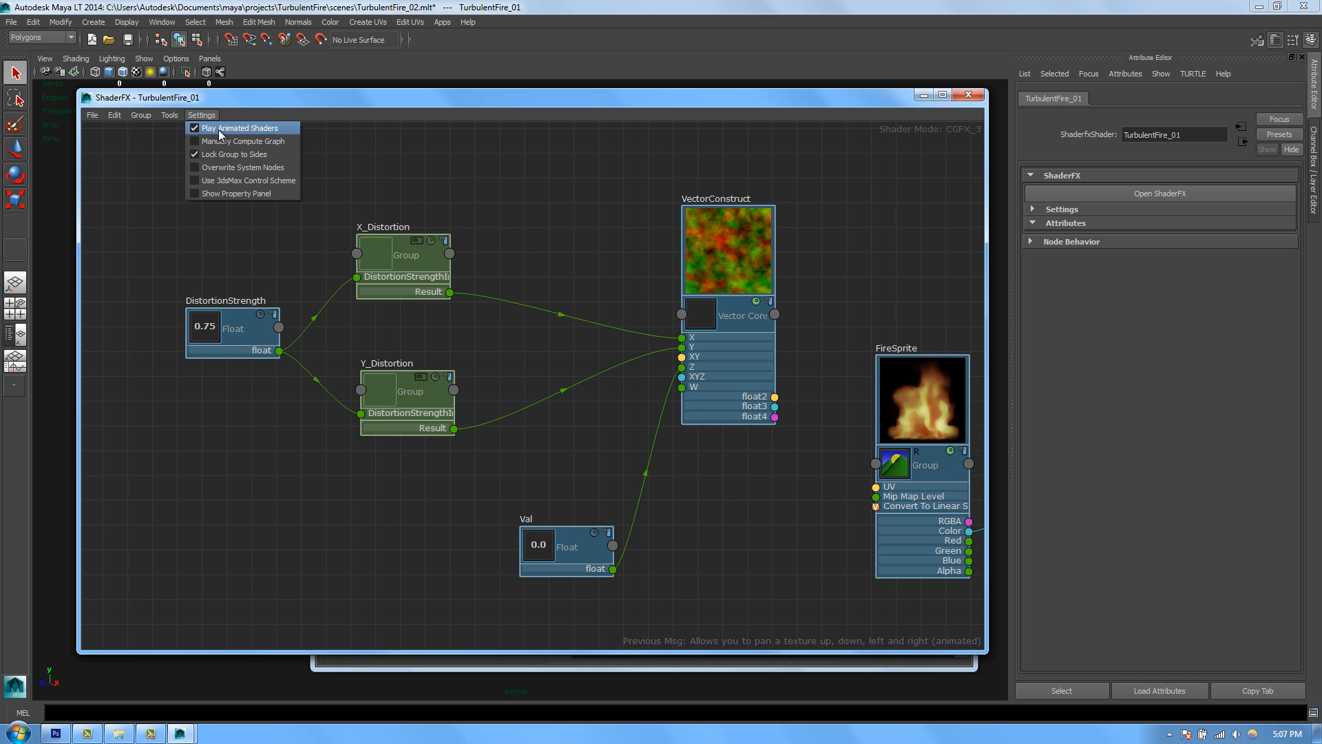
pyautogui.click(218, 129)
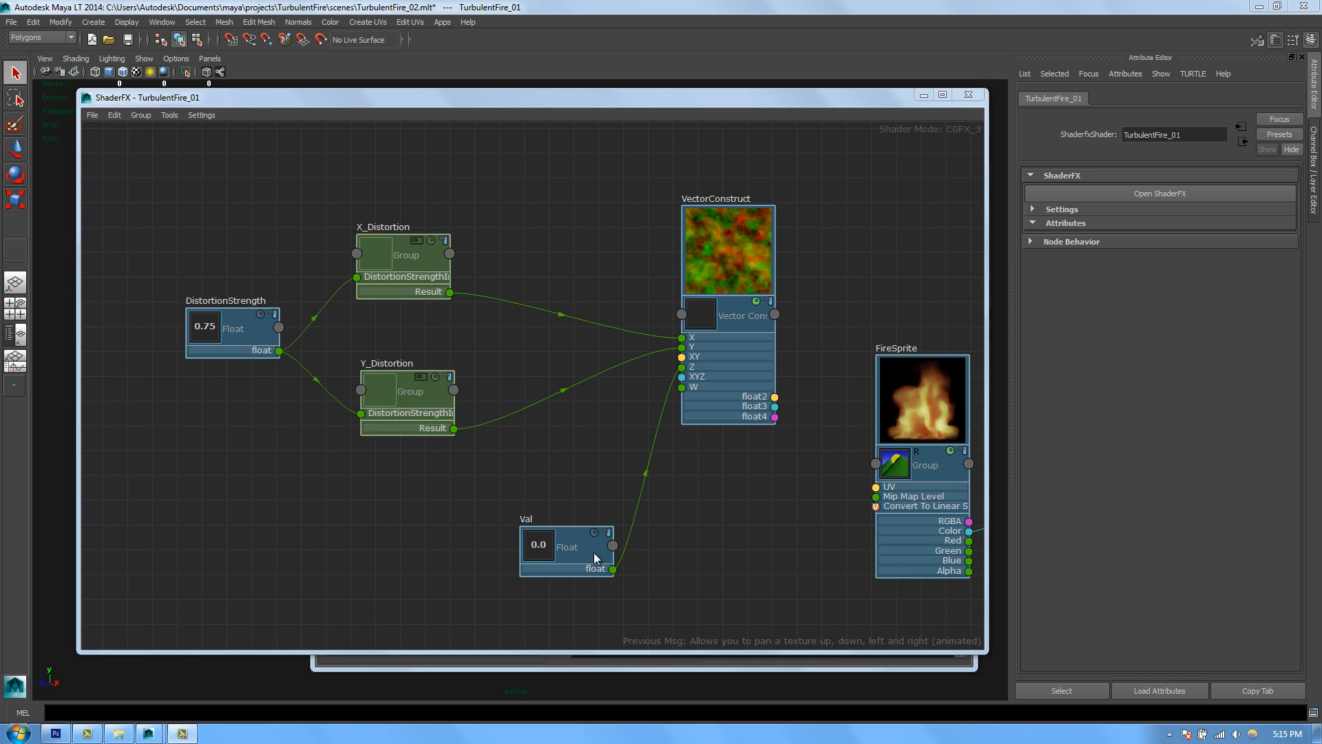
# Step: Move the Val node beneath Y_Distortion and the VectorConstruct node closer to the distortion groups, making room before FireSprite
pyautogui.moveTo(596, 557); pyautogui.dragTo(430, 497)
pyautogui.moveTo(694, 550); pyautogui.dragTo(172, 212)
pyautogui.scroll(-2, 661, 452)
pyautogui.moveTo(699, 356); pyautogui.dragTo(435, 338)
pyautogui.click(622, 409)
# Step: Add an Add math node between VectorConstruct and FireSprite, and connect VectorConstruct's float2 to its first Value
pyautogui.rightClick(544, 316)
pyautogui.moveTo(555, 320)
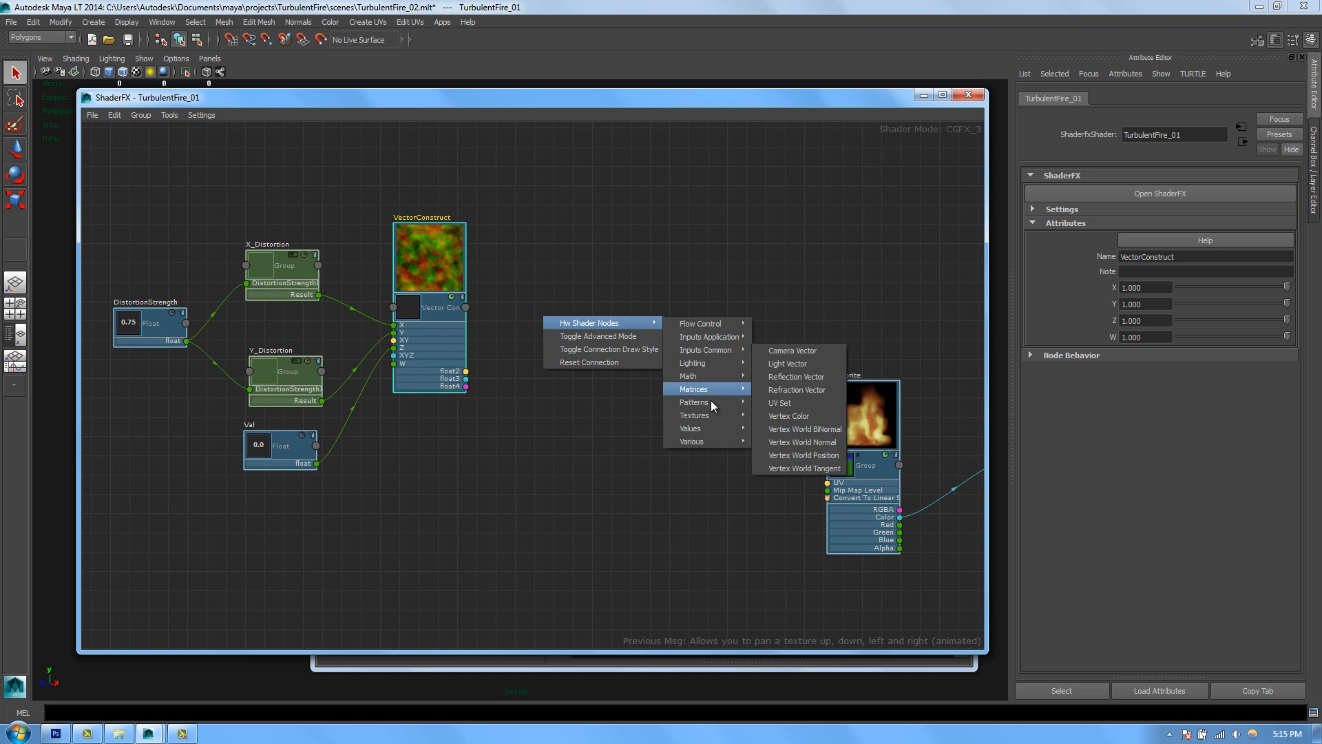
pyautogui.moveTo(709, 376)
pyautogui.click(783, 378)
pyautogui.moveTo(604, 373); pyautogui.dragTo(606, 425)
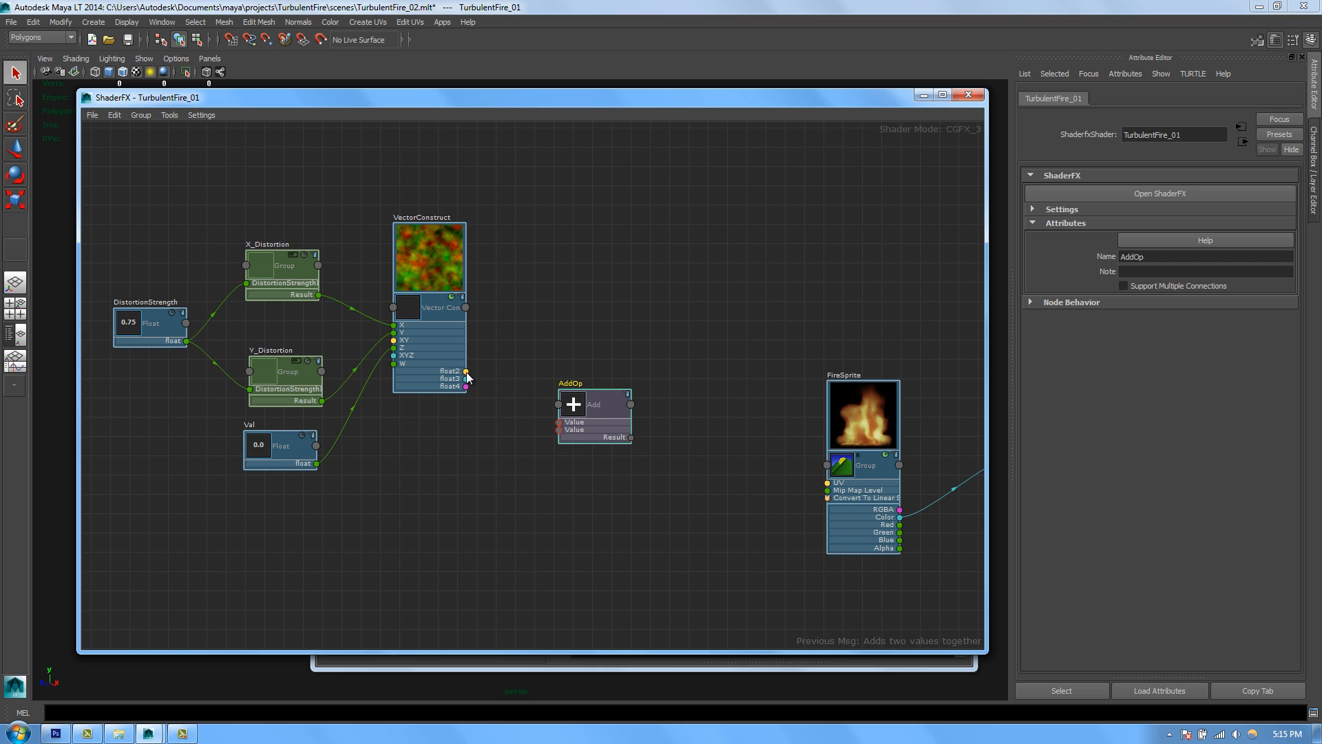
pyautogui.moveTo(467, 373); pyautogui.dragTo(558, 421)
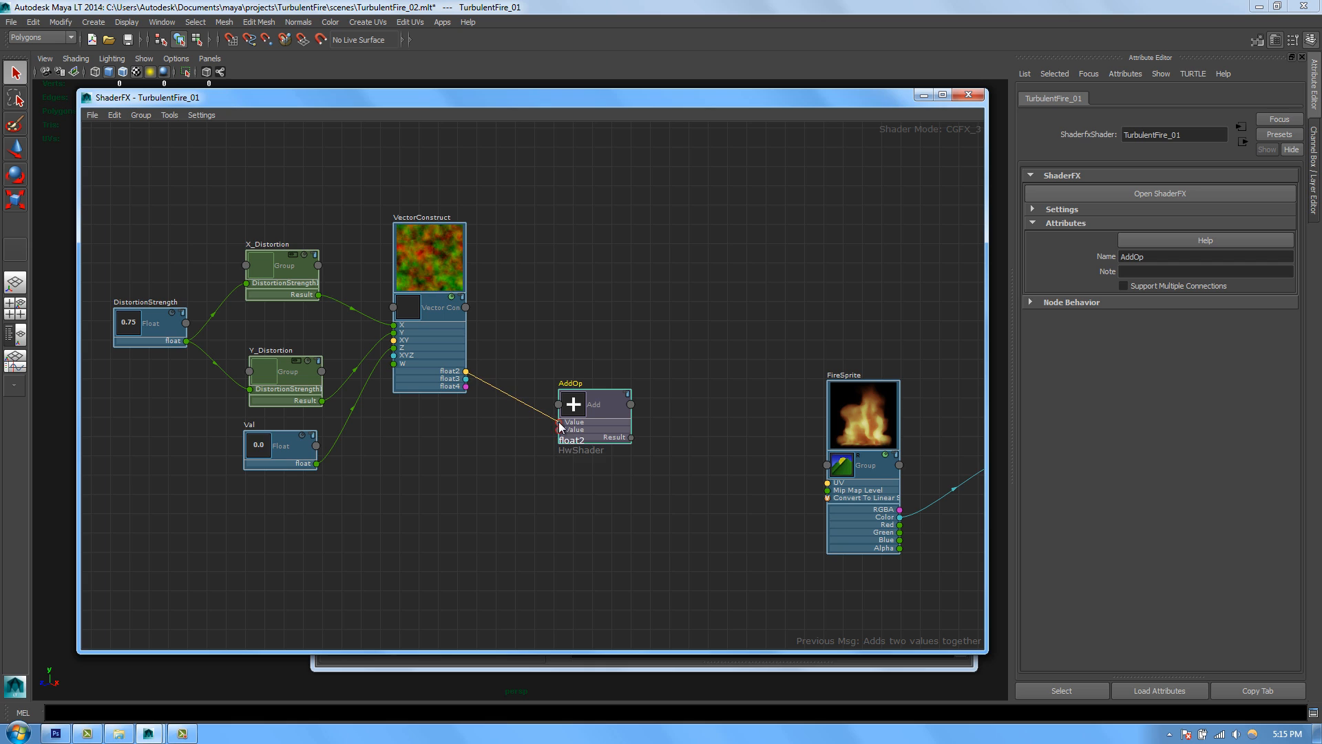
# Step: Add a UV Set node below VectorConstruct and connect its UV to the Add node's second Value
pyautogui.rightClick(395, 432)
pyautogui.moveTo(564, 463)
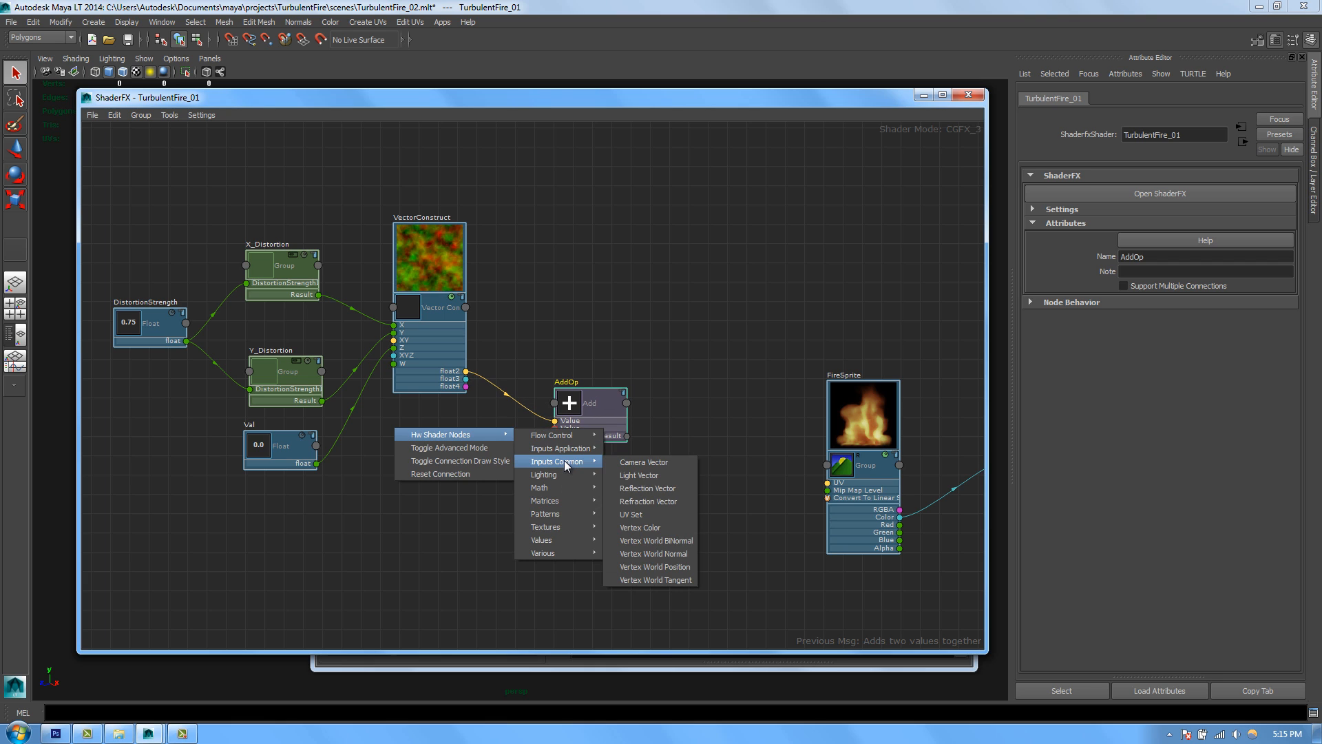
pyautogui.click(642, 514)
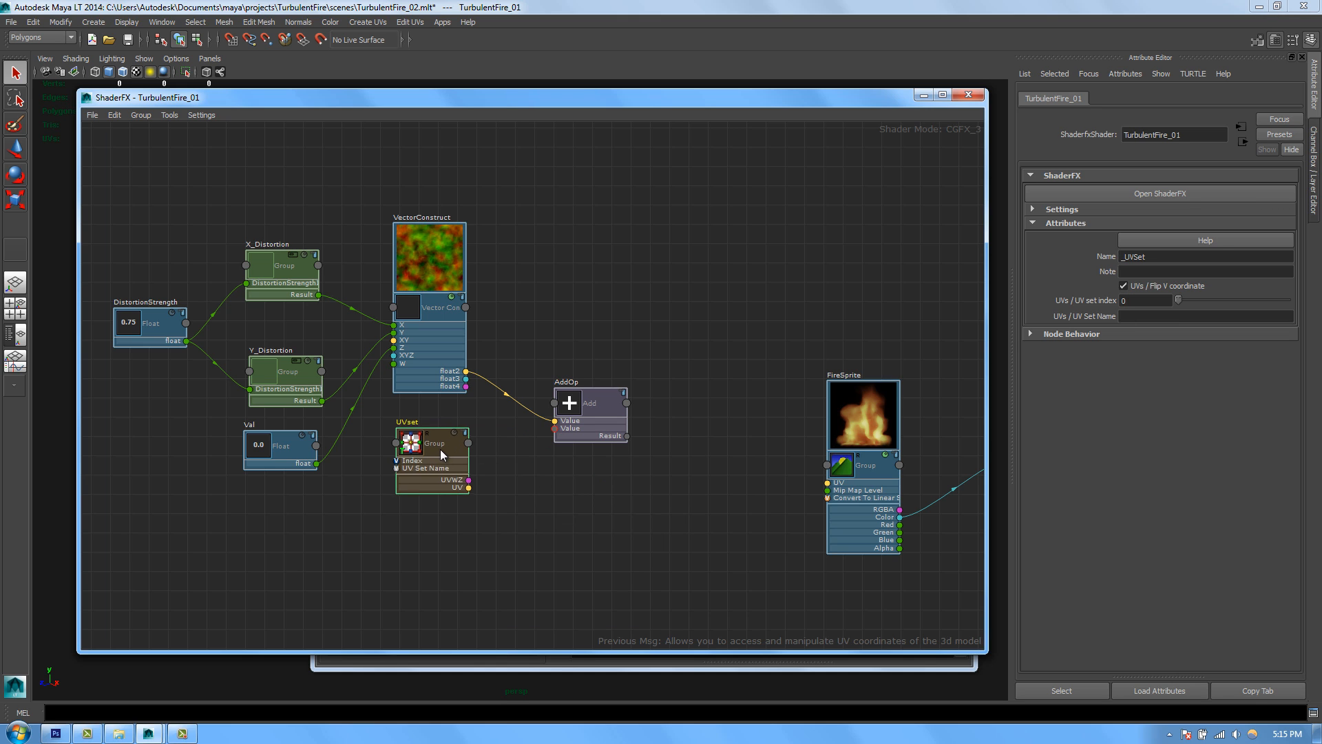
pyautogui.scroll(2, 482, 461)
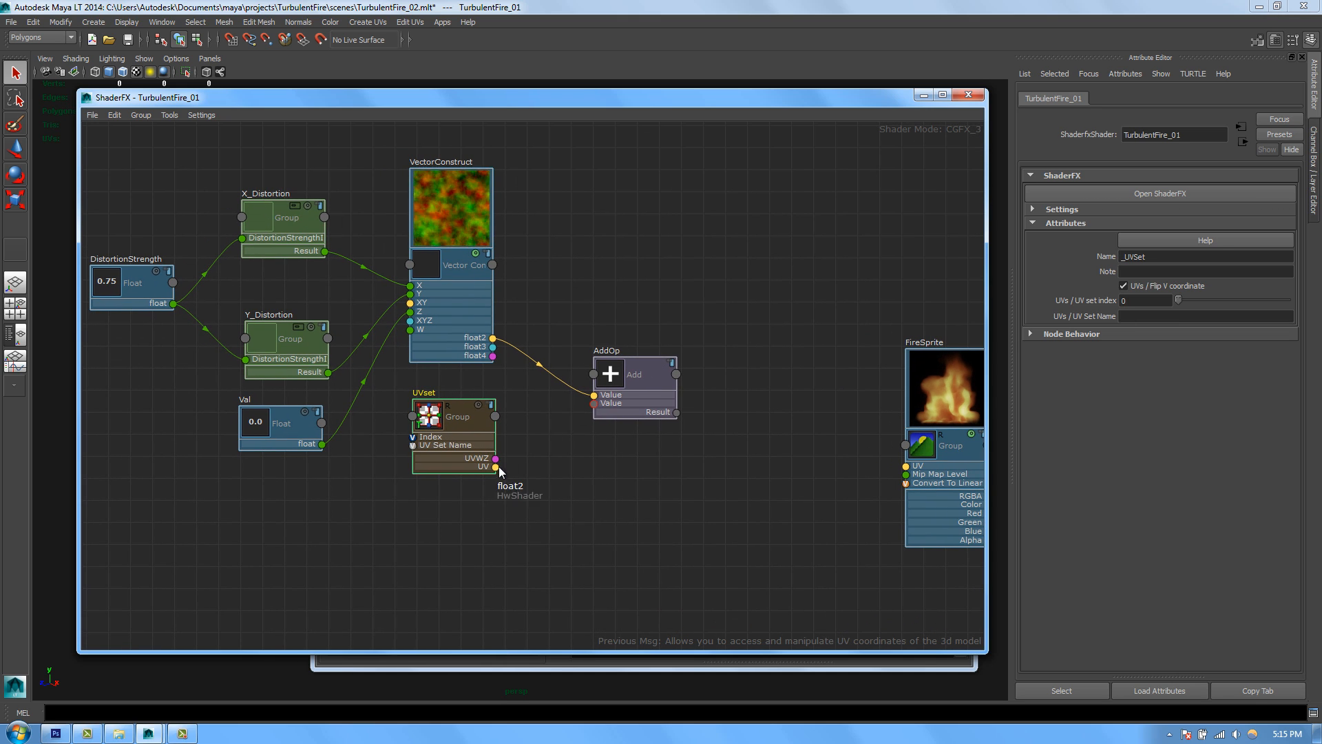
pyautogui.moveTo(497, 468); pyautogui.dragTo(596, 409)
pyautogui.click(627, 401)
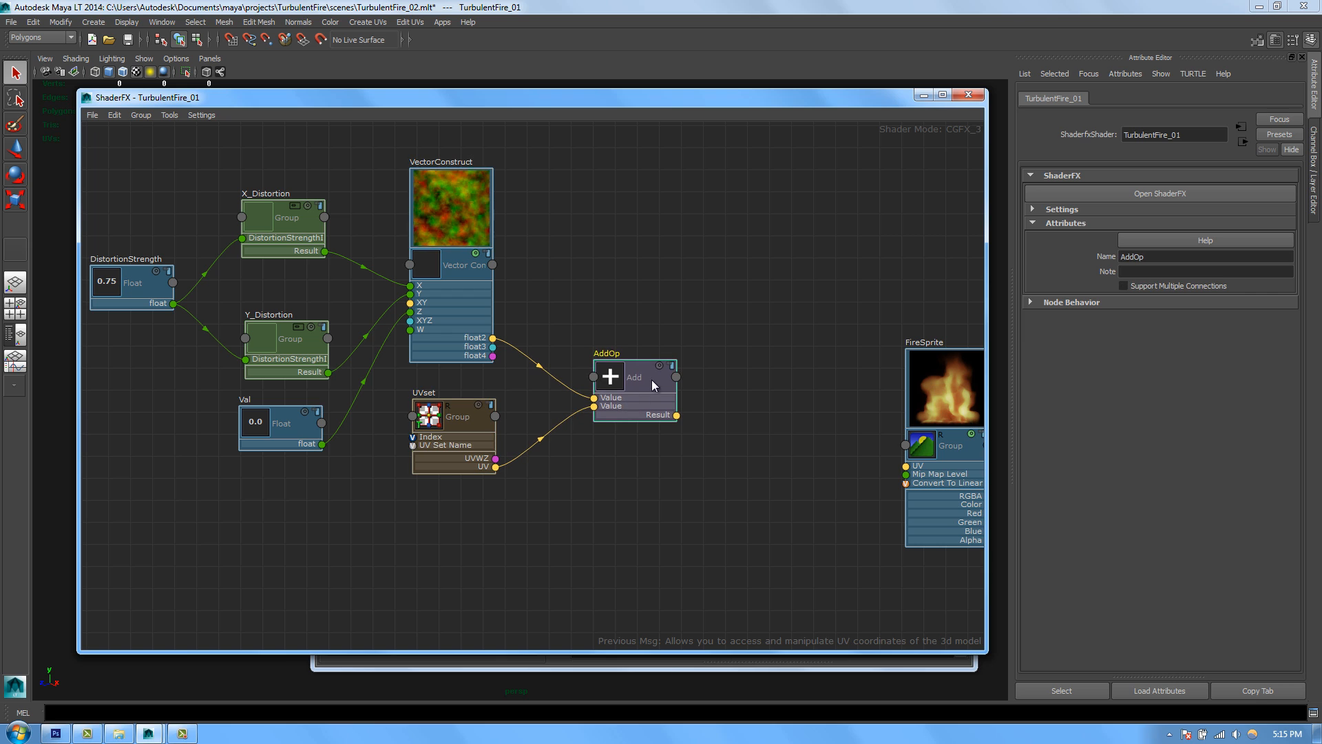
# Step: Show the Add node's preview and connect its Result to FireSprite's UV input
pyautogui.click(659, 363)
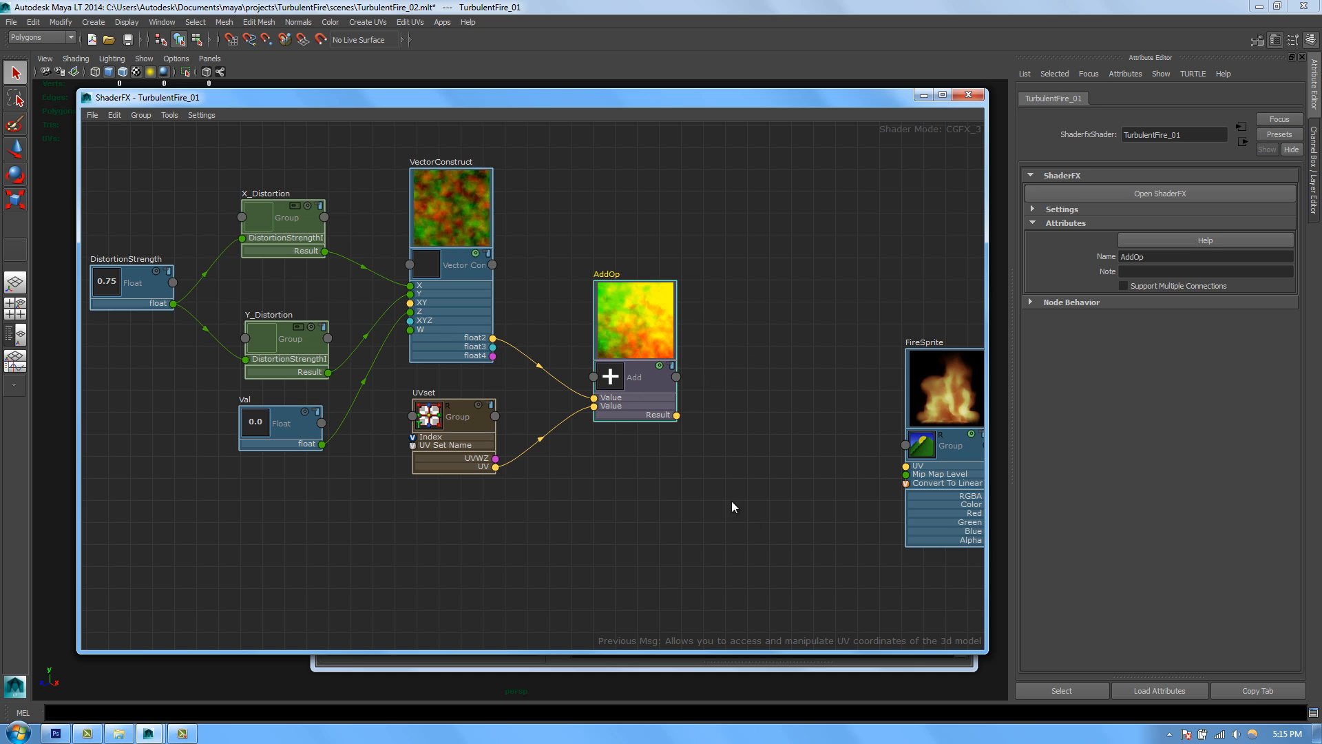
pyautogui.moveTo(676, 416); pyautogui.dragTo(906, 472)
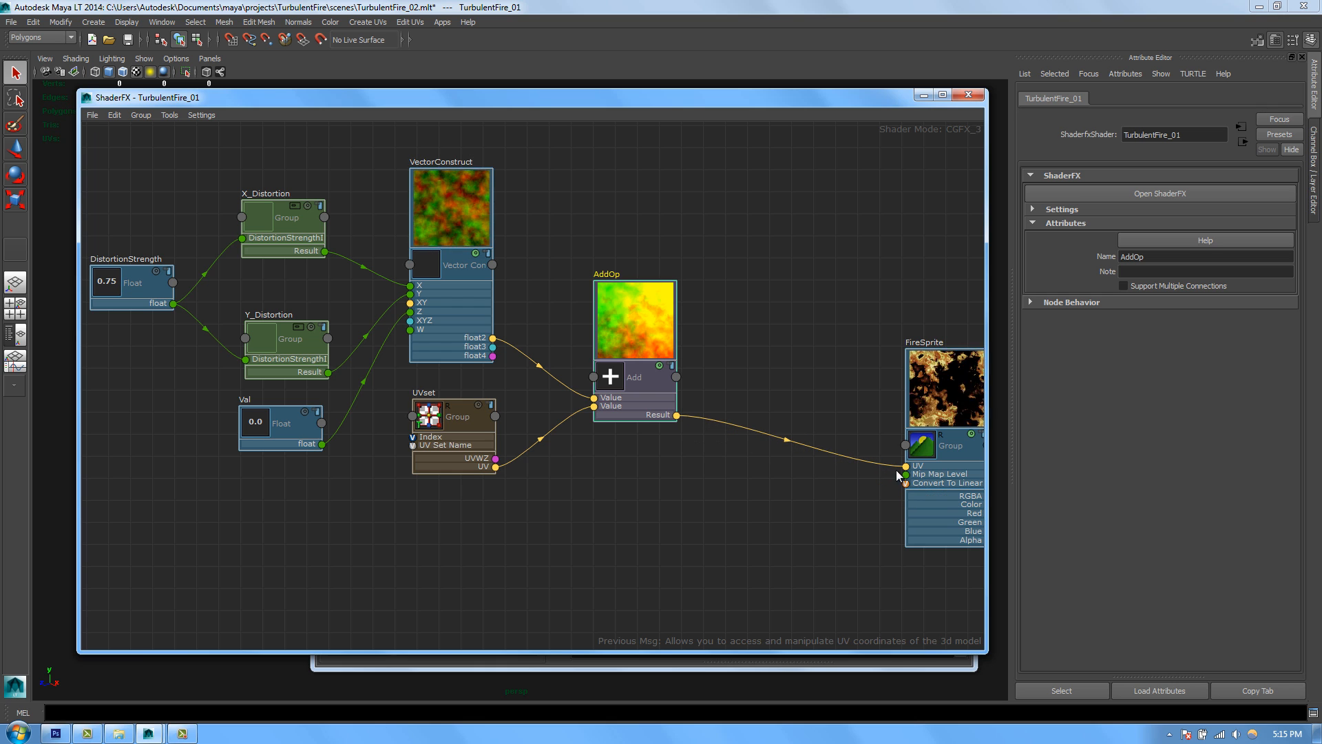
pyautogui.moveTo(807, 473); pyautogui.dragTo(676, 465, button='middle')
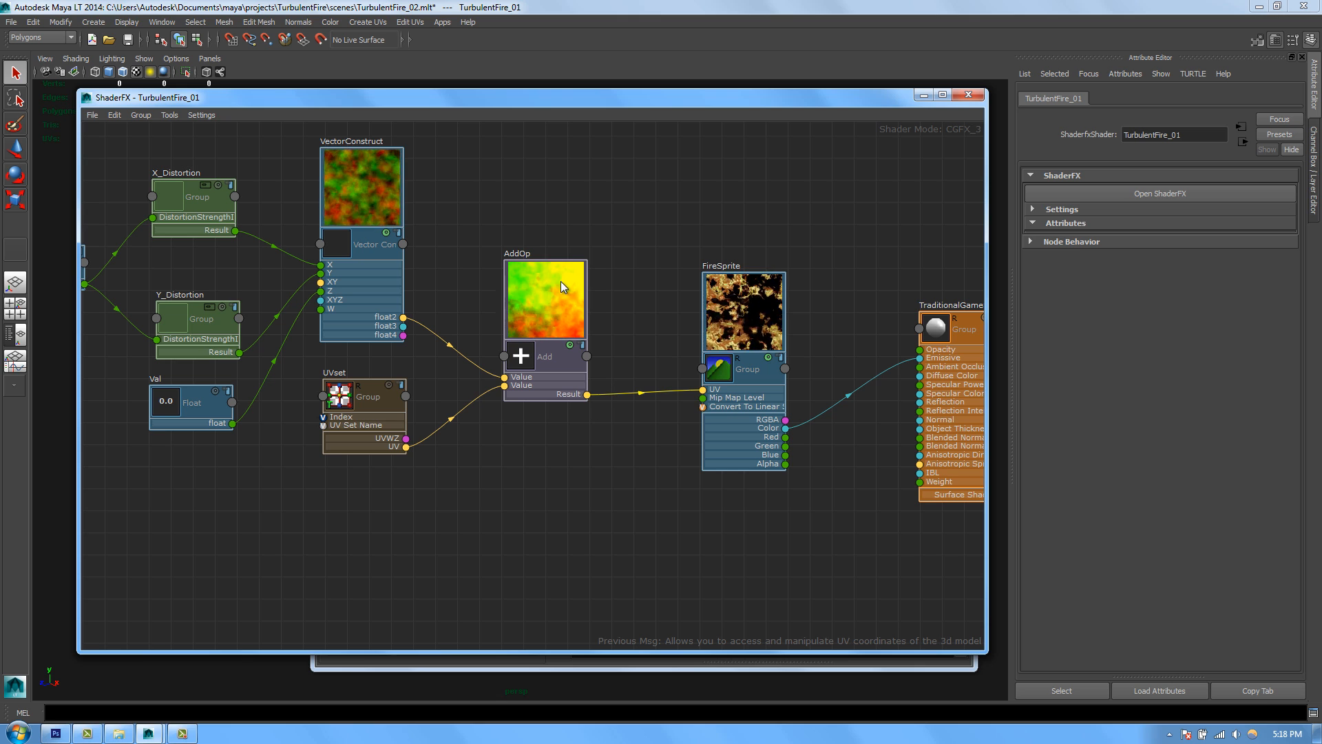
# Step: Delete the connection between AddOp and FireSprite, and add a second UV Set node below AddOp
pyautogui.click(637, 394)
pyautogui.press('Delete')
pyautogui.rightClick(464, 463)
pyautogui.moveTo(497, 471)
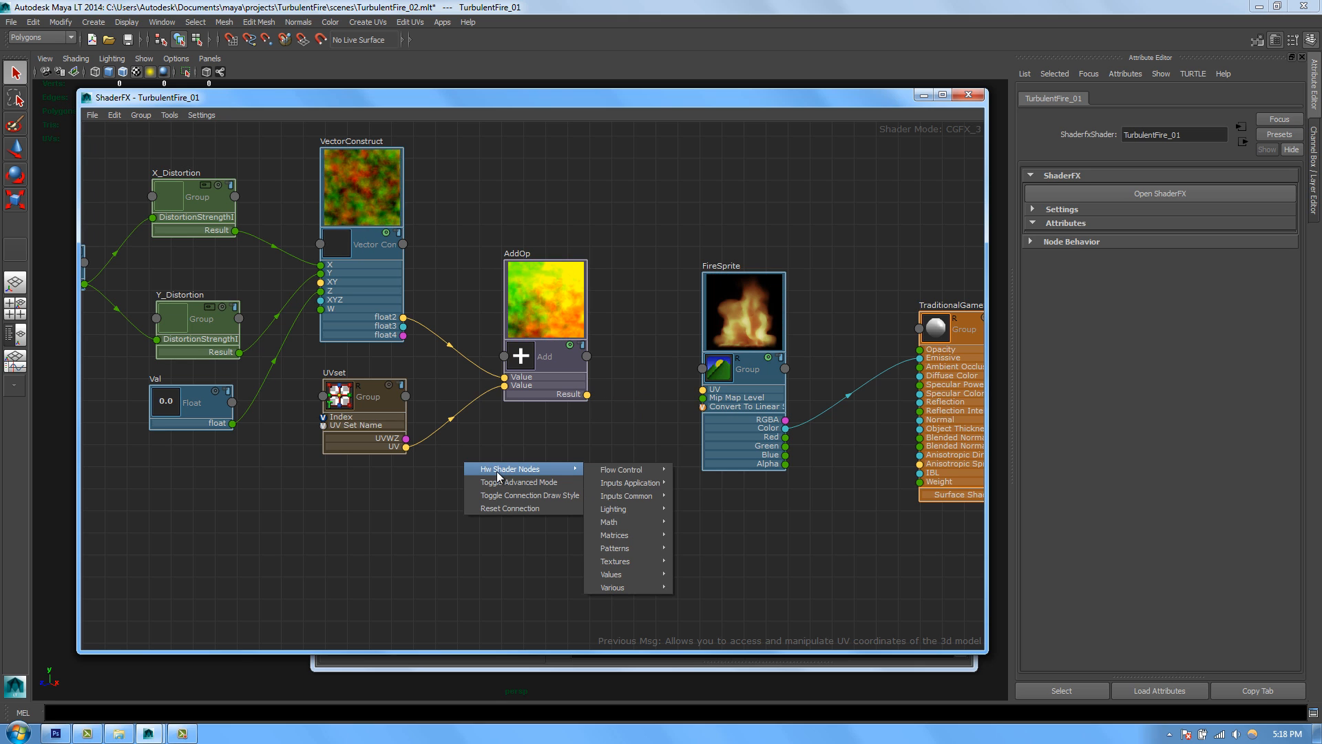
pyautogui.moveTo(666, 497)
pyautogui.click(725, 550)
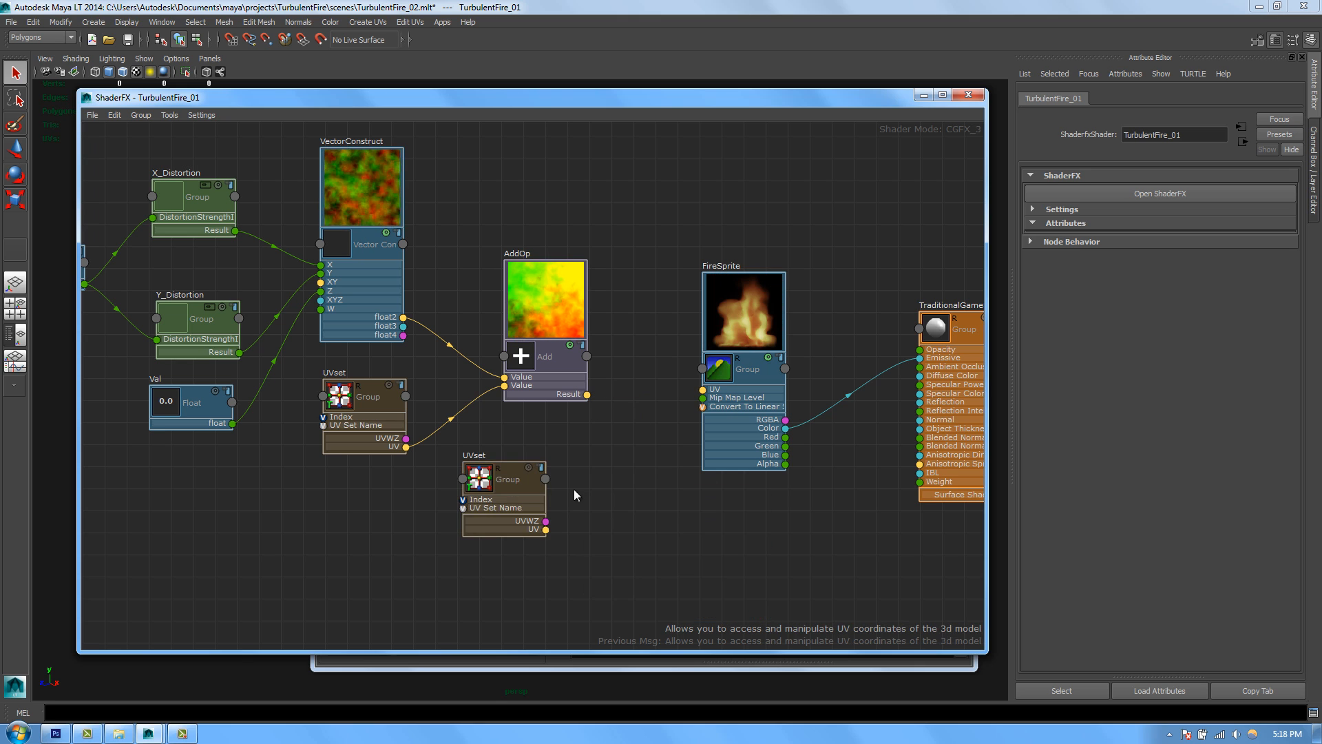
pyautogui.moveTo(513, 499); pyautogui.dragTo(534, 458)
# Step: Add a Multiply node and a Float value node next to the second UVset node
pyautogui.moveTo(644, 535); pyautogui.dragTo(625, 448, button='middle')
pyautogui.rightClick(592, 396)
pyautogui.moveTo(603, 403)
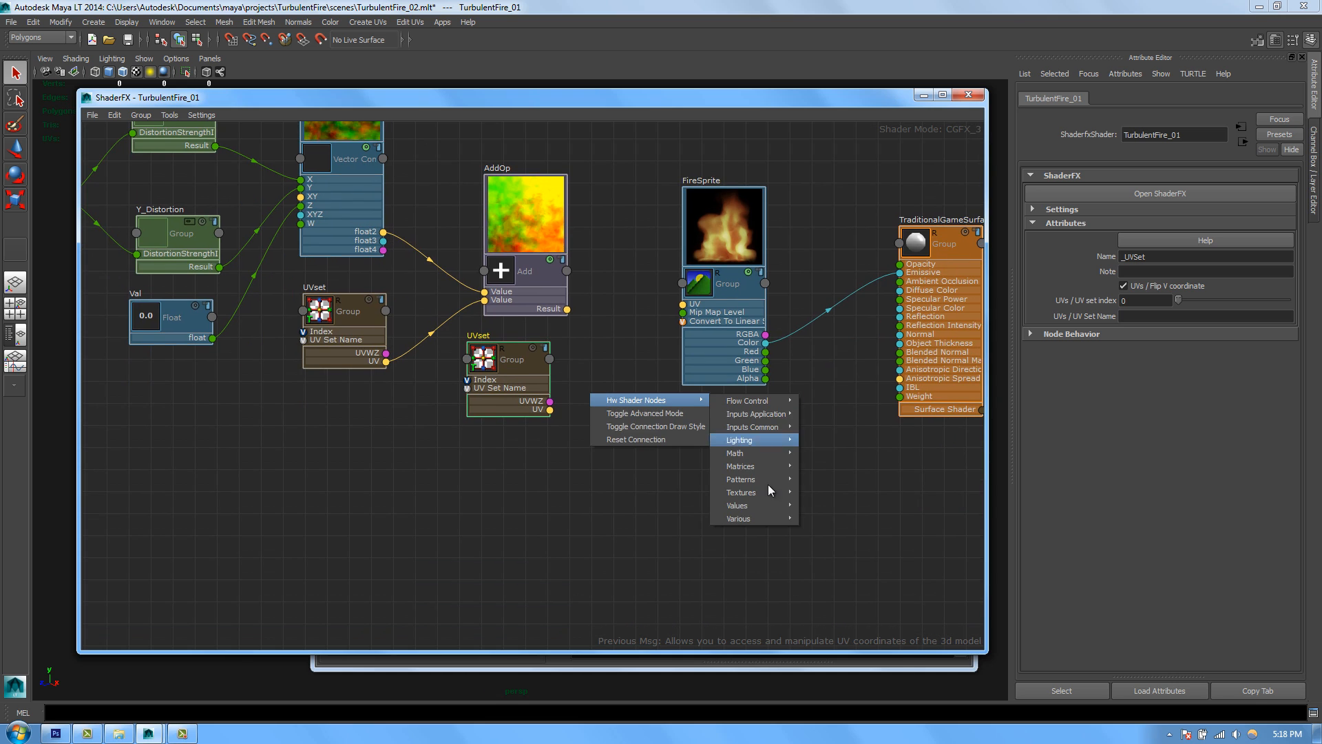
pyautogui.moveTo(750, 455)
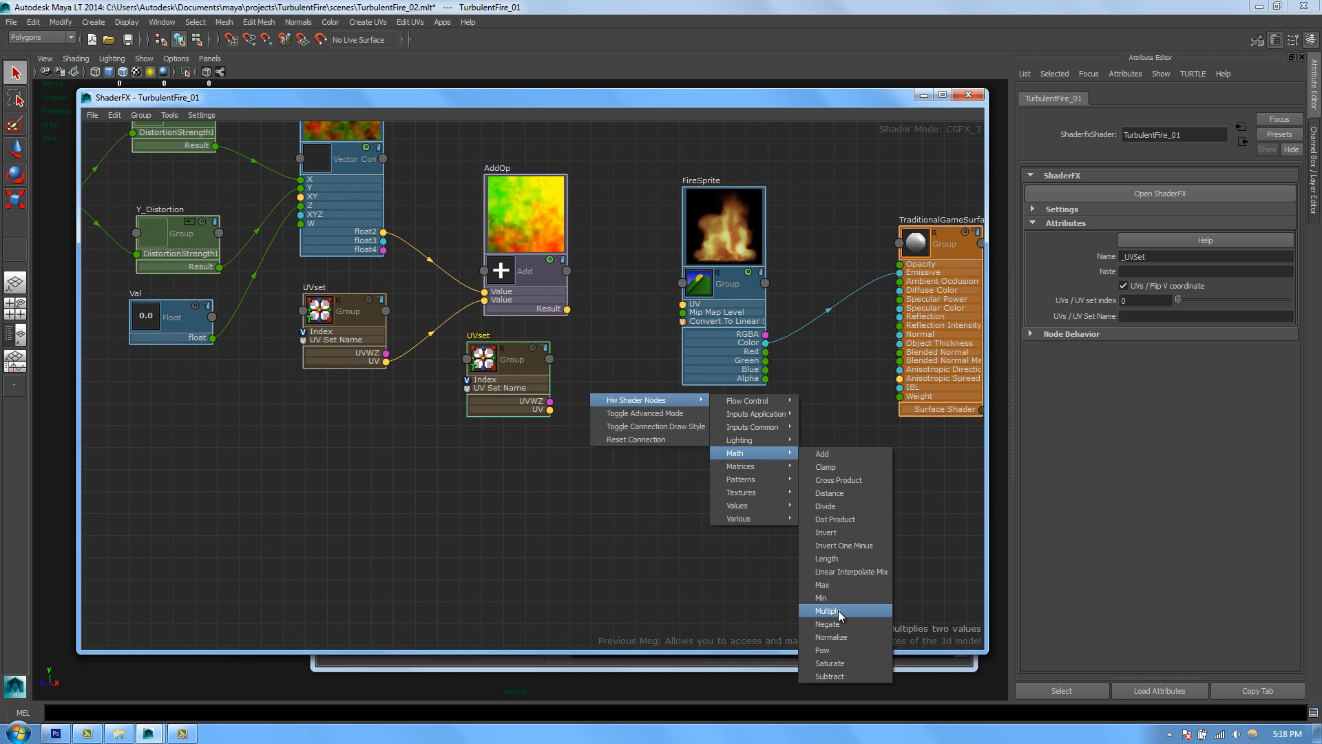
pyautogui.click(838, 610)
pyautogui.moveTo(523, 475)
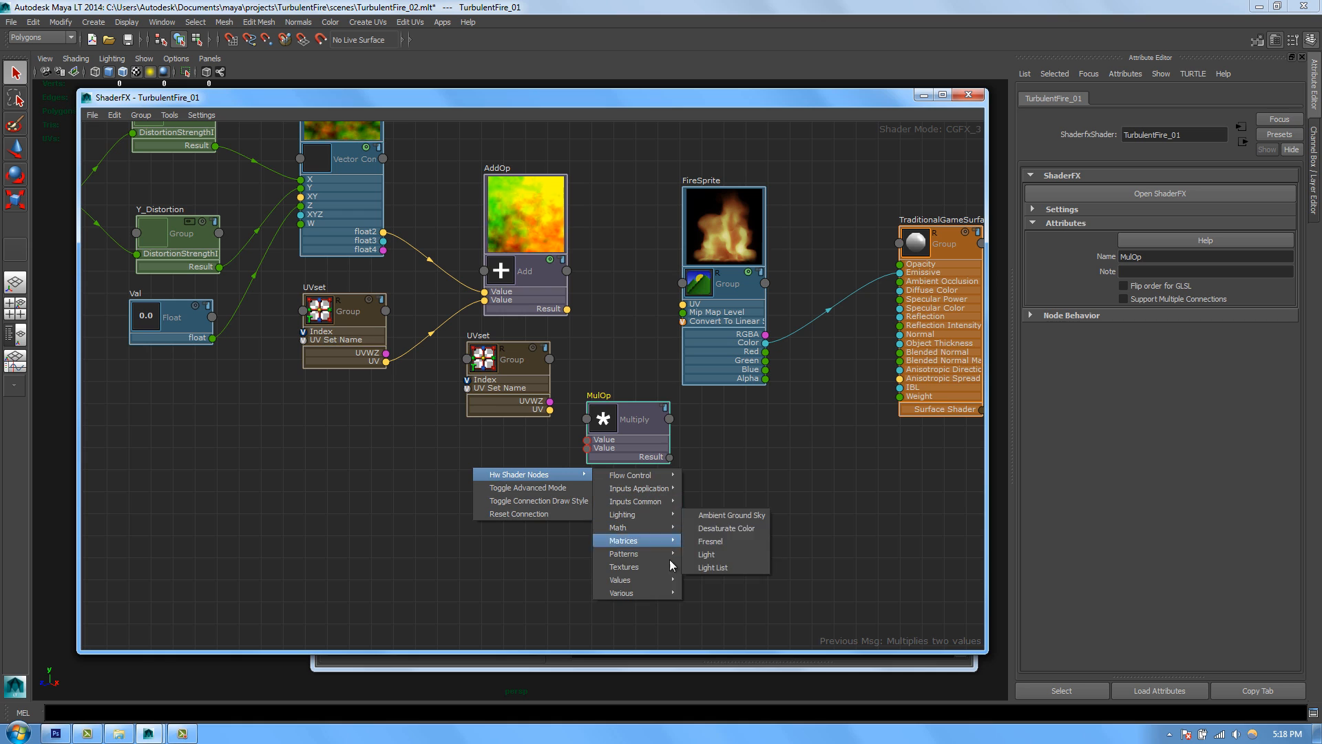
pyautogui.moveTo(640, 580)
pyautogui.click(707, 607)
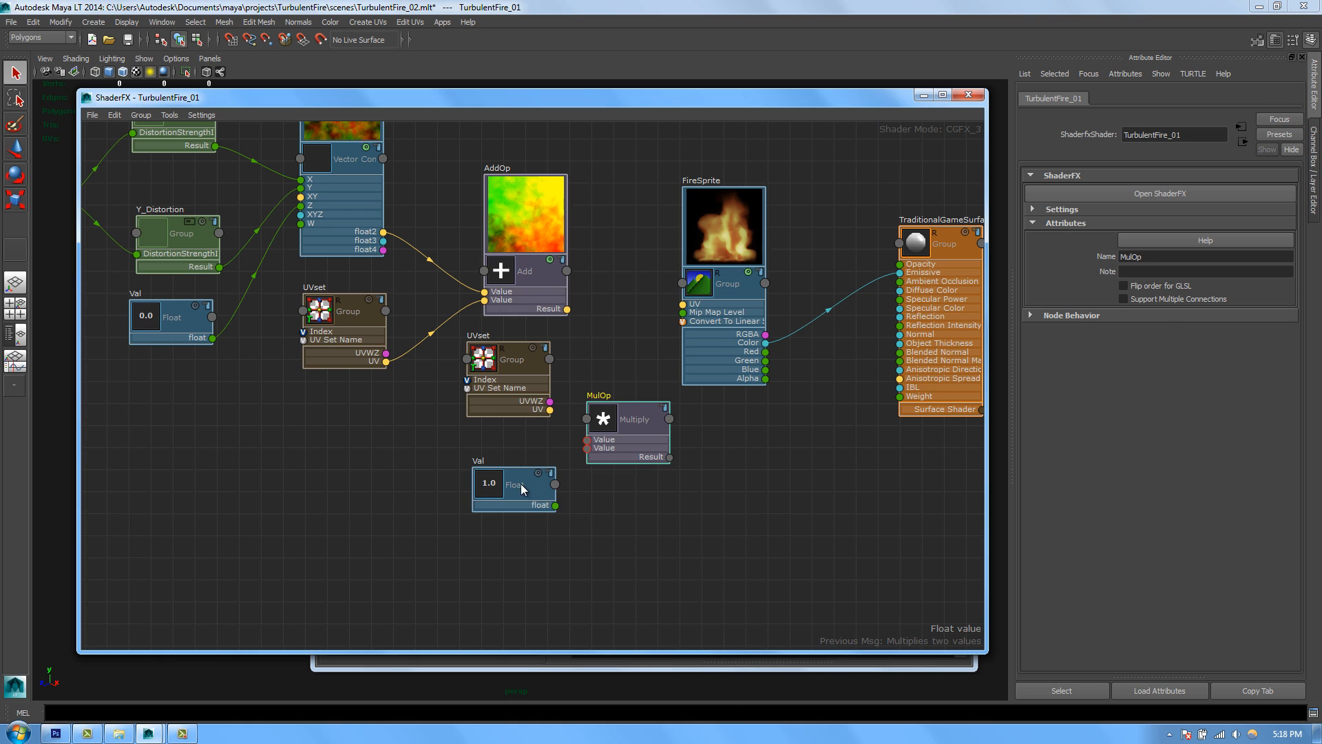
# Step: Connect the second UVset's UV and the new Val's float to the Multiply node, and its Result to FireSprite's UV
pyautogui.moveTo(542, 495); pyautogui.dragTo(519, 418)
pyautogui.moveTo(670, 458); pyautogui.dragTo(683, 303)
pyautogui.moveTo(633, 441); pyautogui.dragTo(621, 431)
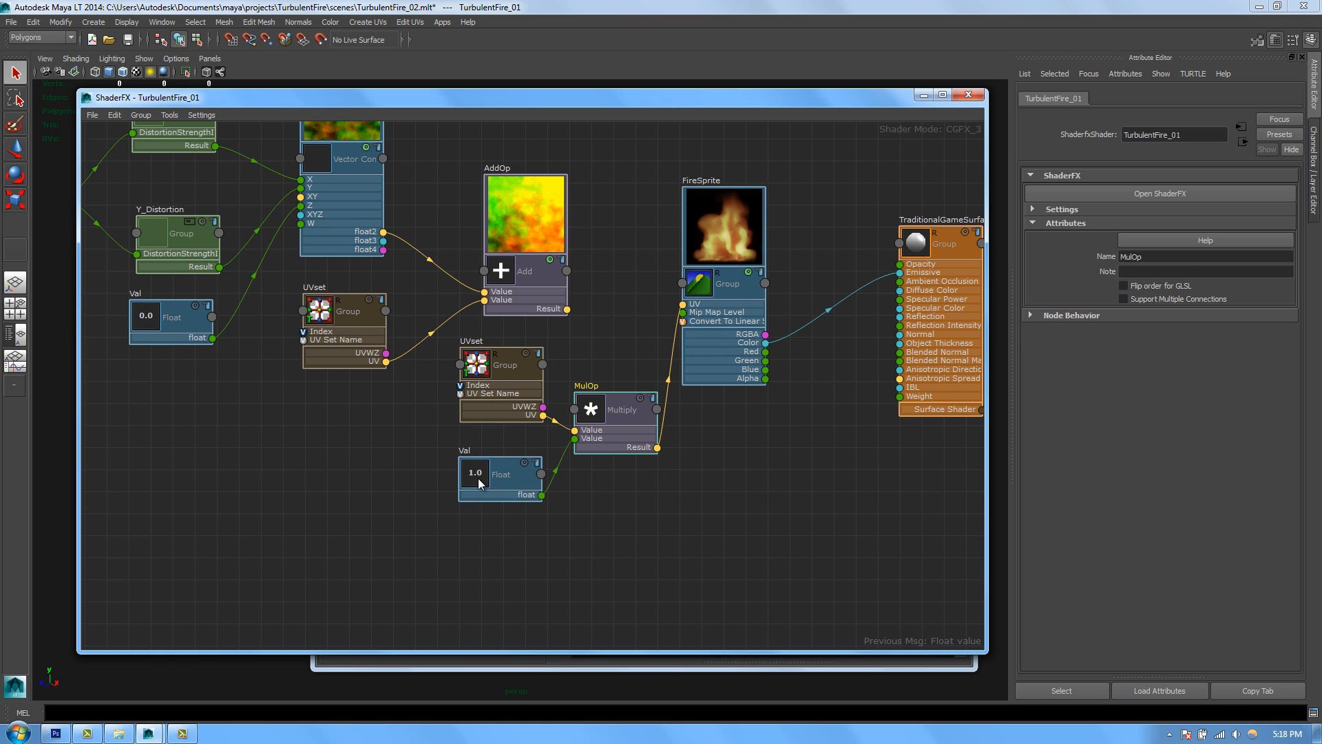
# Step: Set the Val node feeding the Multiply node to 2 to tile the fire texture
pyautogui.click(480, 484)
pyautogui.click(1141, 286)
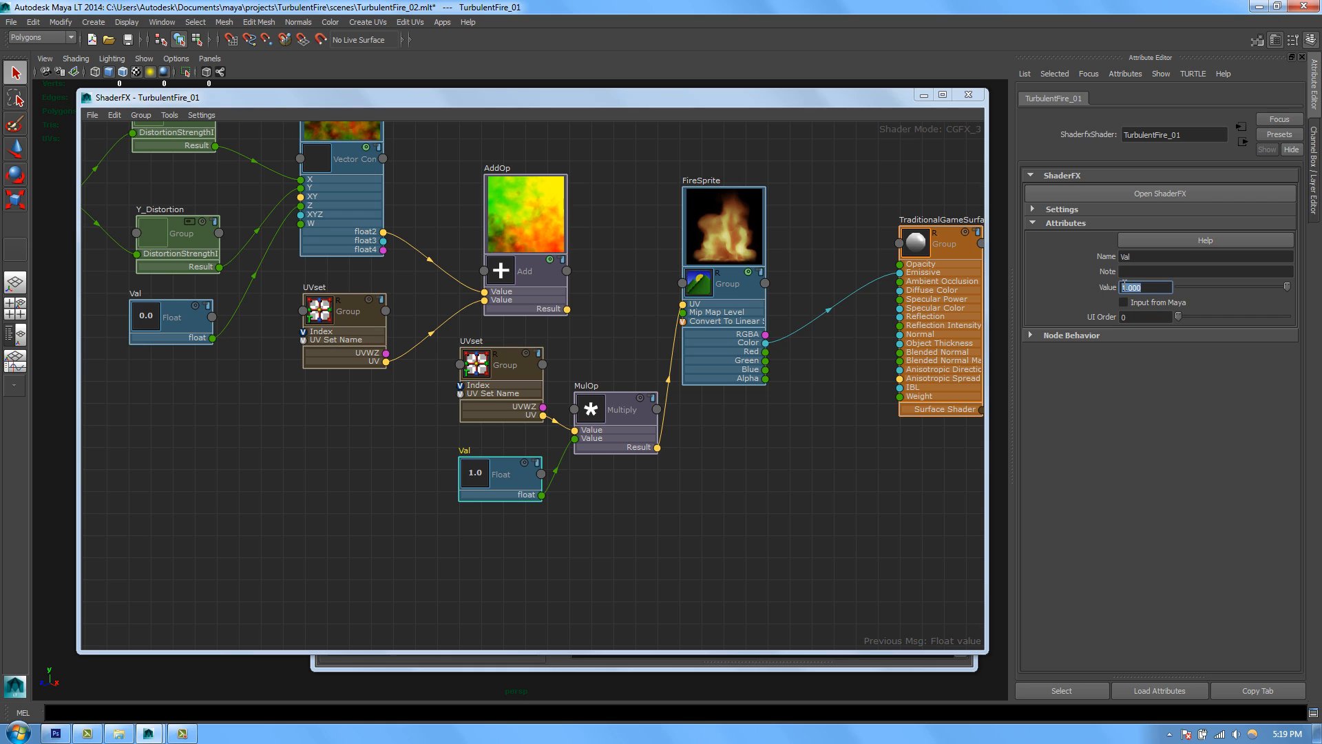
pyautogui.write('2')
pyautogui.click(737, 230)
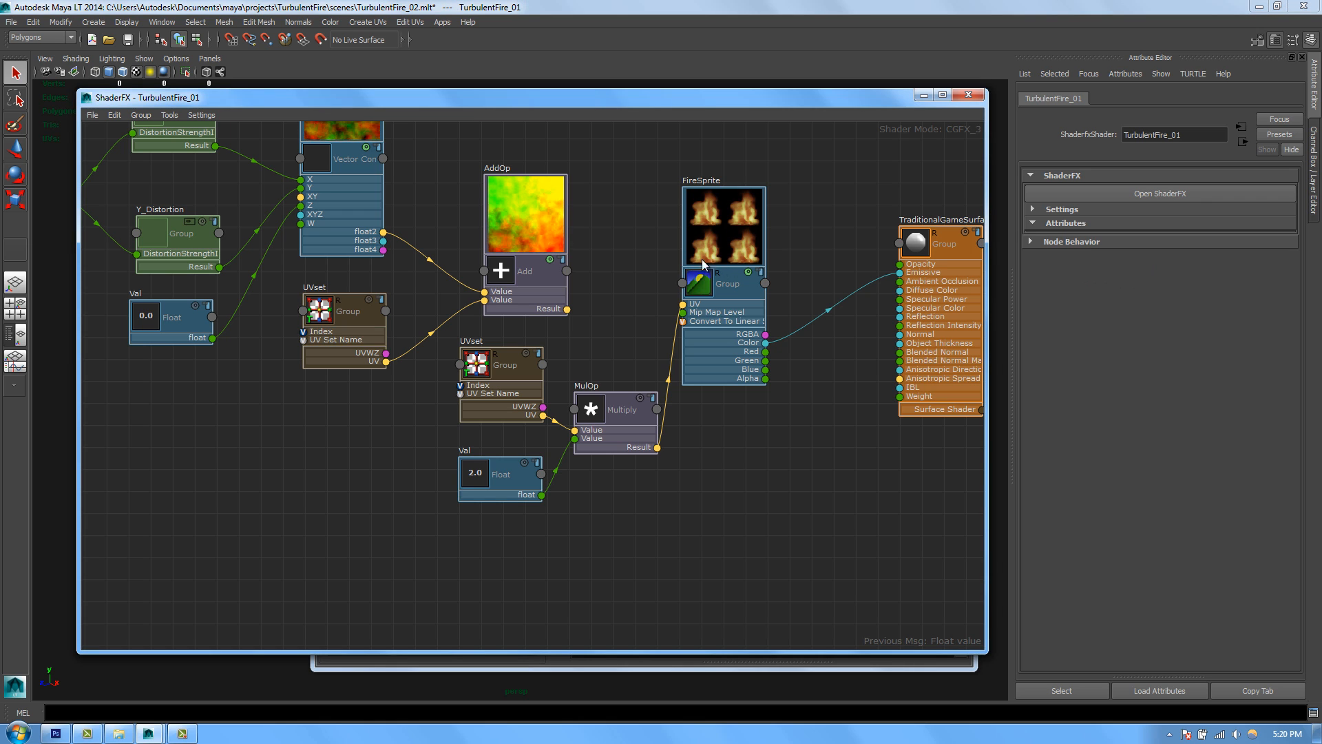
# Step: Set FireSprite's sampler U and V coordinates to CLAMP
pyautogui.click(734, 258)
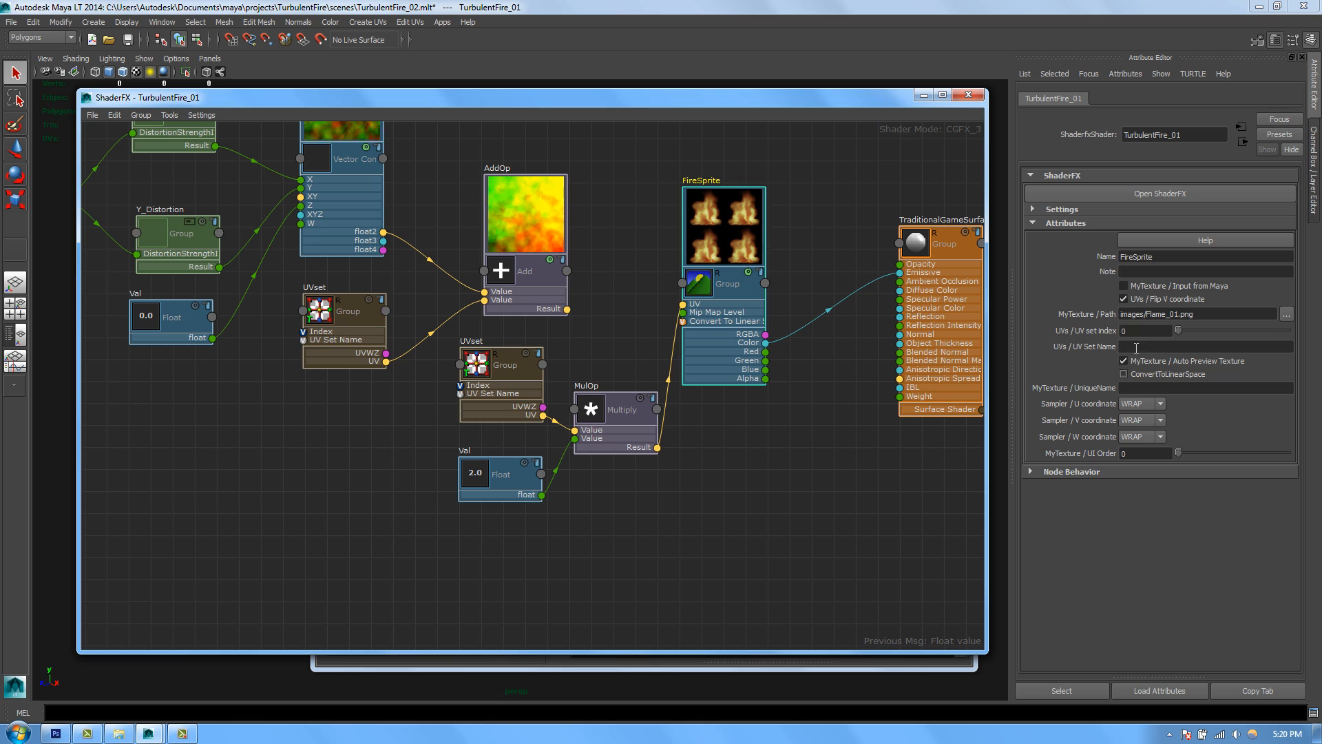
pyautogui.click(1135, 404)
pyautogui.click(1137, 425)
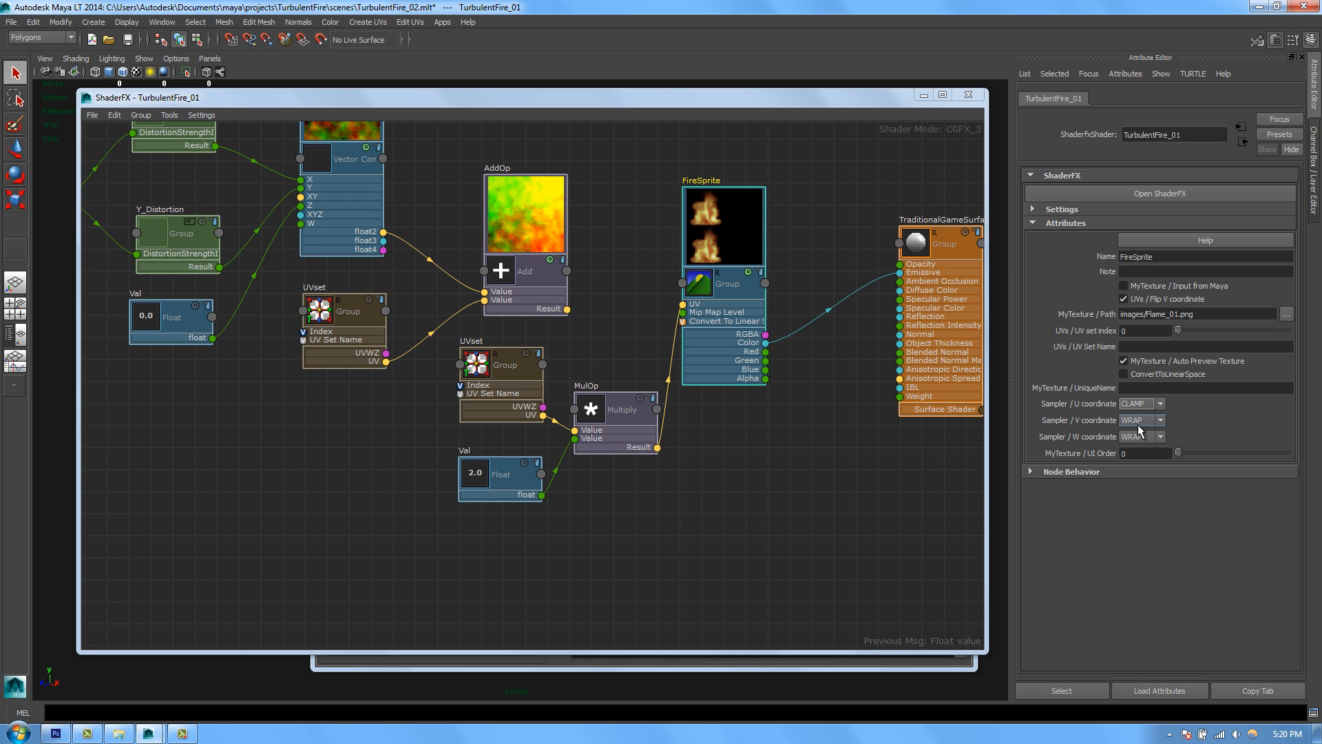
pyautogui.click(1139, 420)
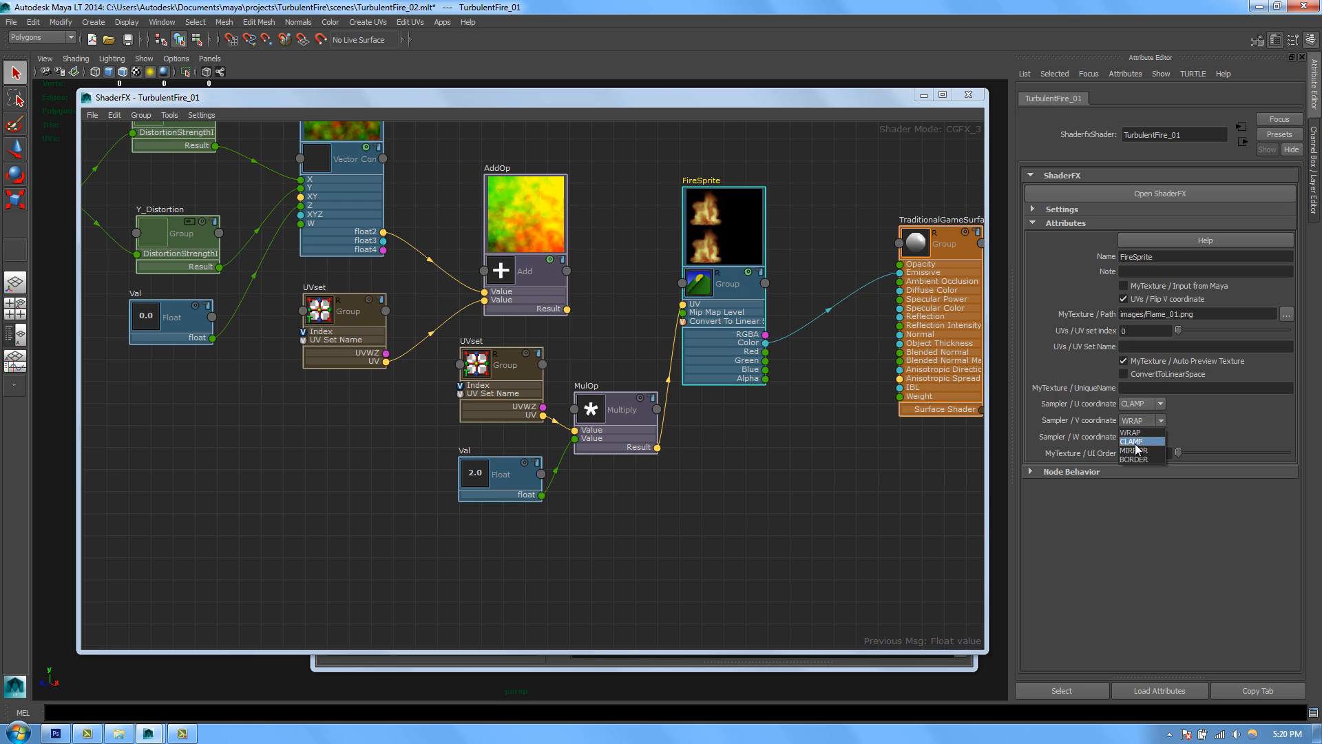
pyautogui.click(1133, 441)
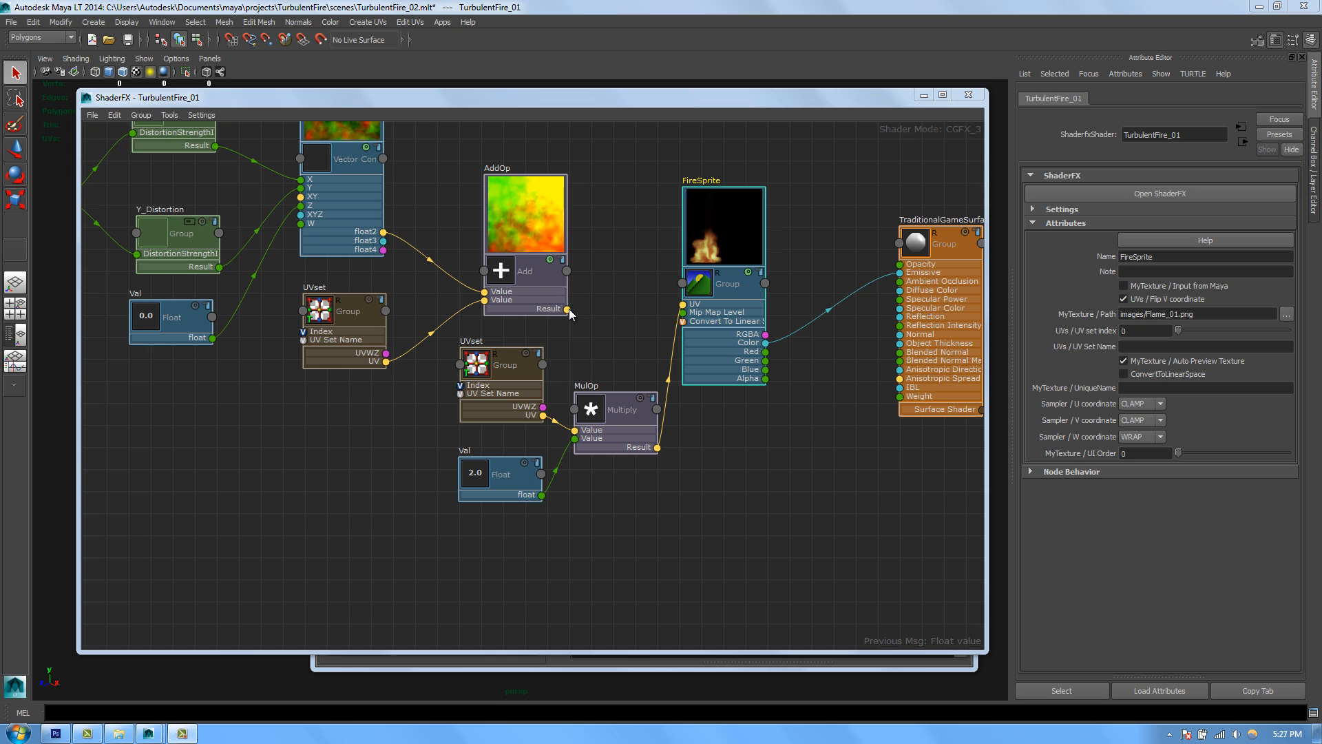
# Step: Connect AddOp's Result to FireSprite's UV again, and delete the second UVset, Multiply and 2.0 Val nodes
pyautogui.moveTo(567, 309); pyautogui.dragTo(683, 304)
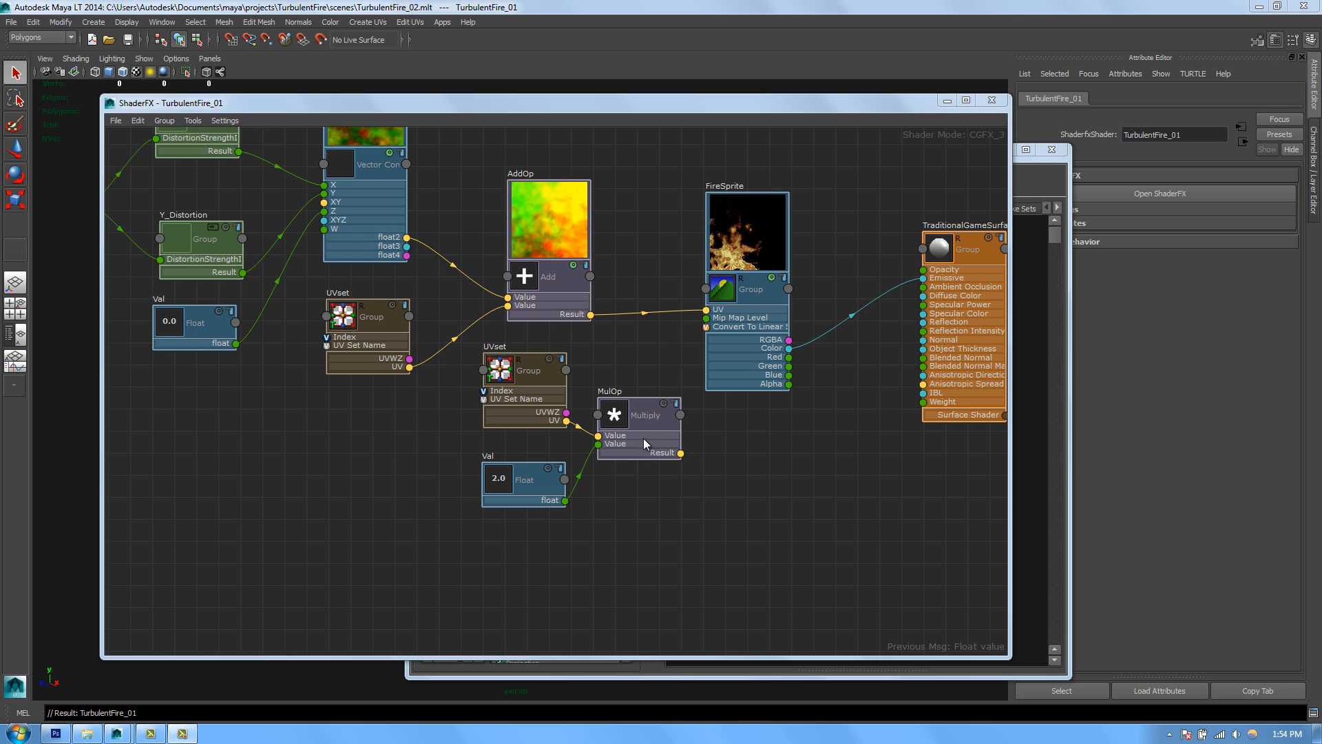
pyautogui.click(614, 491)
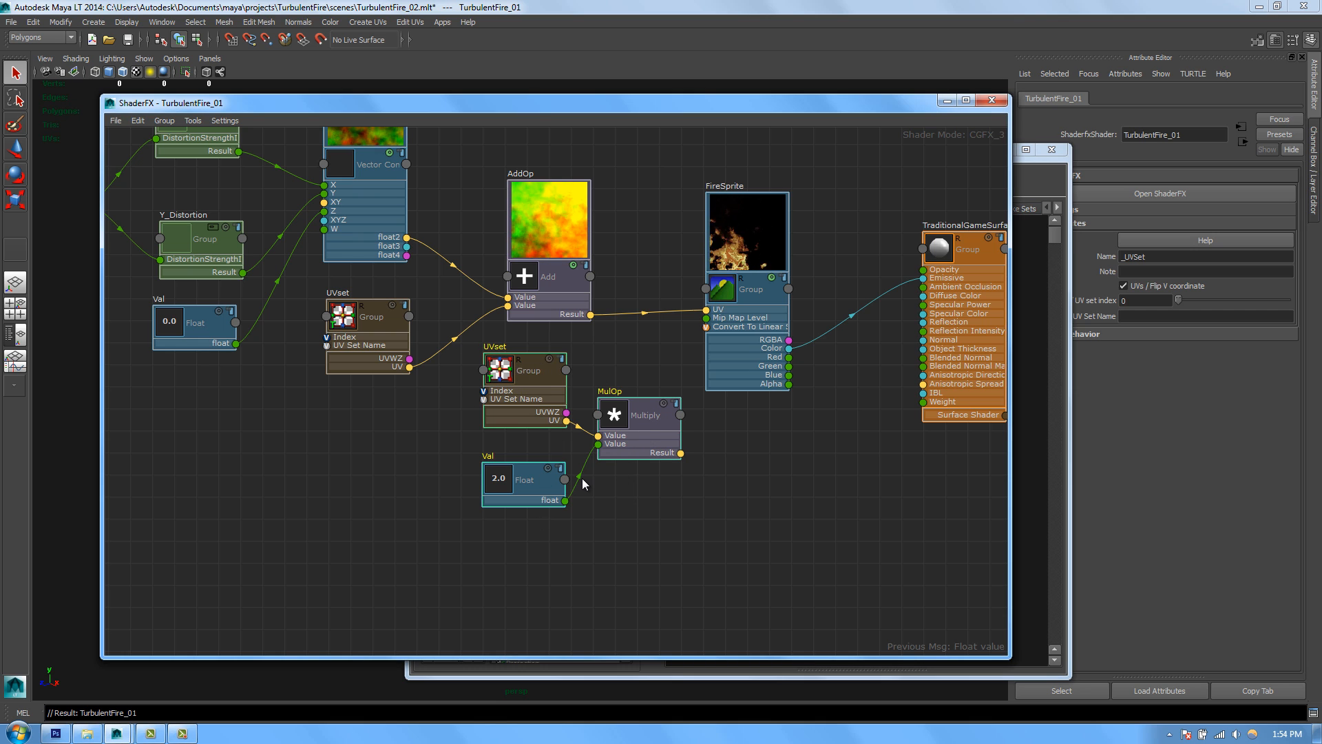
pyautogui.press('Delete')
# Step: Add a separate UV Set node in the empty area below the Val node and show its preview
pyautogui.keyDown('alt'); pyautogui.moveTo(399, 525); pyautogui.dragTo(509, 444, button='middle'); pyautogui.keyUp('alt')
pyautogui.keyDown('alt'); pyautogui.moveTo(398, 478); pyautogui.dragTo(419, 503, button='middle'); pyautogui.keyUp('alt')
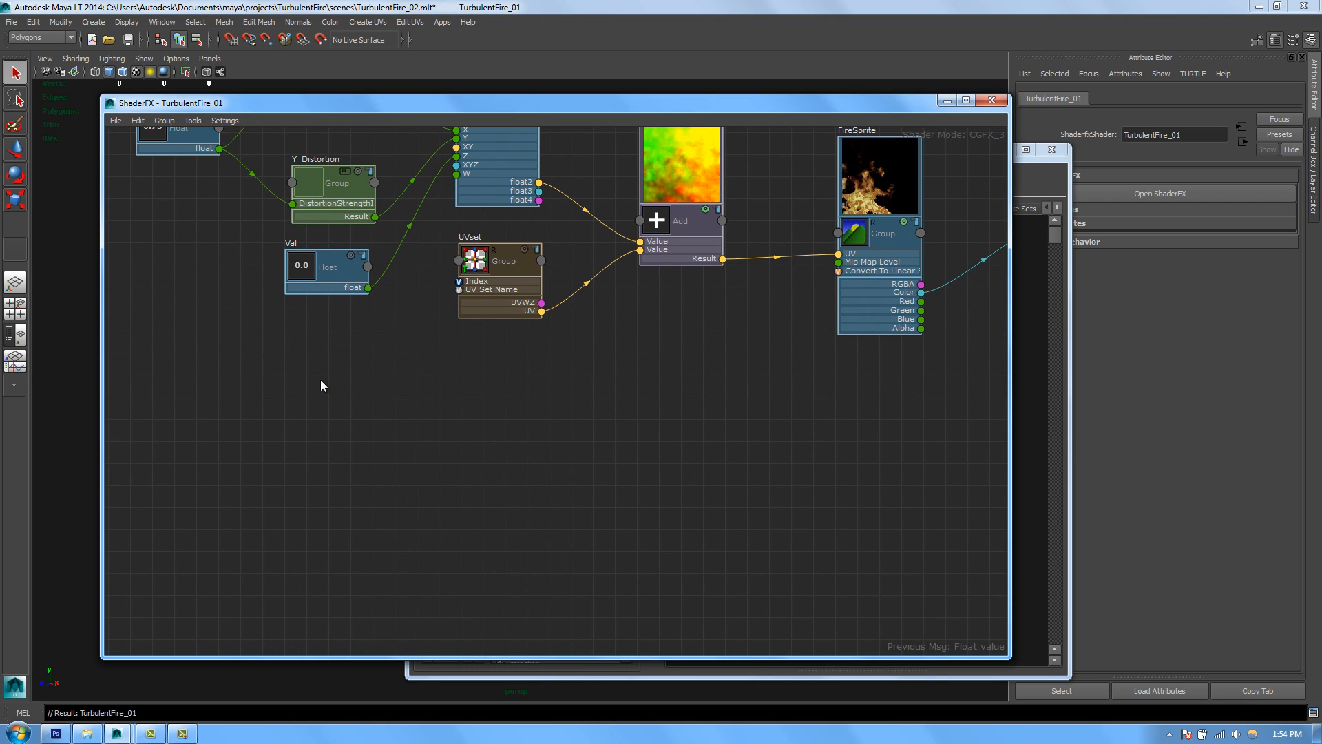
pyautogui.rightClick(295, 387)
pyautogui.moveTo(307, 396)
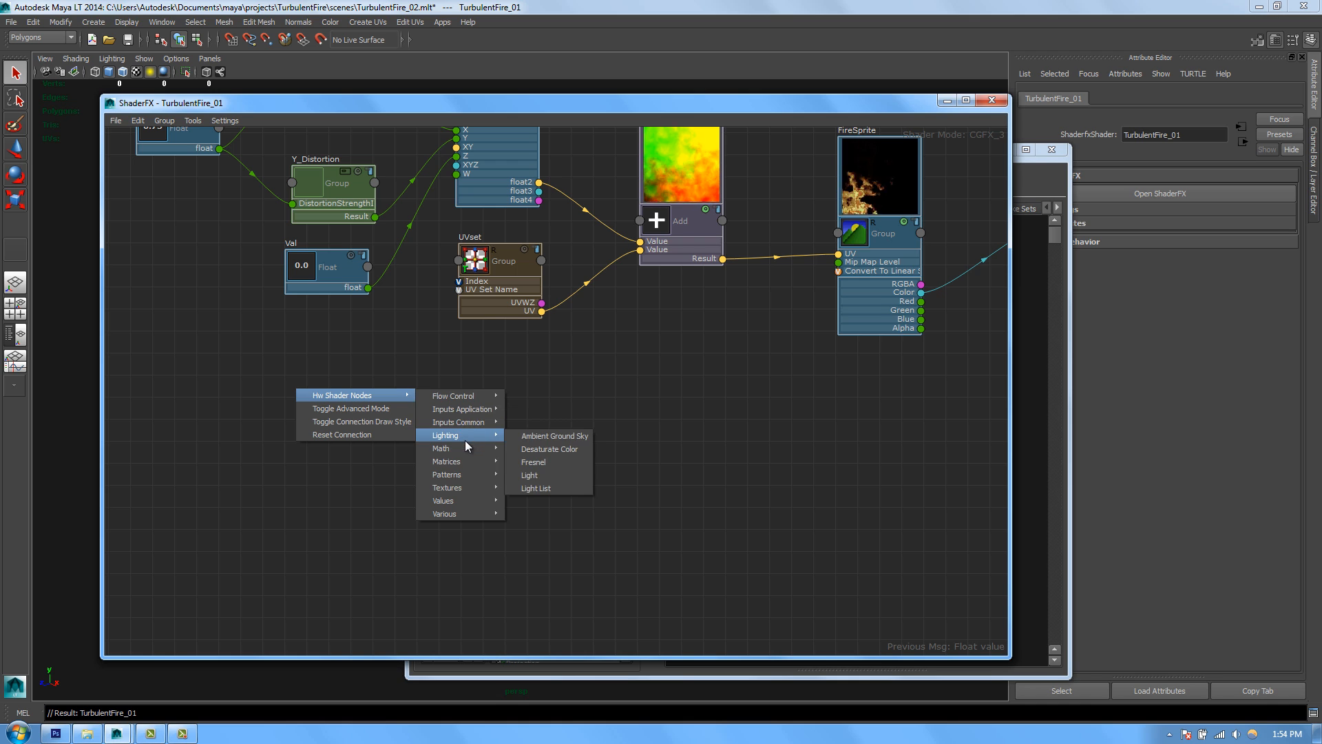
pyautogui.moveTo(467, 500)
pyautogui.moveTo(464, 426)
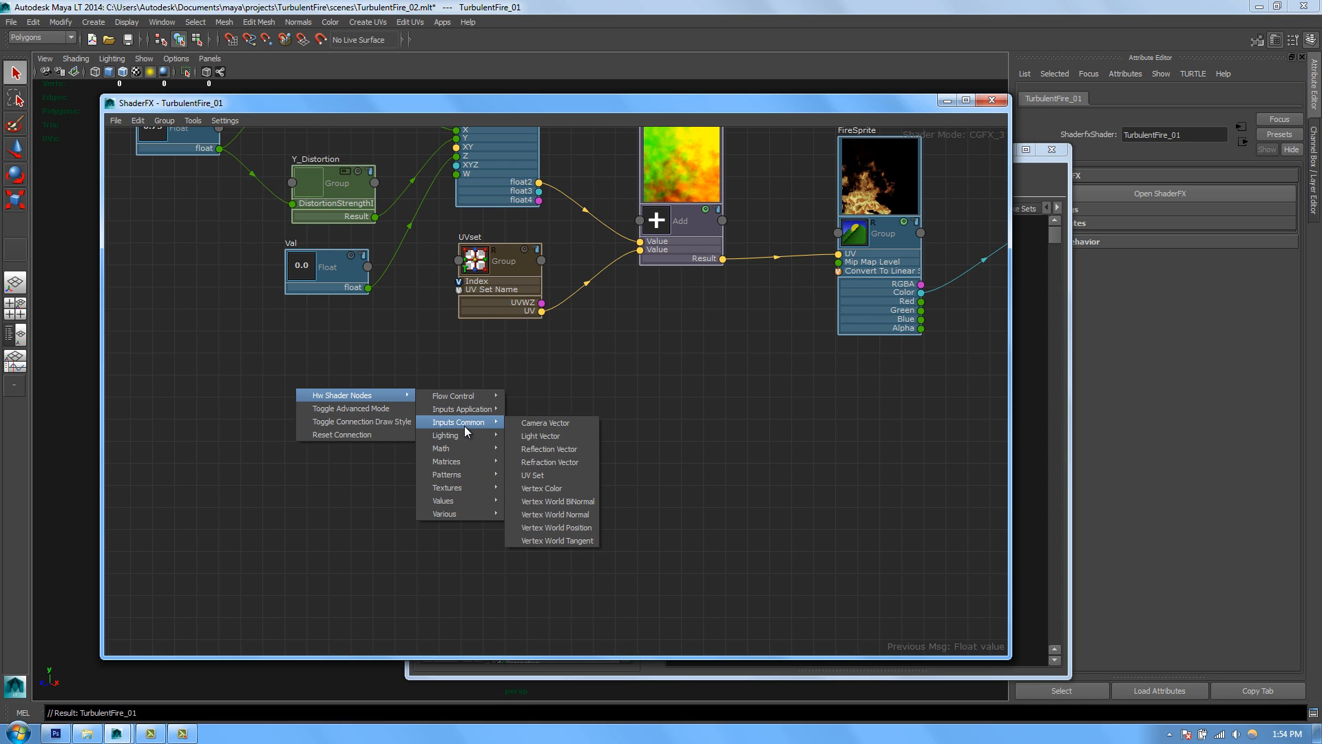
pyautogui.click(551, 475)
pyautogui.click(341, 441)
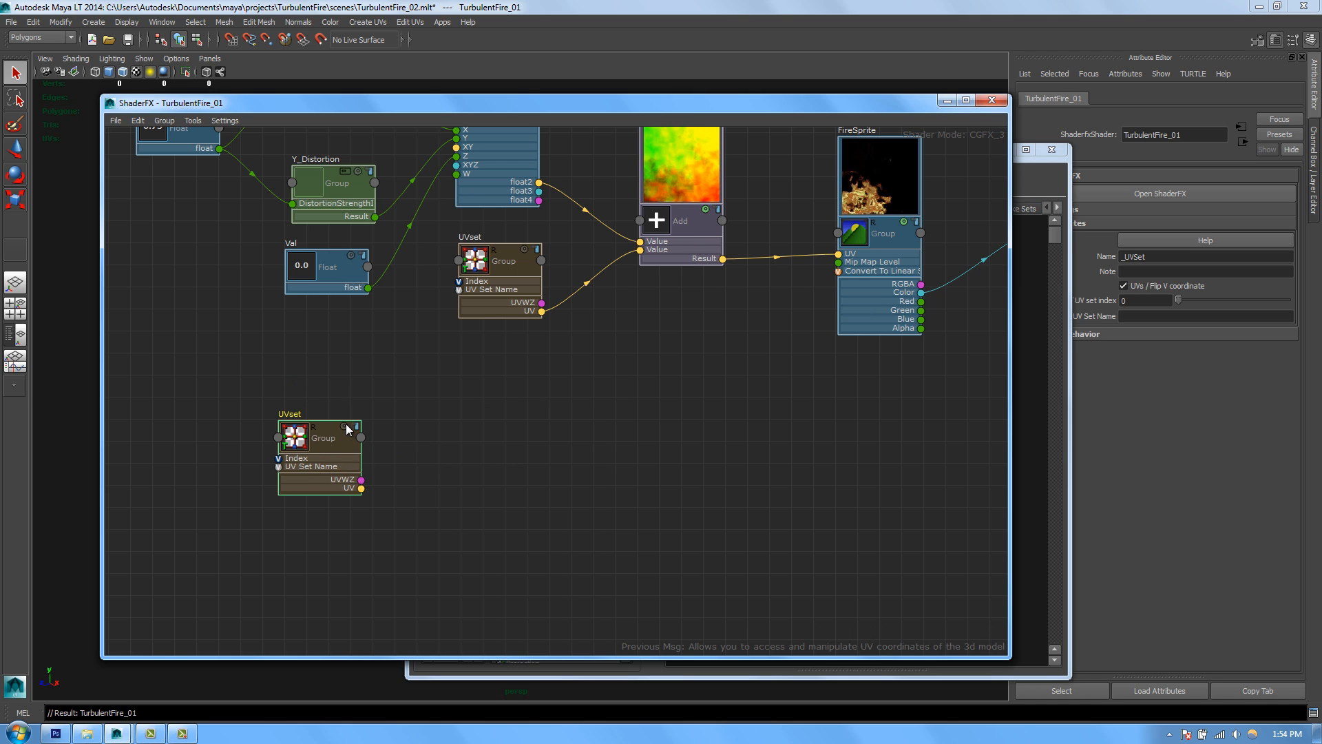
pyautogui.click(345, 424)
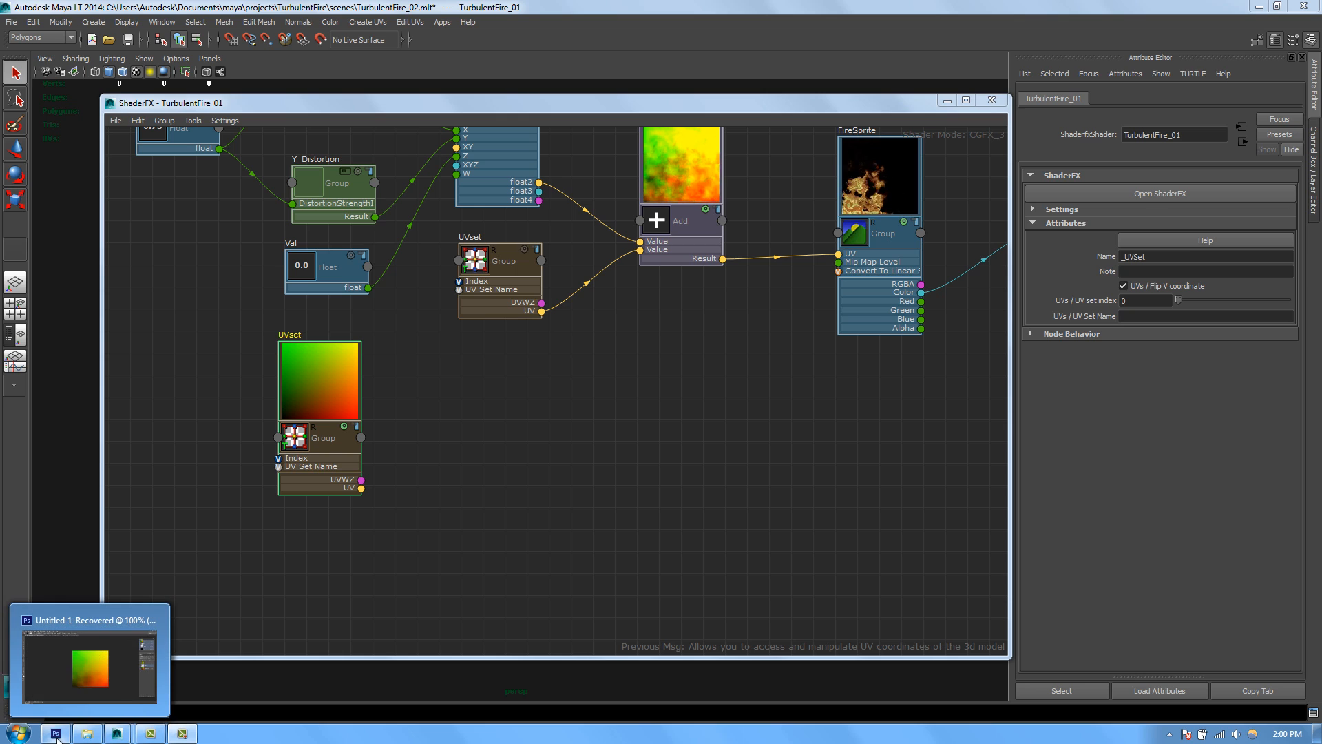
# Step: Switch to Photoshop, select the Background layer of the gradient image and hide Layer 1
pyautogui.click(56, 734)
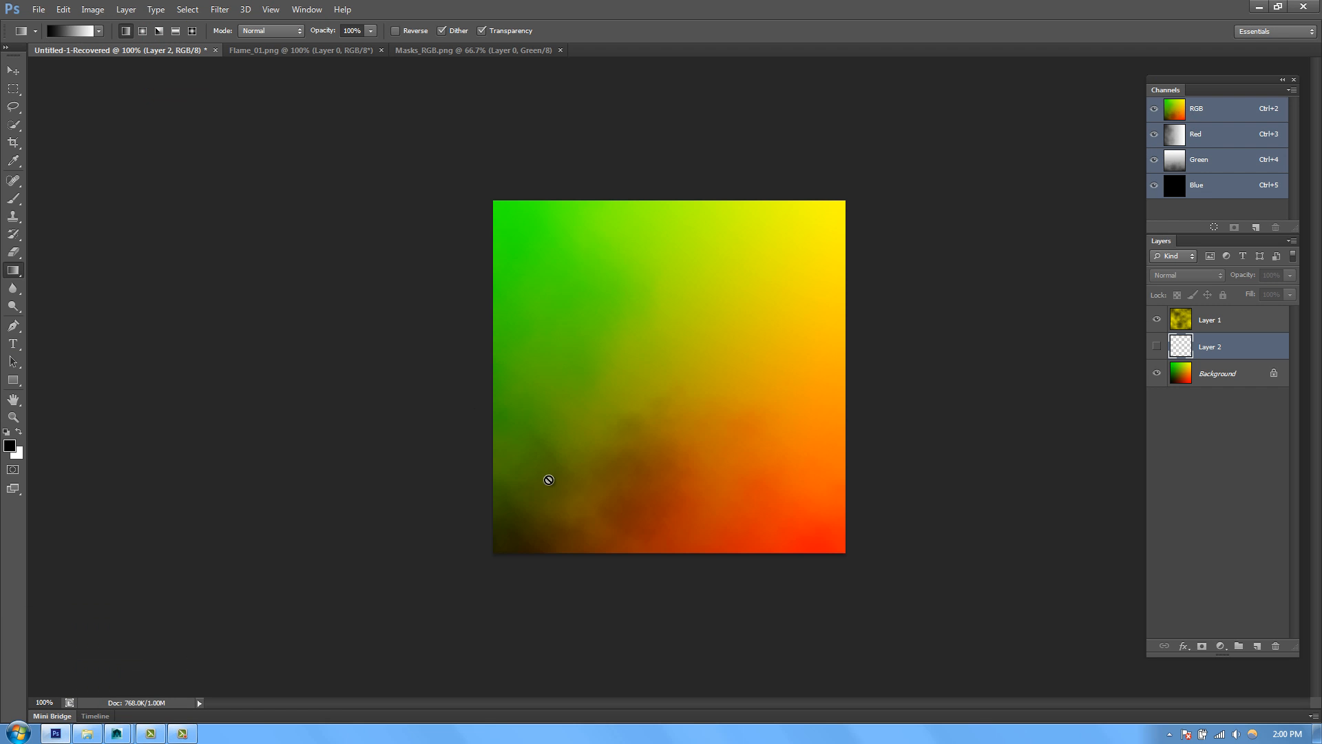
pyautogui.click(1224, 372)
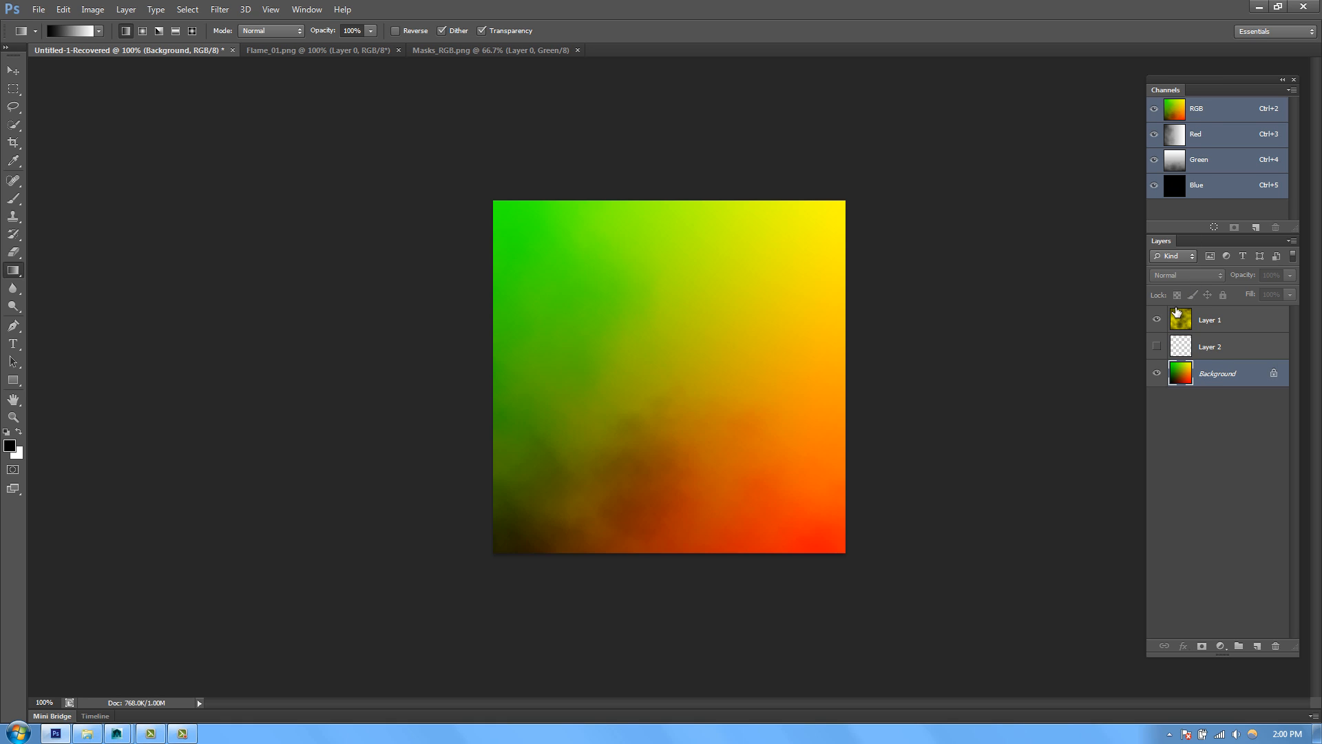
pyautogui.click(1156, 320)
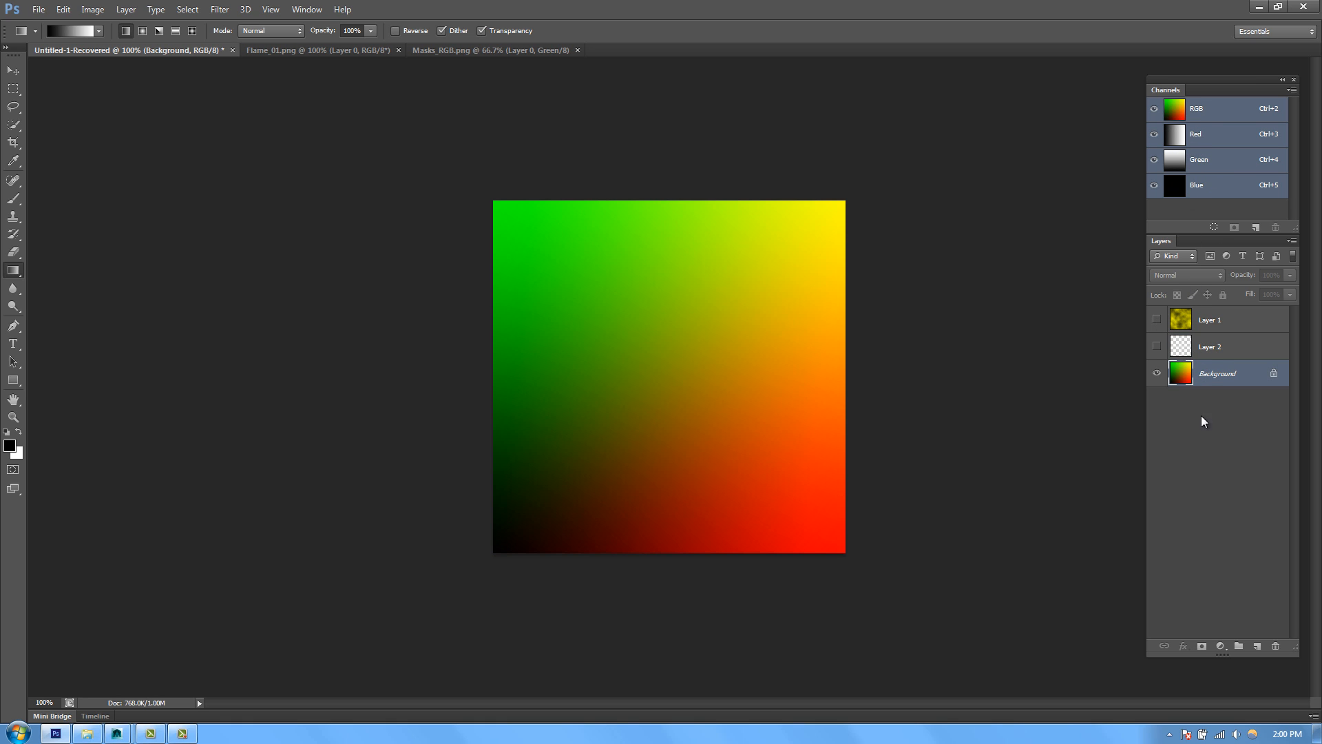
# Step: Hide the Background layer, show Layer 2 and fill it with a horizontal black-to-white linear gradient, black on the left edge
pyautogui.click(13, 70)
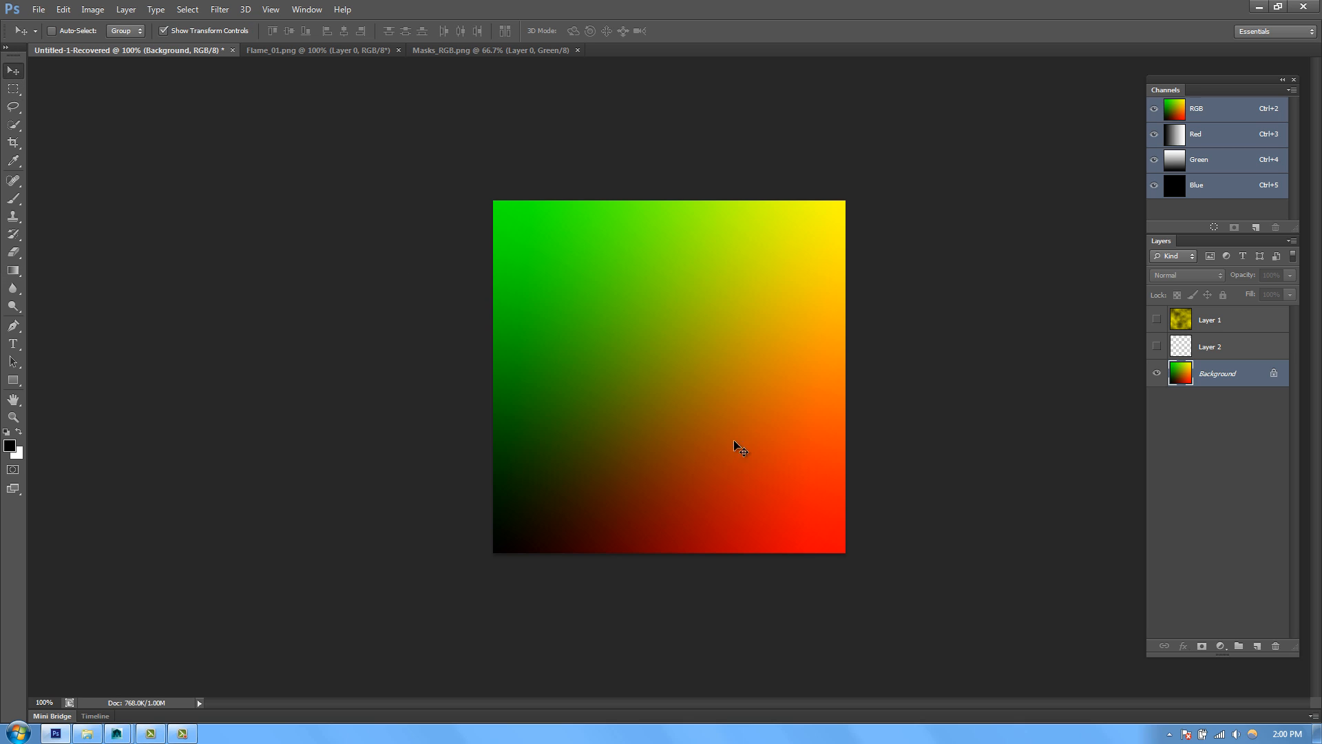
pyautogui.click(1202, 346)
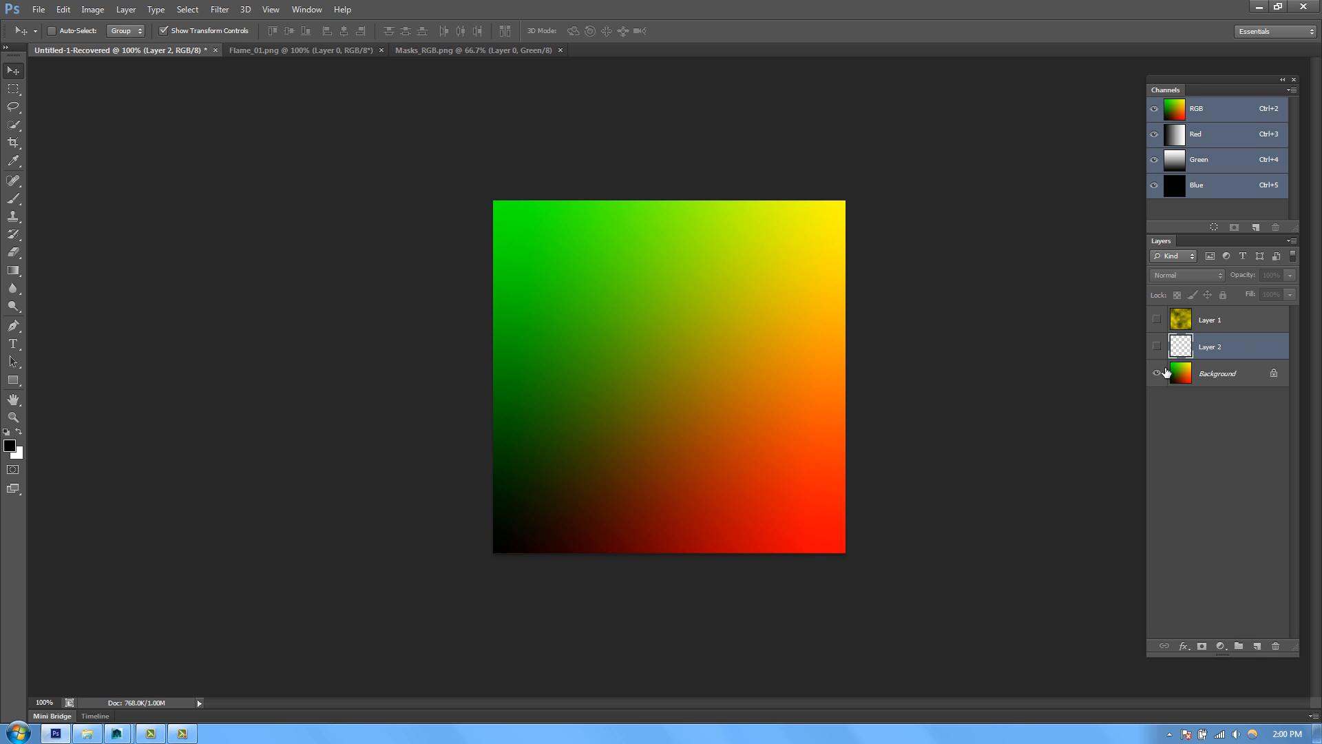
pyautogui.click(1157, 373)
pyautogui.click(1157, 346)
pyautogui.click(13, 270)
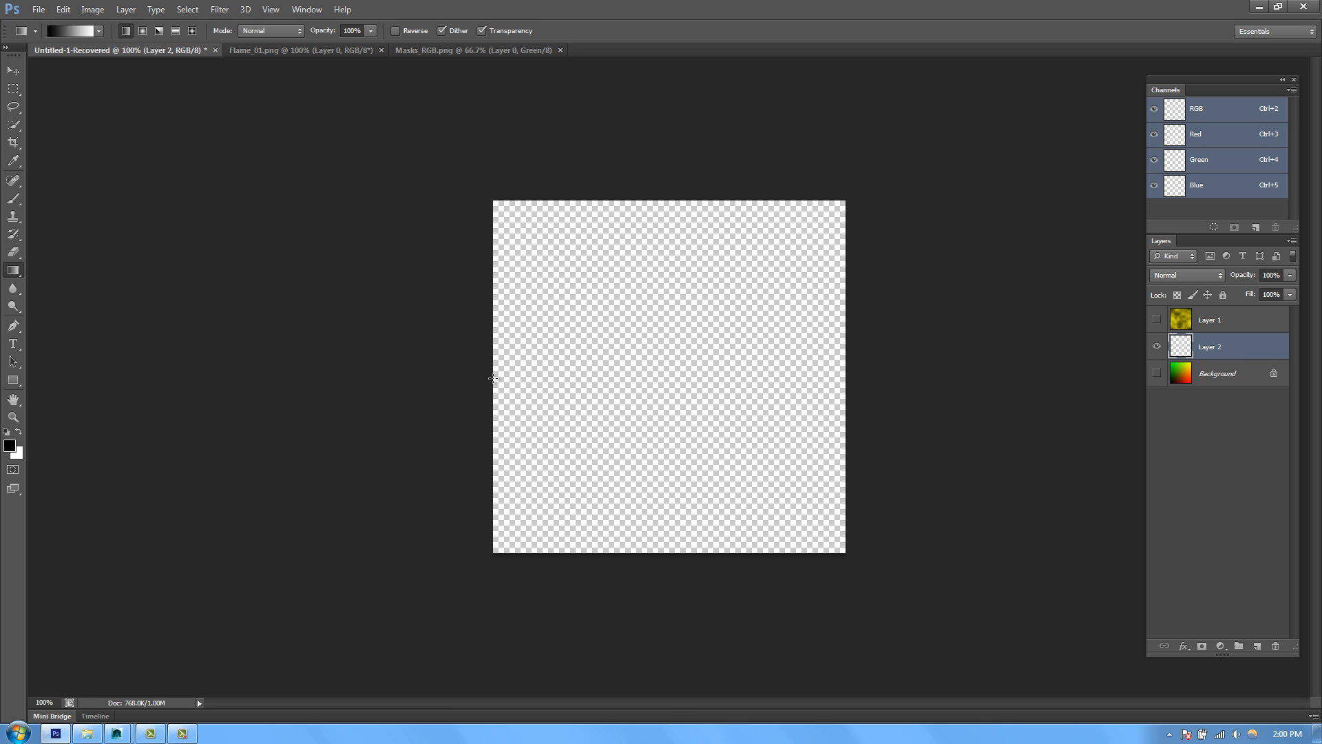
pyautogui.keyDown('shift'); pyautogui.moveTo(493, 377); pyautogui.dragTo(844, 369); pyautogui.keyUp('shift')
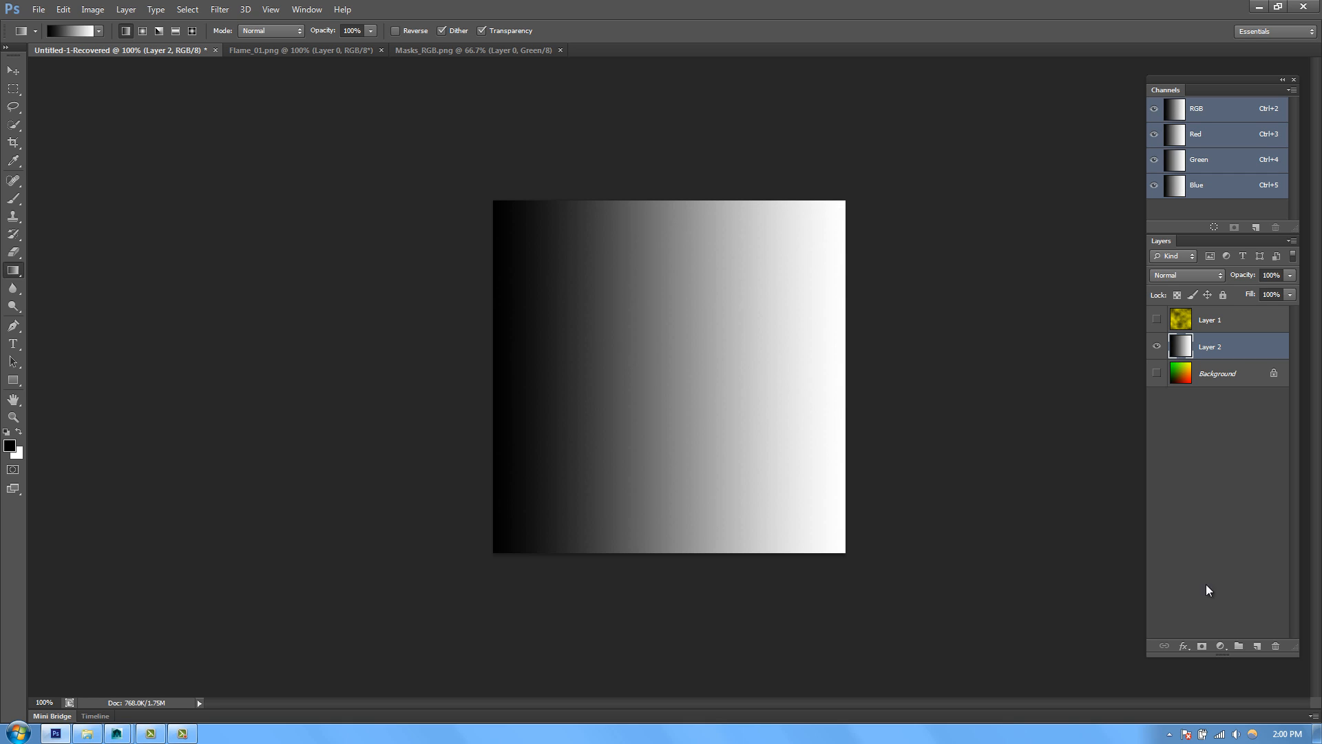
# Step: Add a layer above Layer 2, fill it with a horizontal white-to-black gradient and set its blend mode to Multiply
pyautogui.click(1256, 646)
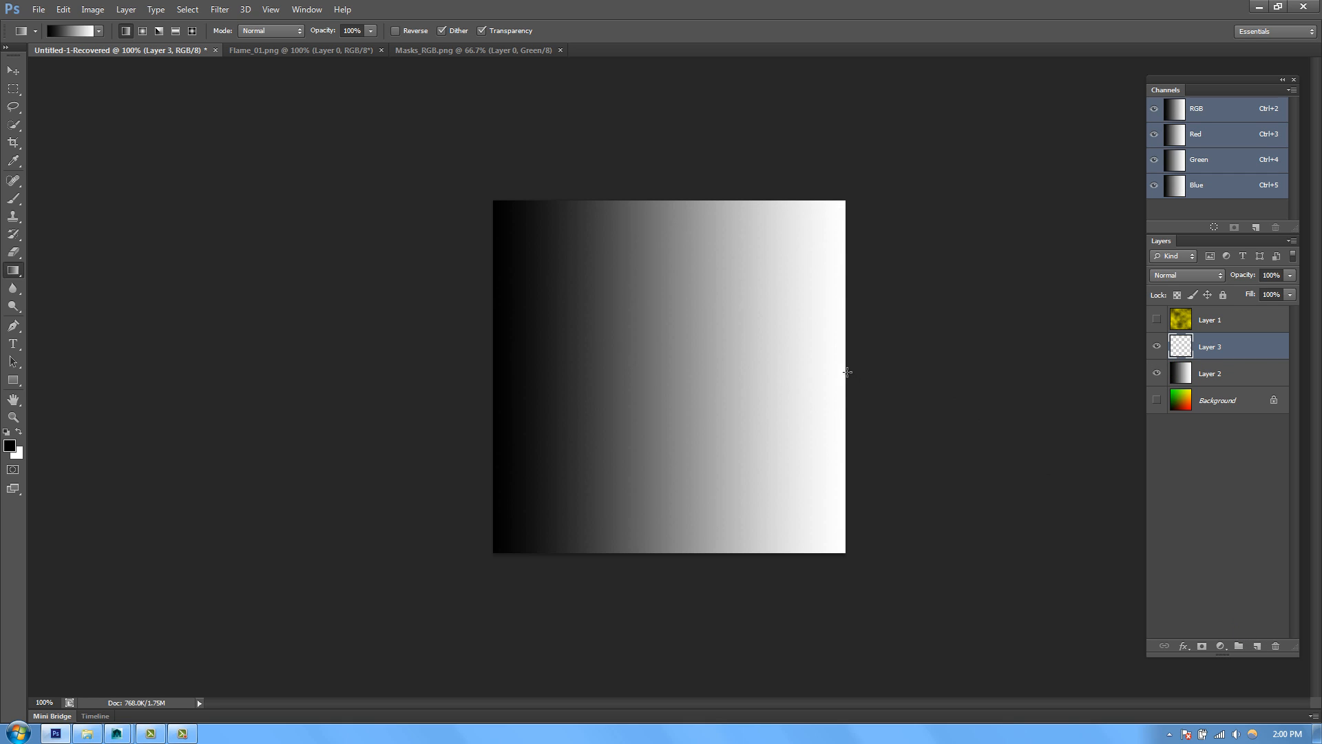
pyautogui.keyDown('shift'); pyautogui.moveTo(846, 370); pyautogui.dragTo(492, 394); pyautogui.keyUp('shift')
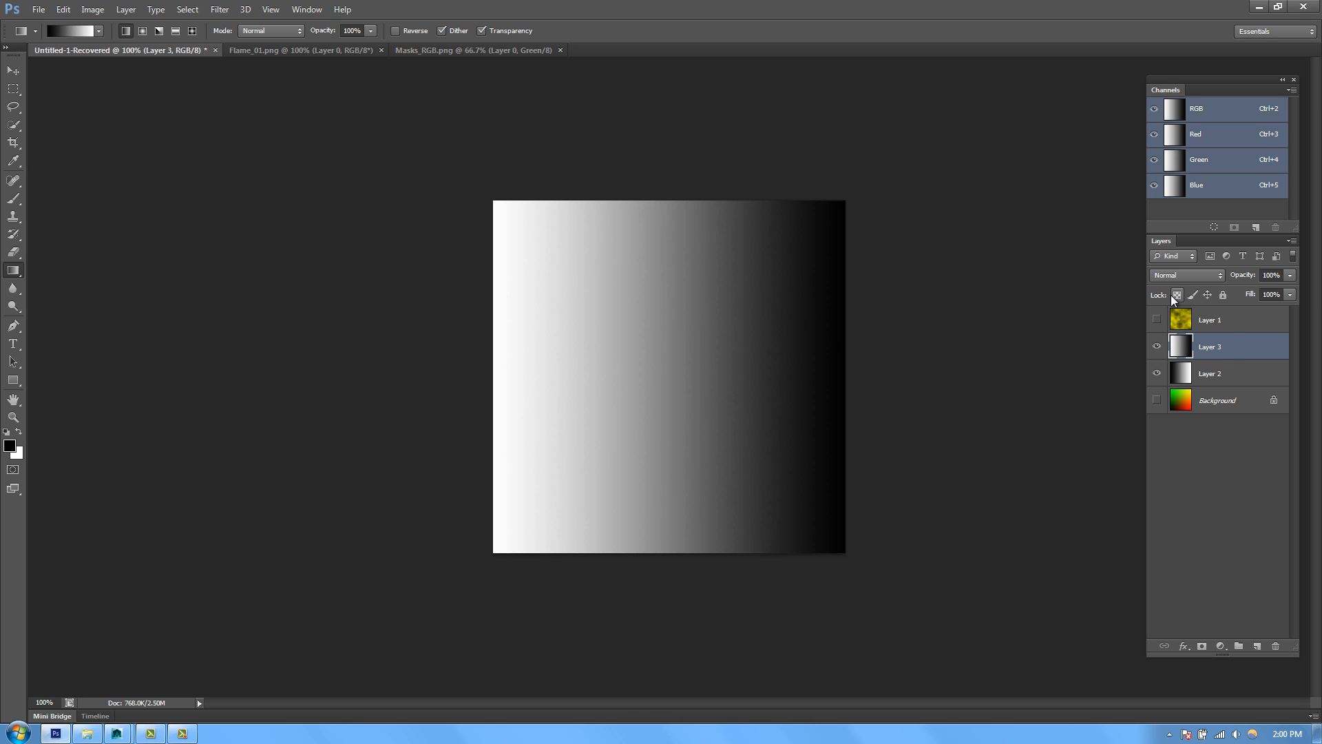
pyautogui.click(1184, 275)
pyautogui.click(1191, 340)
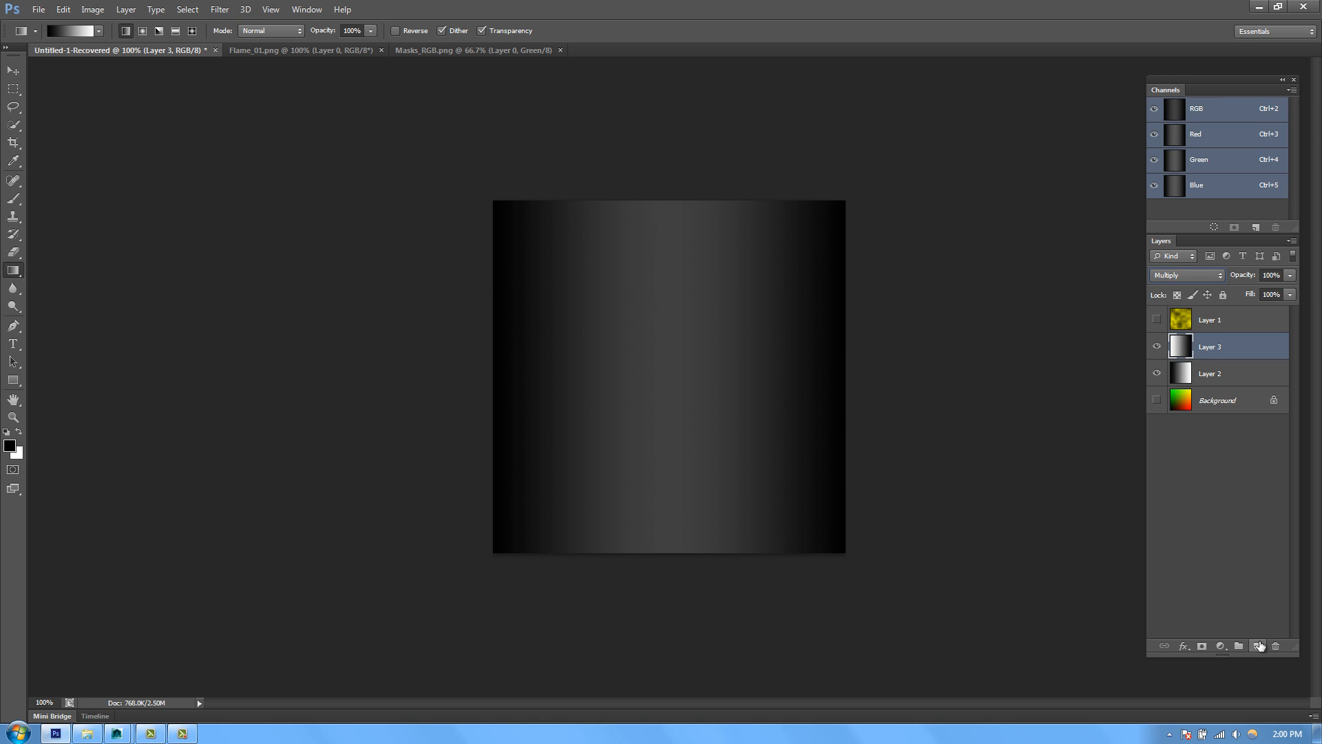
# Step: Add a layer above Layer 3, fill it with a vertical gradient from black at the top to white below, and blend it with Multiply
pyautogui.click(1258, 646)
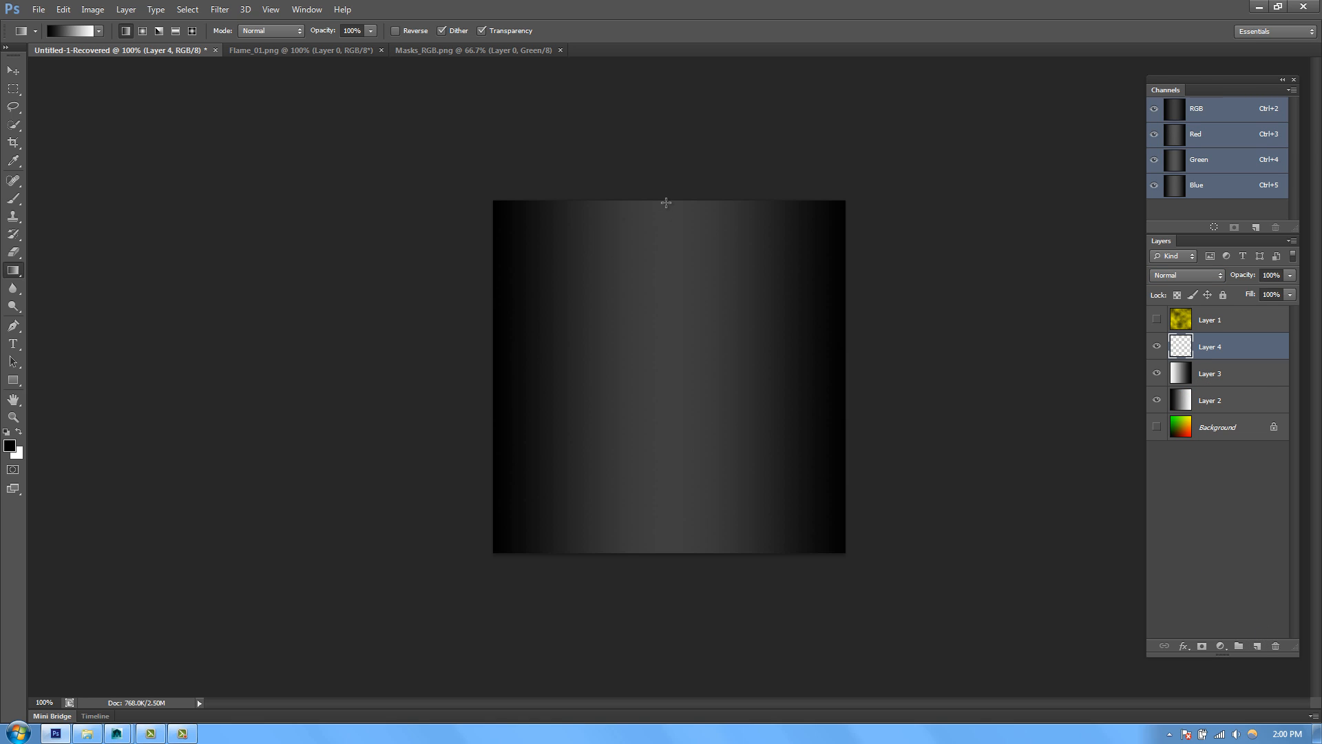
pyautogui.keyDown('shift'); pyautogui.moveTo(662, 201); pyautogui.dragTo(696, 553); pyautogui.keyUp('shift')
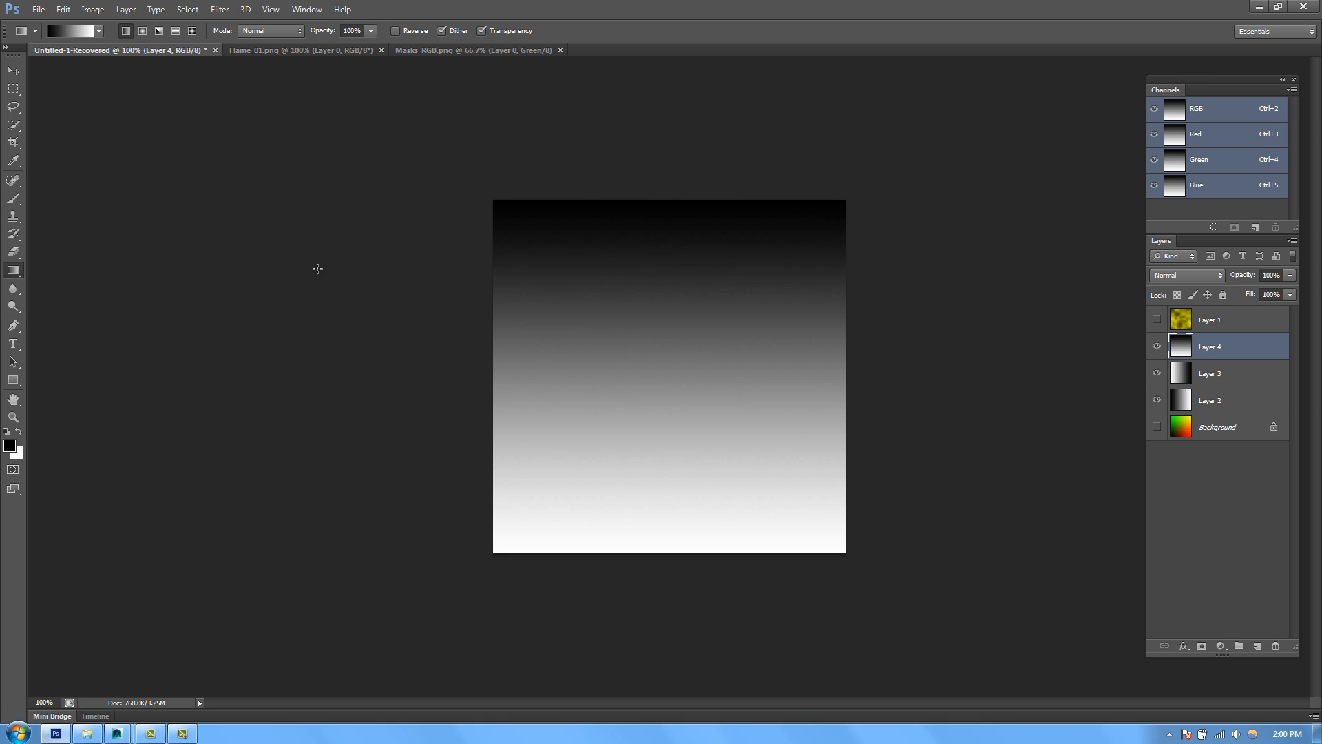
pyautogui.click(1186, 275)
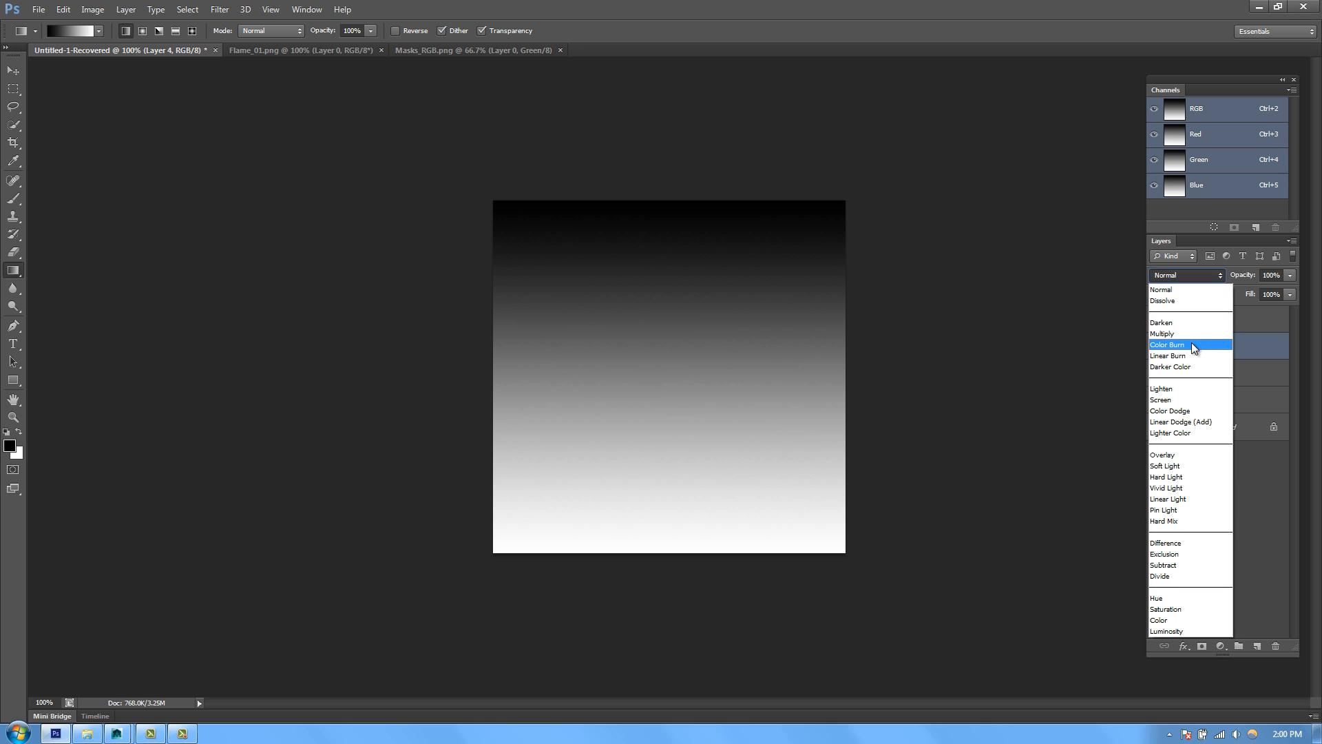
pyautogui.click(1195, 349)
# Step: Merge Layer 2 and Layer 3 into one layer
pyautogui.click(22, 73)
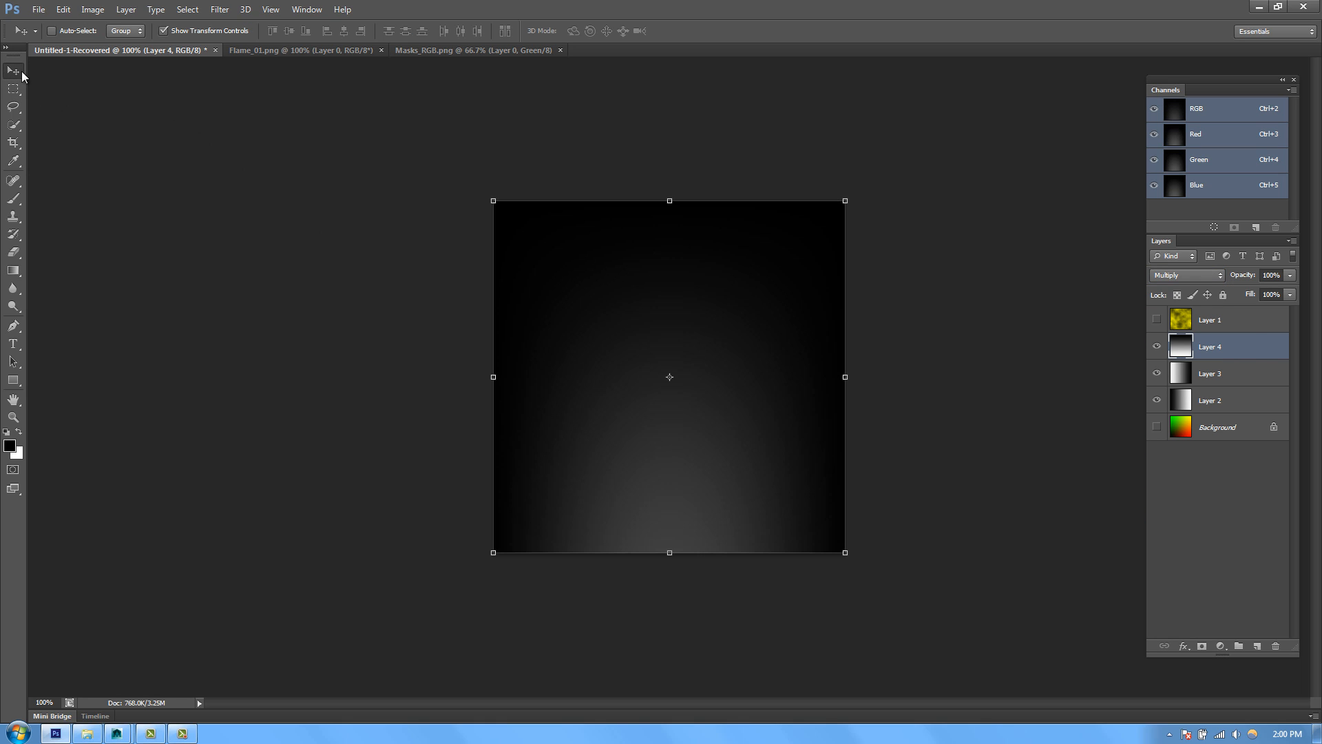
pyautogui.click(1200, 399)
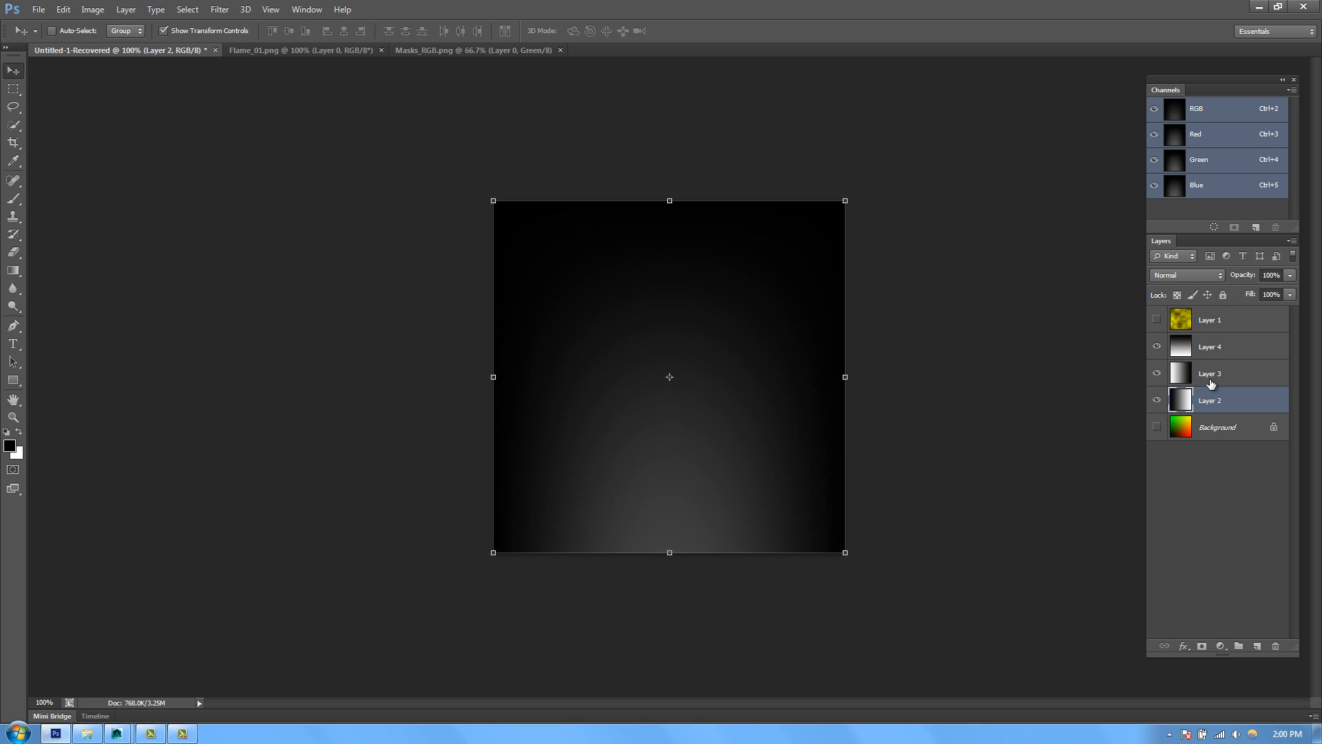
pyautogui.keyDown('shift'); pyautogui.click(1211, 384); pyautogui.keyUp('shift')
pyautogui.rightClick(1209, 381)
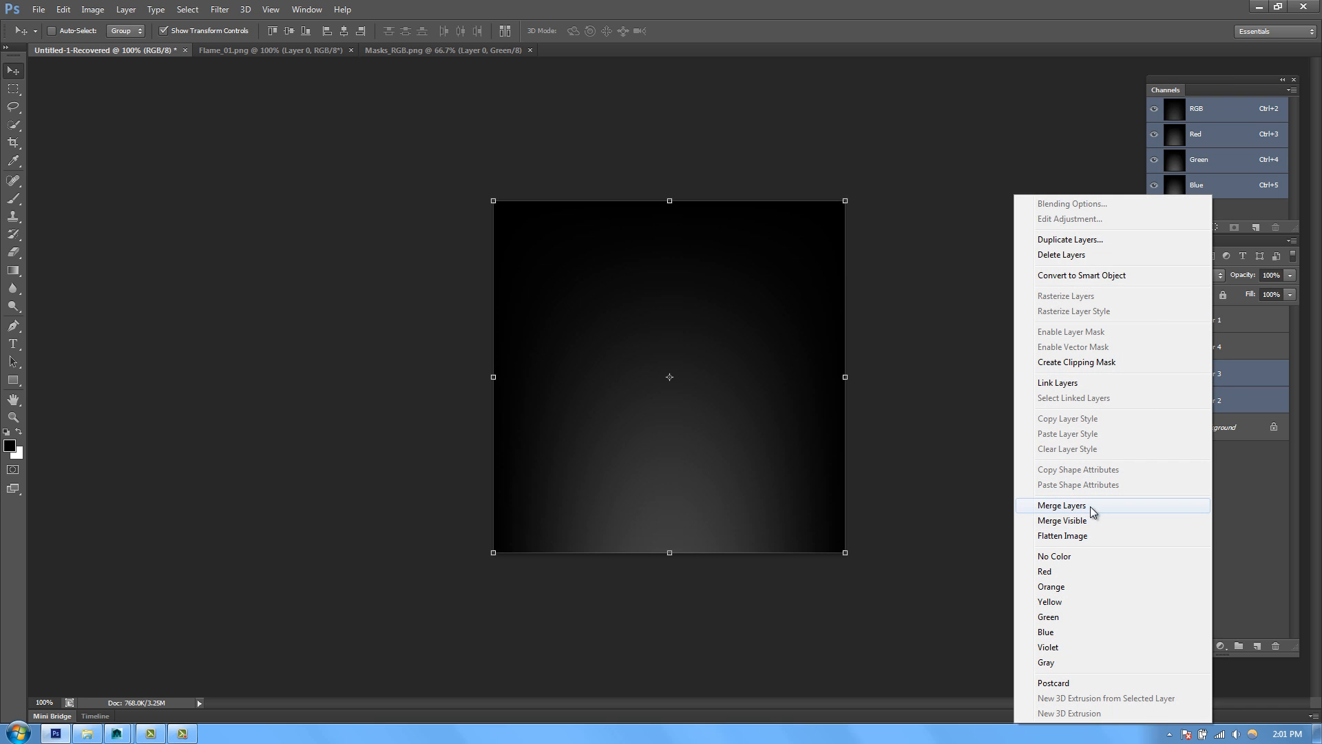
pyautogui.click(1091, 507)
# Step: Brighten the merged horizontal gradient layer with Levels, setting the white input level to 78
pyautogui.hotkey('ctrl', 'l')
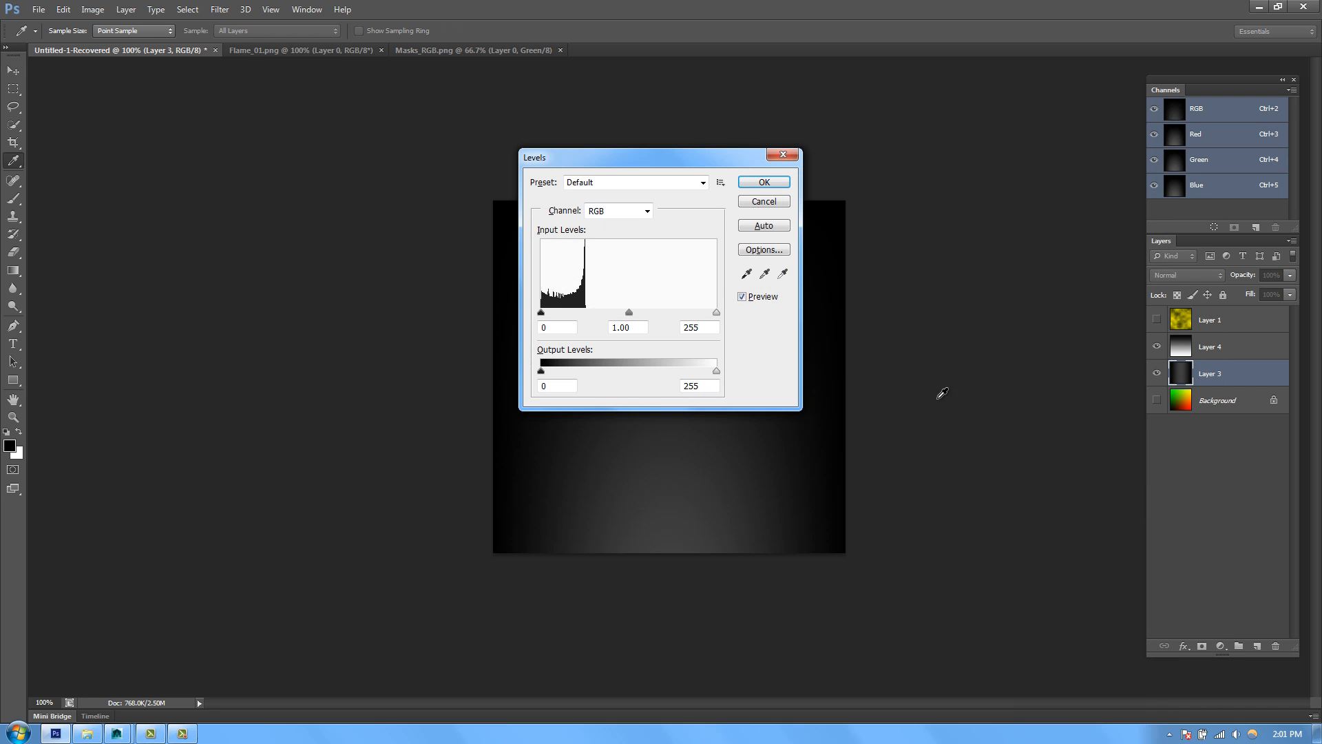
pyautogui.moveTo(771, 153); pyautogui.dragTo(1068, 126)
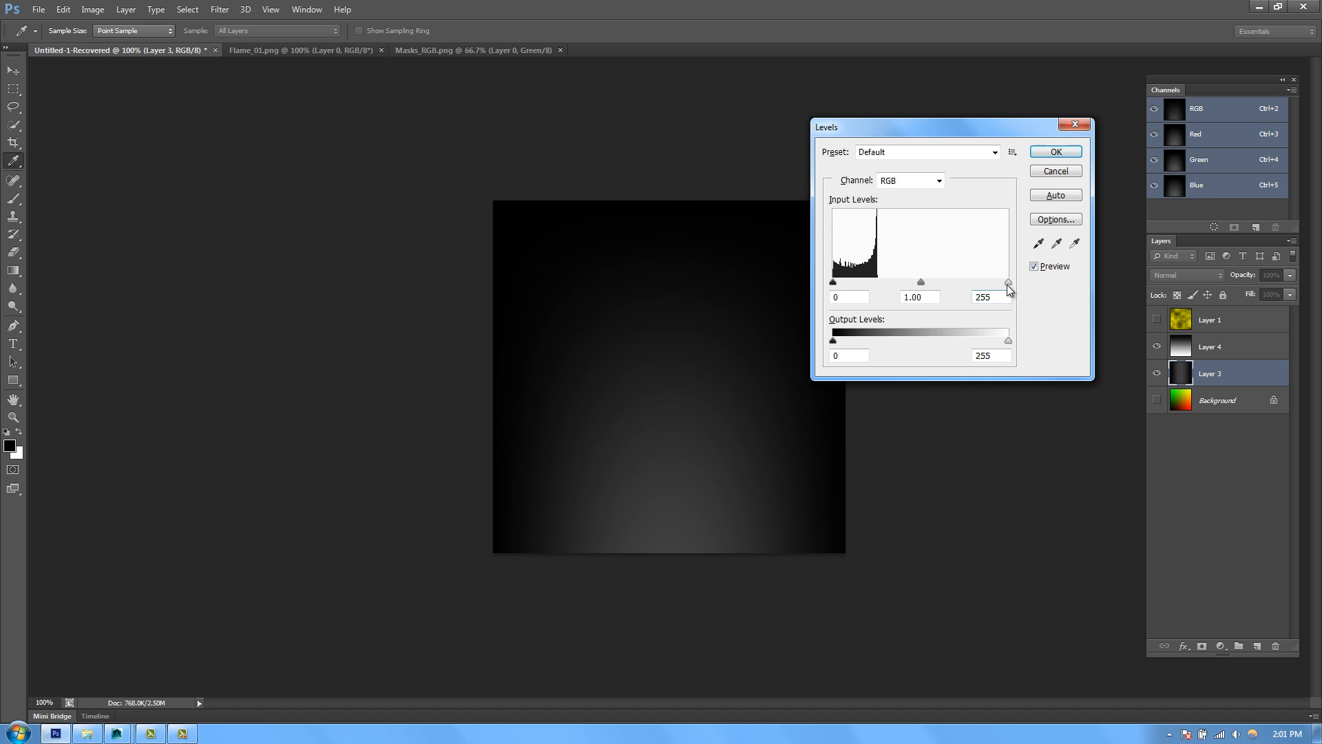
pyautogui.moveTo(1007, 283); pyautogui.dragTo(886, 283)
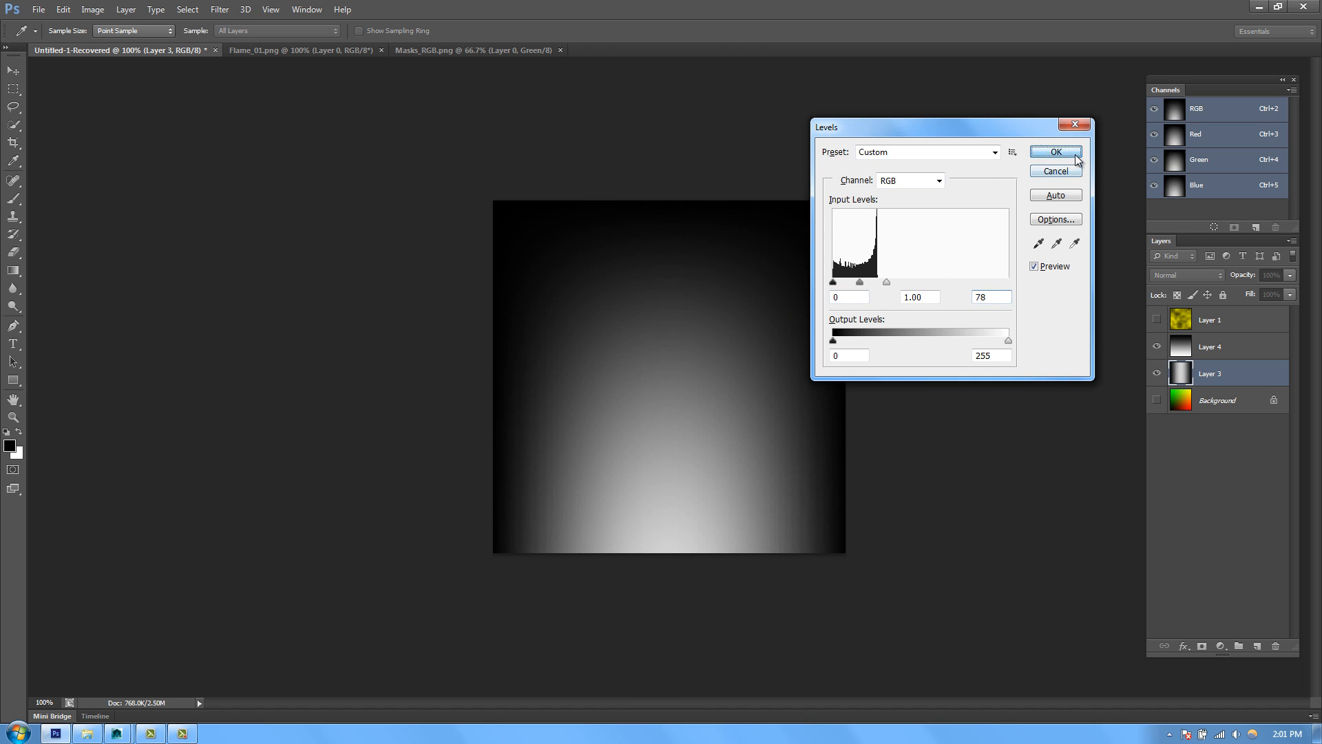
pyautogui.click(1055, 151)
pyautogui.press('v')
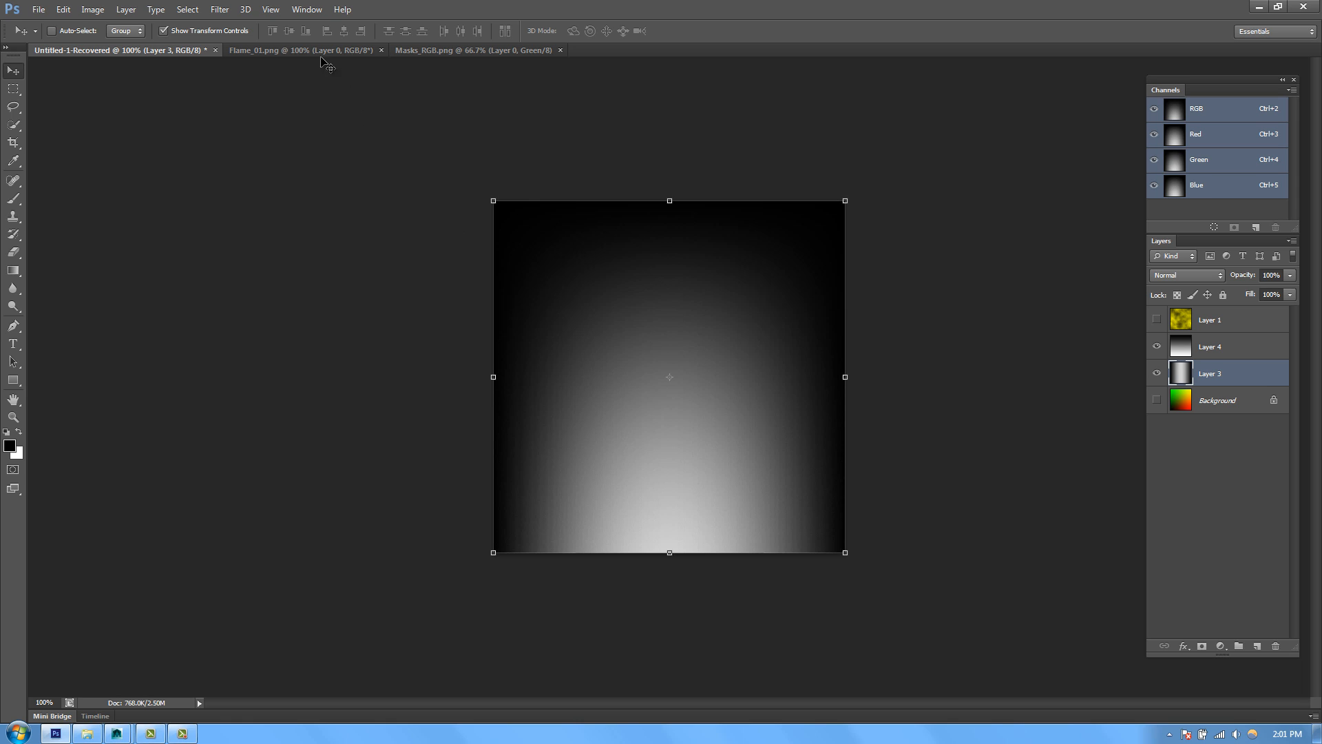
# Step: Copy the whole Flame_01.png image into the gradient document as a layer below Layer 3, and toggle the visibility of Layers 4 and 3
pyautogui.click(321, 51)
pyautogui.hotkey('ctrl', 'a')
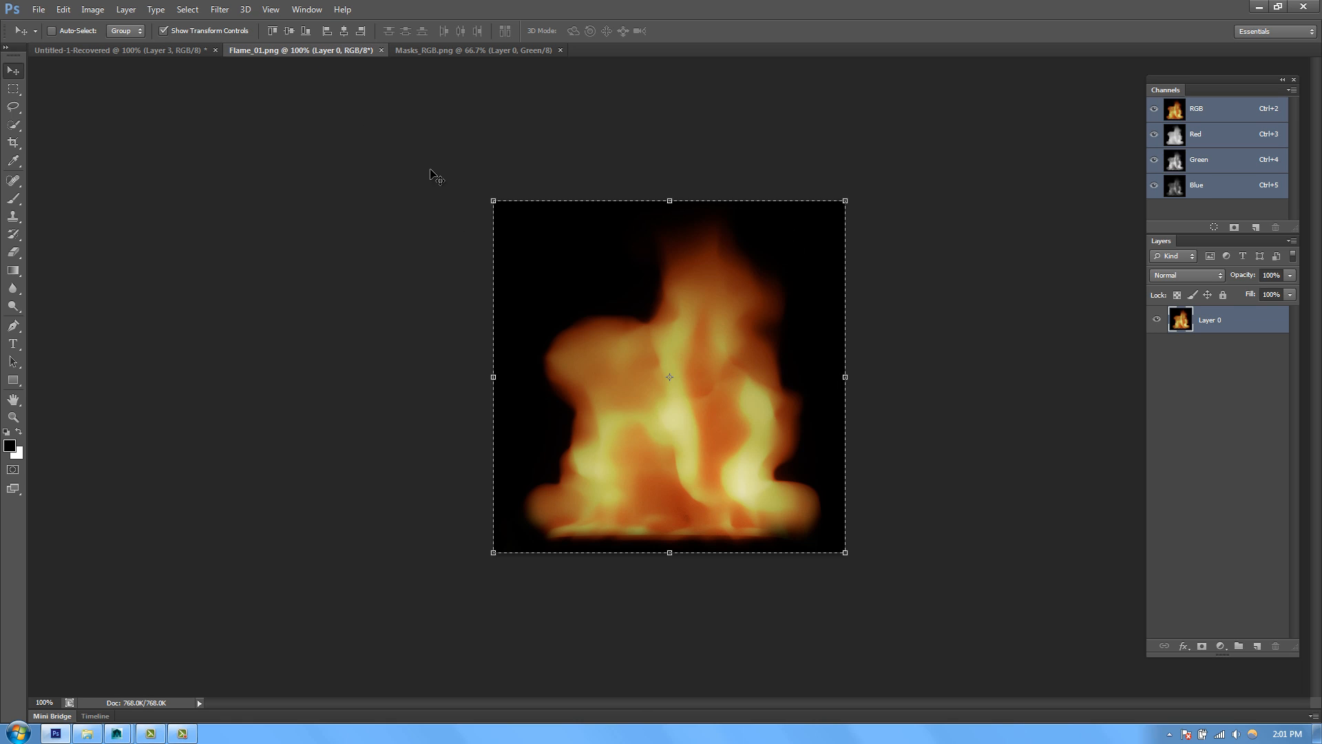
pyautogui.hotkey('ctrl', 'c')
pyautogui.click(117, 51)
pyautogui.hotkey('ctrl', 'v')
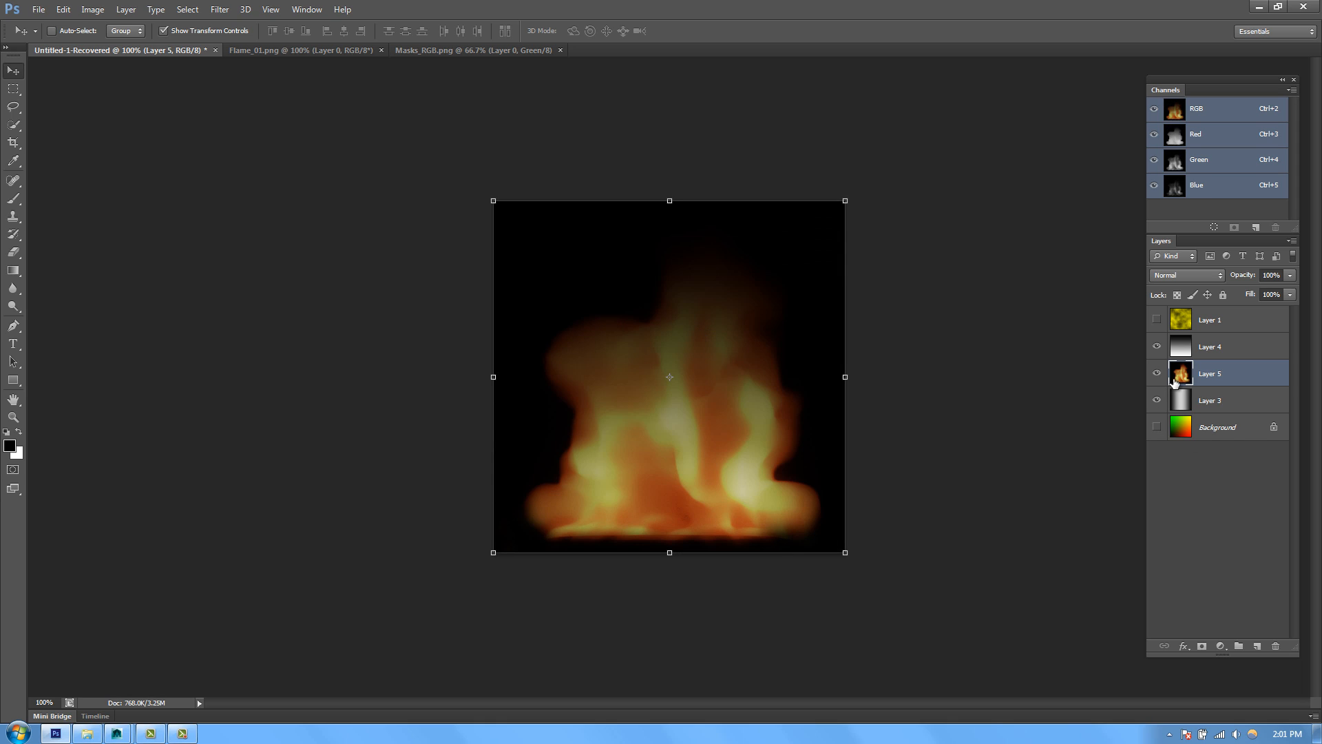
pyautogui.moveTo(1186, 387); pyautogui.dragTo(1185, 414)
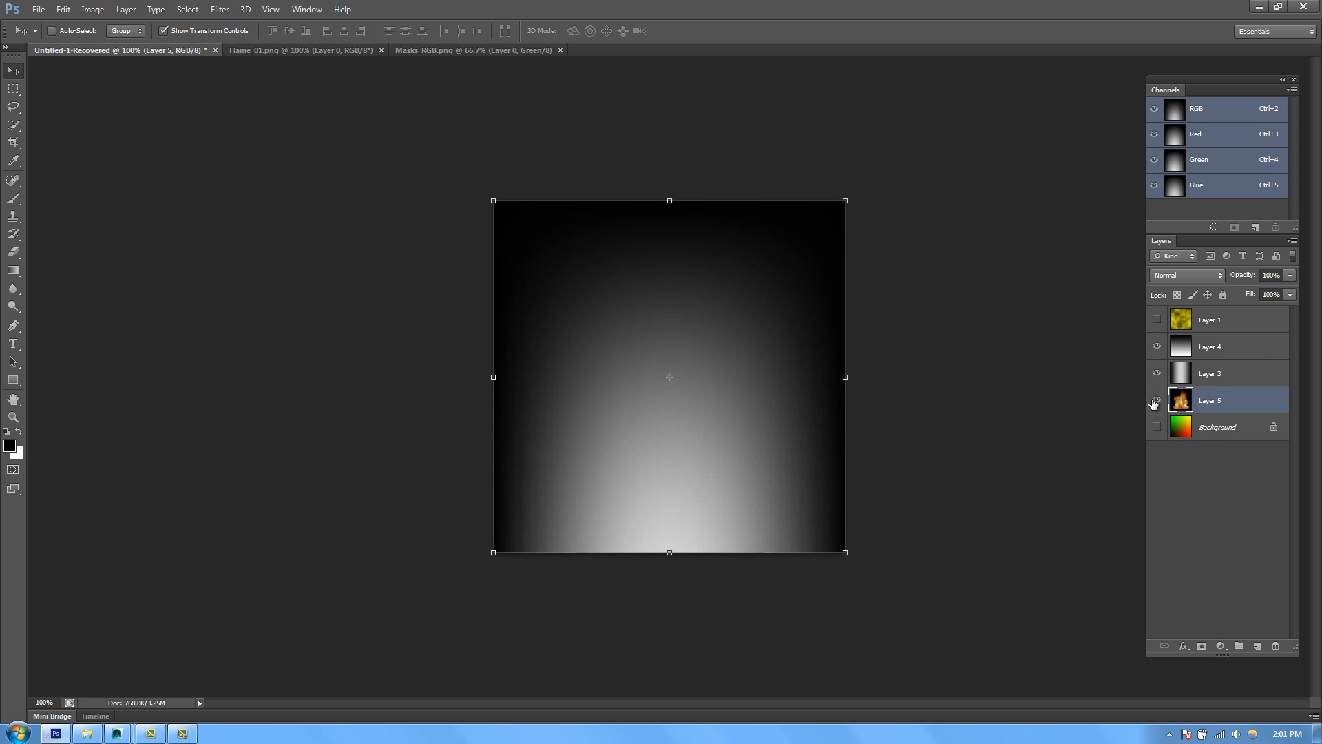
pyautogui.moveTo(1158, 347)
pyautogui.mouseDown()
pyautogui.moveTo(1157, 375)
pyautogui.moveTo(1157, 347)
pyautogui.mouseUp()
pyautogui.moveTo(1157, 347); pyautogui.dragTo(1158, 375)
# Step: Switch to Maya's ShaderFX graph and add a Vector Component node beside the separate lower UVset node
pyautogui.moveTo(135, 726)
pyautogui.click(288, 664)
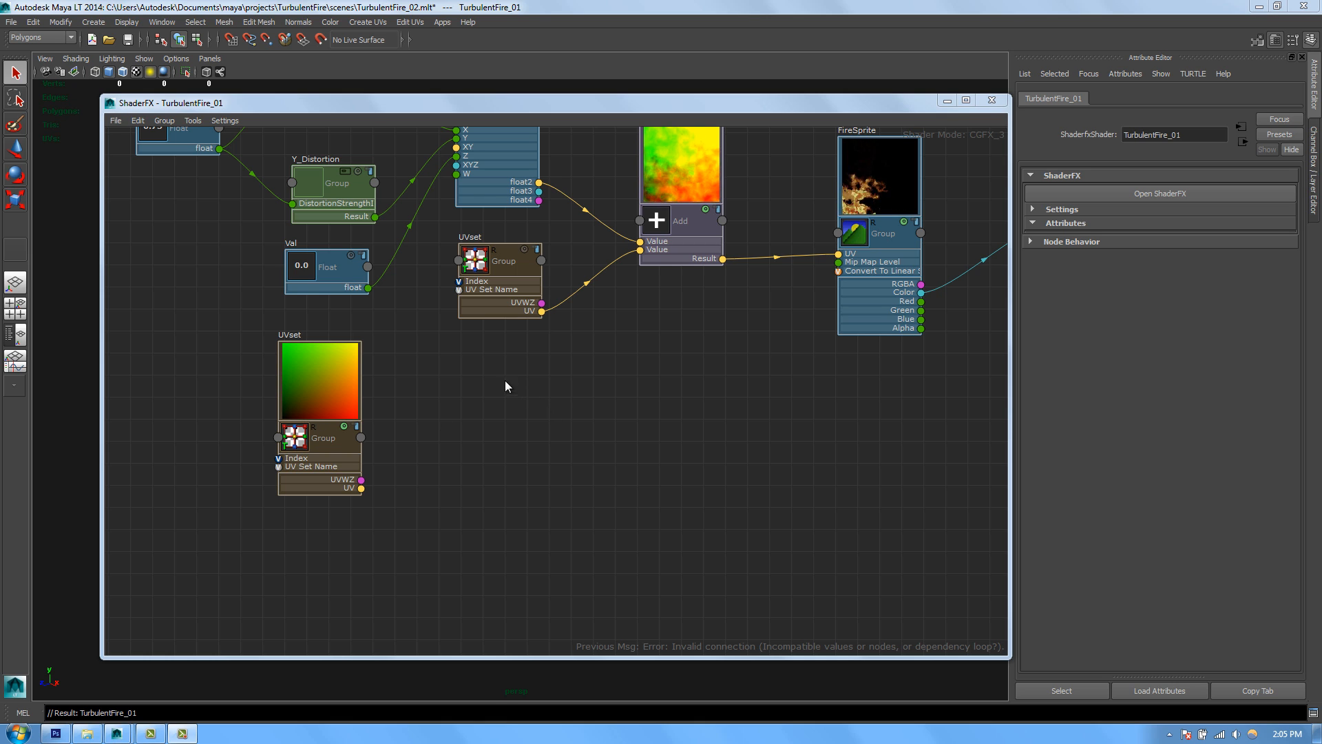
pyautogui.rightClick(439, 380)
pyautogui.moveTo(444, 386)
pyautogui.moveTo(607, 493)
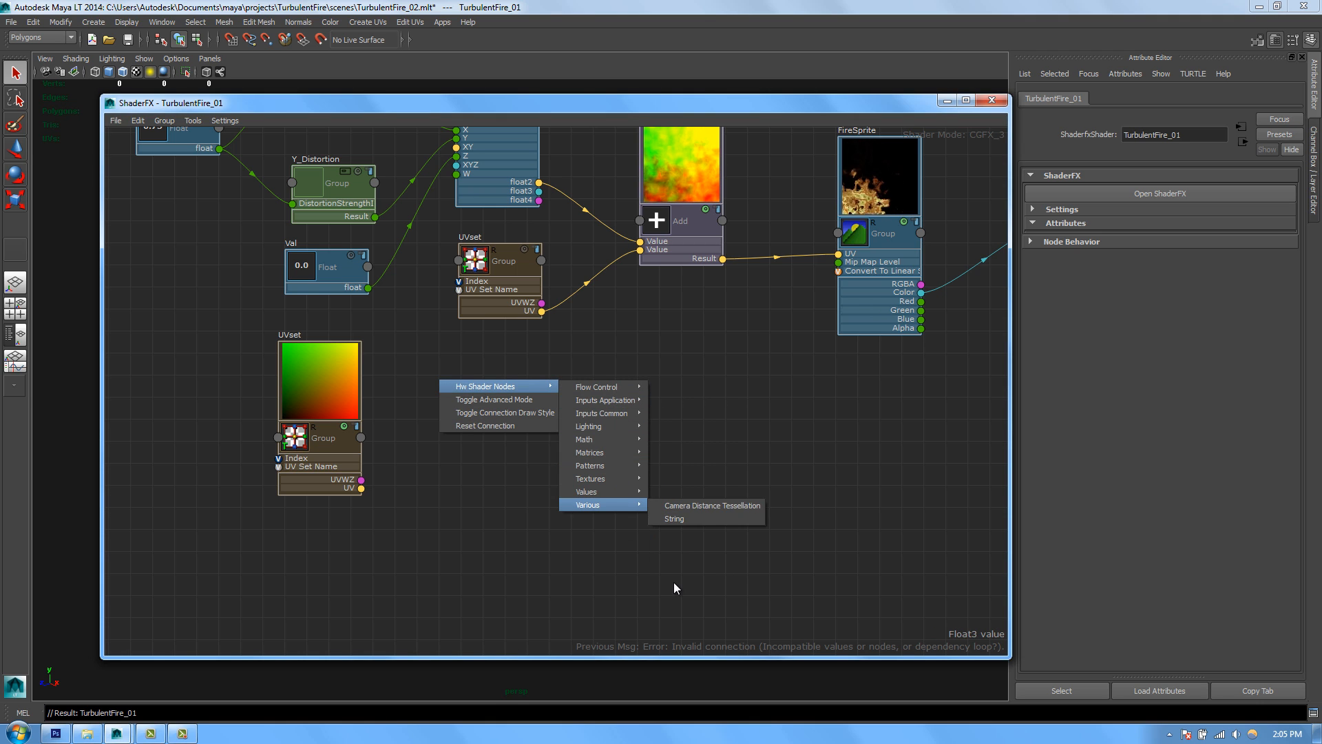
pyautogui.click(692, 584)
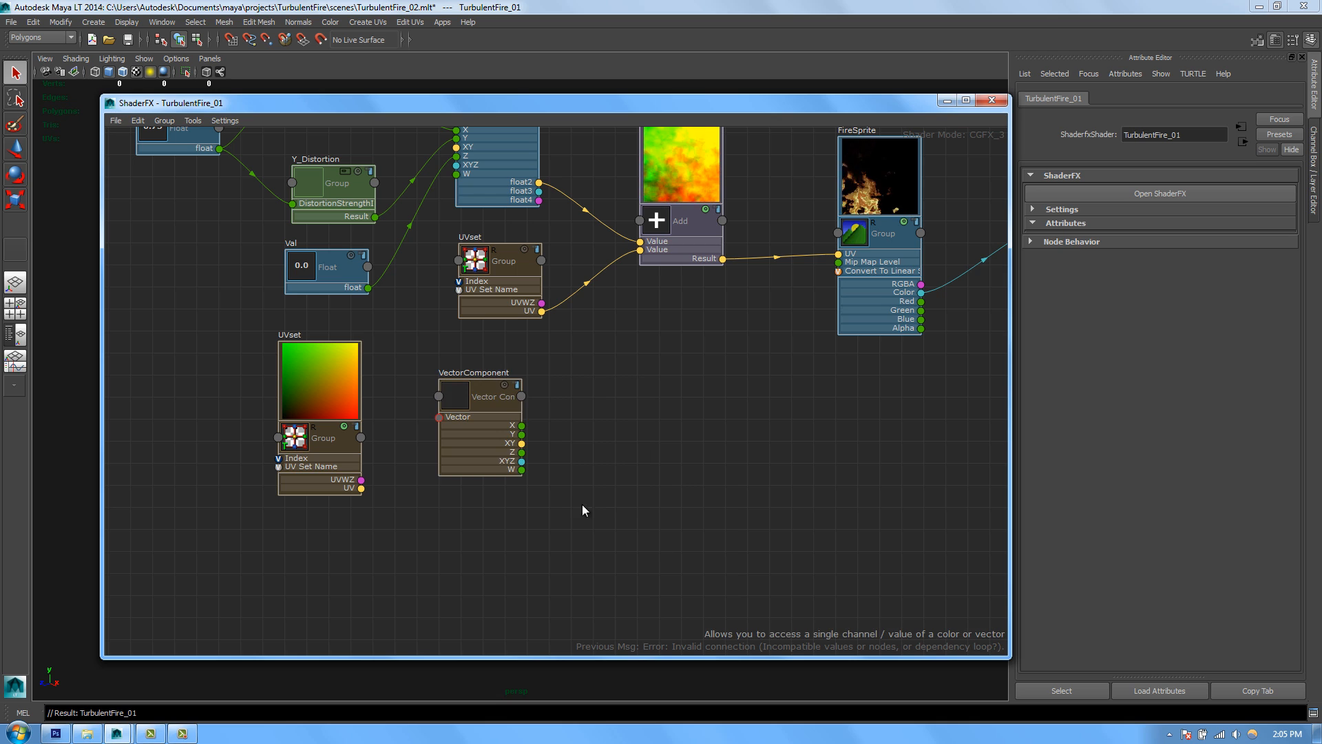
# Step: Connect the lower UVset's UV output to VectorComponent's Vector input, show VectorComponent's preview and place it next to UVset
pyautogui.moveTo(458, 447); pyautogui.dragTo(412, 421)
pyautogui.moveTo(437, 427); pyautogui.dragTo(436, 439)
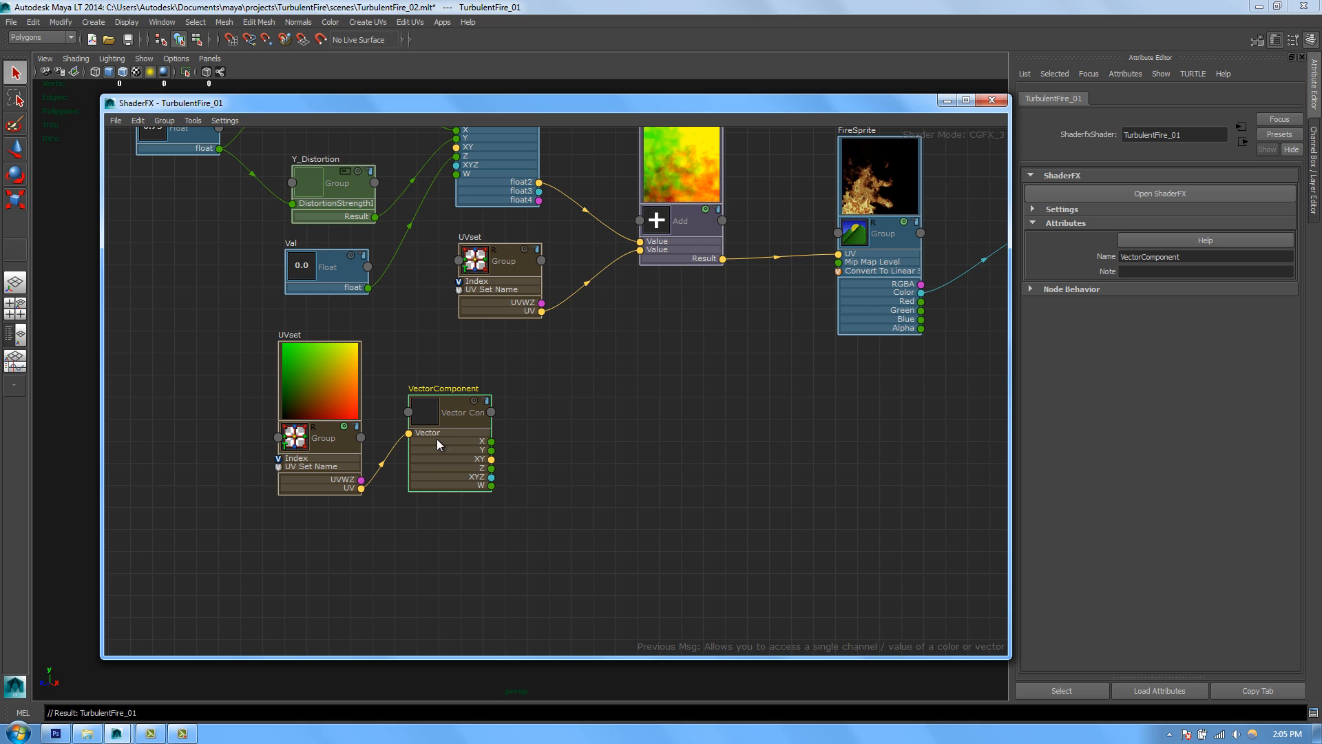
pyautogui.click(473, 400)
pyautogui.moveTo(461, 419); pyautogui.dragTo(448, 455)
pyautogui.click(570, 497)
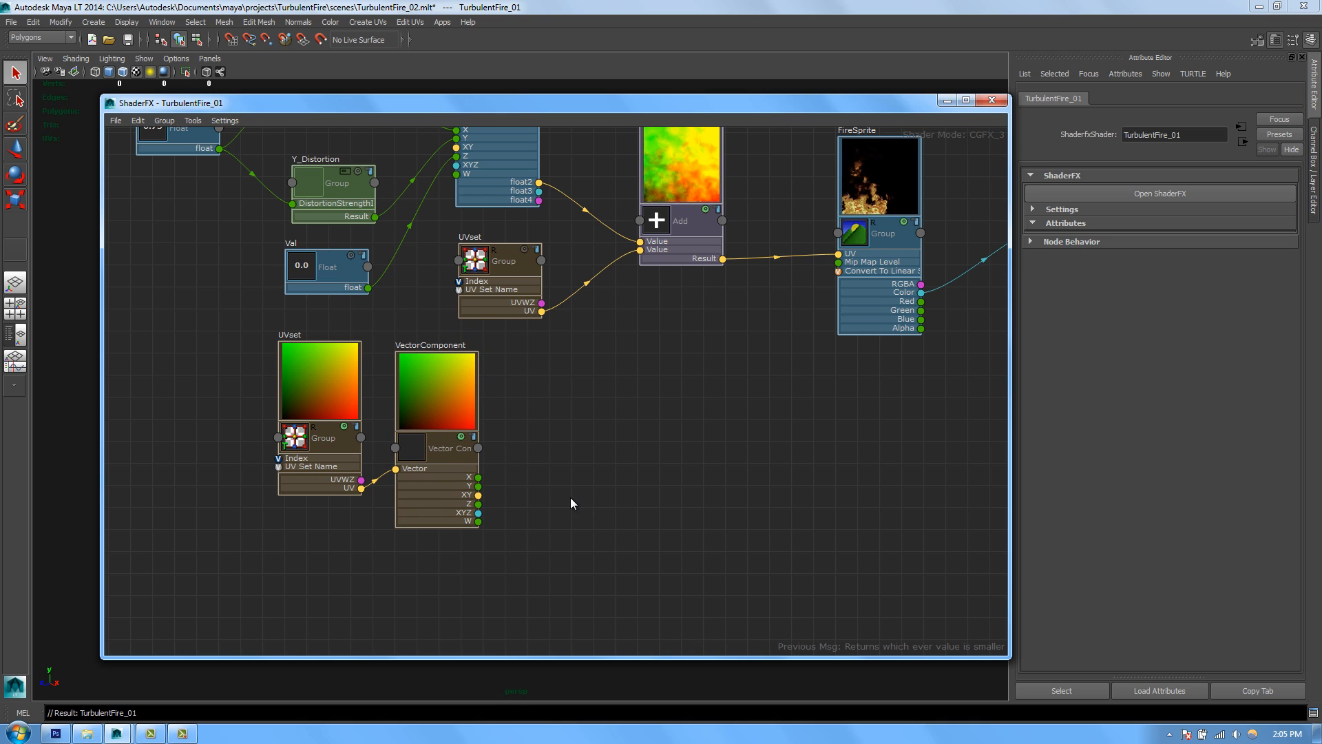
# Step: Add a Multiply node beside VectorComponent and connect VectorComponent's X output to its first Value input
pyautogui.rightClick(514, 423)
pyautogui.moveTo(675, 482)
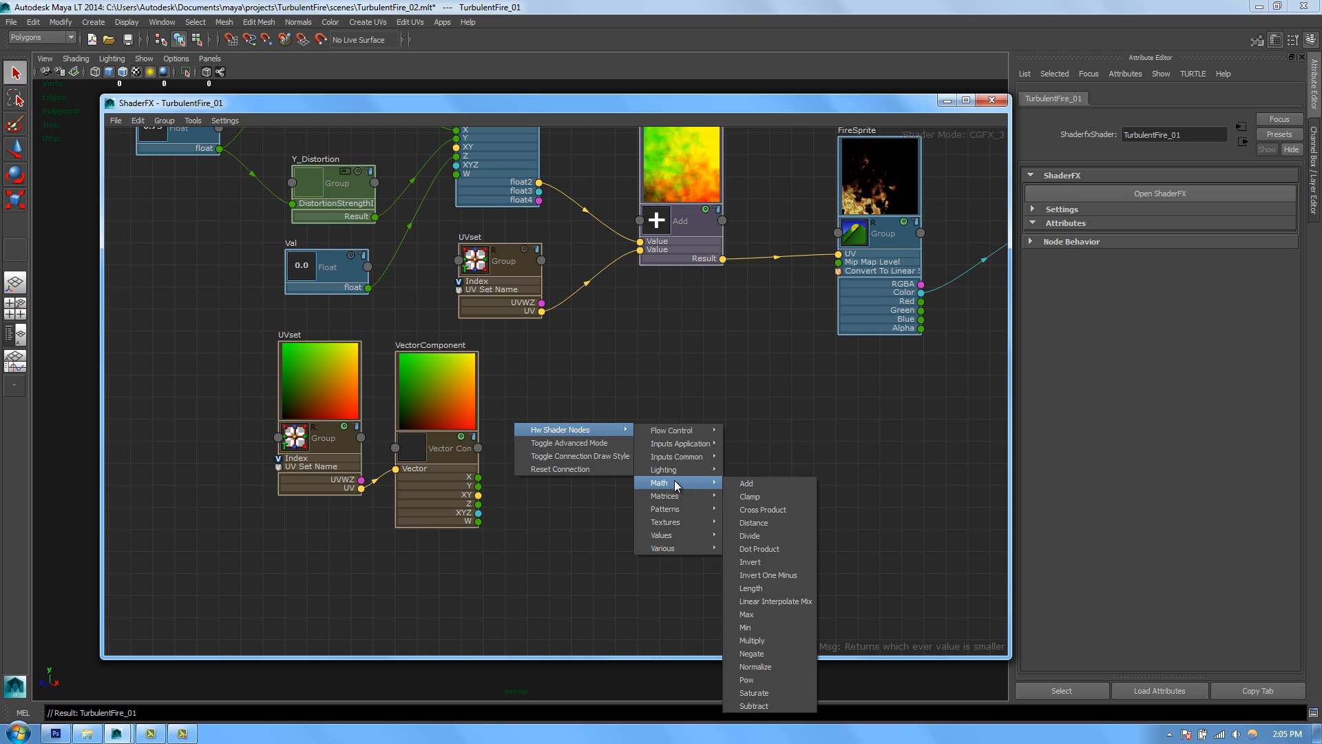
pyautogui.click(757, 640)
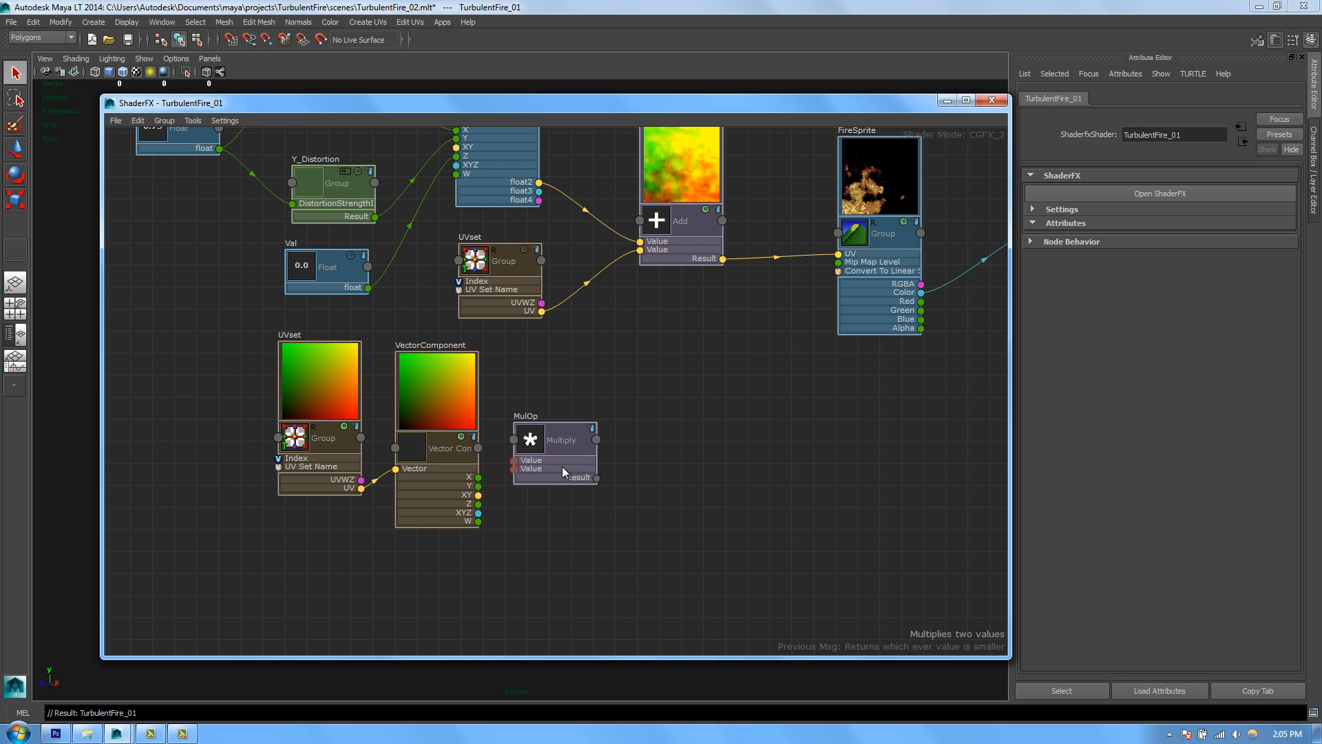
pyautogui.moveTo(562, 465); pyautogui.dragTo(581, 501)
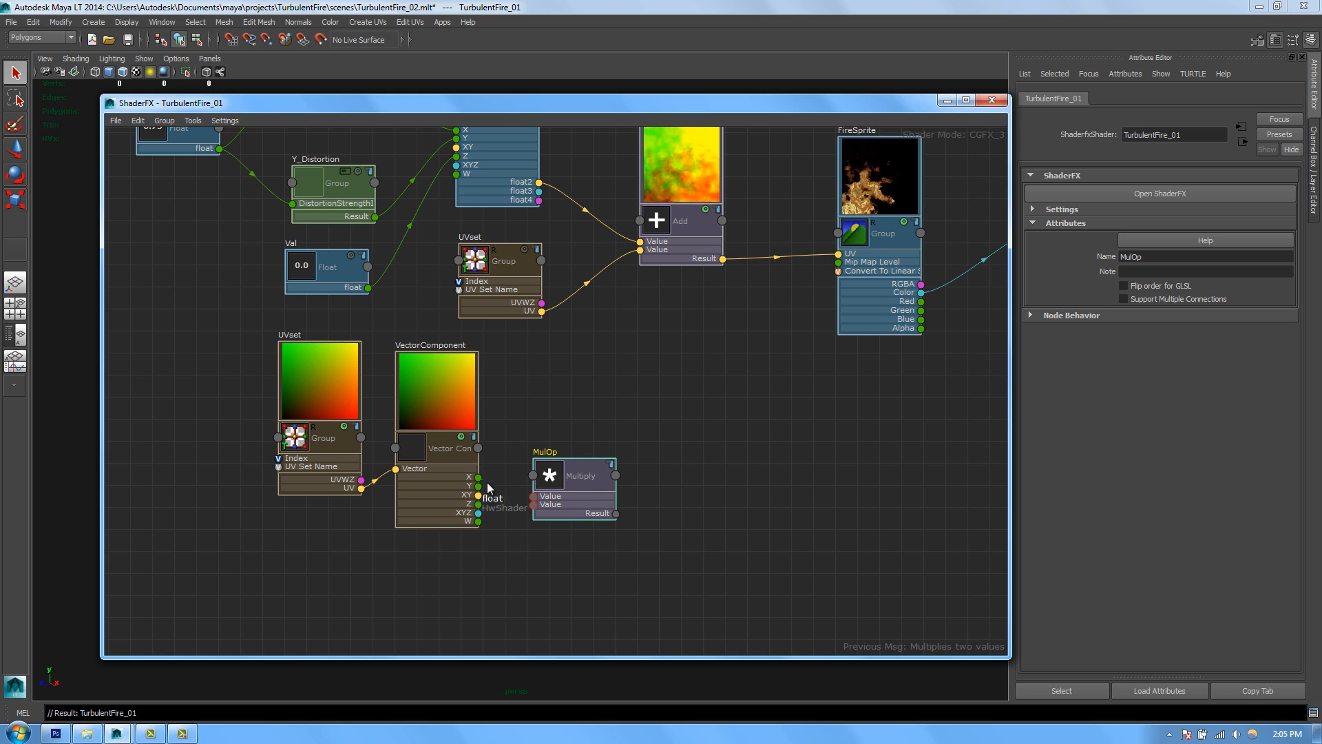
pyautogui.moveTo(487, 487); pyautogui.dragTo(535, 497)
pyautogui.moveTo(596, 475); pyautogui.dragTo(628, 512)
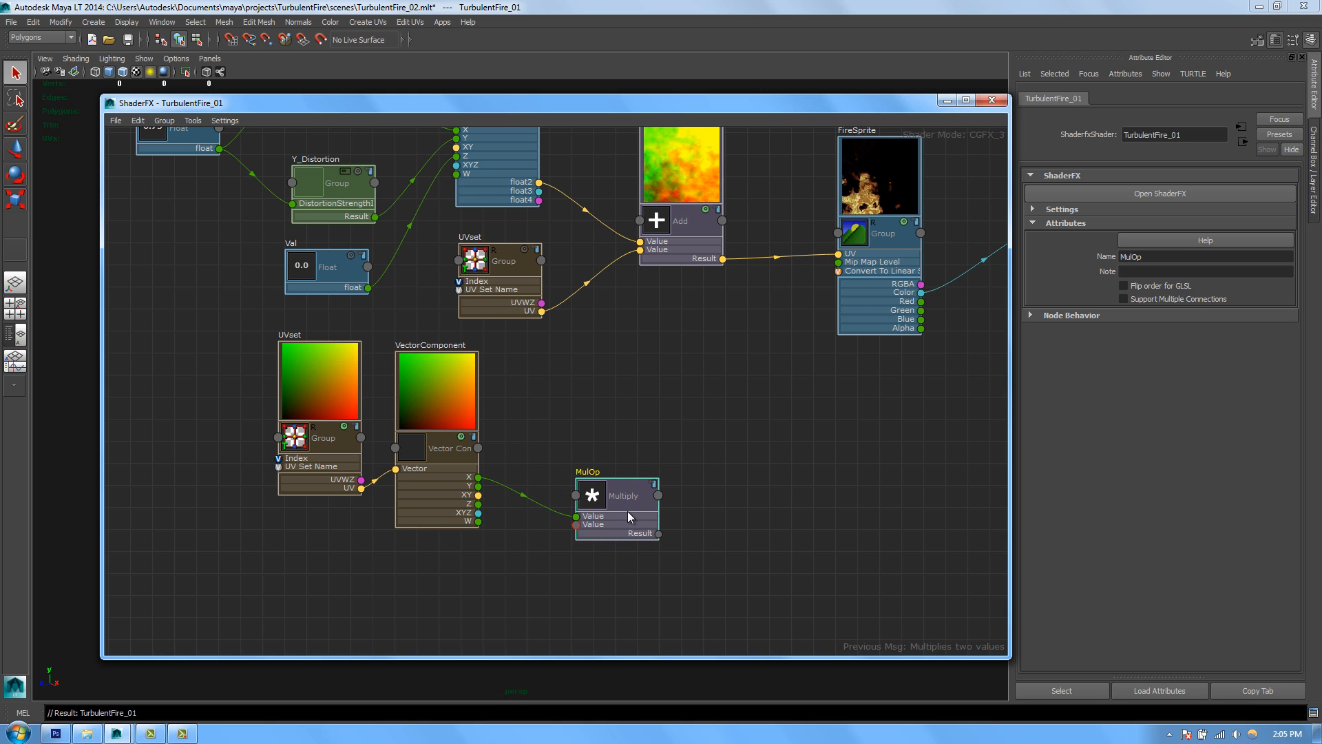
pyautogui.click(590, 408)
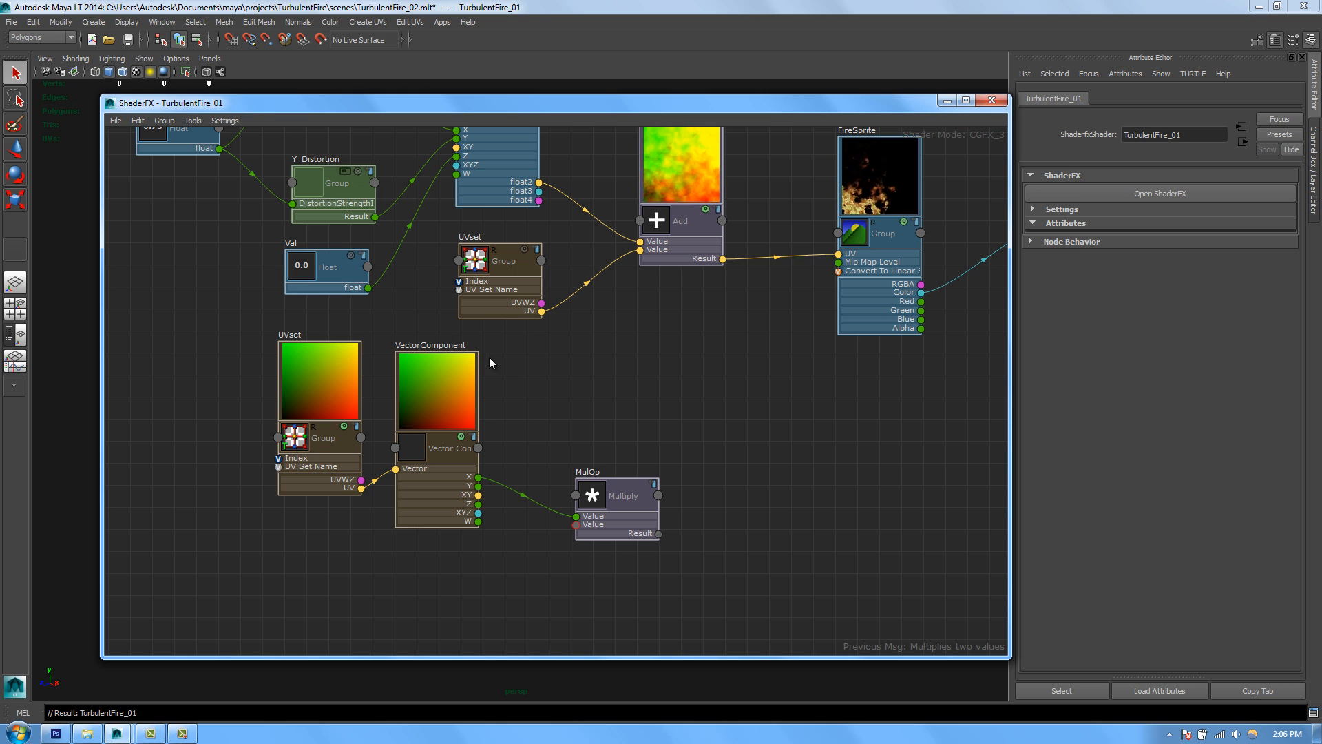
# Step: Add an Invert One Minus node below, feed it VectorComponent's X output and connect its Result to MulOp's second Value input
pyautogui.rightClick(533, 407)
pyautogui.moveTo(585, 412)
pyautogui.moveTo(695, 465)
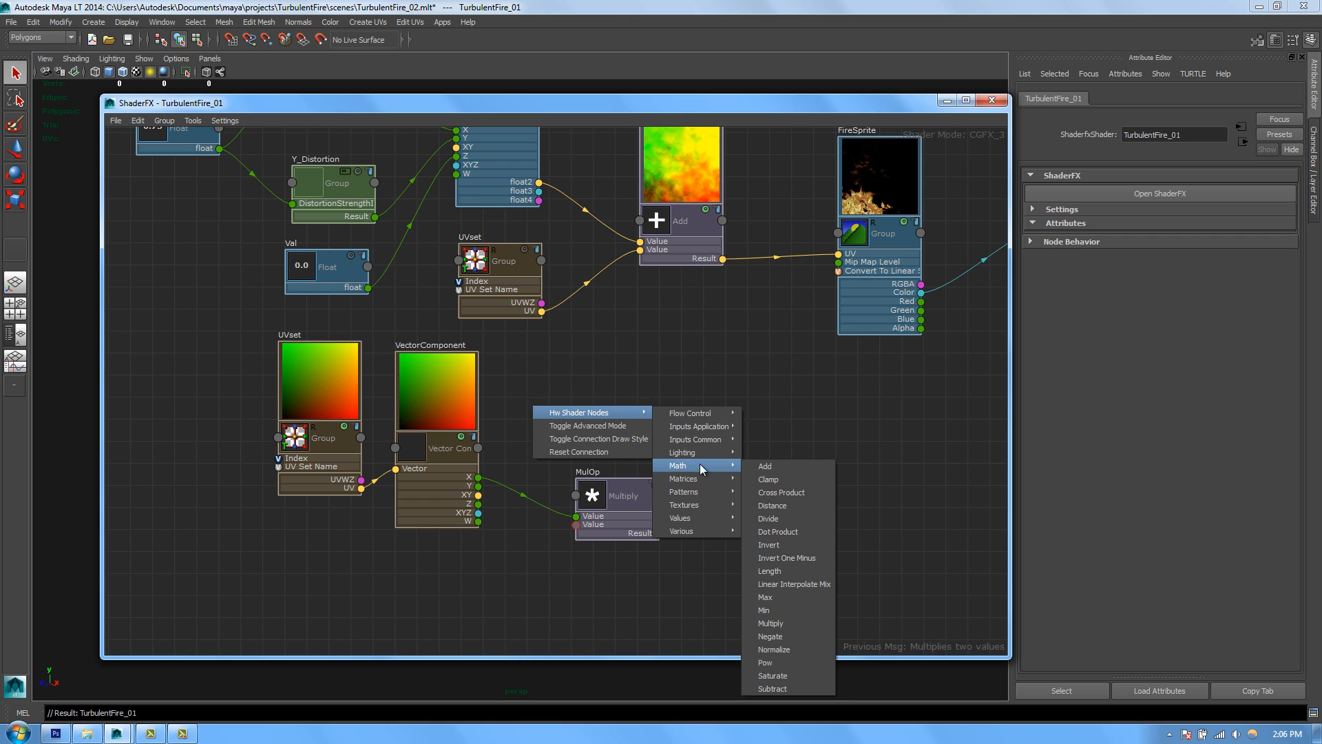
pyautogui.click(792, 549)
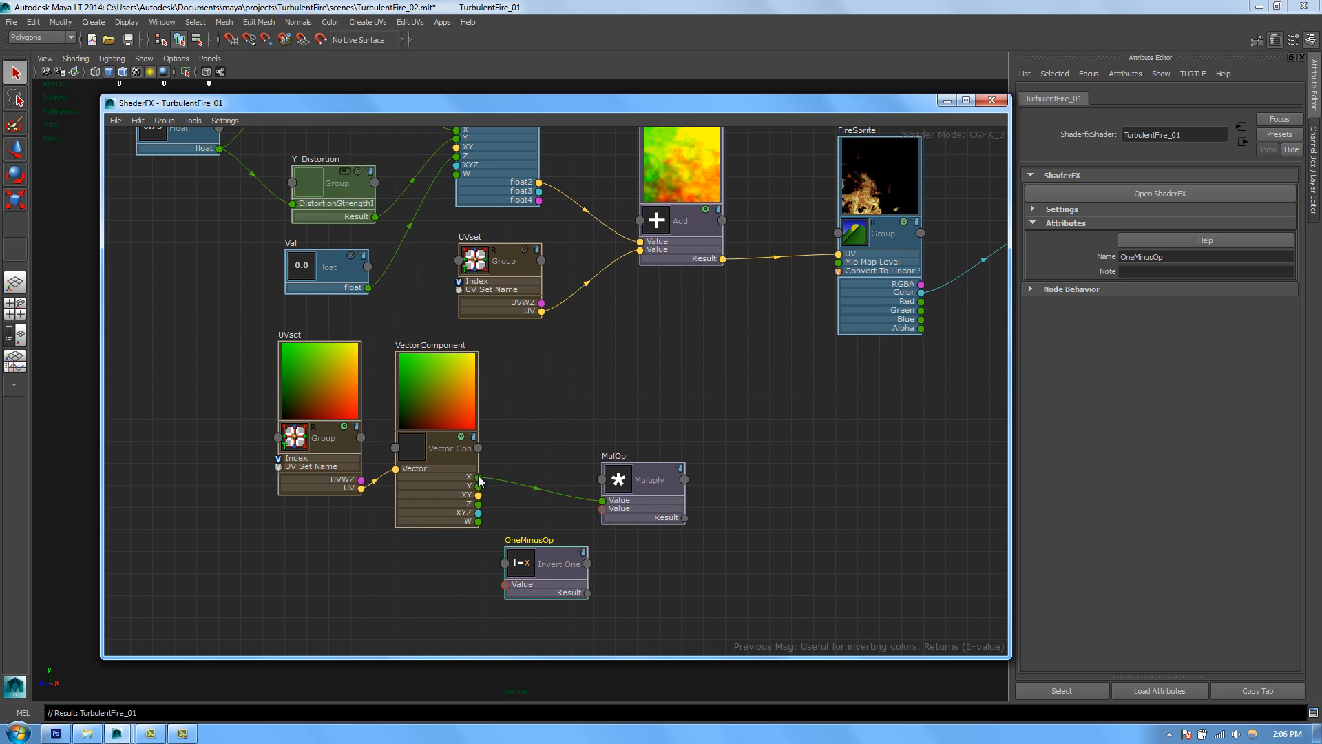
pyautogui.moveTo(477, 477); pyautogui.dragTo(506, 585)
pyautogui.moveTo(638, 492); pyautogui.dragTo(665, 482)
pyautogui.moveTo(564, 567); pyautogui.dragTo(629, 498)
pyautogui.moveTo(568, 572); pyautogui.dragTo(570, 566)
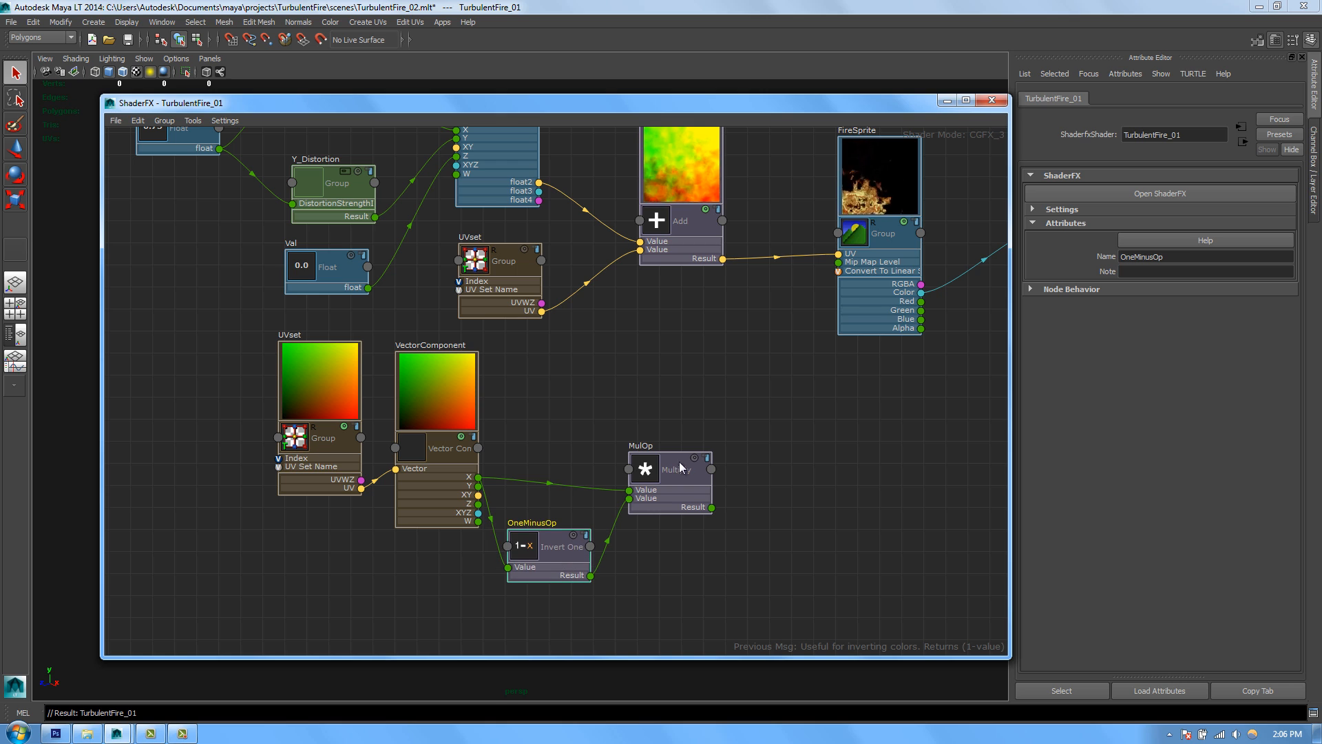
# Step: Show MulOp's preview and align the MulOp and OneMinusOp nodes beside VectorComponent
pyautogui.click(694, 458)
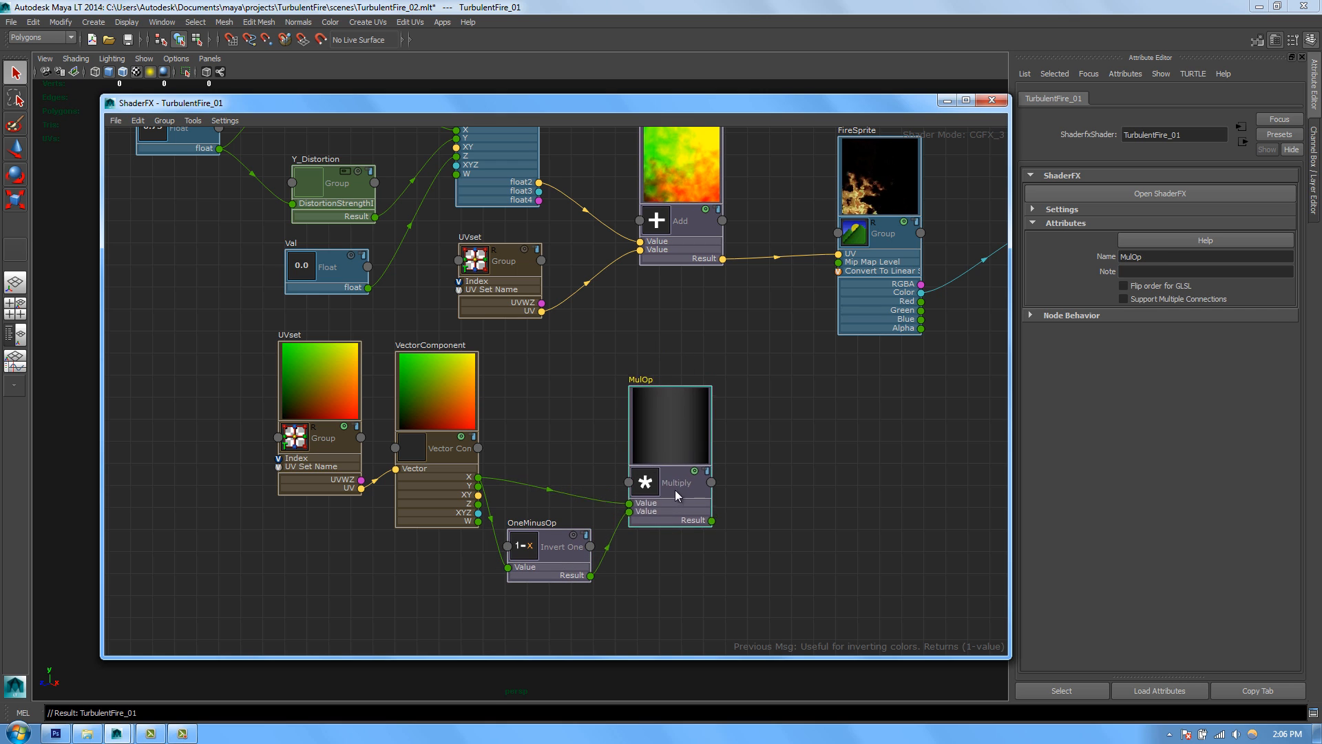
pyautogui.moveTo(675, 490); pyautogui.dragTo(678, 465)
pyautogui.moveTo(571, 548); pyautogui.dragTo(573, 542)
pyautogui.moveTo(652, 466); pyautogui.dragTo(656, 456)
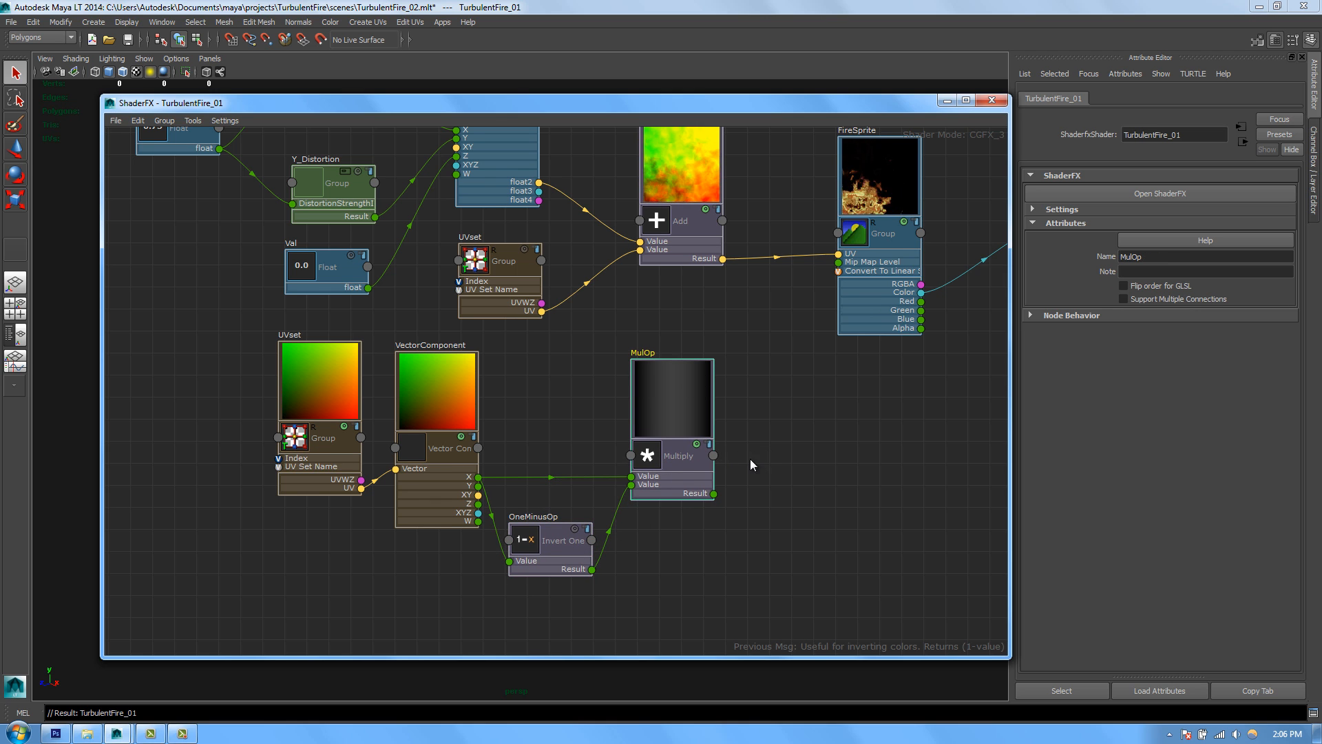
# Step: Add a Pow node beside MulOp and connect MulOp's Result to its X input
pyautogui.moveTo(750, 459); pyautogui.dragTo(604, 411, button='middle')
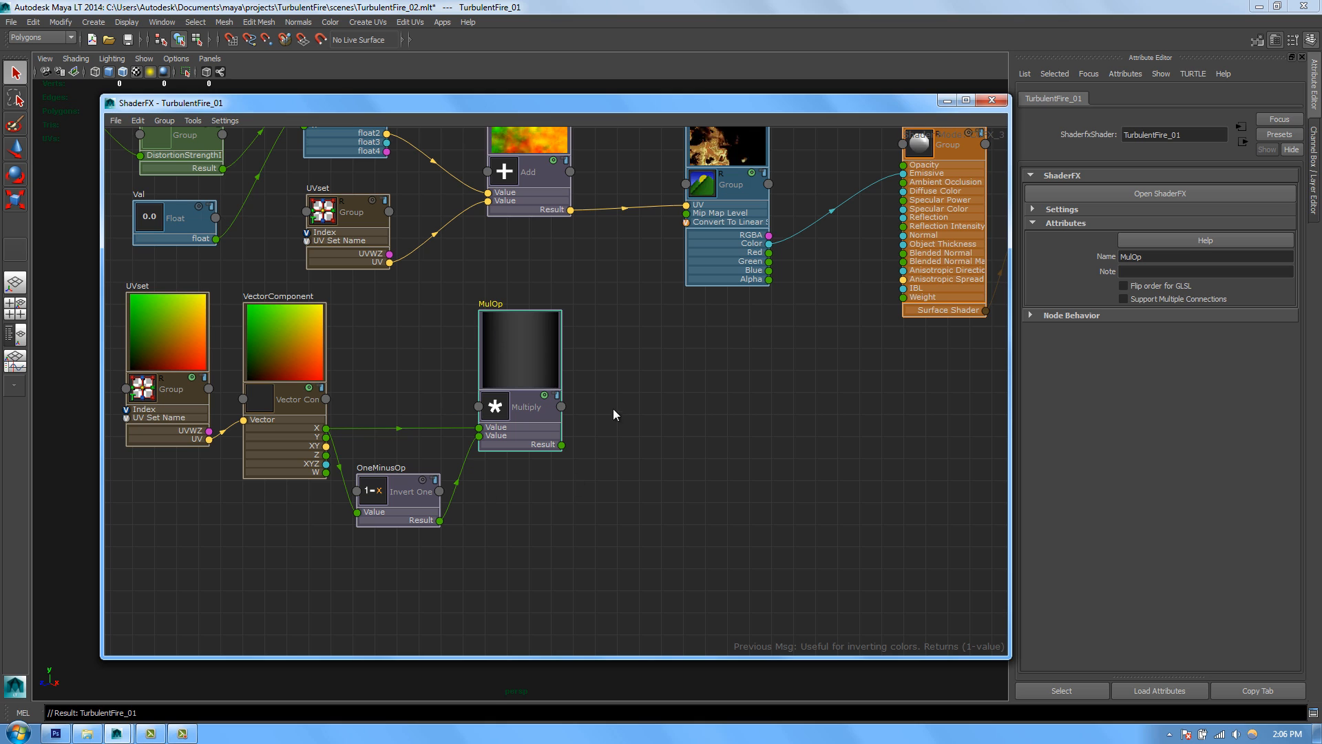
pyautogui.rightClick(616, 372)
pyautogui.moveTo(778, 430)
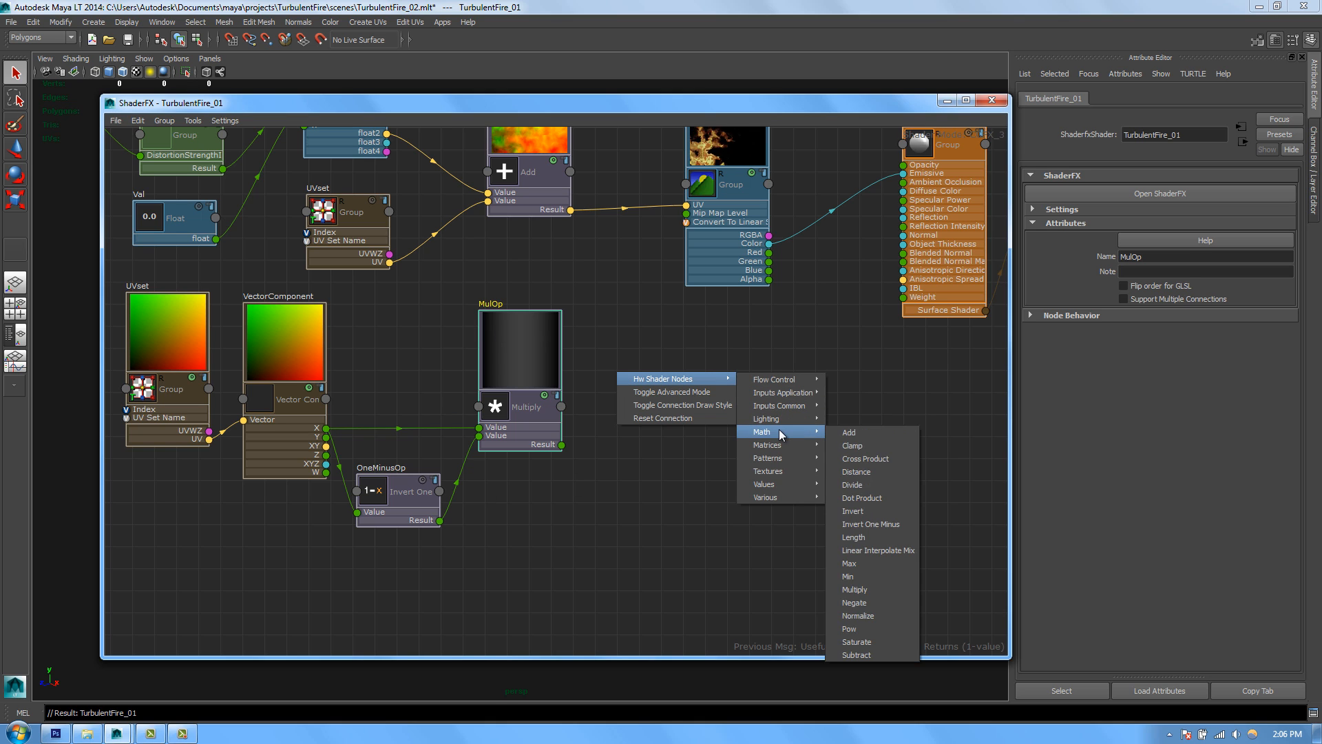
pyautogui.rightClick(643, 409)
pyautogui.moveTo(818, 471)
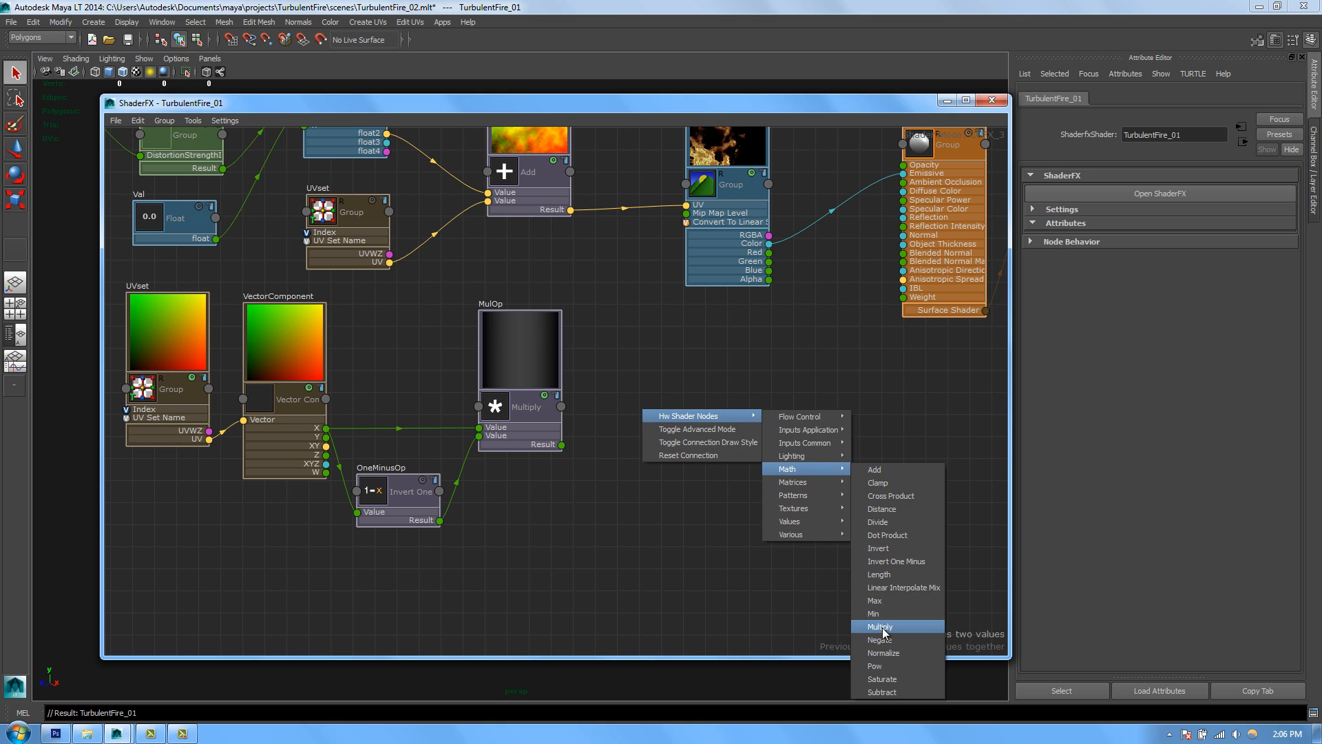
pyautogui.click(879, 666)
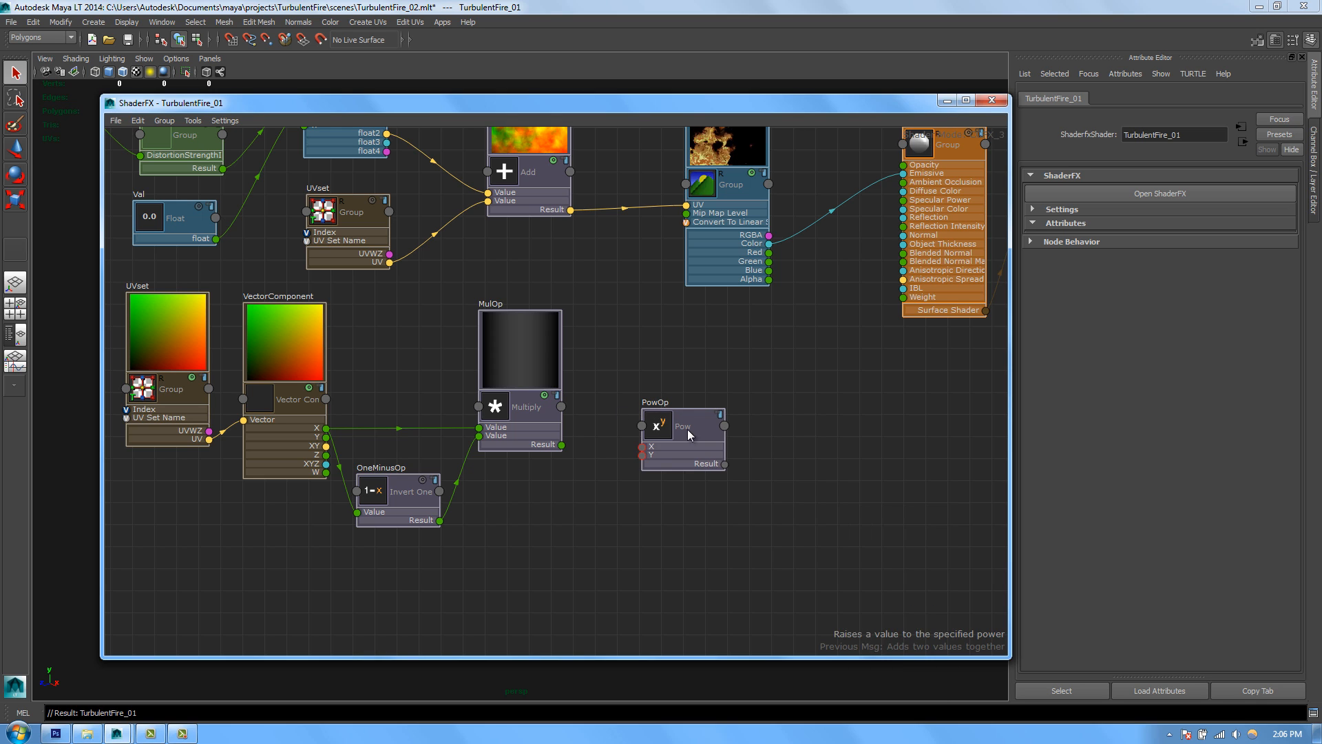
pyautogui.moveTo(688, 433); pyautogui.dragTo(676, 454)
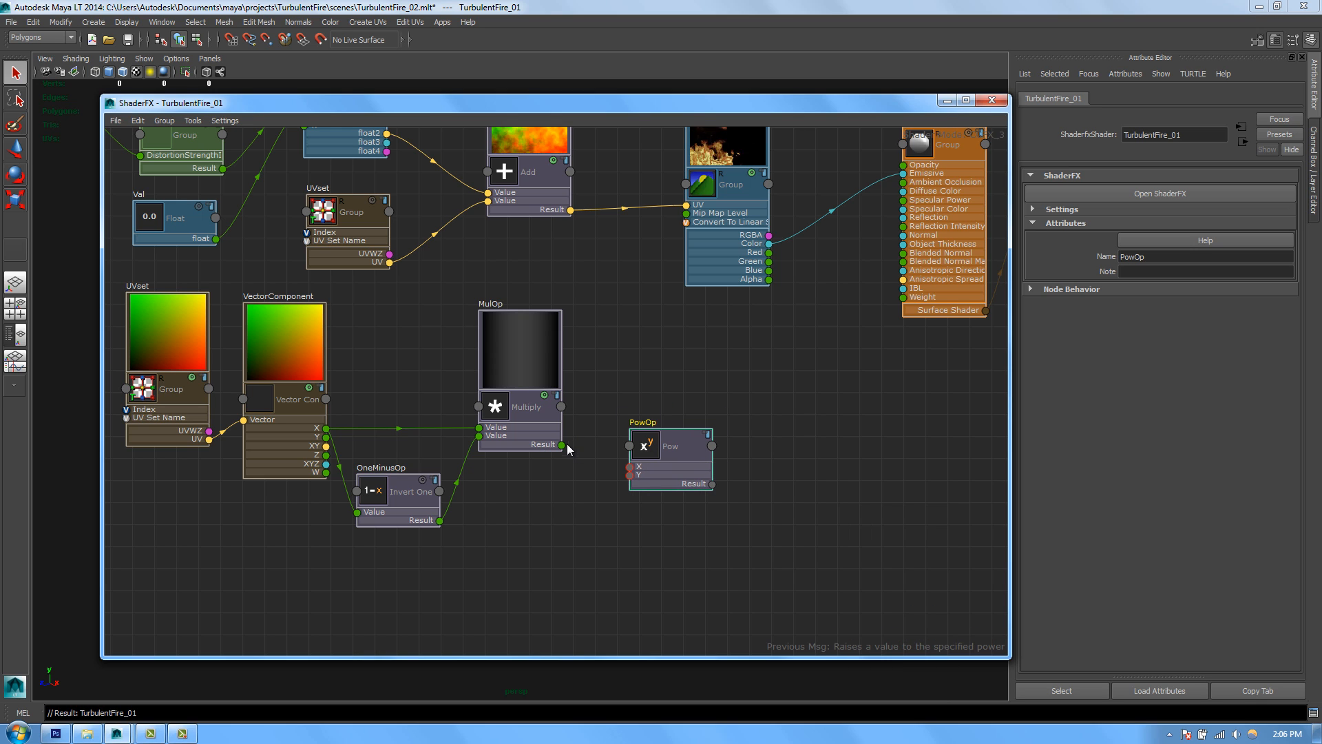
pyautogui.moveTo(568, 446); pyautogui.dragTo(671, 485)
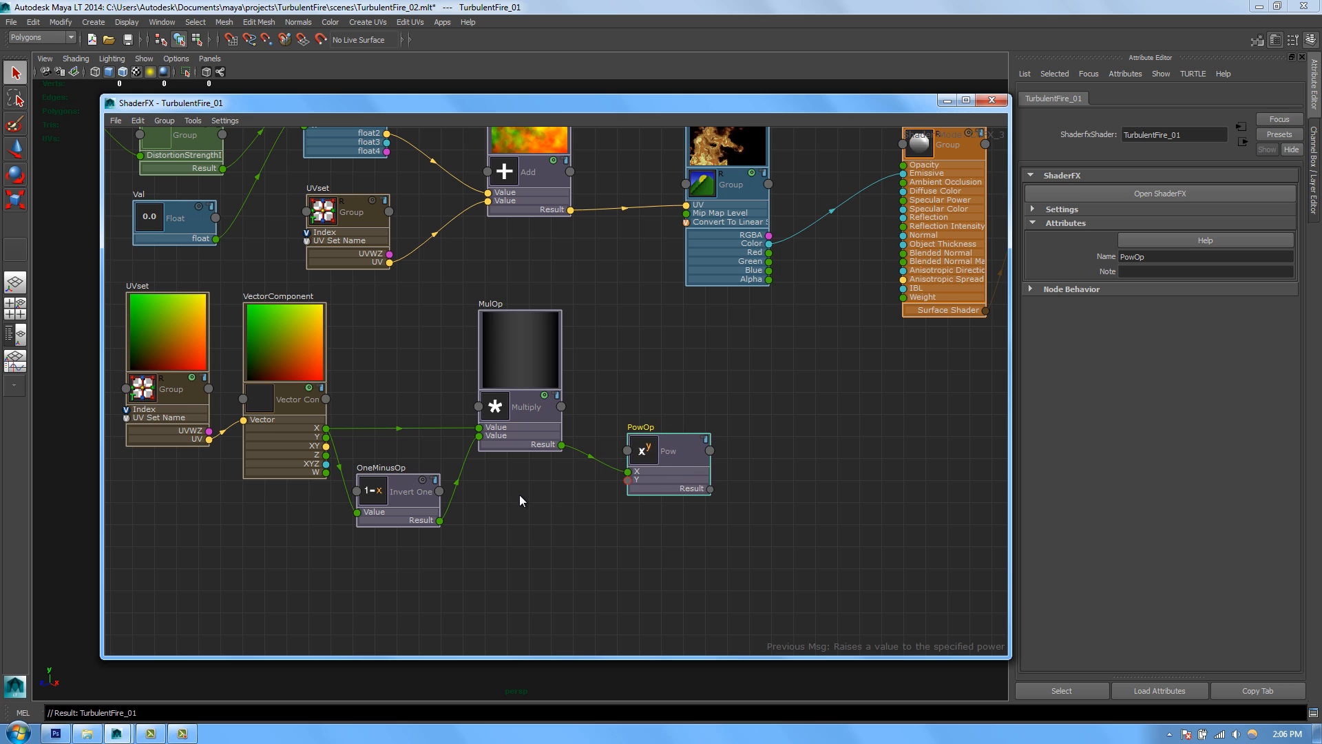
# Step: Add a Float value node below MulOp and connect its float output to PowOp's Y input
pyautogui.rightClick(519, 494)
pyautogui.moveTo(609, 501)
pyautogui.moveTo(682, 609)
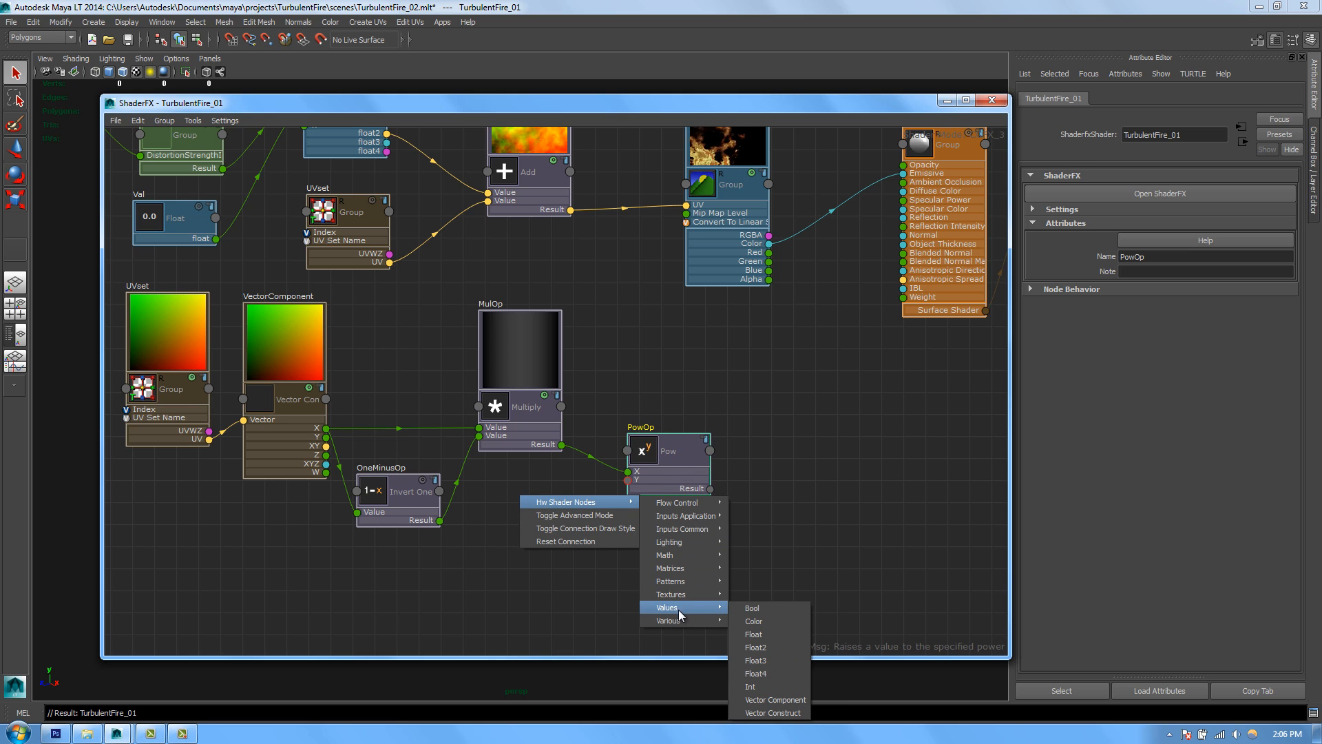
pyautogui.click(763, 635)
pyautogui.moveTo(573, 510); pyautogui.dragTo(627, 480)
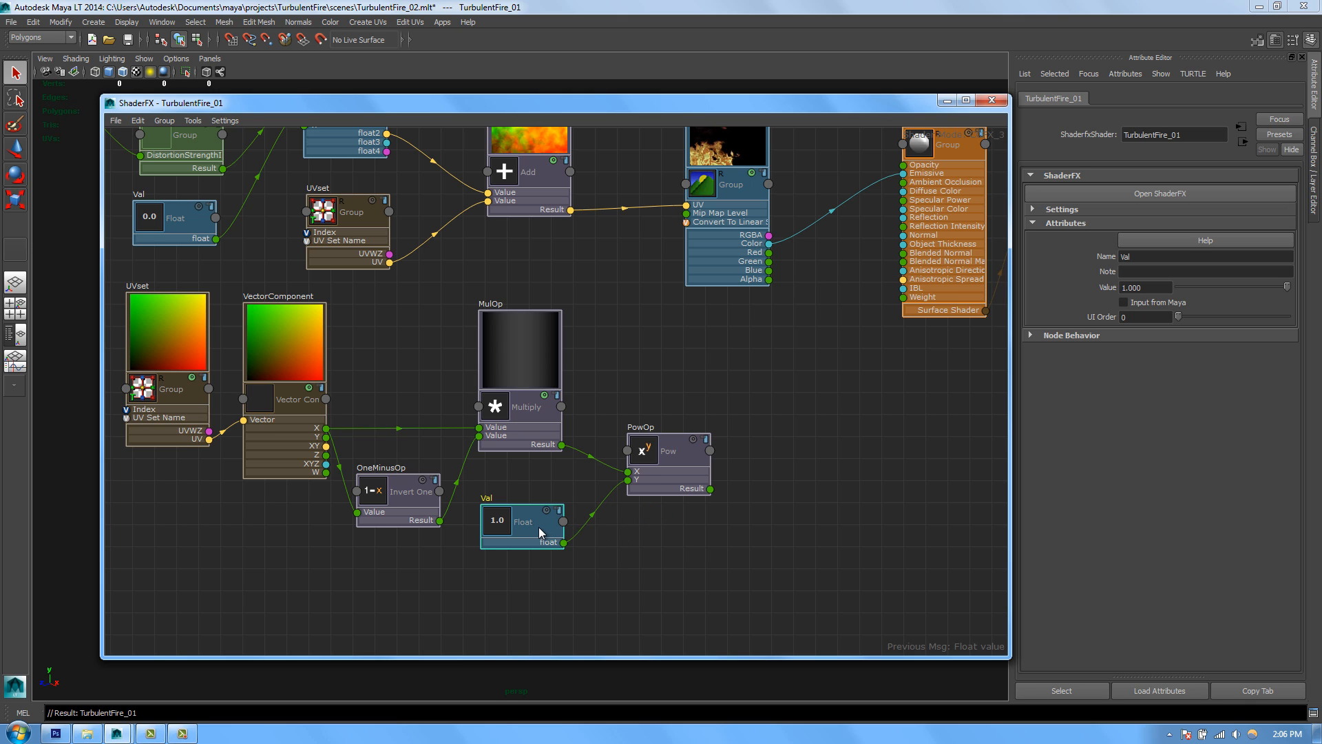
pyautogui.moveTo(541, 526); pyautogui.dragTo(545, 515)
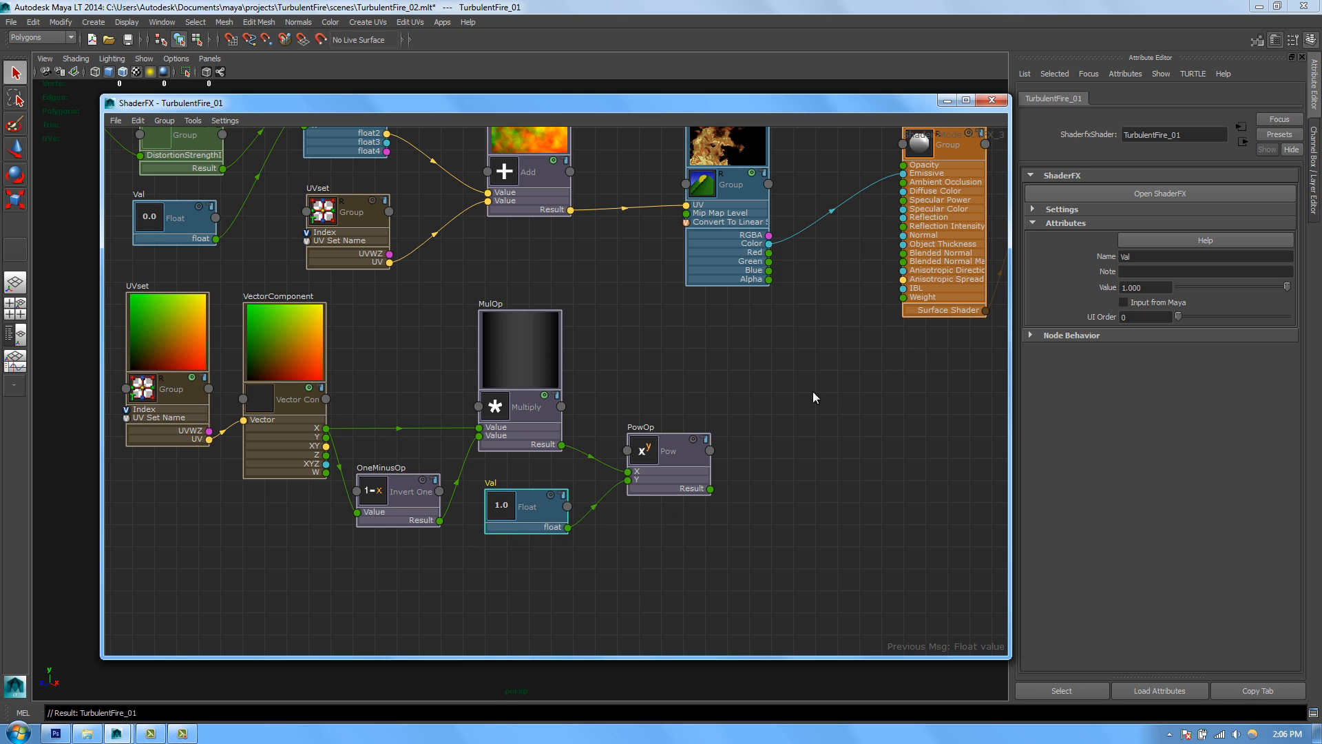
# Step: Show PowOp's preview and try the connected Float at 3, settling on a value of 0.5
pyautogui.click(694, 439)
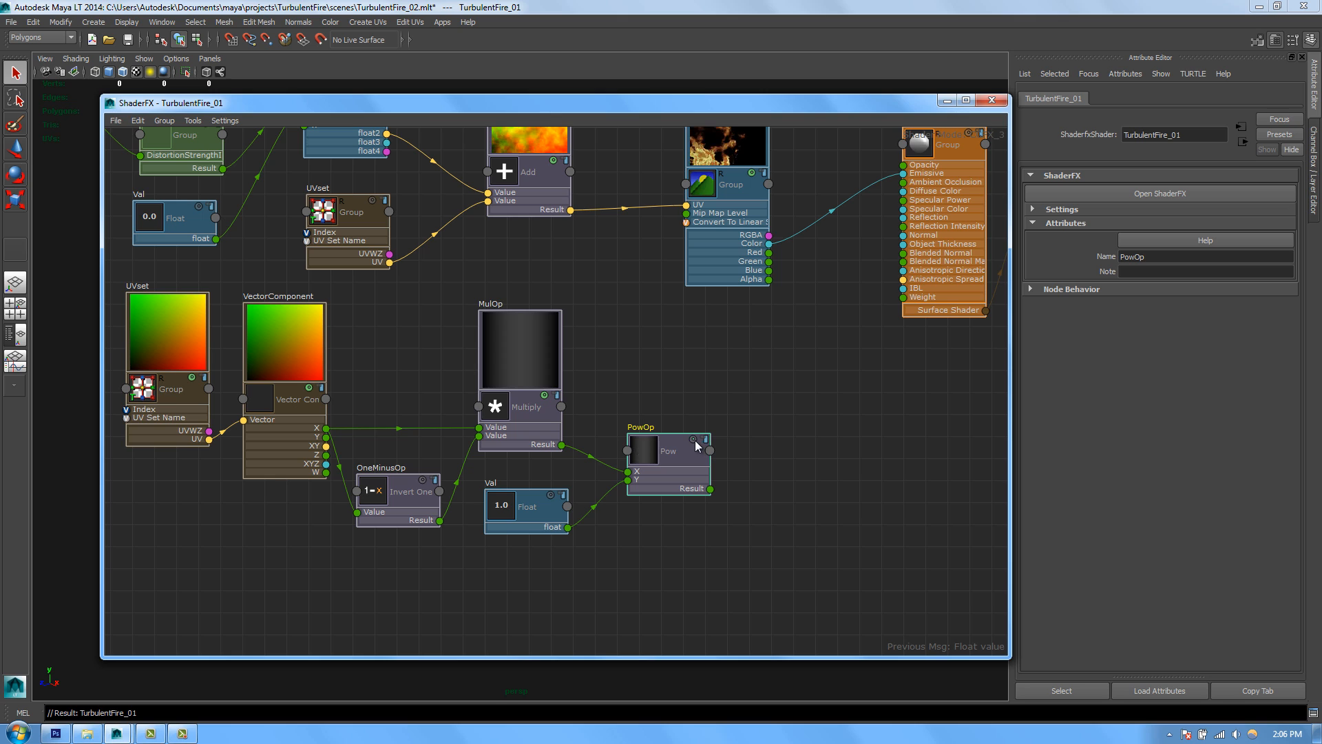
pyautogui.click(510, 523)
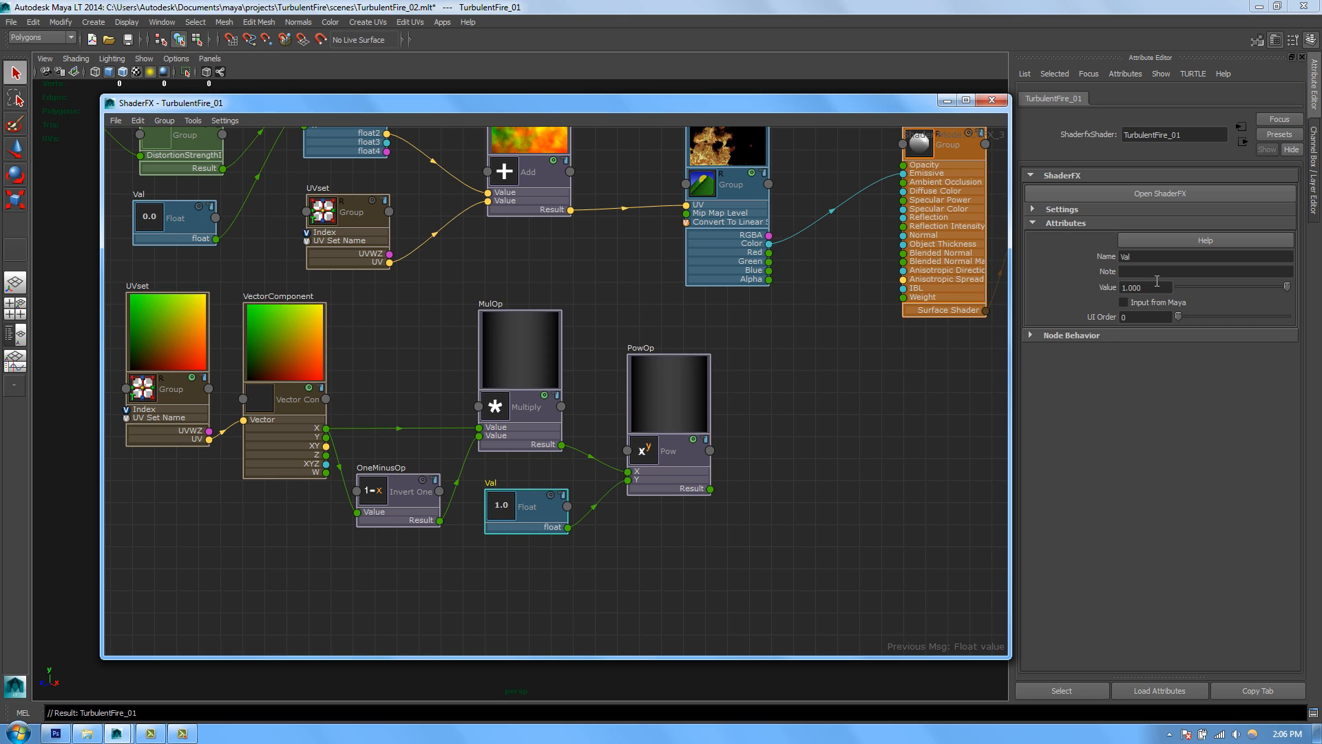
pyautogui.write('3')
pyautogui.press('Return')
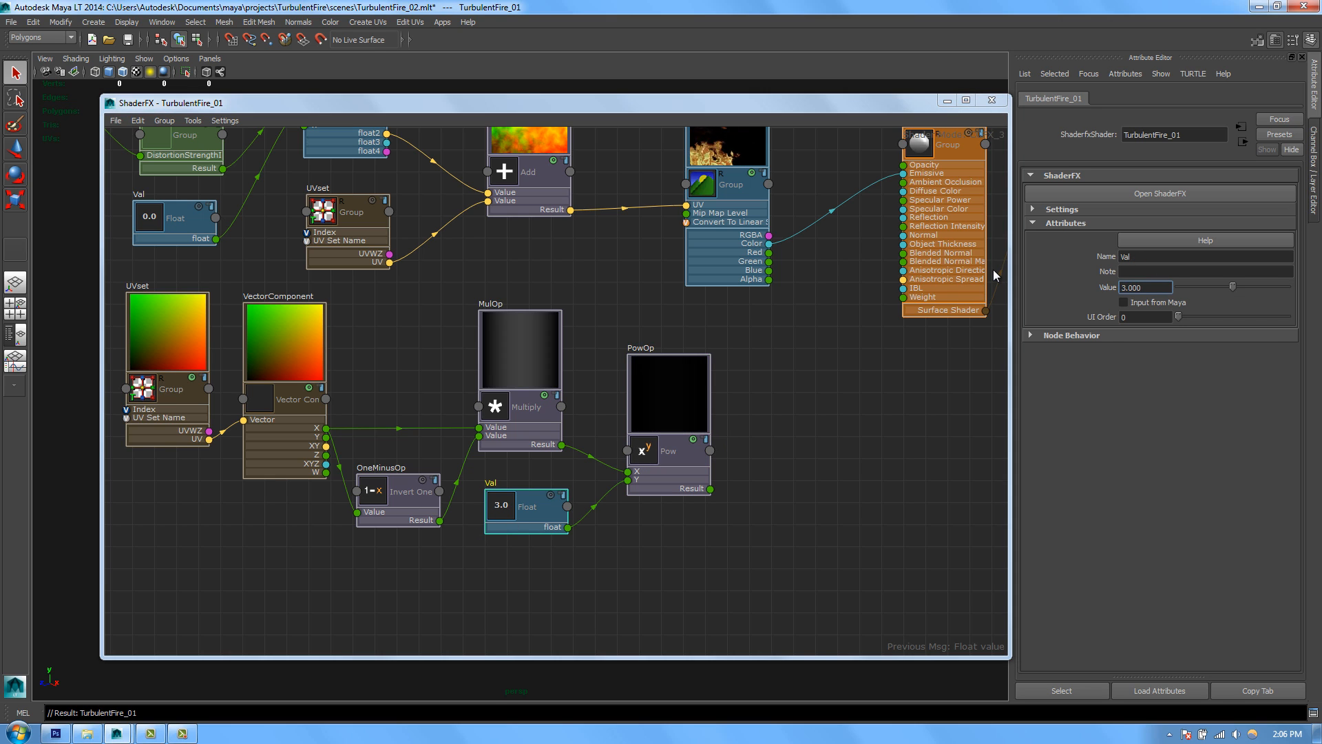
pyautogui.write('0.5')
pyautogui.press('Return')
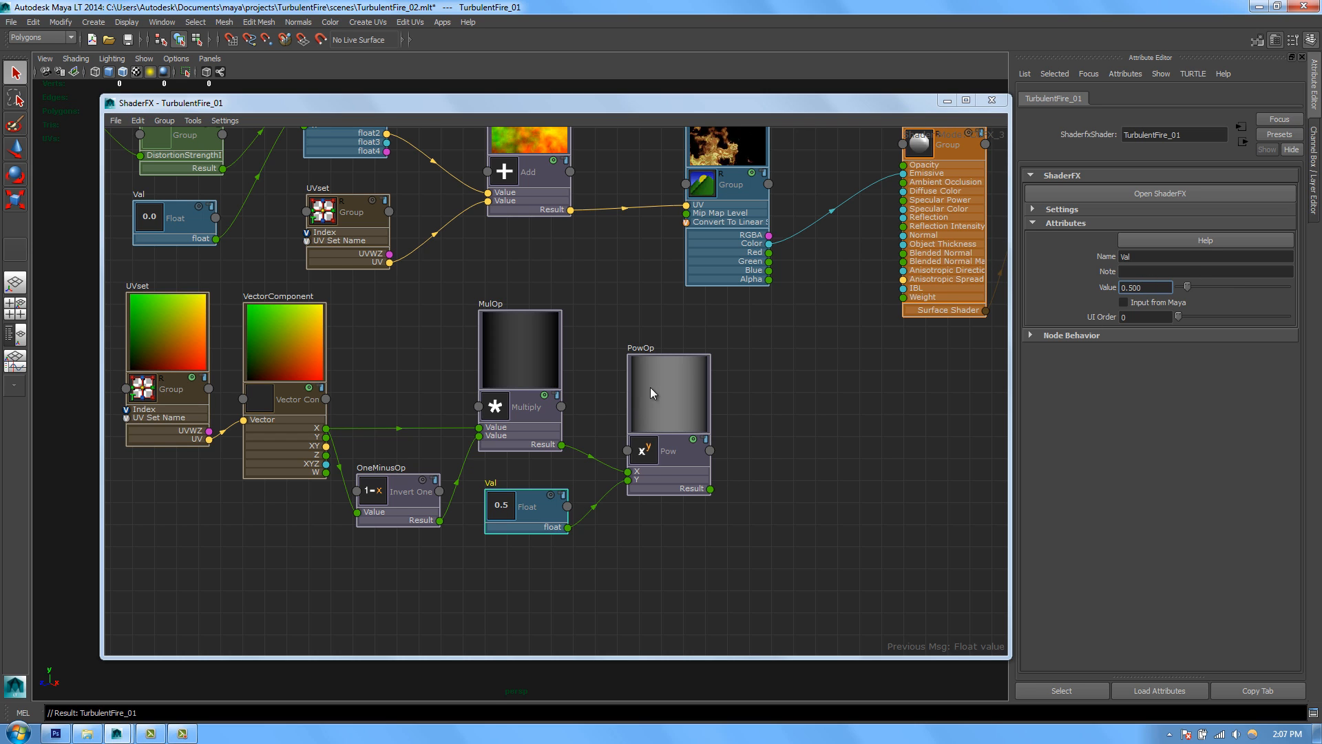
# Step: Move the whole mask node chain, from the lower UVset to PowOp, further left and slightly down
pyautogui.click(673, 398)
pyautogui.doubleClick(673, 398)
pyautogui.keyDown('alt'); pyautogui.moveTo(686, 442); pyautogui.dragTo(798, 389, button='middle'); pyautogui.keyUp('alt')
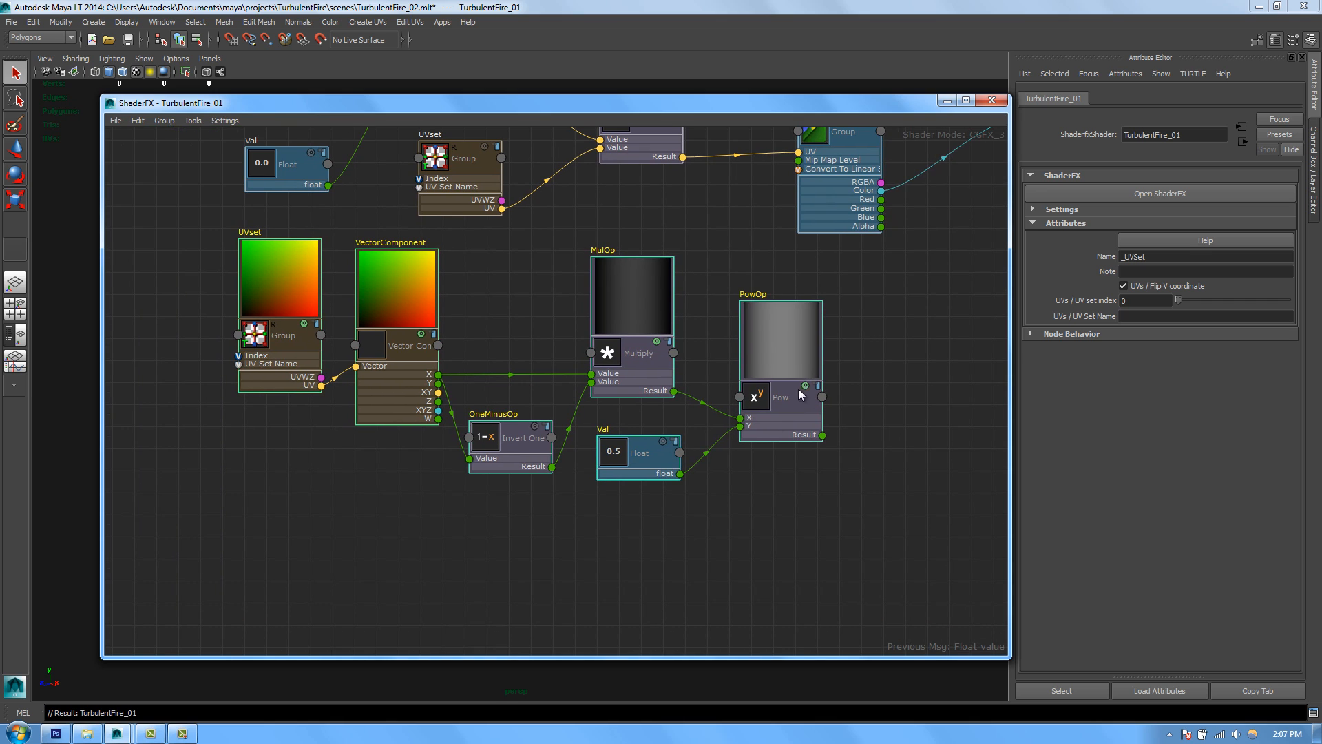
pyautogui.click(804, 385)
pyautogui.click(806, 386)
pyautogui.moveTo(800, 354); pyautogui.dragTo(535, 380)
pyautogui.click(667, 416)
pyautogui.keyDown('alt'); pyautogui.moveTo(667, 416); pyautogui.dragTo(855, 367, button='middle'); pyautogui.keyUp('alt')
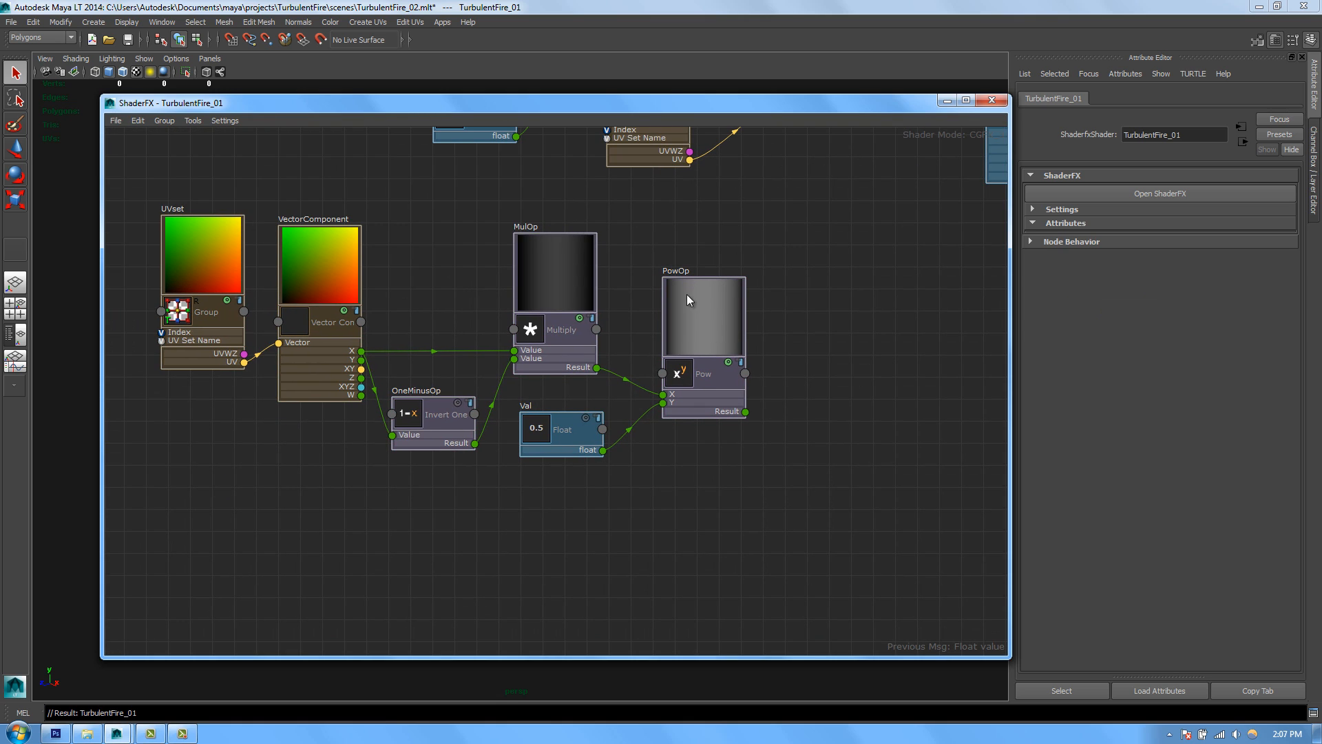
# Step: Add a second Multiply node after PowOp, feed it PowOp's Result and VectorComponent's Y output, and show its preview
pyautogui.rightClick(774, 354)
pyautogui.moveTo(782, 362)
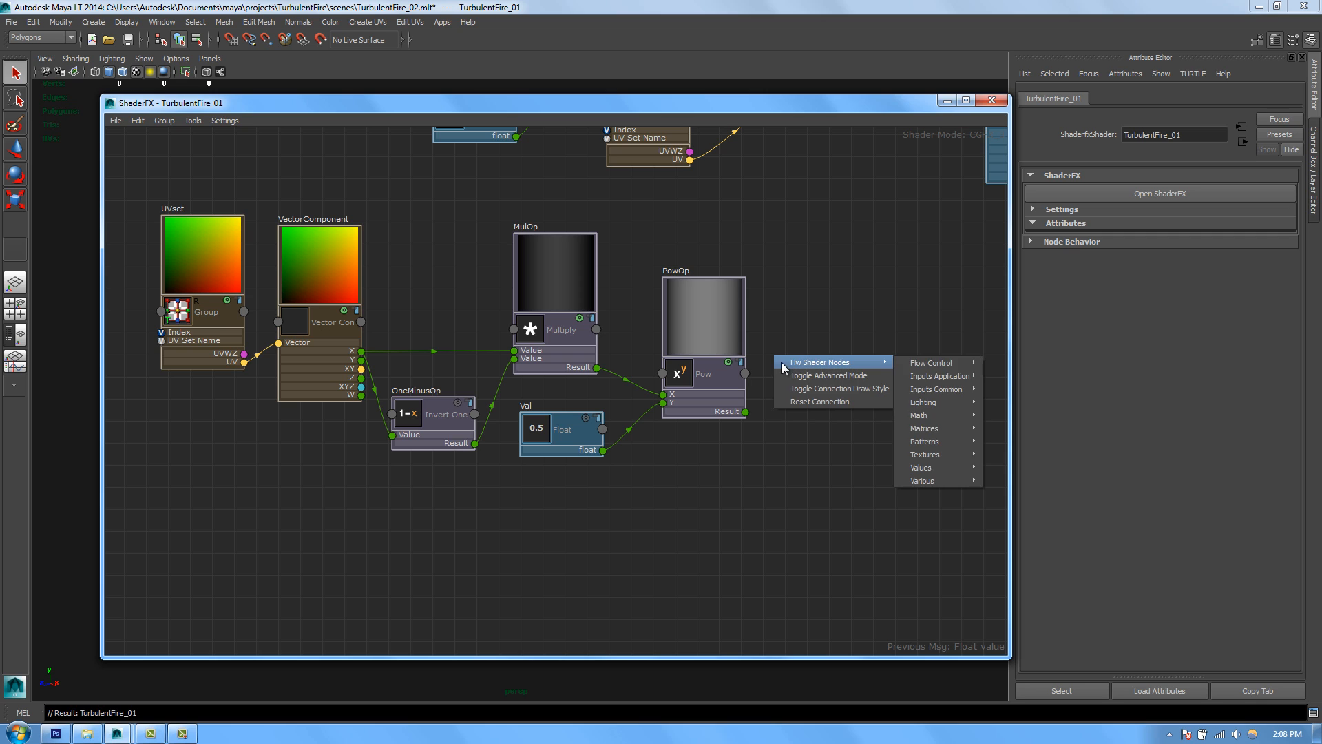
pyautogui.moveTo(954, 412)
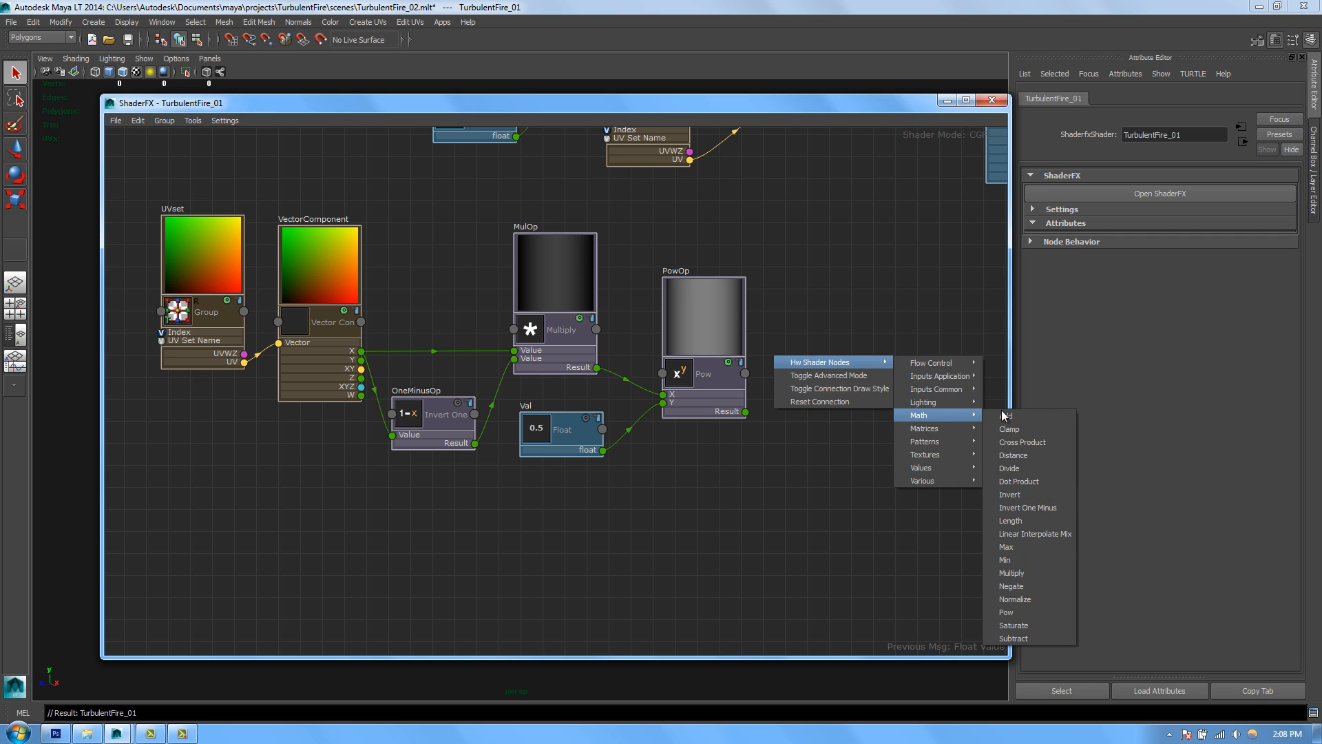
pyautogui.click(1030, 572)
pyautogui.moveTo(829, 387); pyautogui.dragTo(841, 439)
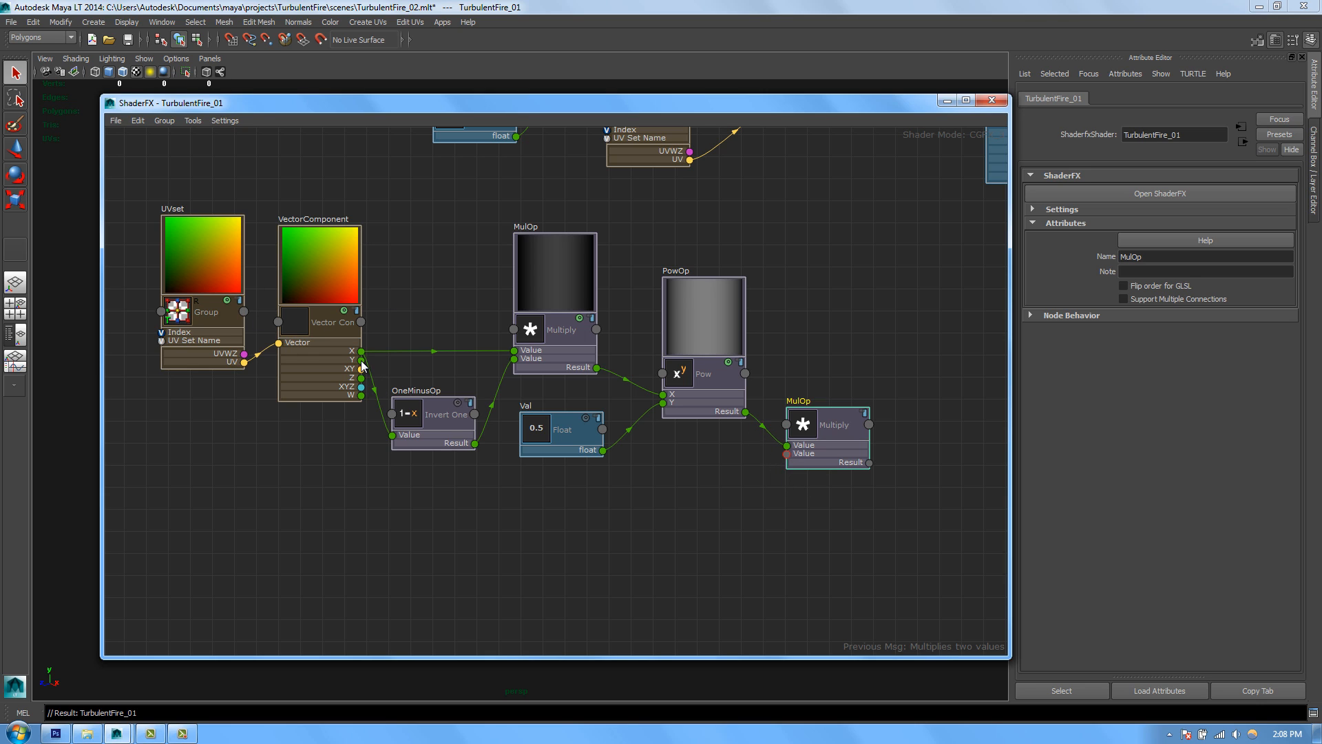
pyautogui.moveTo(504, 384); pyautogui.dragTo(788, 453)
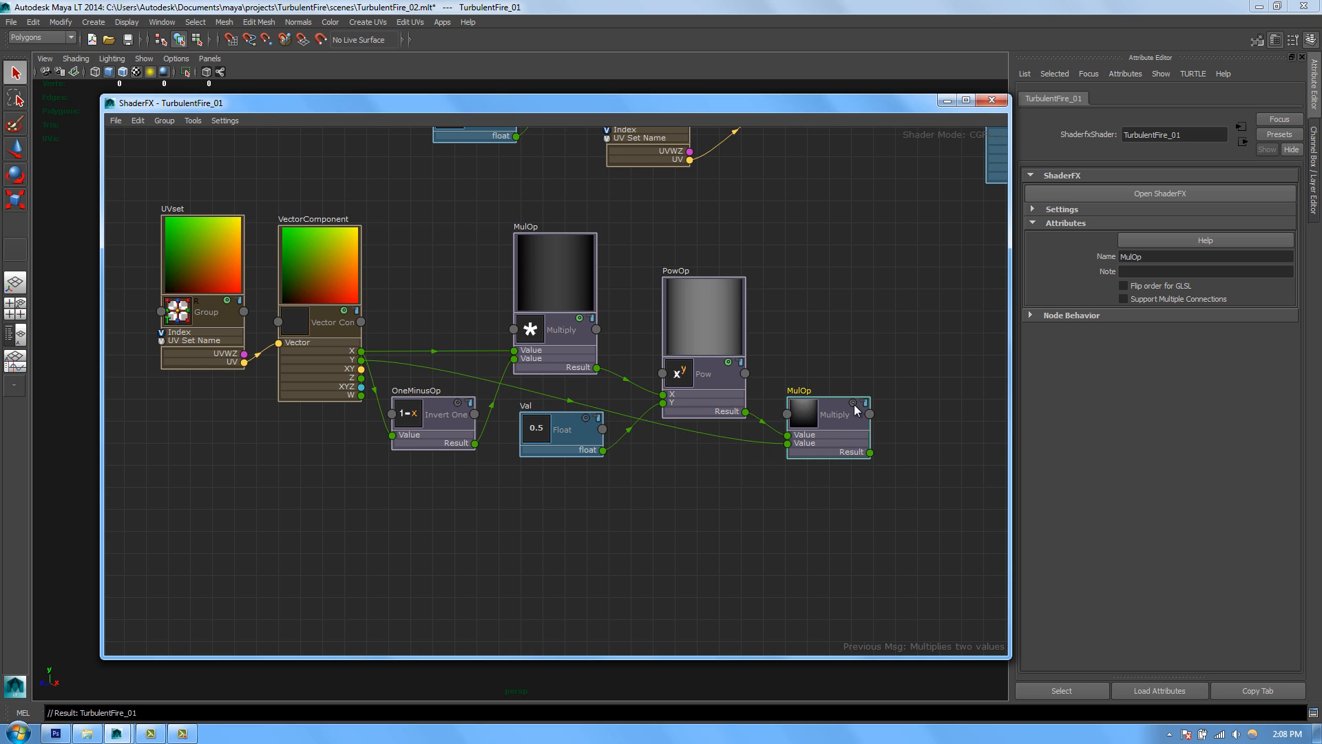
pyautogui.click(853, 410)
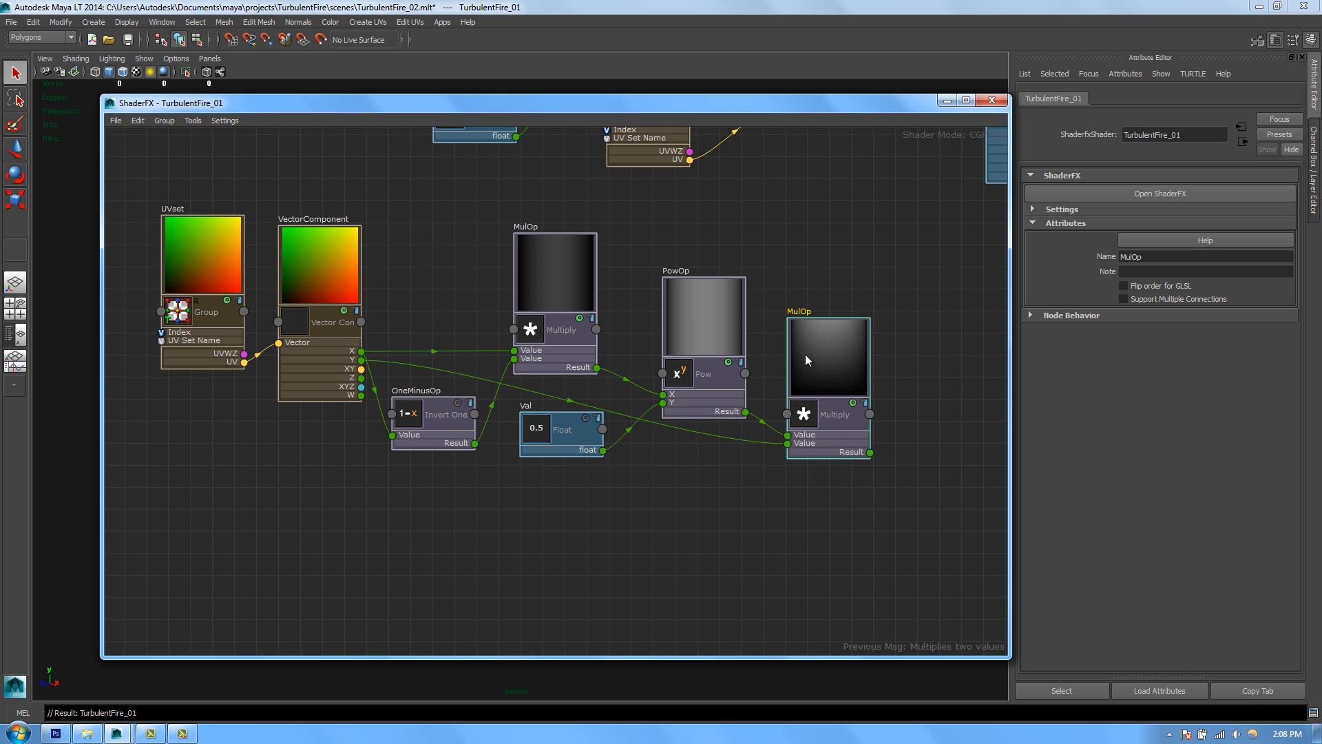
# Step: Duplicate OneMinusOp below PowOp, feed it VectorComponent's Y output and connect its Result to the last MulOp's second Value input
pyautogui.click(445, 443)
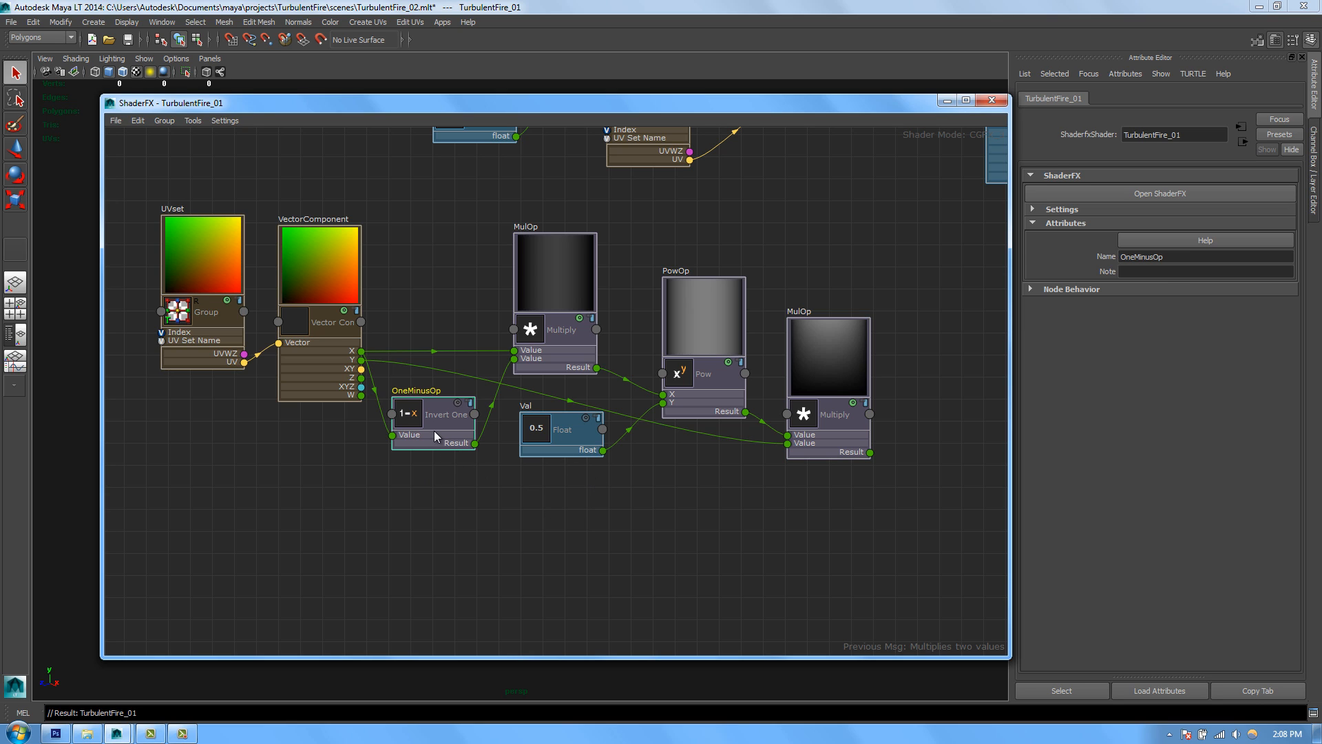
pyautogui.hotkey('ctrl', 'v')
pyautogui.moveTo(292, 240); pyautogui.dragTo(709, 490)
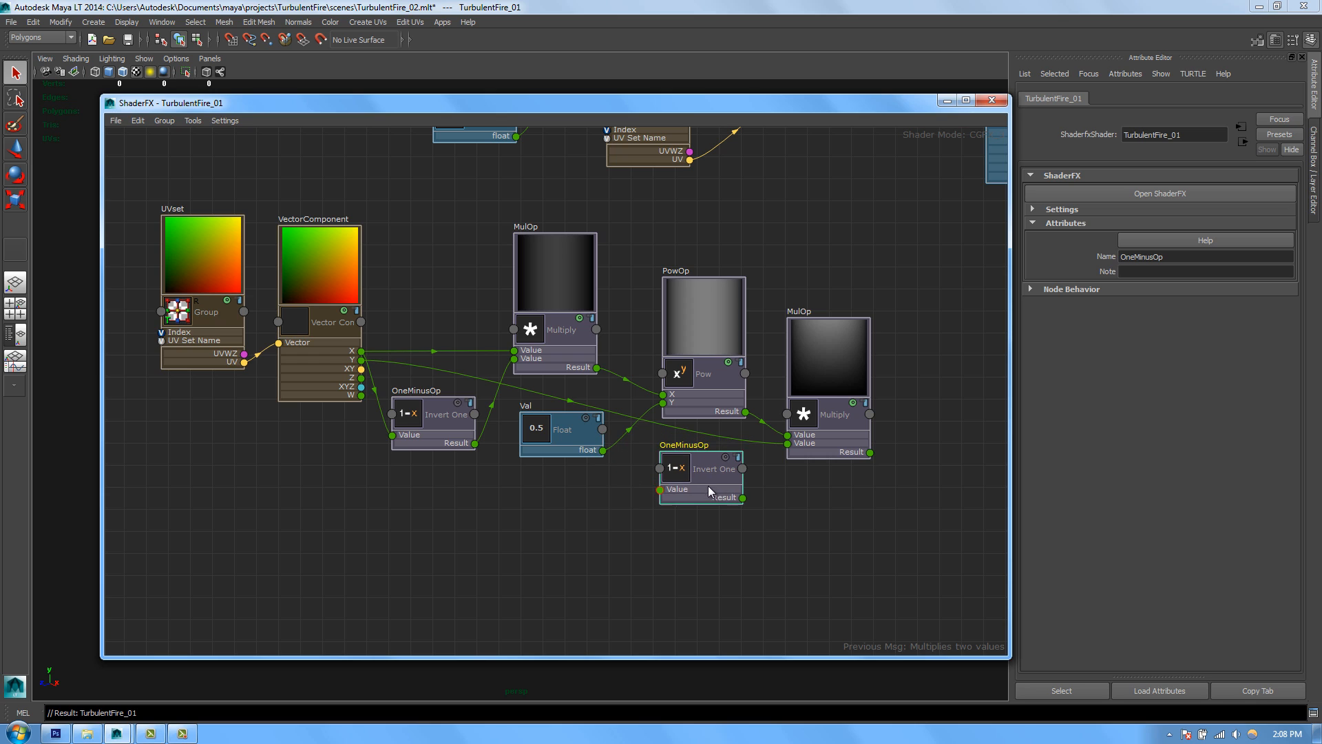
pyautogui.moveTo(363, 360); pyautogui.dragTo(678, 496)
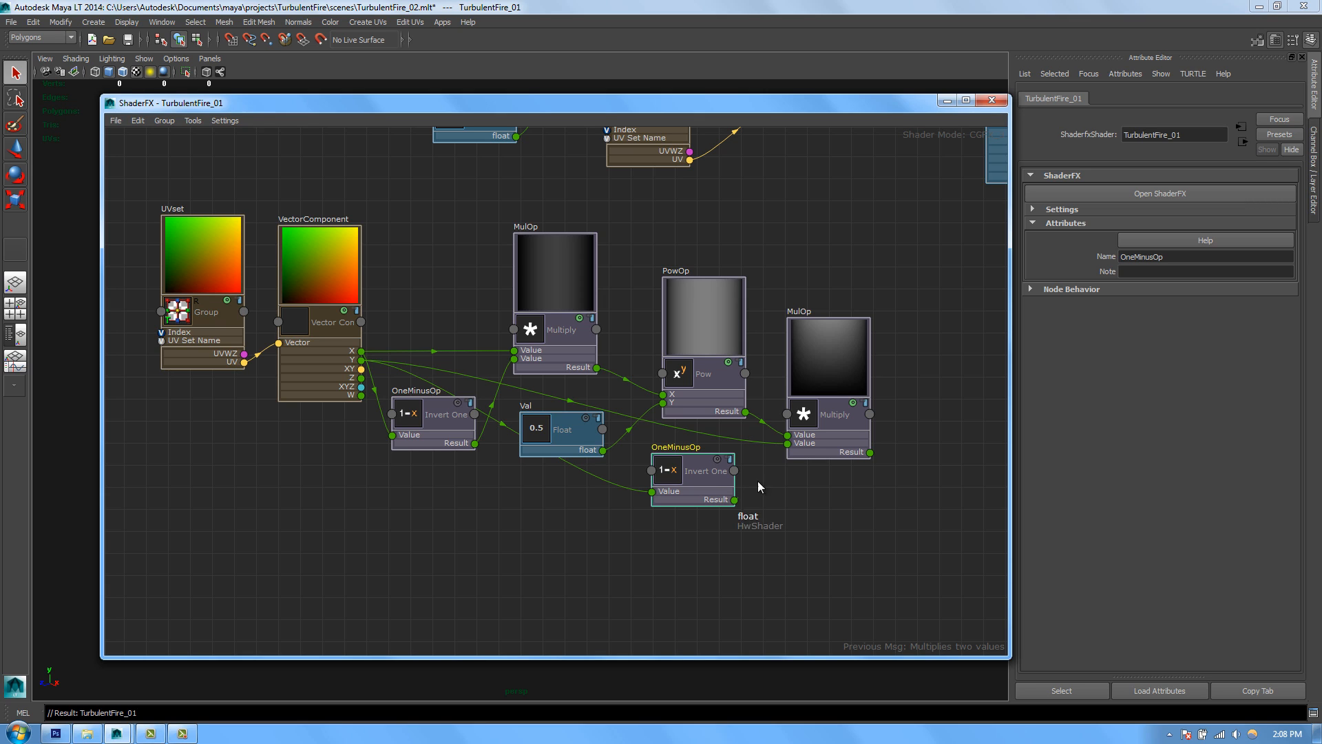
pyautogui.moveTo(757, 481); pyautogui.dragTo(787, 442)
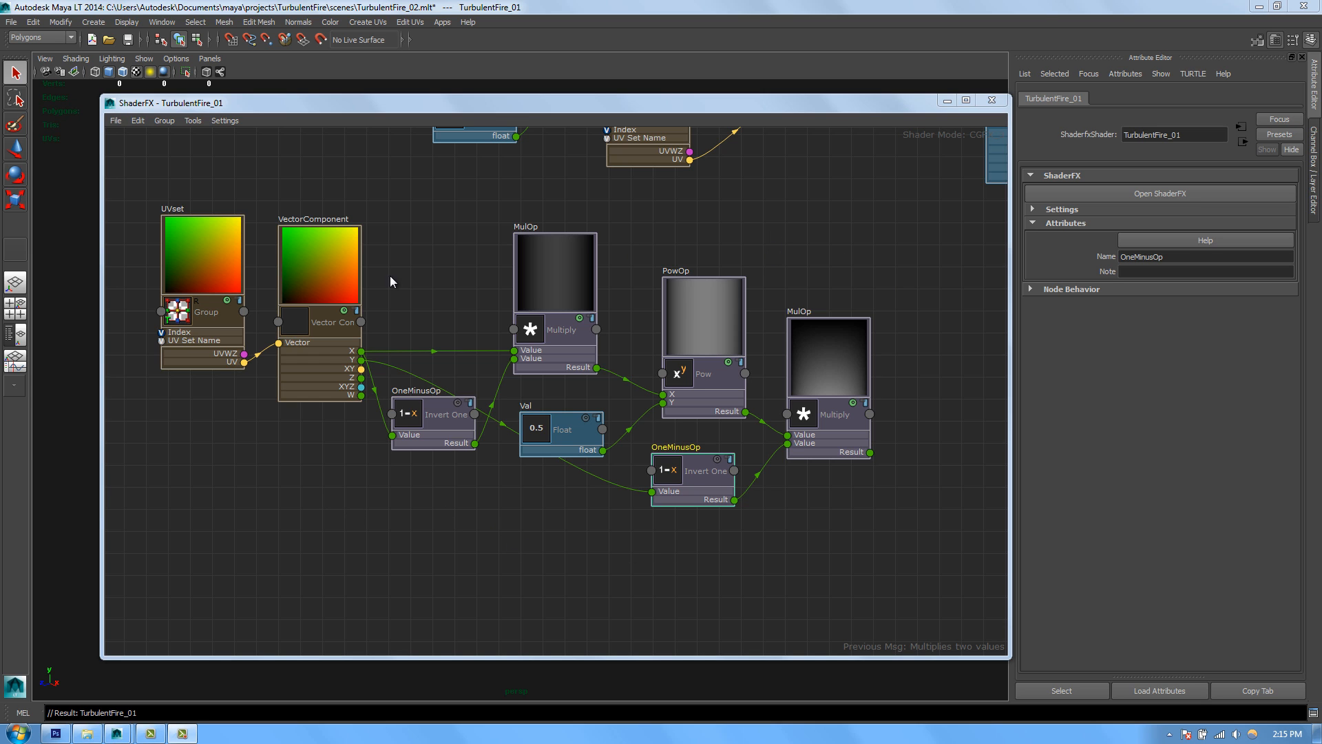
# Step: Select the complete mask node chain ending in the last MulOp and move it closer beneath the distortion network
pyautogui.keyDown('alt'); pyautogui.moveTo(843, 231); pyautogui.dragTo(720, 442, button='middle'); pyautogui.keyUp('alt')
pyautogui.scroll(-1, 767, 398)
pyautogui.keyDown('alt'); pyautogui.moveTo(755, 380); pyautogui.dragTo(755, 343, button='middle'); pyautogui.keyUp('alt')
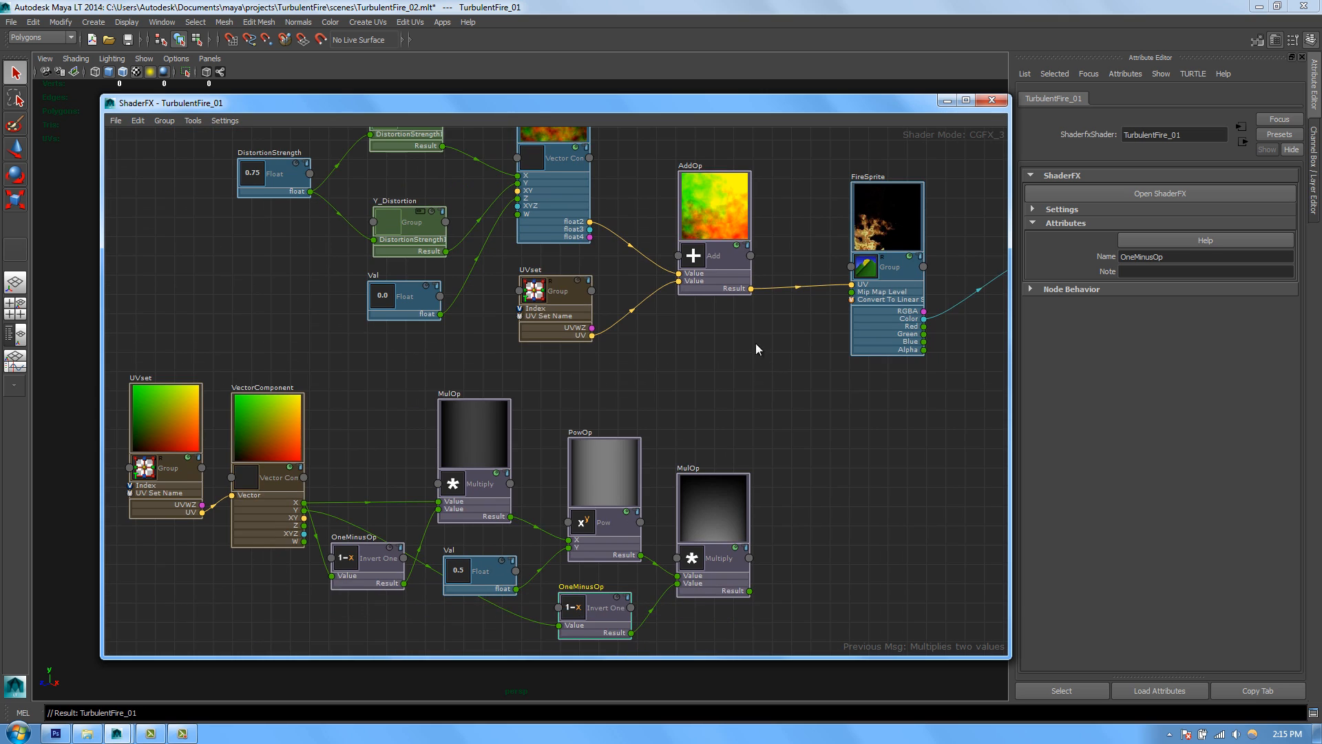
pyautogui.keyDown('alt'); pyautogui.moveTo(776, 417); pyautogui.dragTo(797, 412, button='middle'); pyautogui.keyUp('alt')
pyautogui.doubleClick(745, 517)
pyautogui.moveTo(756, 488); pyautogui.dragTo(593, 424)
pyautogui.keyDown('alt'); pyautogui.moveTo(685, 409); pyautogui.dragTo(701, 453, button='middle'); pyautogui.keyUp('alt')
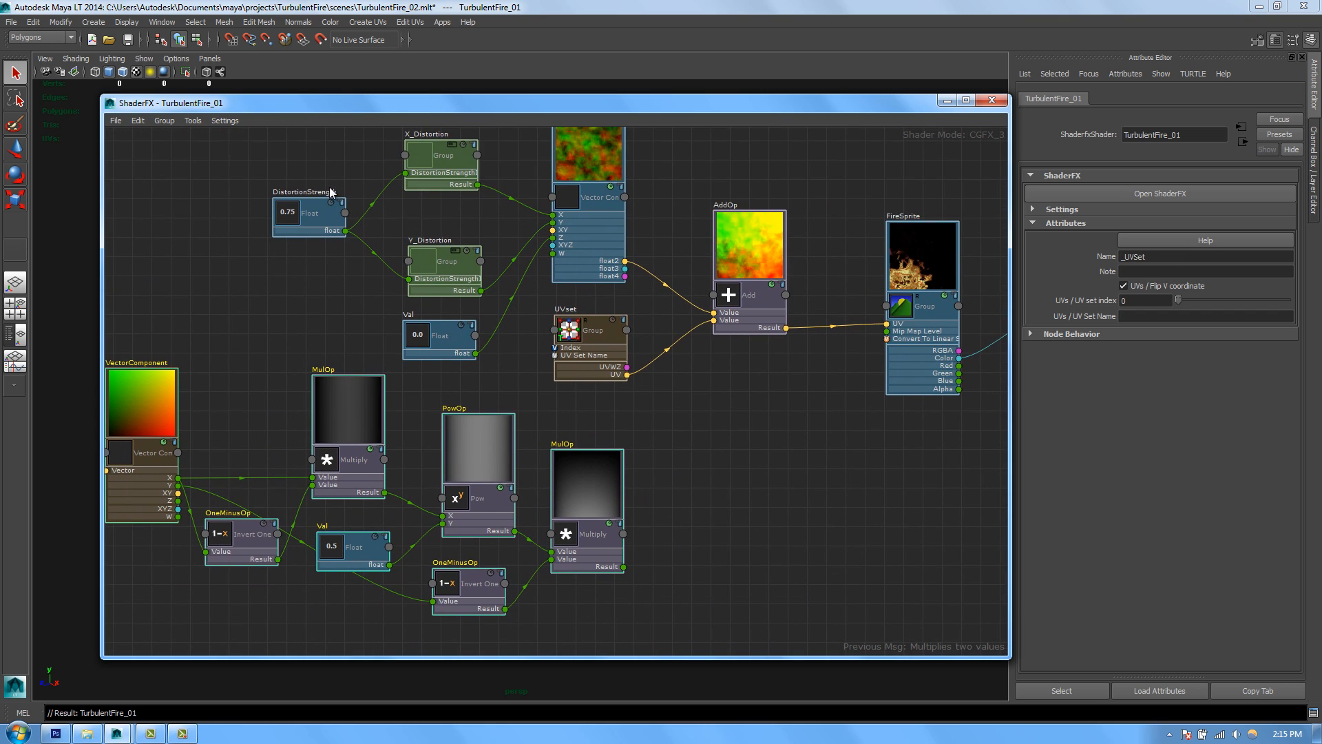
# Step: Group the selected mask nodes, place the group below the remaining UVset and name it Mask
pyautogui.click(166, 125)
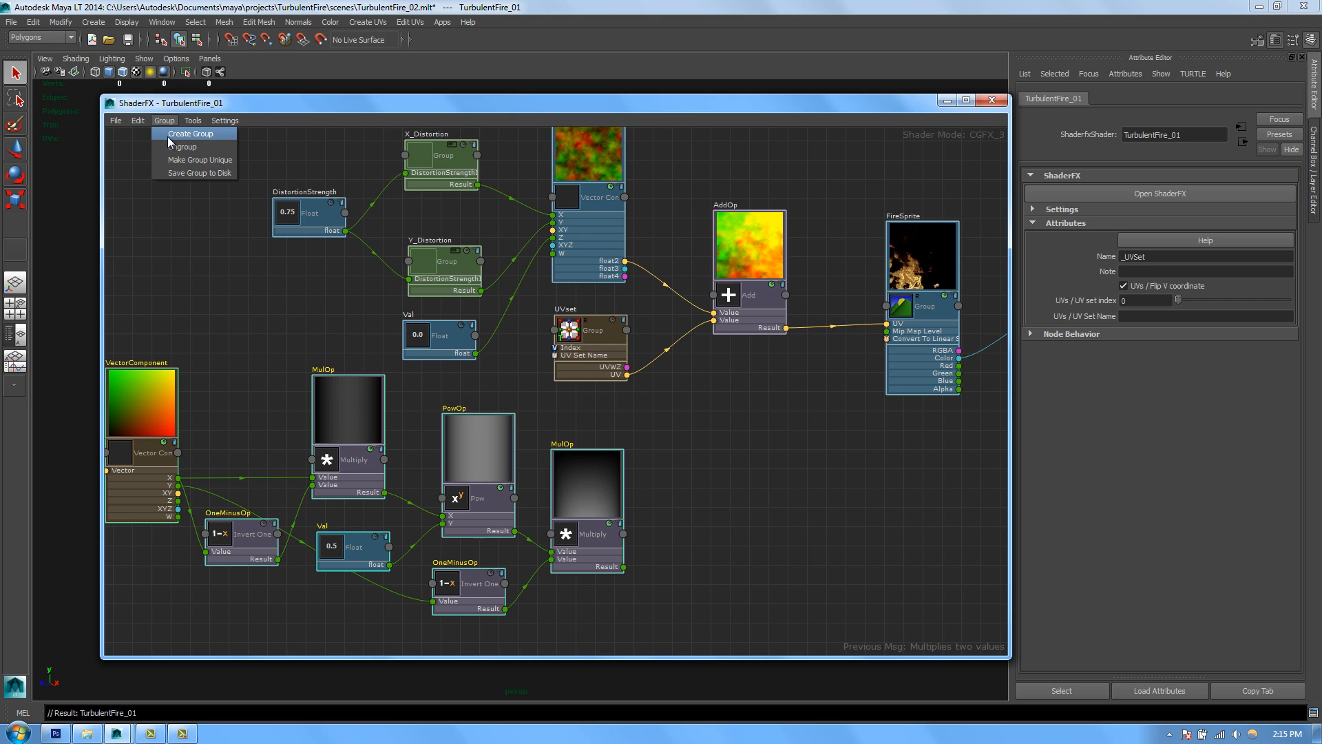
pyautogui.click(168, 142)
pyautogui.moveTo(327, 516); pyautogui.dragTo(603, 435)
pyautogui.moveTo(1162, 255); pyautogui.dragTo(967, 281)
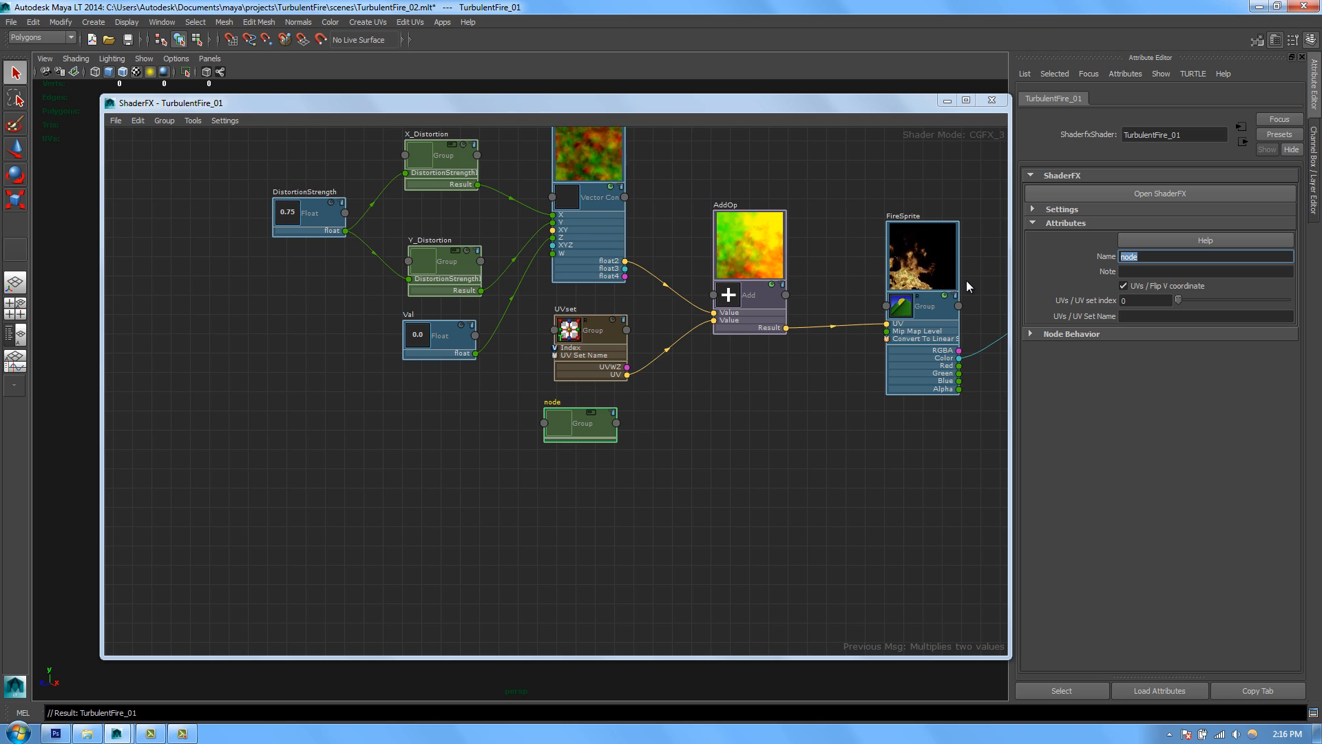
pyautogui.write('Mask')
pyautogui.press('Return')
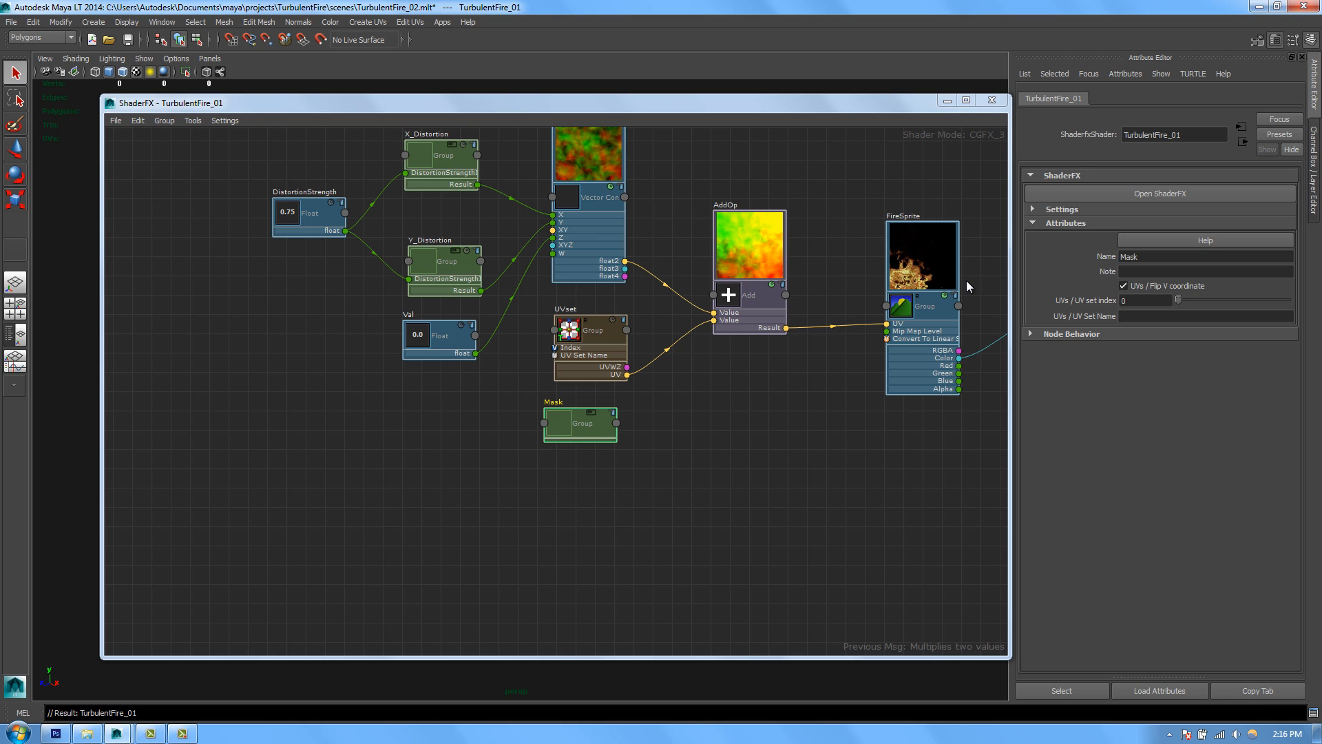
# Step: Inside the Mask group, connect the last MulOp's Result to the group's output node, then exit and position Mask below UVset
pyautogui.doubleClick(594, 415)
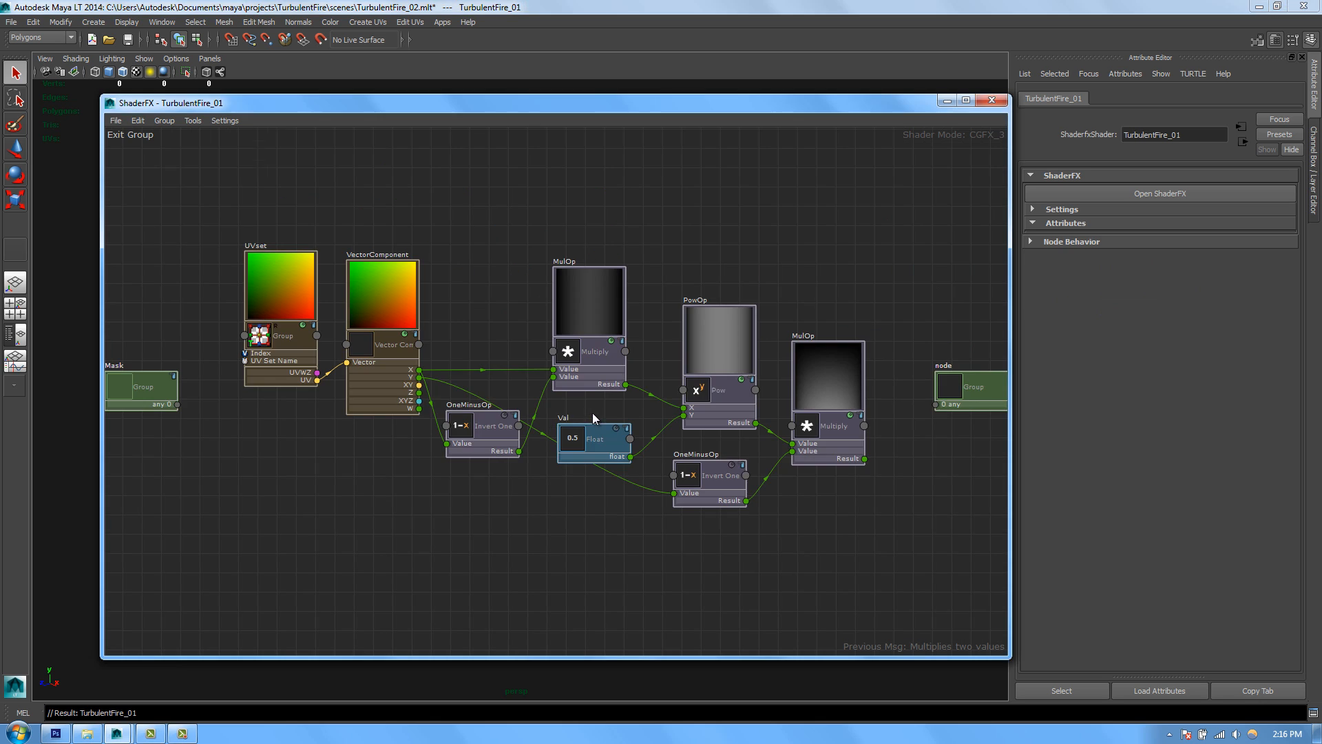
pyautogui.moveTo(682, 392); pyautogui.dragTo(642, 339, button='middle')
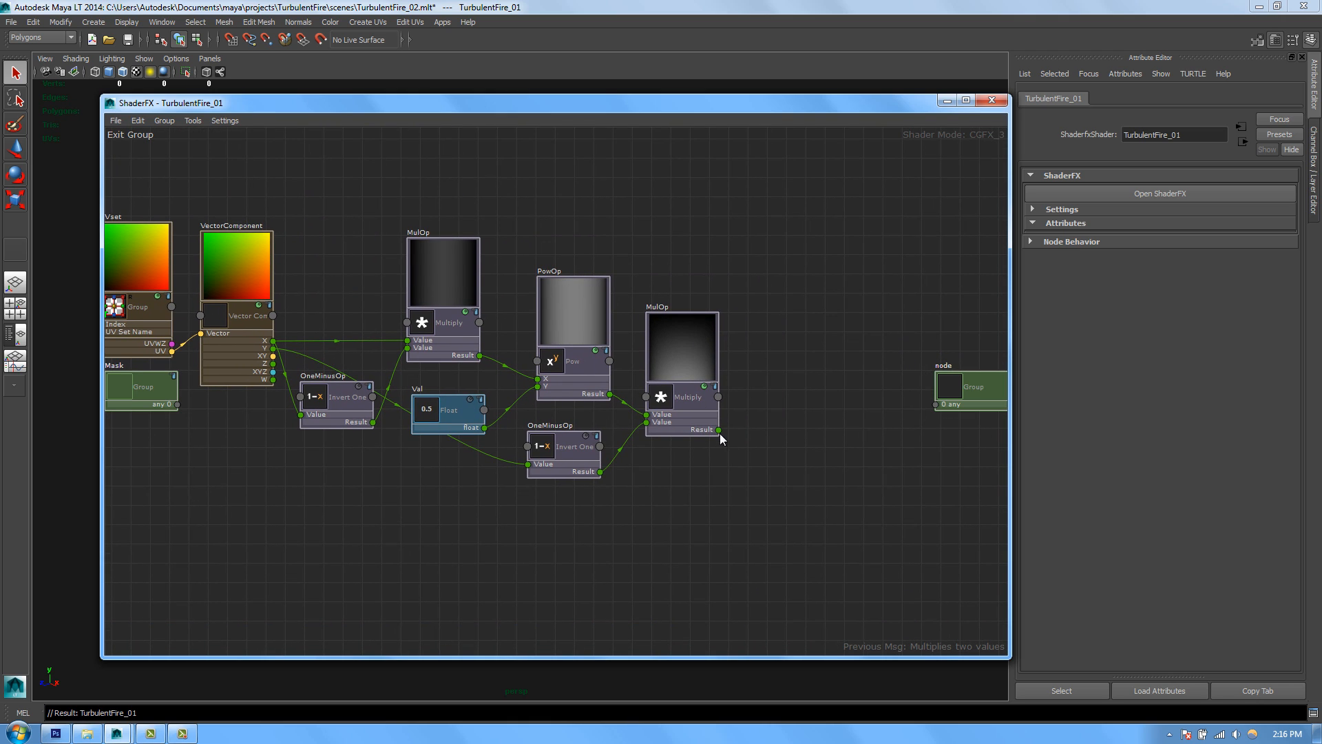
pyautogui.moveTo(719, 430); pyautogui.dragTo(937, 407)
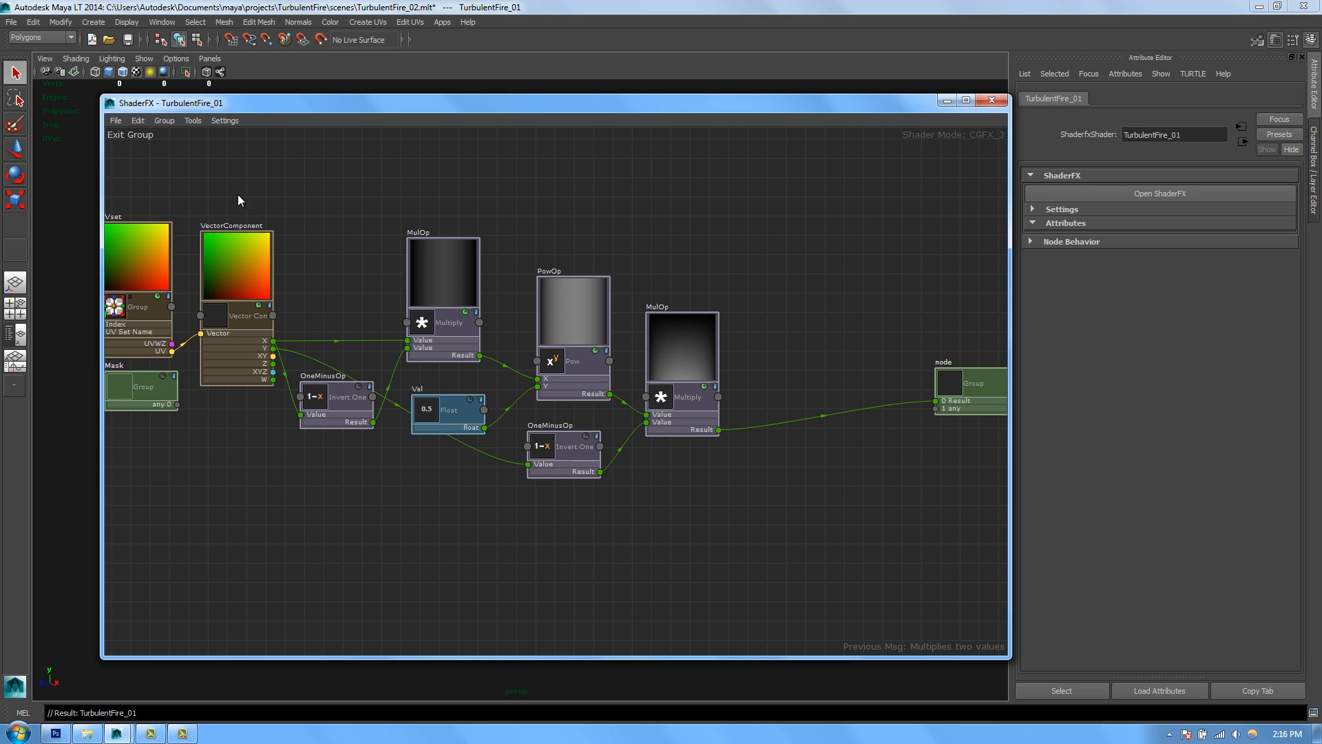
pyautogui.click(144, 134)
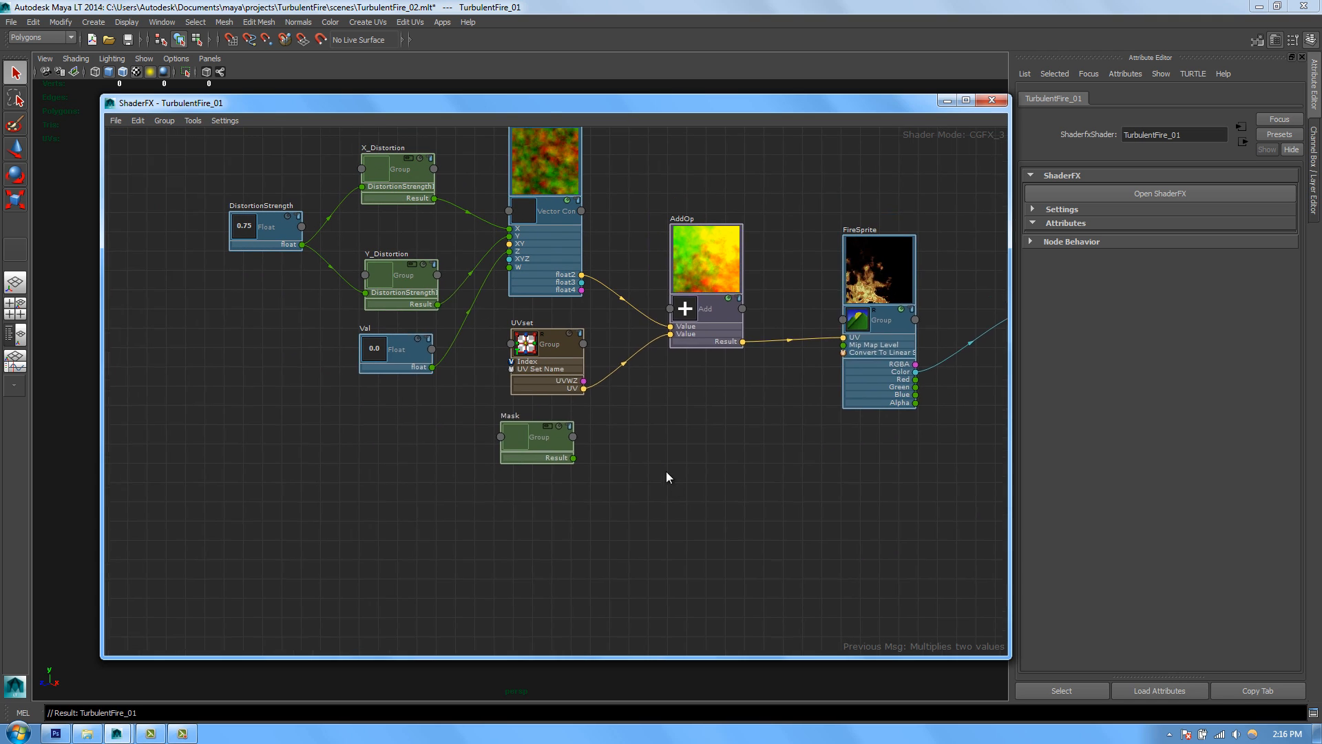
pyautogui.moveTo(544, 482); pyautogui.dragTo(557, 486)
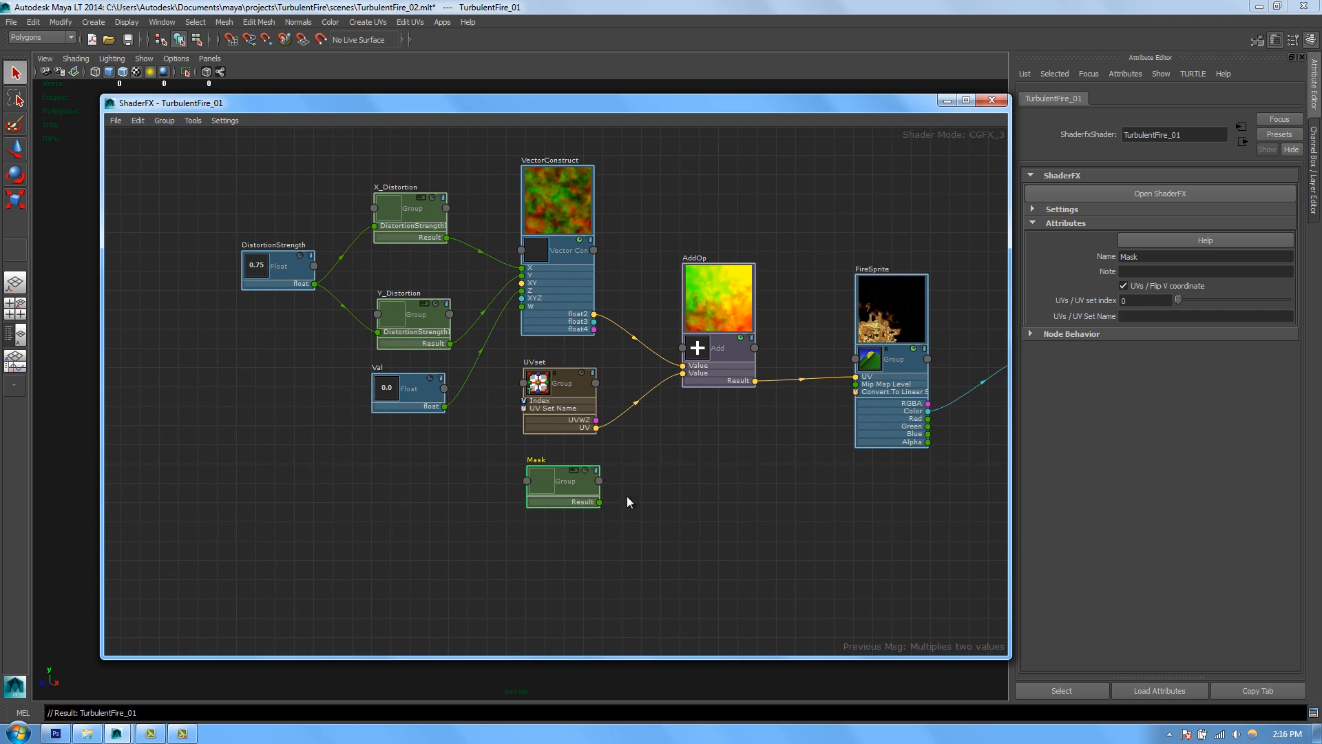
# Step: Add a Multiply node between VectorConstruct and AddOp, shifting AddOp towards FireSprite to make room
pyautogui.rightClick(620, 287)
pyautogui.moveTo(671, 293)
pyautogui.moveTo(789, 346)
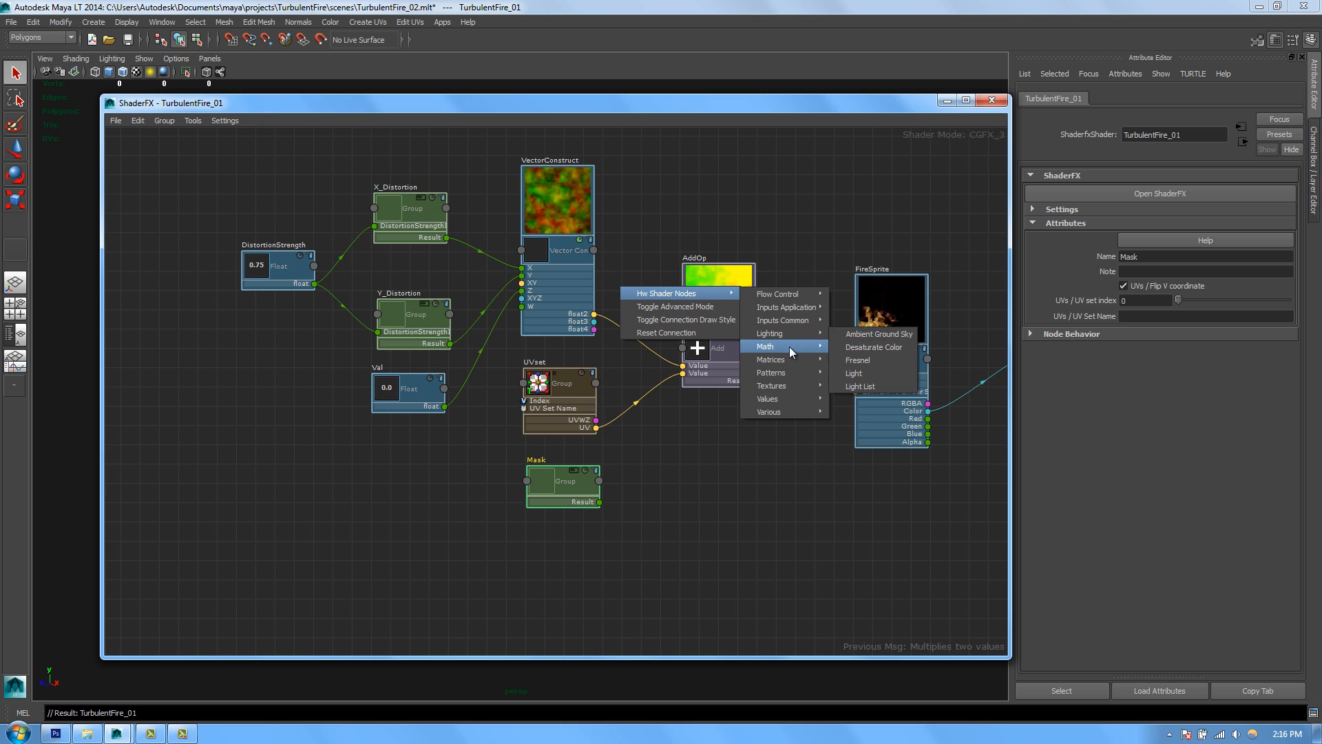
pyautogui.click(875, 505)
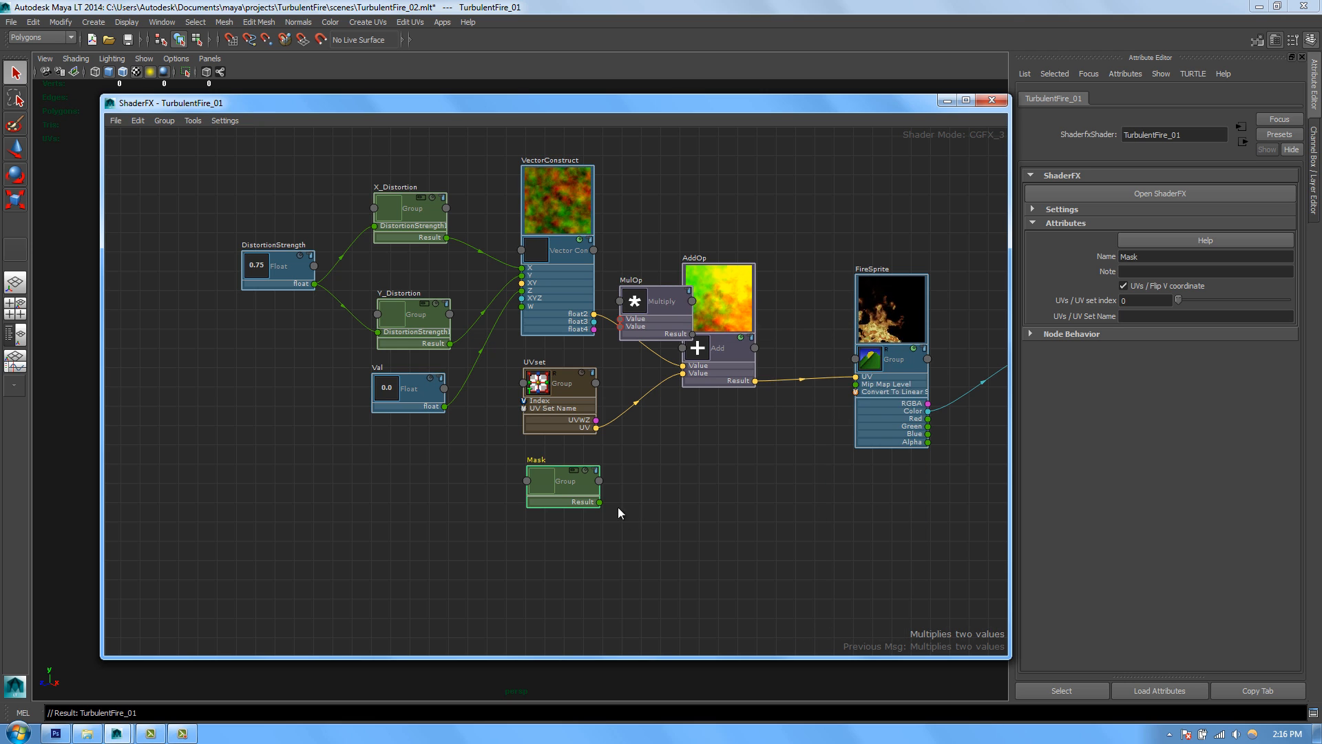
pyautogui.moveTo(716, 348); pyautogui.dragTo(780, 356)
pyautogui.moveTo(661, 301); pyautogui.dragTo(664, 326)
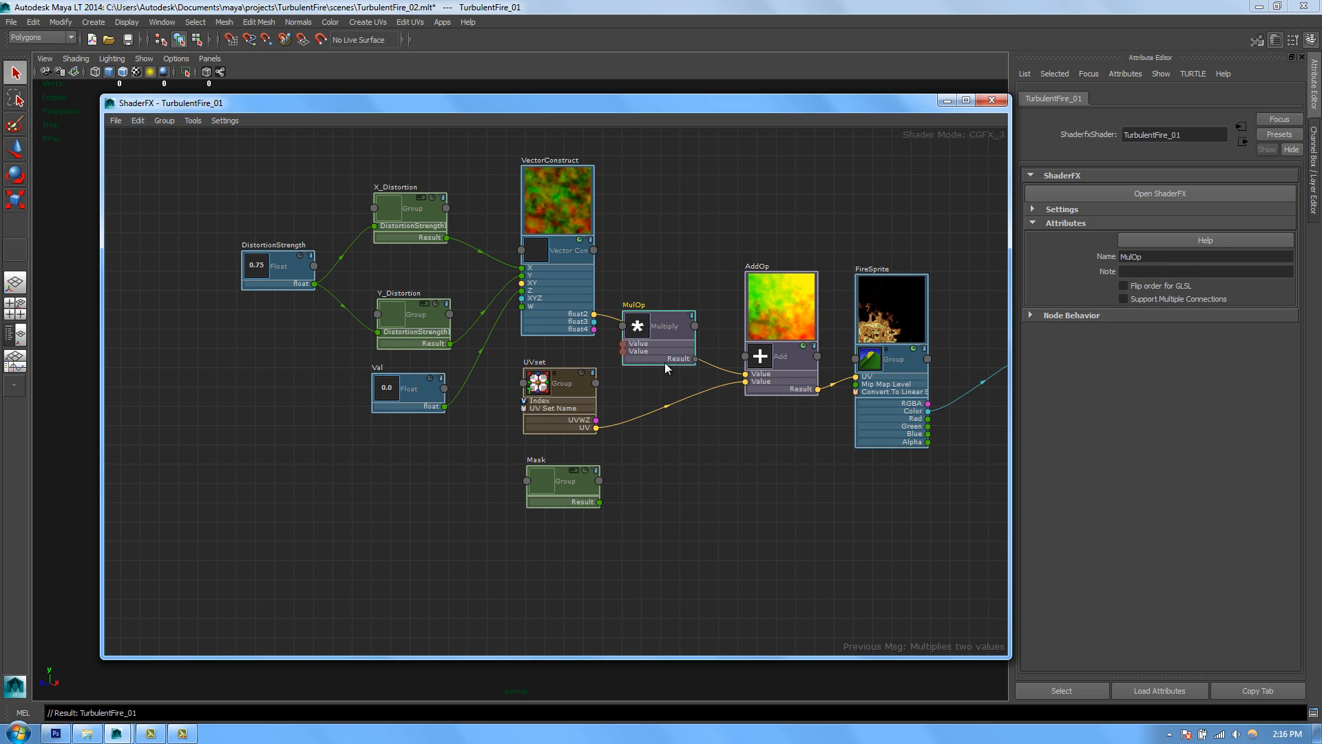
# Step: Rearrange the nodes so Mask sits directly beneath VectorConstruct with UVset below it
pyautogui.moveTo(588, 415); pyautogui.dragTo(588, 563)
pyautogui.moveTo(567, 485); pyautogui.dragTo(563, 399)
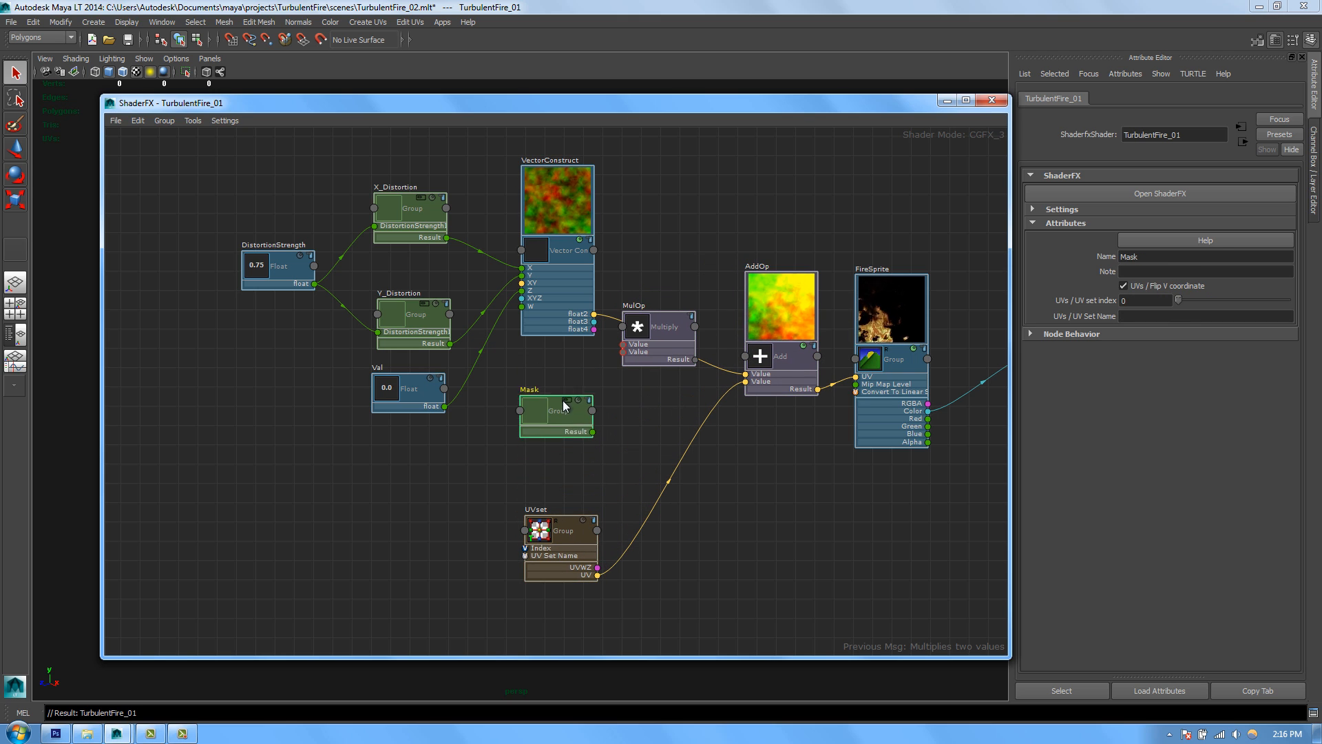
pyautogui.moveTo(581, 547); pyautogui.dragTo(578, 470)
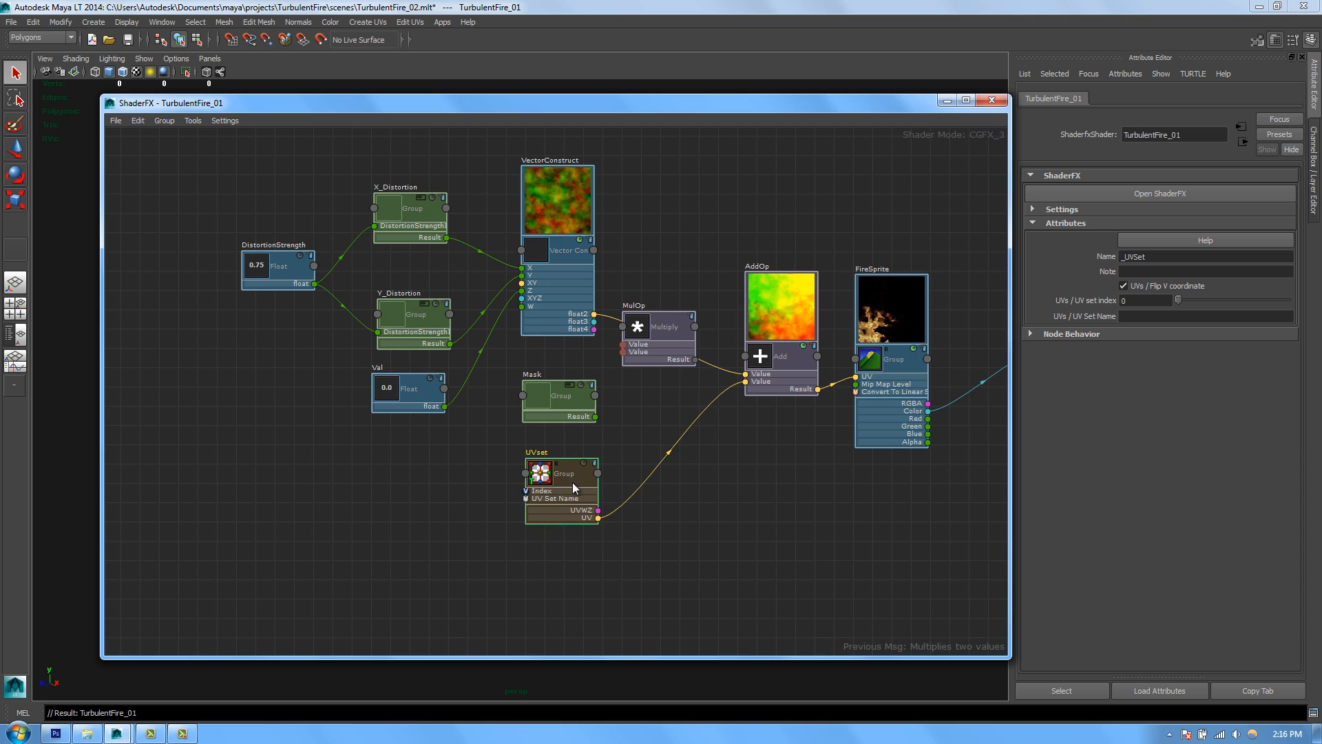
pyautogui.moveTo(567, 421); pyautogui.dragTo(566, 408)
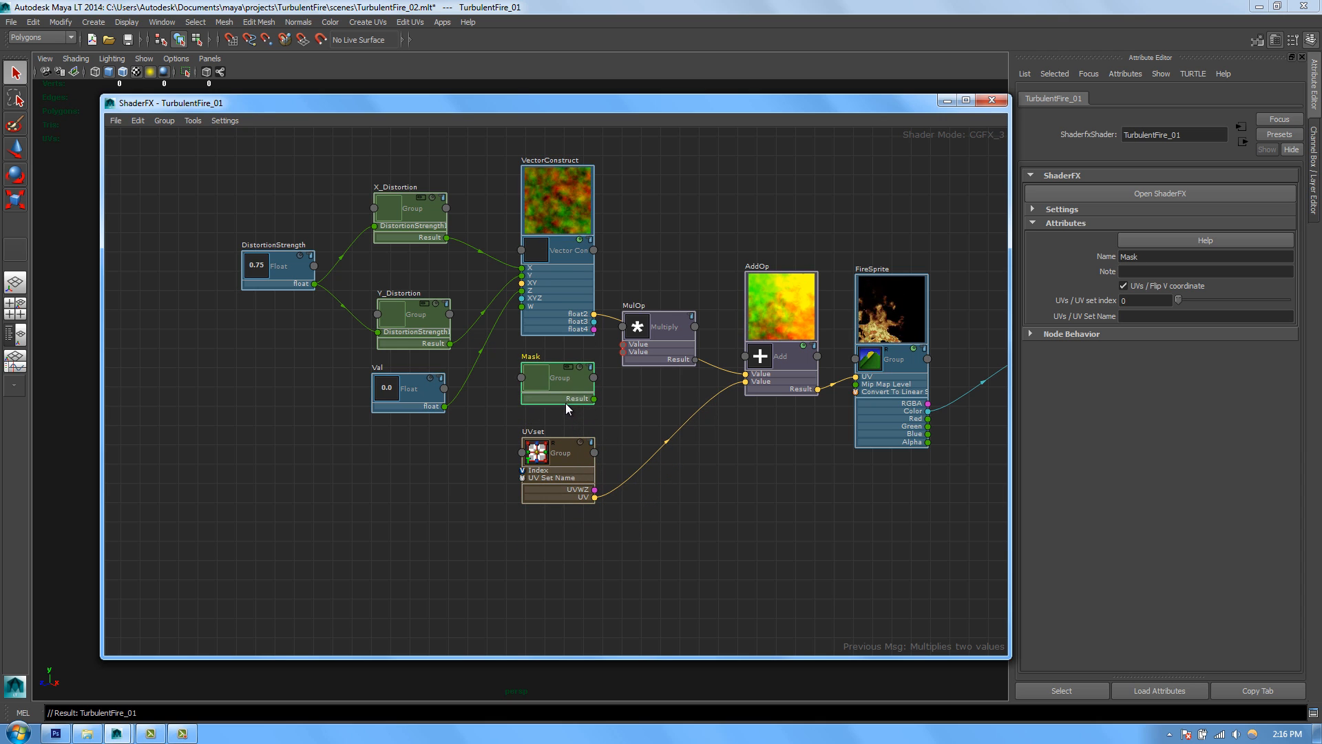
# Step: Feed VectorConstruct's float2 and Mask's Result into MulOp, connect its Result to AddOp's first Value, and expand UVset's preview
pyautogui.moveTo(593, 313); pyautogui.dragTo(657, 351)
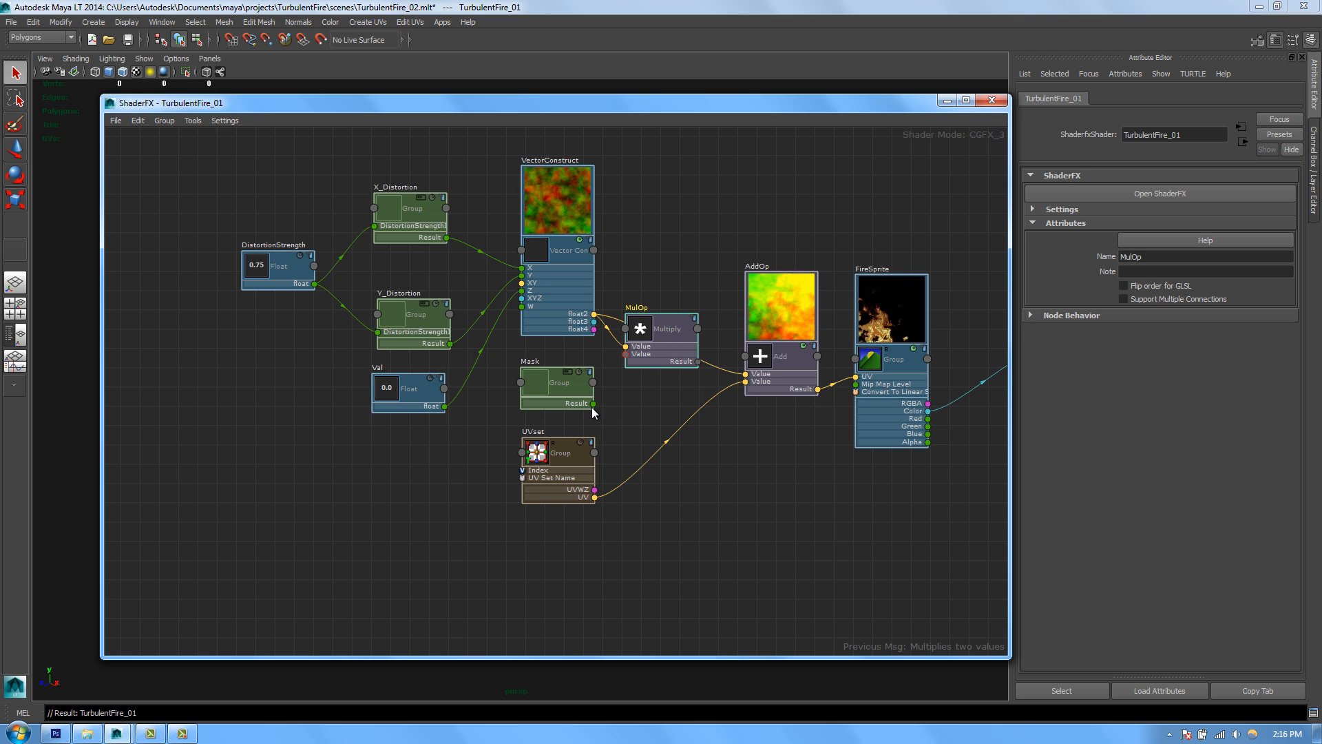
pyautogui.rightClick(626, 355)
pyautogui.moveTo(593, 403); pyautogui.dragTo(749, 382)
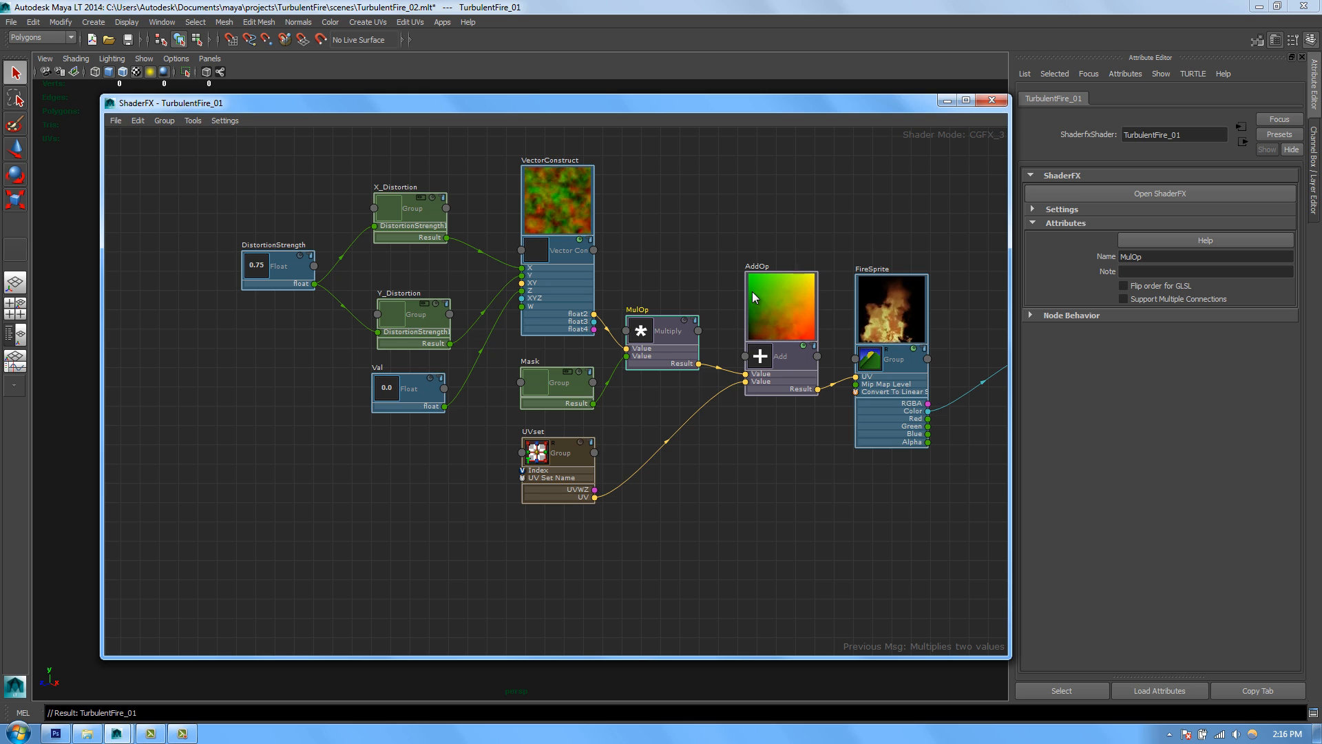
pyautogui.click(574, 449)
pyautogui.moveTo(573, 522); pyautogui.dragTo(572, 522)
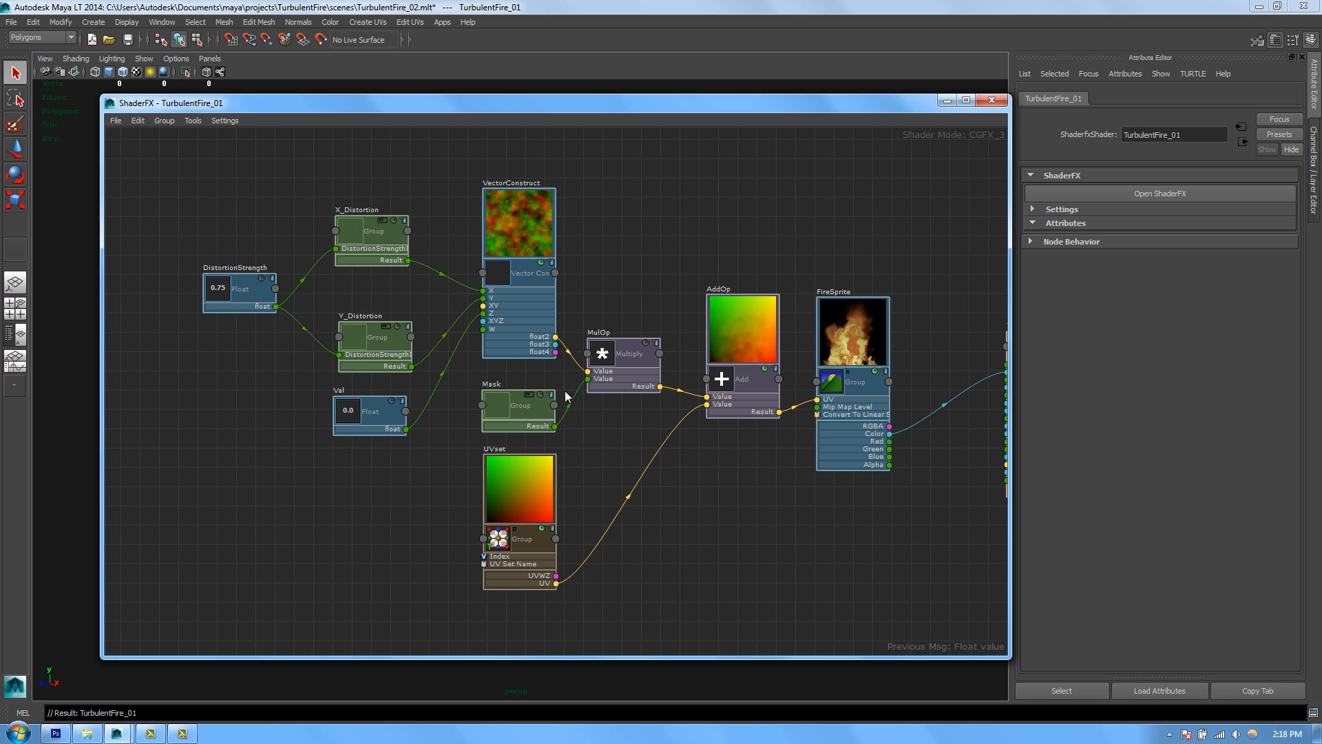
# Step: Enter the Mask group and move the last MulOp closer to the output node, leaving space after PowOp
pyautogui.doubleClick(530, 393)
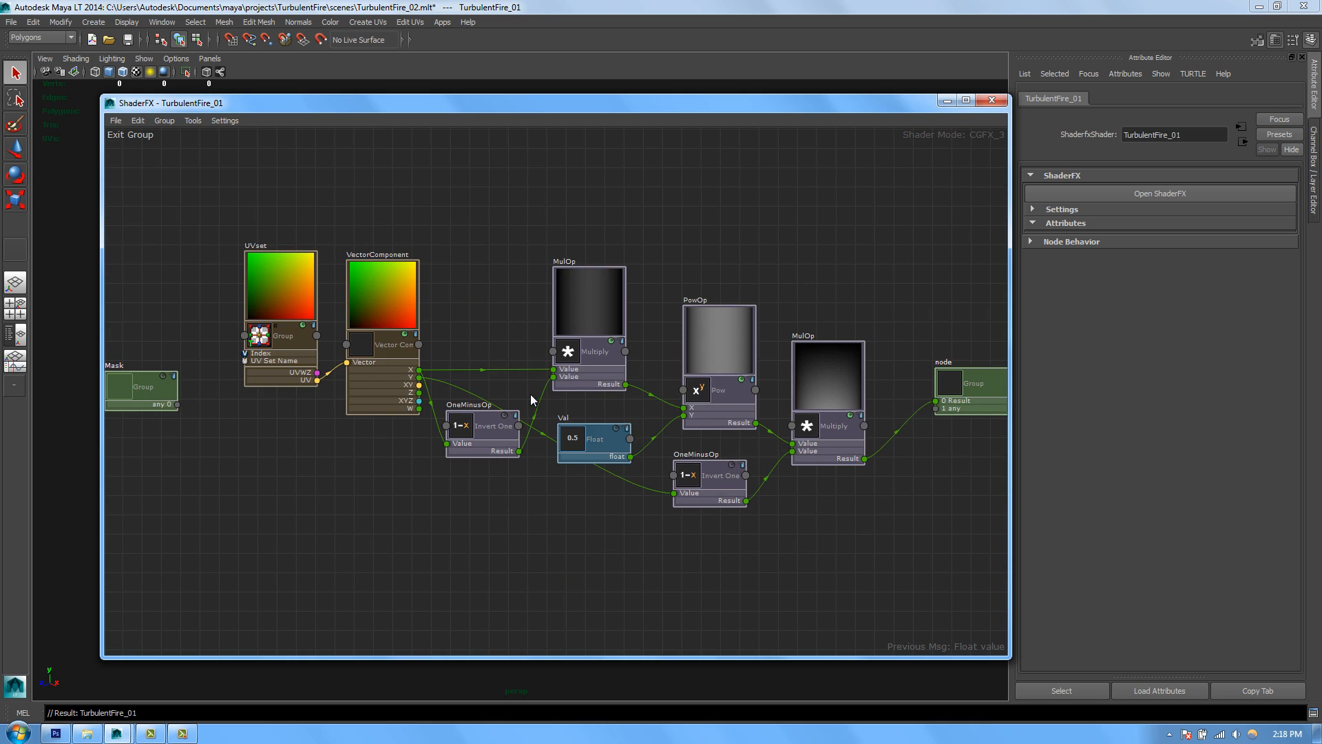
pyautogui.moveTo(647, 310); pyautogui.dragTo(523, 325, button='middle')
pyautogui.click(675, 398)
pyautogui.moveTo(674, 402); pyautogui.dragTo(807, 390)
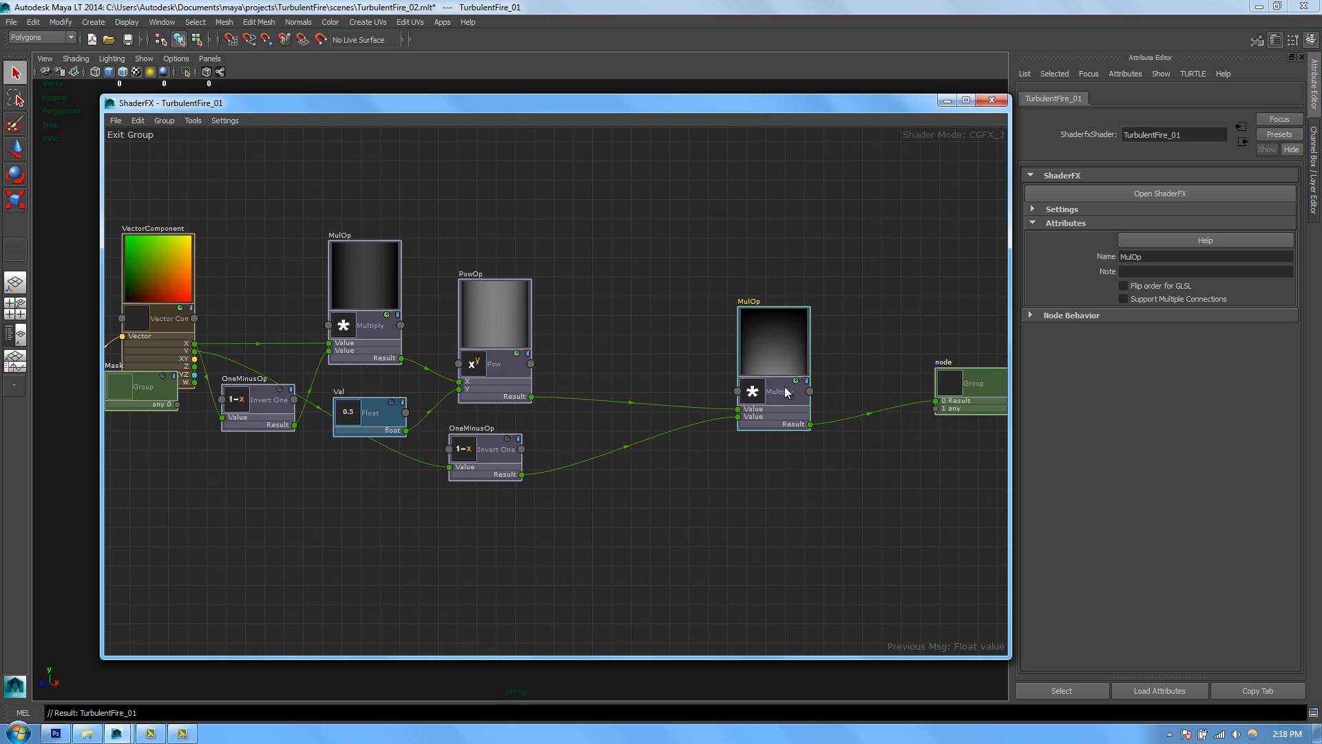
pyautogui.moveTo(518, 358); pyautogui.dragTo(512, 354)
# Step: Add a Multiply node after PowOp and connect PowOp's Result to its first Value input
pyautogui.rightClick(557, 303)
pyautogui.moveTo(567, 309)
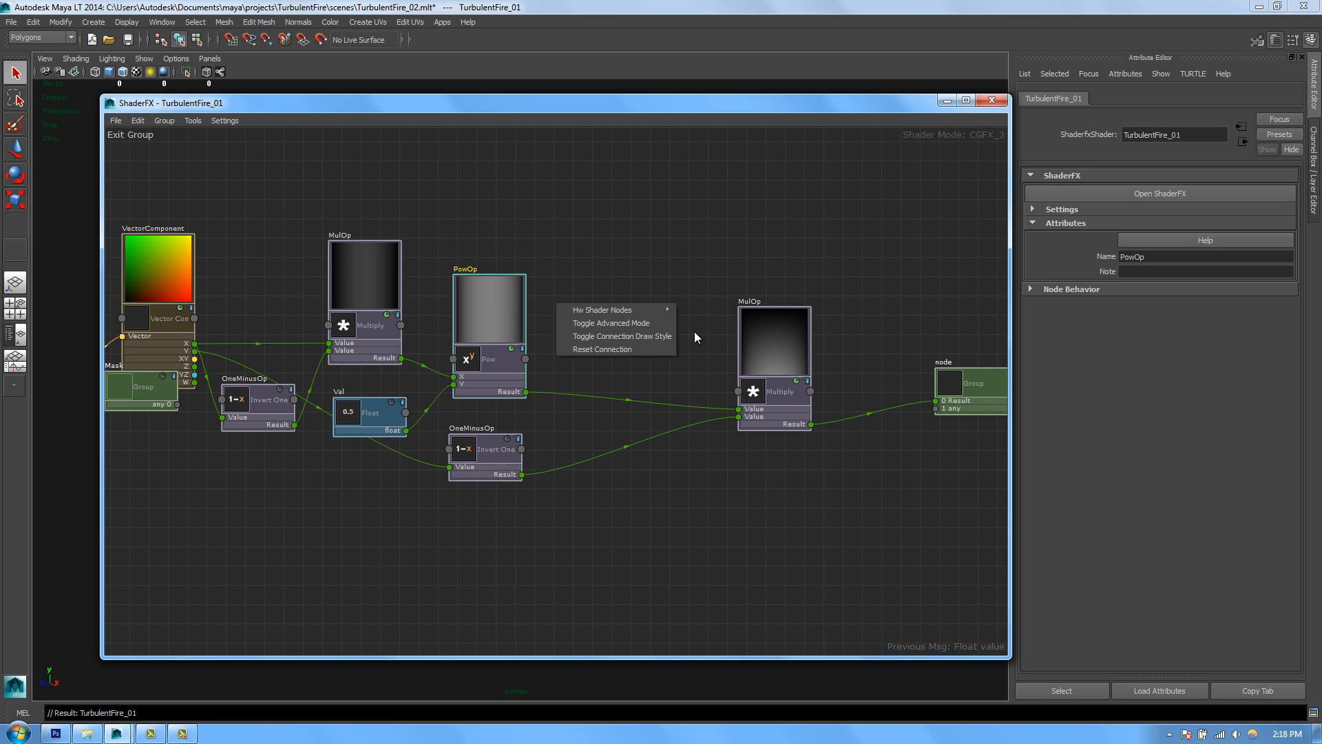
pyautogui.moveTo(656, 312)
pyautogui.moveTo(724, 360)
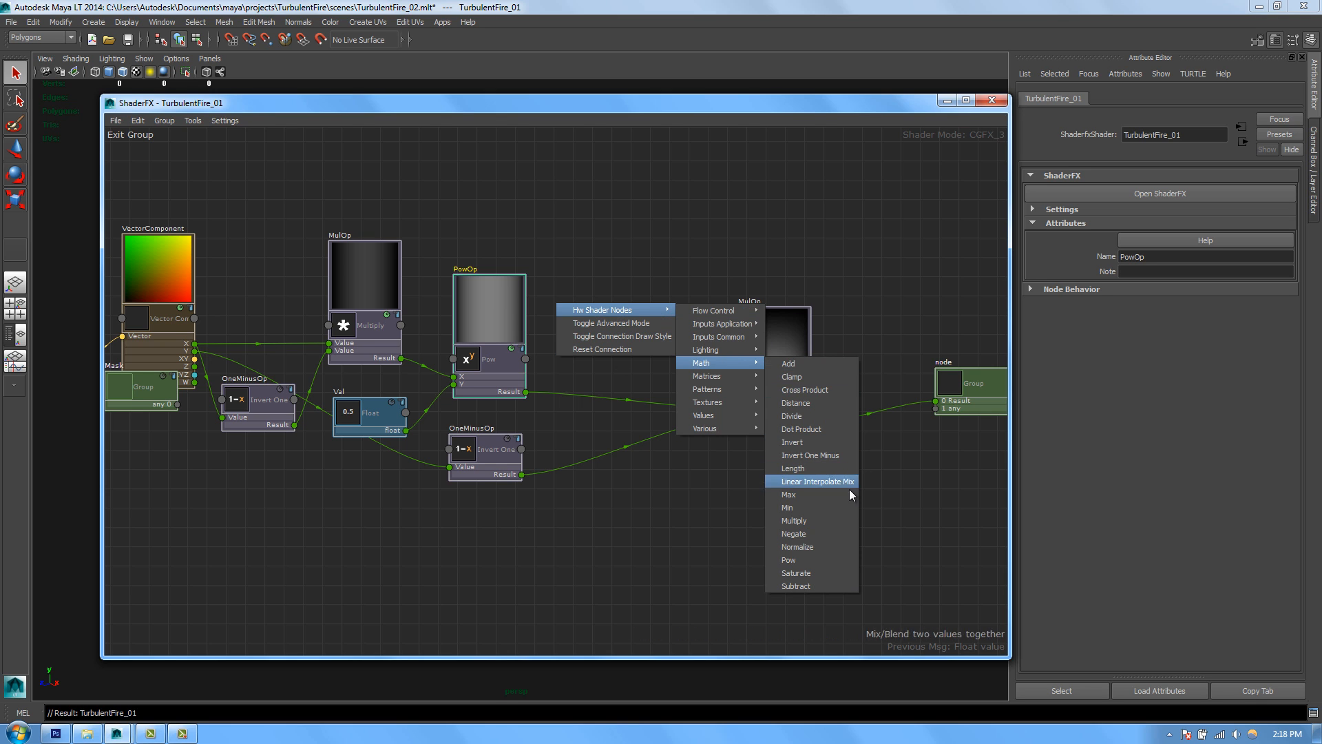
pyautogui.click(830, 519)
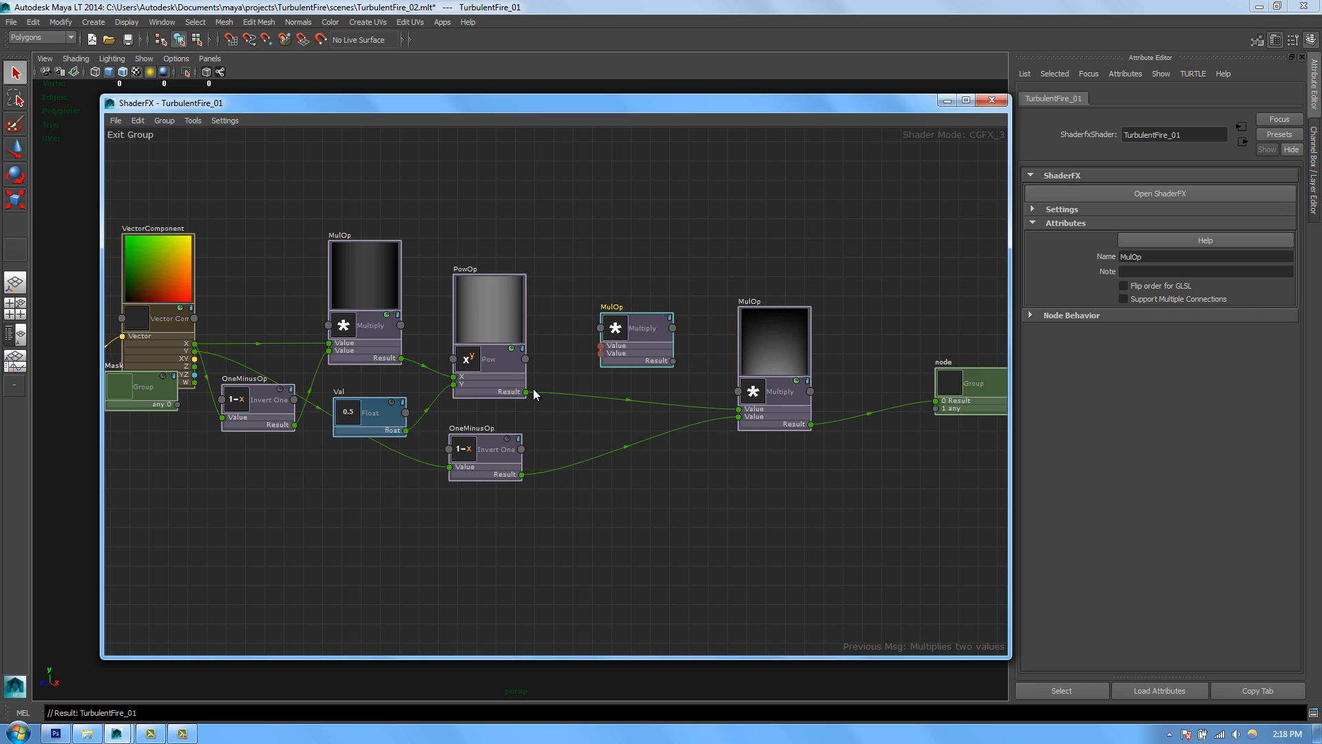
pyautogui.moveTo(526, 391); pyautogui.dragTo(601, 350)
# Step: Add a Float value node between PowOp and the lowered OneMinusOp, and connect it to the new MulOp's second Value
pyautogui.rightClick(584, 266)
pyautogui.moveTo(647, 272)
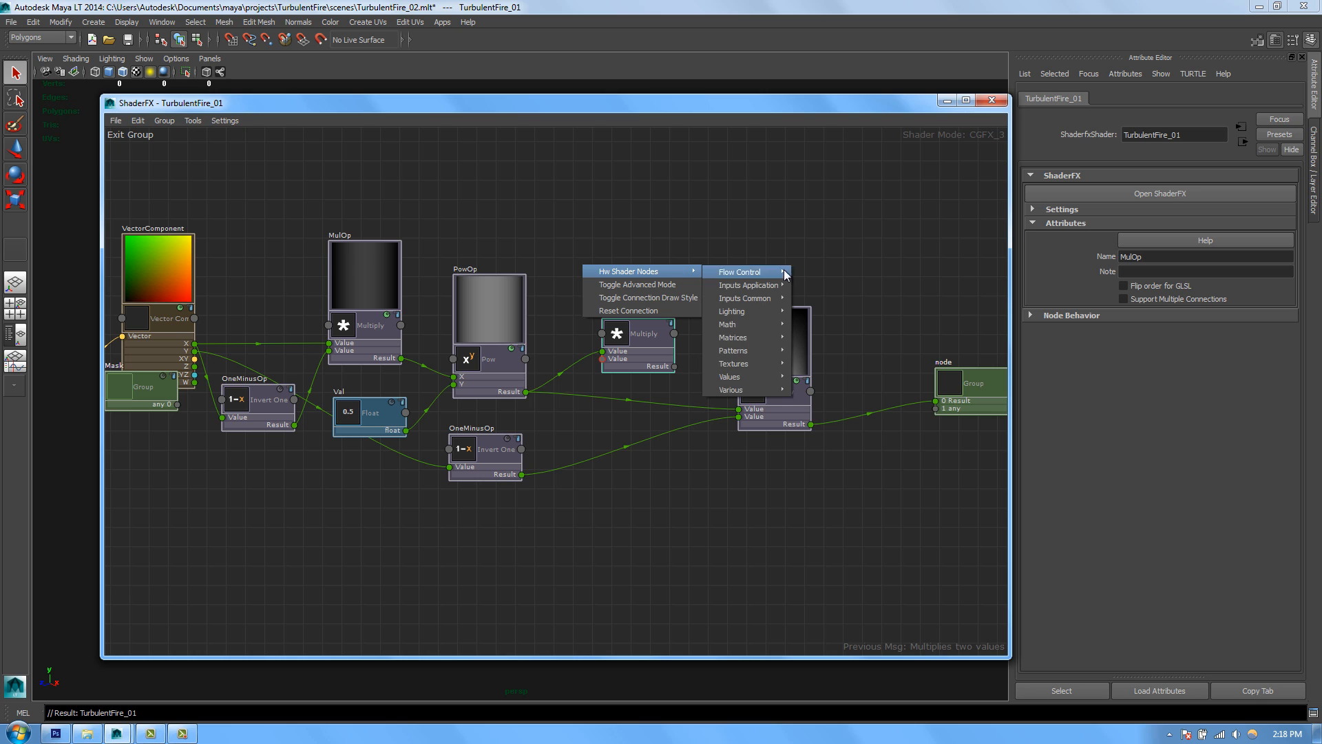
pyautogui.moveTo(774, 375)
pyautogui.click(835, 407)
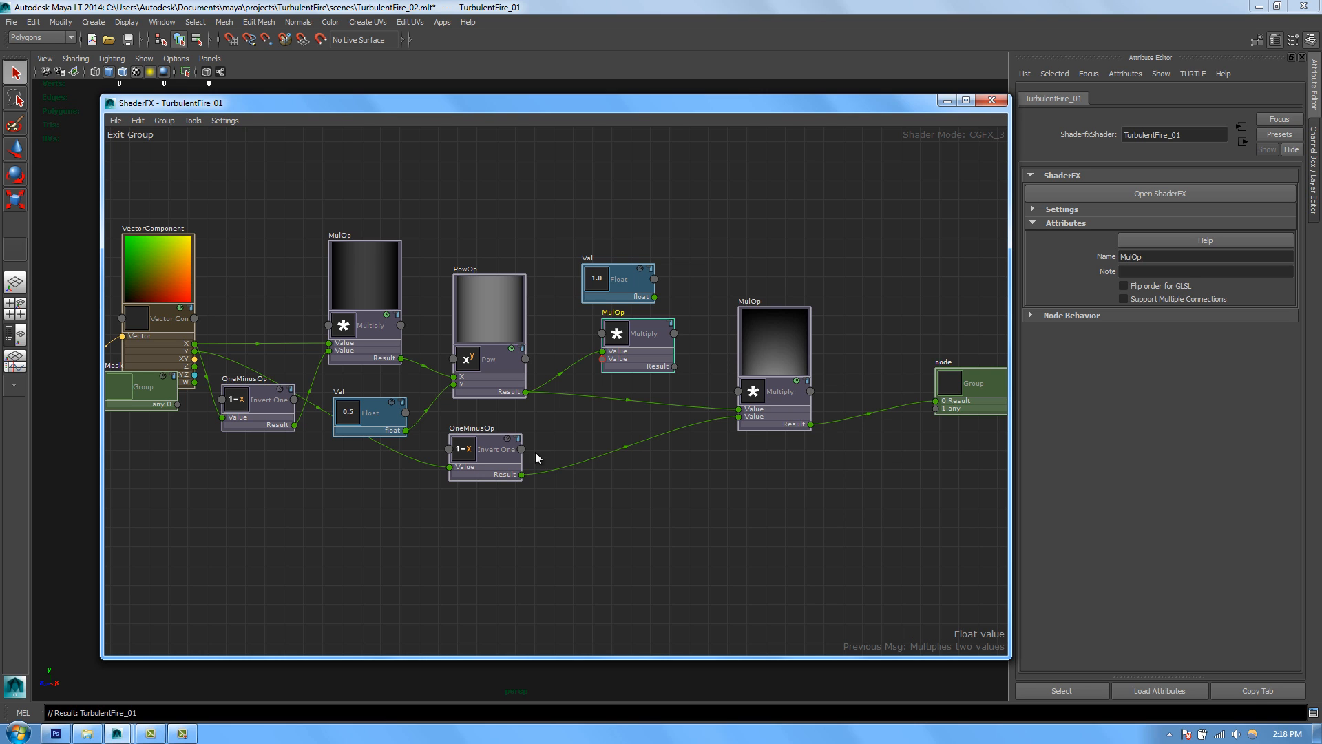
pyautogui.moveTo(485, 454); pyautogui.dragTo(487, 517)
pyautogui.moveTo(605, 289); pyautogui.dragTo(497, 438)
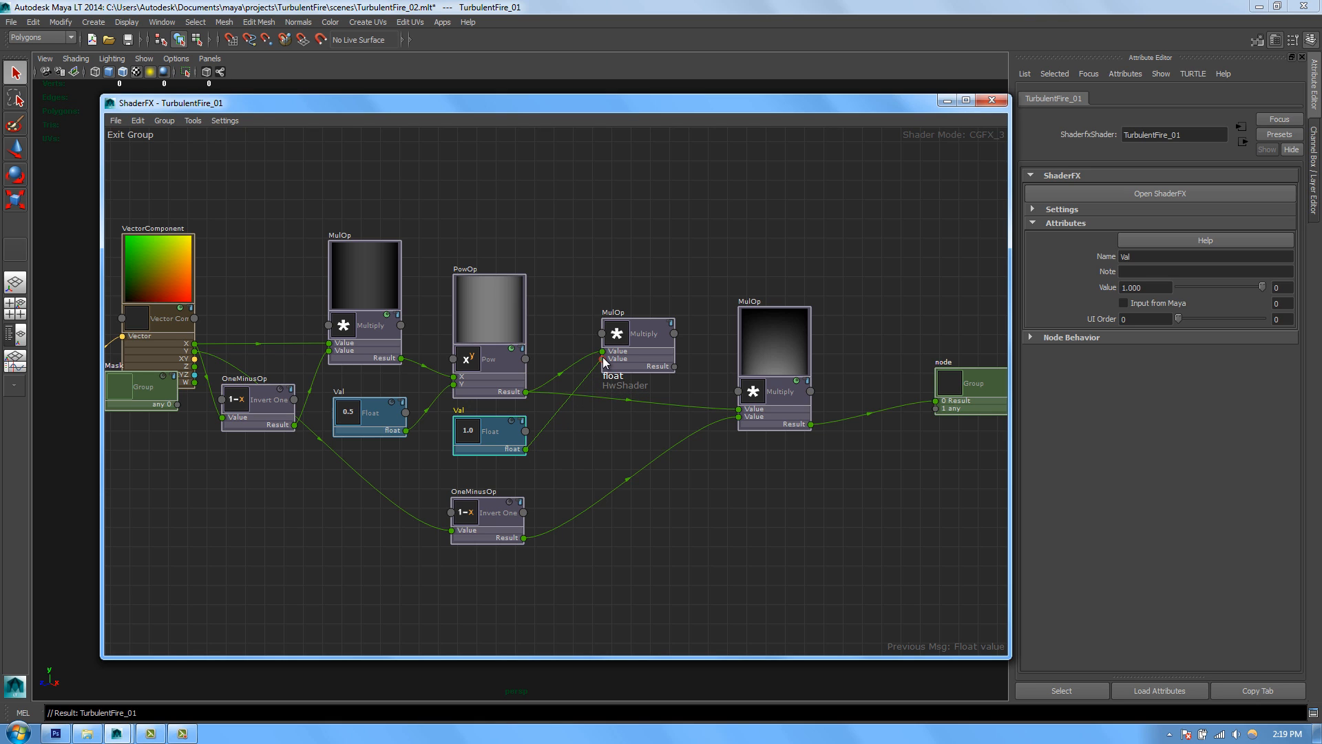
# Step: Connect the new MulOp's Result to the last MulOp's first Value input and align the node beside PowOp
pyautogui.moveTo(637, 350); pyautogui.dragTo(626, 361)
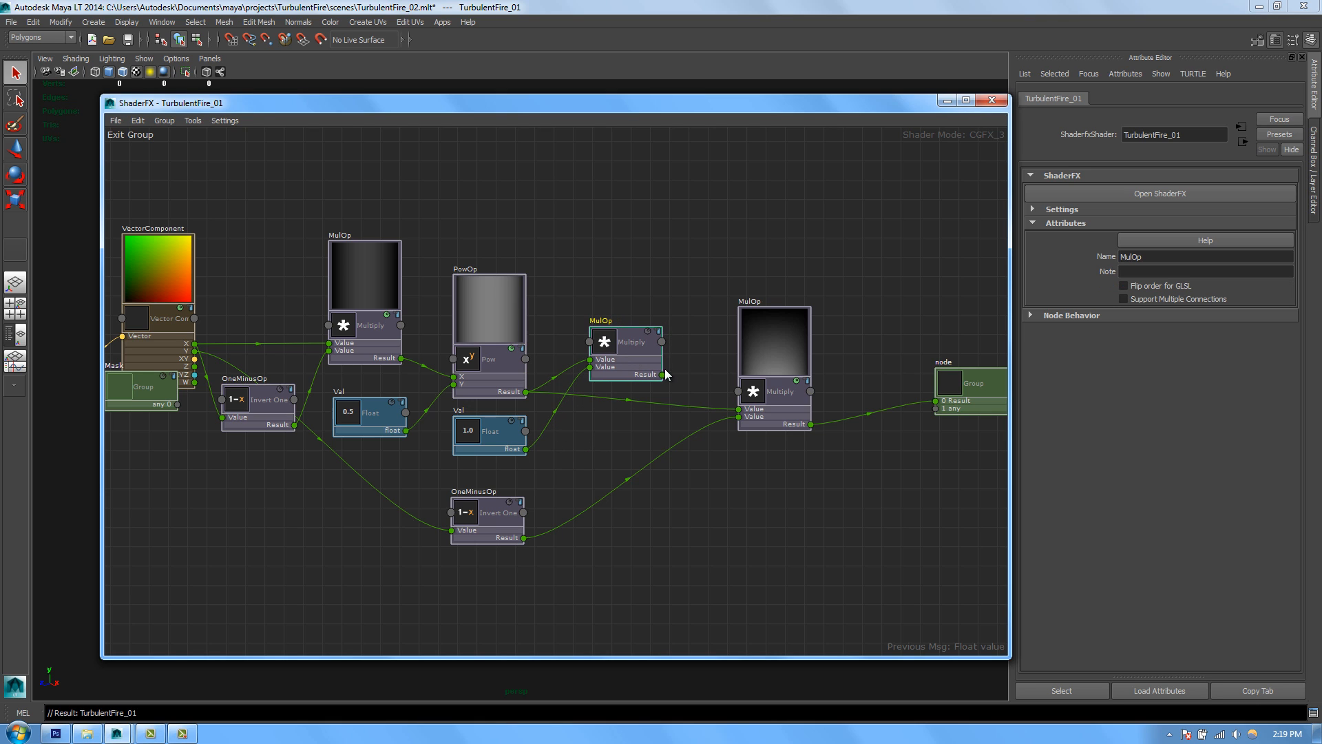
pyautogui.moveTo(740, 413); pyautogui.dragTo(739, 409)
pyautogui.moveTo(624, 360); pyautogui.dragTo(620, 383)
# Step: Set the Float node below PowOp to a value of 2
pyautogui.click(496, 430)
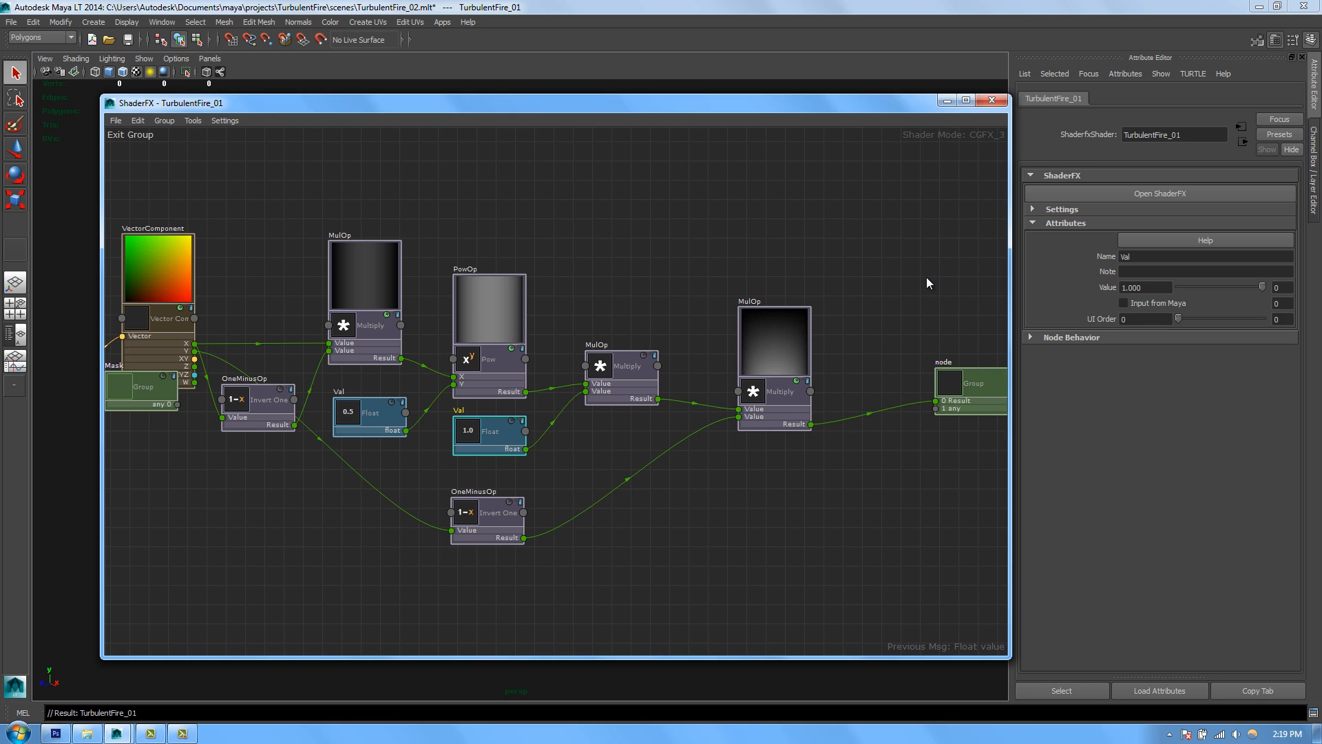
pyautogui.doubleClick(1149, 287)
pyautogui.write('2')
pyautogui.press('Return')
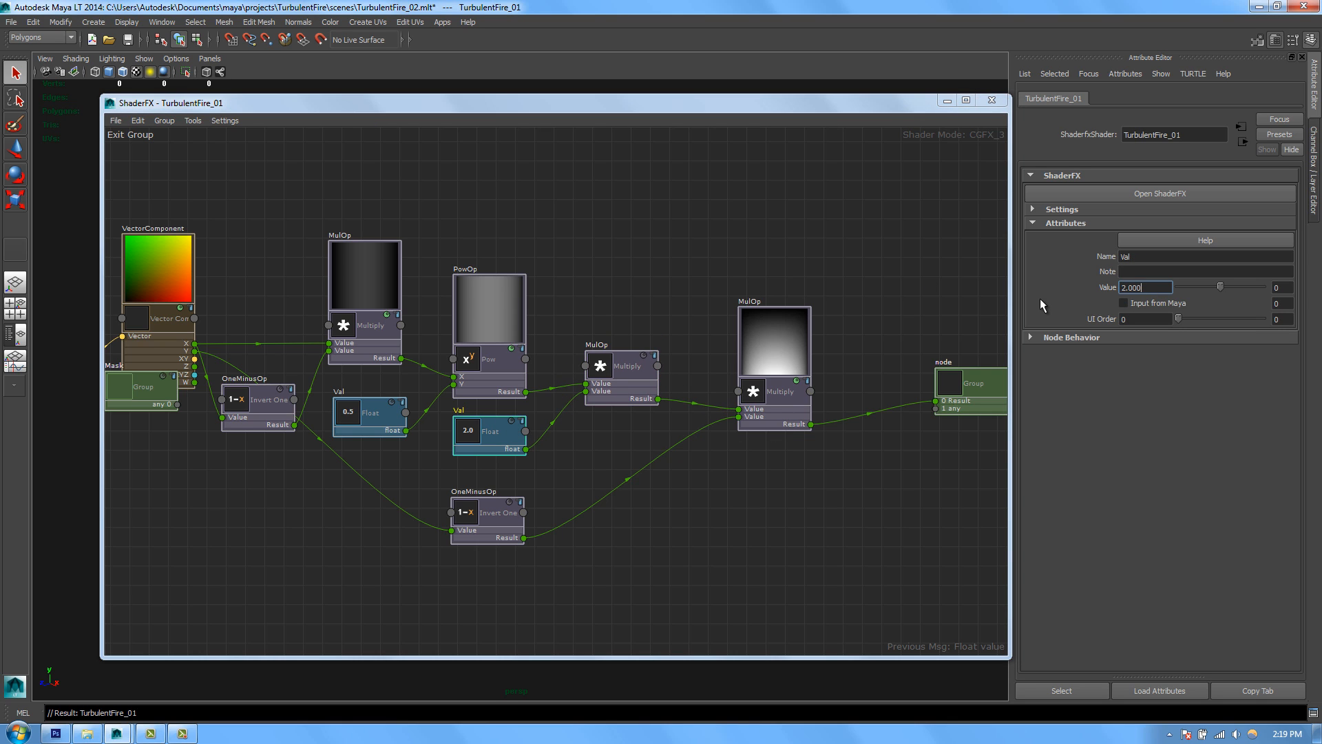
# Step: Set the Float node feeding PowOp's Y input to 0.8 and exit the Mask group
pyautogui.click(377, 411)
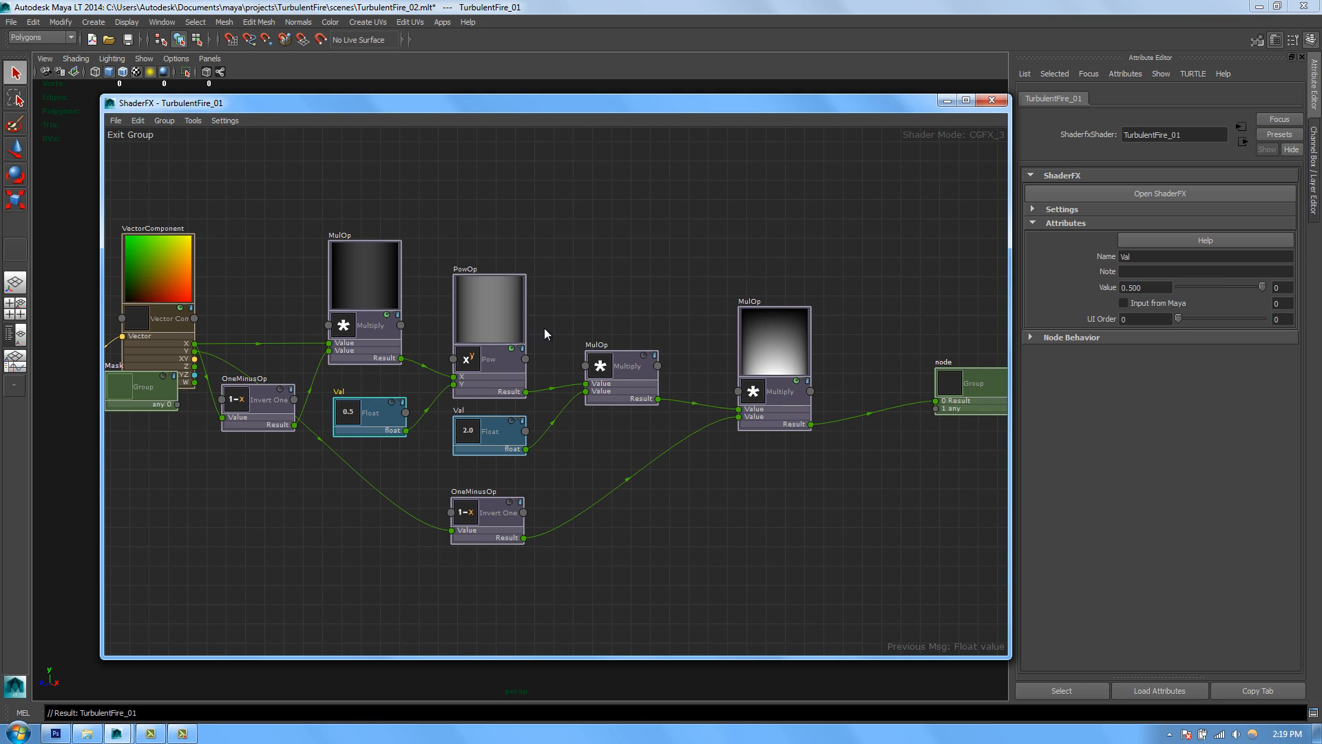
pyautogui.doubleClick(1152, 287)
pyautogui.write('.')
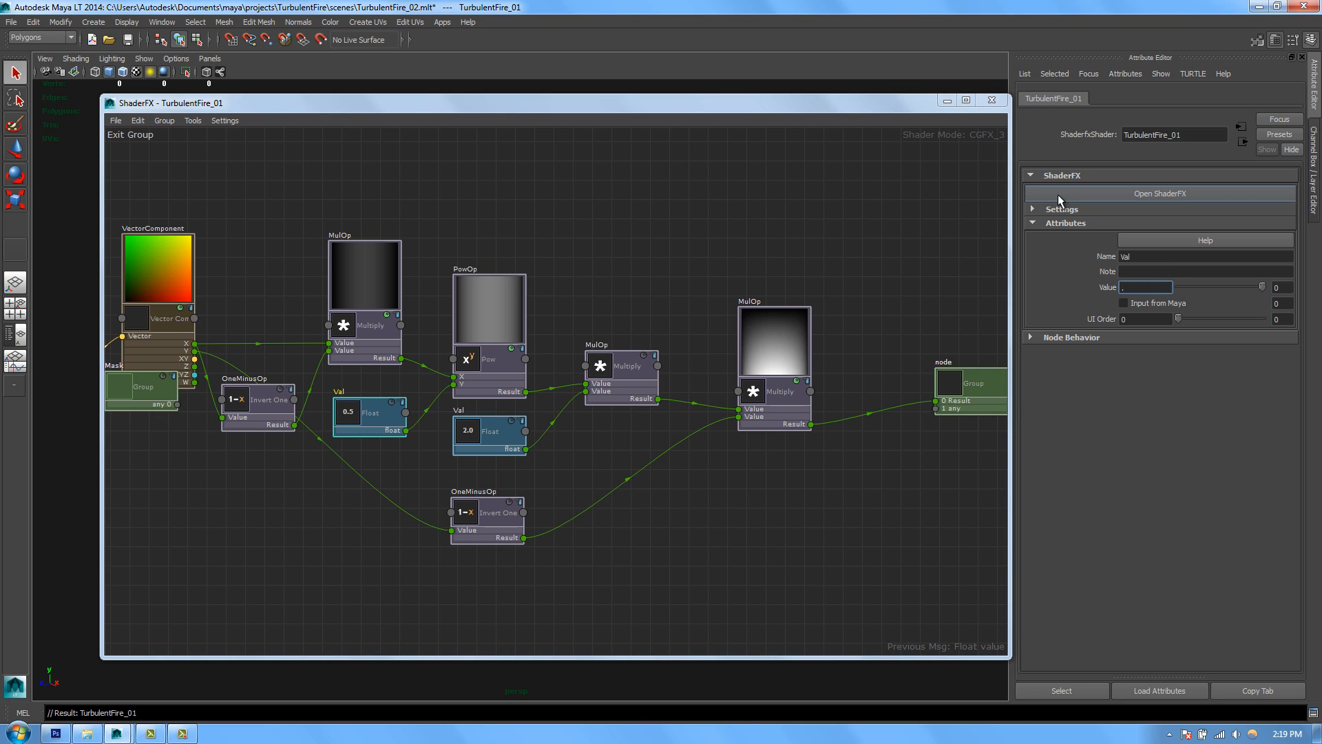
pyautogui.write('8')
pyautogui.press('Return')
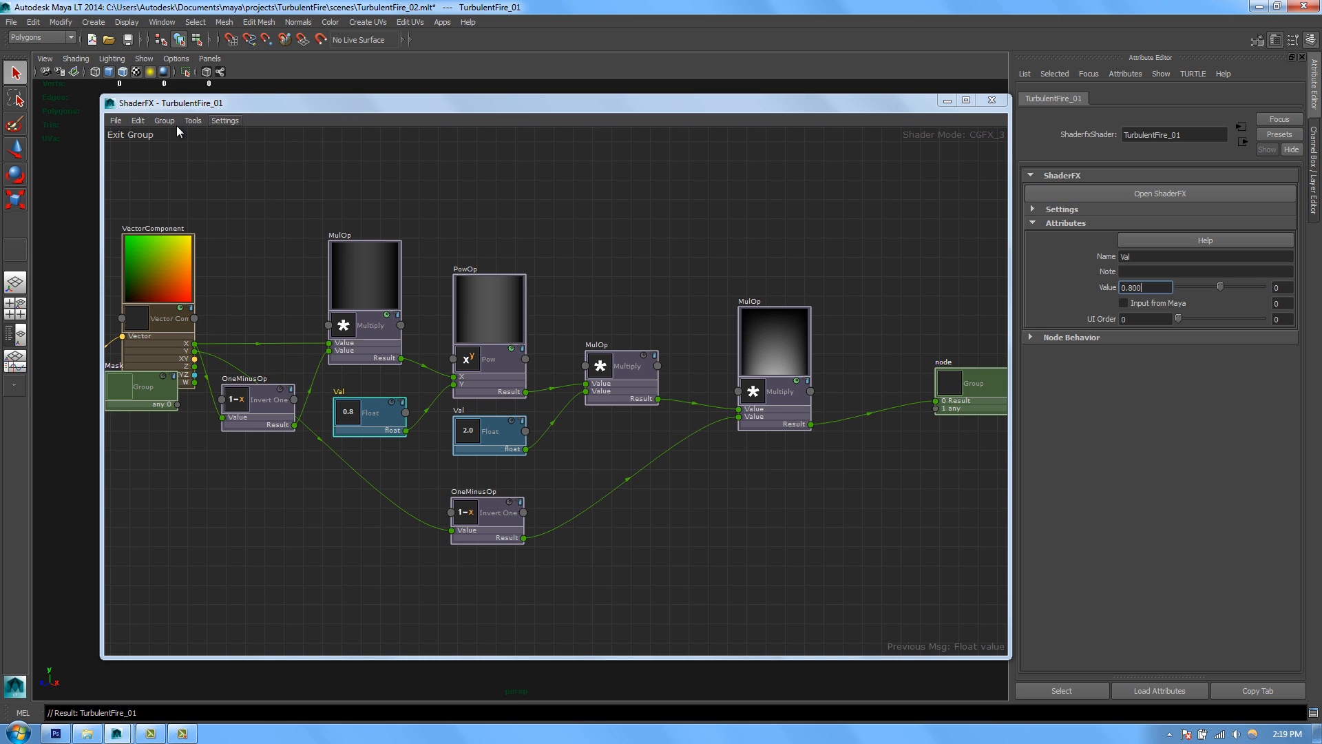
pyautogui.click(140, 135)
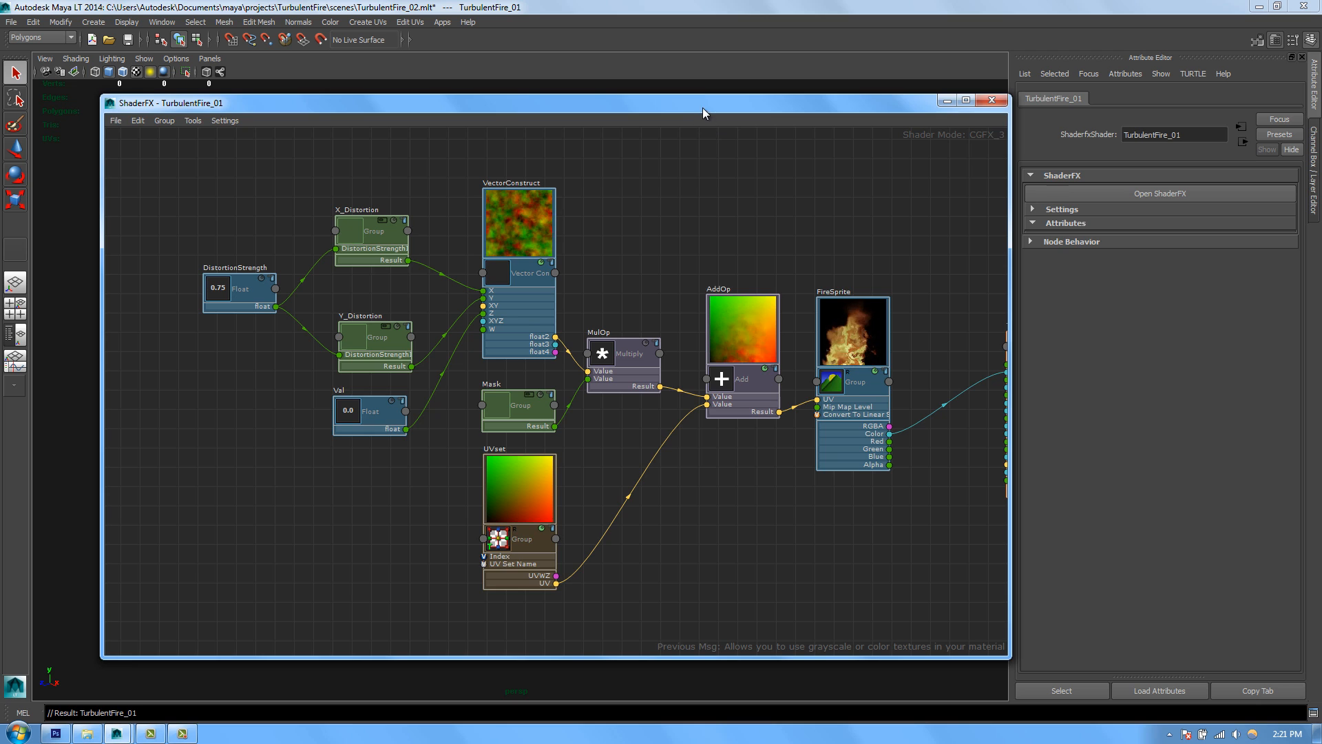
# Step: Move the ShaderFX window aside to expose the perspective viewport's grid
pyautogui.moveTo(702, 108); pyautogui.dragTo(927, 109)
pyautogui.moveTo(327, 96); pyautogui.dragTo(562, 61)
pyautogui.moveTo(675, 70); pyautogui.dragTo(695, 109)
pyautogui.keyDown('alt'); pyautogui.moveTo(468, 282); pyautogui.dragTo(344, 292); pyautogui.keyUp('alt')
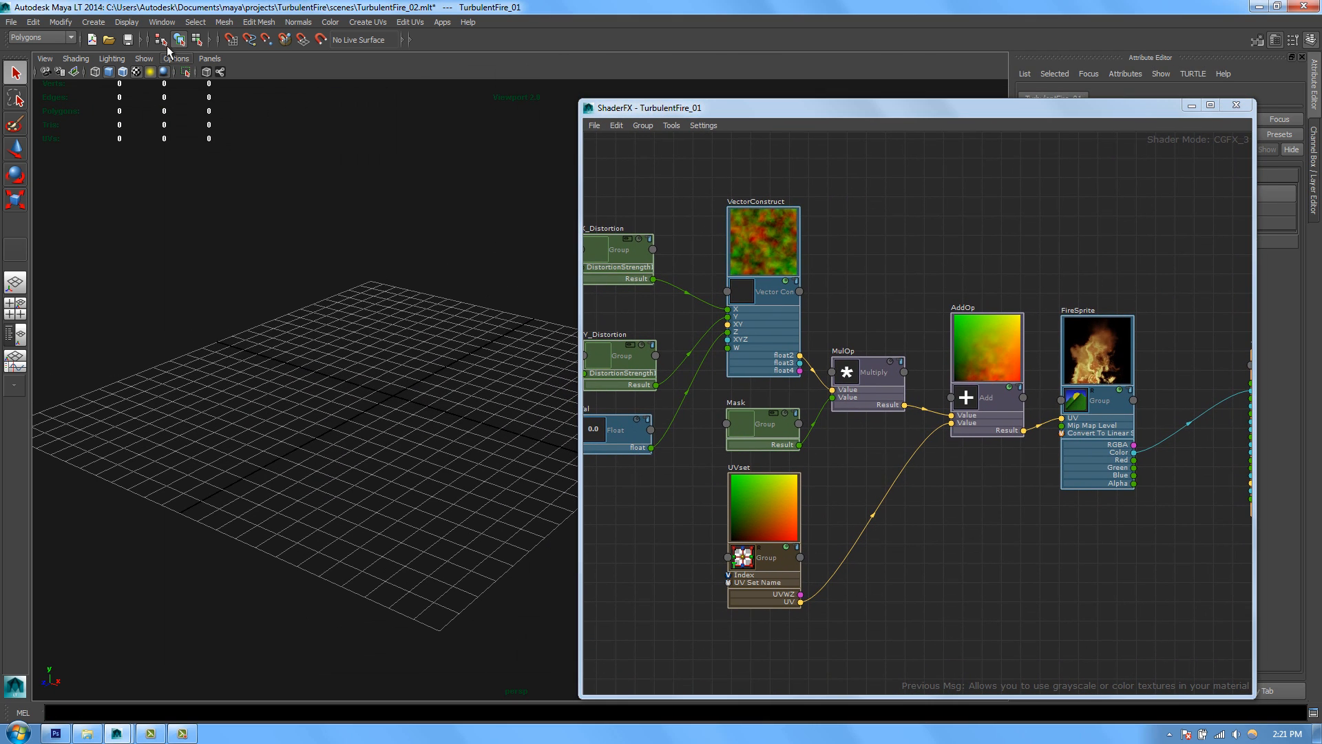
# Step: Create a polygon plane about 7.24 wide and 10.02 high on the viewport grid
pyautogui.click(93, 22)
pyautogui.moveTo(138, 55)
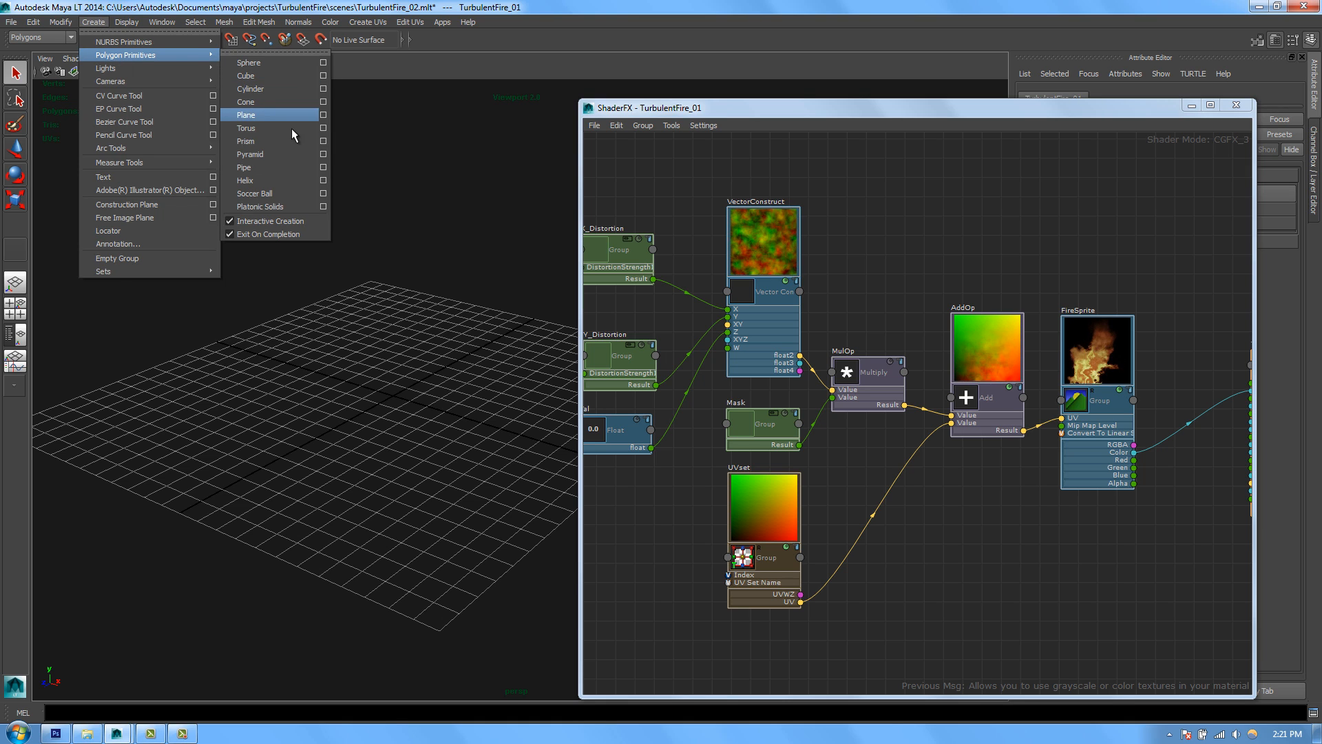
pyautogui.click(246, 115)
pyautogui.moveTo(301, 422); pyautogui.dragTo(383, 406)
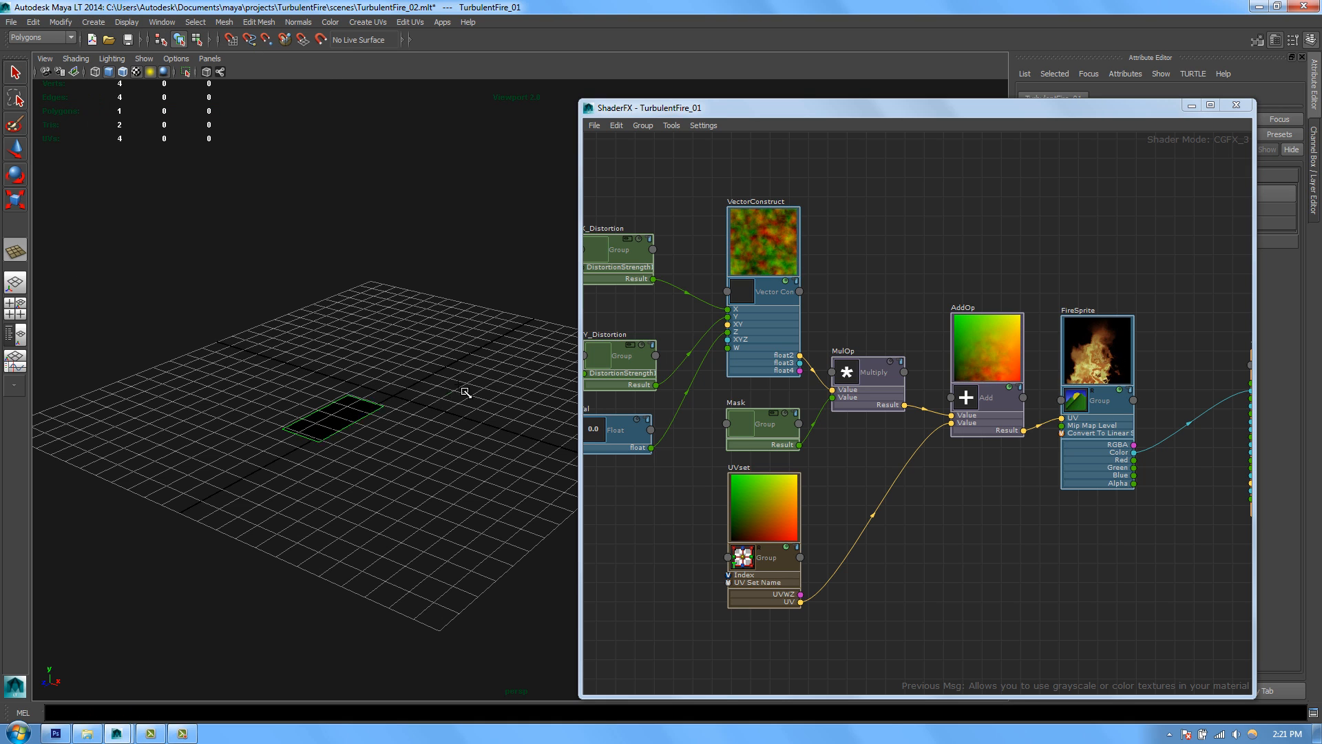
pyautogui.moveTo(466, 392); pyautogui.dragTo(551, 384)
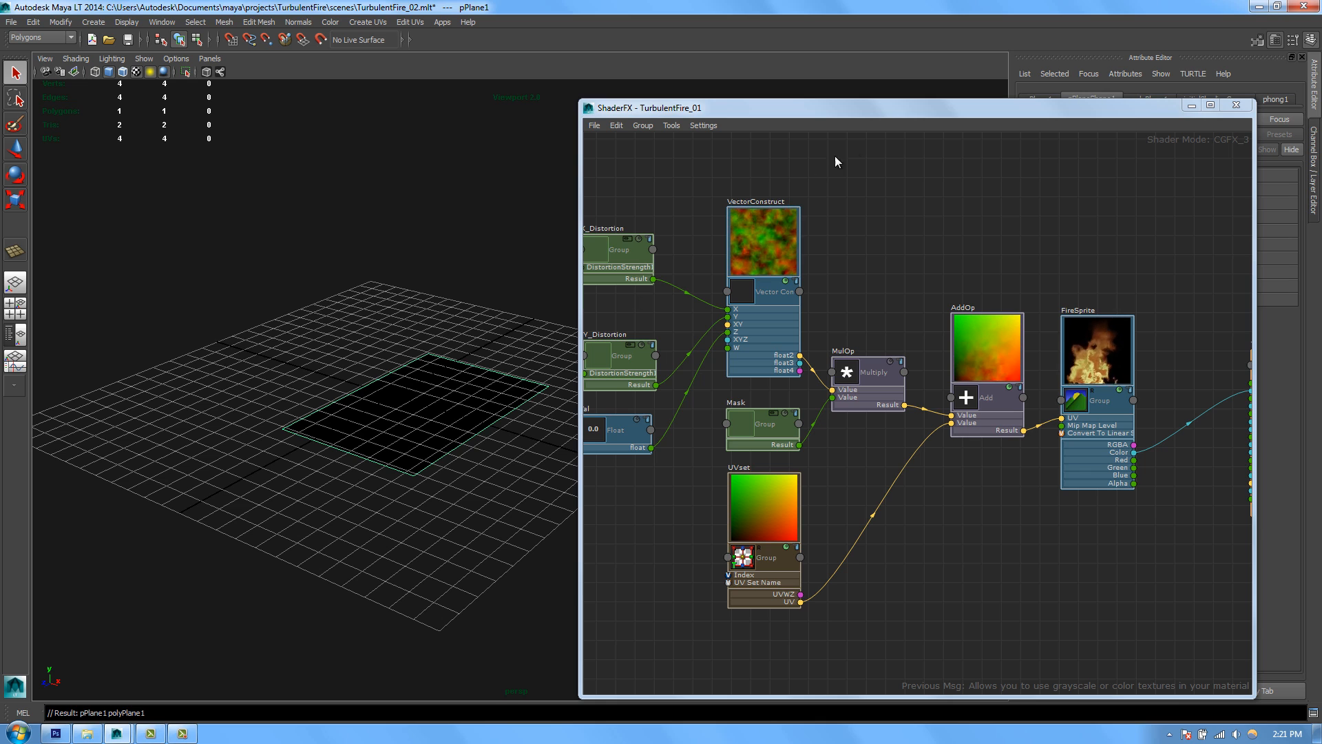
# Step: Move the ShaderFX window off the plane's attributes and set the plane's width and height to 10
pyautogui.moveTo(873, 110); pyautogui.dragTo(822, 402)
pyautogui.click(1155, 129)
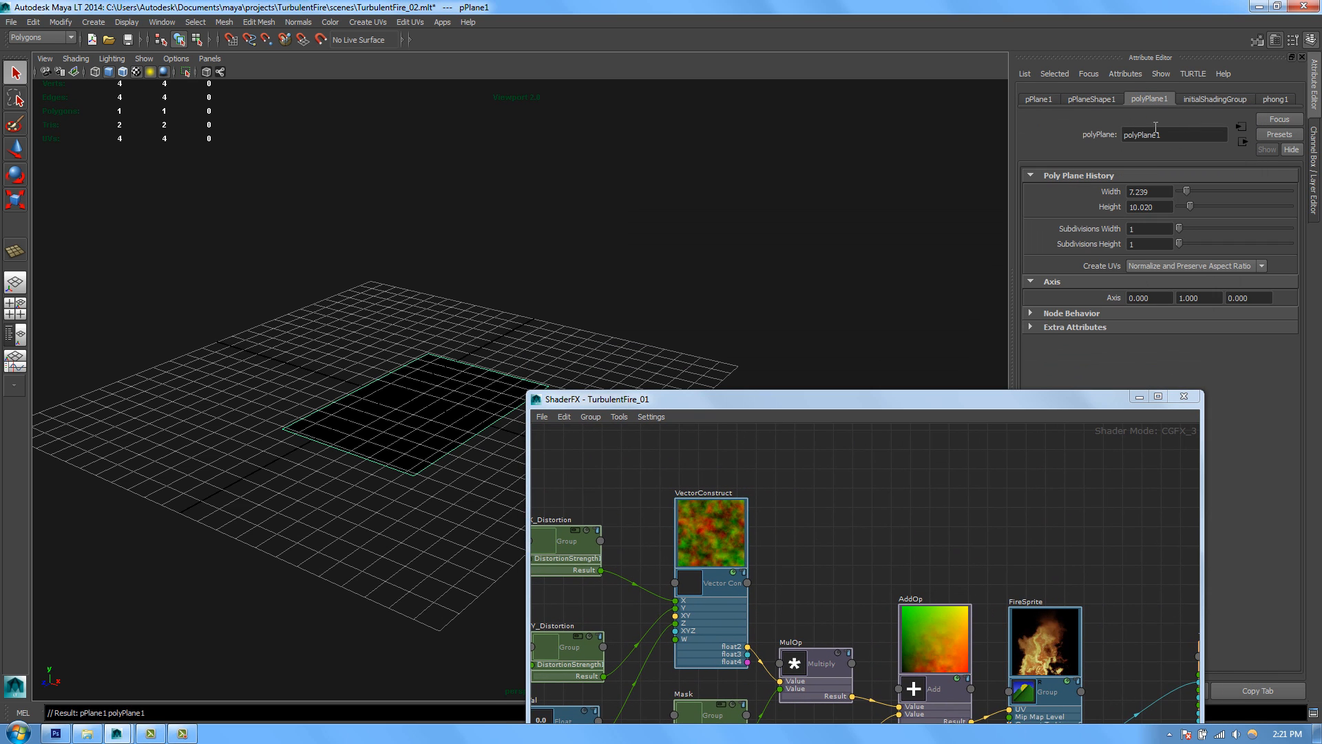
pyautogui.write('10')
pyautogui.press('Tab')
pyautogui.write('10')
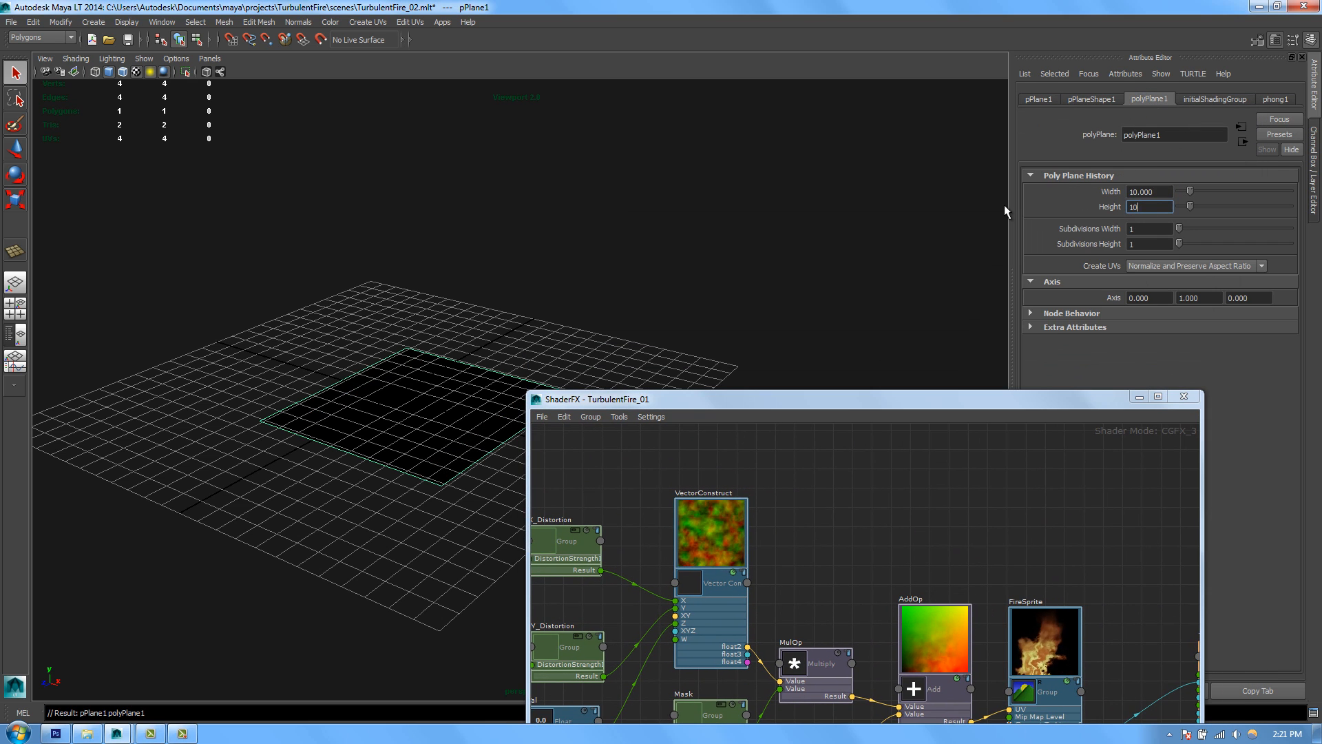
pyautogui.press('Return')
# Step: Stand the plane upright by setting its rotation to 90, 0, 0
pyautogui.press('e')
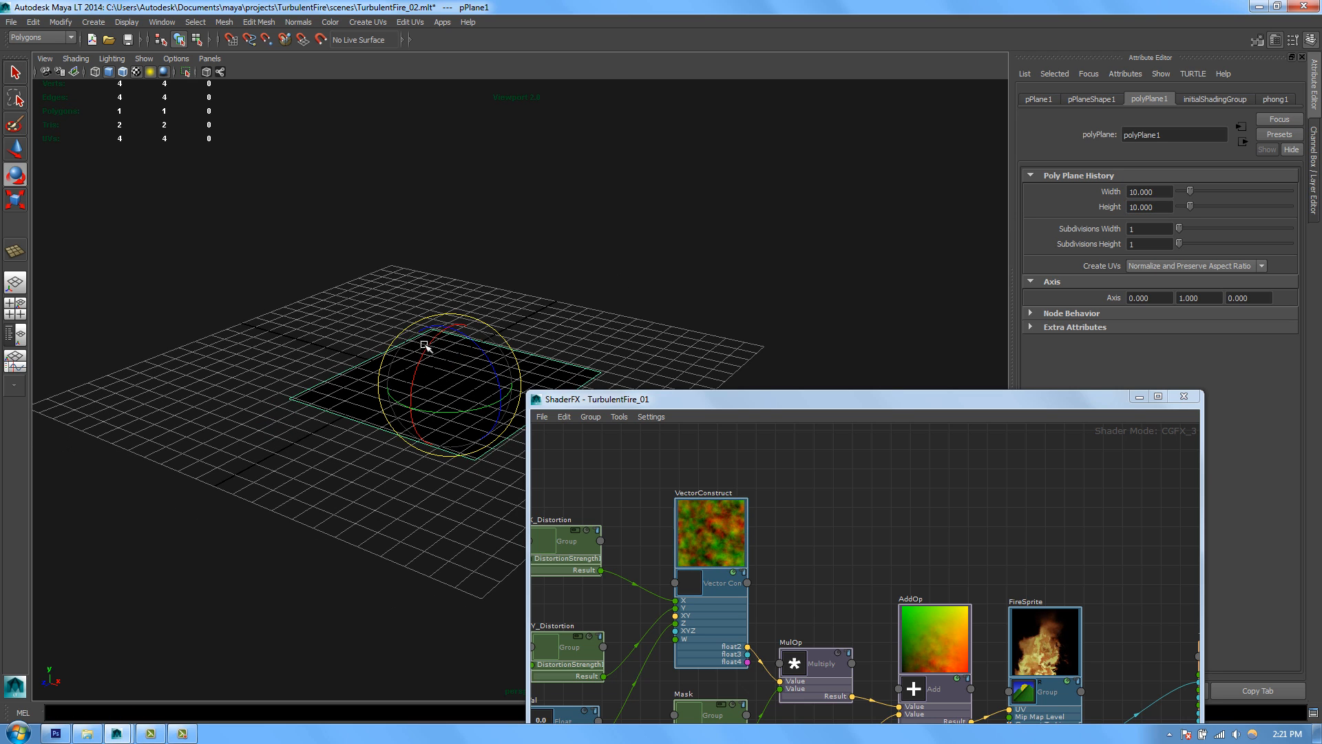
pyautogui.moveTo(425, 346); pyautogui.dragTo(831, 230)
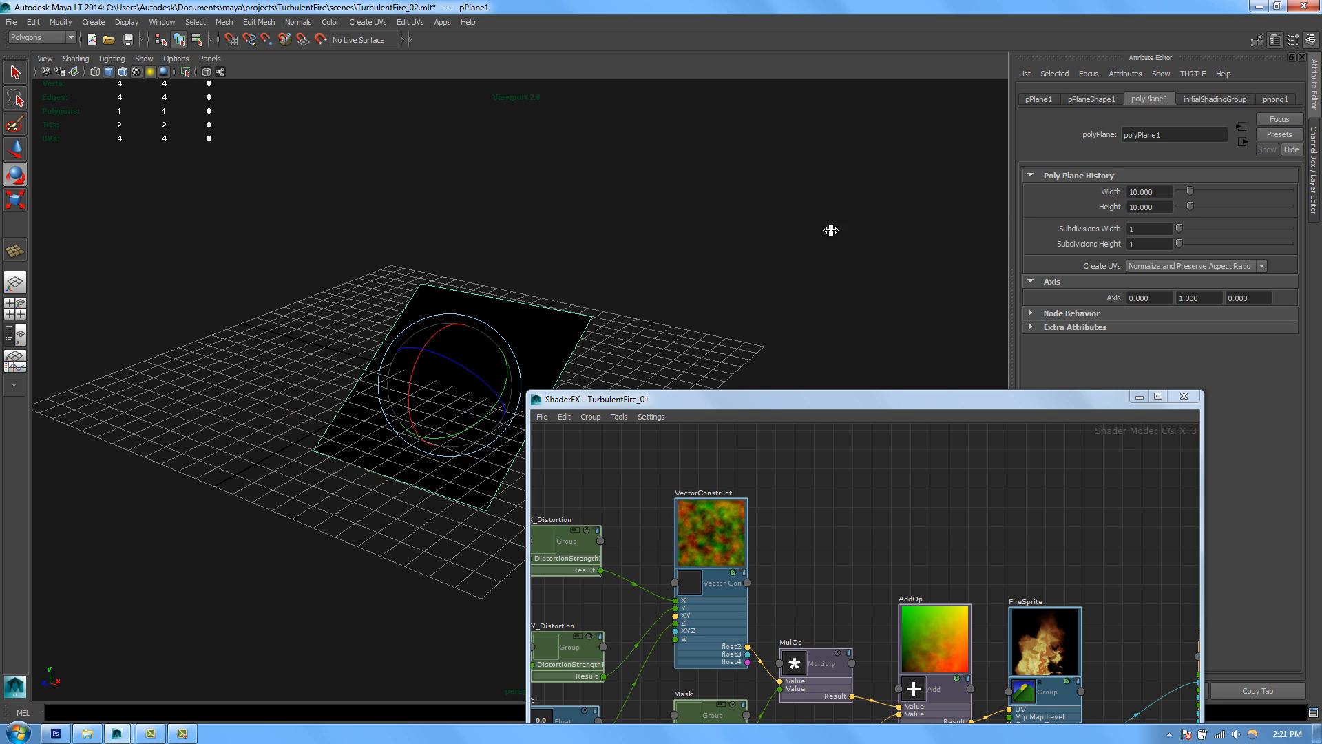
pyautogui.click(1105, 100)
pyautogui.click(1040, 100)
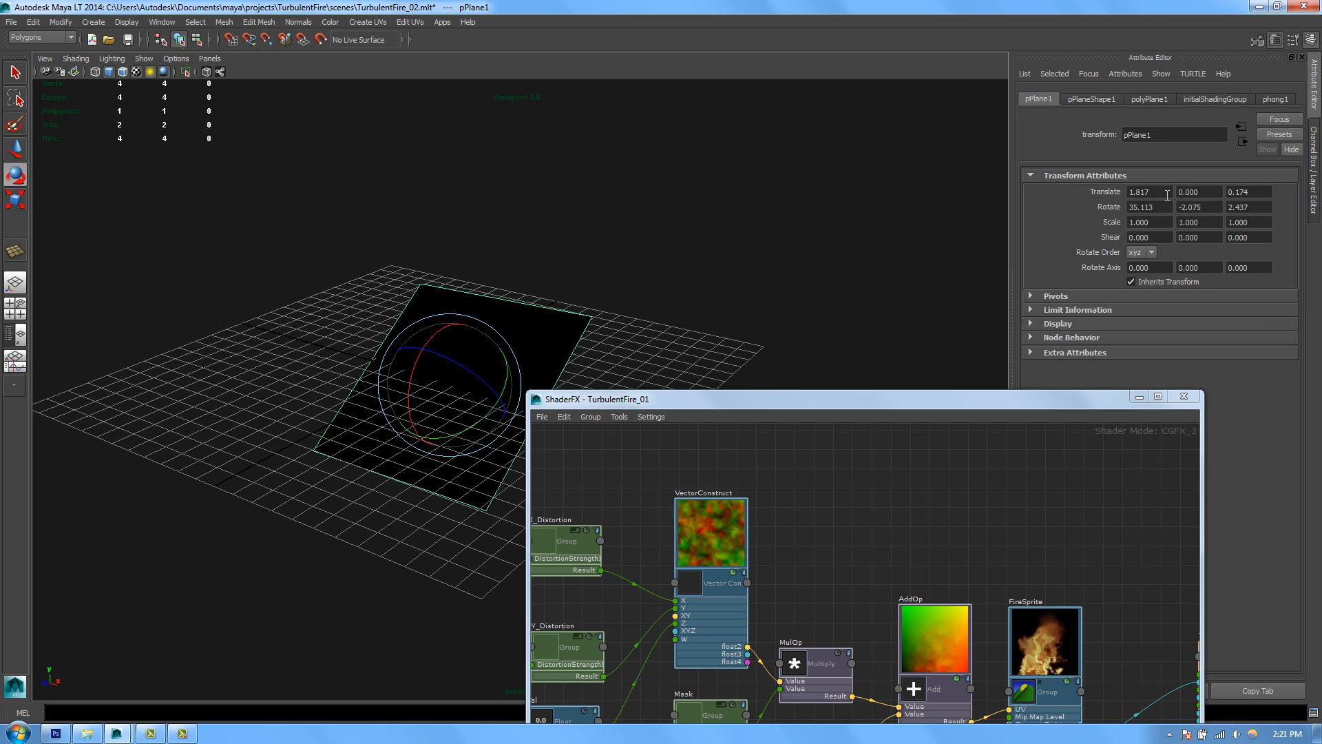
pyautogui.moveTo(1172, 208); pyautogui.dragTo(950, 208)
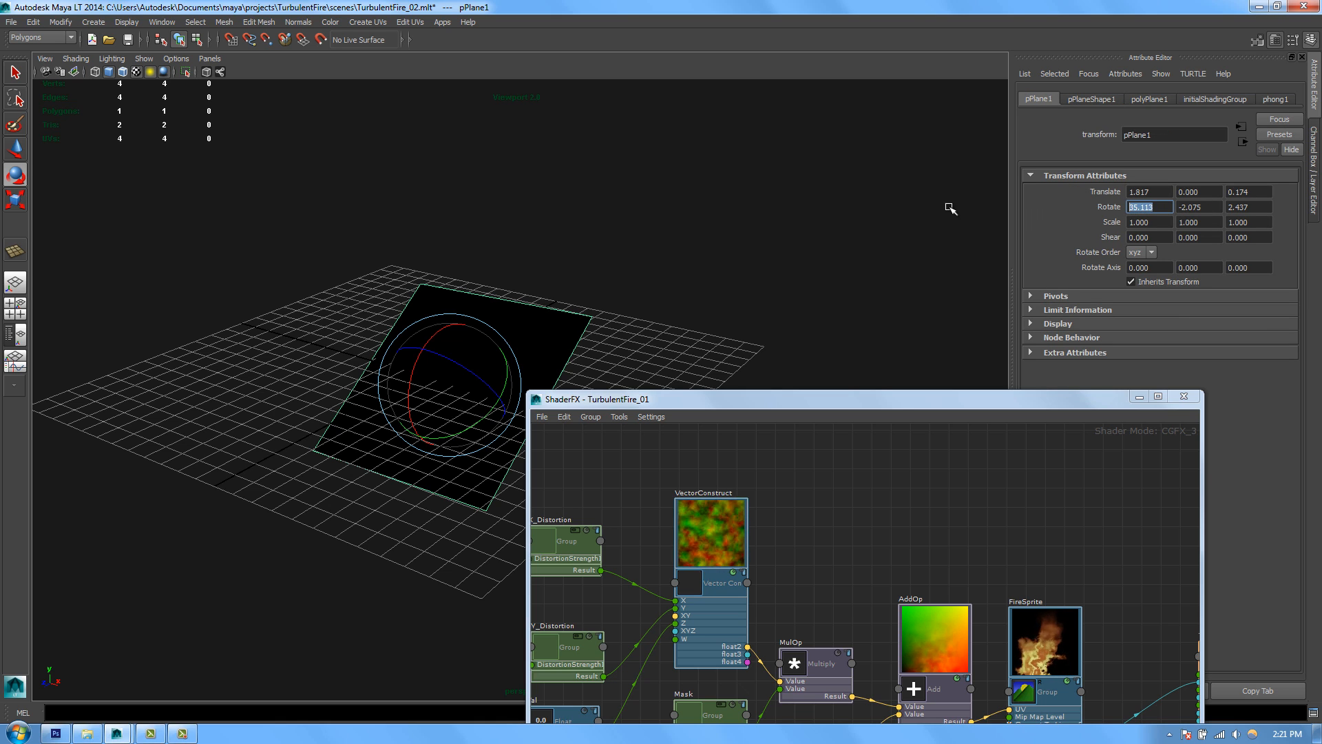
pyautogui.write('90')
pyautogui.press('Tab')
pyautogui.write('0')
pyautogui.press('Tab')
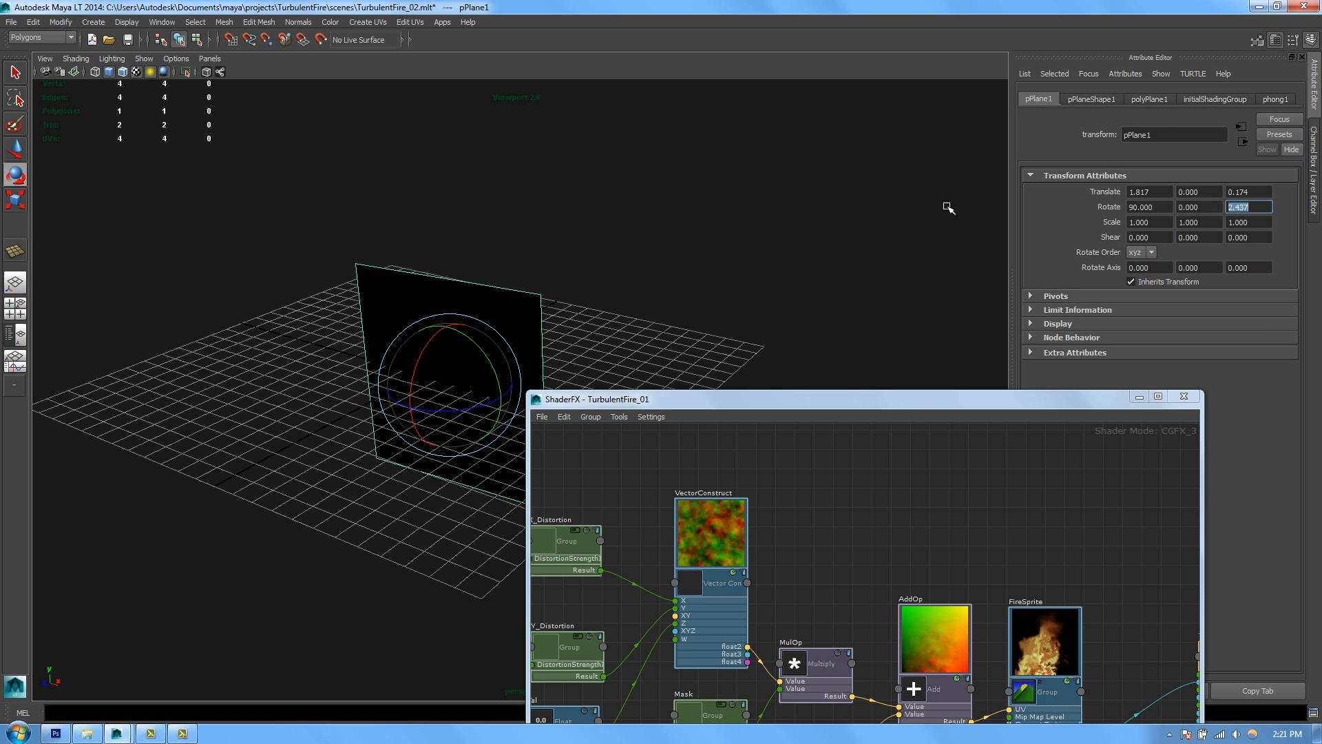
pyautogui.write('0')
pyautogui.press('Return')
# Step: Centre the plane at the origin by setting its X and Z translation to 0
pyautogui.click(1148, 191)
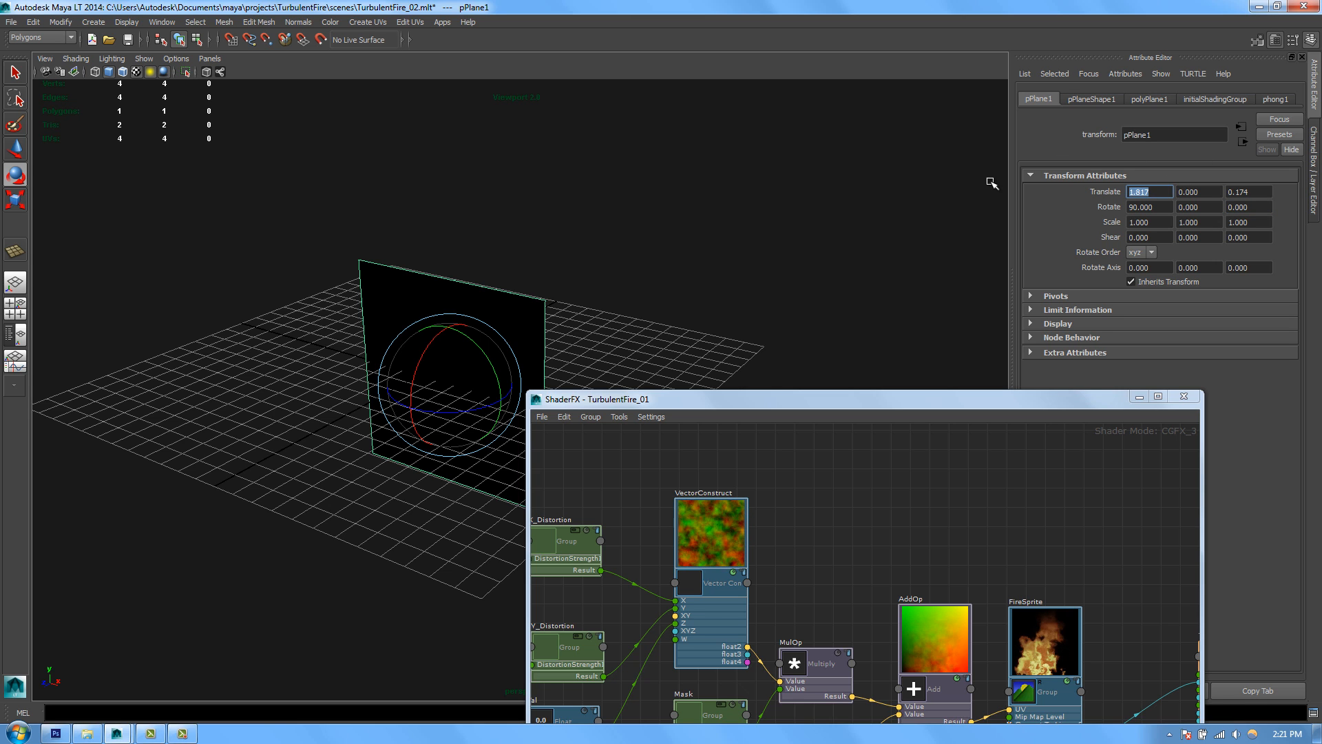
pyautogui.write('0')
pyautogui.press('Tab')
pyautogui.press('Tab')
pyautogui.write('0')
pyautogui.press('Return')
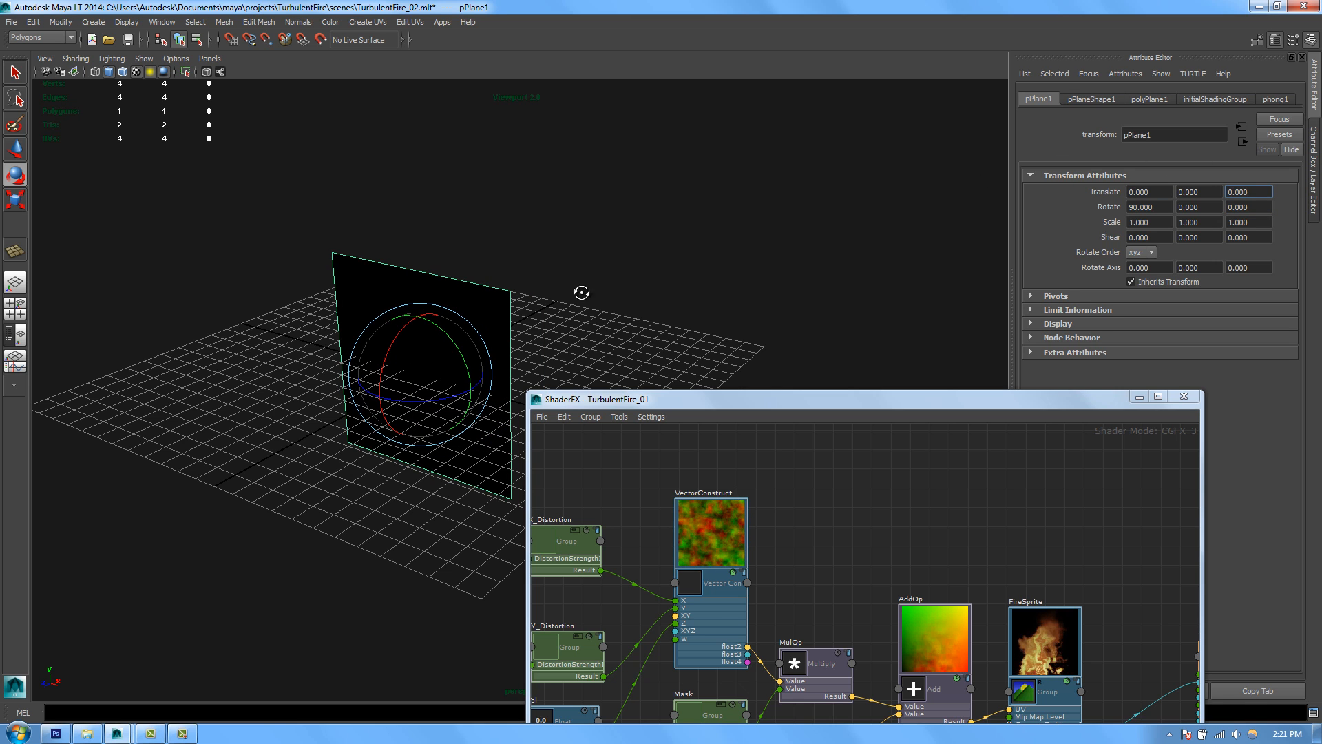
# Step: Assign the TurbulentFire_01 material to the plane in the Hypershade, deselect the plane and close the Hypershade
pyautogui.keyDown('alt'); pyautogui.moveTo(582, 293); pyautogui.dragTo(646, 289); pyautogui.keyUp('alt')
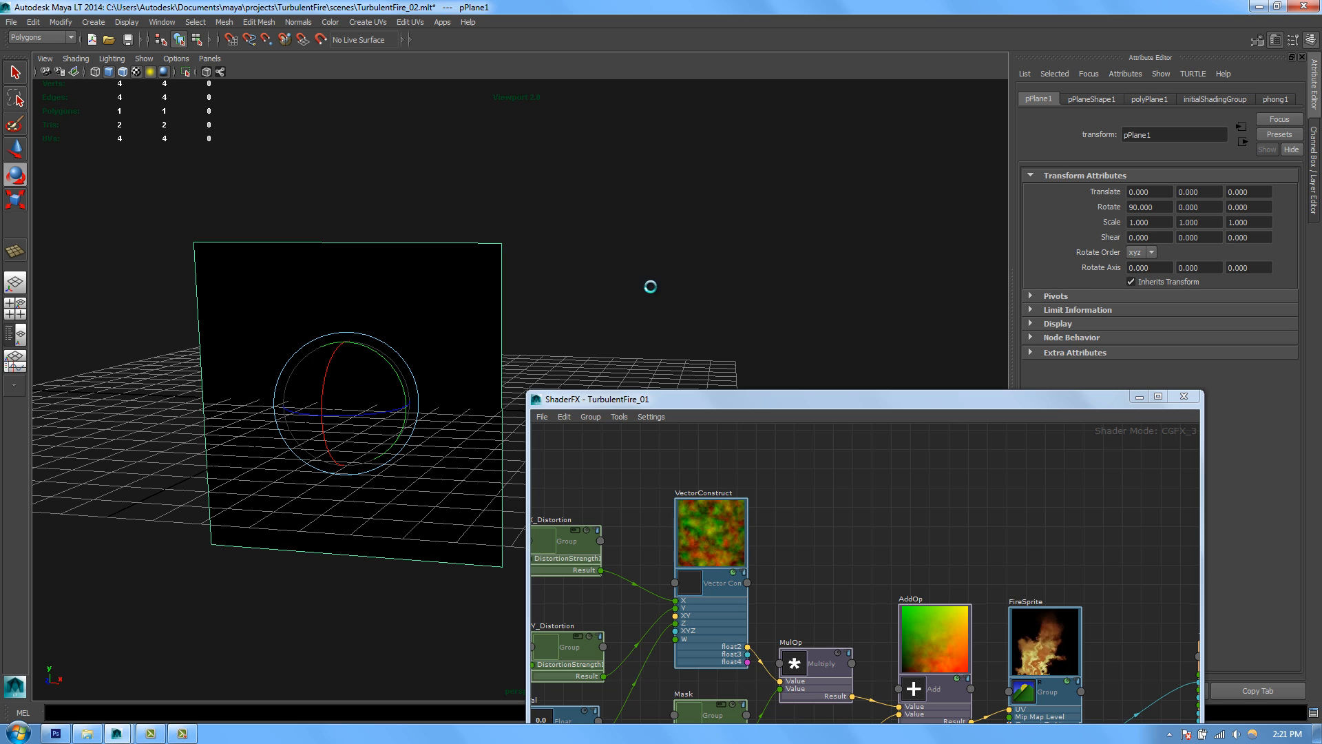
pyautogui.moveTo(692, 248); pyautogui.dragTo(324, 318, button='middle')
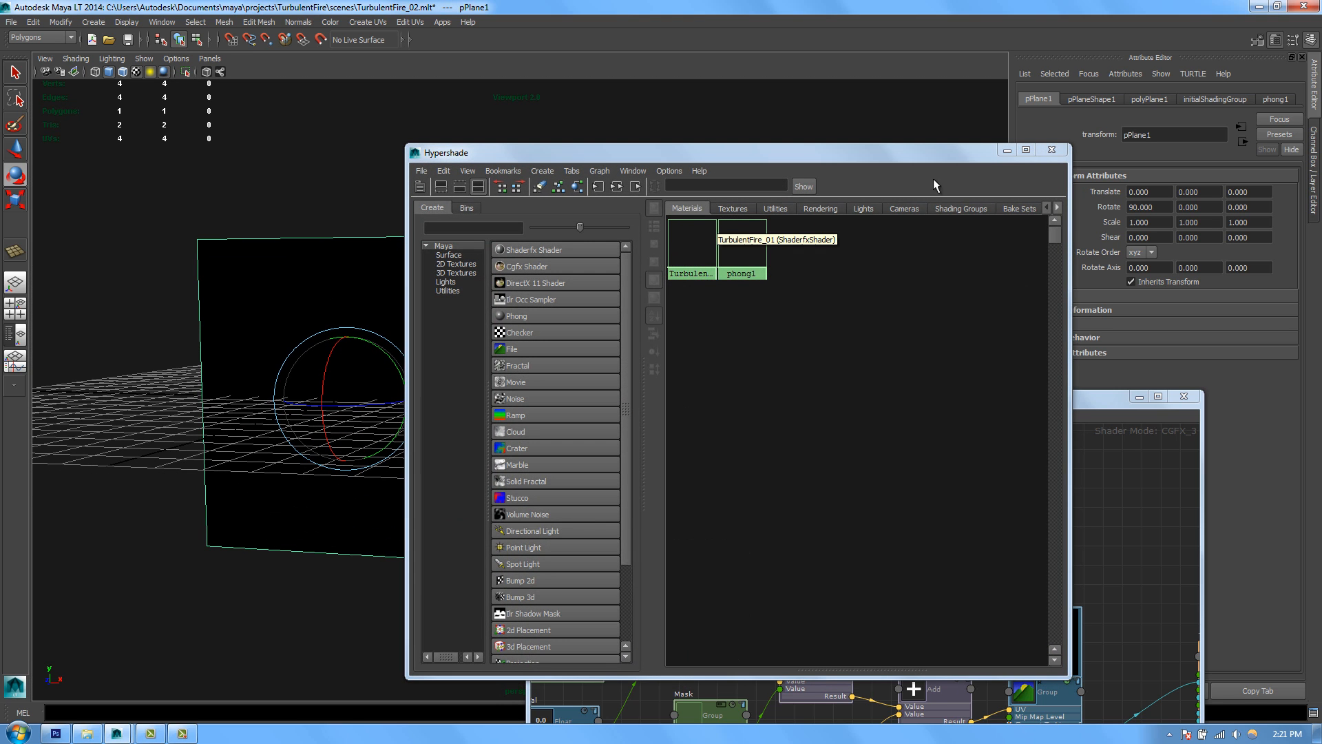
pyautogui.click(692, 255)
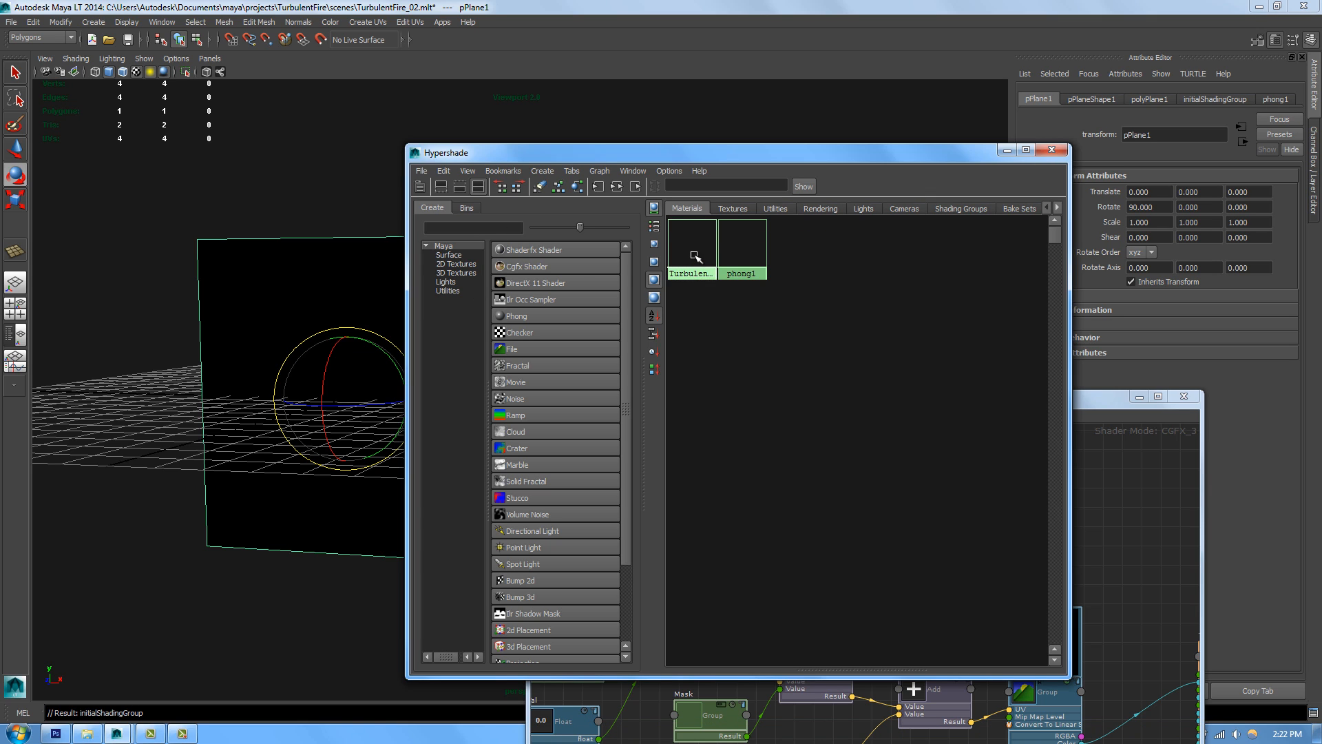
pyautogui.rightClick(695, 256)
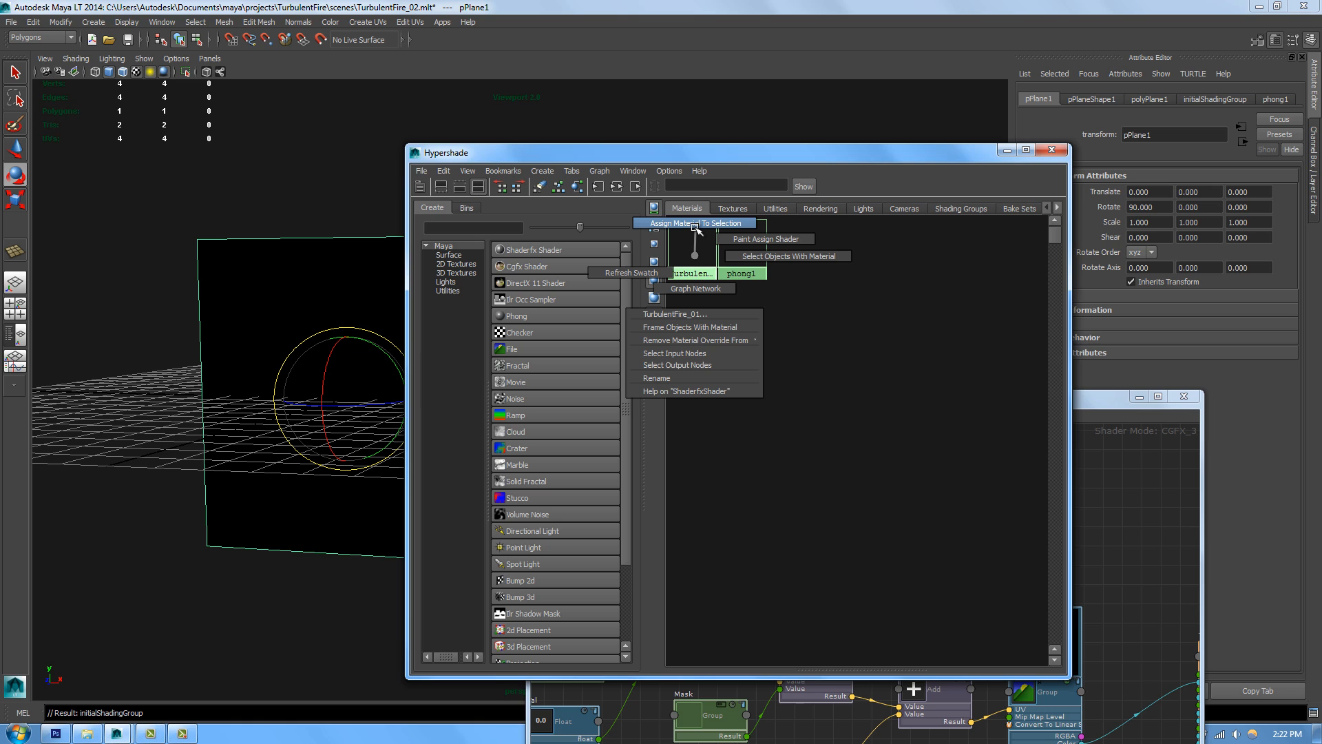
pyautogui.click(687, 223)
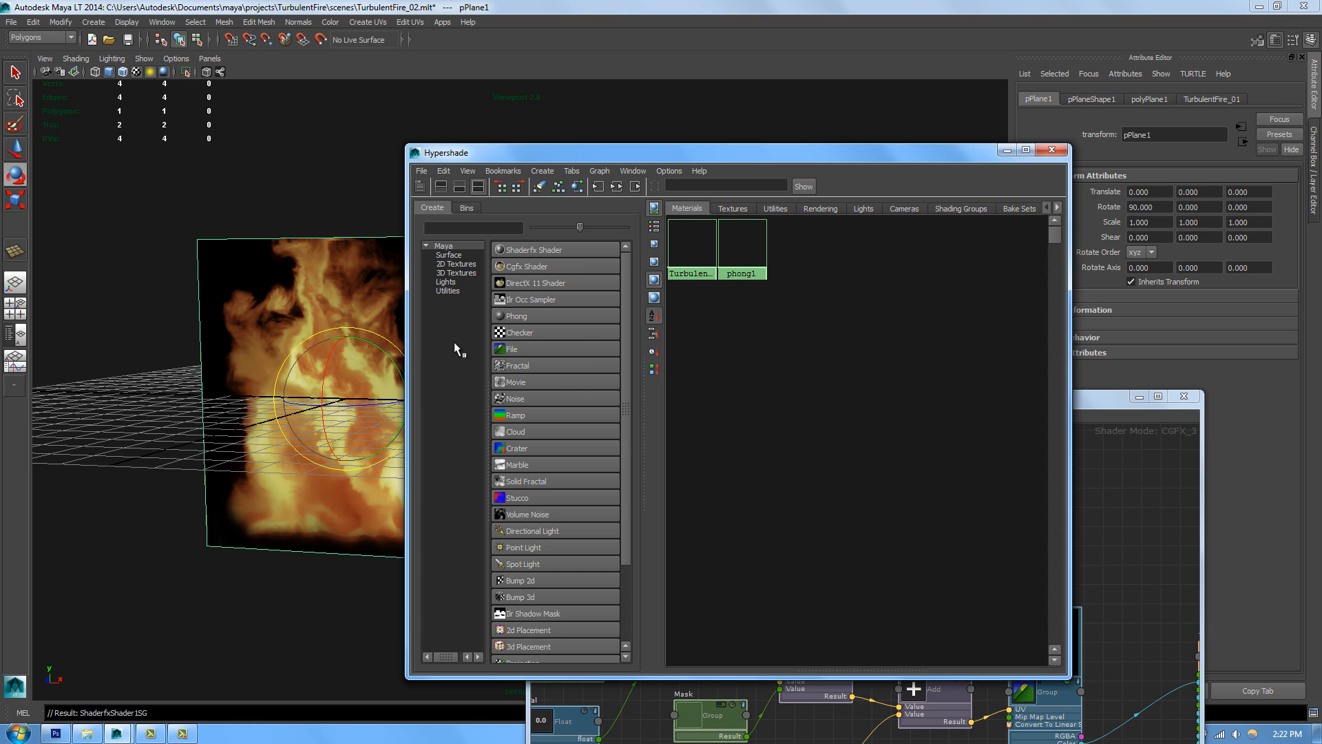
pyautogui.click(932, 306)
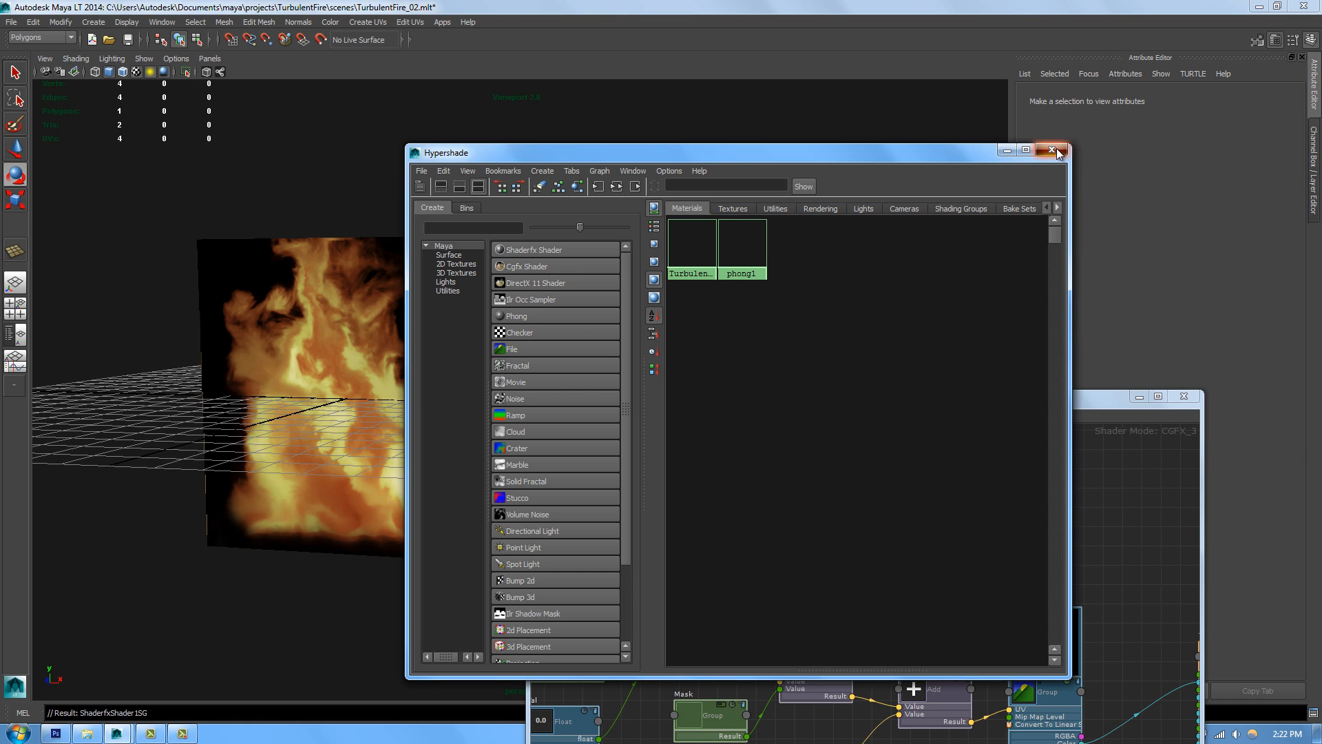
pyautogui.click(1056, 147)
# Step: View the fire plane from the front alongside the TurbulentFire_01 graph, and close the ShaderFX window
pyautogui.moveTo(832, 402); pyautogui.dragTo(831, 120)
pyautogui.keyDown('alt'); pyautogui.moveTo(393, 330); pyautogui.dragTo(443, 363); pyautogui.keyUp('alt')
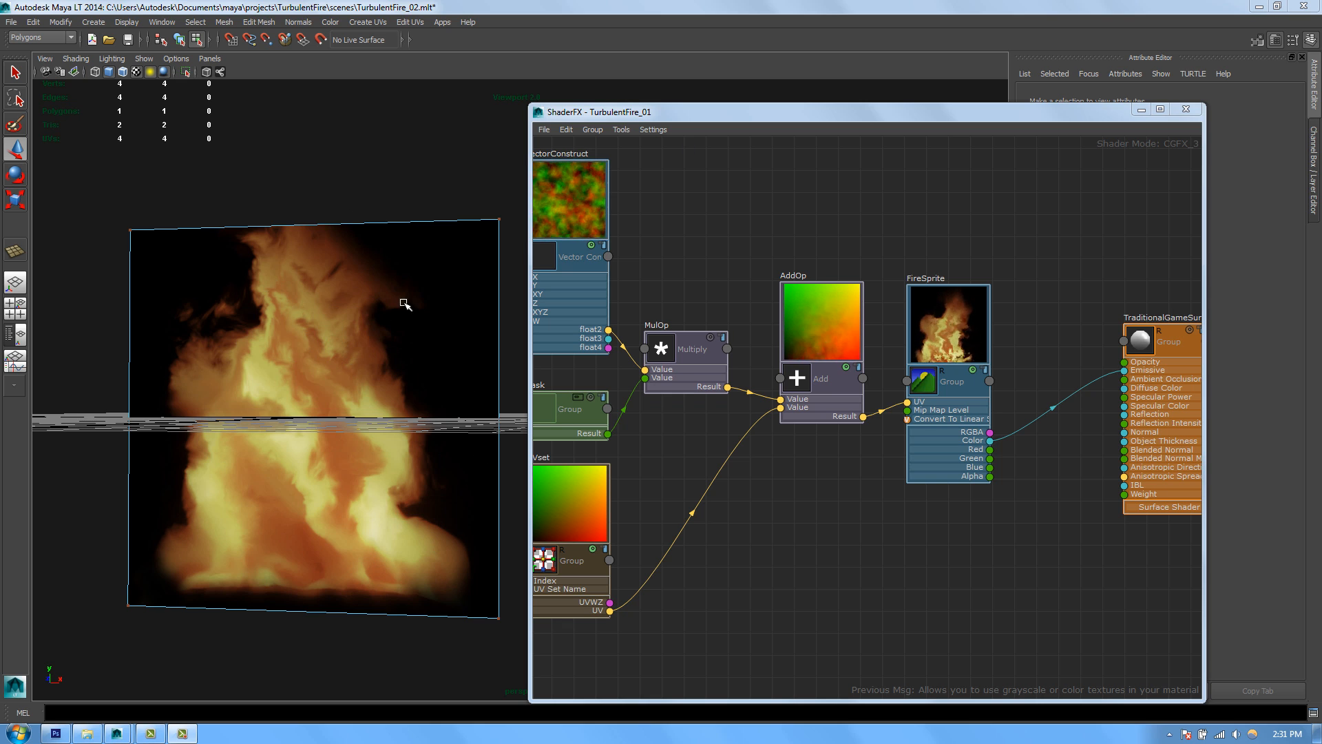
pyautogui.click(1185, 110)
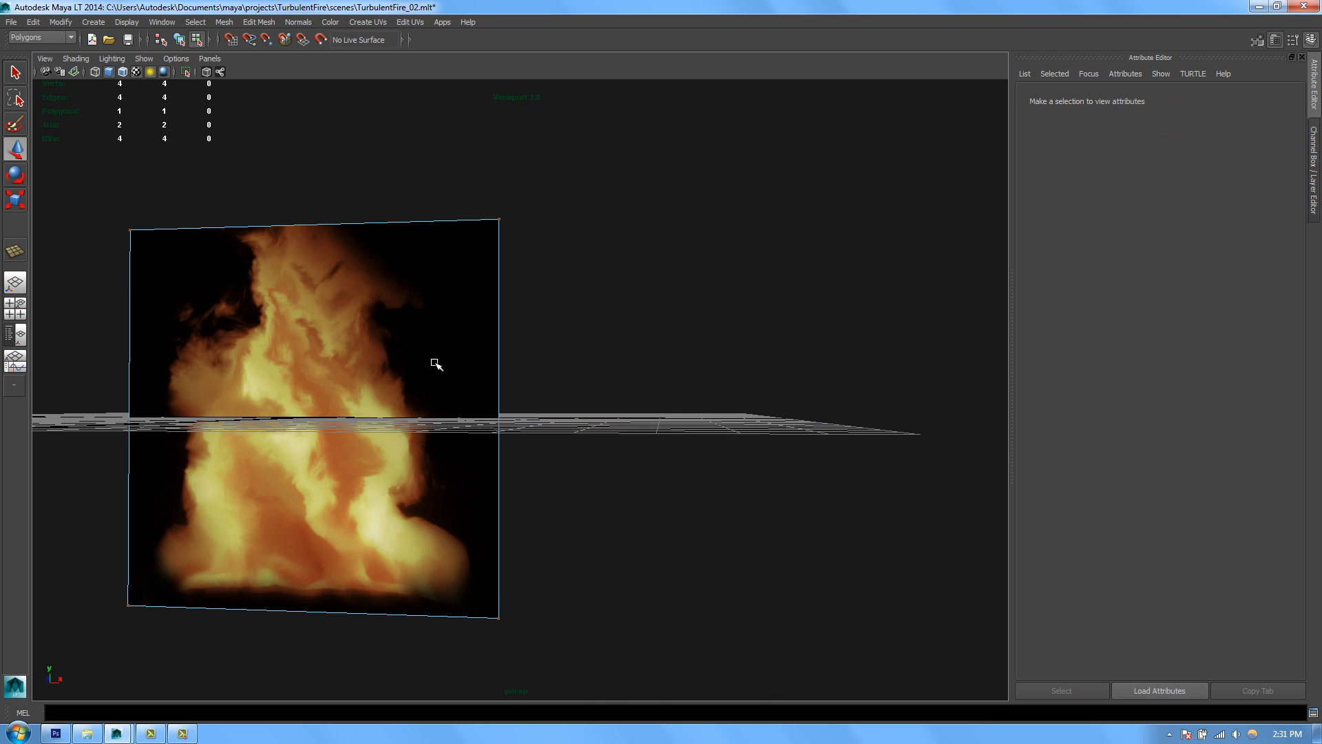
# Step: Open the plane in the UV Texture Editor, select all four of its UVs and uncover the fire in the viewport
pyautogui.press('F8')
pyautogui.keyDown('alt'); pyautogui.moveTo(428, 349); pyautogui.dragTo(593, 337, button='middle'); pyautogui.keyUp('alt')
pyautogui.click(580, 322)
pyautogui.keyDown('alt'); pyautogui.moveTo(590, 360); pyautogui.dragTo(584, 329); pyautogui.keyUp('alt')
pyautogui.click(404, 23)
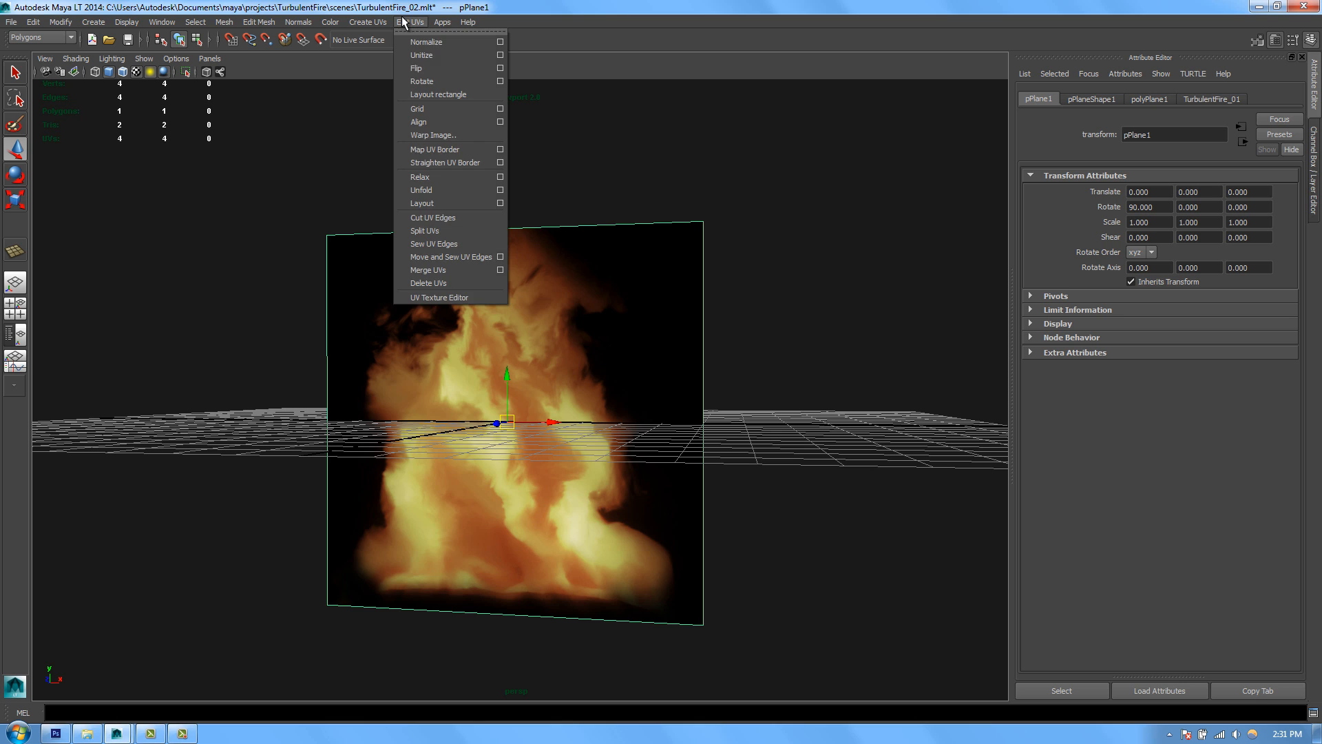
pyautogui.click(431, 297)
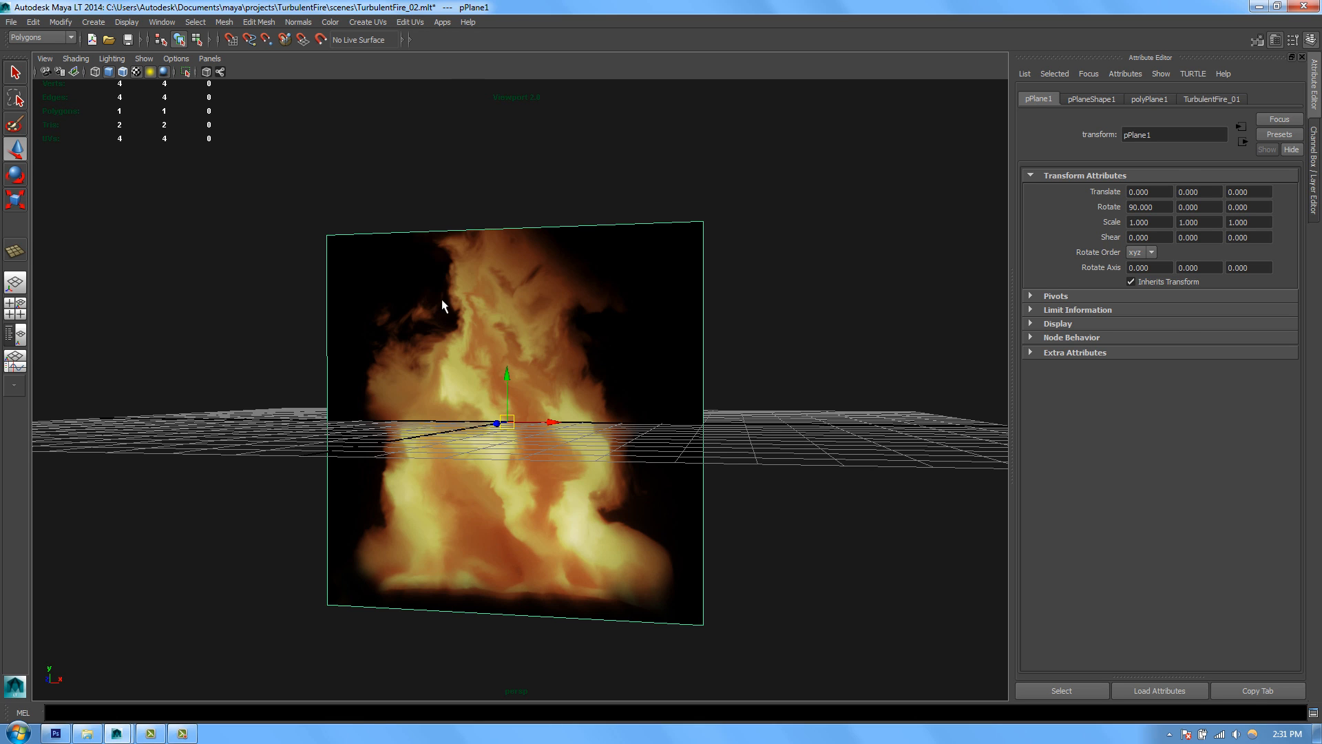
pyautogui.moveTo(614, 272); pyautogui.dragTo(917, 544)
pyautogui.moveTo(734, 88); pyautogui.dragTo(851, 63)
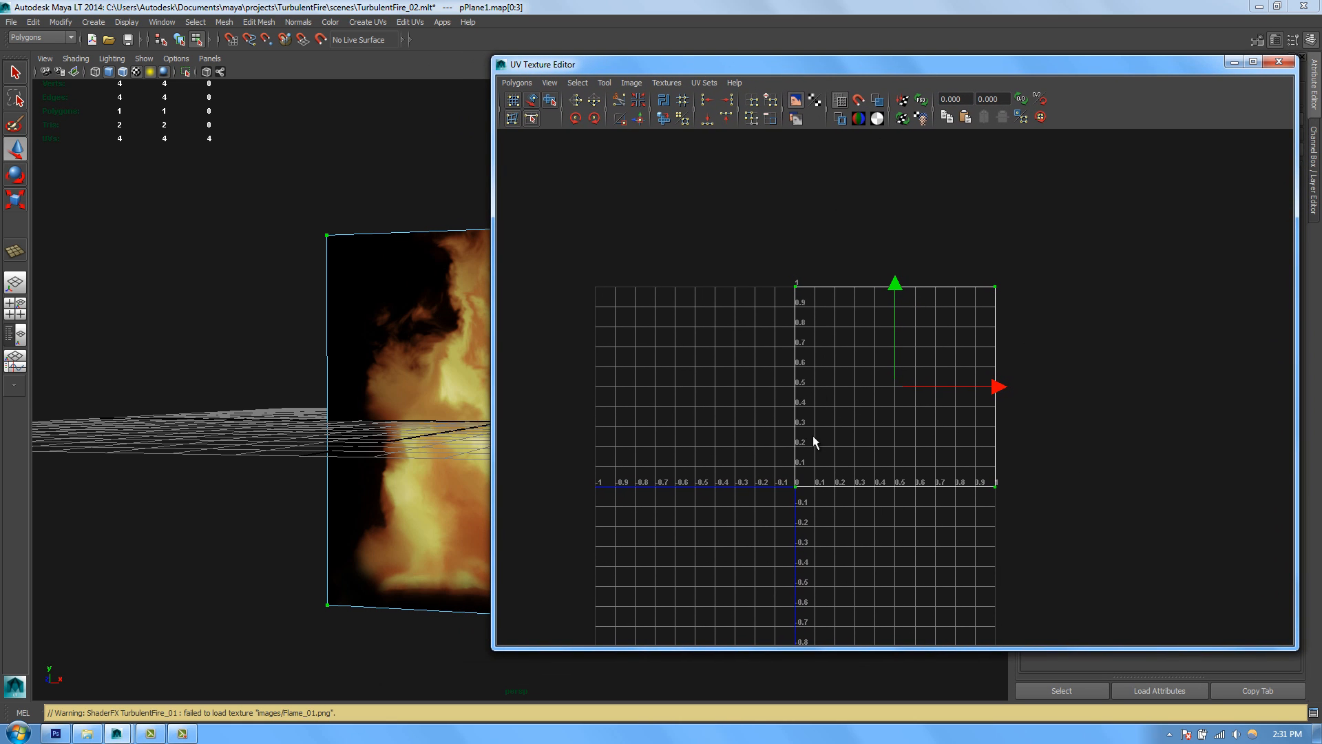
# Step: Scale the plane's UVs uniformly to about 1.14 units wide and move them up until their lower edge sits at V 0
pyautogui.press('r')
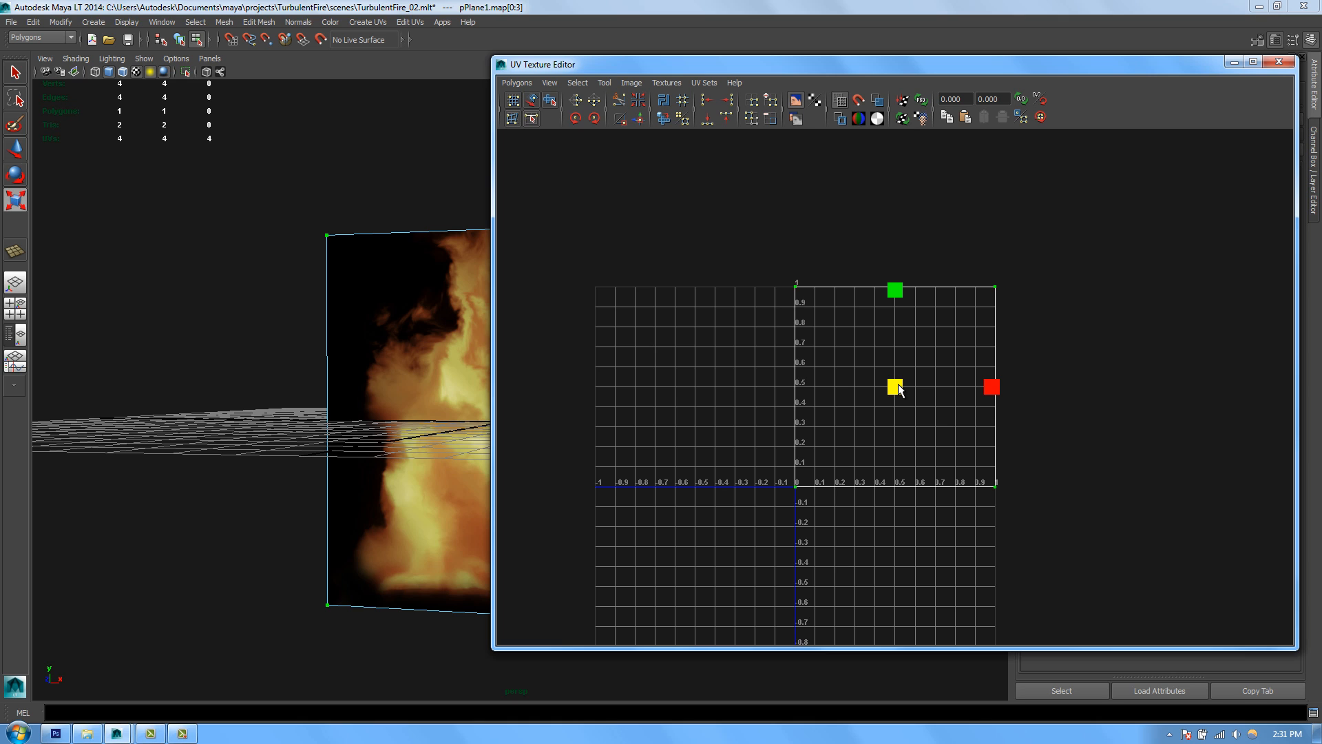
pyautogui.moveTo(899, 389); pyautogui.dragTo(909, 381)
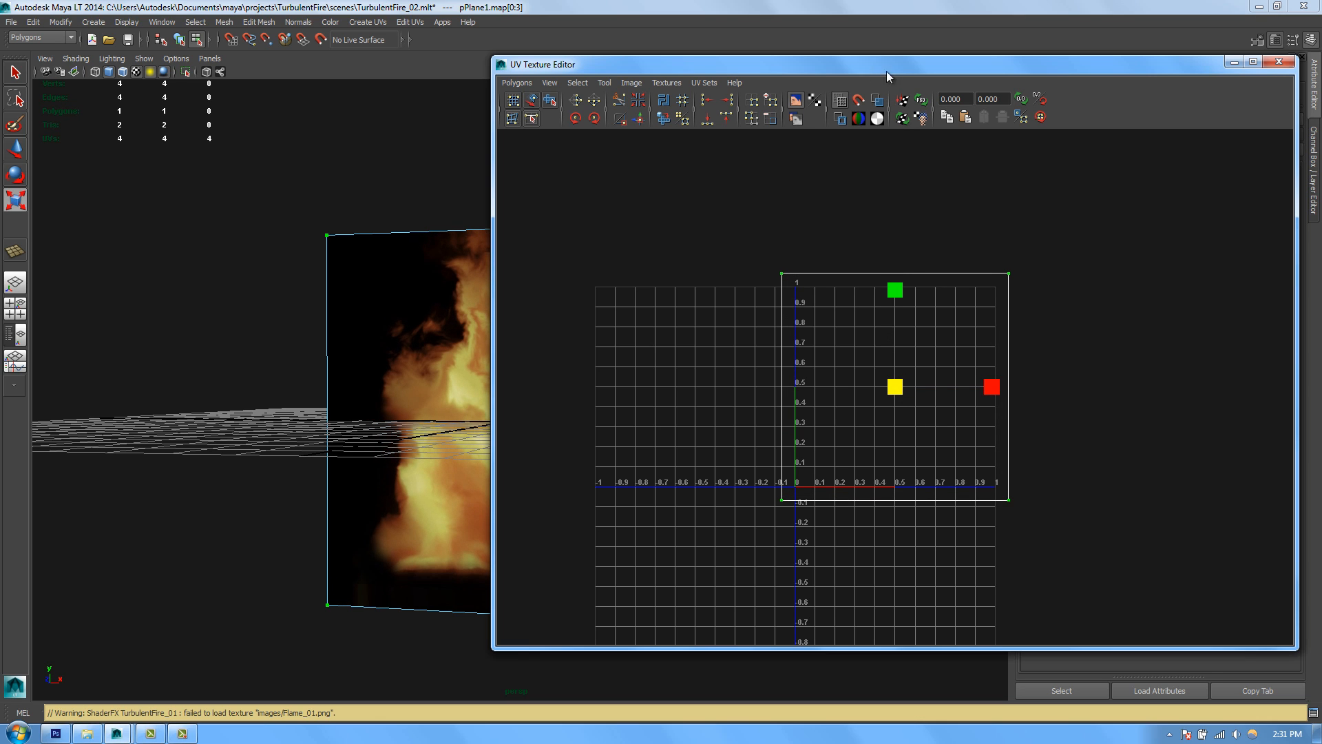
pyautogui.moveTo(887, 75); pyautogui.dragTo(979, 110)
pyautogui.press('w')
pyautogui.moveTo(992, 330); pyautogui.dragTo(990, 314)
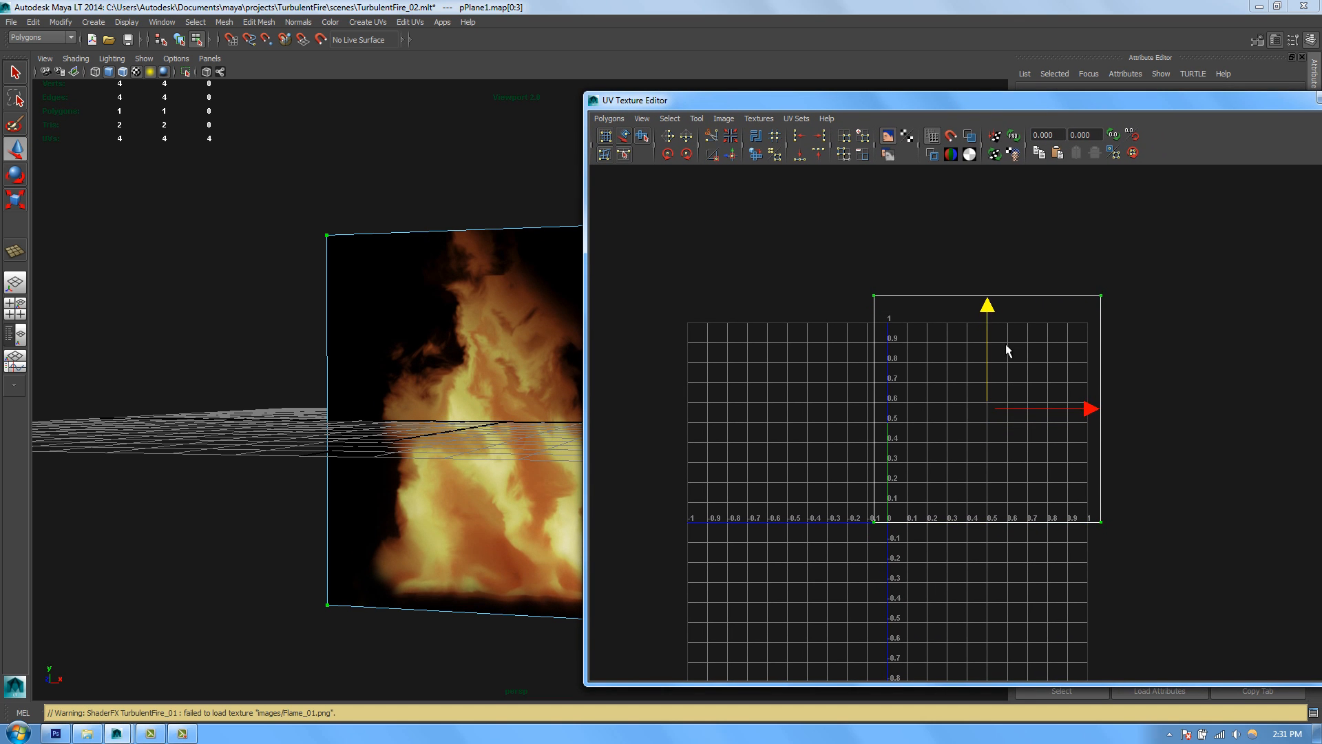
# Step: Scale the UVs further to about 1.36 units wide, raise their lower edge to just below V 0, and close the UV Texture Editor
pyautogui.press('r')
pyautogui.moveTo(991, 411); pyautogui.dragTo(1008, 399)
pyautogui.press('w')
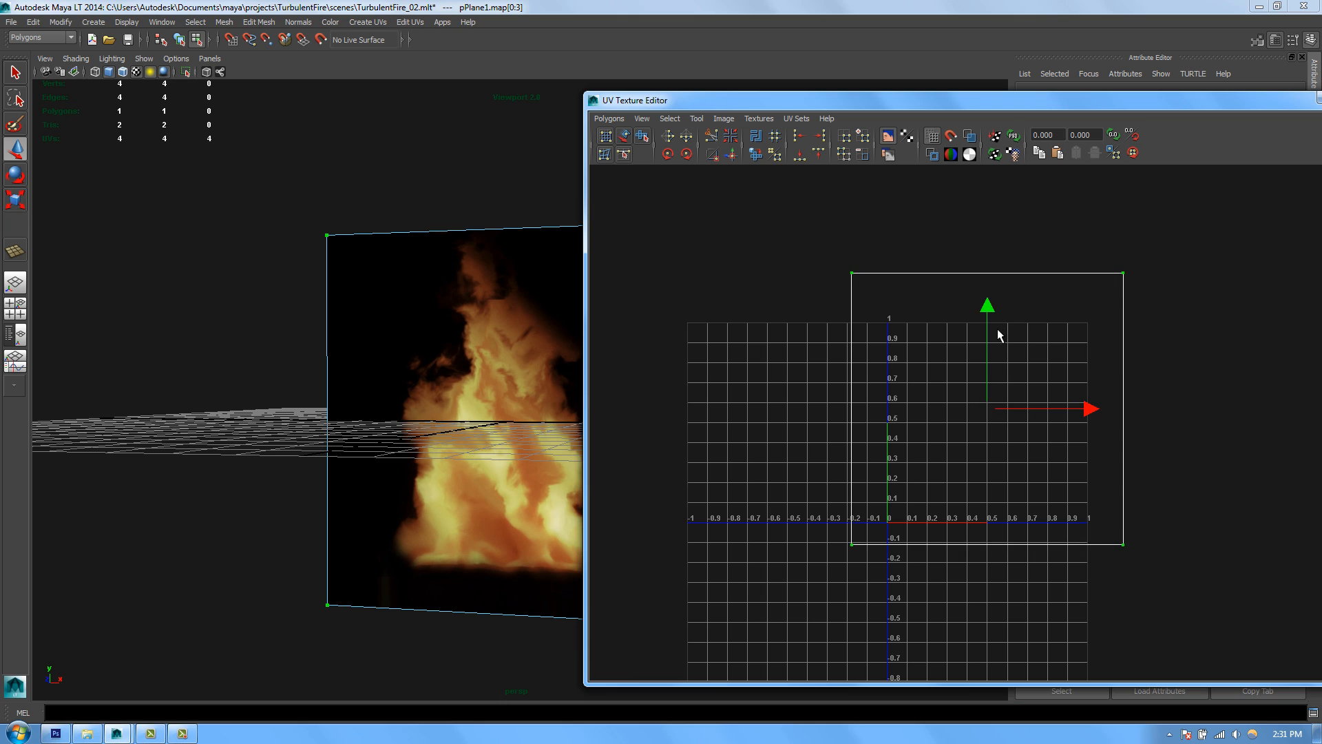
pyautogui.moveTo(989, 311); pyautogui.dragTo(990, 291)
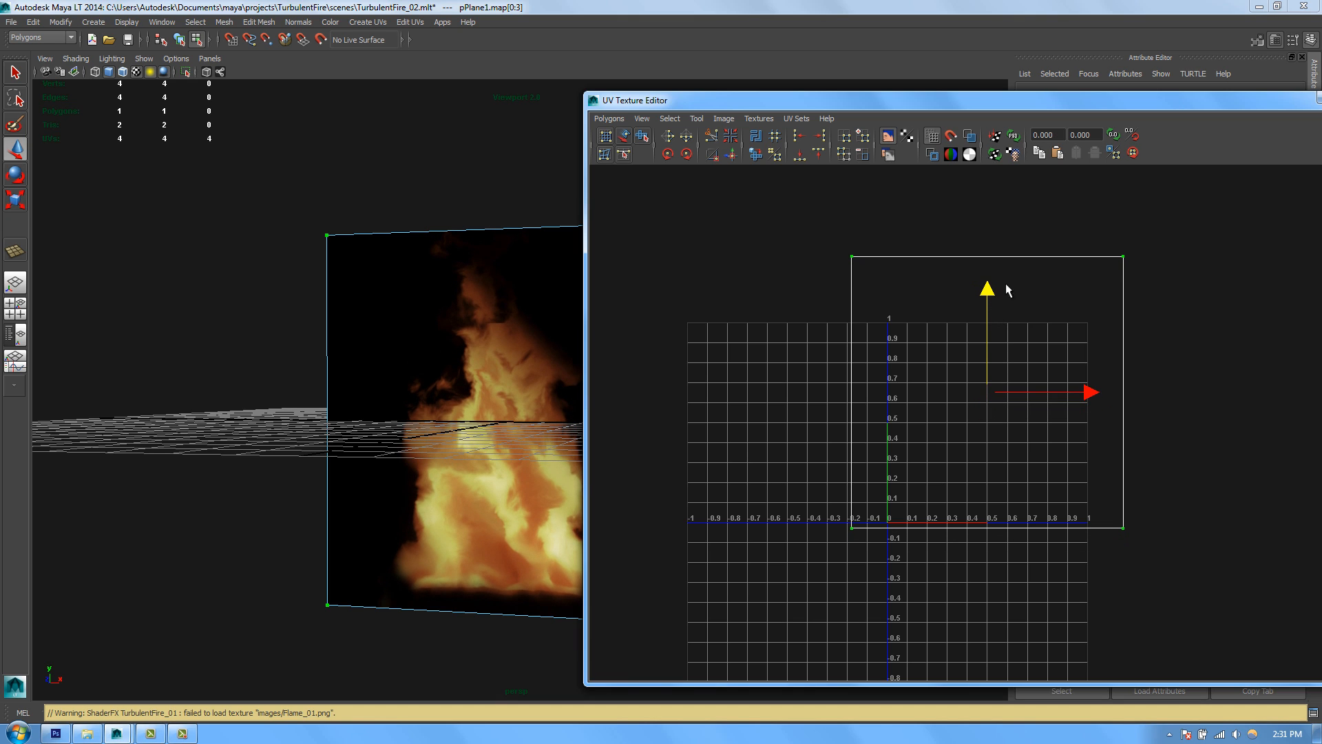
pyautogui.click(782, 258)
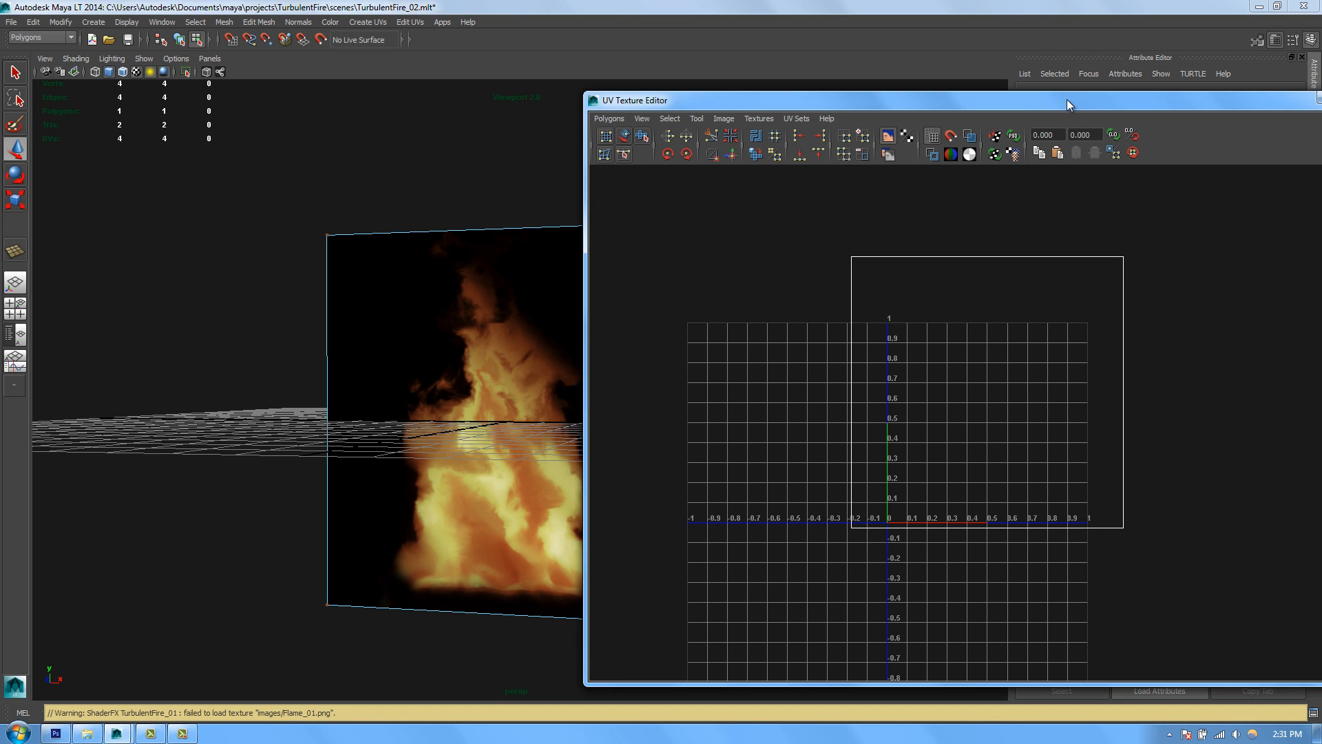
pyautogui.moveTo(1068, 105); pyautogui.dragTo(800, 104)
pyautogui.click(1110, 97)
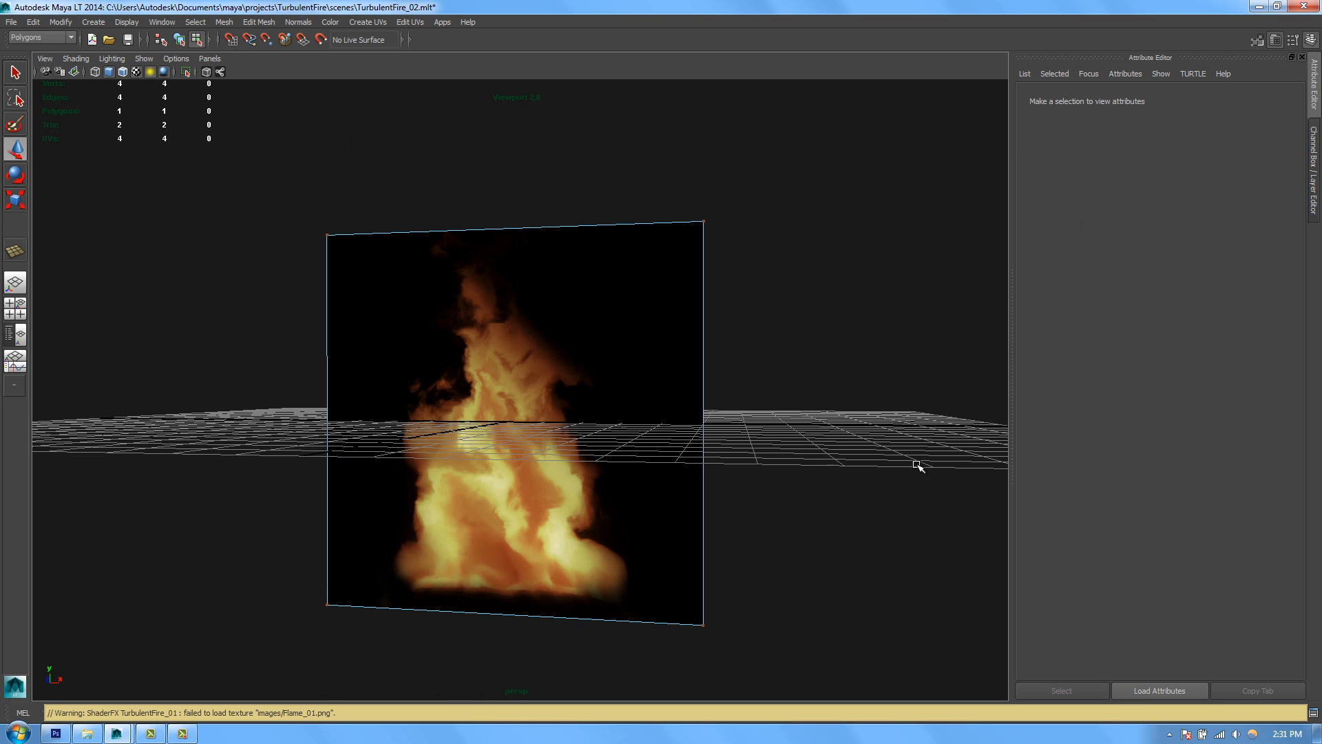
# Step: Return to object mode with nothing selected and hide the grid in the perspective viewport
pyautogui.click(594, 421)
pyautogui.keyDown('alt'); pyautogui.moveTo(594, 422); pyautogui.dragTo(696, 391); pyautogui.keyUp('alt')
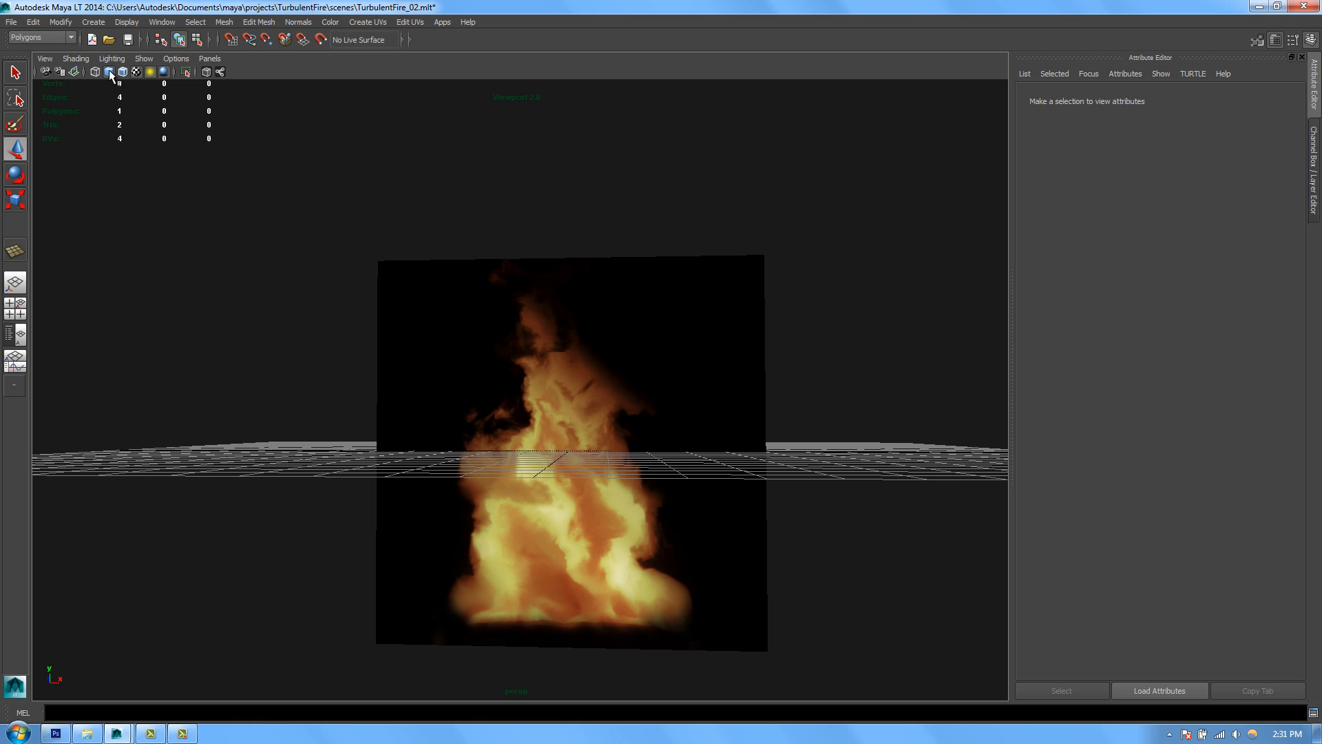
pyautogui.click(144, 58)
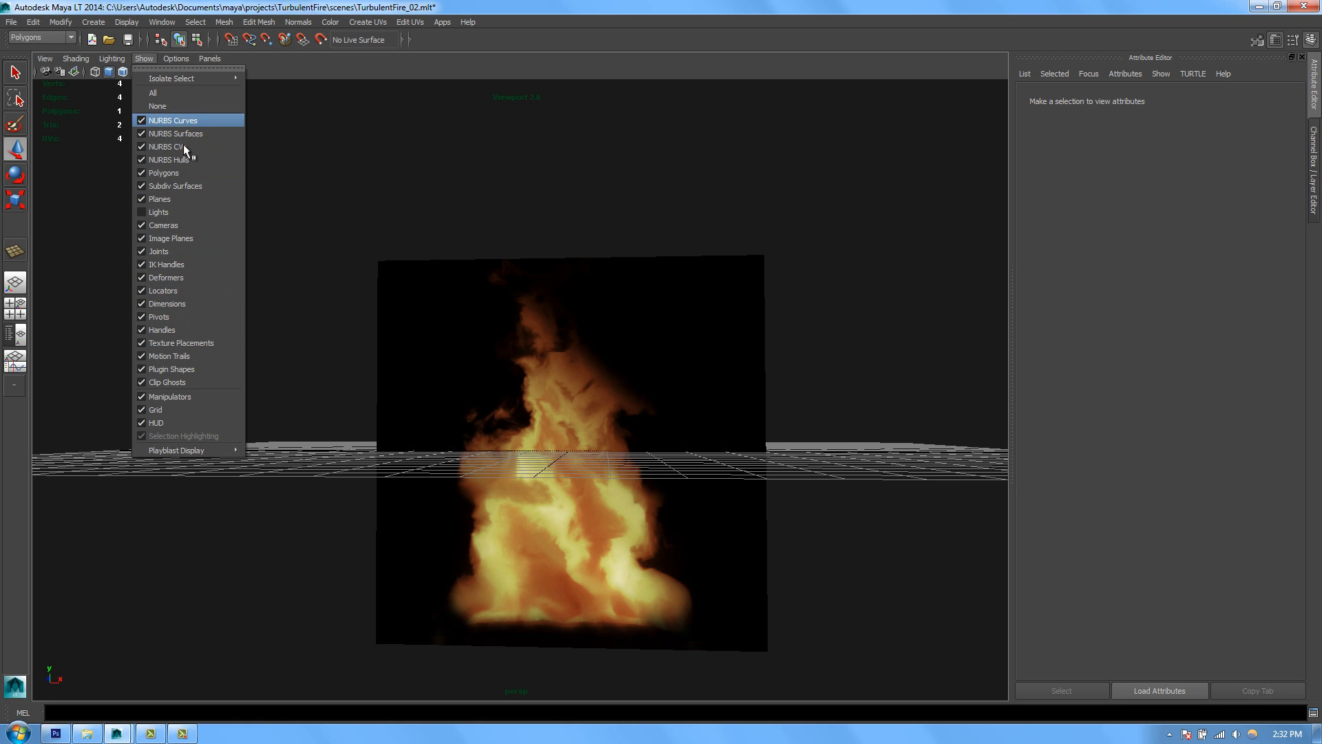
pyautogui.click(188, 410)
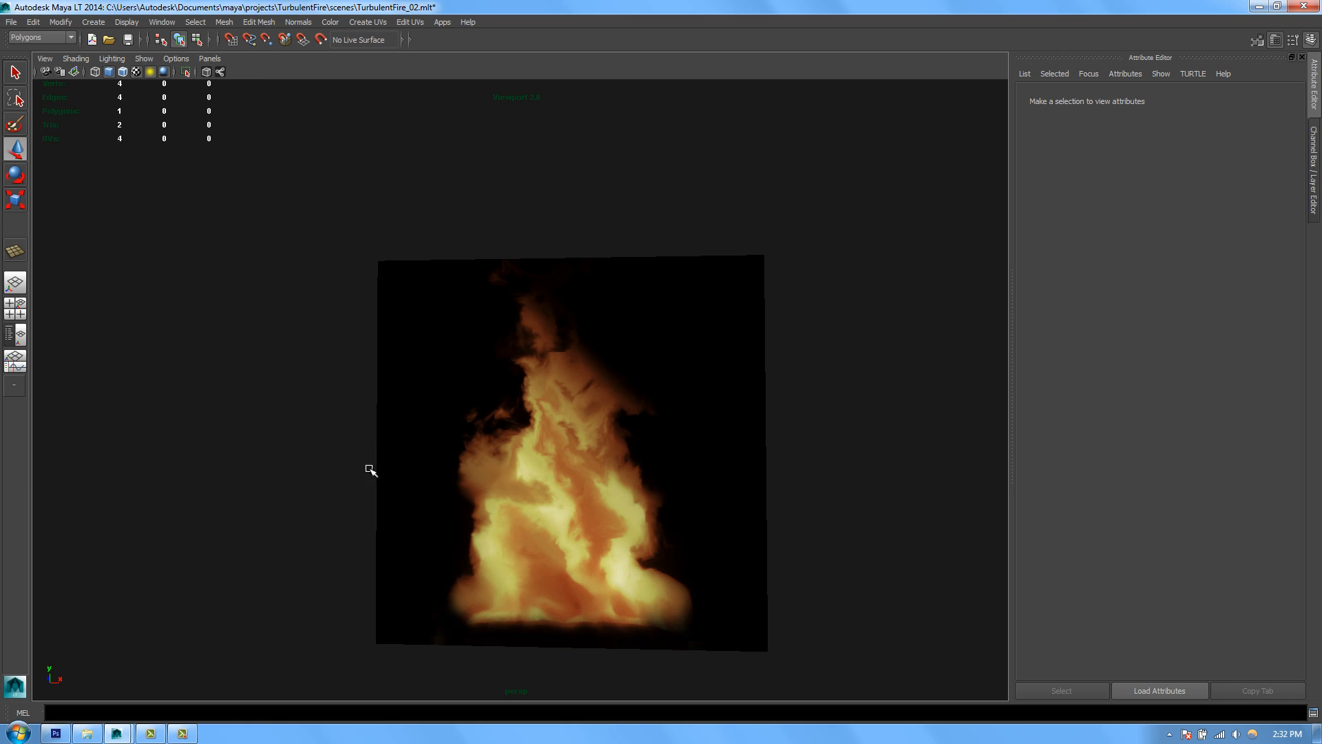
pyautogui.moveTo(370, 470)
pyautogui.keyDown('alt'); pyautogui.mouseDown()
pyautogui.moveTo(366, 427)
pyautogui.moveTo(386, 410)
pyautogui.moveTo(373, 445)
pyautogui.mouseUp(); pyautogui.keyUp('alt')
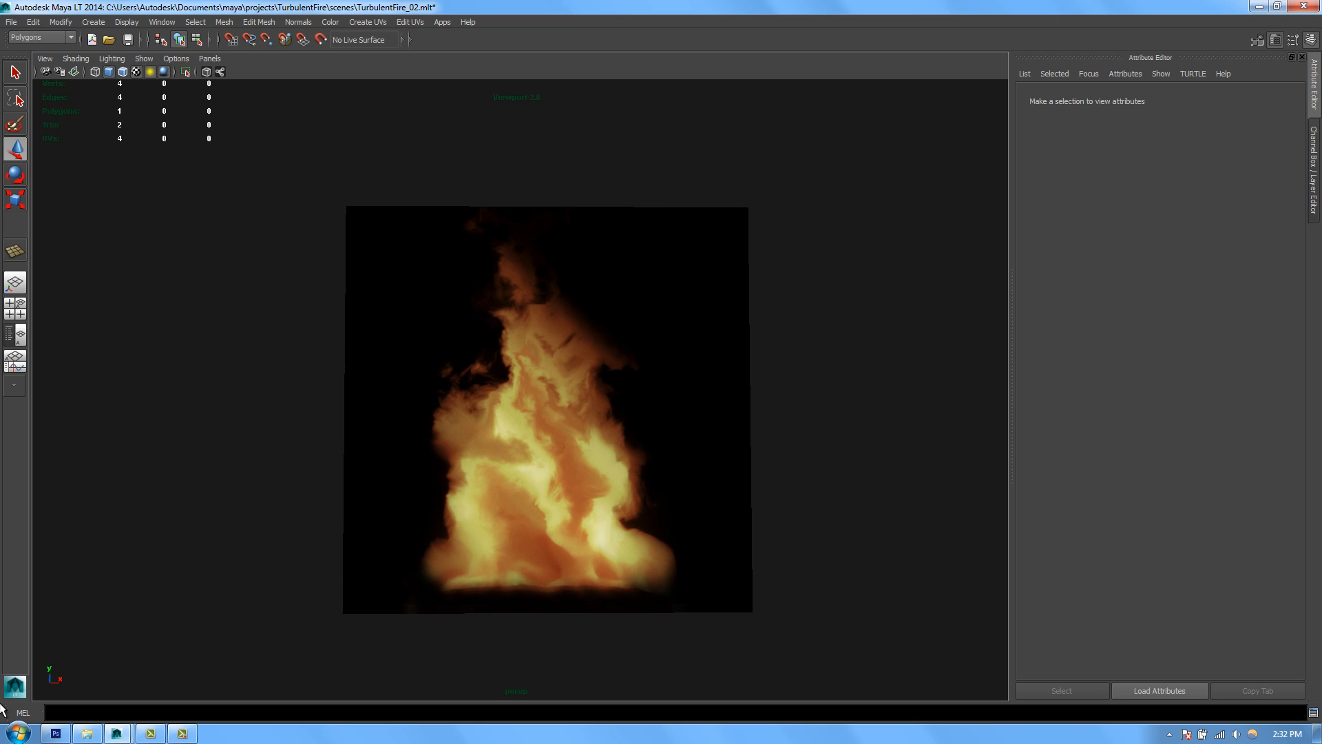
# Step: Display the range slider and time slider, and play the fire animation briefly before stopping it
pyautogui.rightClick(6, 711)
pyautogui.click(44, 686)
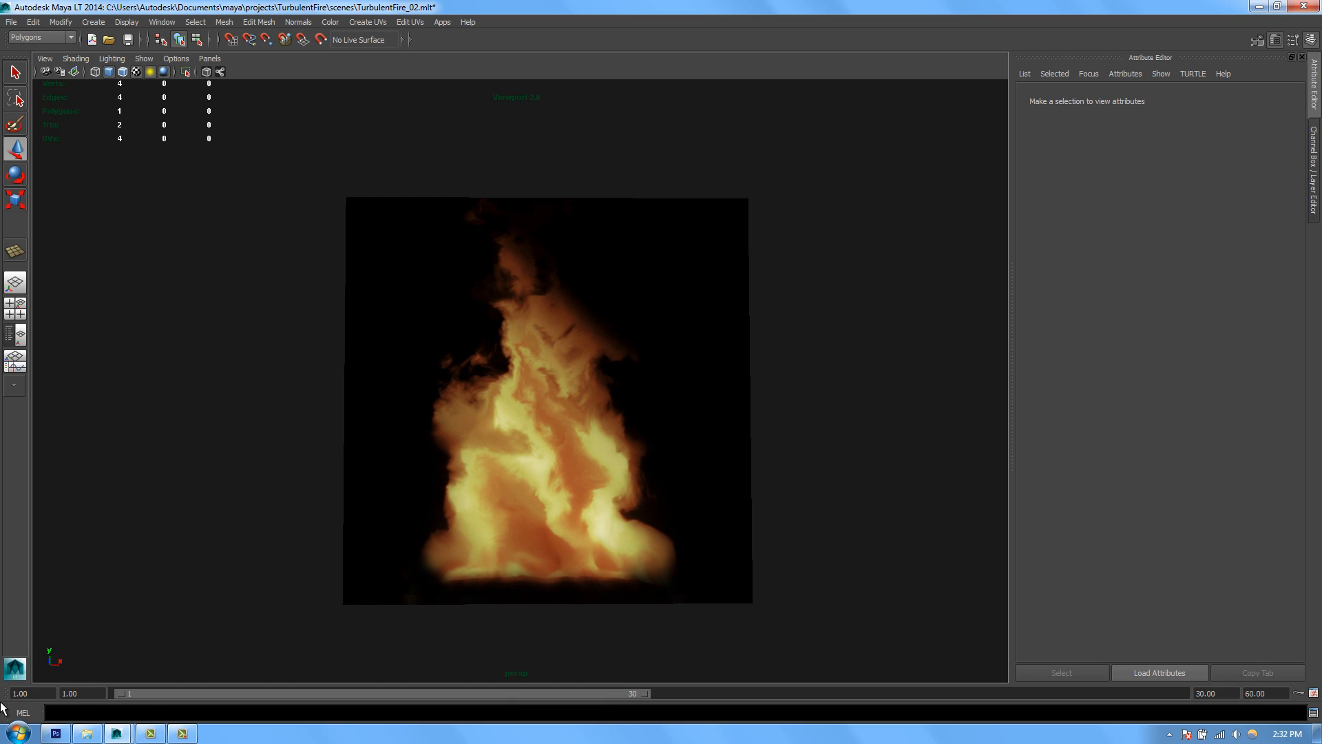
pyautogui.rightClick(6, 709)
pyautogui.click(41, 683)
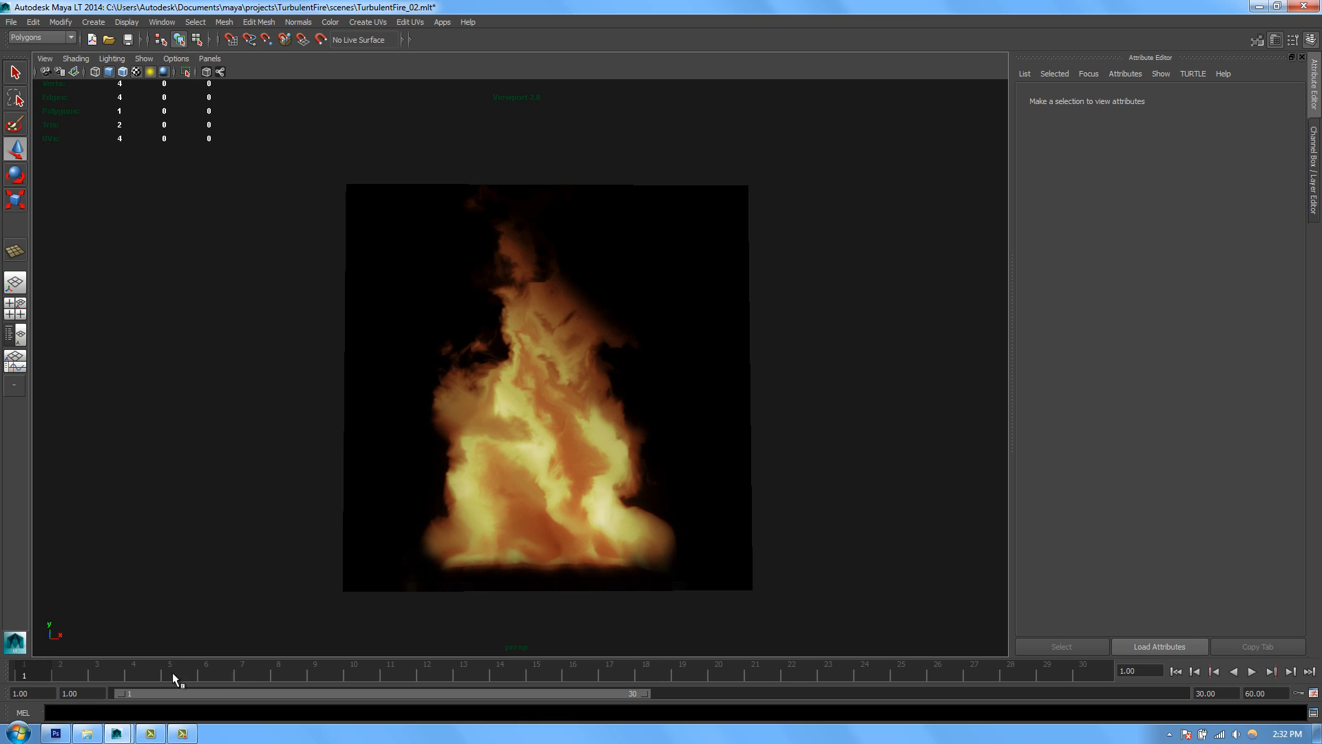
pyautogui.click(1253, 671)
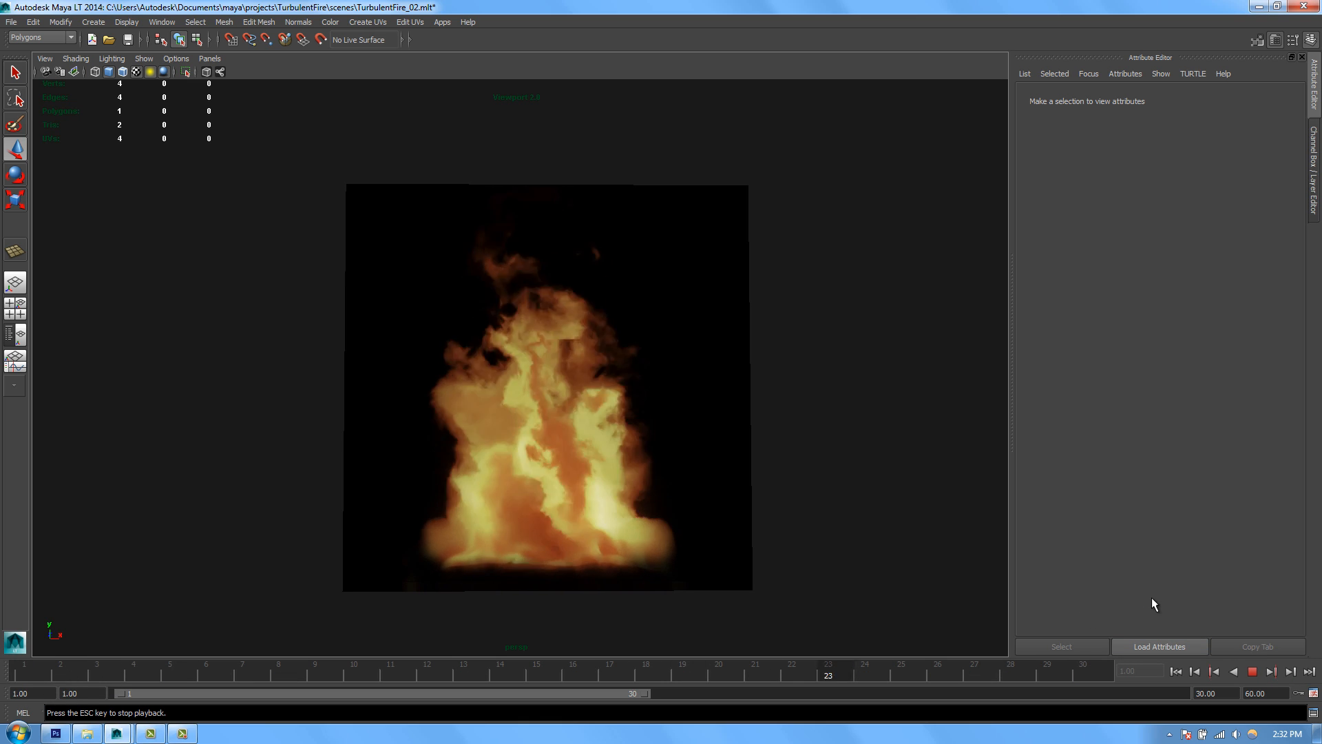
pyautogui.click(1253, 672)
# Step: Select the fire plane, open its TurbulentFire_01 material in ShaderFX, and enlarge the graph window
pyautogui.keyDown('alt'); pyautogui.moveTo(776, 531); pyautogui.dragTo(699, 477); pyautogui.keyUp('alt')
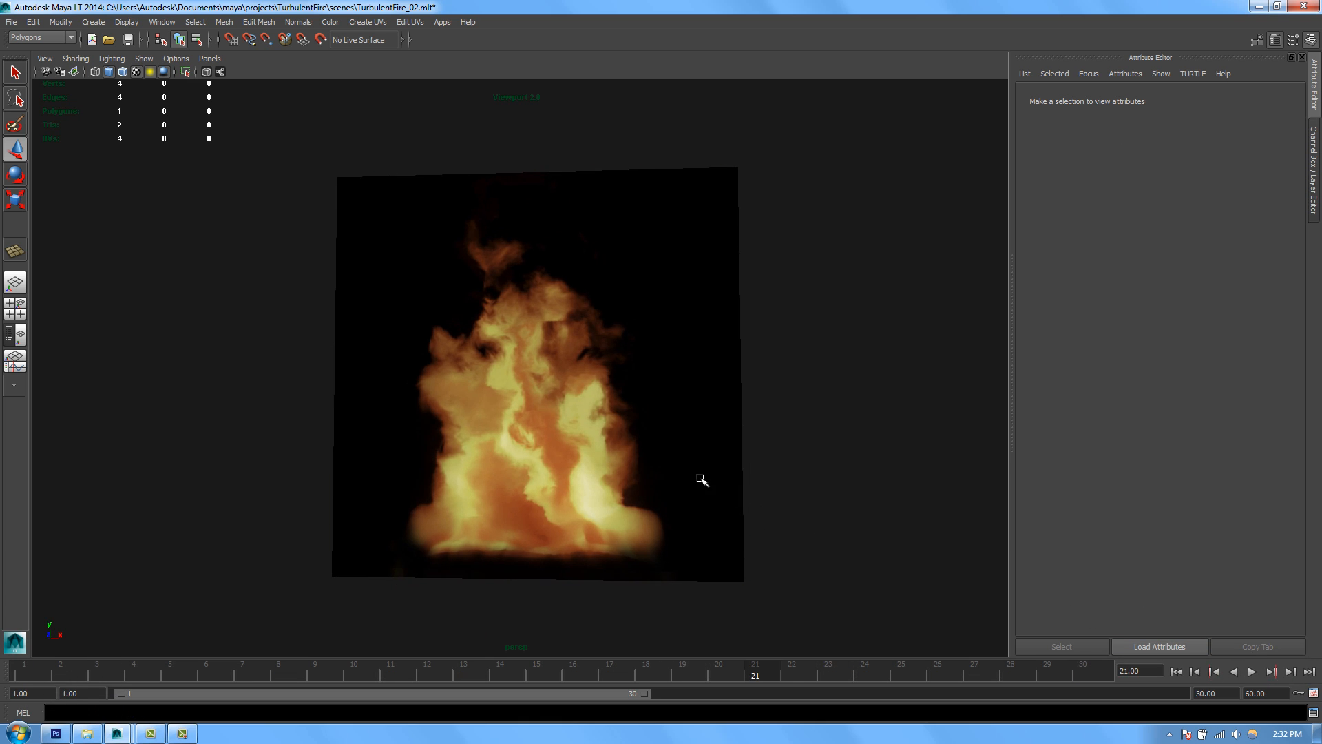
pyautogui.click(699, 478)
pyautogui.keyDown('alt'); pyautogui.moveTo(793, 476); pyautogui.dragTo(826, 486); pyautogui.keyUp('alt')
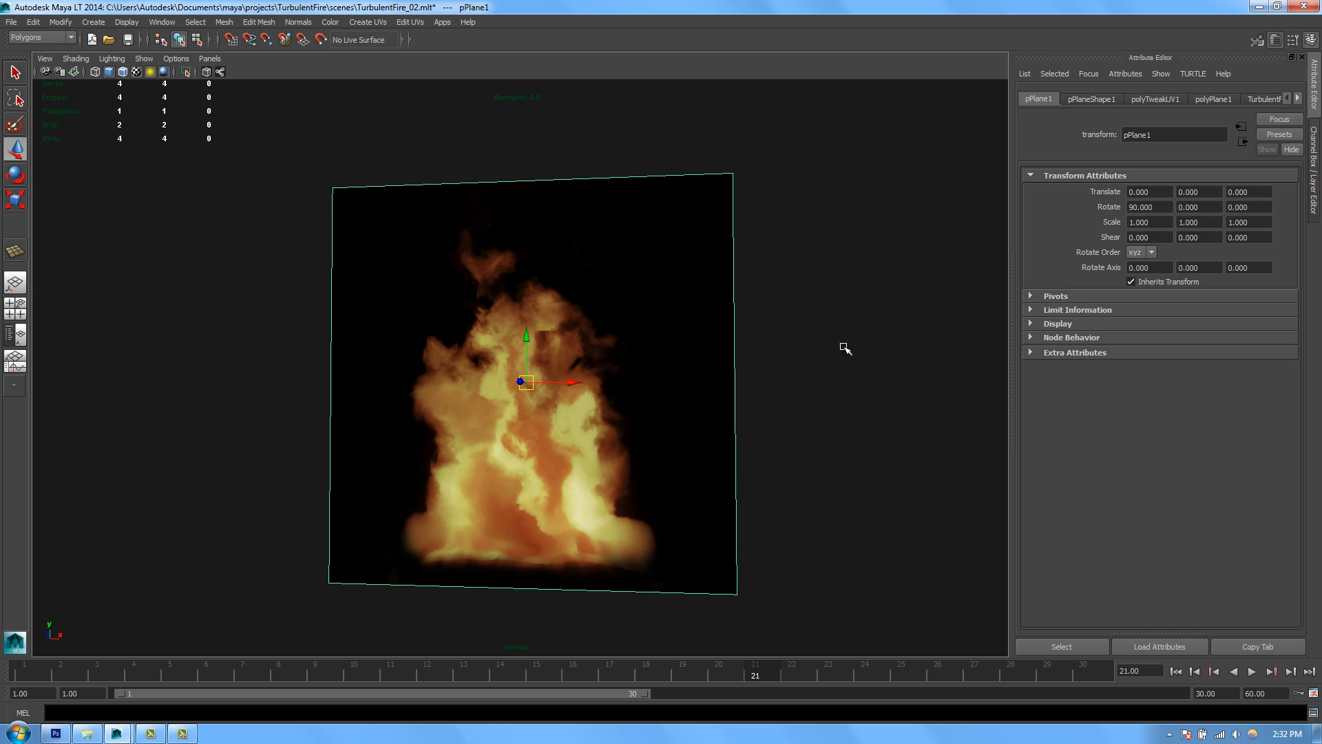
pyautogui.click(1297, 98)
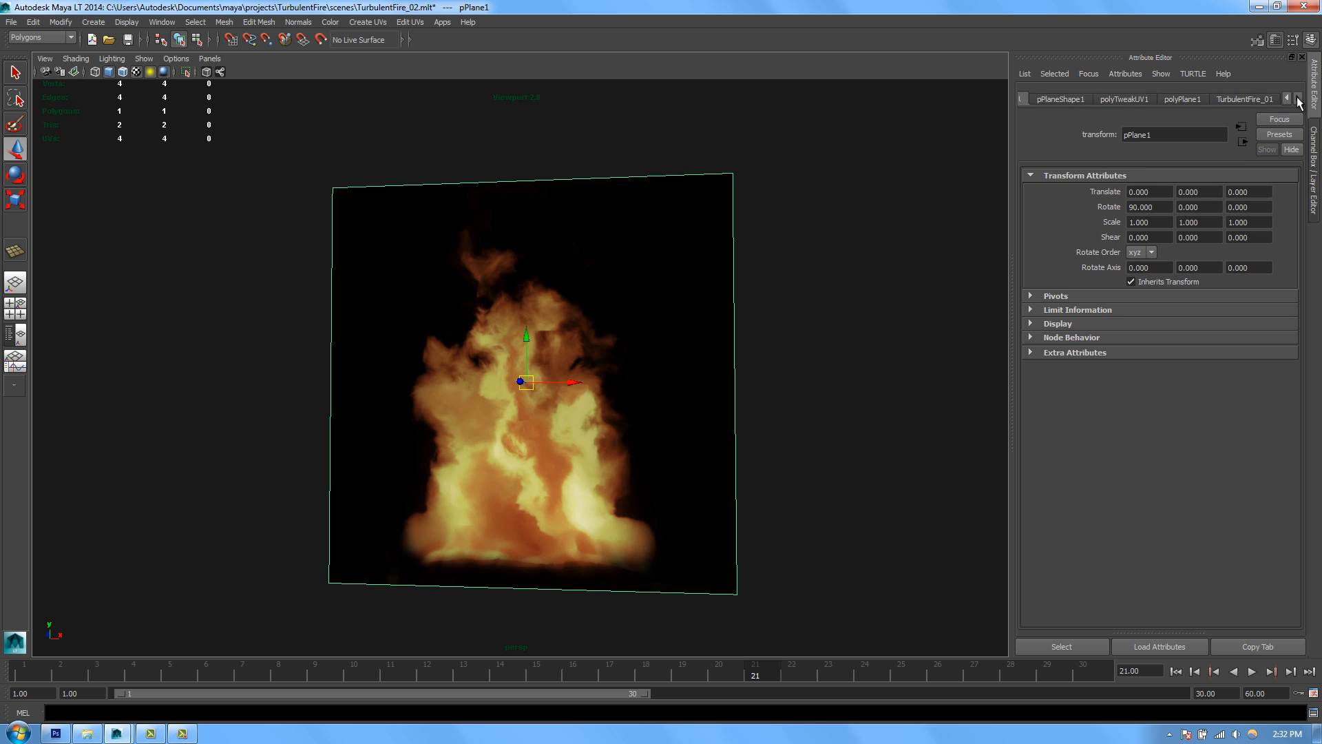
pyautogui.click(1245, 98)
pyautogui.click(1198, 194)
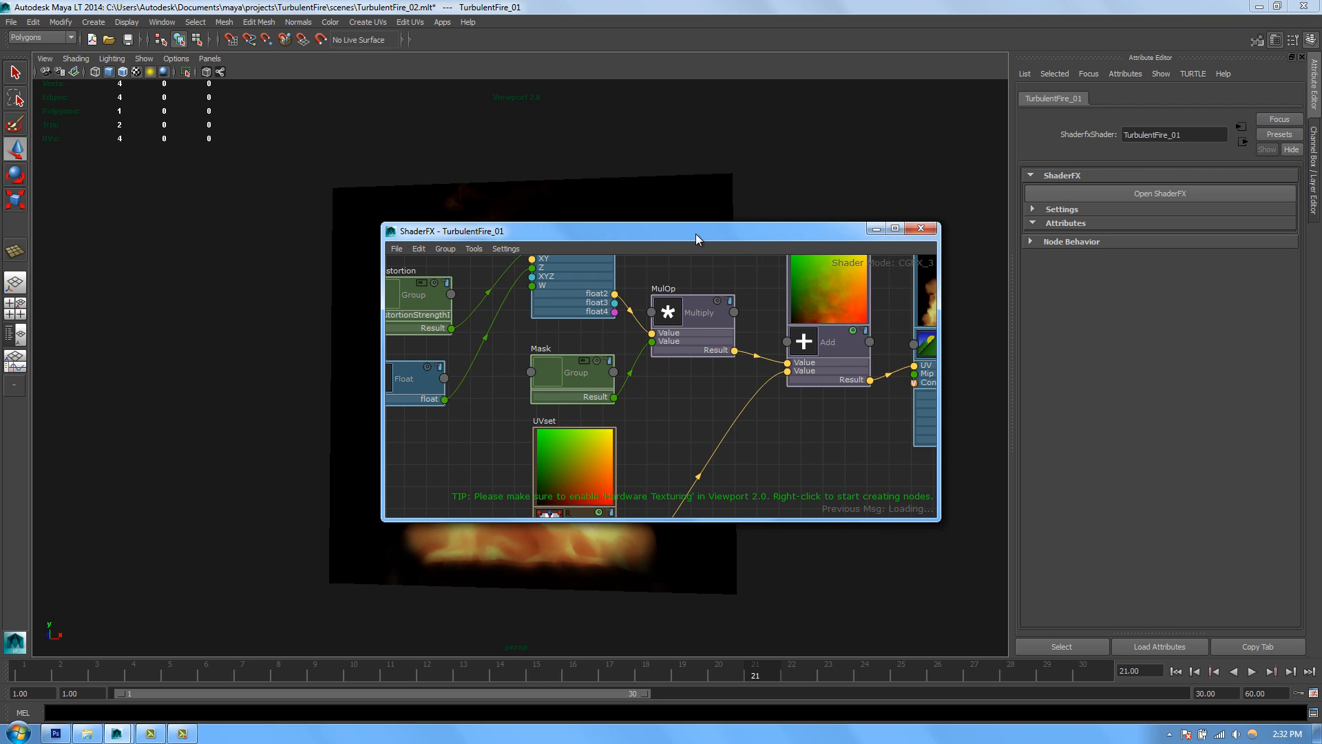
pyautogui.moveTo(717, 240); pyautogui.dragTo(813, 183)
pyautogui.scroll(-3, 686, 275)
pyautogui.scroll(3, 686, 275)
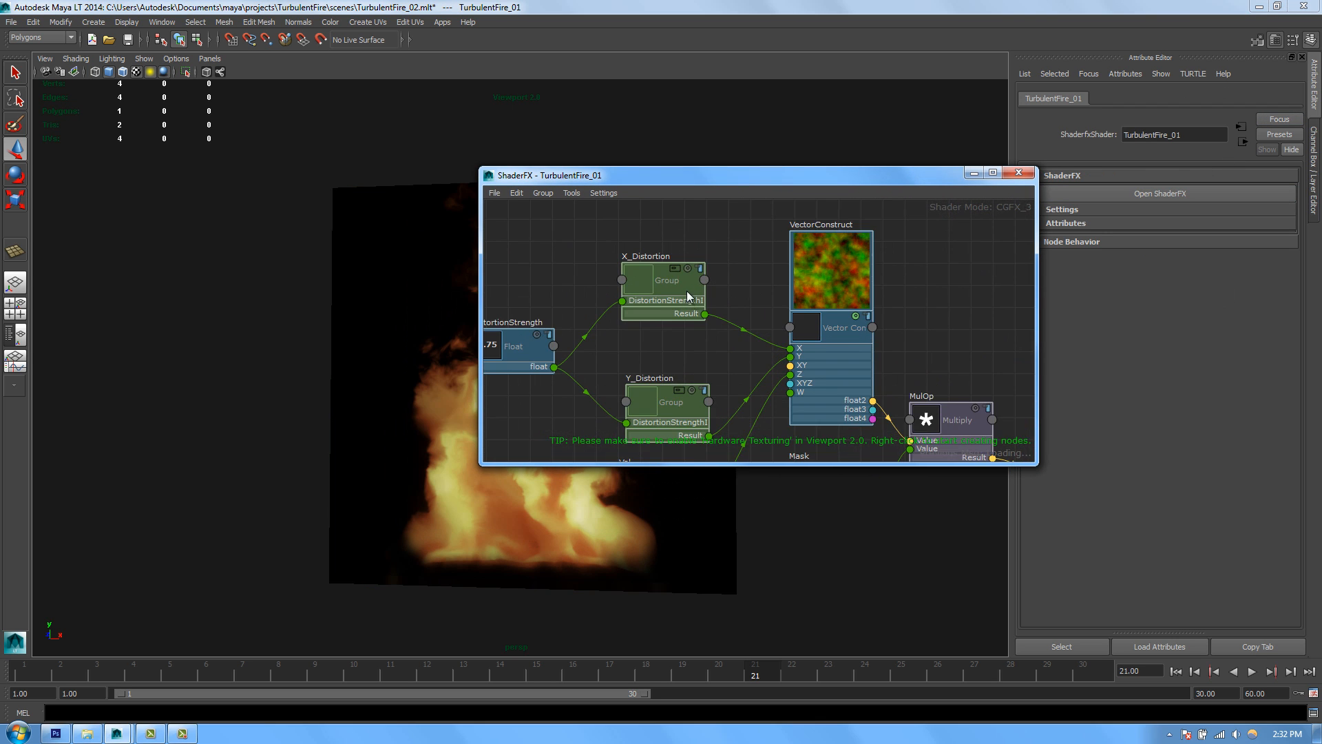
pyautogui.moveTo(1041, 471); pyautogui.dragTo(1061, 645)
# Step: Inside the X_Distortion group, set the UVPanner's SpeedU to 0.1 and its SpeedV to 1
pyautogui.doubleClick(676, 304)
pyautogui.click(686, 318)
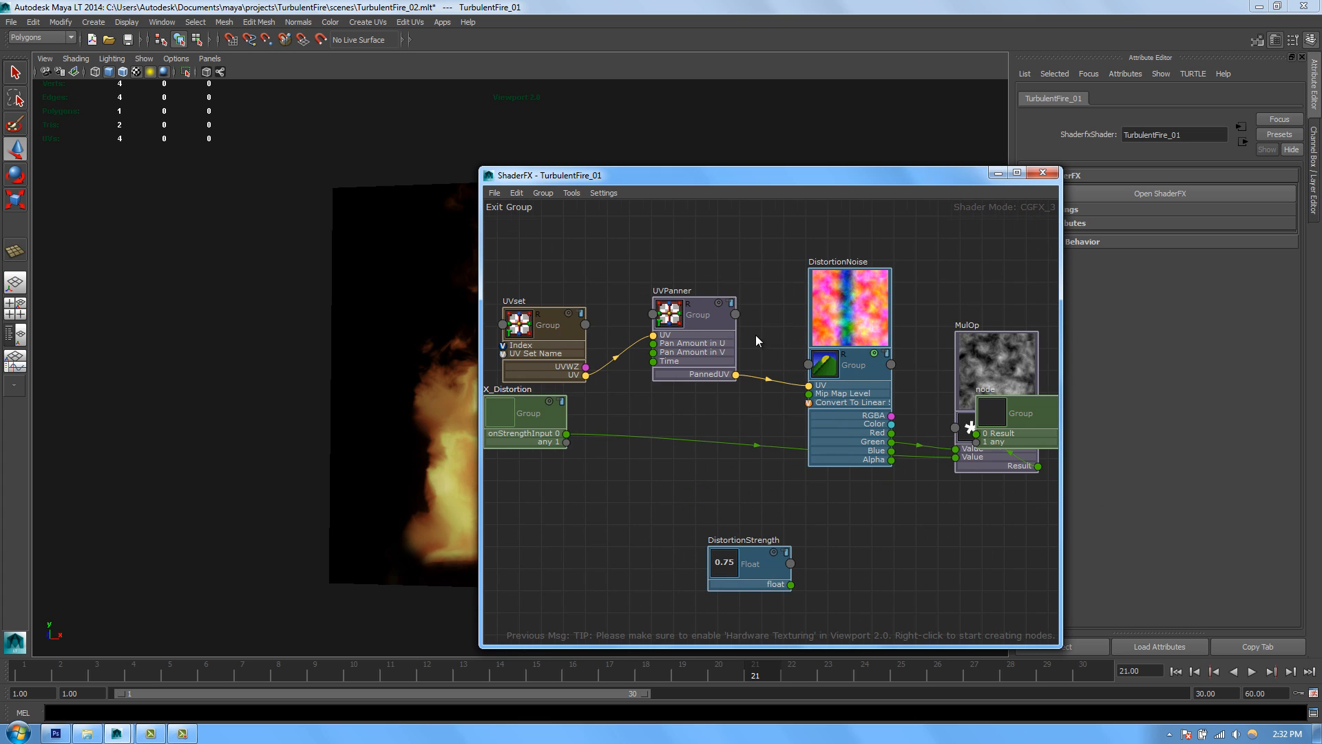
pyautogui.moveTo(755, 335); pyautogui.dragTo(740, 304, button='middle')
pyautogui.moveTo(752, 180); pyautogui.dragTo(676, 124)
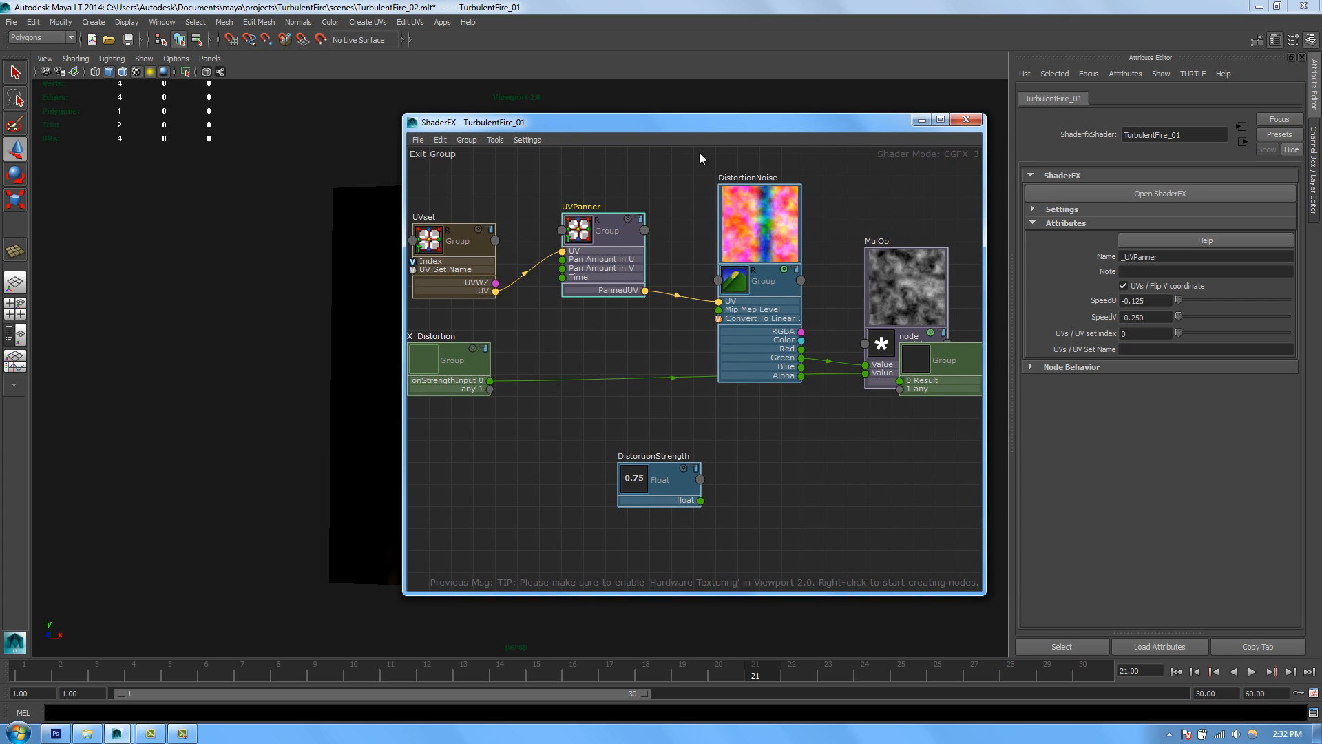
pyautogui.moveTo(982, 590); pyautogui.dragTo(985, 625)
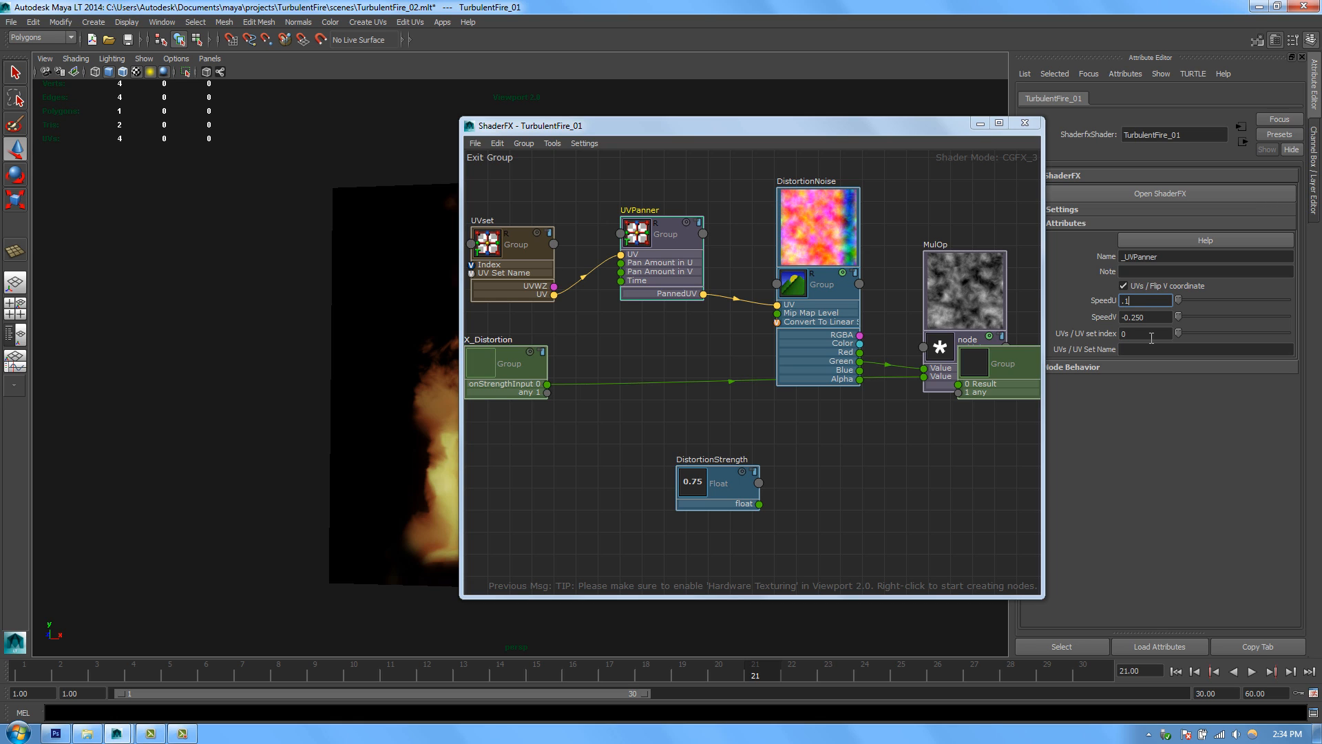
pyautogui.press('Return')
pyautogui.click(1167, 317)
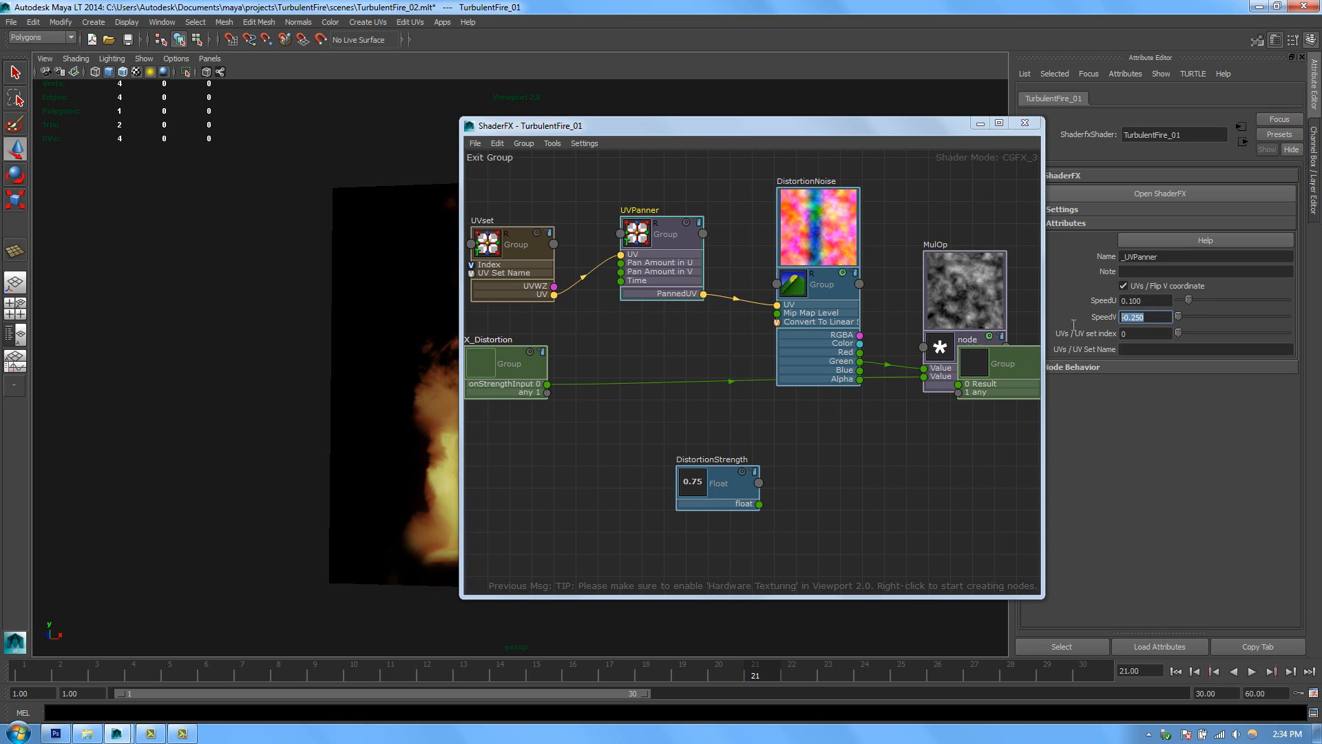
pyautogui.write('1')
pyautogui.press('Return')
# Step: Inside the Y_Distortion group, set the UVPanner's SpeedU to 0.5, and close ShaderFX
pyautogui.click(507, 165)
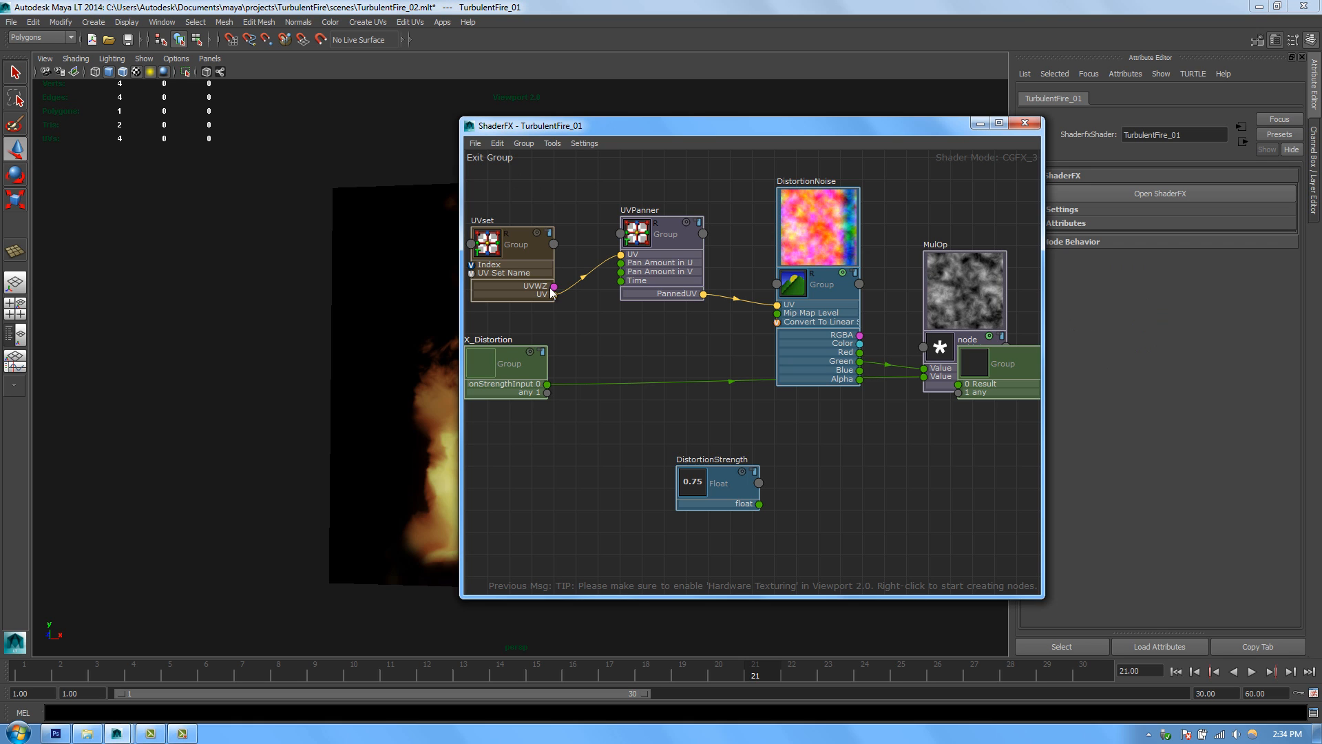
pyautogui.click(496, 158)
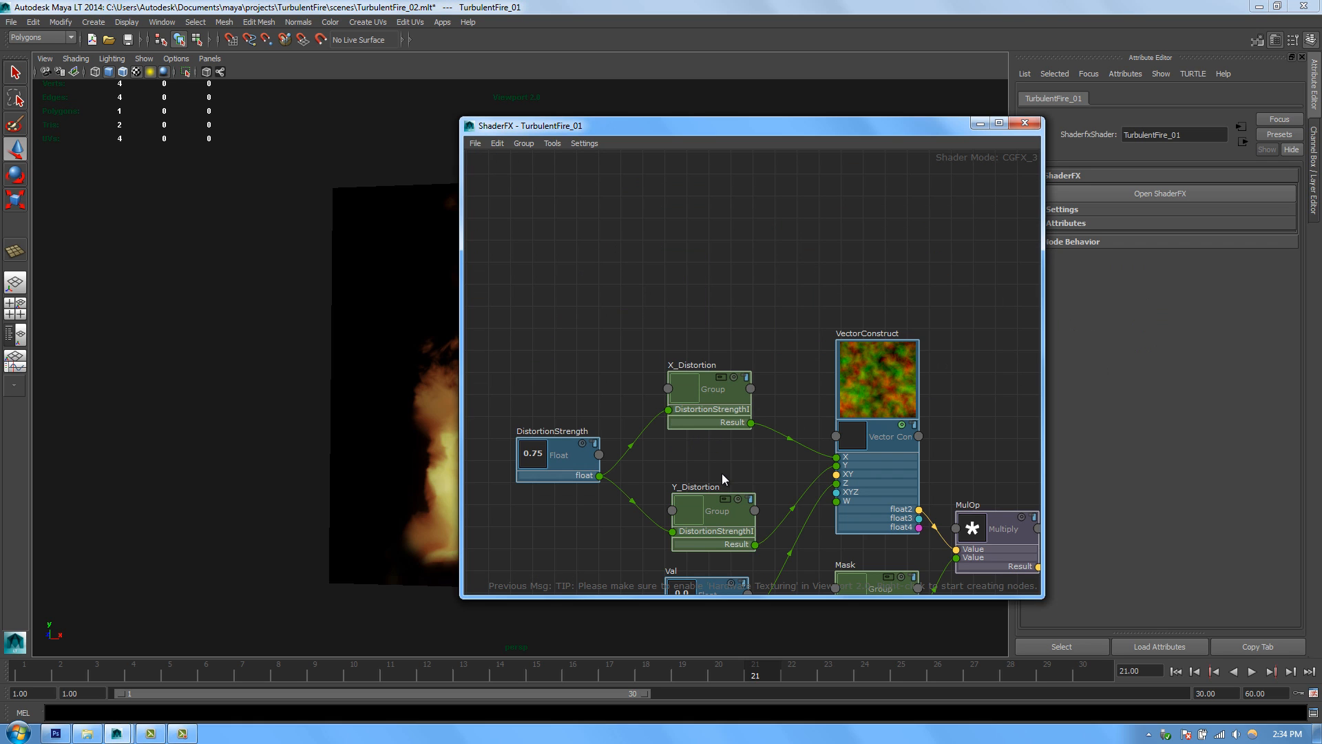
pyautogui.doubleClick(704, 373)
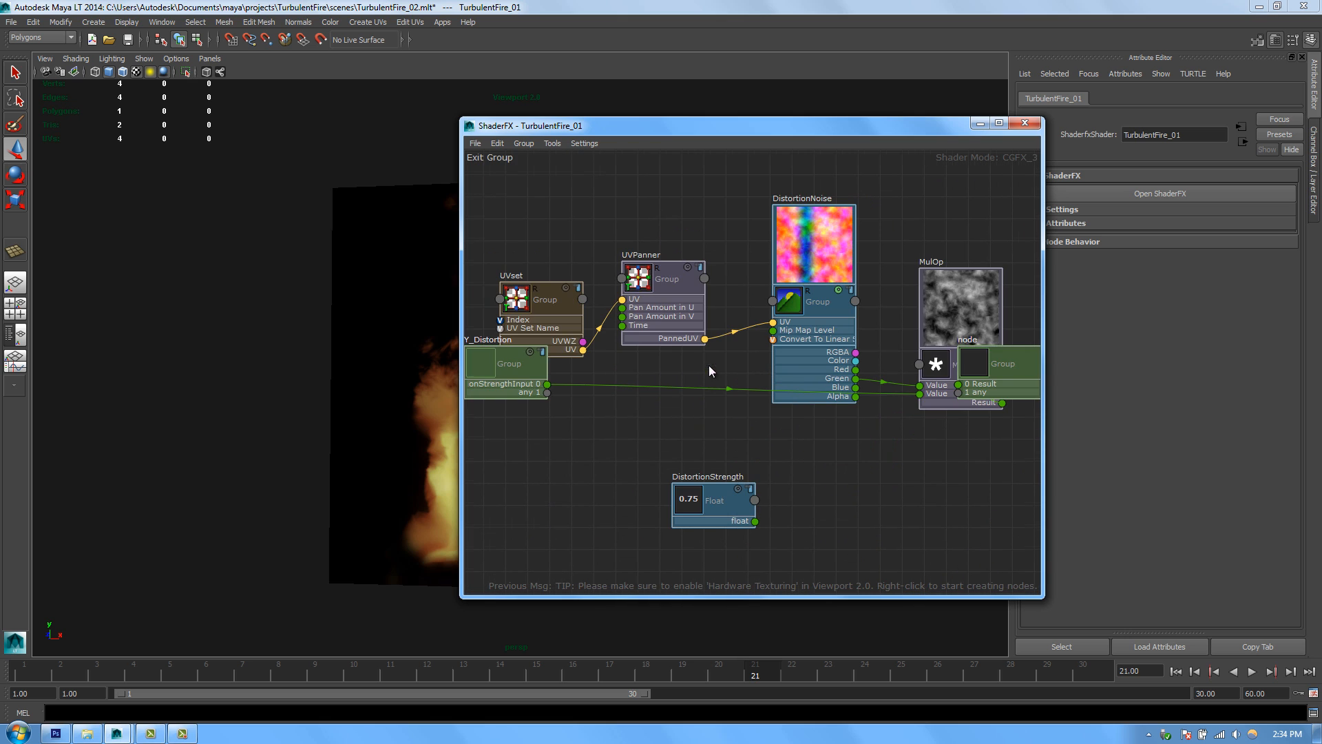
pyautogui.click(651, 335)
pyautogui.moveTo(733, 419); pyautogui.dragTo(684, 372, button='middle')
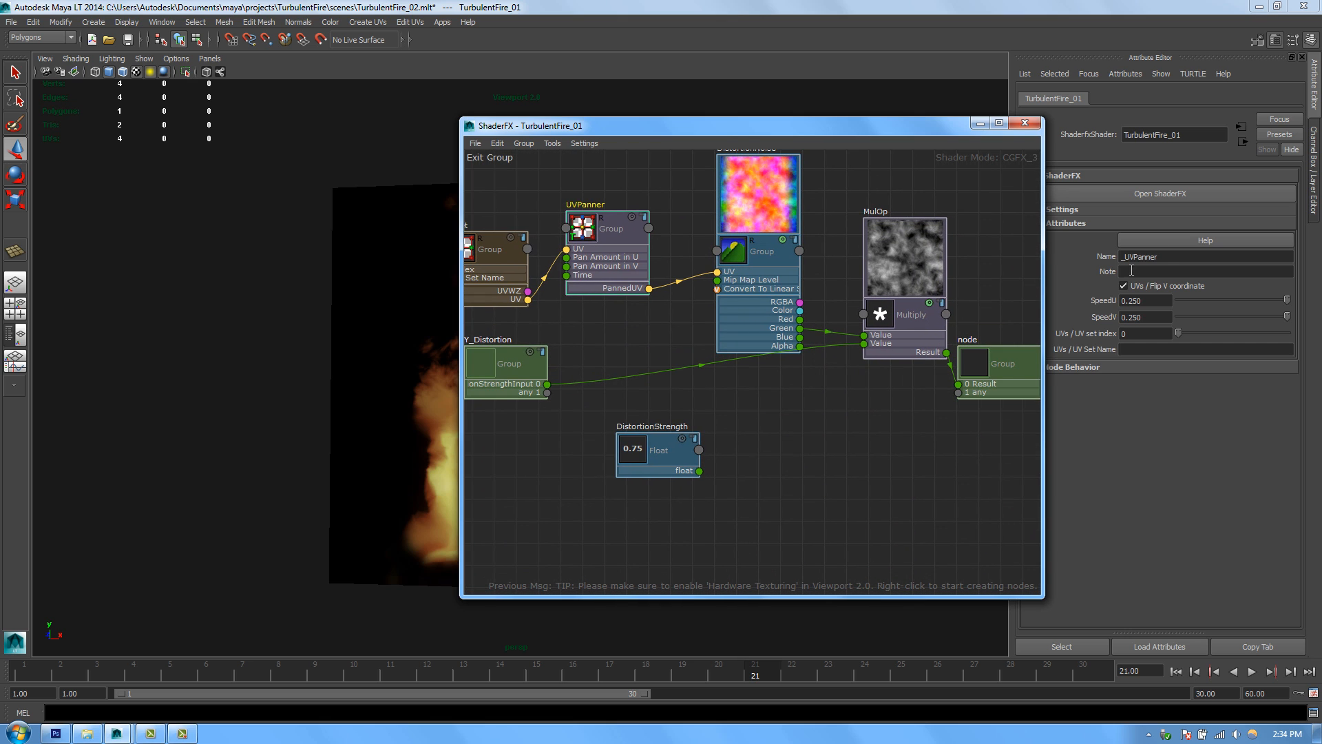
pyautogui.moveTo(1147, 301); pyautogui.dragTo(1098, 303)
pyautogui.write('.5')
pyautogui.press('Return')
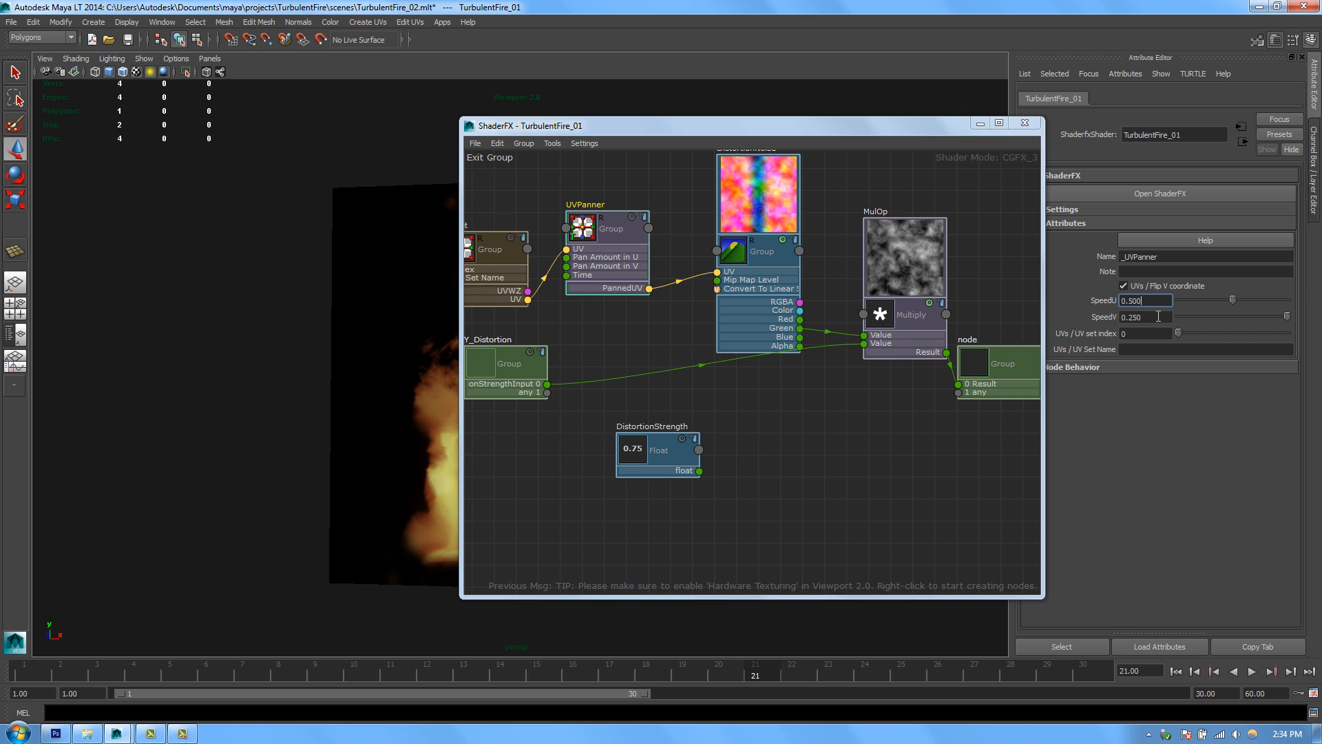
pyautogui.click(923, 423)
pyautogui.moveTo(1010, 124); pyautogui.dragTo(933, 146)
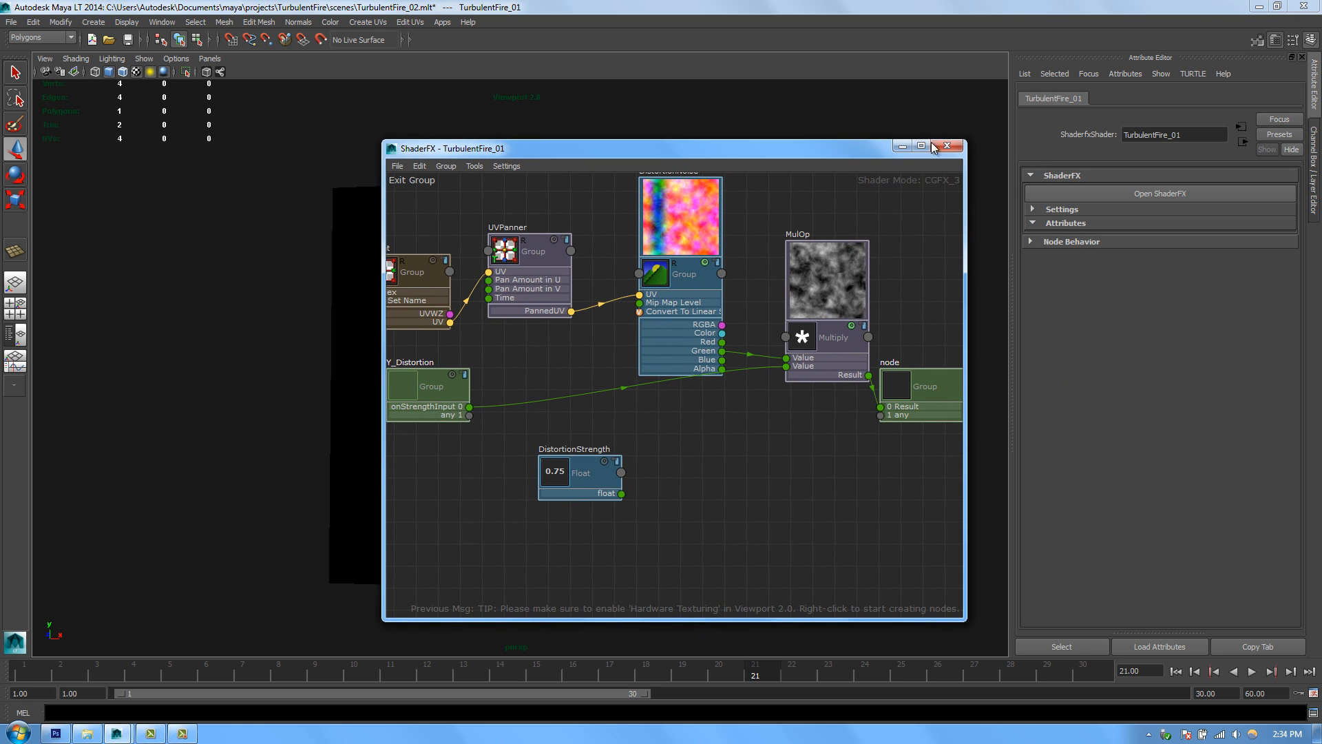
pyautogui.click(946, 146)
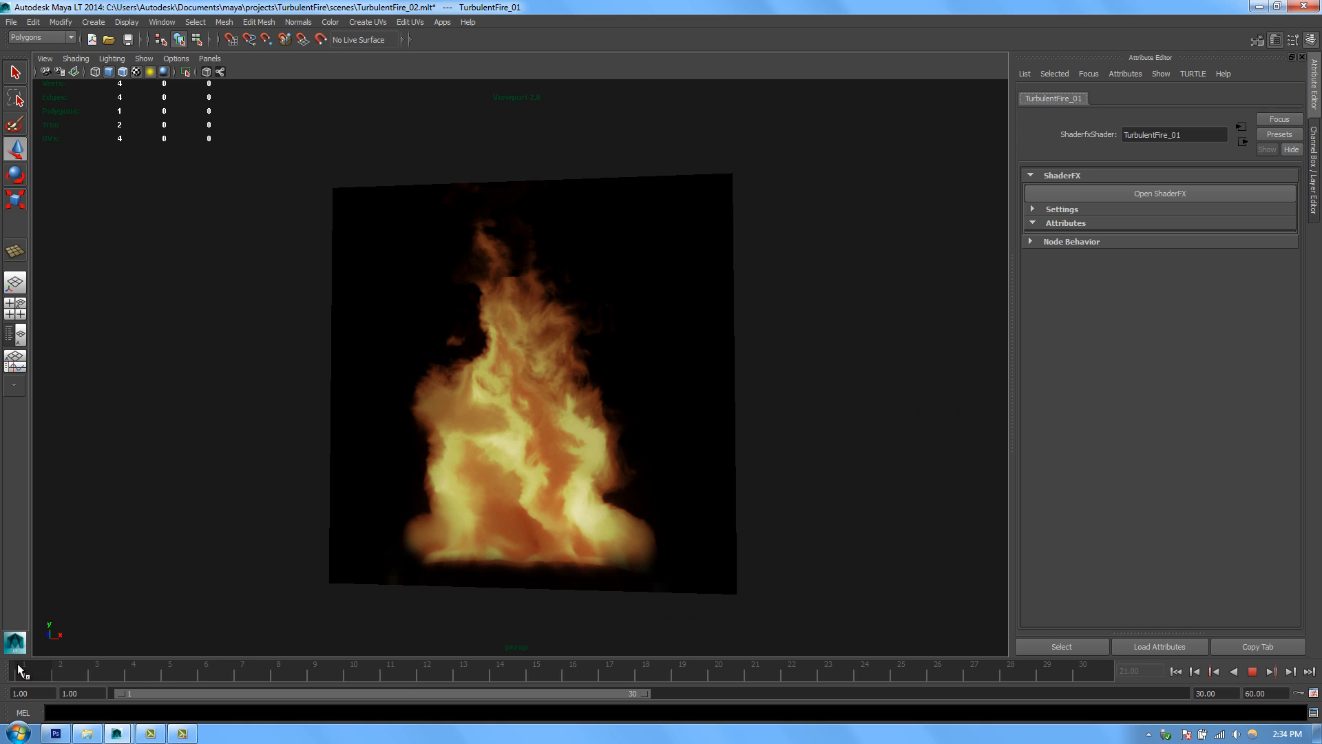
# Step: Play the fire animation from frame 1 to check the changed distortion speeds, and stop it
pyautogui.click(19, 665)
pyautogui.click(1250, 672)
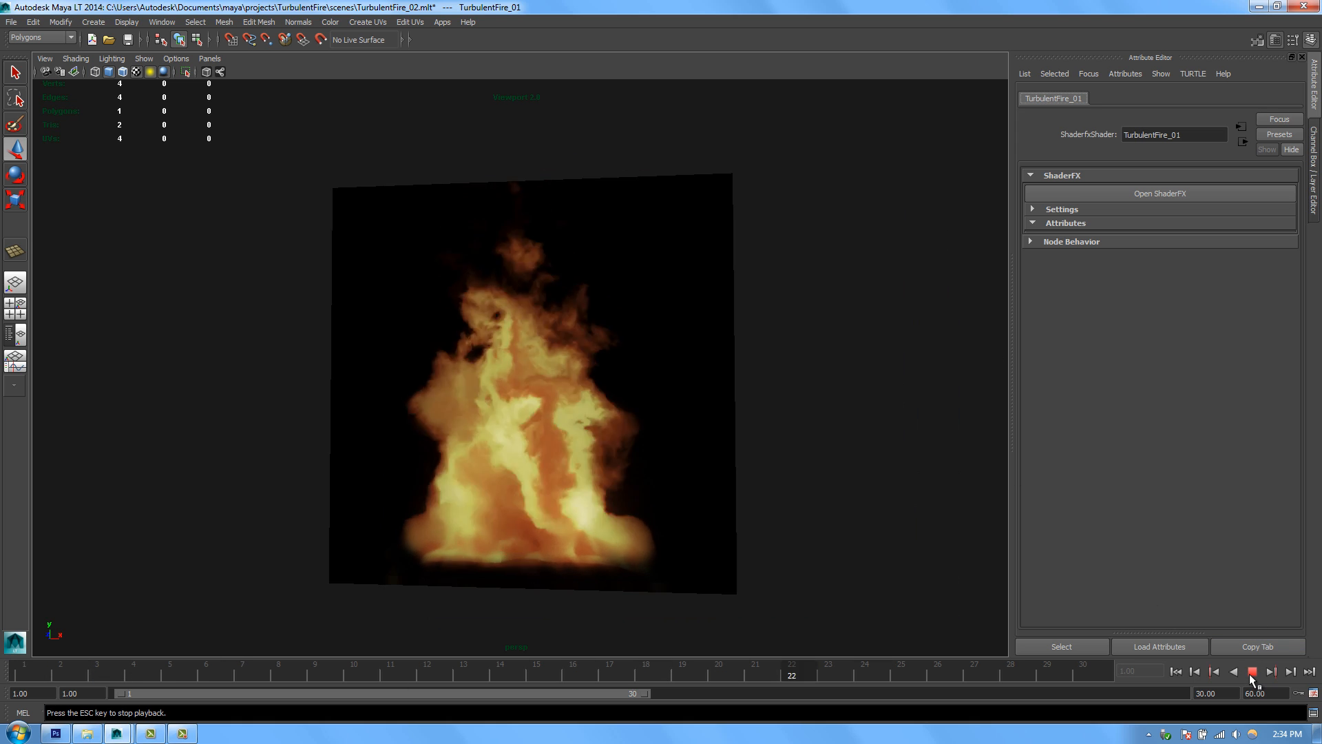
pyautogui.click(1252, 672)
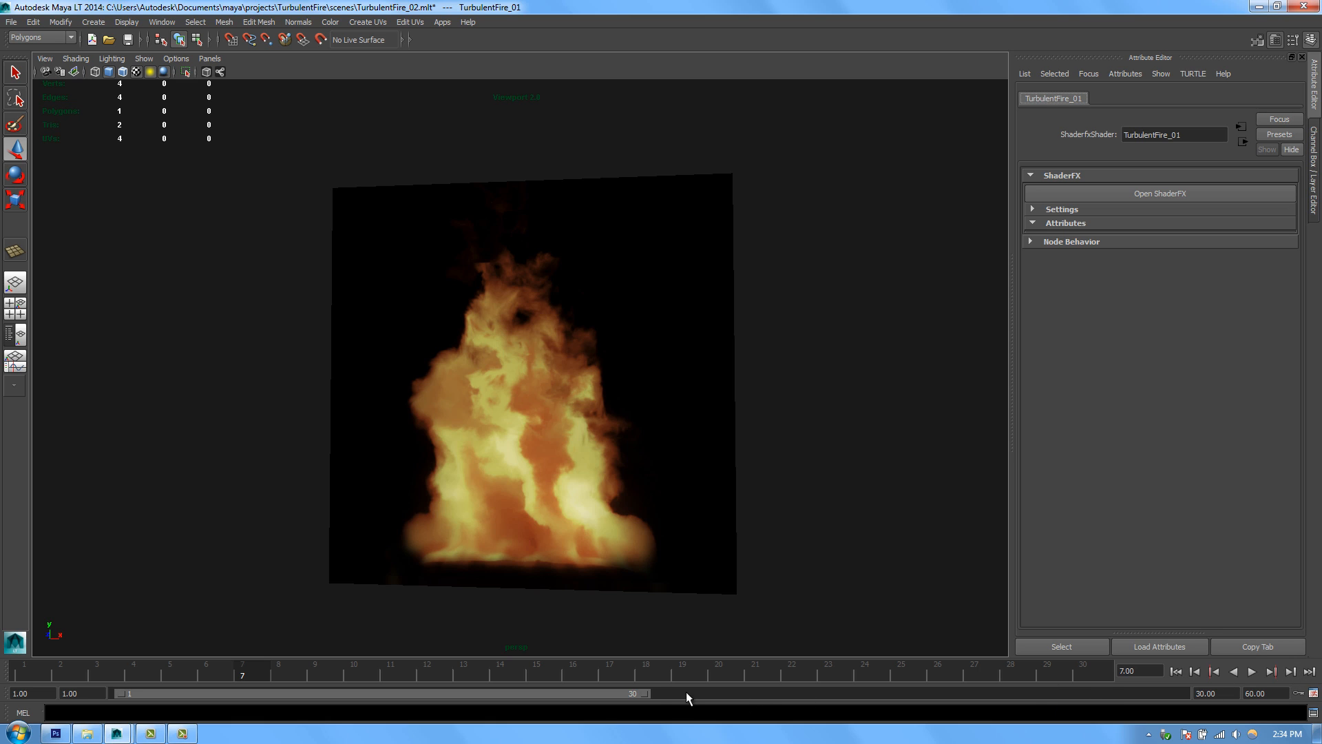
# Step: Set the animation end time to 120 and extend the playback range over the whole animation
pyautogui.moveTo(641, 691); pyautogui.dragTo(1212, 696)
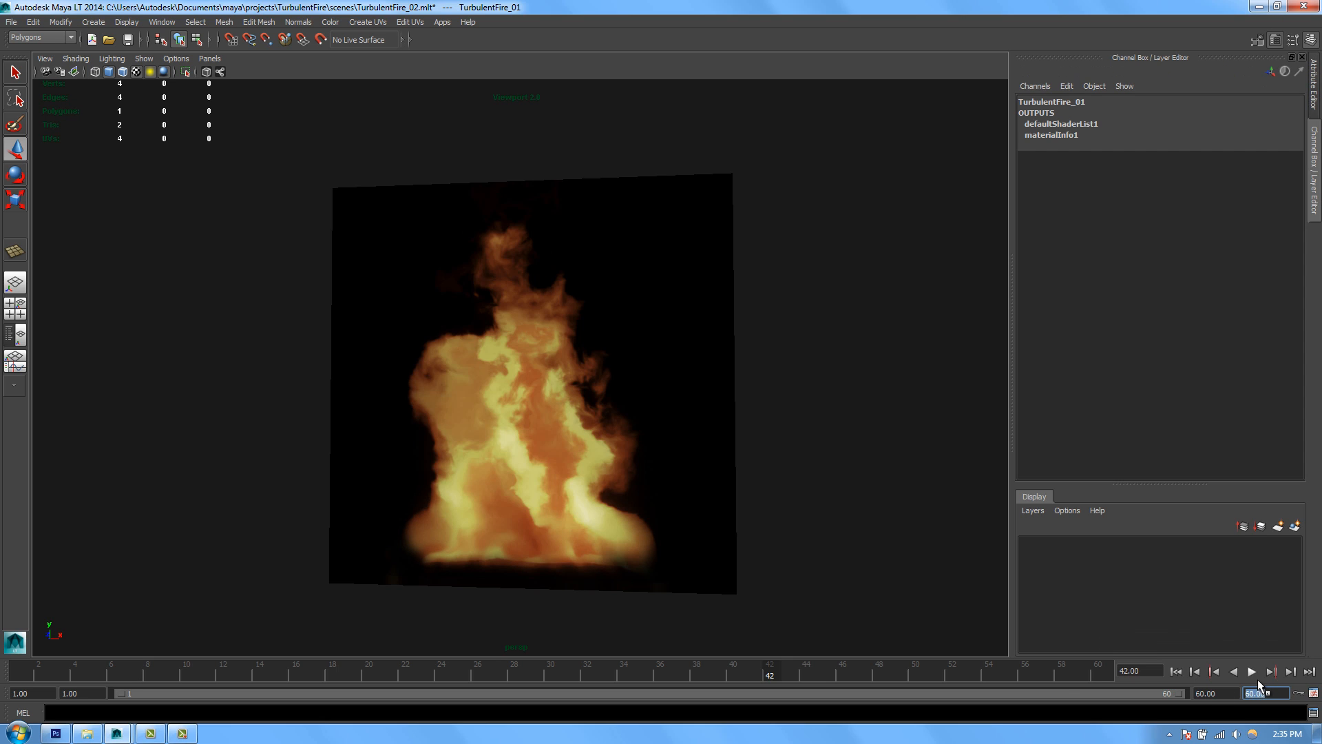
pyautogui.write('120')
pyautogui.press('Return')
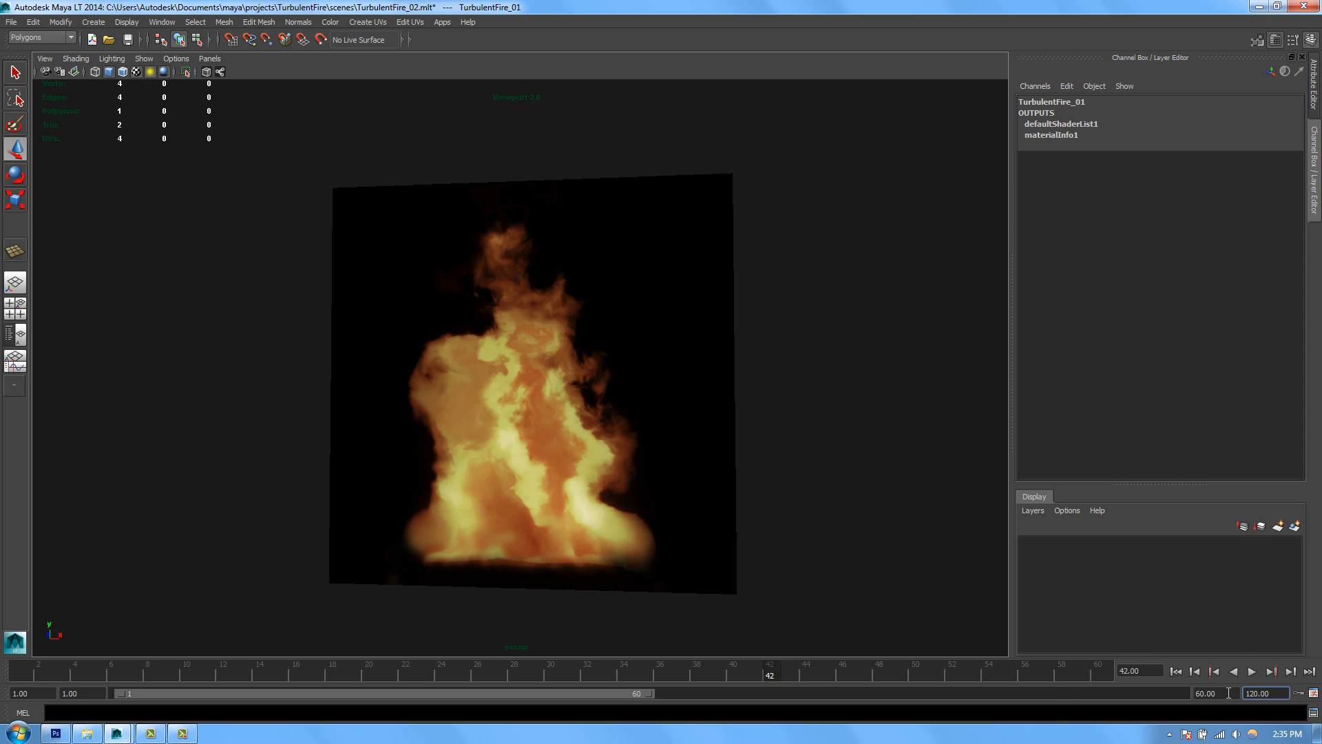
pyautogui.doubleClick(1059, 697)
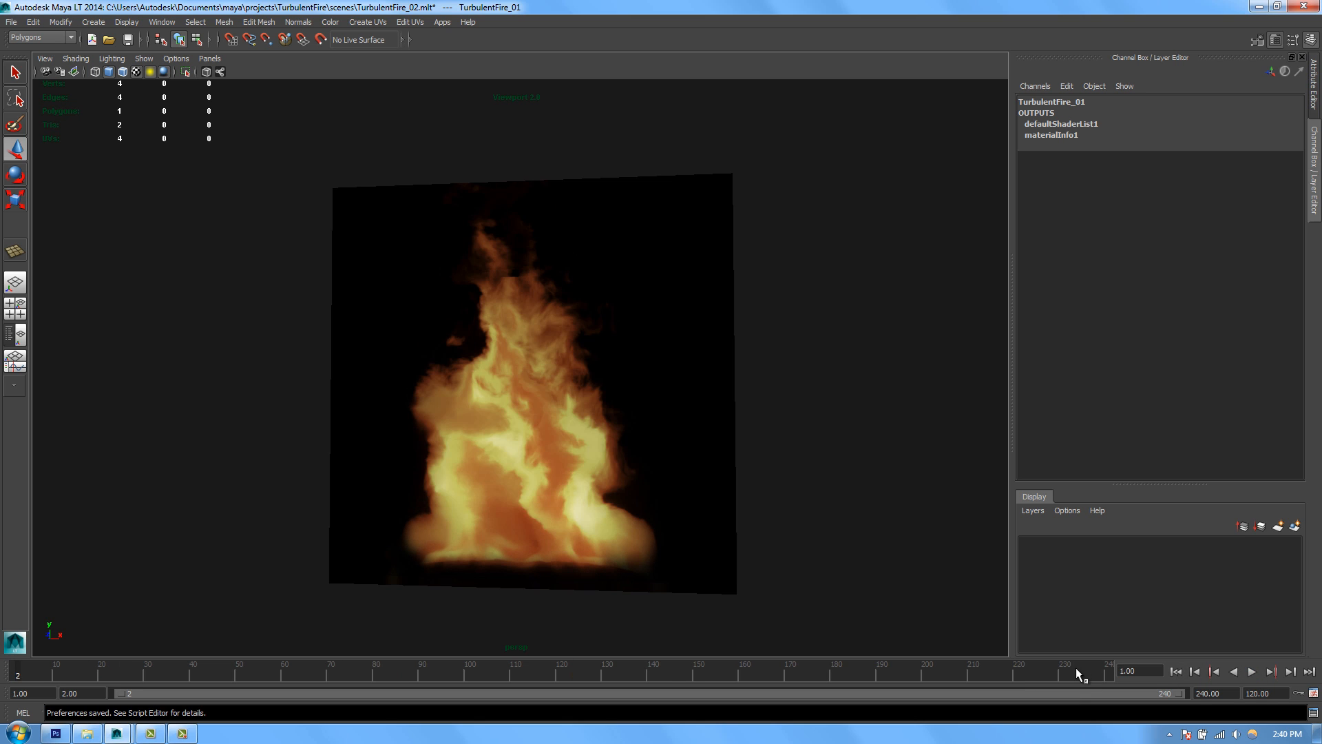
# Step: Set the playback speed to Real-time and start playing the fire animation
pyautogui.rightClick(1075, 668)
pyautogui.moveTo(1109, 581)
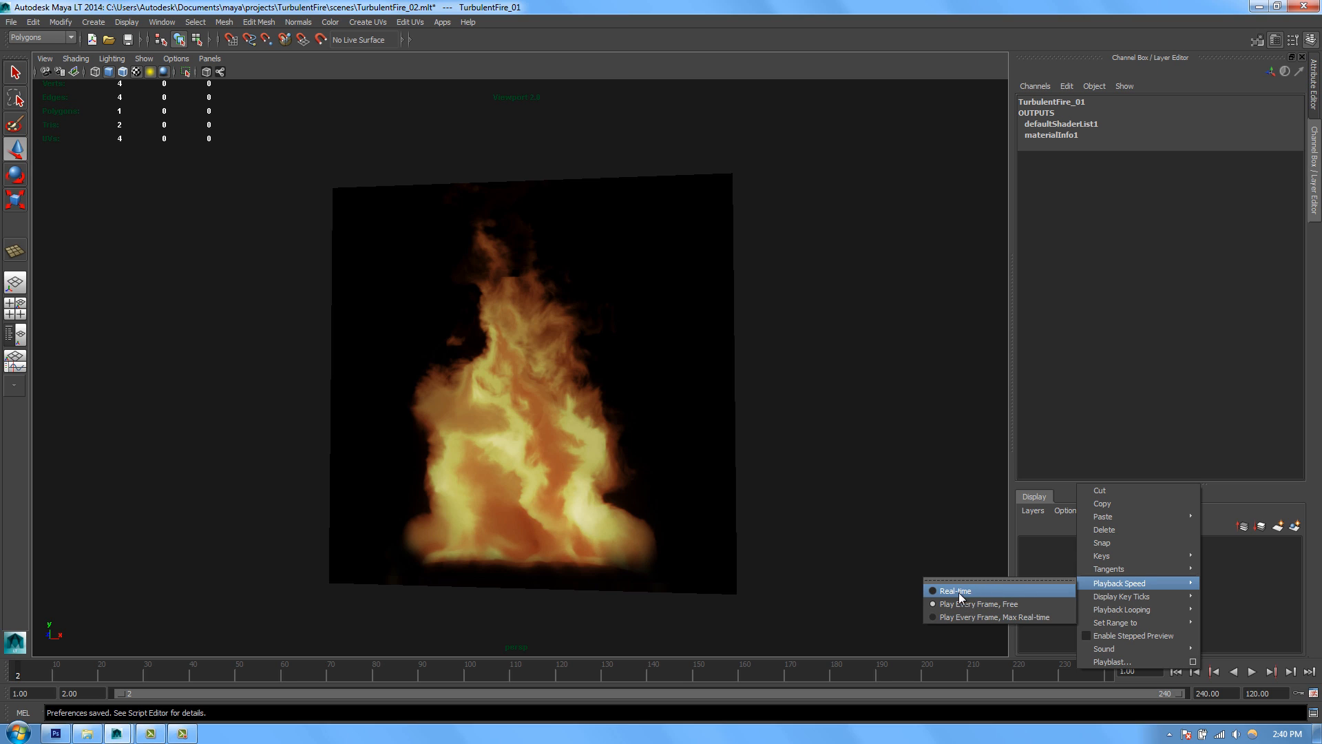
pyautogui.click(984, 590)
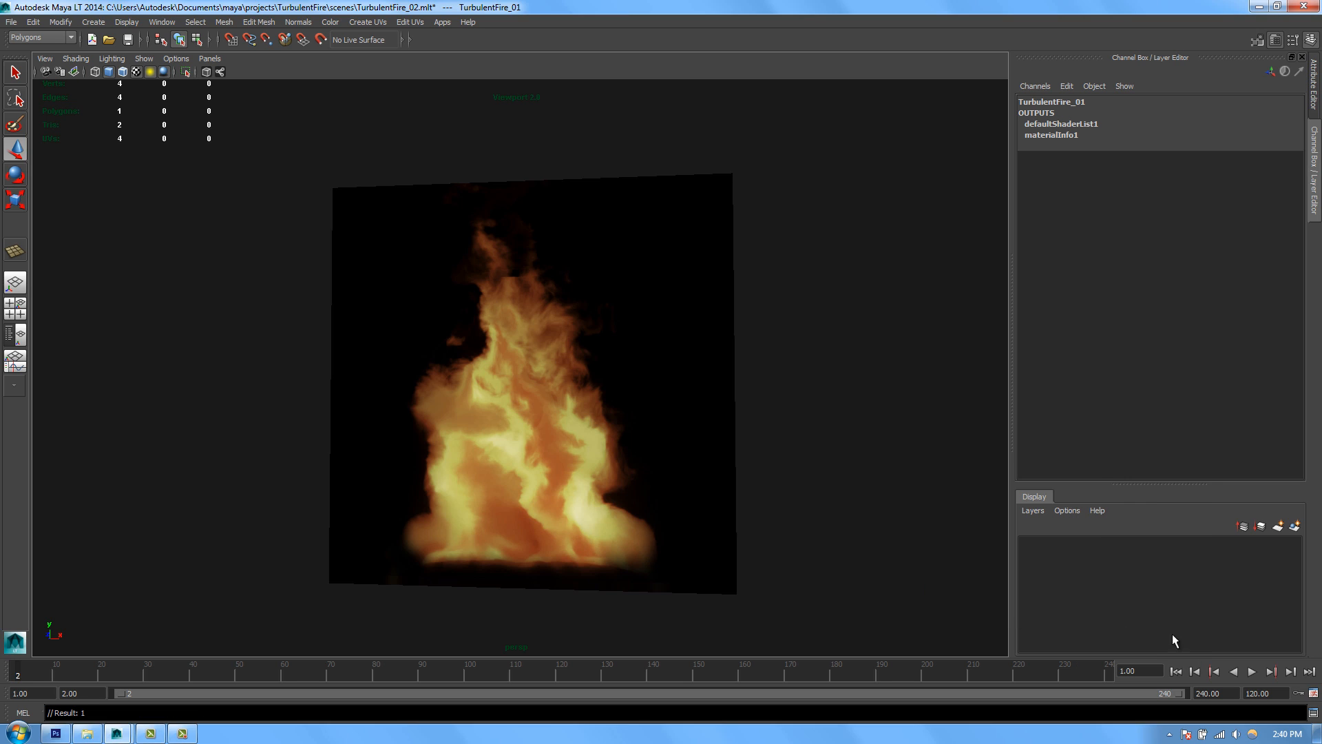
pyautogui.click(1252, 671)
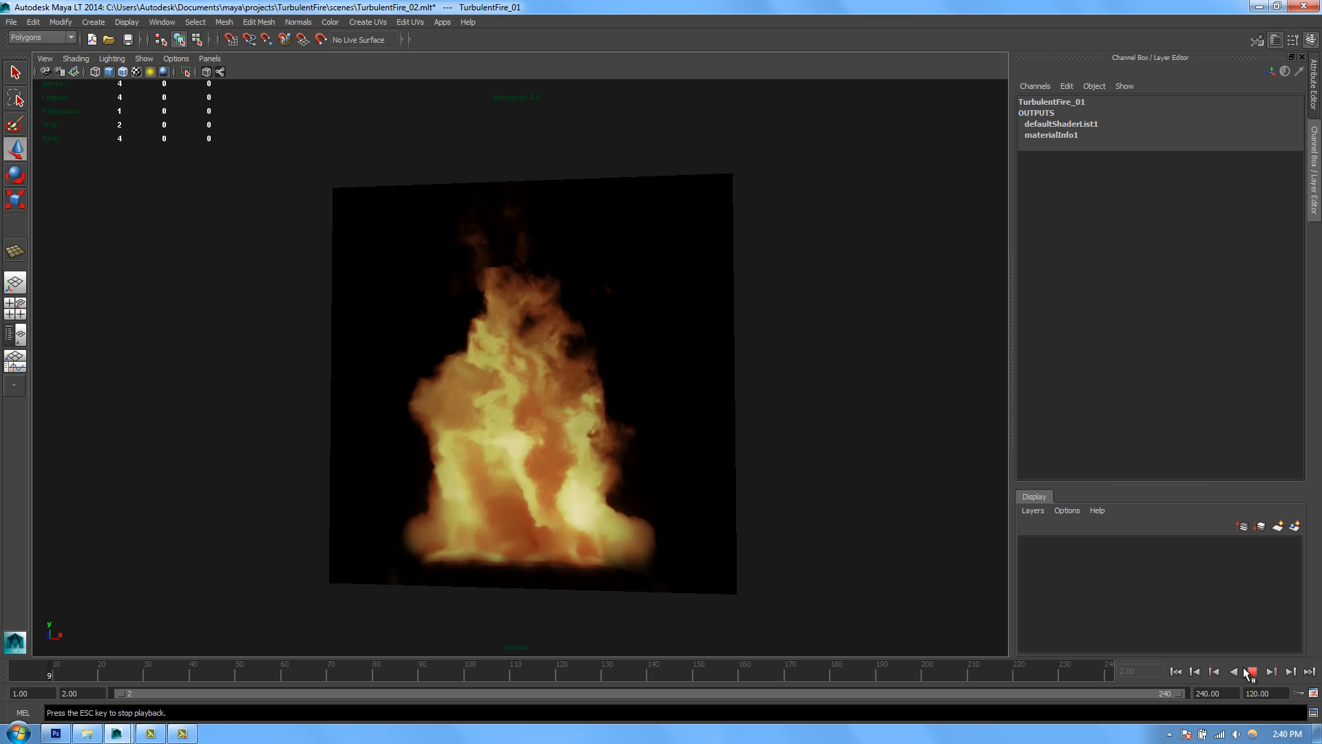